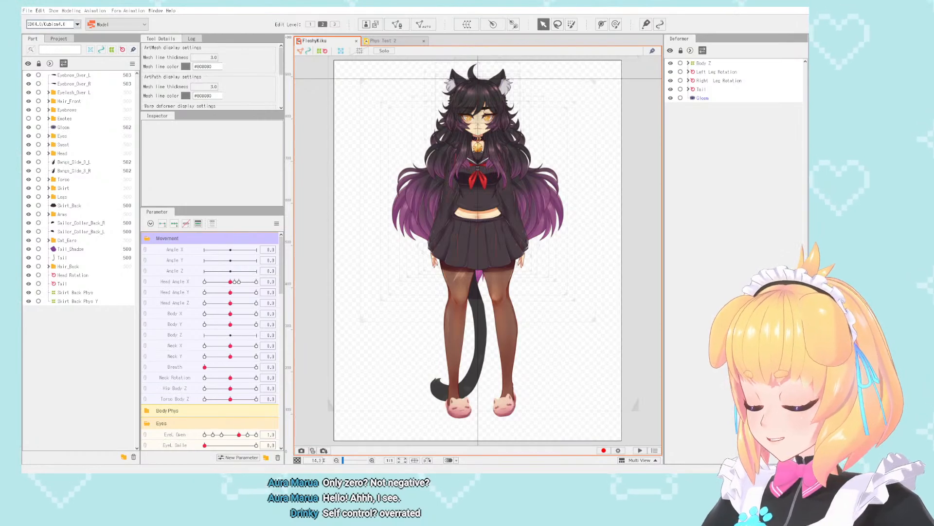
# - Examine the face closely and check the Nose_Shadow and bangs shadow meshes in the Head part
pyautogui.scroll(5, 449, 214)
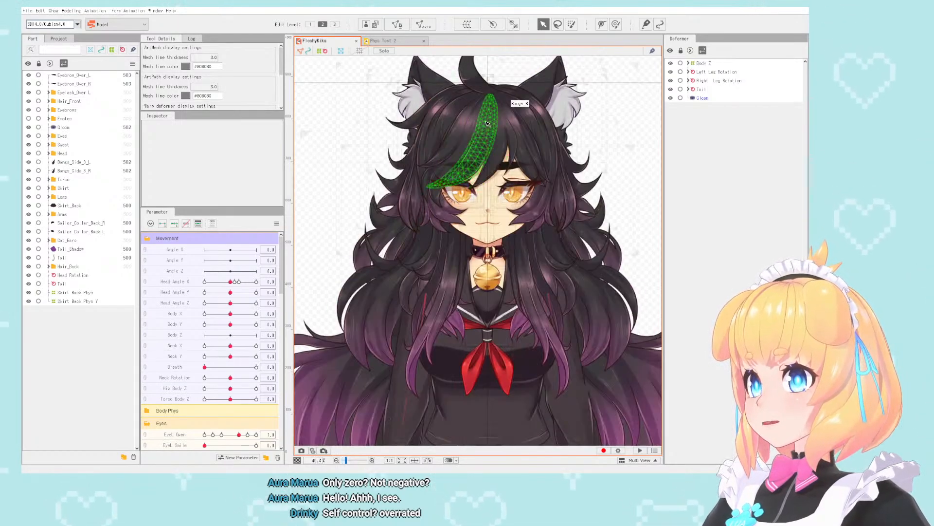
pyautogui.scroll(4, 448, 214)
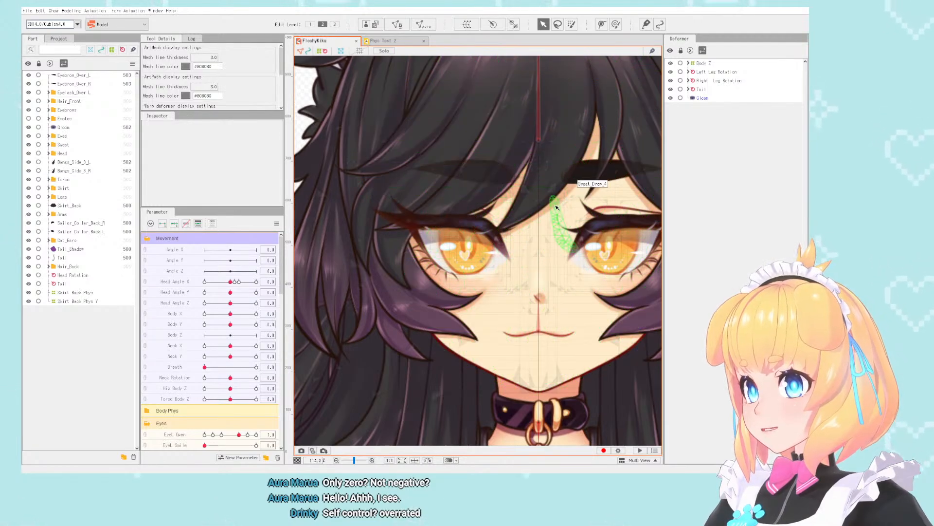
pyautogui.click(567, 190)
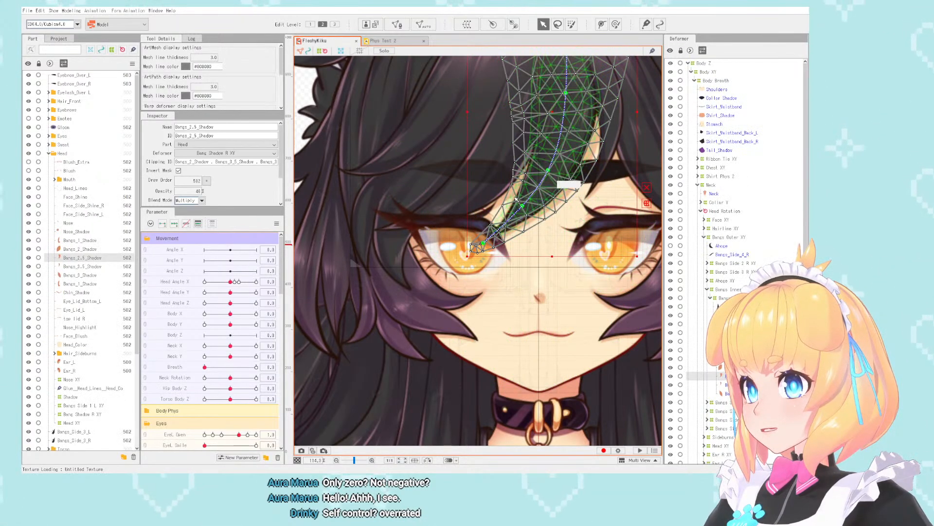
pyautogui.scroll(3, 566, 190)
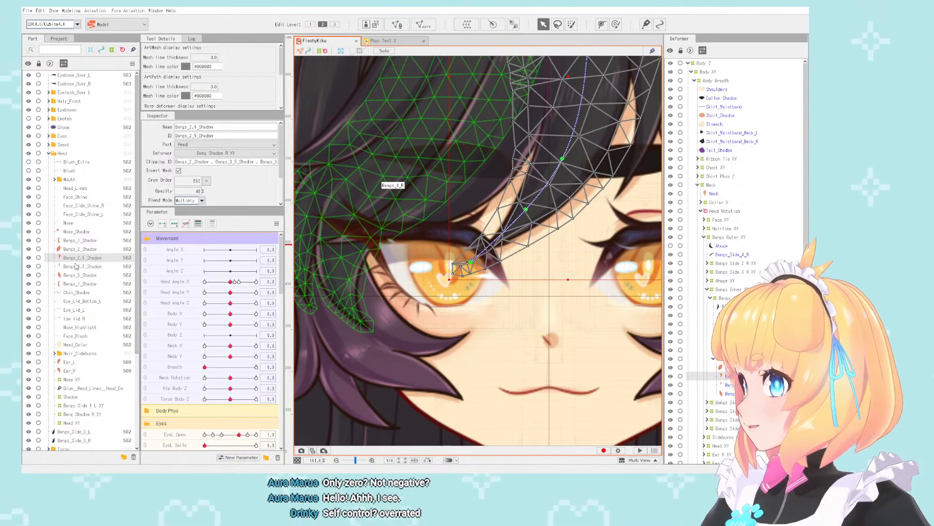
pyautogui.click(86, 242)
pyautogui.click(89, 233)
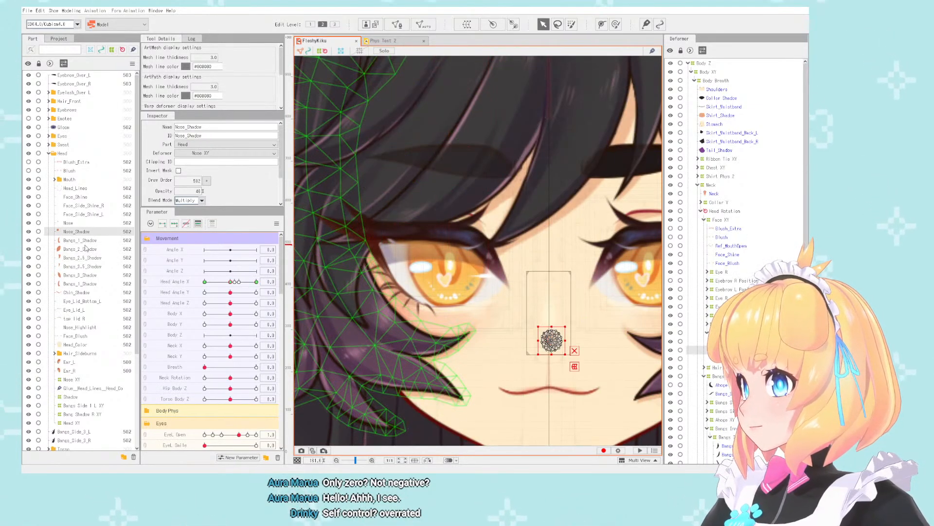
pyautogui.click(86, 248)
pyautogui.click(83, 258)
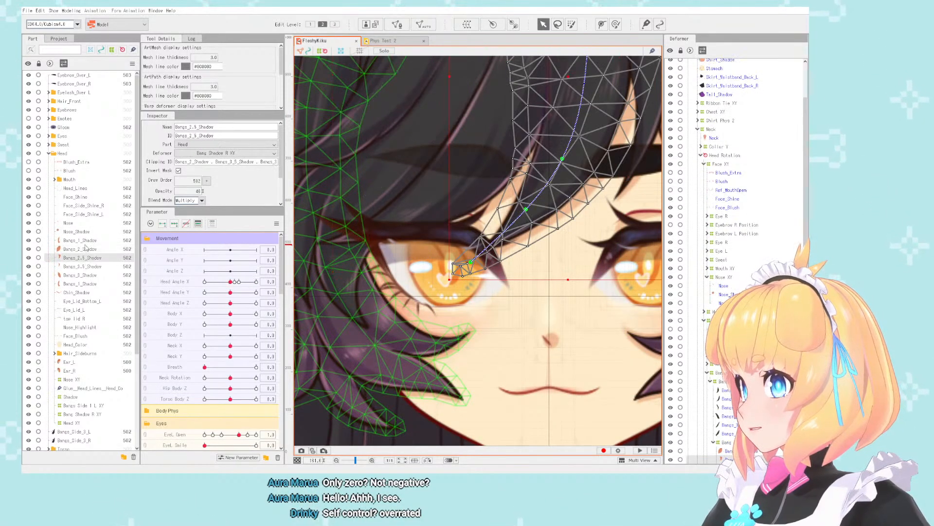
# - Move the duplicated Eye_Lid_L mesh over the character's right eye into the Head part, directly below the original Eye_Lid_L
pyautogui.click(49, 136)
pyautogui.moveTo(574, 205); pyautogui.dragTo(485, 200)
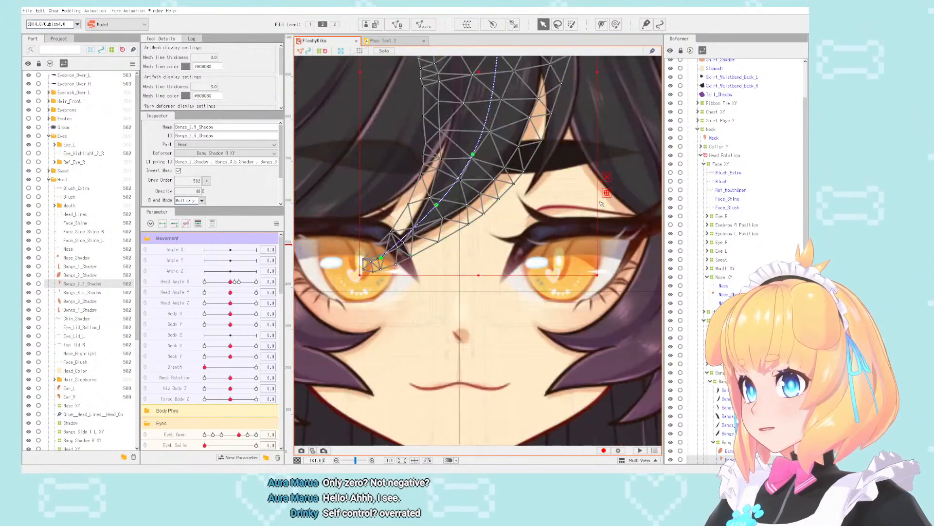
pyautogui.click(603, 207)
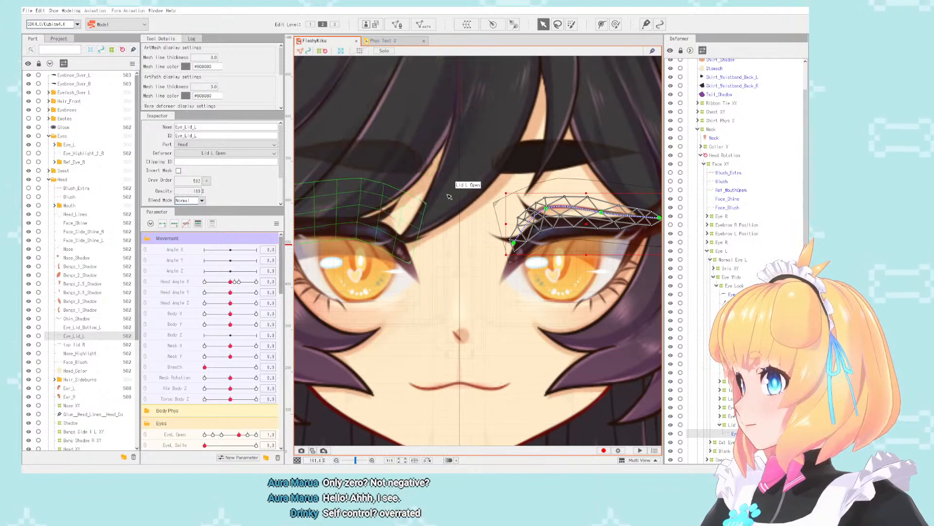
pyautogui.click(389, 219)
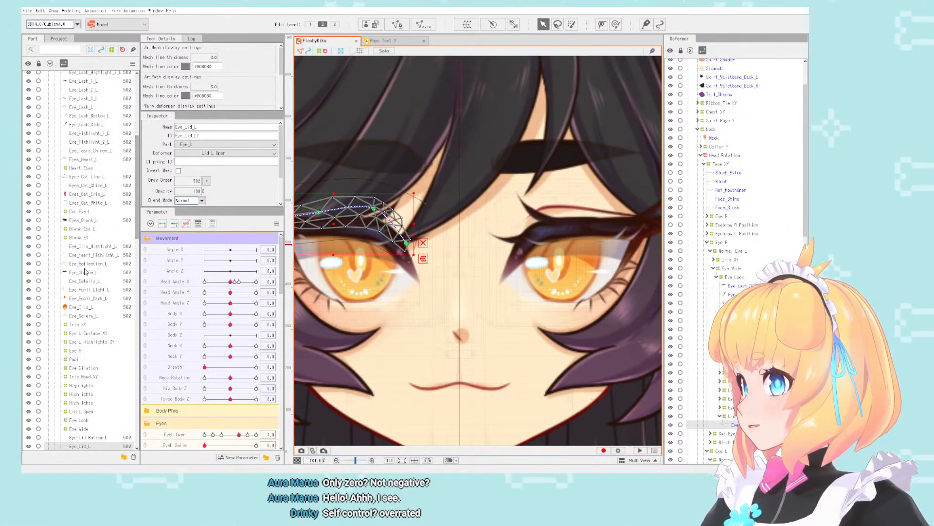
pyautogui.scroll(-7, 85, 272)
pyautogui.moveTo(89, 225); pyautogui.dragTo(94, 403)
# - Delete the old top lid R mesh from the Head part
pyautogui.click(85, 406)
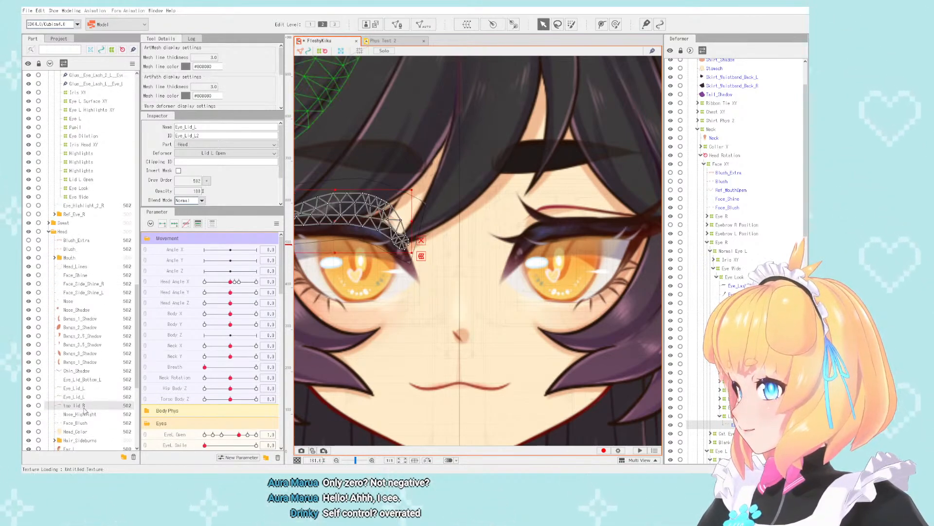
pyautogui.press('Delete')
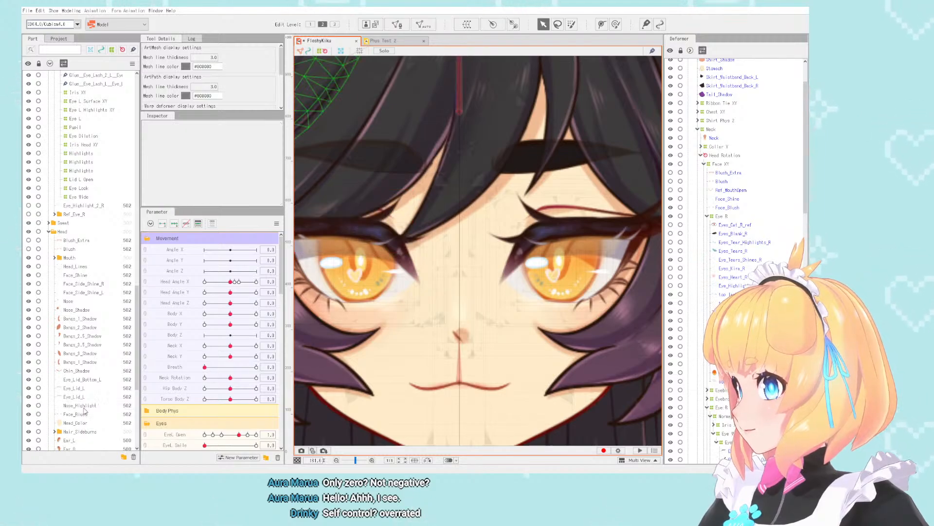
pyautogui.scroll(-5, 543, 186)
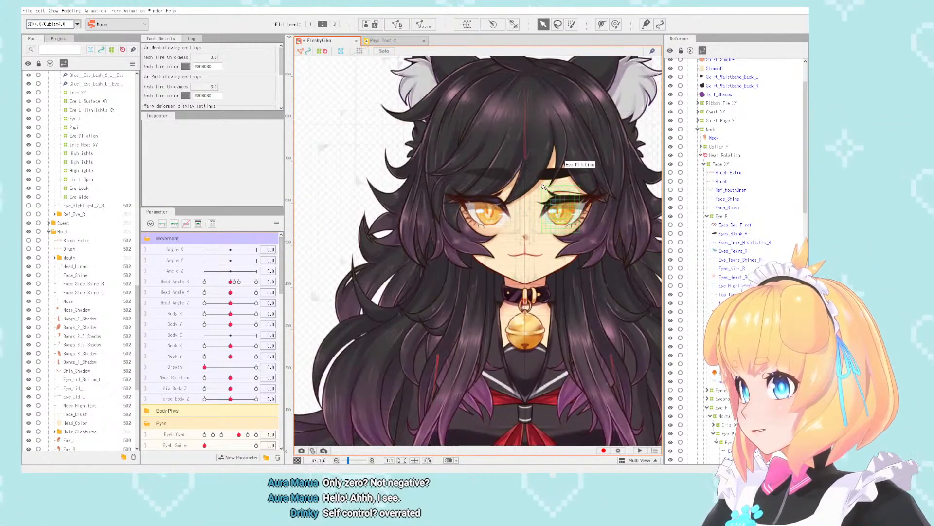
pyautogui.scroll(4, 543, 186)
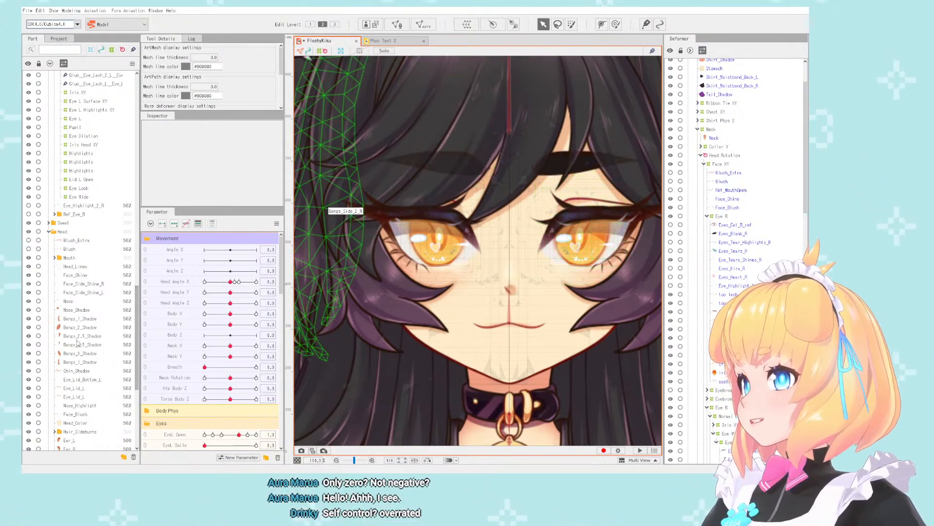
# - Change both the name and the ID of the duplicated eyelid mesh to Eye_Lid_R
pyautogui.scroll(-1, 80, 344)
pyautogui.click(78, 365)
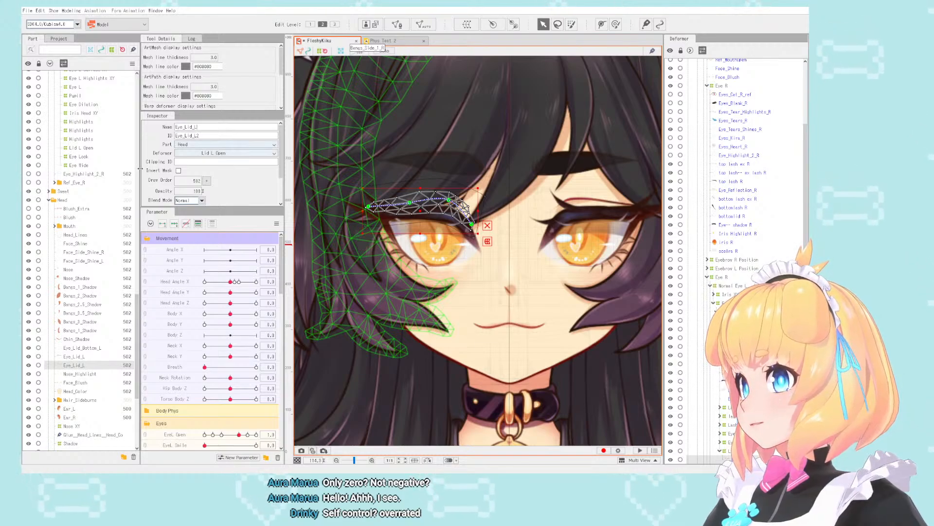
pyautogui.scroll(1, 132, 168)
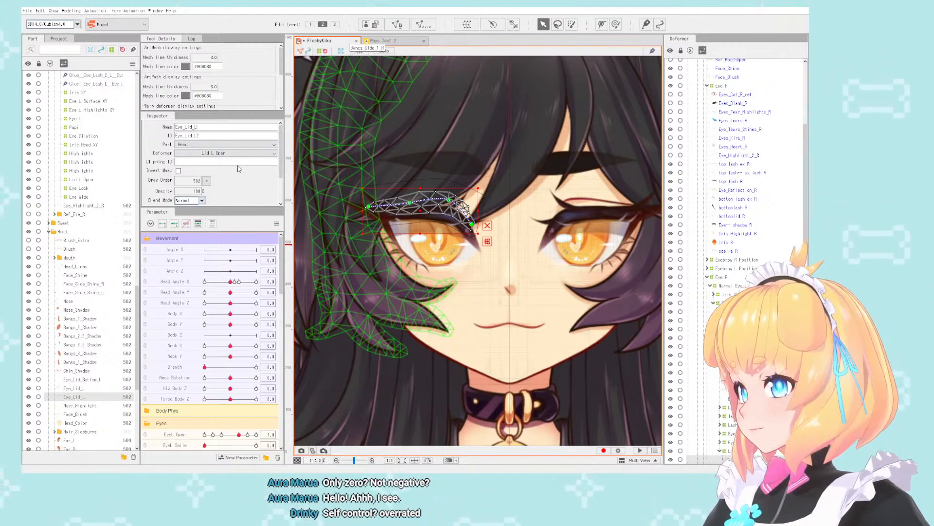
pyautogui.press('BackSpace')
pyautogui.write('R')
pyautogui.press('Return')
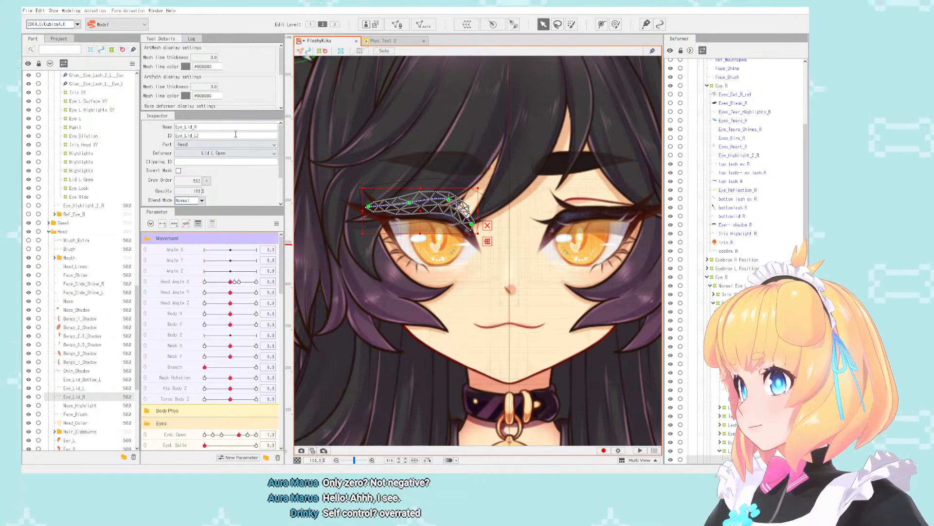
pyautogui.click(224, 136)
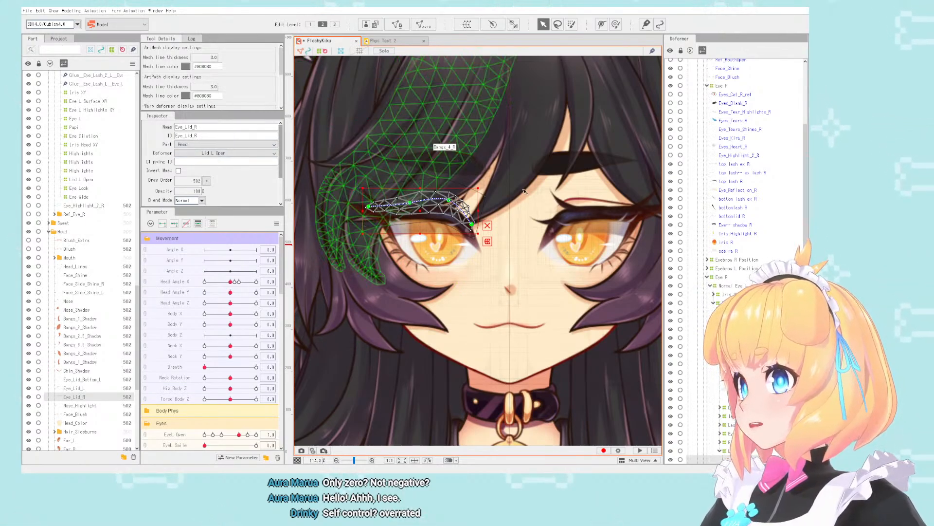
# - Compare the right eyelid with the opposite eye at several magnifications and review the eye's deformer hierarchy
pyautogui.scroll(-3, 501, 204)
pyautogui.scroll(4, 582, 205)
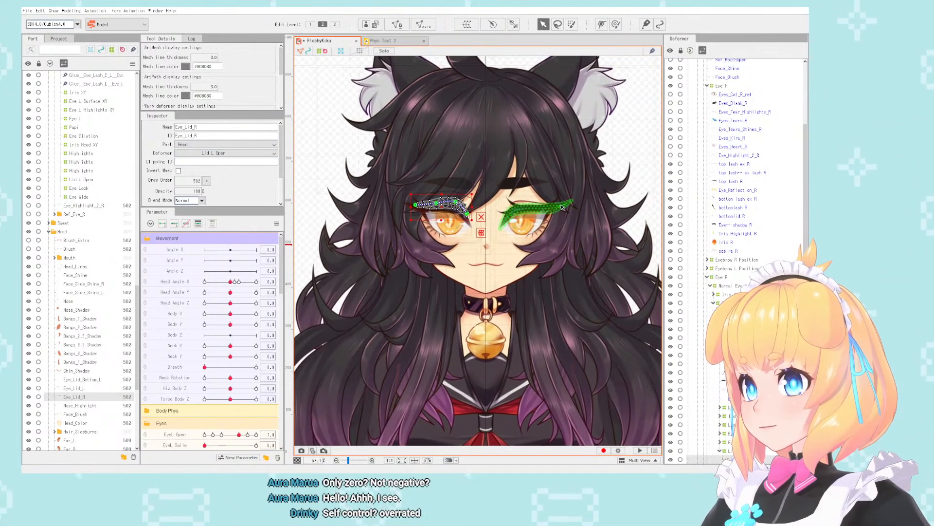
pyautogui.scroll(-2, 543, 208)
pyautogui.scroll(1, 542, 208)
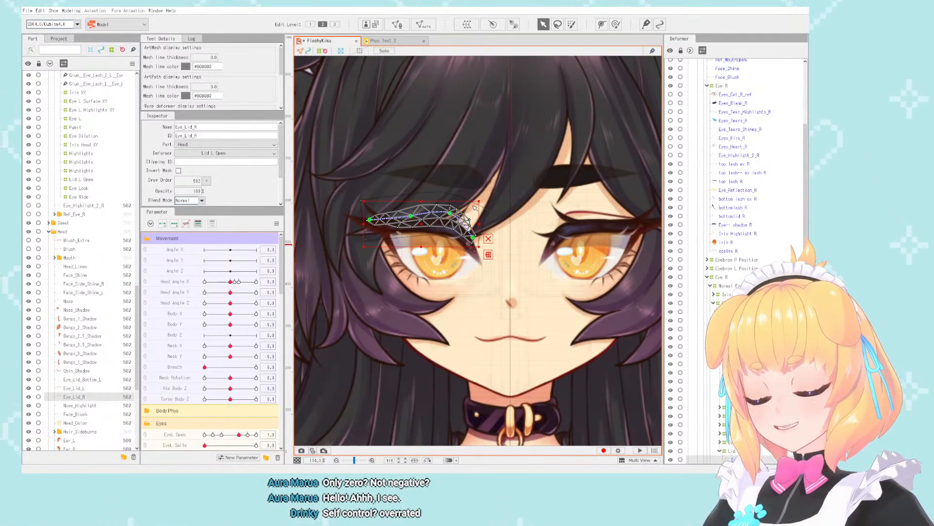
pyautogui.scroll(-3, 475, 208)
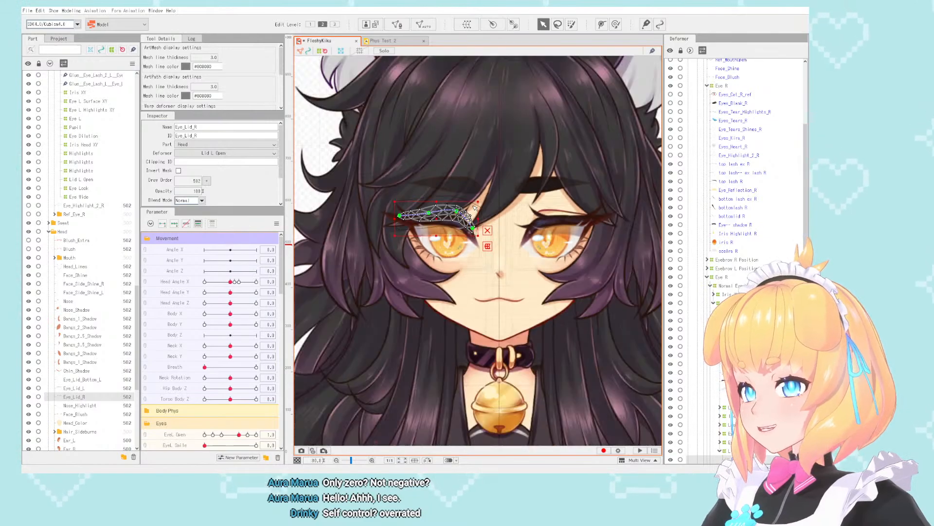
pyautogui.scroll(1, 476, 208)
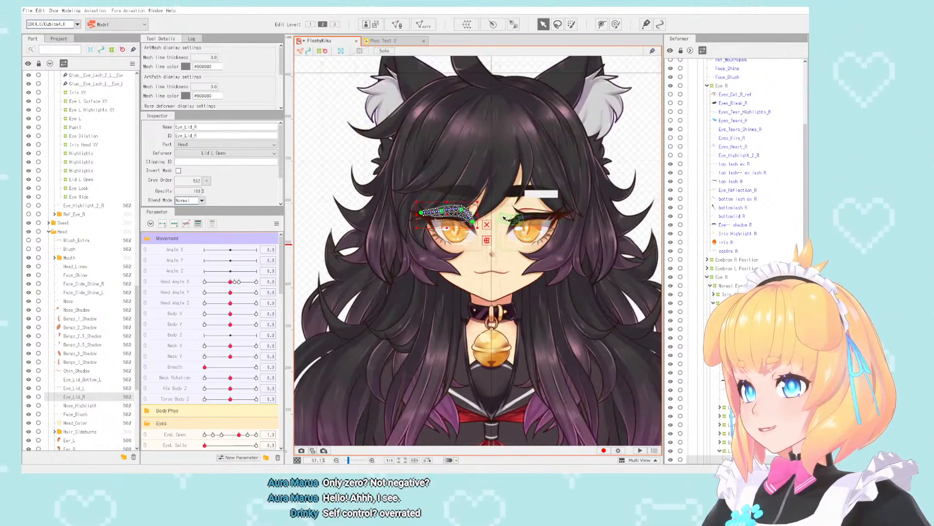
pyautogui.scroll(2, 526, 219)
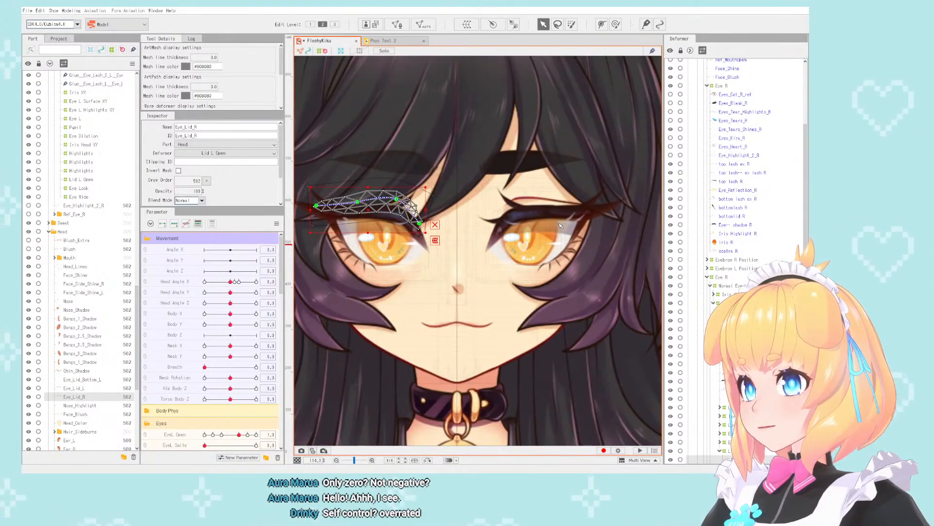
pyautogui.click(533, 236)
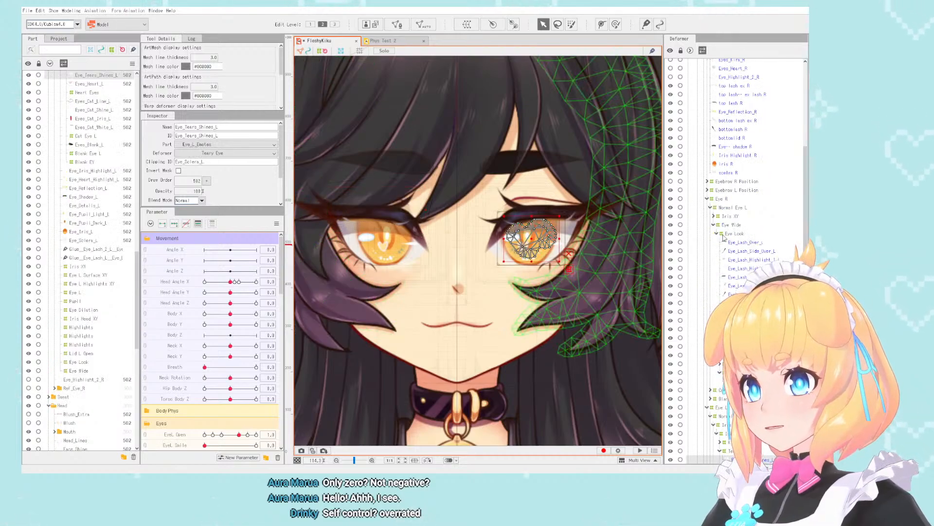
pyautogui.scroll(-1, 542, 236)
pyautogui.scroll(1, 542, 236)
pyautogui.scroll(-1, 543, 236)
pyautogui.scroll(1, 543, 236)
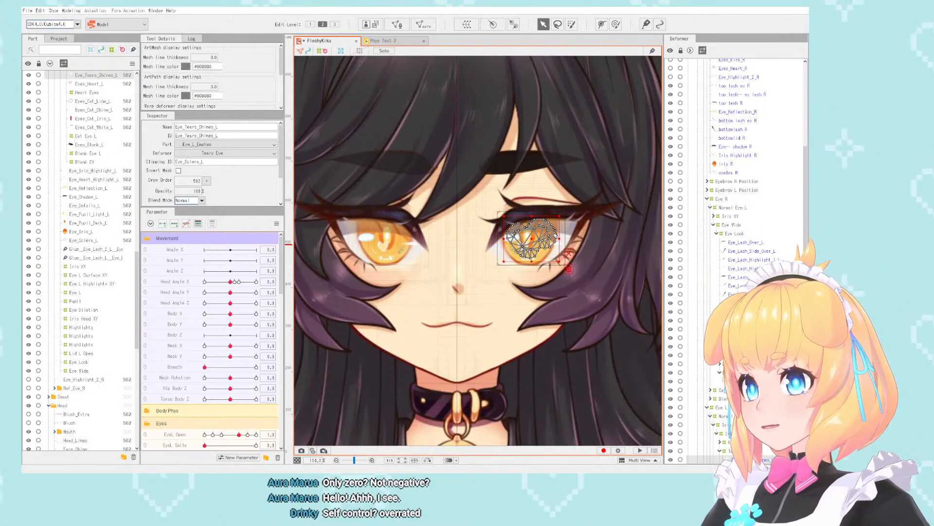
# - Create a parameter named Iris Size and place it first in the Expression Toggles group
pyautogui.scroll(-2, 209, 312)
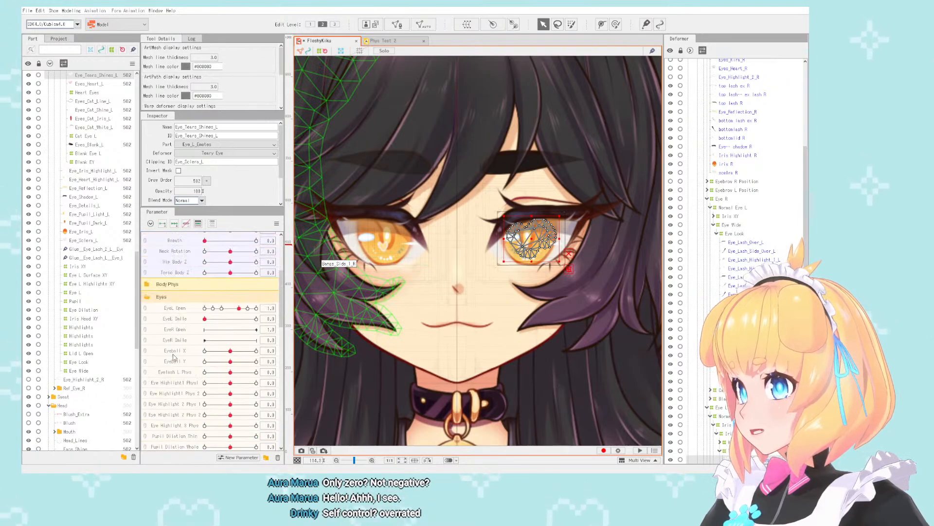
pyautogui.scroll(-2, 150, 303)
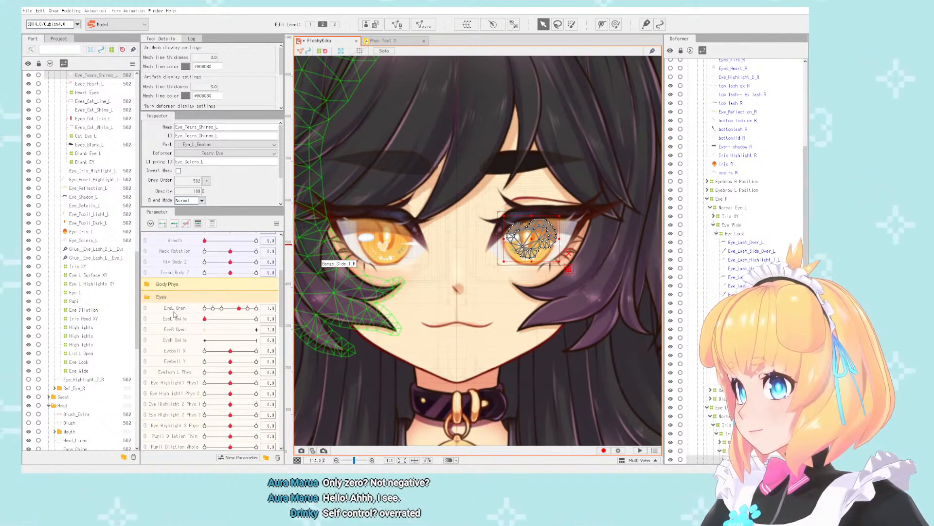
pyautogui.click(173, 340)
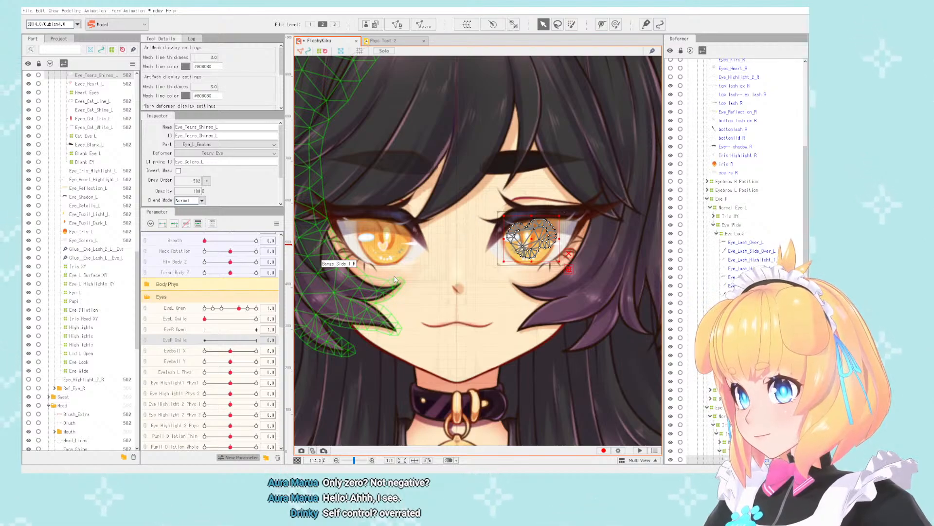
pyautogui.scroll(-3, 192, 359)
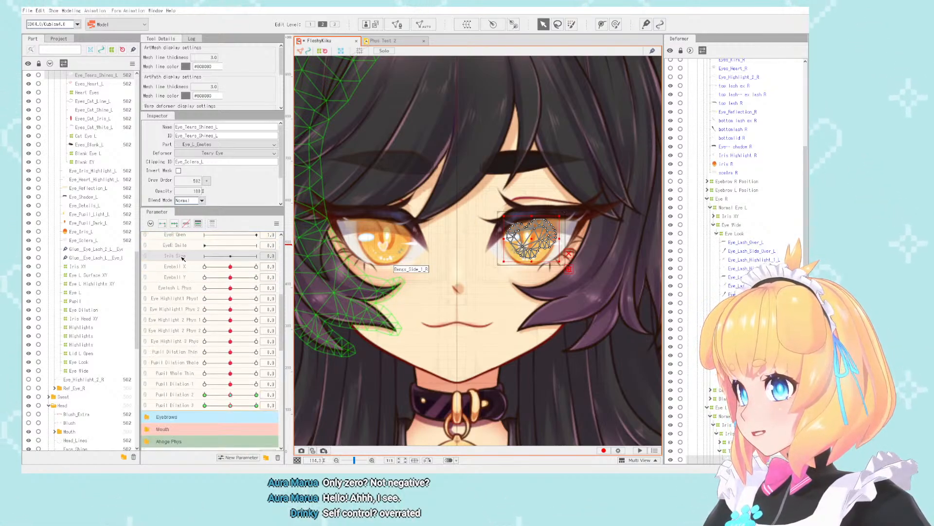
pyautogui.moveTo(183, 259); pyautogui.dragTo(185, 445)
pyautogui.scroll(-5, 187, 350)
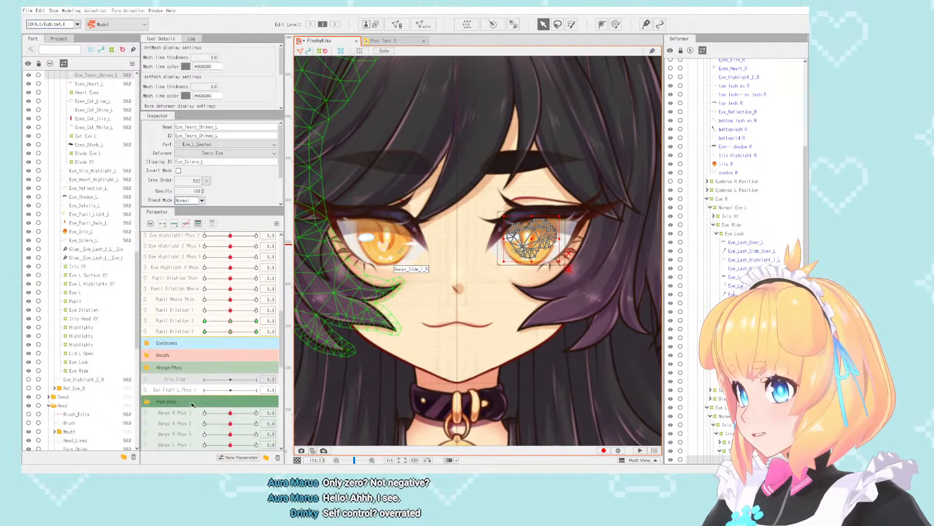
pyautogui.moveTo(178, 288); pyautogui.dragTo(207, 368)
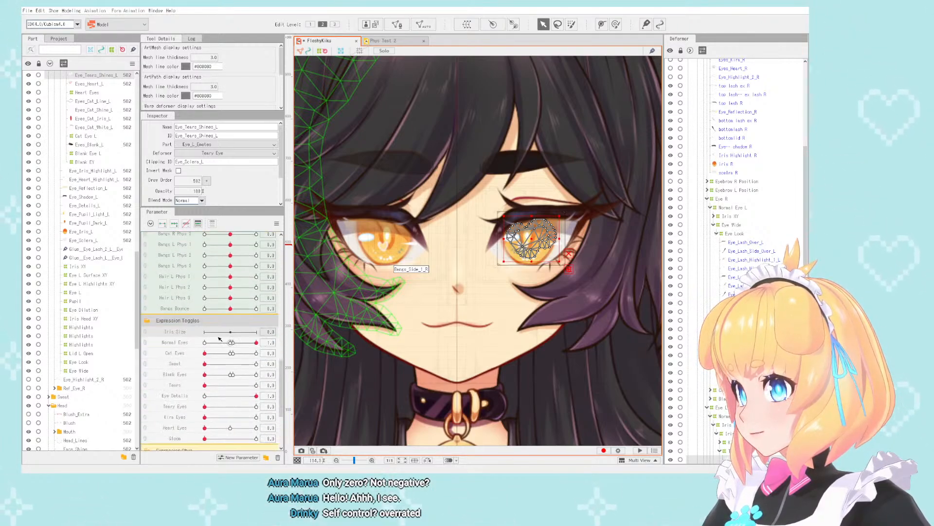
# - Expand Iris XY and Iris Head XY under Normal Eye L and select the Kira Eyes, Teary Eye, Eye Dilation and Highlights deformers
pyautogui.click(725, 216)
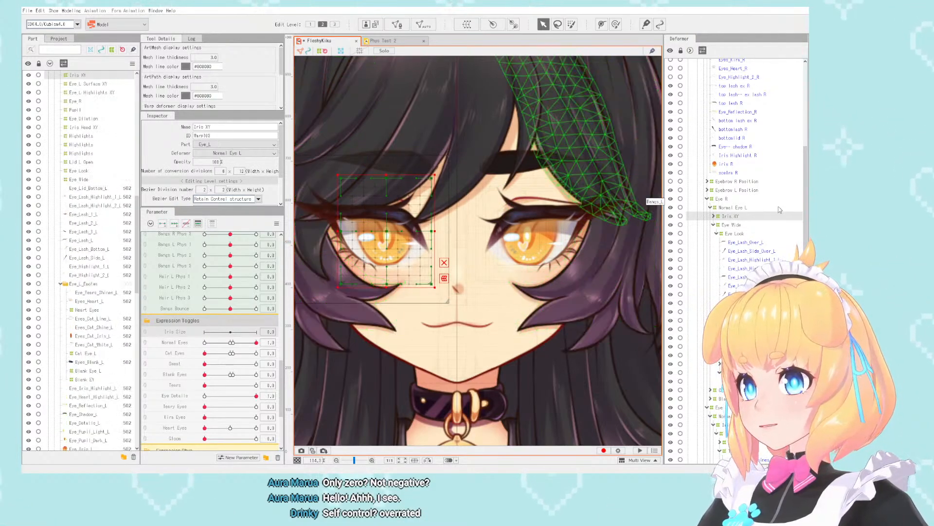
pyautogui.scroll(-2, 378, 206)
pyautogui.scroll(3, 347, 208)
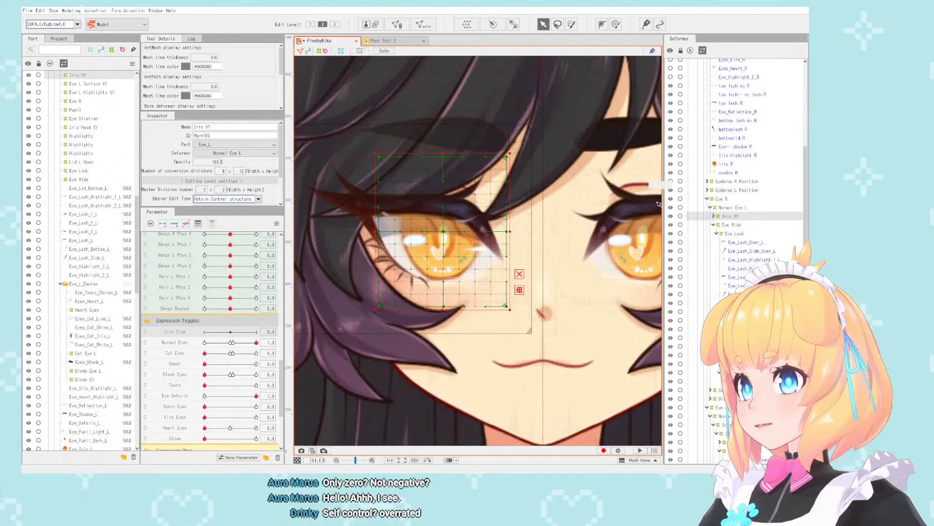
pyautogui.click(713, 216)
pyautogui.click(739, 225)
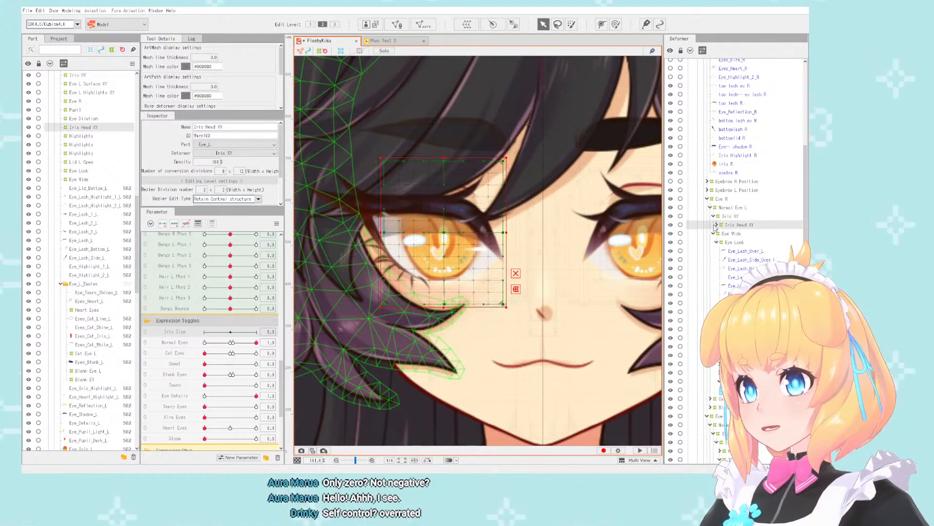
pyautogui.click(730, 233)
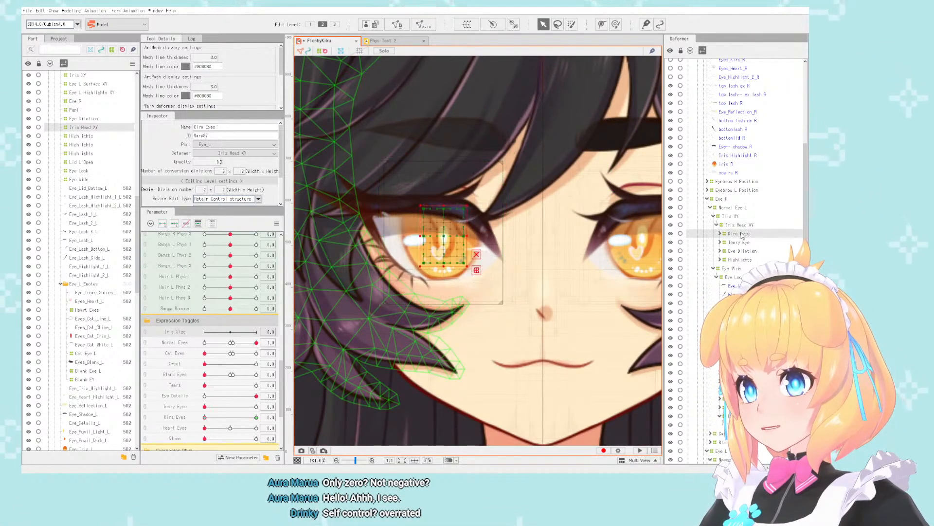
pyautogui.keyDown('shift'); pyautogui.click(739, 260); pyautogui.keyUp('shift')
pyautogui.scroll(2, 433, 279)
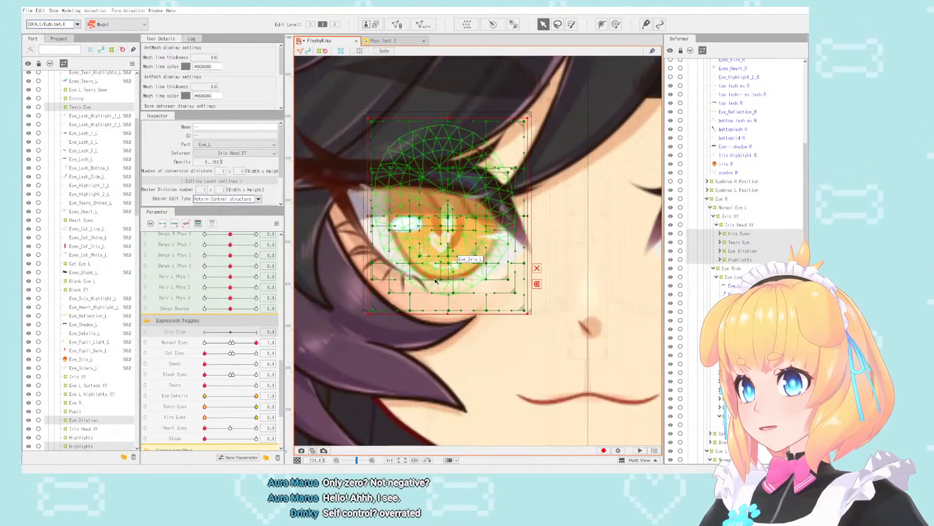
# - Review the parameters used by the Eye Dilation deformer, and reselect all four child deformers of Iris Head XY
pyautogui.click(739, 243)
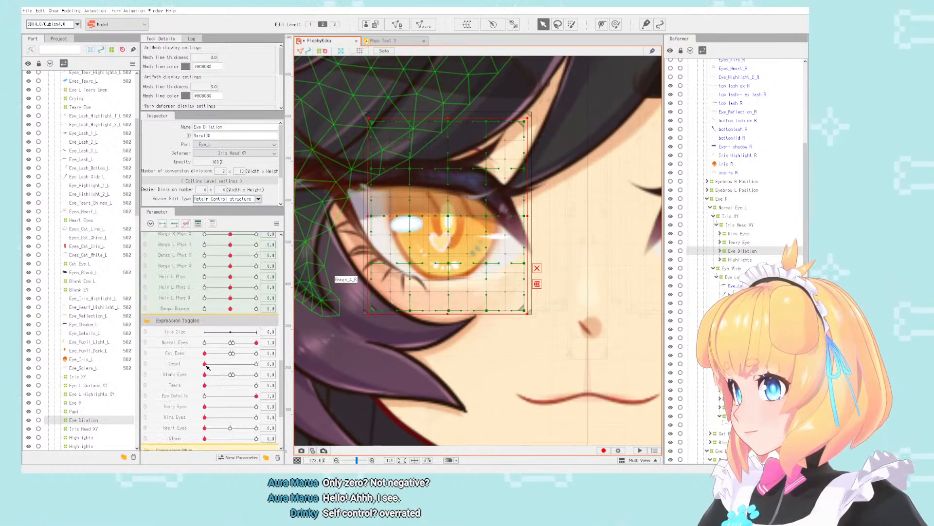
pyautogui.scroll(-5, 207, 367)
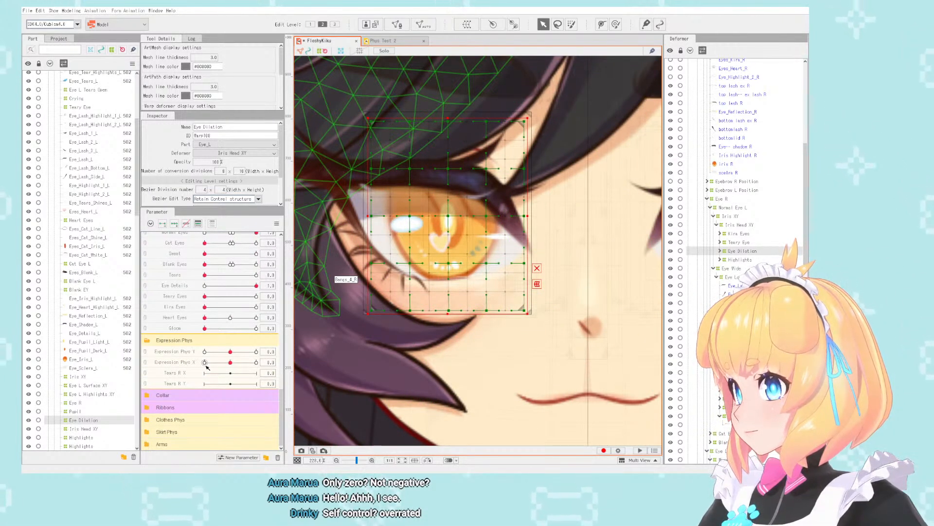
pyautogui.scroll(10, 167, 321)
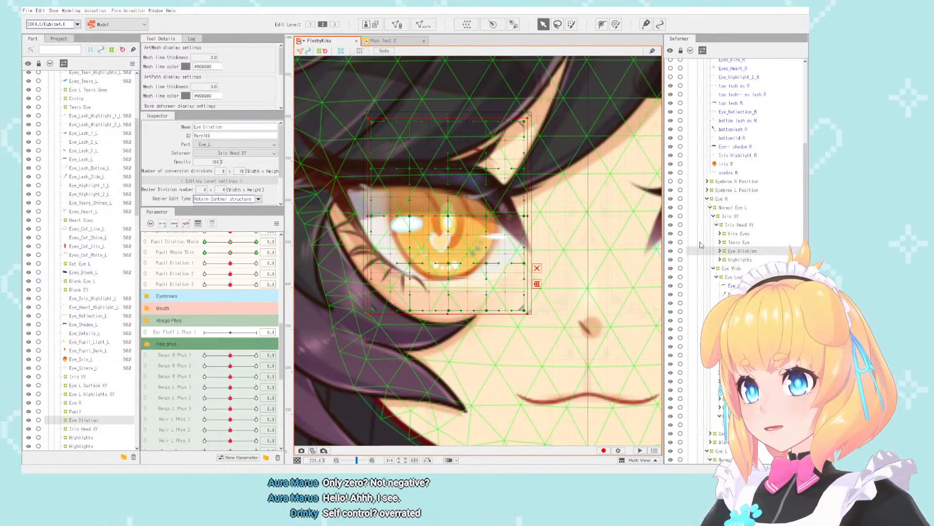
pyautogui.click(760, 260)
pyautogui.keyDown('shift'); pyautogui.click(758, 243); pyautogui.keyUp('shift')
pyautogui.keyDown('shift'); pyautogui.click(756, 236); pyautogui.keyUp('shift')
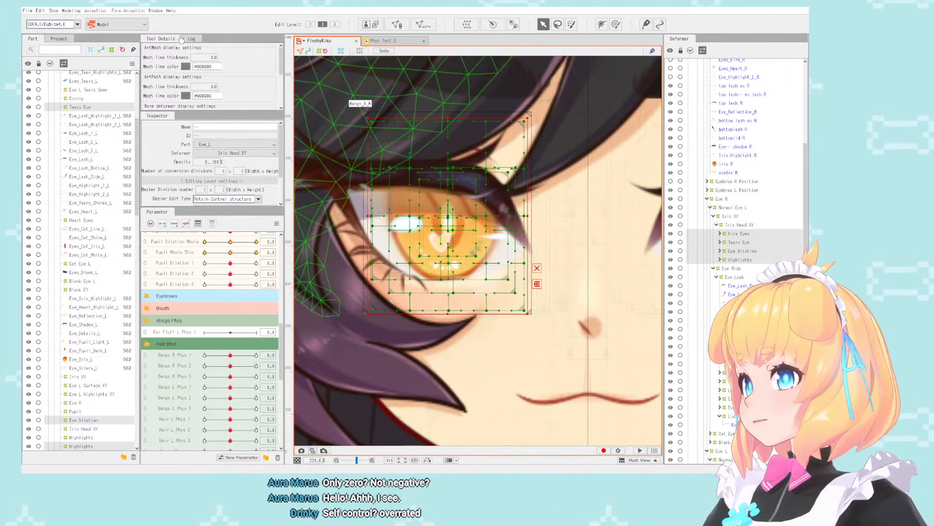
# - Look through the parameter, shape-editing, ArtMesh and deformer commands available for the four selected iris deformers, including Multiple Keys Editing
pyautogui.click(72, 10)
pyautogui.moveTo(97, 38)
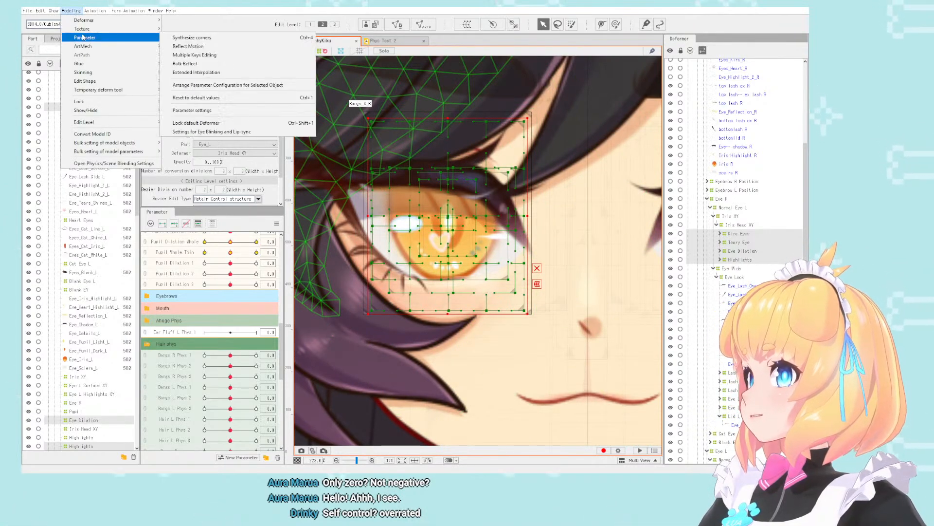
pyautogui.click(200, 56)
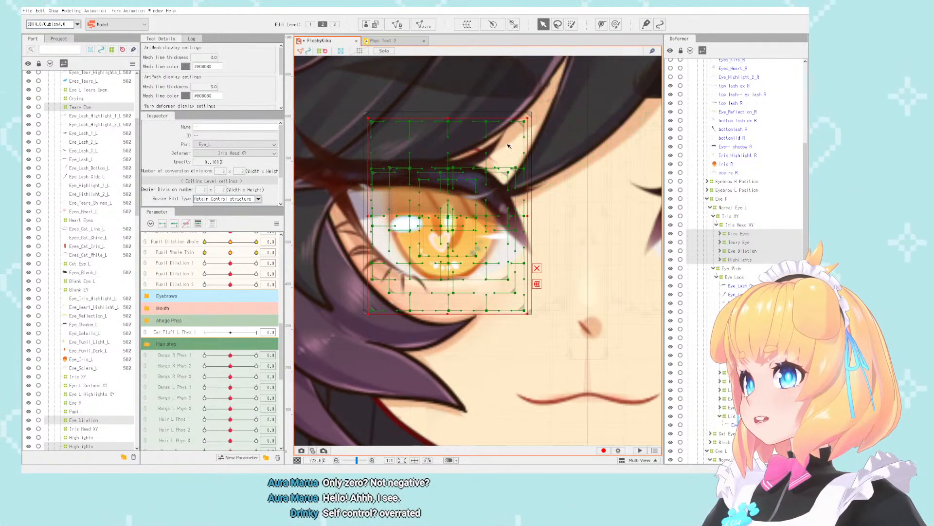
pyautogui.scroll(2, 477, 140)
pyautogui.scroll(-5, 477, 142)
pyautogui.scroll(3, 469, 153)
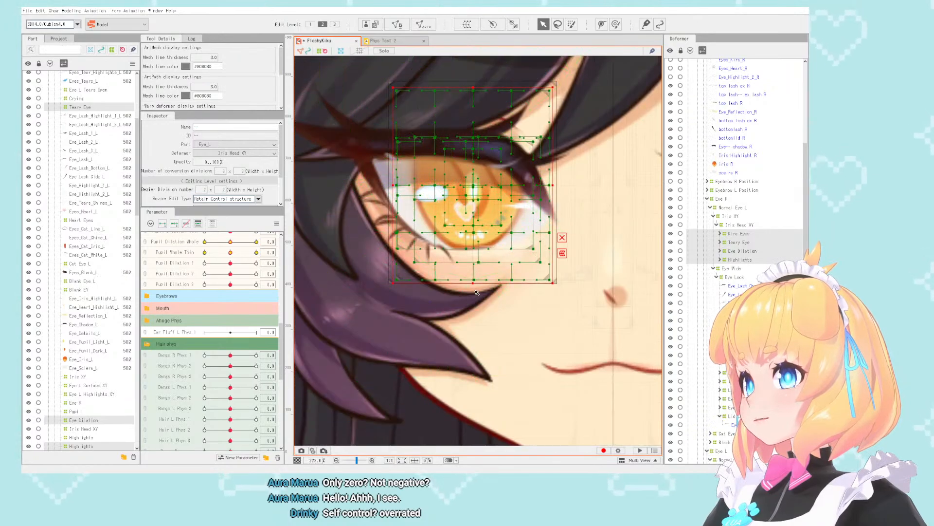
pyautogui.click(79, 10)
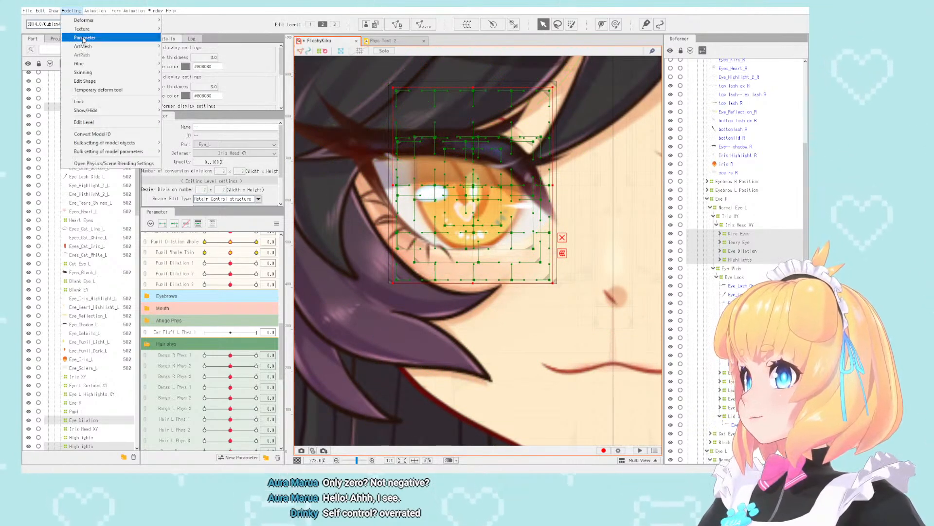
pyautogui.moveTo(144, 38)
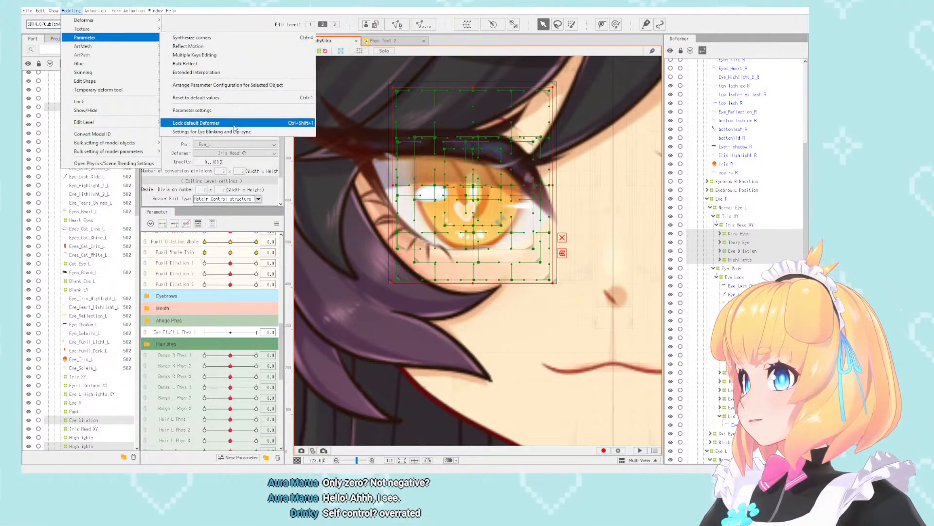
pyautogui.click(461, 275)
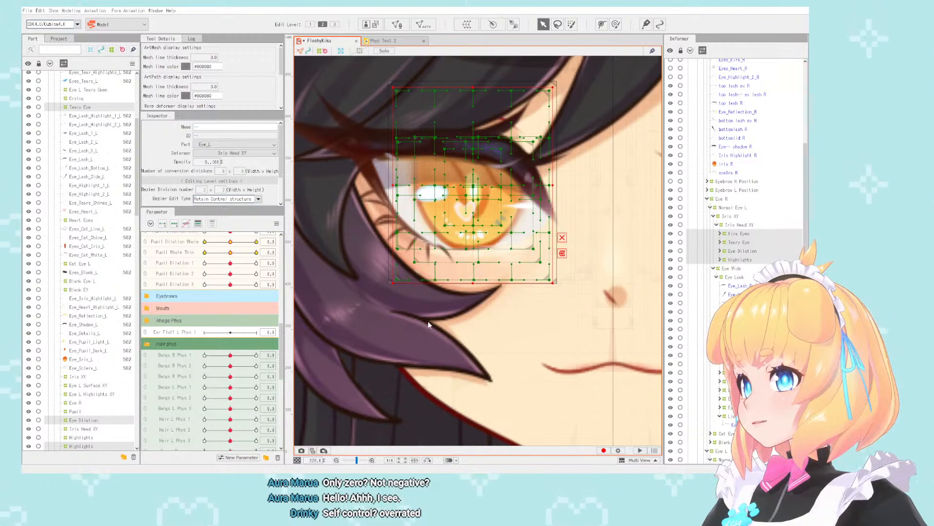
pyautogui.click(73, 10)
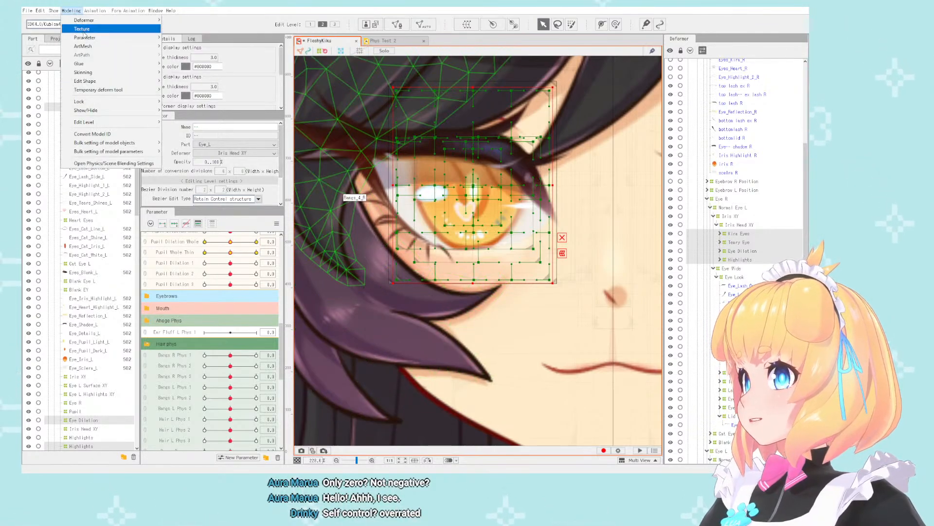
pyautogui.moveTo(86, 40)
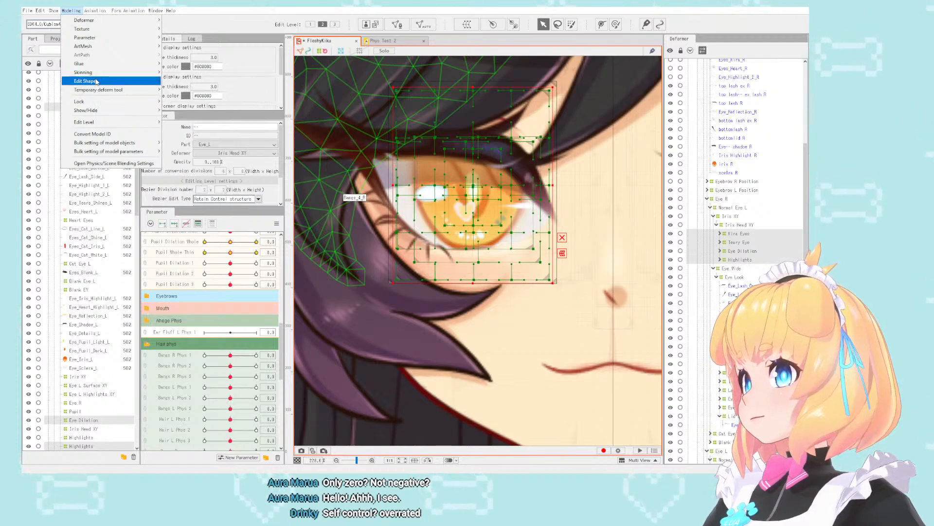
pyautogui.moveTo(96, 82)
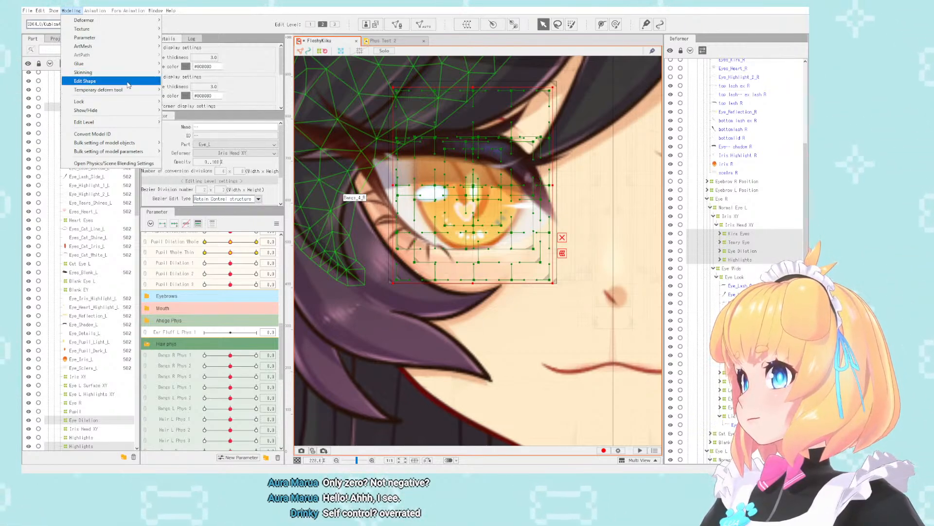
pyautogui.moveTo(131, 90)
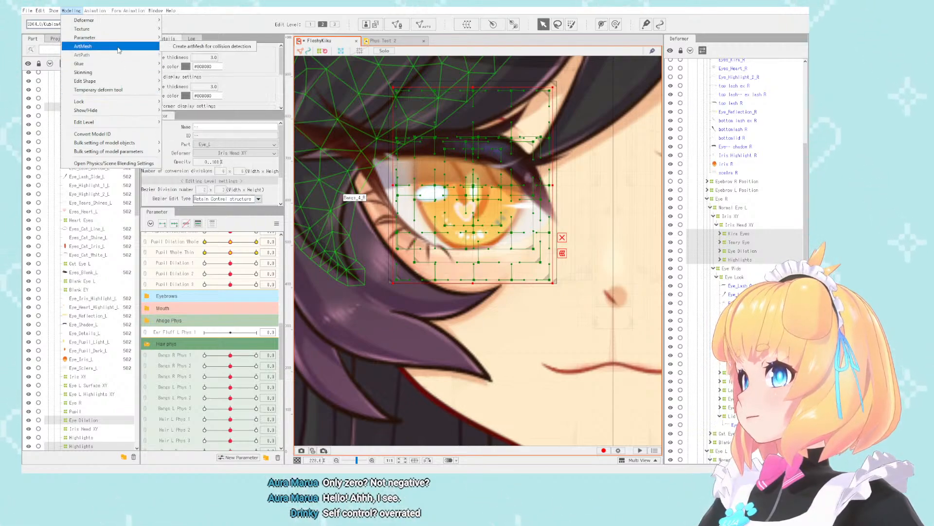
pyautogui.moveTo(124, 25)
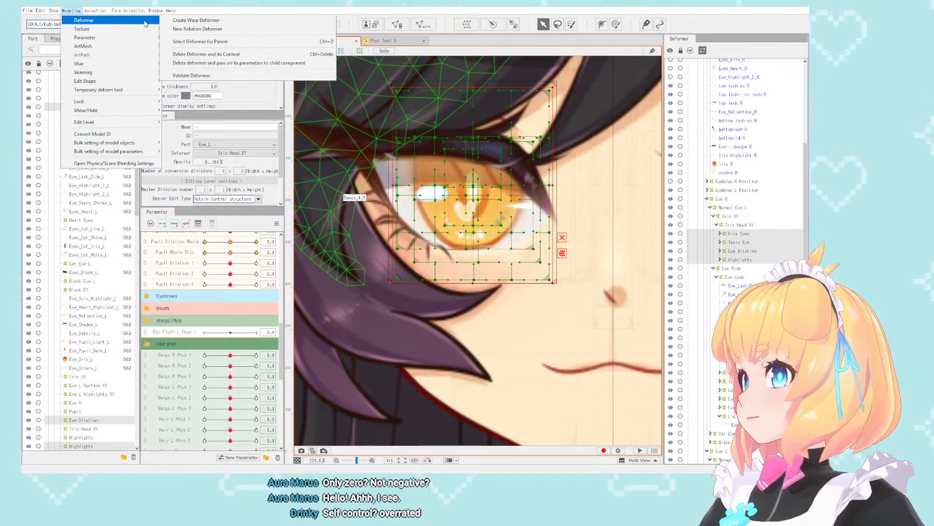
pyautogui.click(196, 79)
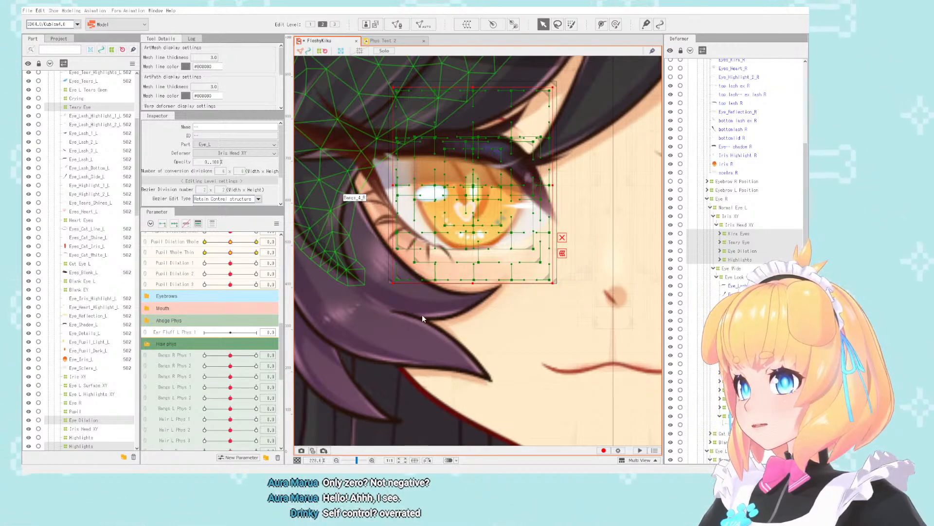
# - Compare both eyes on the canvas and select the Kira Eyes, Teary Eye, Eye Dilation and Highlights deformers again
pyautogui.hotkey('ctrl', 'z')
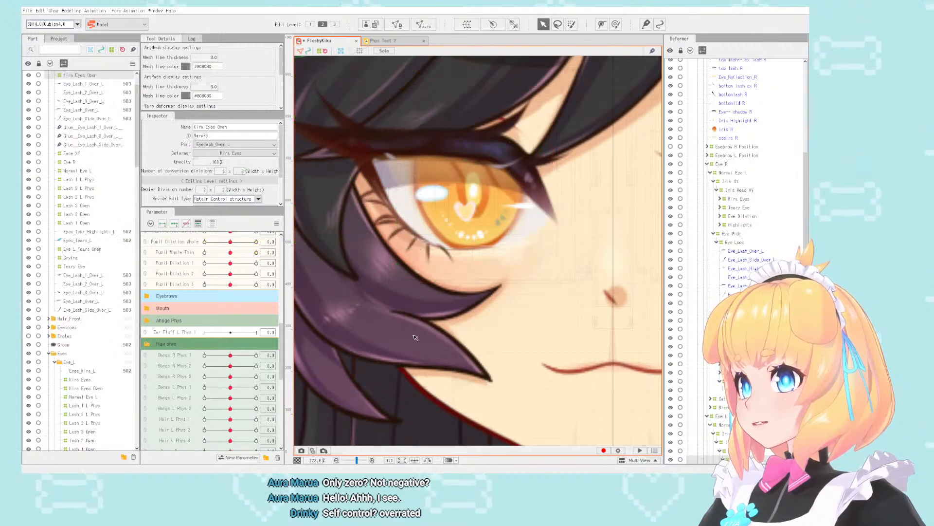
pyautogui.scroll(-5, 370, 233)
pyautogui.scroll(-2, 462, 214)
pyautogui.scroll(4, 506, 202)
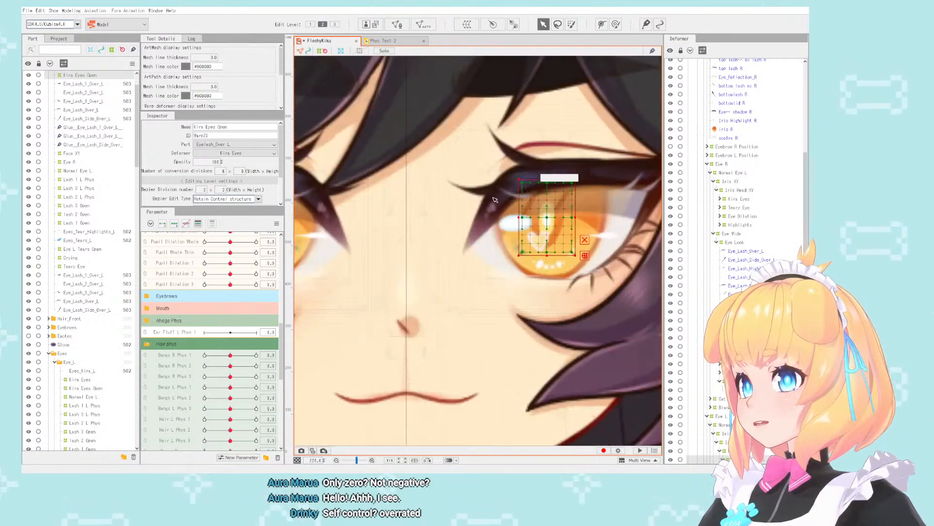
pyautogui.scroll(-2, 491, 209)
pyautogui.scroll(4, 495, 212)
pyautogui.scroll(-4, 502, 209)
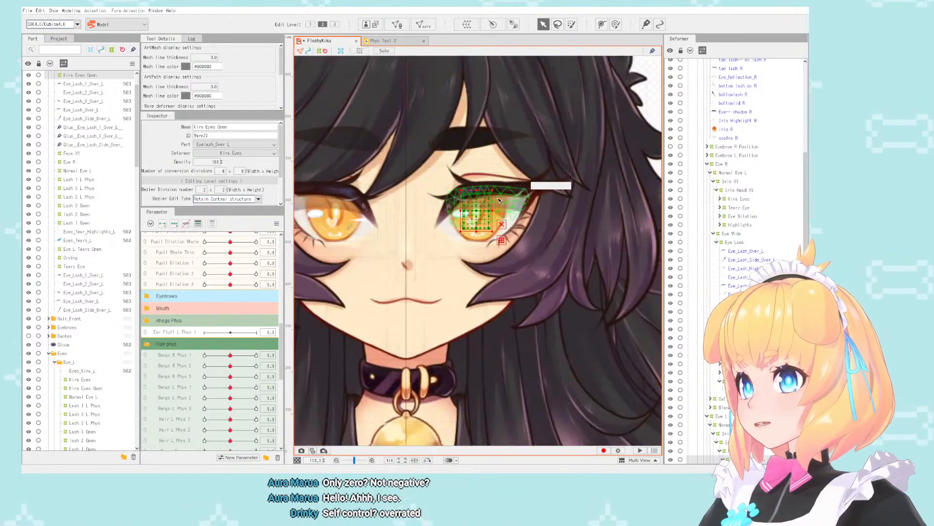
pyautogui.scroll(2, 552, 194)
pyautogui.click(737, 224)
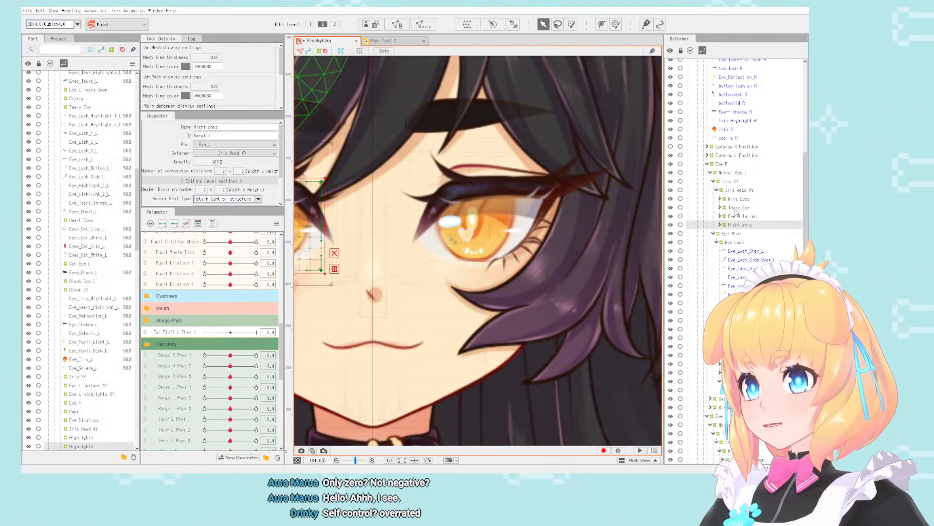
pyautogui.keyDown('shift'); pyautogui.click(737, 199); pyautogui.keyUp('shift')
pyautogui.scroll(-3, 438, 204)
pyautogui.scroll(5, 435, 205)
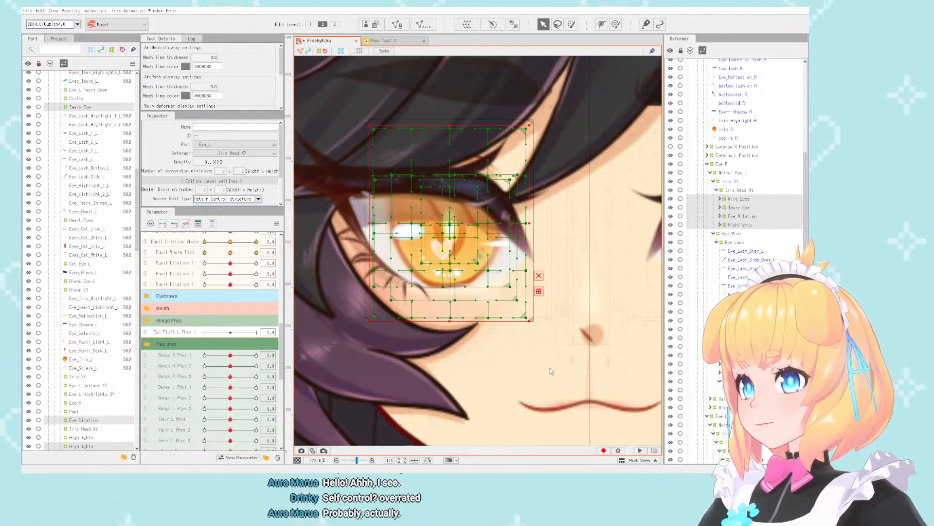
# - Examine the deformer deletion, edit level, ArtMesh and show/hide commands for the selected iris deformers, and check the eye area on the canvas
pyautogui.scroll(-2, 442, 223)
pyautogui.scroll(1, 442, 223)
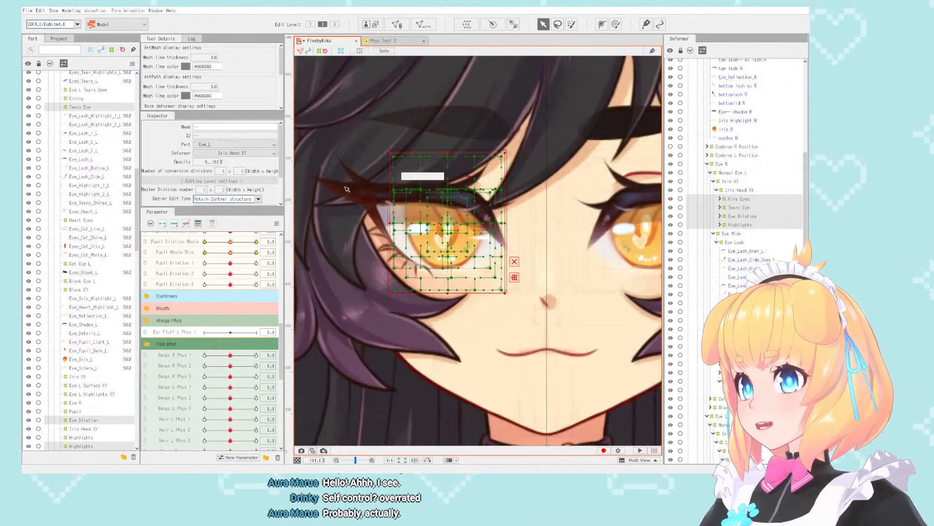
pyautogui.click(71, 11)
pyautogui.moveTo(107, 20)
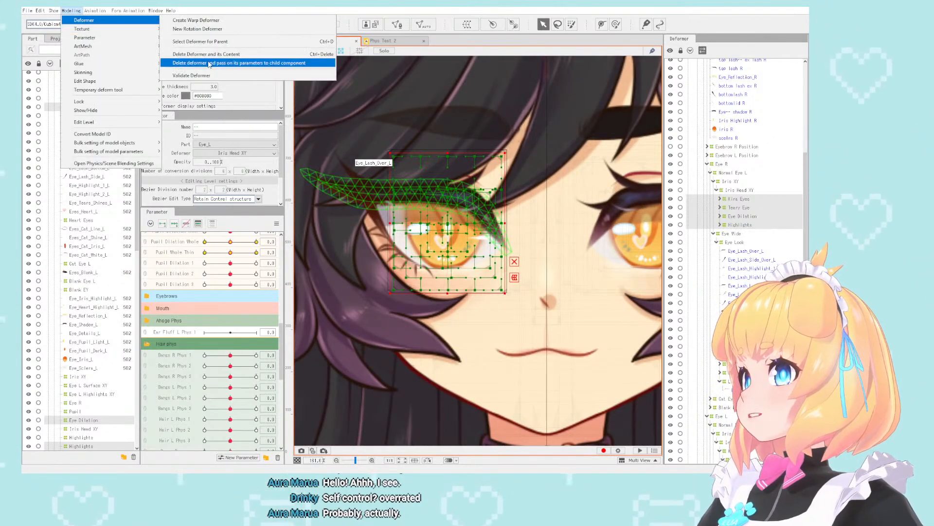
pyautogui.click(458, 241)
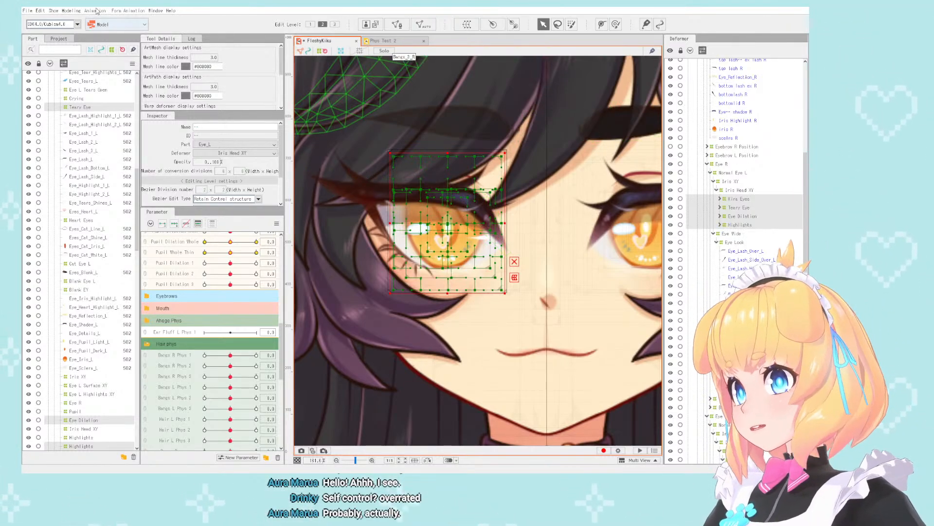
pyautogui.click(77, 10)
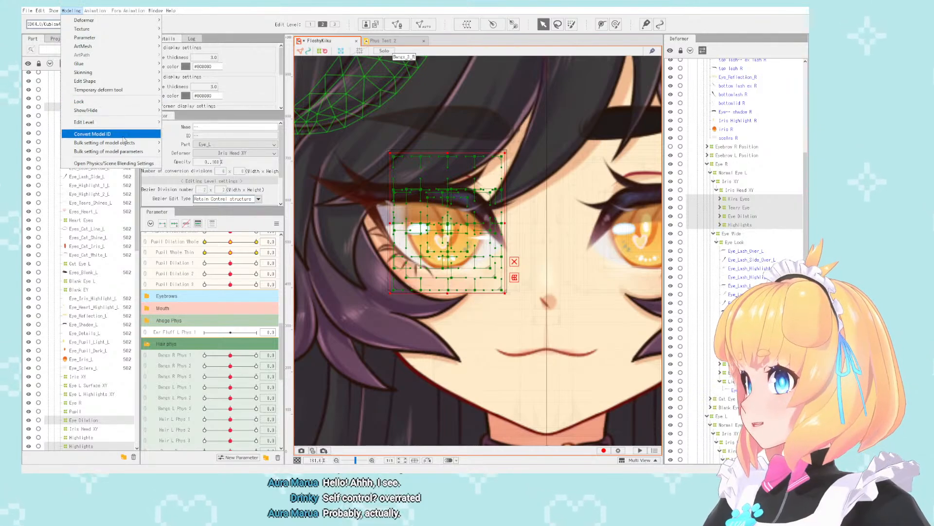
pyautogui.moveTo(127, 126)
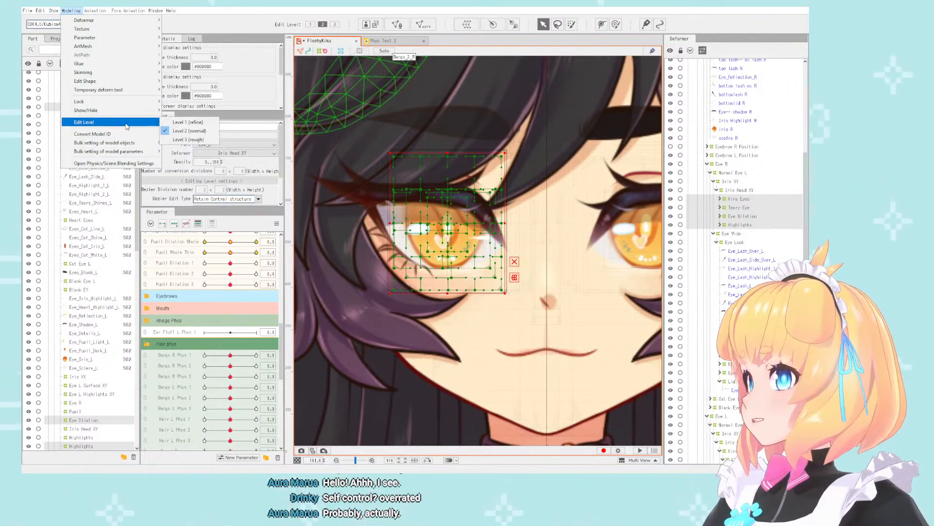
pyautogui.moveTo(136, 26)
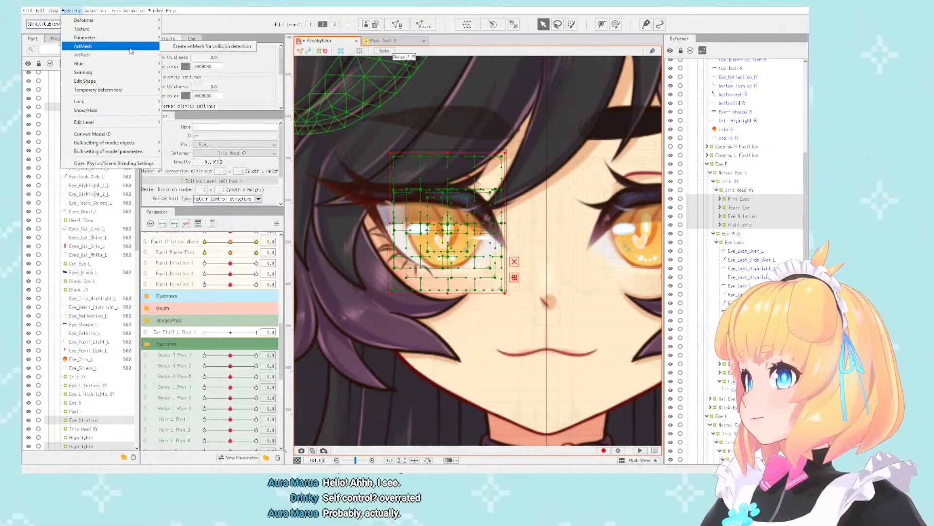
pyautogui.moveTo(125, 65)
pyautogui.moveTo(122, 110)
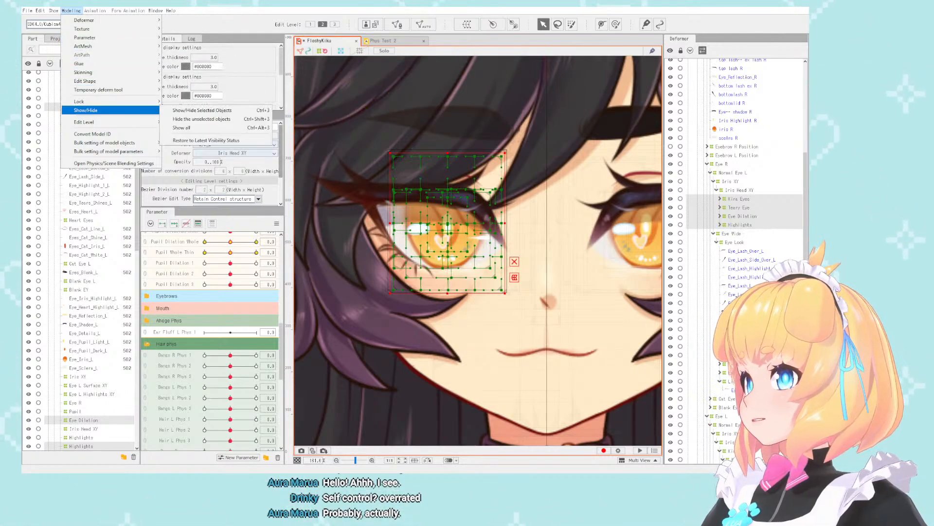
pyautogui.press('Escape')
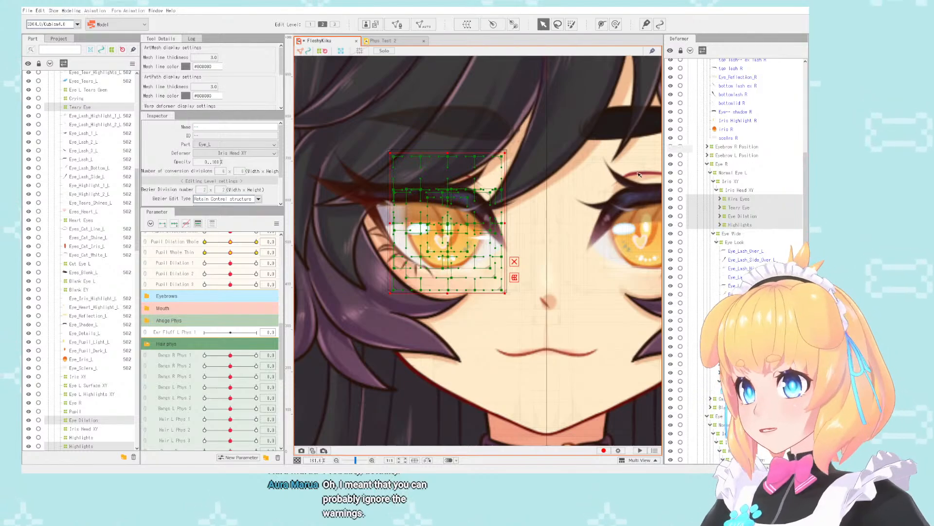
pyautogui.scroll(-5, 468, 191)
pyautogui.scroll(5, 465, 192)
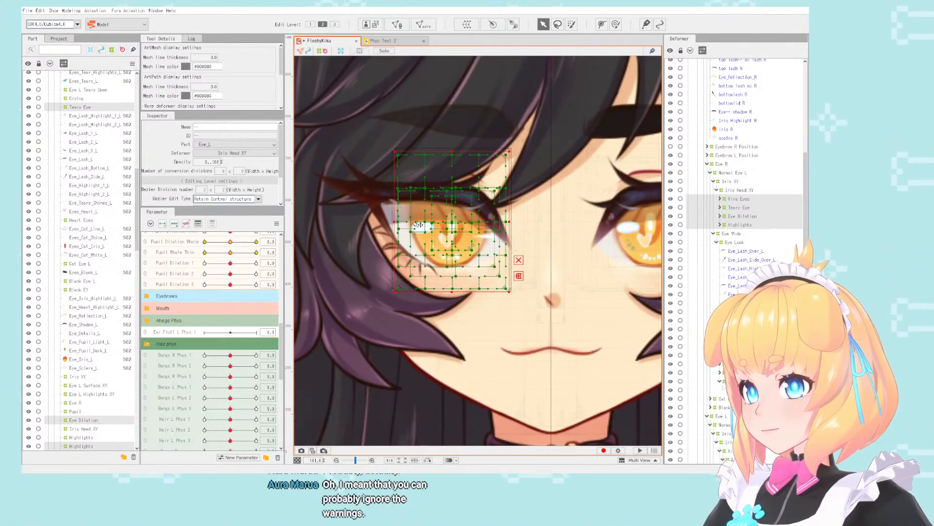
# - Examine the side bangs, lower lash and tear shine ArtMeshes around the mirrored eye, on the canvas and in the parts list
pyautogui.scroll(-2, 416, 197)
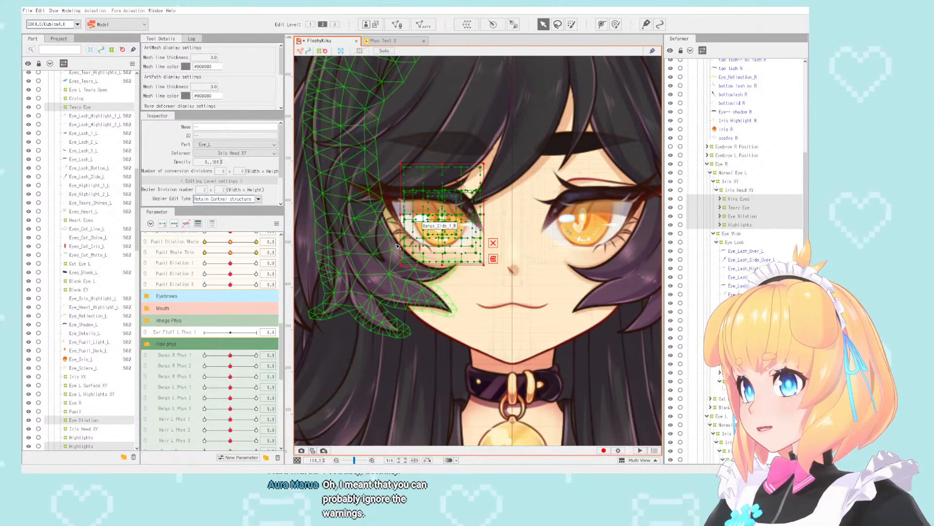
pyautogui.click(397, 246)
pyautogui.scroll(5, 396, 246)
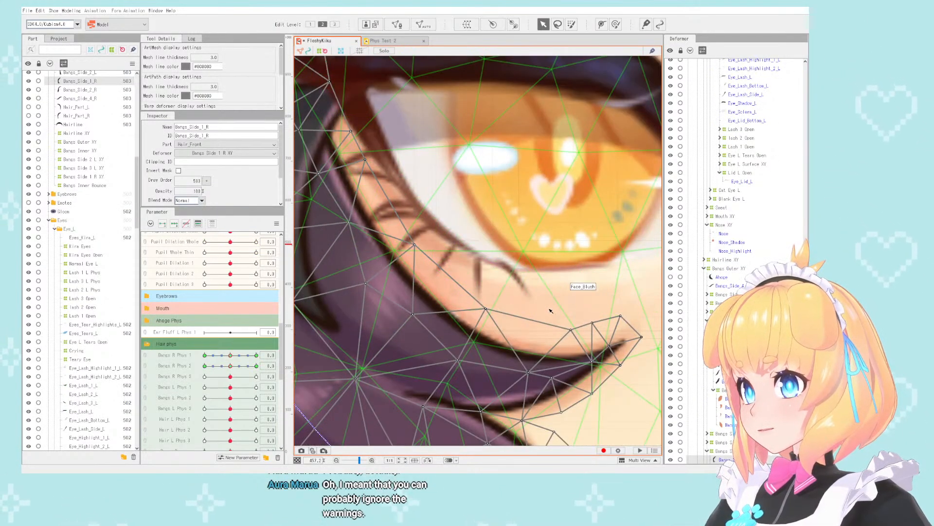
pyautogui.click(445, 302)
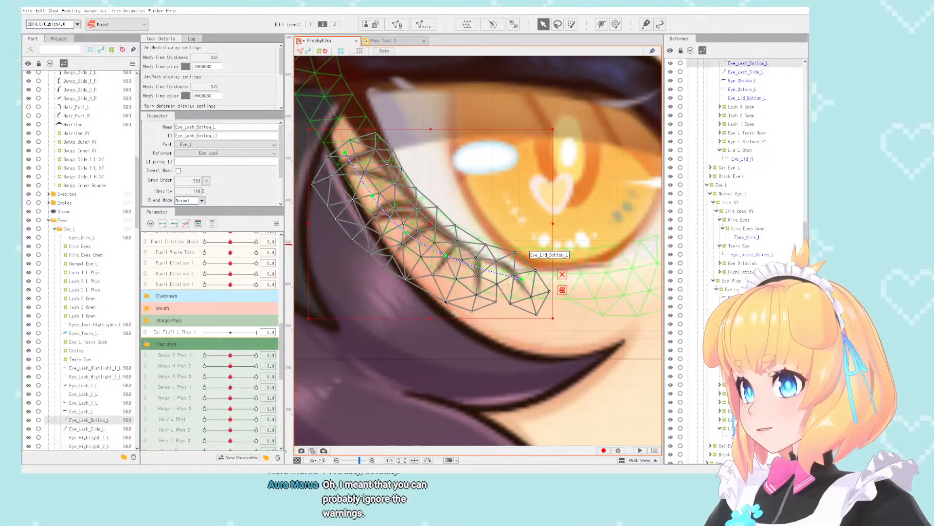
pyautogui.scroll(-3, 83, 315)
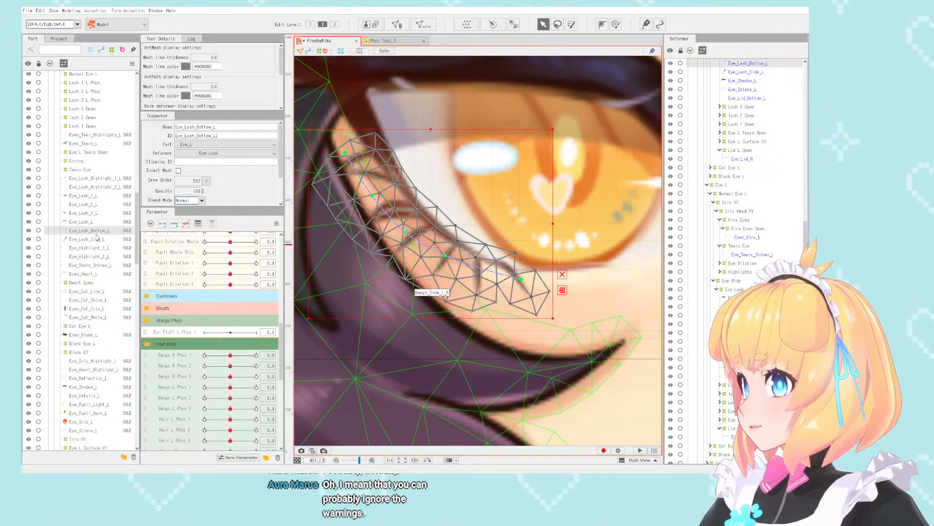
pyautogui.click(95, 266)
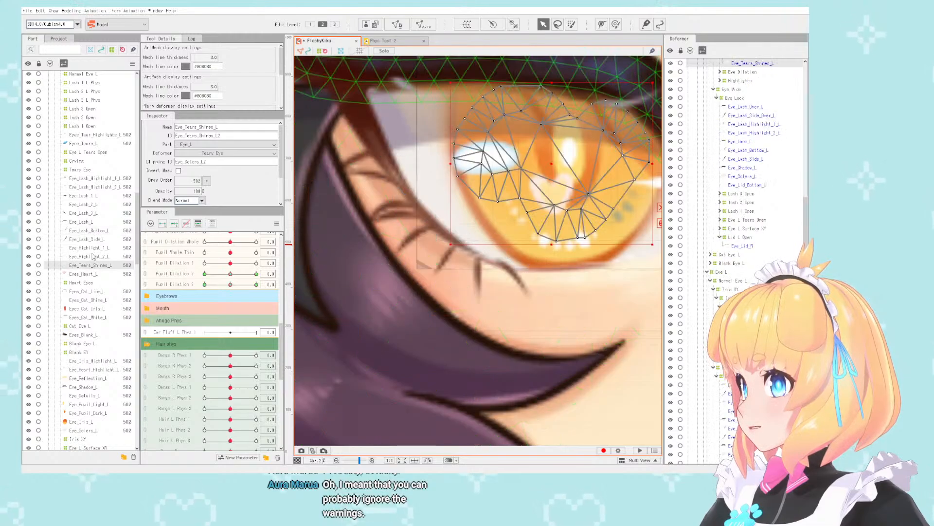
pyautogui.scroll(-1, 89, 205)
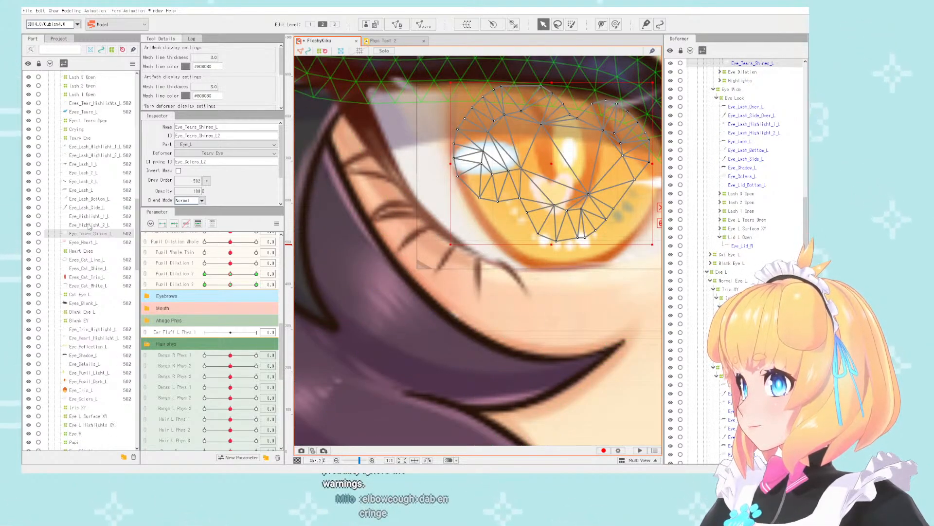
pyautogui.scroll(-8, 89, 226)
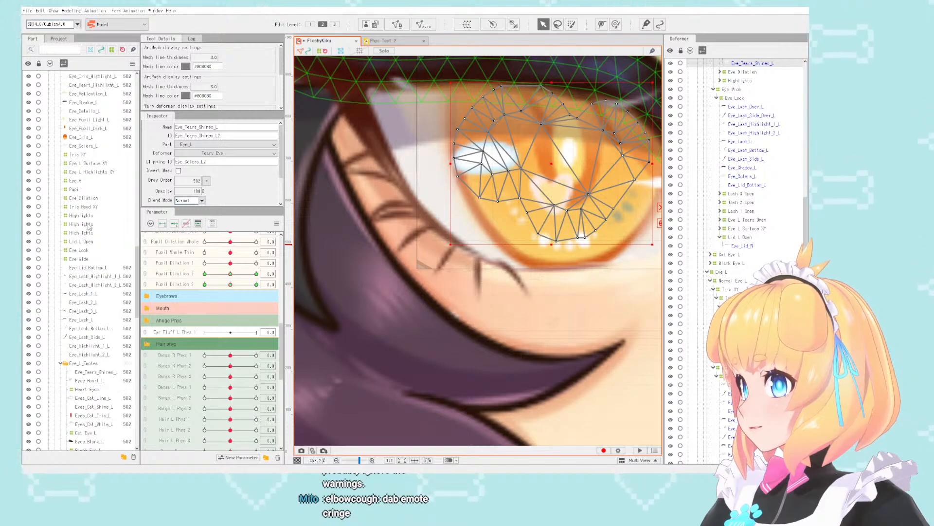
# - Move the mirrored eye's Eye_Lid_Bottom_L ArtMesh out of the Eye_L part into the Head part, beside the existing Eye_Lid_Bottom_L
pyautogui.click(90, 267)
pyautogui.scroll(-2, 95, 222)
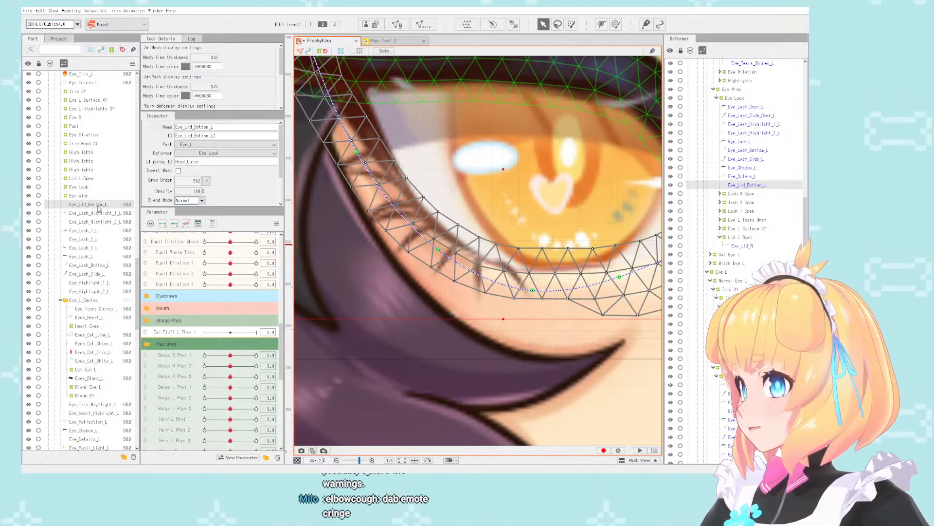
pyautogui.scroll(-3, 110, 425)
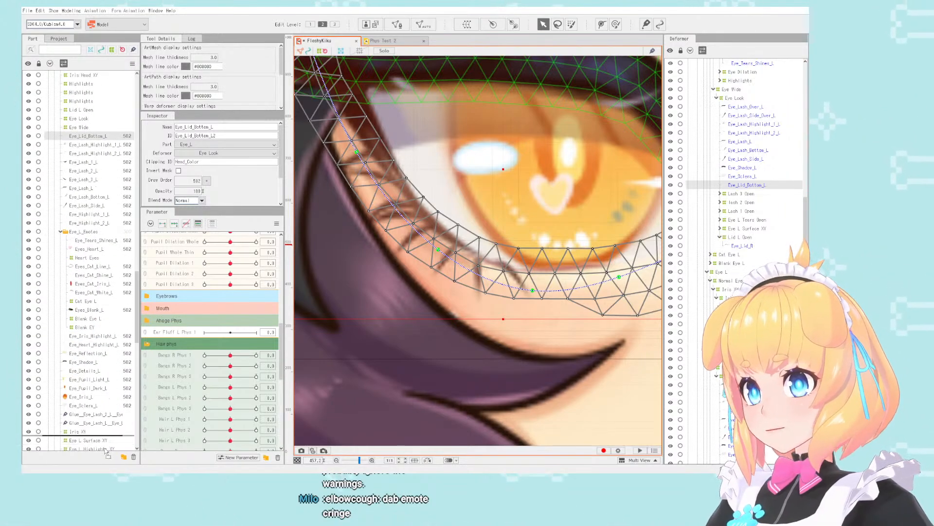
pyautogui.scroll(-4, 106, 452)
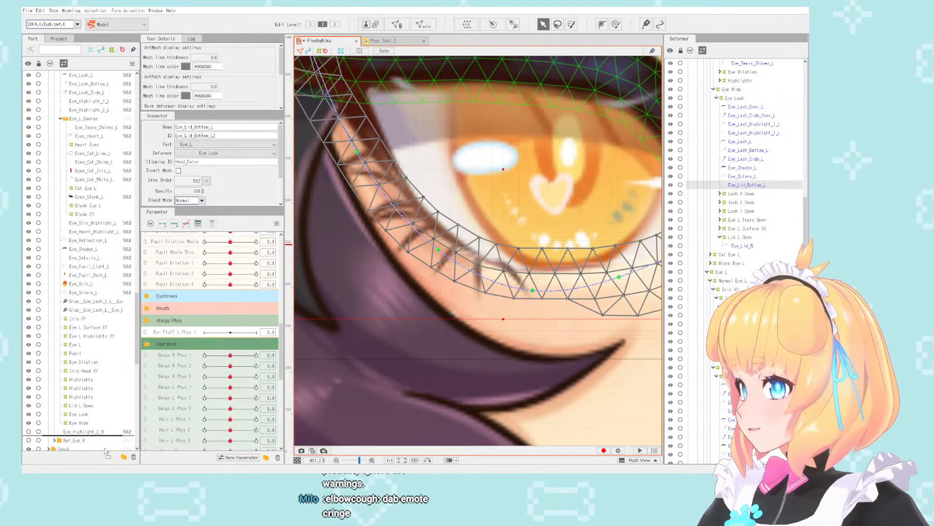
pyautogui.scroll(-4, 106, 452)
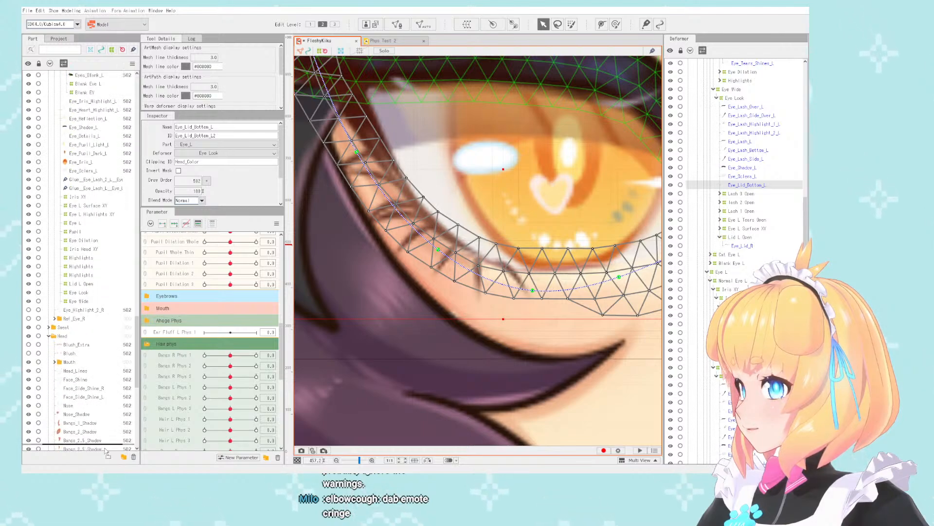
pyautogui.moveTo(106, 452); pyautogui.dragTo(99, 361)
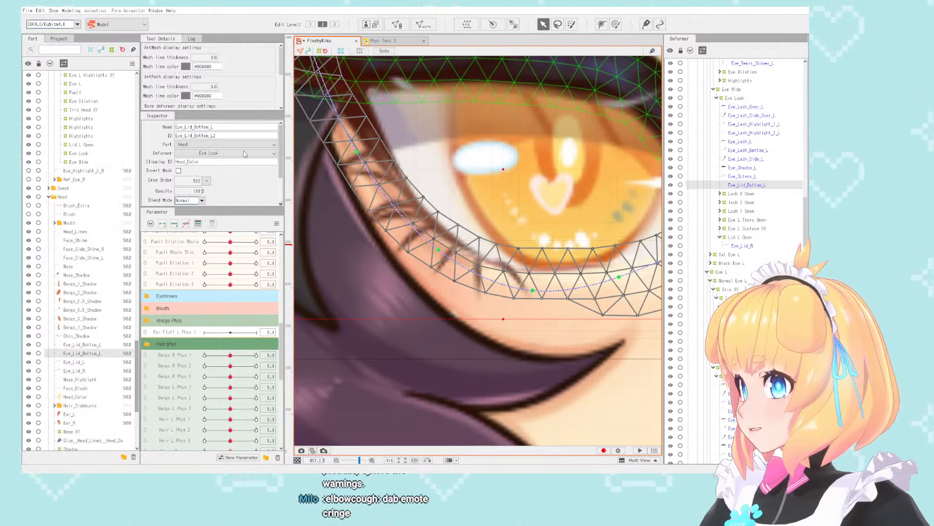
# - Change both the name and ID of the moved lower eyelid ArtMesh to Eye_Lid_Bottom_R
pyautogui.press('BackSpace')
pyautogui.write('R')
pyautogui.press('Return')
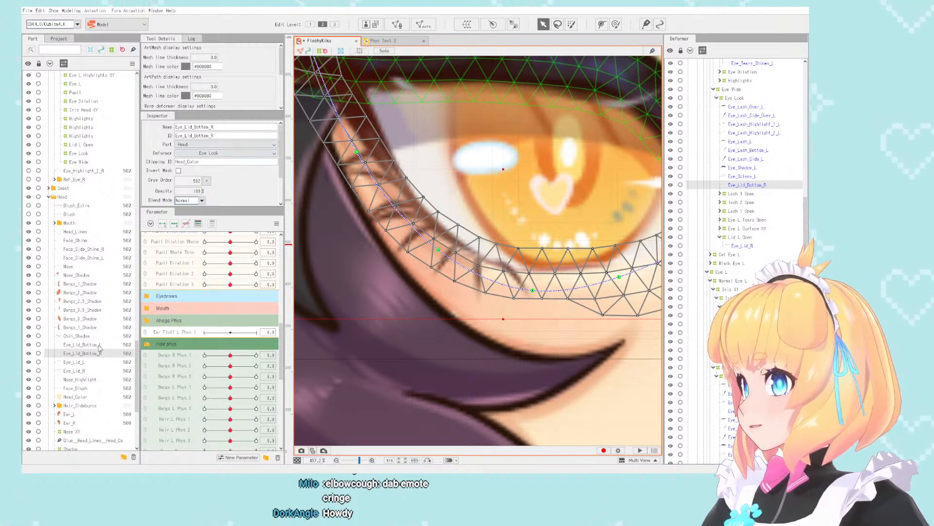
# - Check the neighbouring ArtMeshes in the Head part, including Face_Side_Shine_R, and look back through the Eye_L part
pyautogui.scroll(-1, 99, 350)
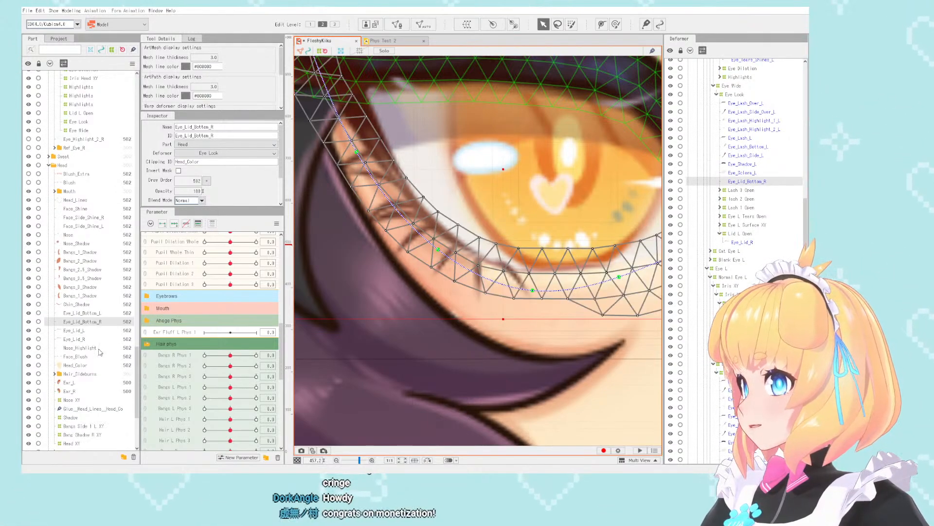
pyautogui.click(77, 304)
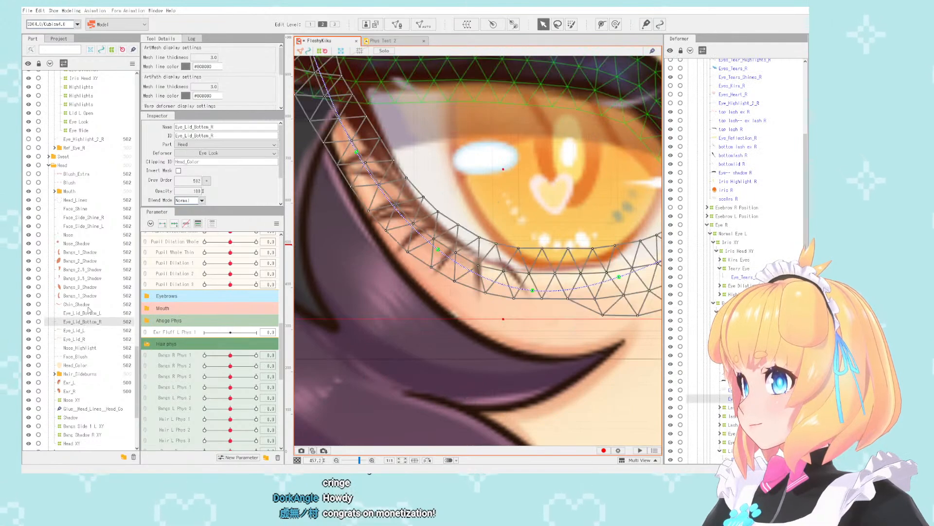
pyautogui.click(93, 235)
pyautogui.click(93, 218)
pyautogui.scroll(9, 94, 185)
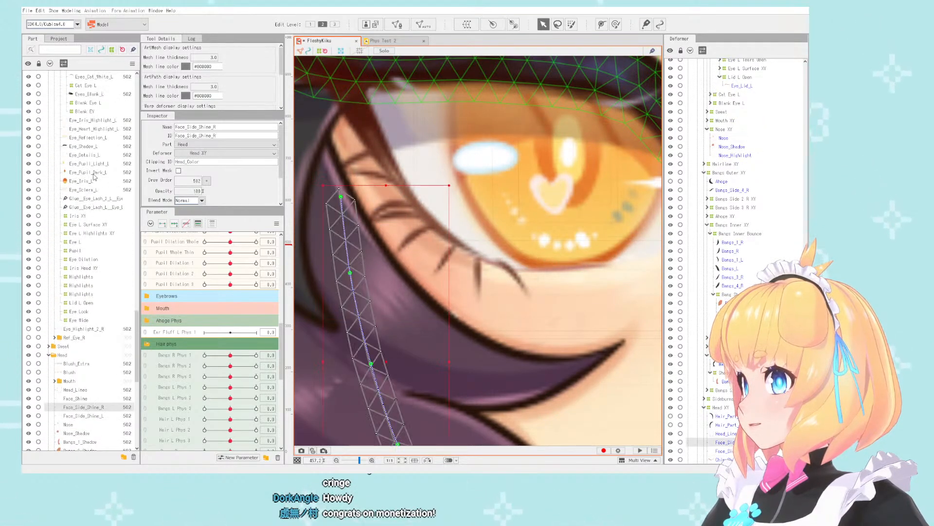
pyautogui.scroll(12, 93, 195)
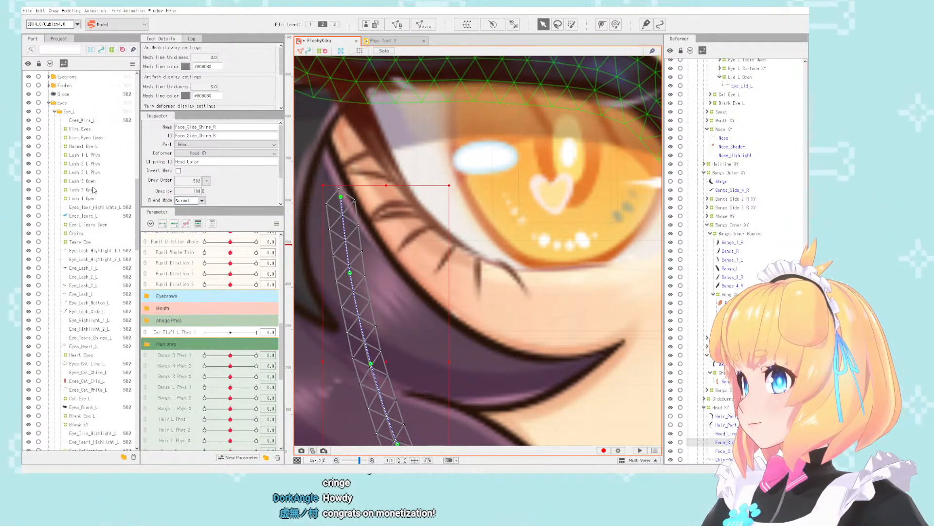
# - Collapse the Eye_L and Hair_Front parts and select the Eye_L part to review how the eyes are organised
pyautogui.click(54, 238)
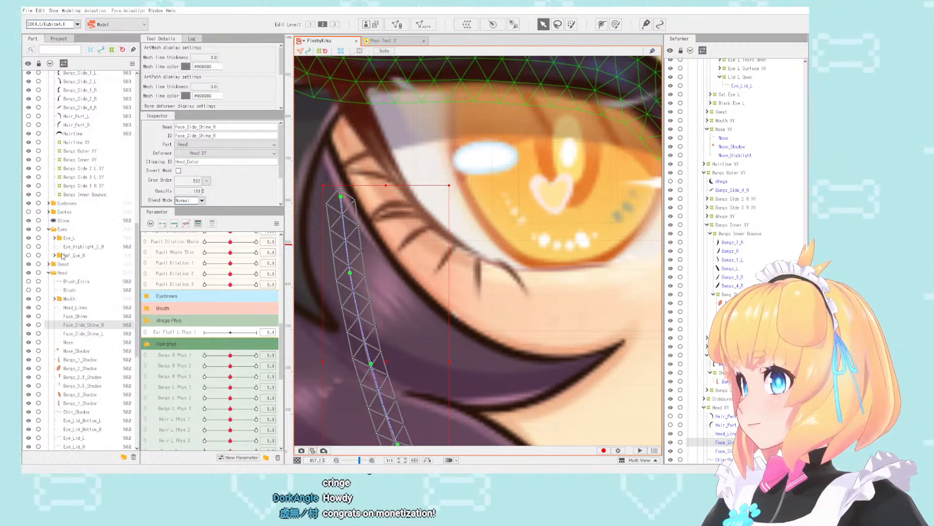
pyautogui.click(78, 254)
pyautogui.click(69, 237)
pyautogui.scroll(10, 78, 238)
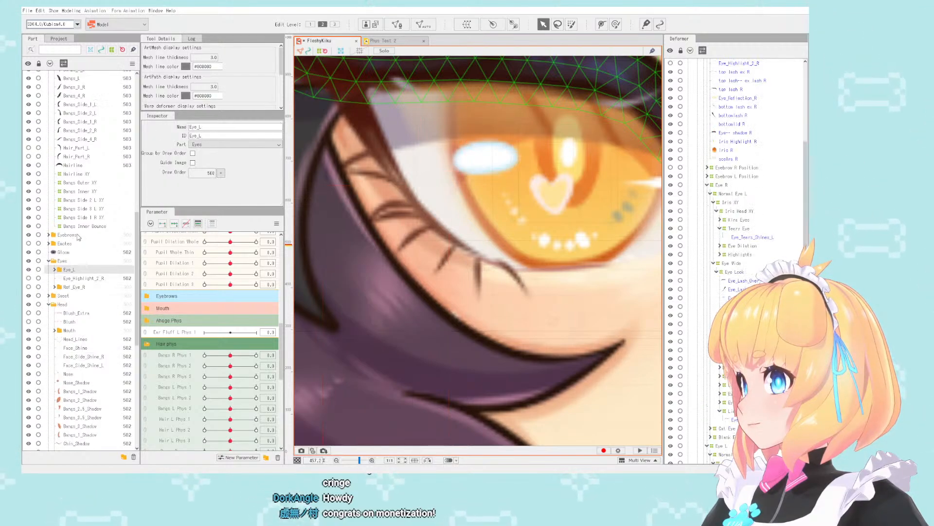
pyautogui.click(49, 226)
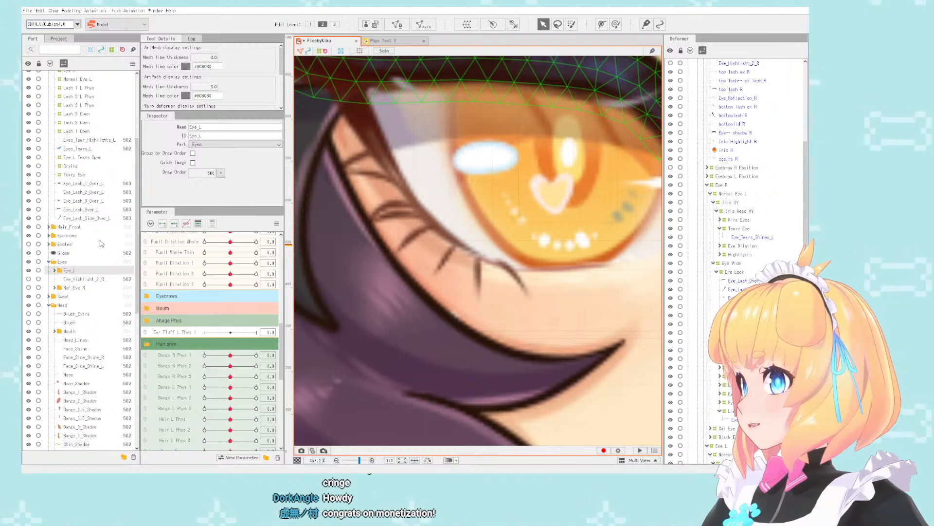
# - Inspect the part placement of the tear shine, Eye_Highlight_1_L, Eyes_Kira_L and Eye_Iris_L ArtMeshes, and collapse Eye_L again
pyautogui.click(497, 179)
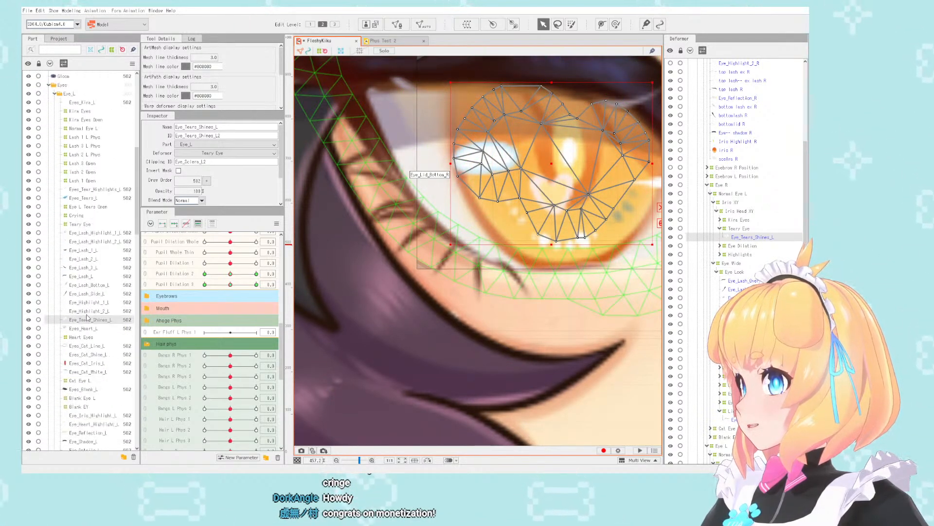
pyautogui.press('Up')
pyautogui.press('Up')
pyautogui.scroll(-5, 385, 244)
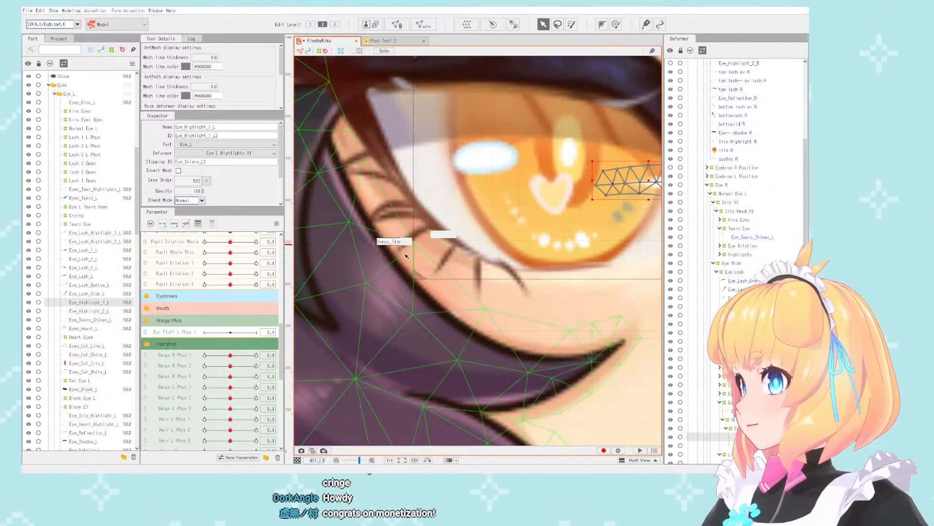
pyautogui.click(562, 225)
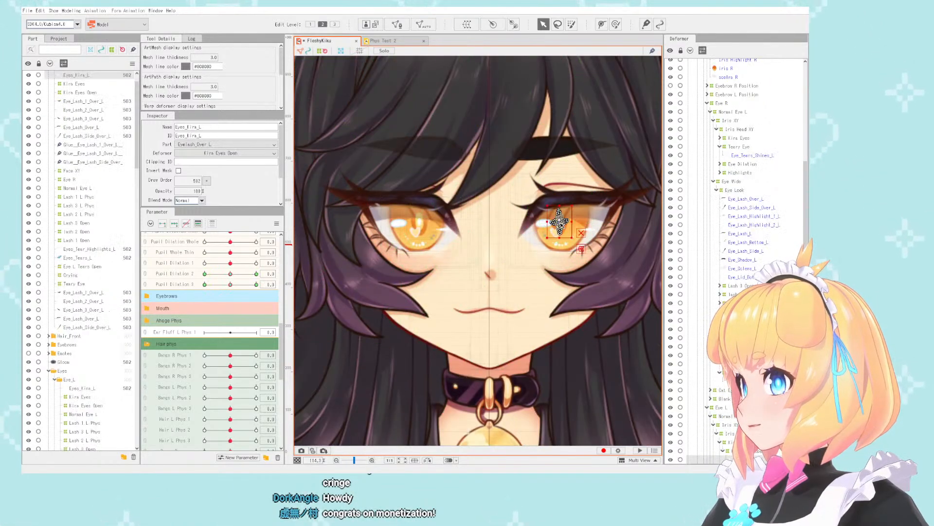
pyautogui.scroll(1, 76, 183)
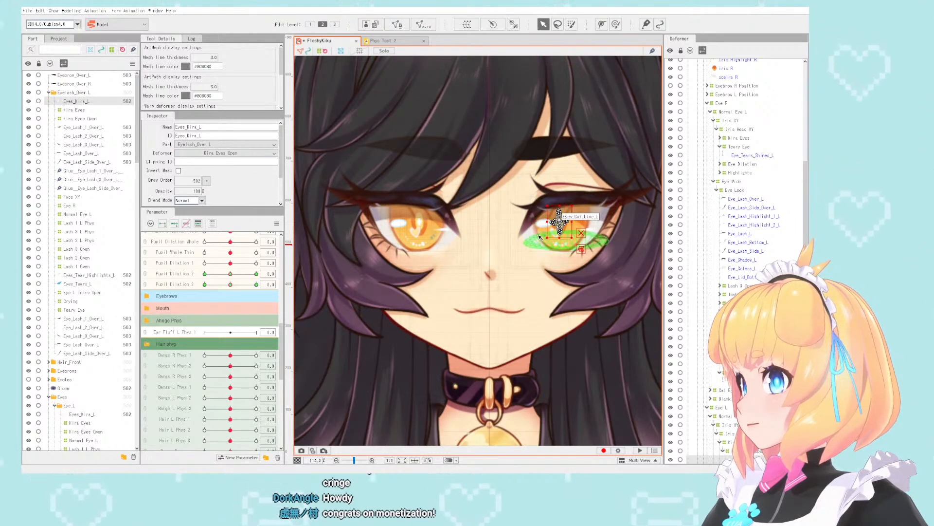
pyautogui.click(557, 225)
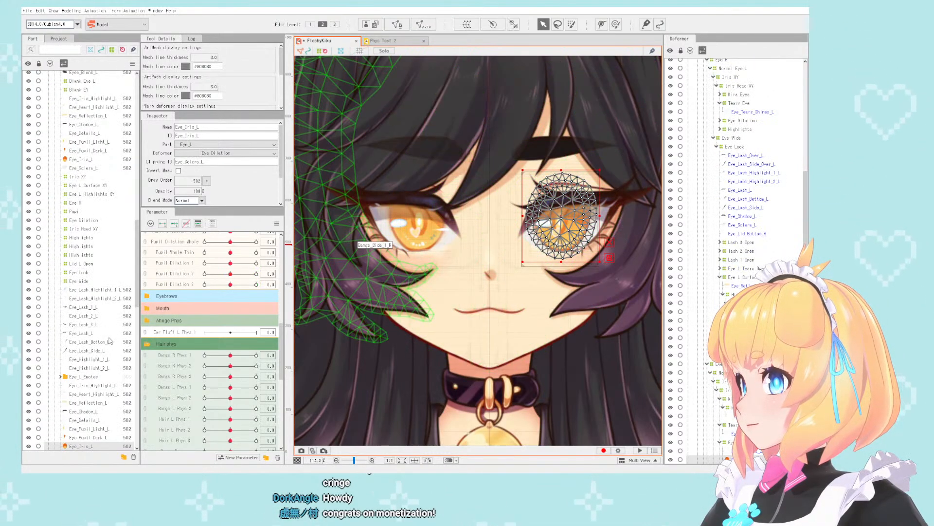
pyautogui.scroll(10, 109, 340)
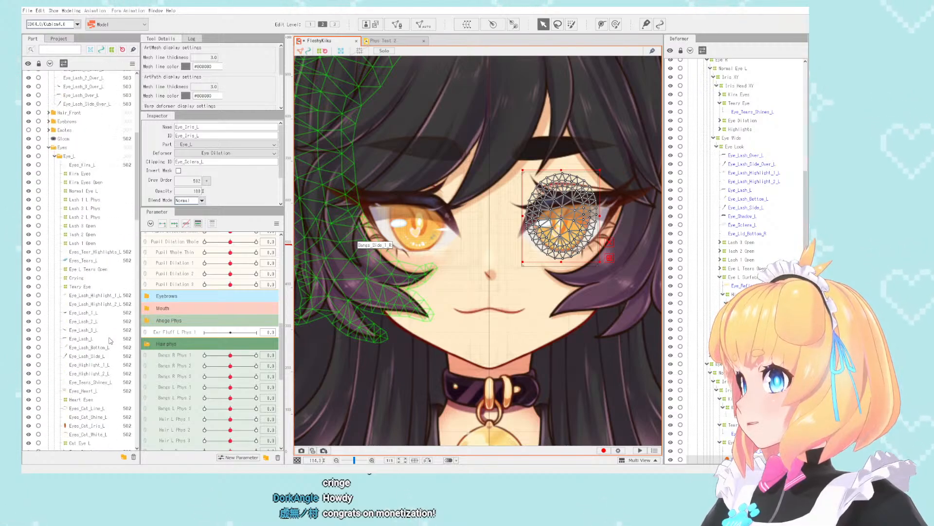
pyautogui.click(54, 156)
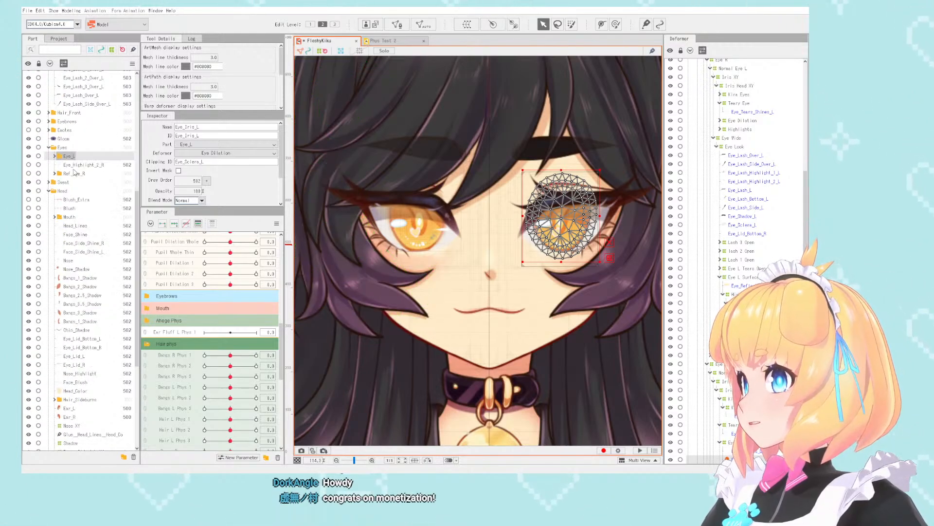
# - Clear the selection, examine the face and hair on the canvas, and select the Bangs Side 2 L XY deformer
pyautogui.scroll(-2, 447, 227)
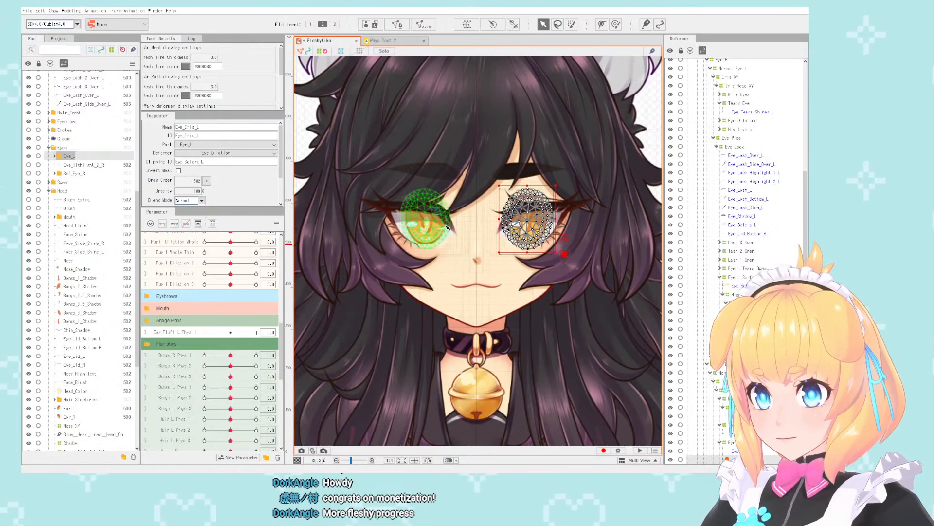
pyautogui.scroll(-3, 447, 228)
pyautogui.scroll(3, 486, 219)
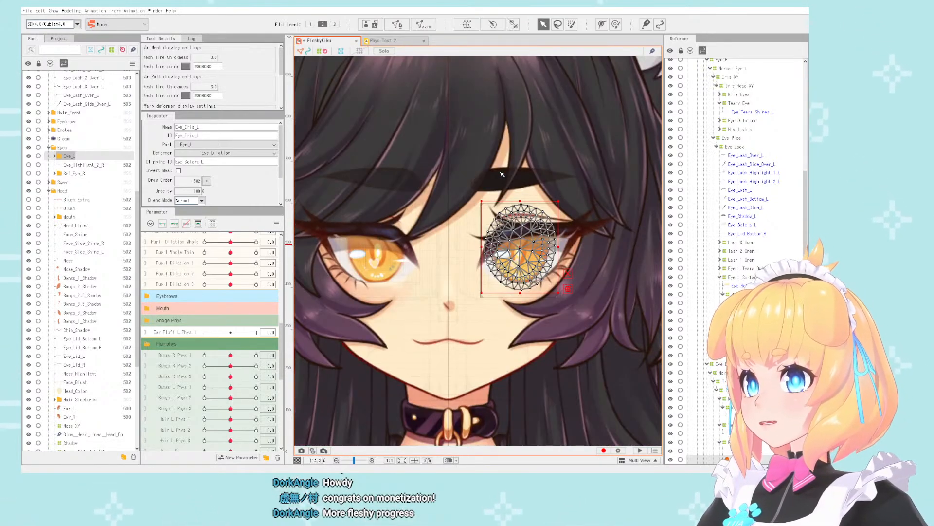
pyautogui.scroll(-2, 617, 173)
pyautogui.click(632, 159)
pyautogui.scroll(4, 491, 182)
pyautogui.scroll(-3, 492, 183)
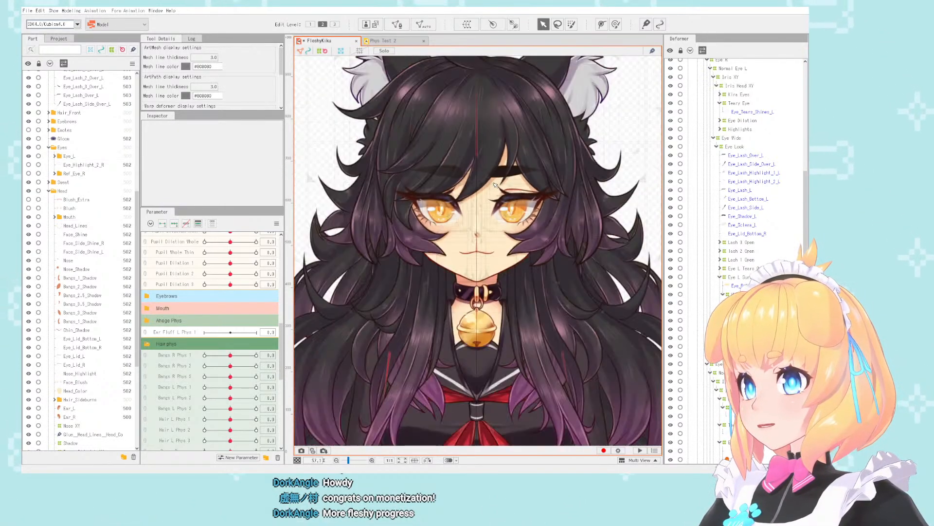
pyautogui.scroll(1, 467, 222)
pyautogui.scroll(-1, 494, 209)
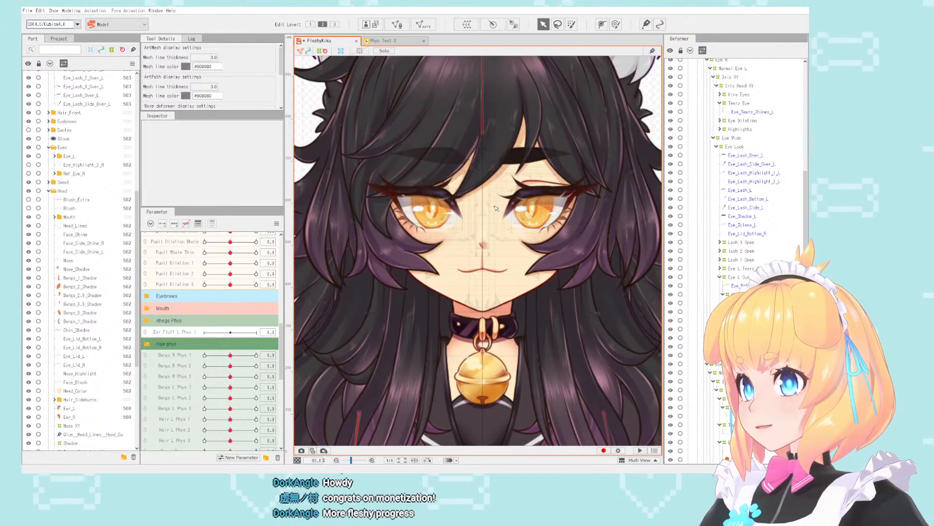
pyautogui.scroll(-1, 496, 209)
pyautogui.scroll(3, 496, 209)
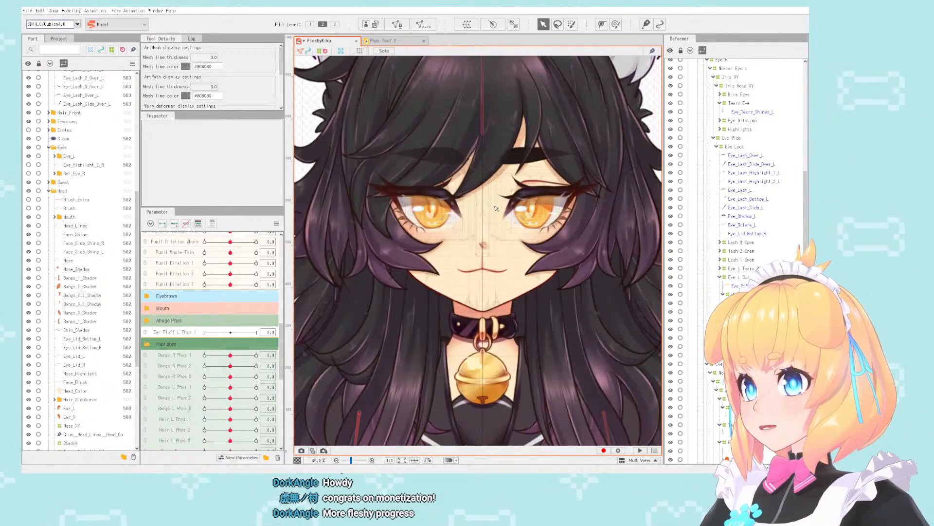
pyautogui.scroll(-2, 481, 219)
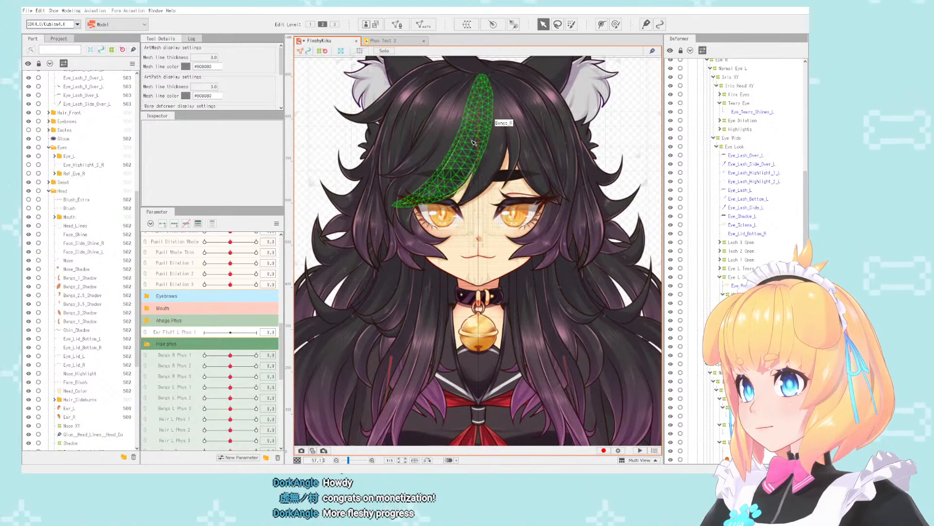
pyautogui.scroll(1, 588, 302)
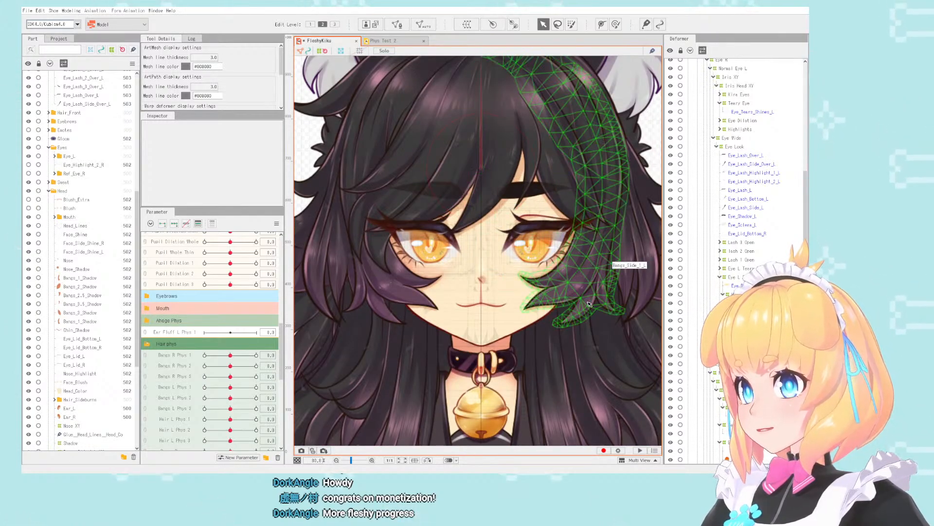
pyautogui.click(639, 291)
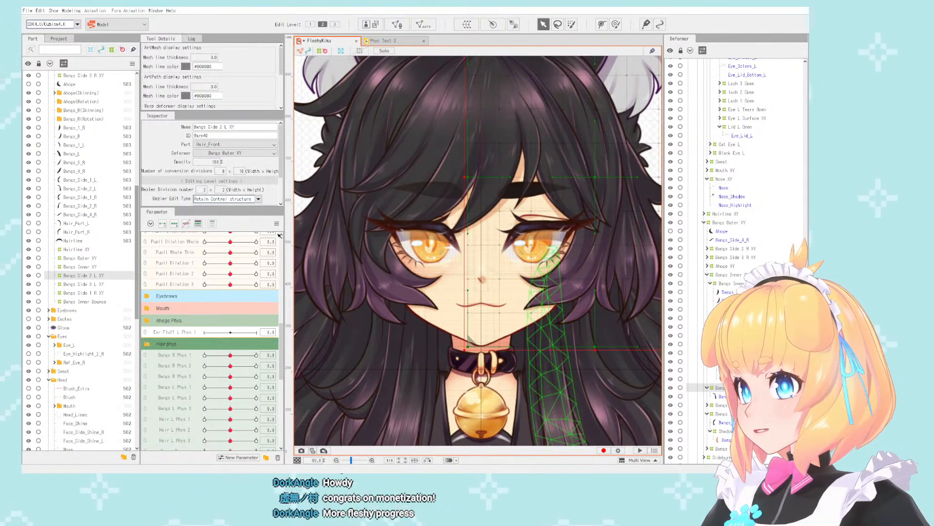
# - Collapse the Hair Phys parameter group
pyautogui.scroll(-2, 468, 241)
pyautogui.scroll(1, 467, 241)
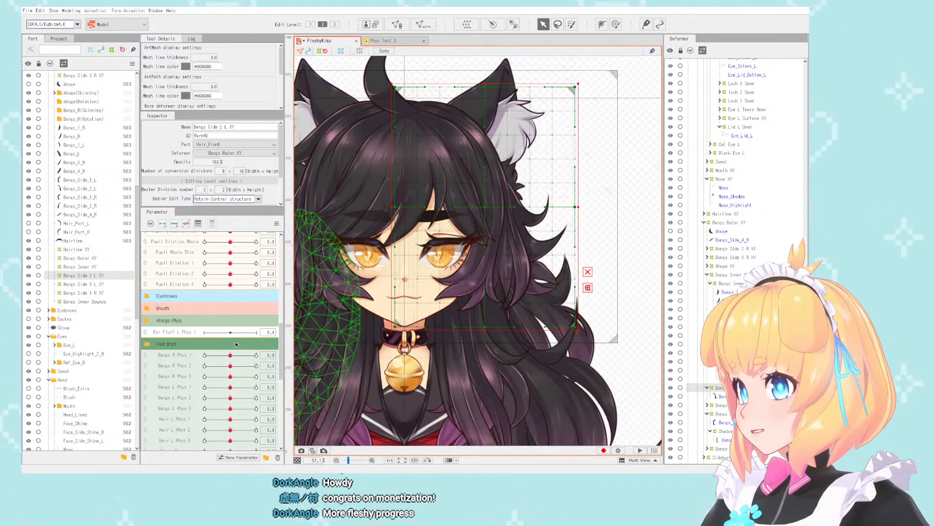
pyautogui.click(150, 346)
pyautogui.click(150, 356)
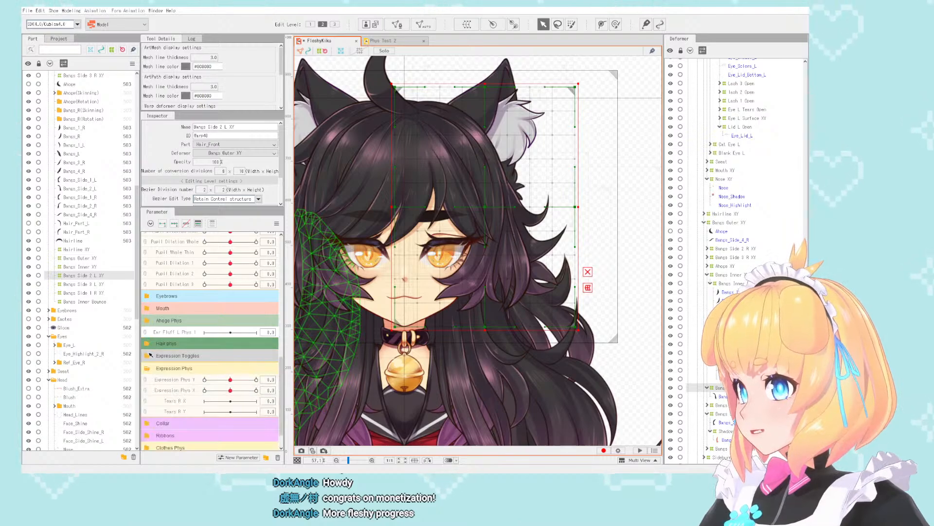
# - Set Head Angle X to 30 and shift the Bangs Side 2 L XY deformer slightly inward toward the face
pyautogui.scroll(6, 195, 292)
pyautogui.scroll(3, 195, 291)
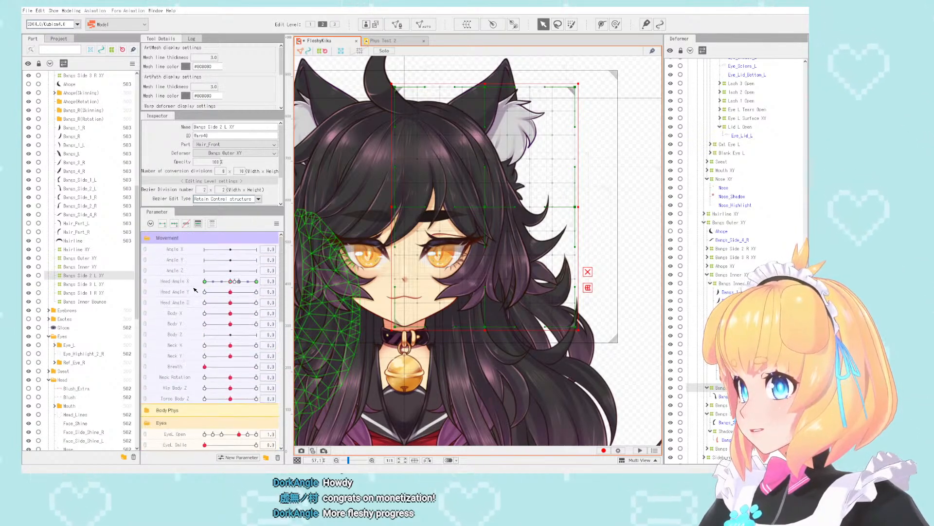
pyautogui.moveTo(231, 282); pyautogui.dragTo(257, 281)
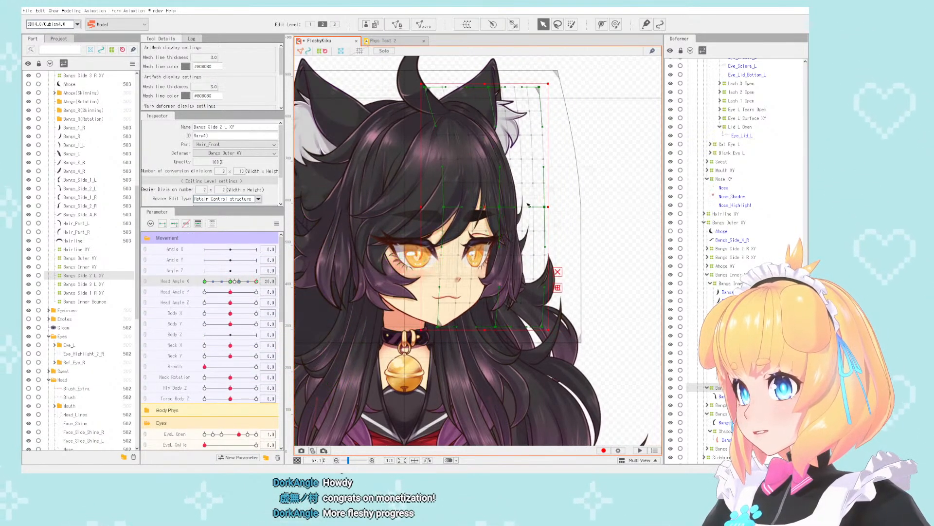
pyautogui.moveTo(486, 207); pyautogui.dragTo(478, 207)
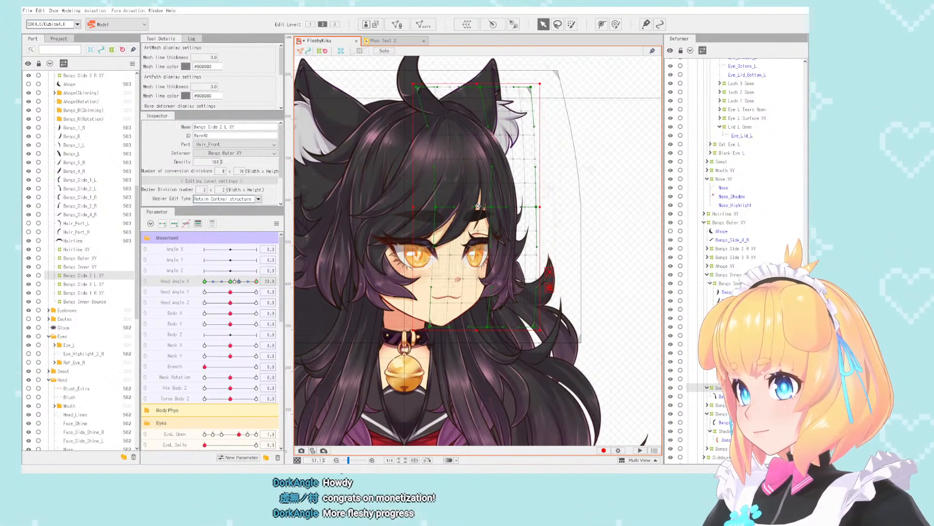
# - Move the Bangs_Side_2_L and Bangs_Side_2_R ArtMeshes from Hair_Front to the Root Part, directly below the Head part, and collapse Head
pyautogui.click(489, 209)
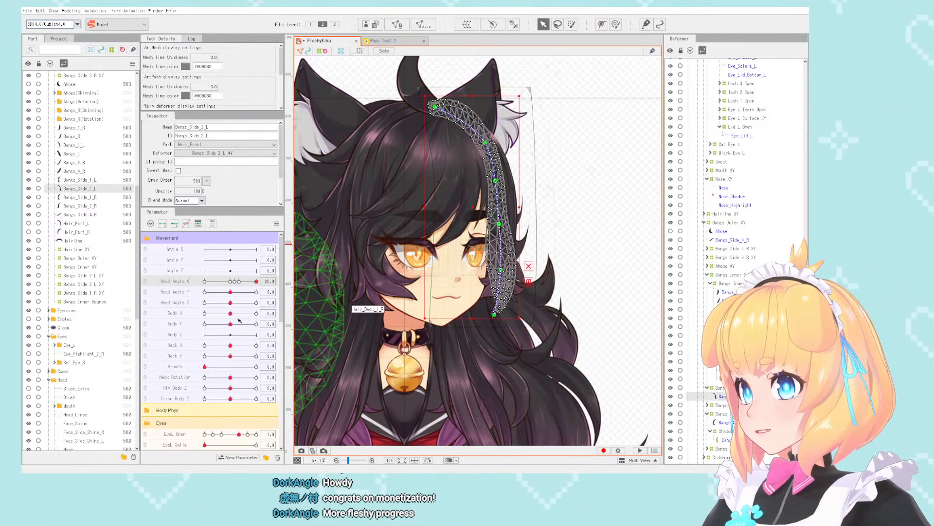
pyautogui.keyDown('ctrl'); pyautogui.click(84, 181); pyautogui.keyUp('ctrl')
pyautogui.click(89, 188)
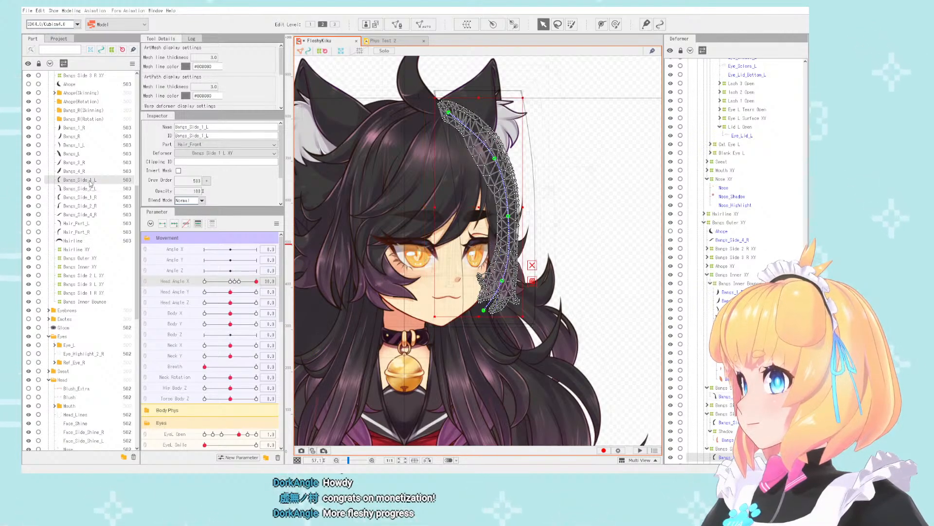
pyautogui.keyDown('ctrl'); pyautogui.click(89, 206); pyautogui.keyUp('ctrl')
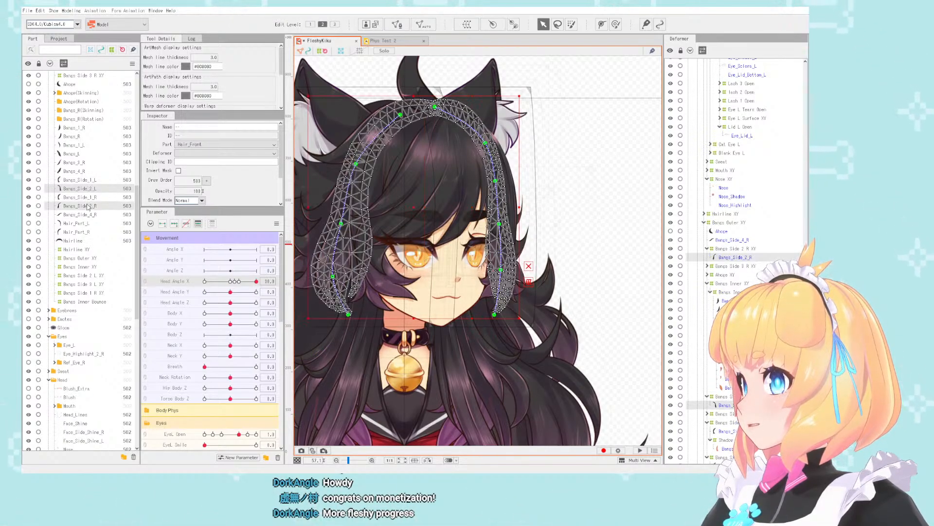
pyautogui.moveTo(90, 190); pyautogui.dragTo(83, 388)
pyautogui.click(49, 380)
pyautogui.scroll(-1, 511, 220)
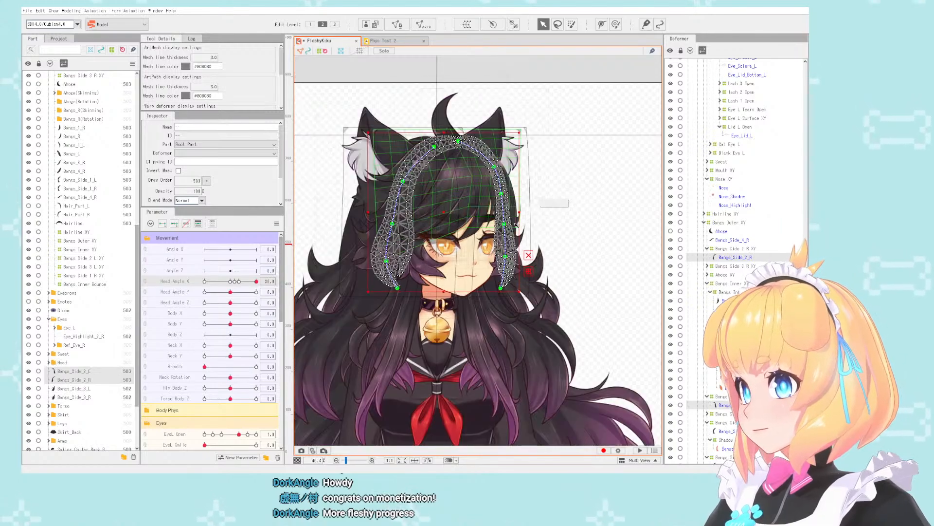
# - Set the draw order of the Bangs_Side_2_L and Bangs_Side_2_R ArtMeshes to 502 with Multiple Keys Editing
pyautogui.scroll(1, 513, 221)
pyautogui.scroll(1, 566, 244)
pyautogui.click(760, 249)
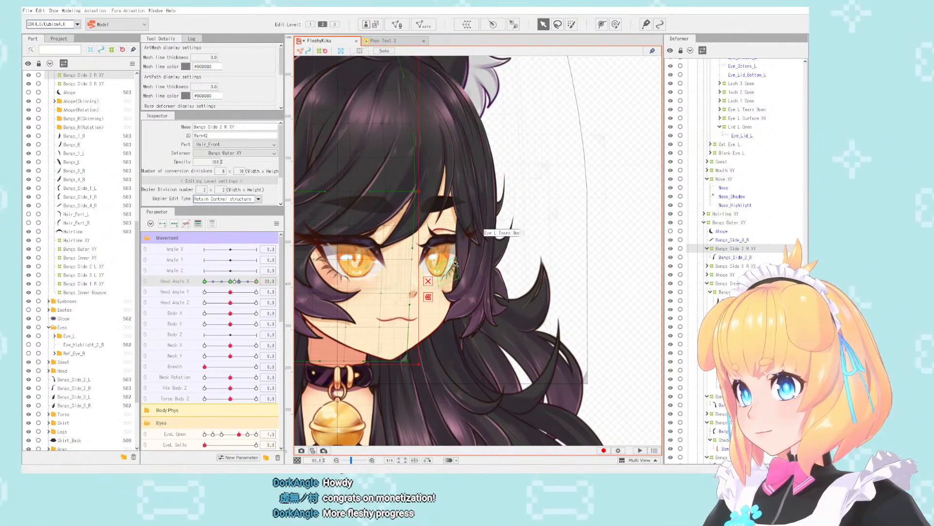
pyautogui.click(108, 383)
pyautogui.keyDown('ctrl'); pyautogui.click(110, 387); pyautogui.keyUp('ctrl')
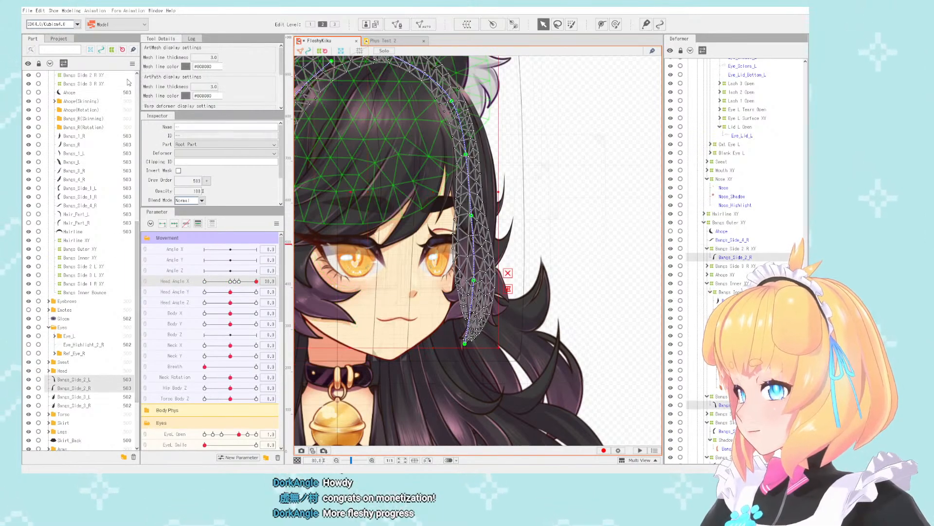
pyautogui.click(72, 11)
pyautogui.moveTo(101, 39)
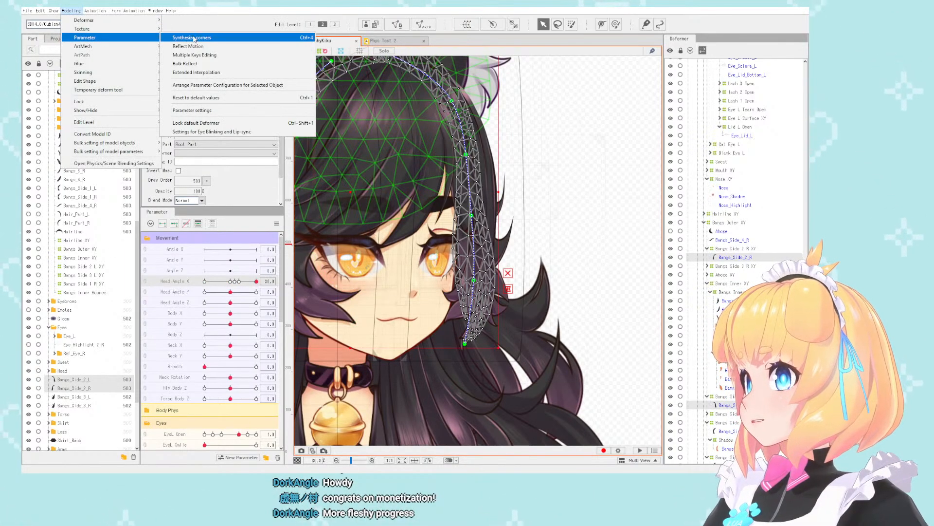
pyautogui.moveTo(119, 22)
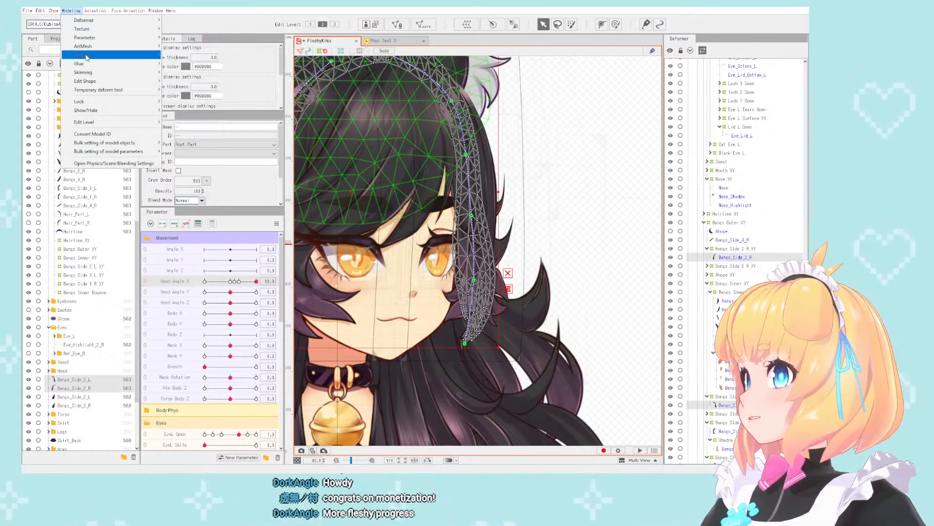
pyautogui.moveTo(90, 83)
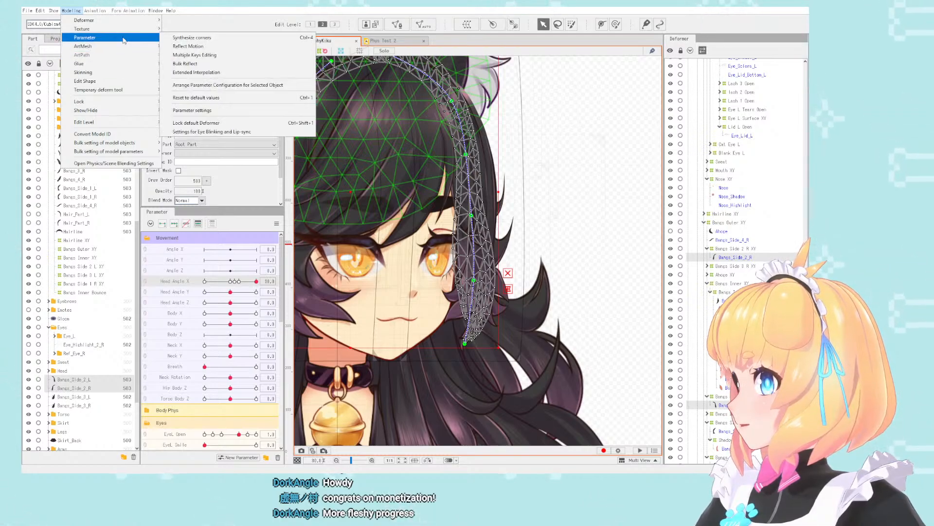
pyautogui.click(199, 55)
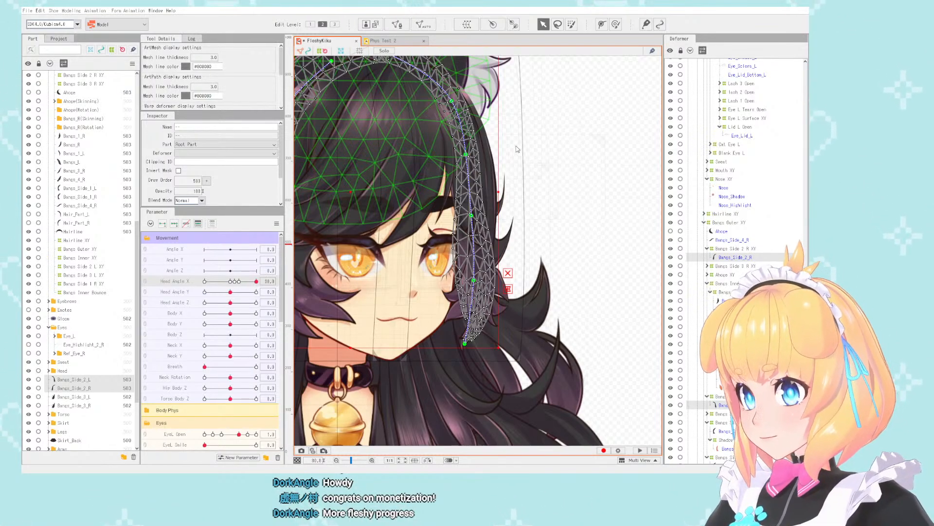
pyautogui.hotkey('ctrl', 'z')
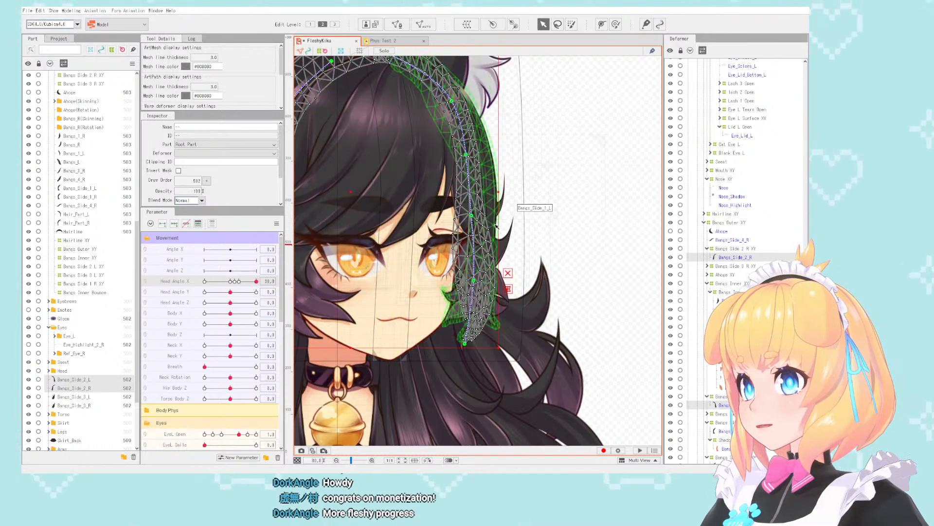
# - Shift the Bangs Side 3 L XY deformer slightly toward the face at Head Angle X 30 and check it over the head turn
pyautogui.scroll(-3, 491, 212)
pyautogui.scroll(5, 479, 226)
pyautogui.click(742, 250)
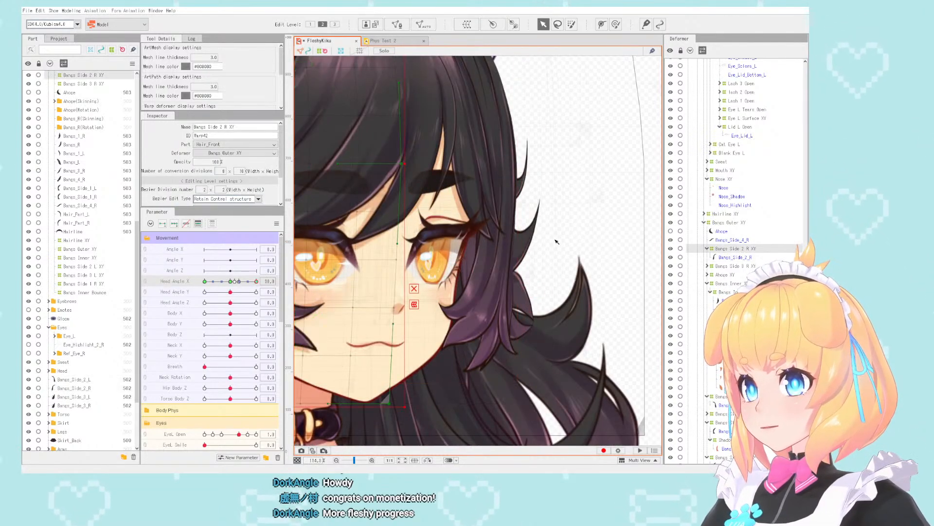
pyautogui.scroll(-3, 518, 235)
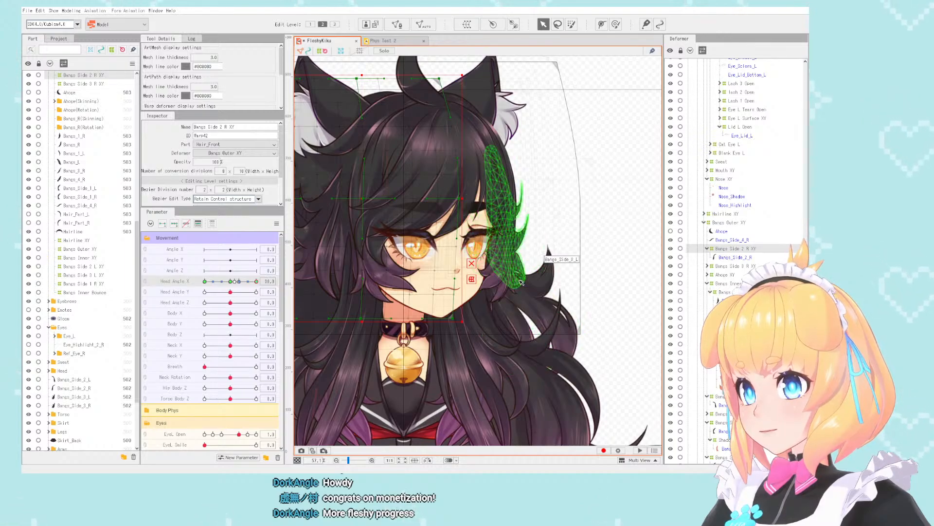
pyautogui.click(492, 195)
pyautogui.click(723, 414)
pyautogui.scroll(2, 528, 221)
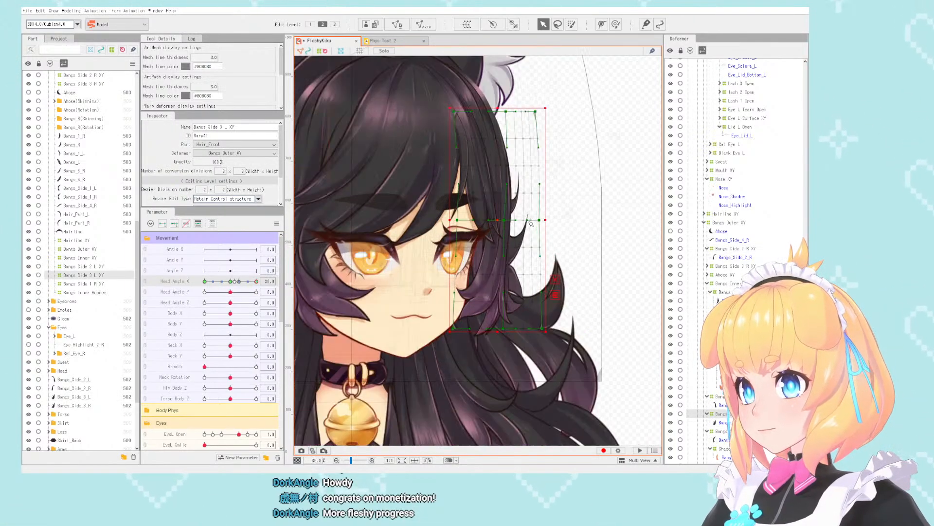
pyautogui.moveTo(256, 281)
pyautogui.mouseDown()
pyautogui.moveTo(232, 283)
pyautogui.moveTo(256, 283)
pyautogui.mouseUp()
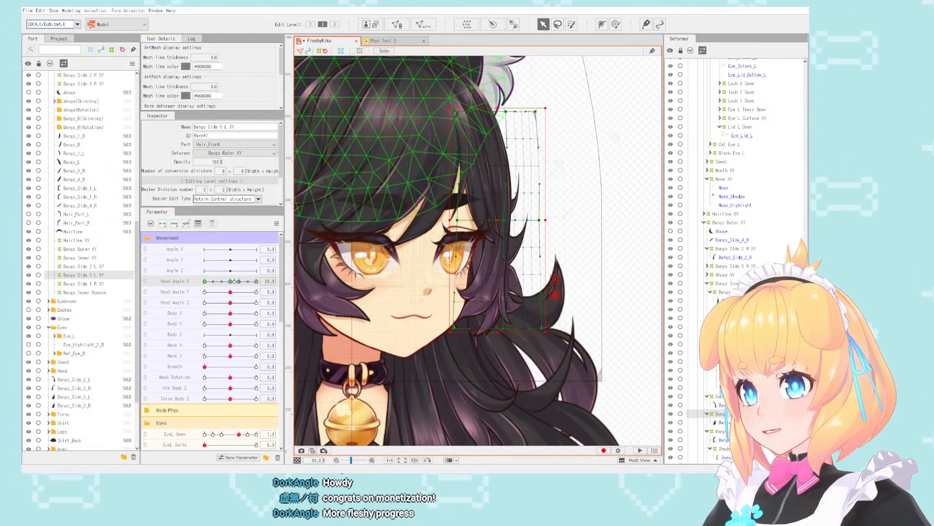
pyautogui.moveTo(499, 220); pyautogui.dragTo(493, 220)
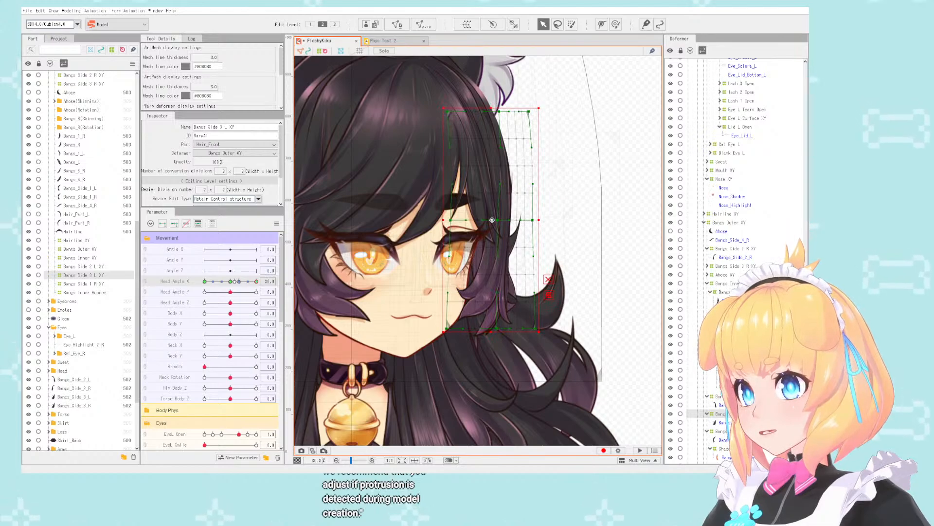
pyautogui.moveTo(257, 281)
pyautogui.mouseDown()
pyautogui.moveTo(236, 283)
pyautogui.moveTo(271, 278)
pyautogui.mouseUp()
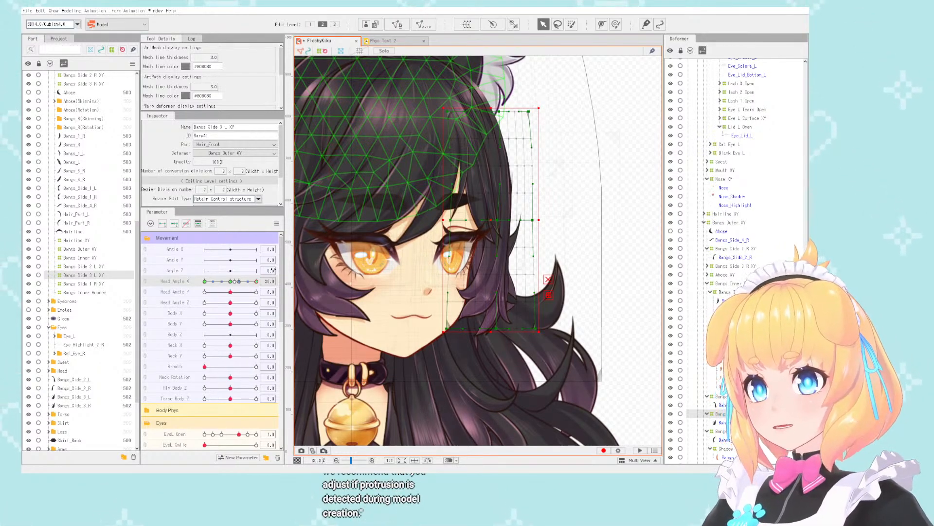
# - Examine how the bangs shadows, Bangs_Side_1_L and Bangs_Side_3_L sit around the face on the turned head
pyautogui.scroll(-2, 556, 199)
pyautogui.scroll(2, 432, 173)
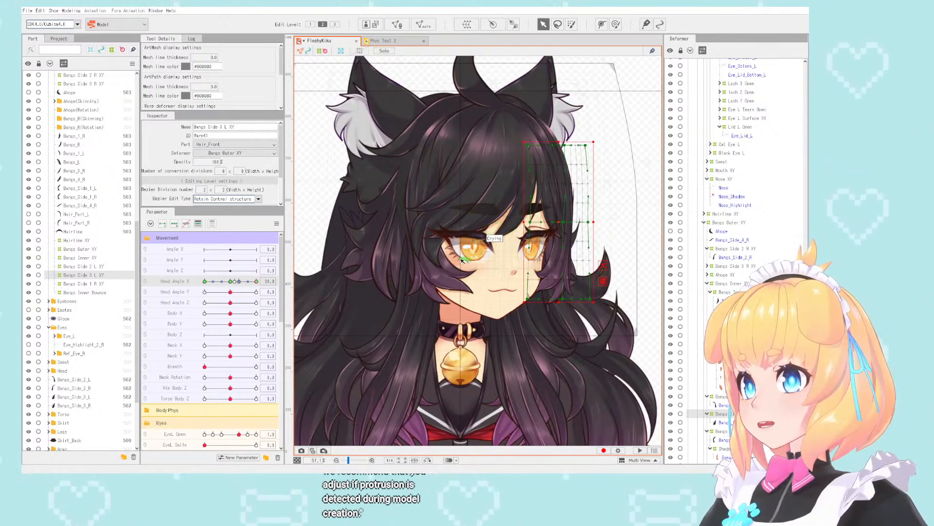
pyautogui.click(408, 267)
pyautogui.scroll(2, 429, 178)
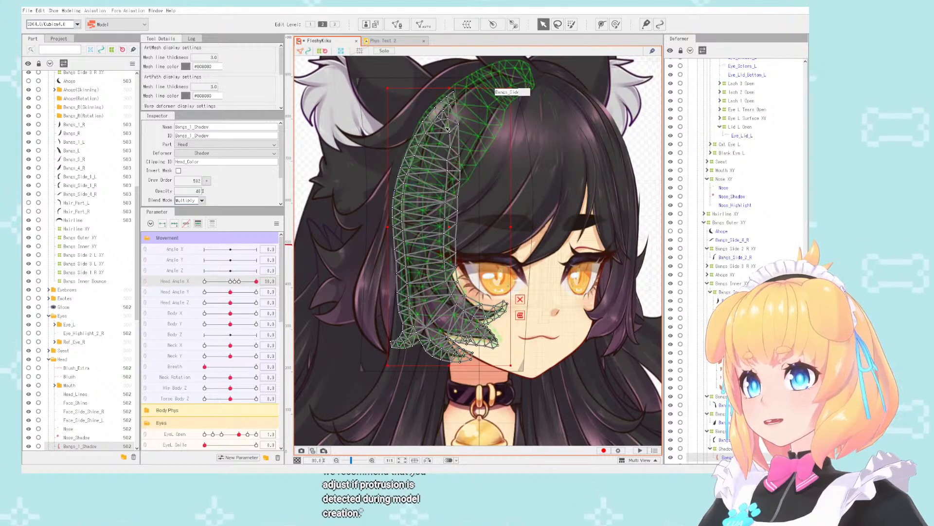
pyautogui.scroll(-2, 443, 134)
pyautogui.scroll(2, 442, 134)
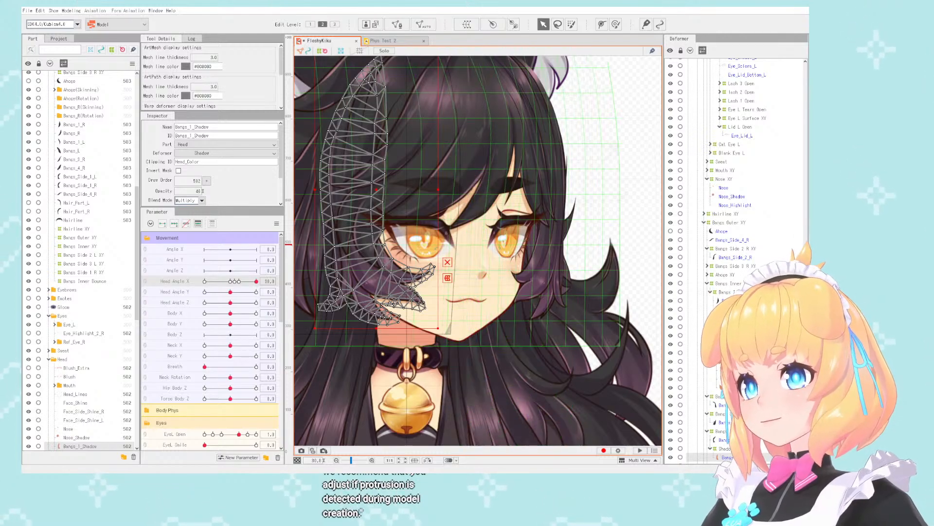
pyautogui.scroll(-2, 735, 258)
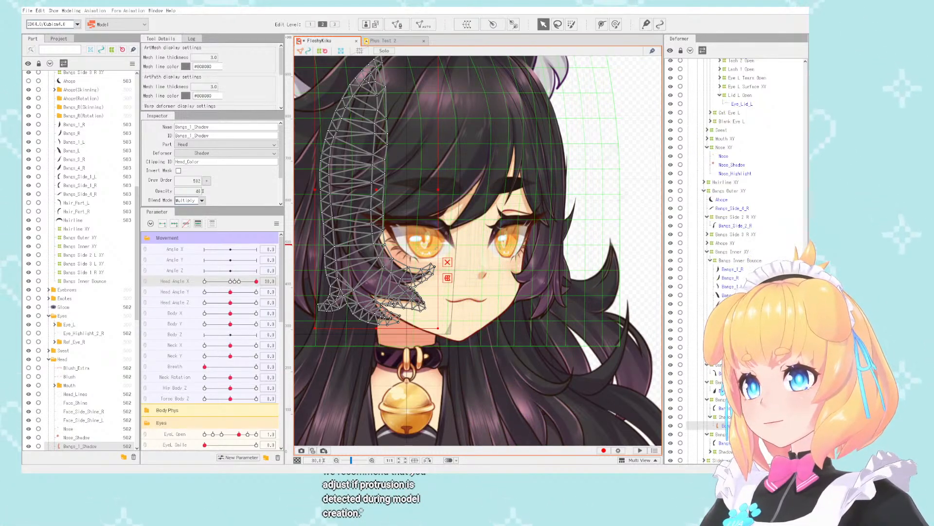
pyautogui.click(724, 443)
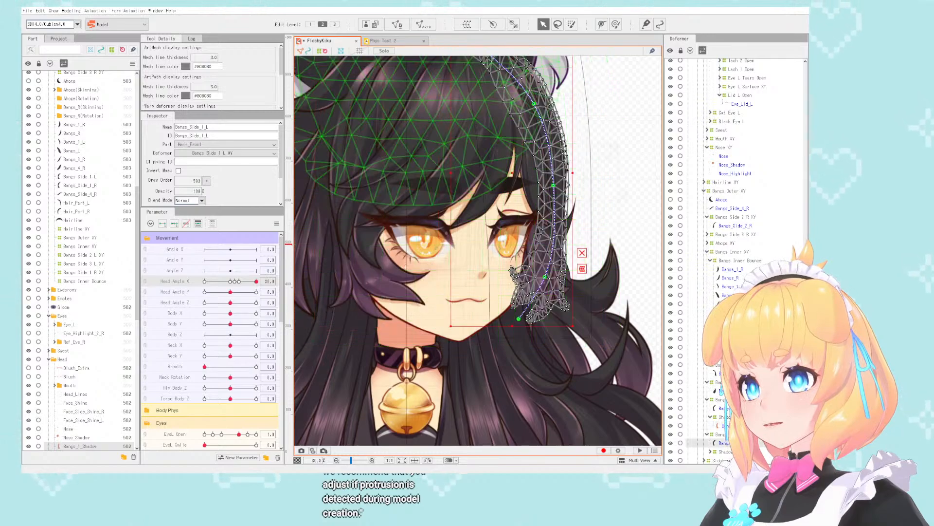
pyautogui.click(634, 209)
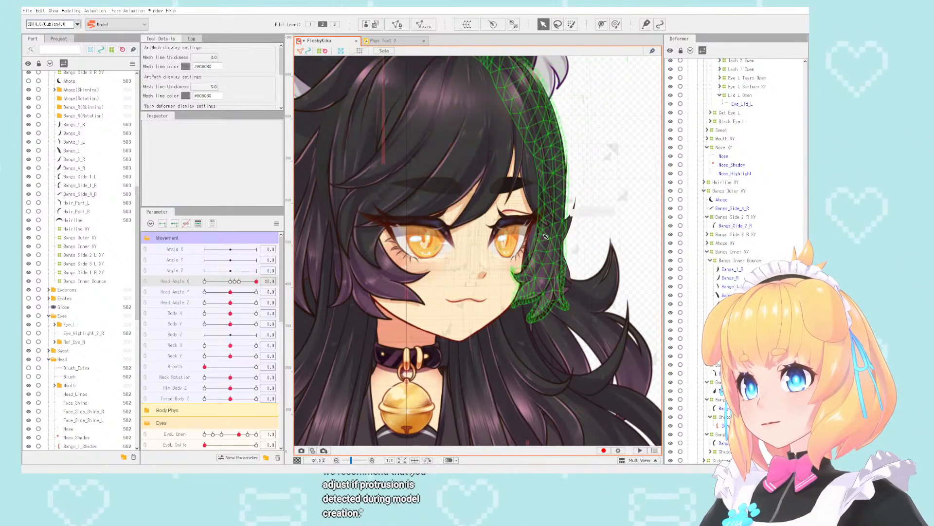
pyautogui.click(568, 292)
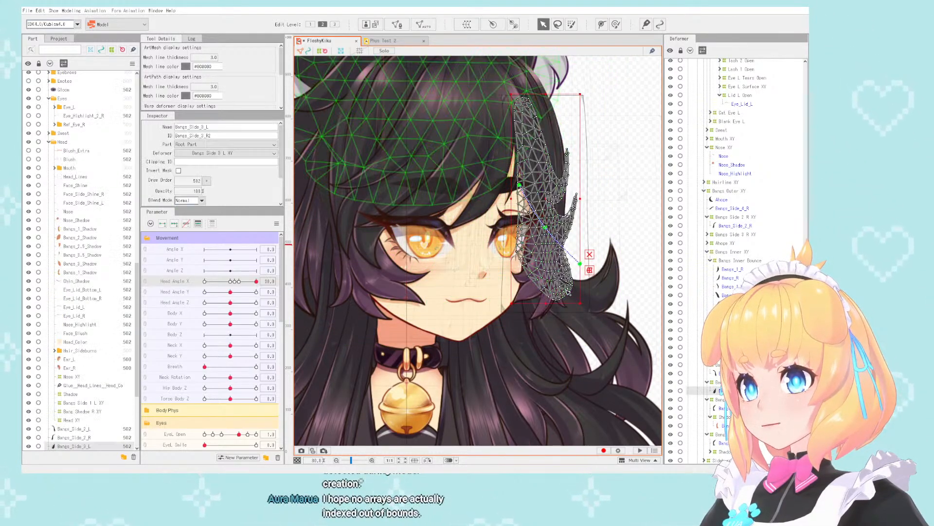
pyautogui.click(547, 318)
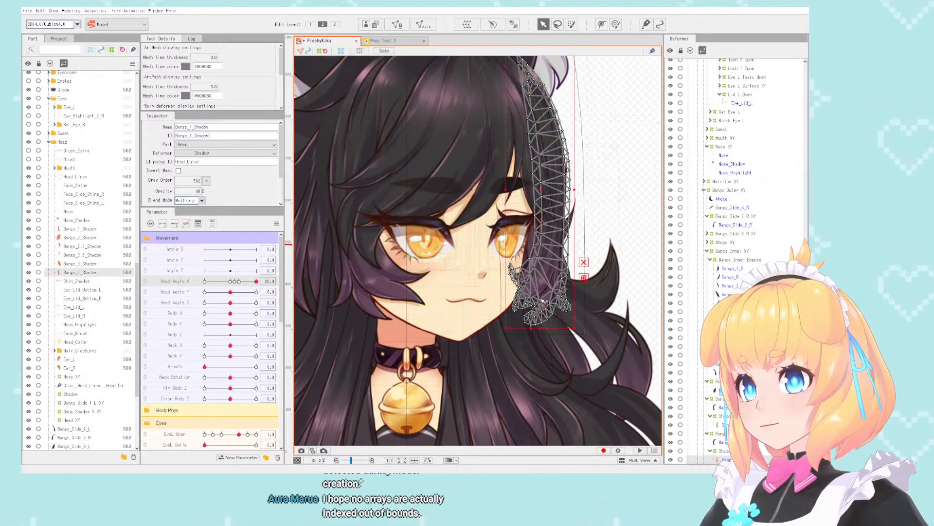
# - Select Bangs_Side_2_L, compare Head Angle X at 0 and 10, and review only the parameters linked to that ArtMesh
pyautogui.click(230, 282)
pyautogui.click(568, 254)
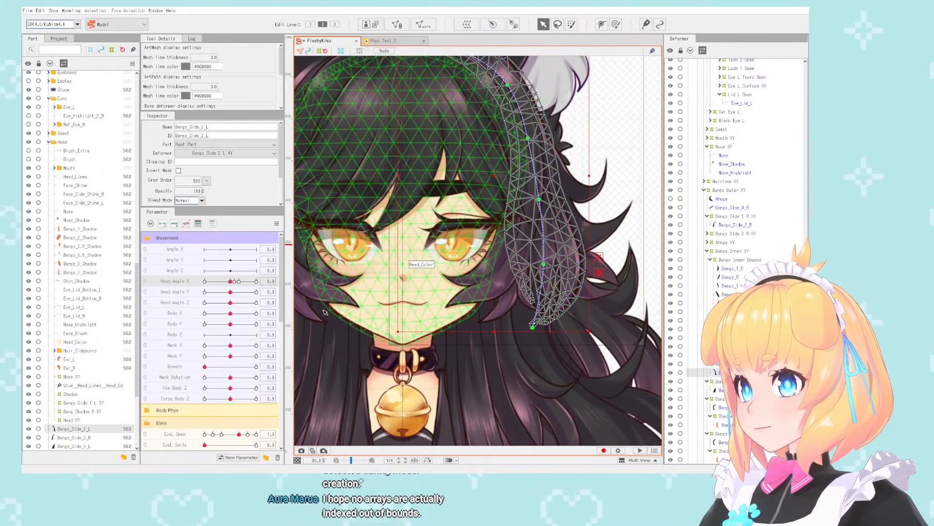
pyautogui.moveTo(230, 281)
pyautogui.mouseDown()
pyautogui.moveTo(250, 283)
pyautogui.moveTo(205, 274)
pyautogui.moveTo(239, 281)
pyautogui.moveTo(230, 281)
pyautogui.mouseUp()
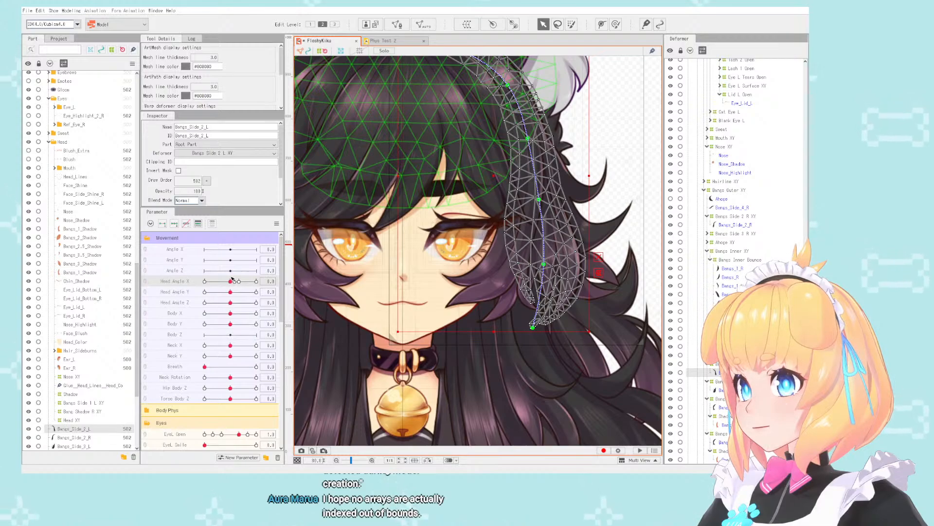
pyautogui.moveTo(238, 282); pyautogui.dragTo(241, 283)
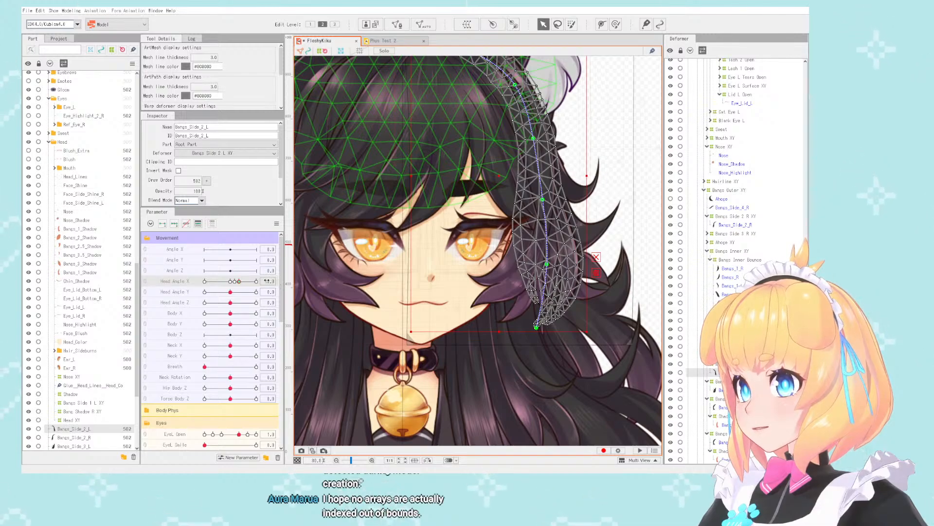
pyautogui.click(212, 224)
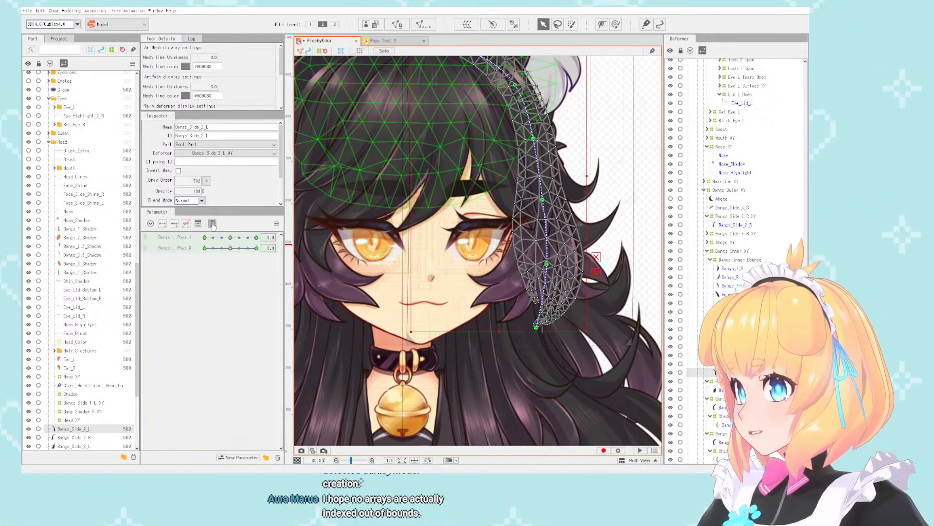
pyautogui.click(212, 225)
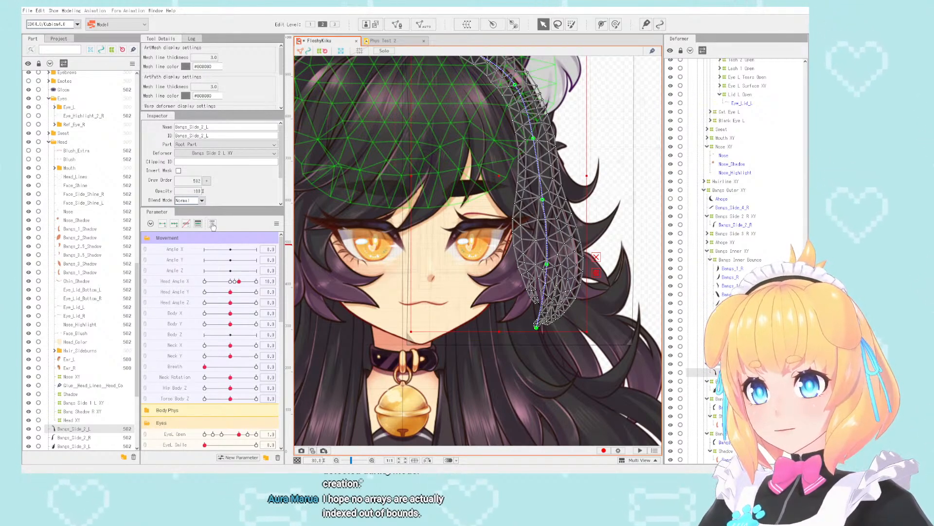
# - Examine how Bangs_Side_2_L sits on the head at Head Angle X 10 and at -30
pyautogui.scroll(-4, 530, 217)
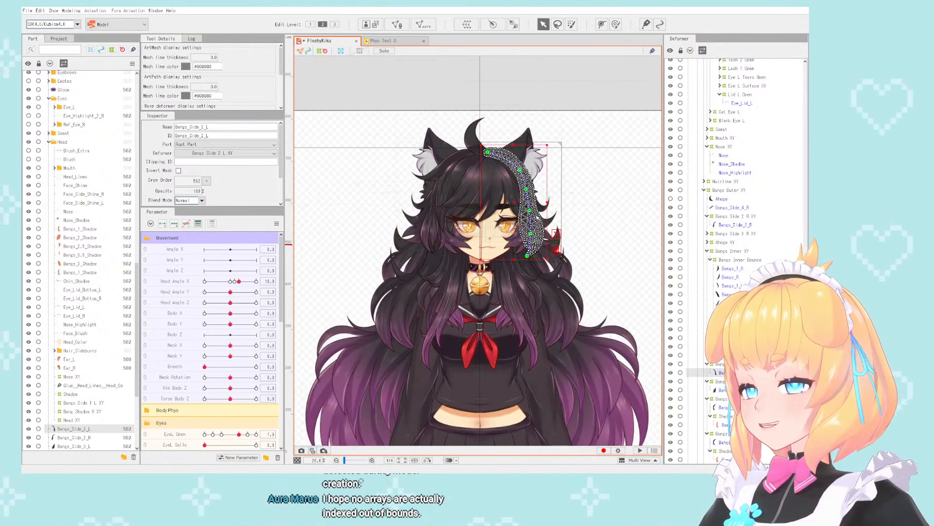
pyautogui.scroll(3, 530, 216)
pyautogui.scroll(2, 529, 217)
pyautogui.moveTo(239, 281); pyautogui.dragTo(202, 283)
pyautogui.scroll(-3, 402, 354)
pyautogui.scroll(3, 402, 354)
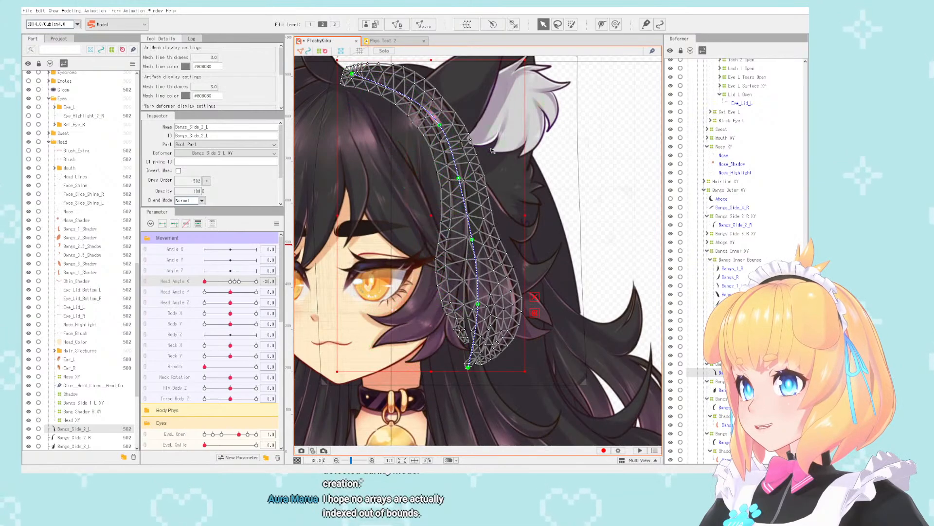
pyautogui.scroll(6, 732, 149)
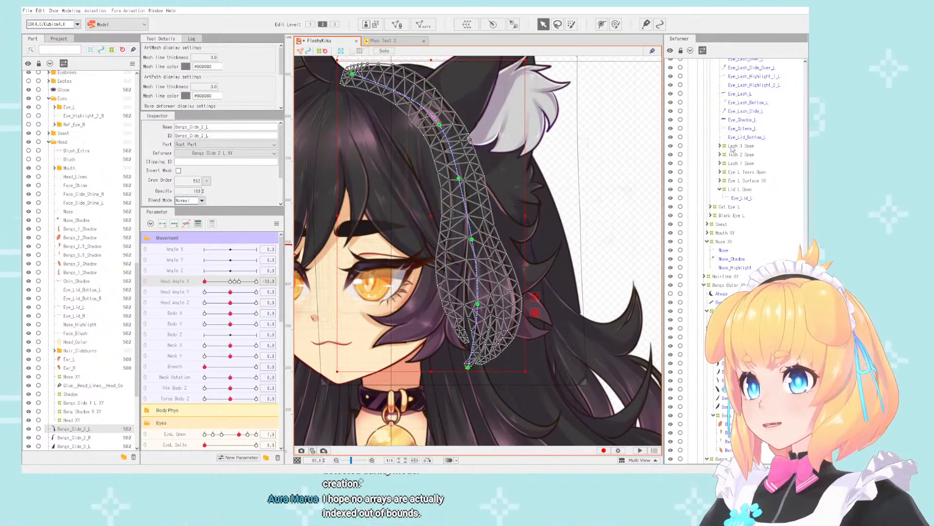
# - Deselect Bangs_Side_2_L, collapse the Face XY branch of the deformer hierarchy and select the Head XY deformer
pyautogui.click(597, 196)
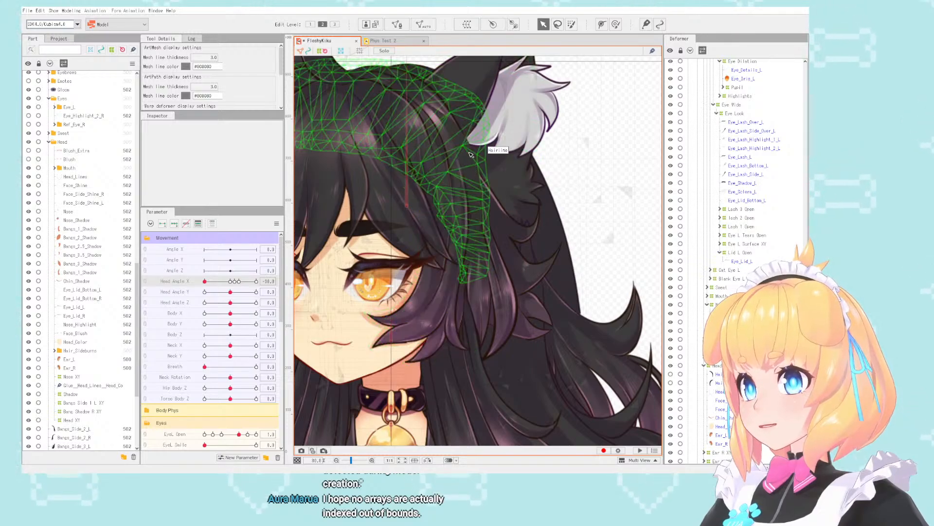
pyautogui.scroll(6, 733, 144)
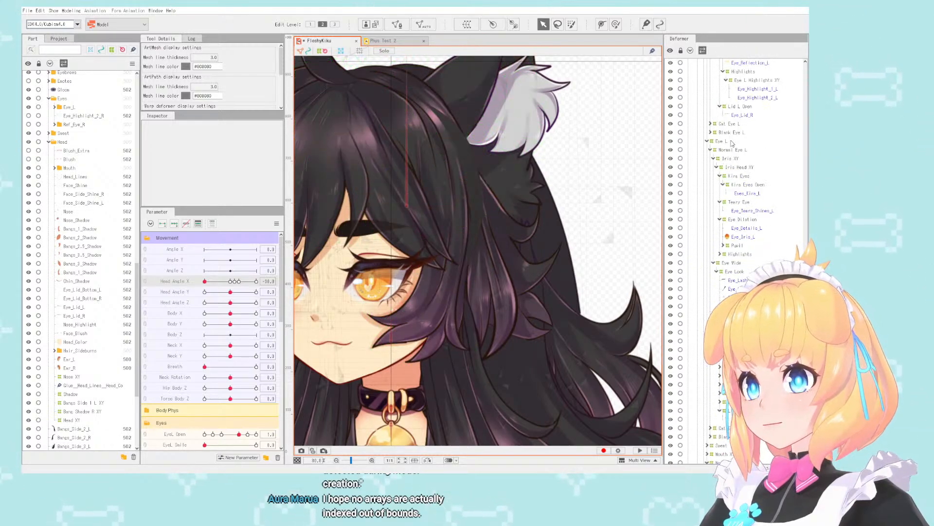
pyautogui.scroll(6, 731, 143)
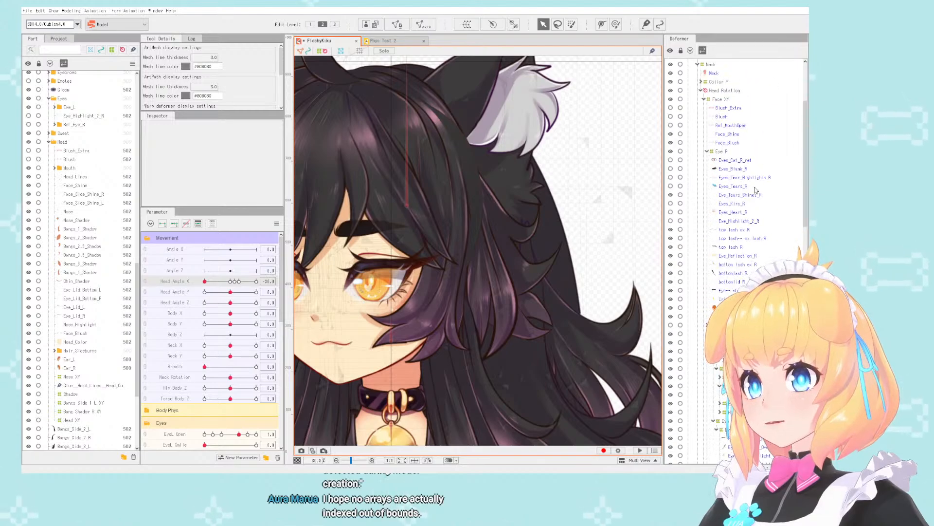
pyautogui.scroll(4, 740, 189)
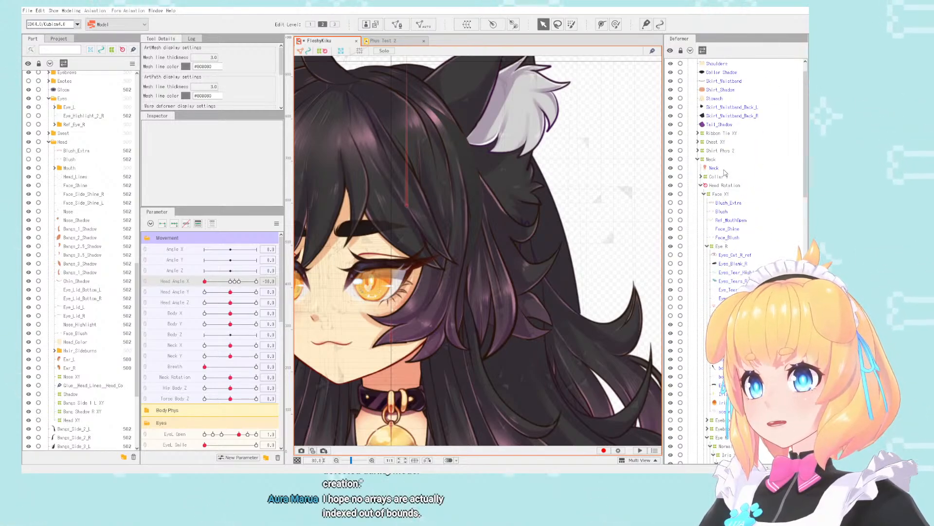
pyautogui.click(703, 195)
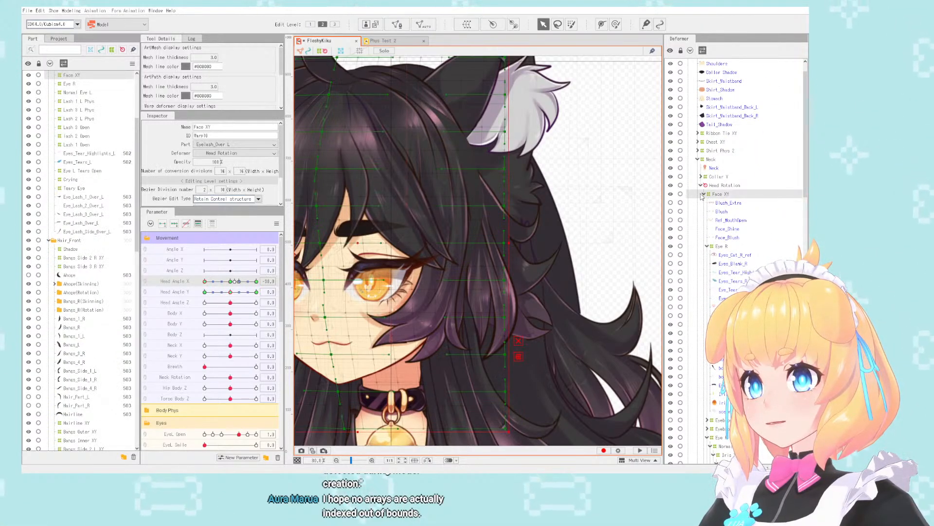
pyautogui.click(703, 194)
pyautogui.click(720, 255)
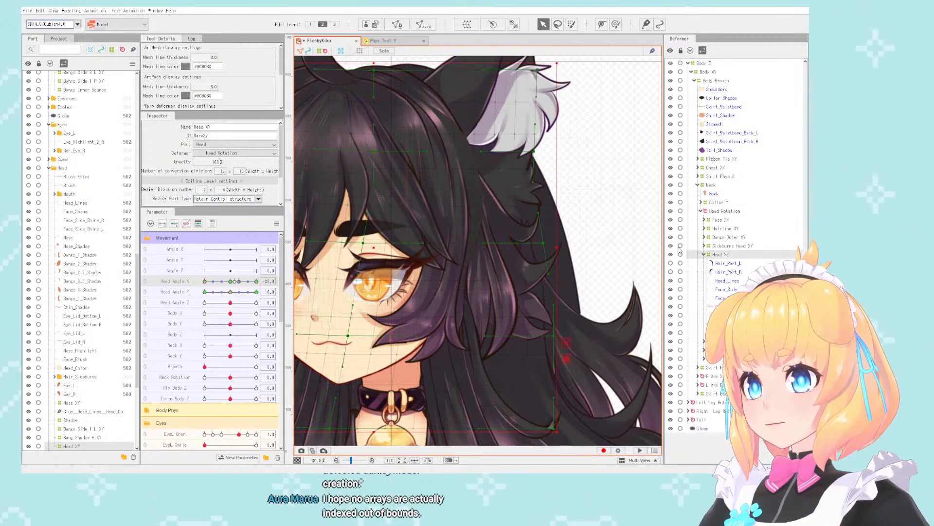
# - At Head Angle X -30, pull the Head XY deformer's upper control points on the back of the head inward toward the face
pyautogui.scroll(-2, 598, 171)
pyautogui.scroll(2, 567, 178)
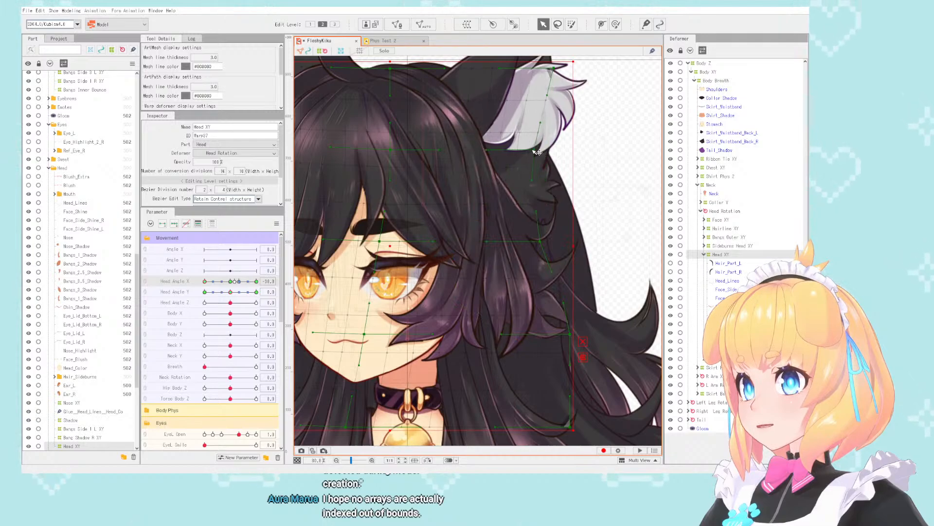
pyautogui.moveTo(534, 150); pyautogui.dragTo(517, 150)
pyautogui.moveTo(553, 68); pyautogui.dragTo(501, 70)
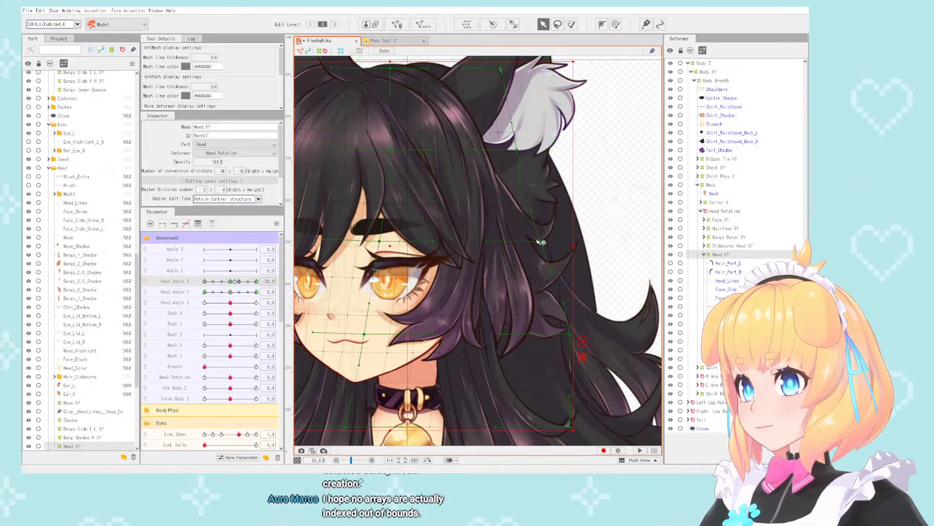
pyautogui.scroll(-2, 532, 179)
pyautogui.scroll(1, 481, 183)
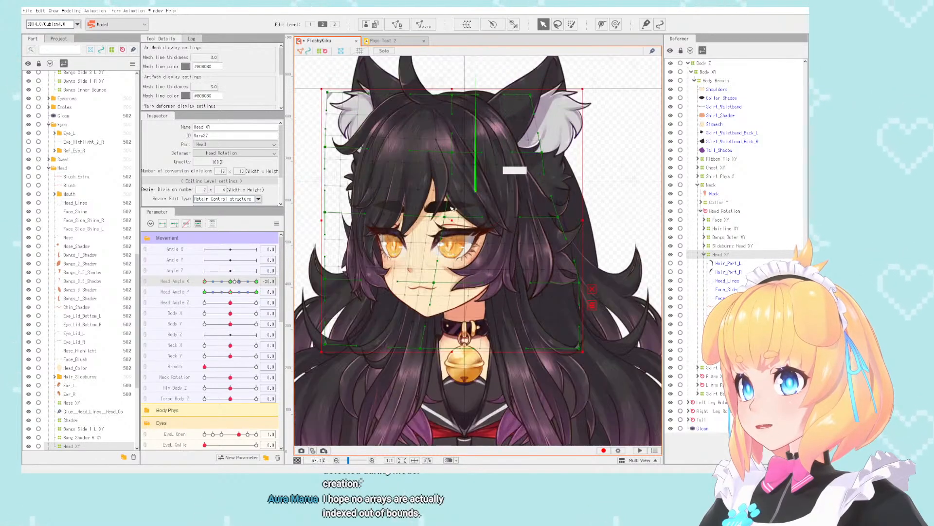
# - At Head Angle X 30, pull the Head XY deformer's upper control points on the opposite back side inward to match
pyautogui.moveTo(205, 285); pyautogui.dragTo(257, 281)
pyautogui.scroll(1, 327, 134)
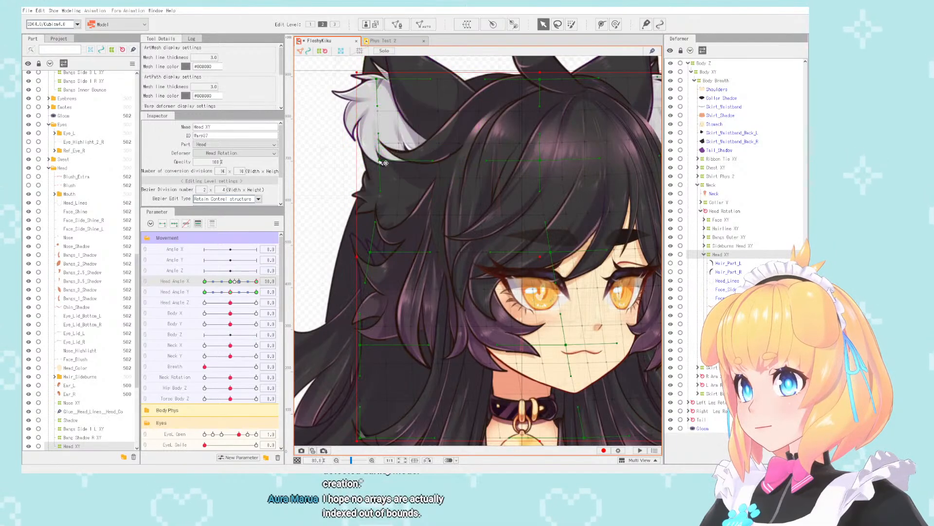
pyautogui.moveTo(398, 162); pyautogui.dragTo(417, 161)
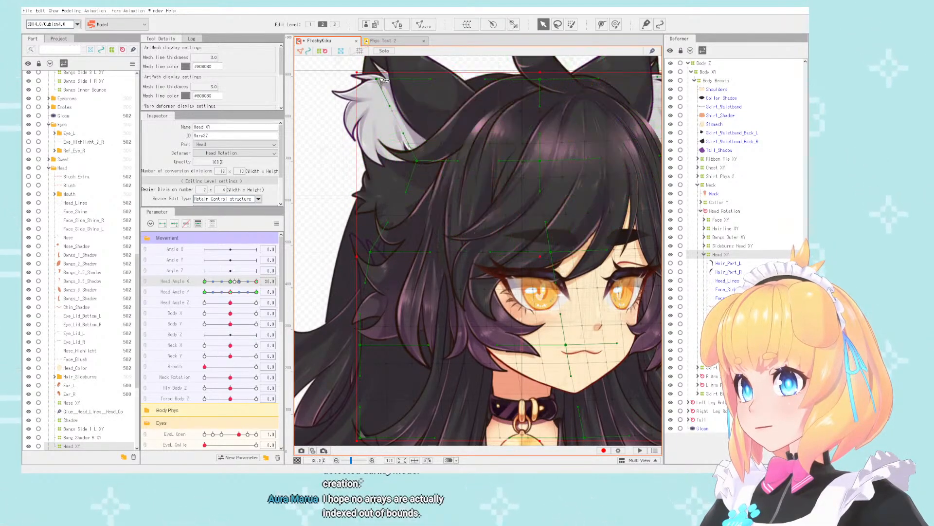
pyautogui.moveTo(415, 85); pyautogui.dragTo(433, 85)
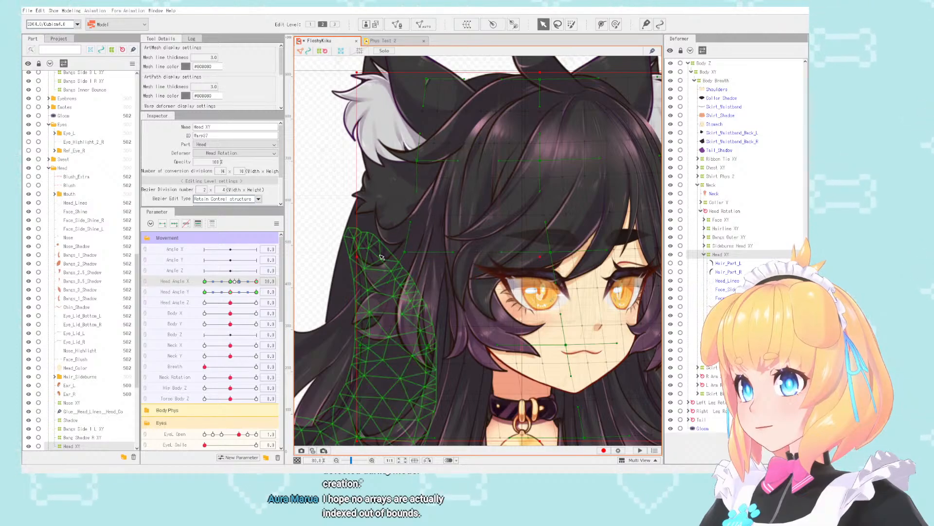
pyautogui.scroll(-5, 384, 255)
pyautogui.scroll(3, 382, 257)
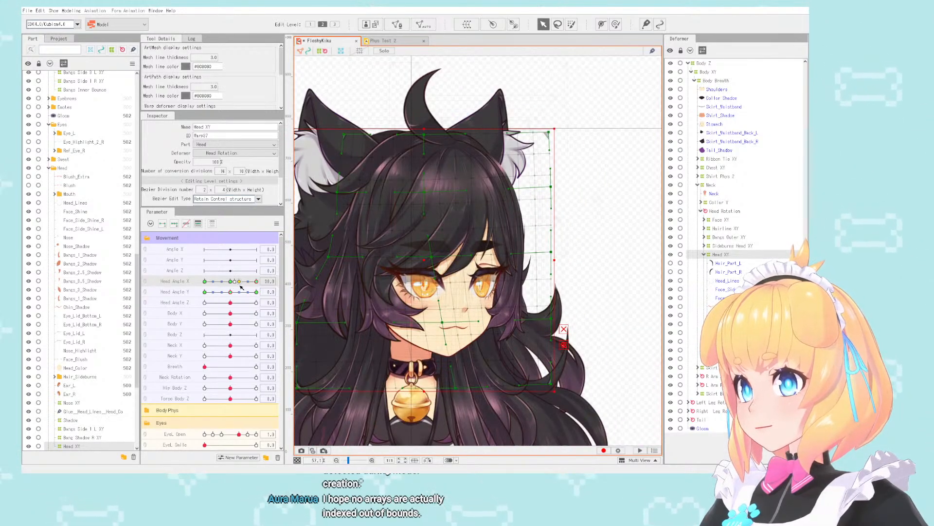
# - Raise Head Angle Y to 30 with Head Angle X at 30 and refine the back edge of the Head XY deformer
pyautogui.moveTo(233, 292); pyautogui.dragTo(257, 292)
pyautogui.scroll(2, 393, 233)
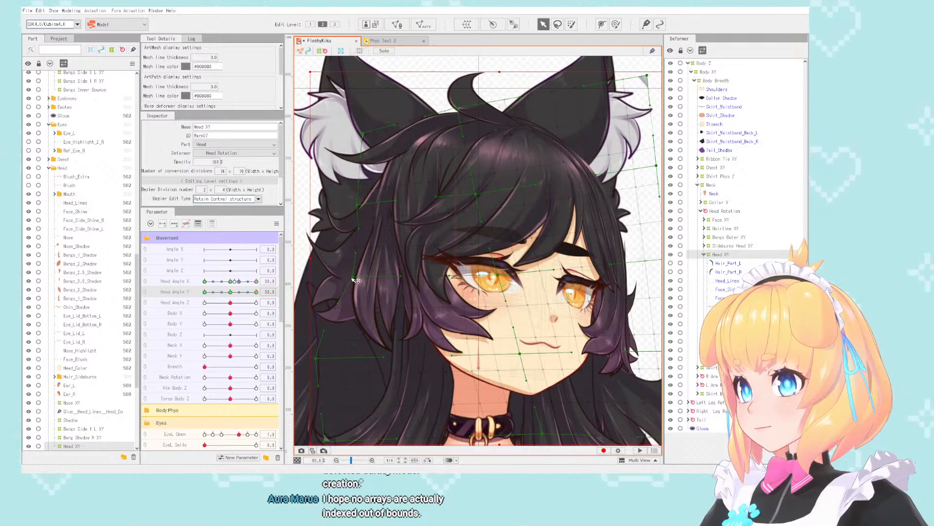
pyautogui.scroll(-2, 355, 280)
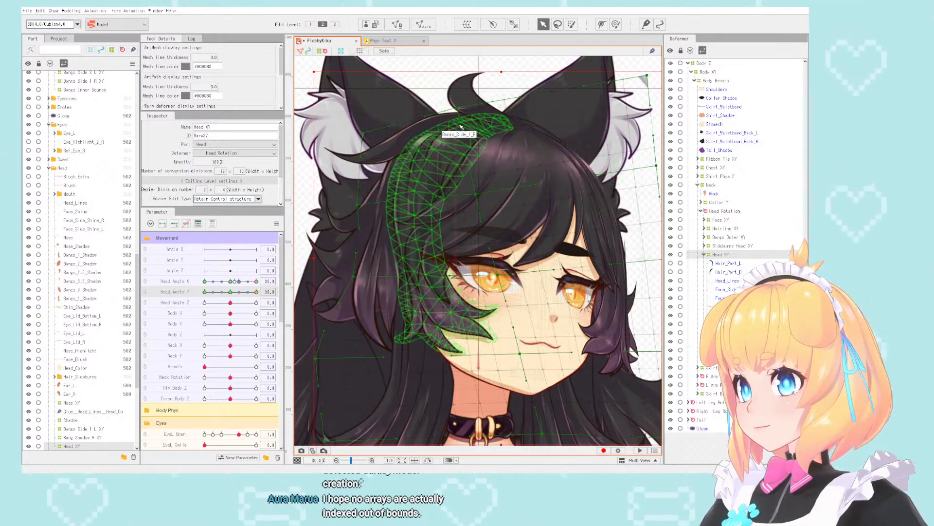
pyautogui.scroll(2, 512, 173)
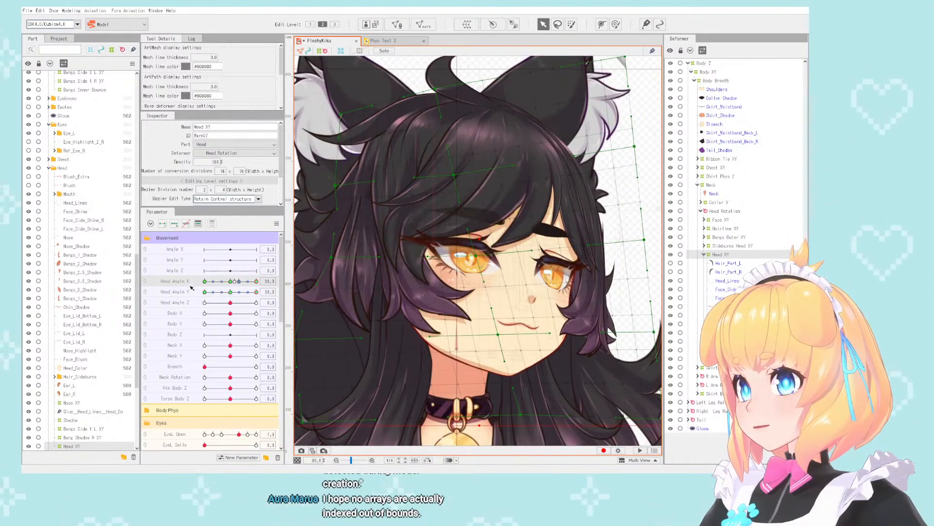
# - Run Reflect Motion on the Head XY deformer from the Head Angle X 30, Head Angle Y 30 pose
pyautogui.click(81, 11)
pyautogui.moveTo(84, 37)
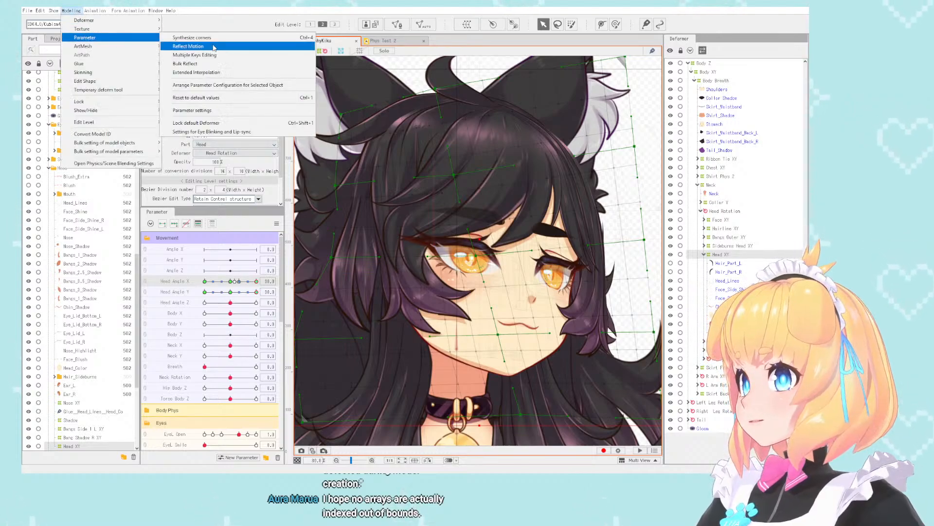
pyautogui.click(213, 46)
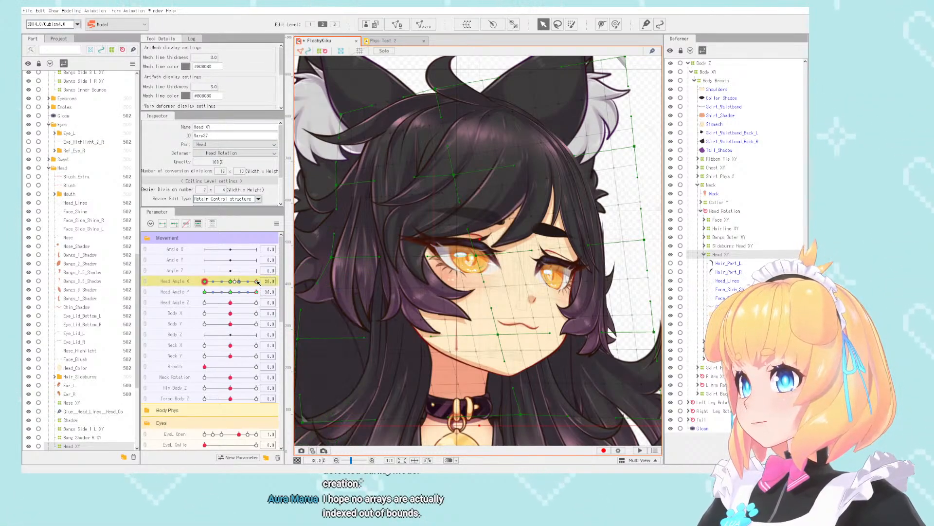
# - At Head Angle X 30 and Head Angle Y -30, pull the Head XY deformer's back-edge control points inward and check the head shape
pyautogui.moveTo(256, 281); pyautogui.dragTo(157, 294)
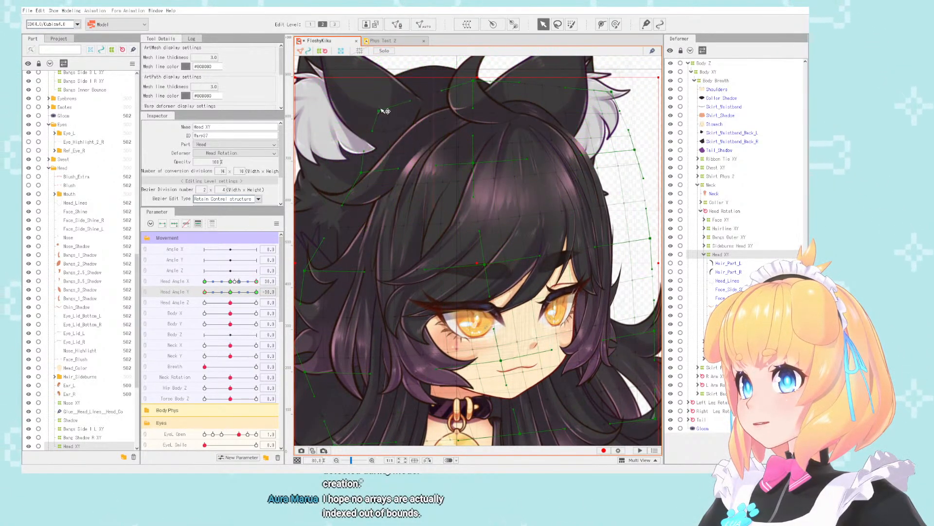
pyautogui.moveTo(306, 270); pyautogui.dragTo(327, 271)
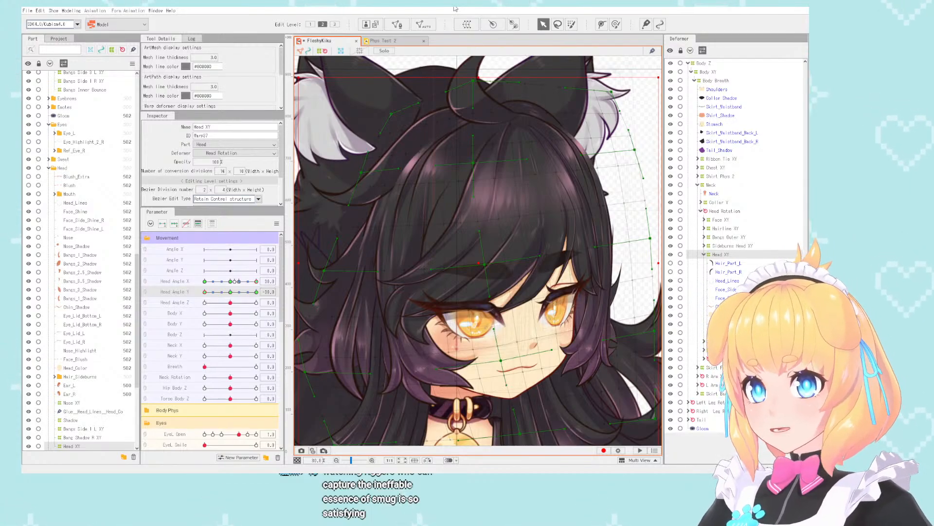
pyautogui.scroll(-3, 469, 103)
pyautogui.scroll(4, 458, 146)
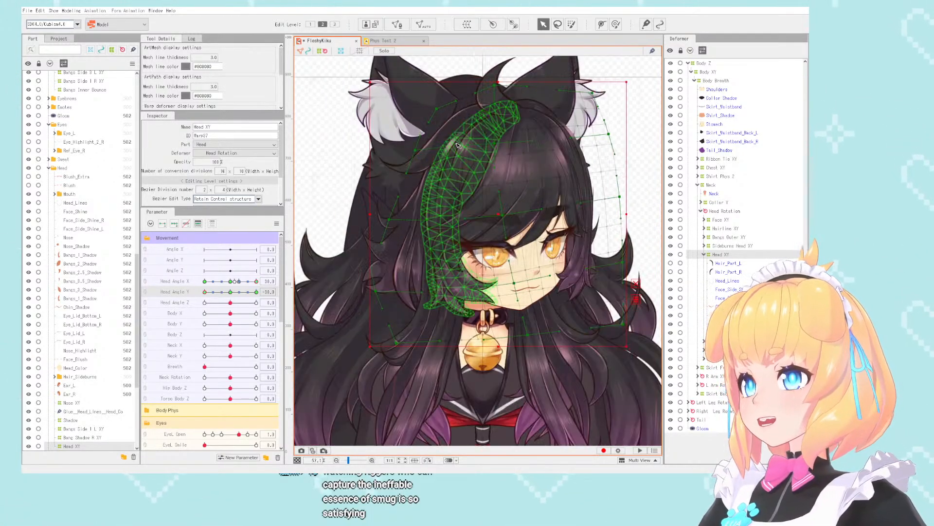
pyautogui.scroll(-2, 458, 146)
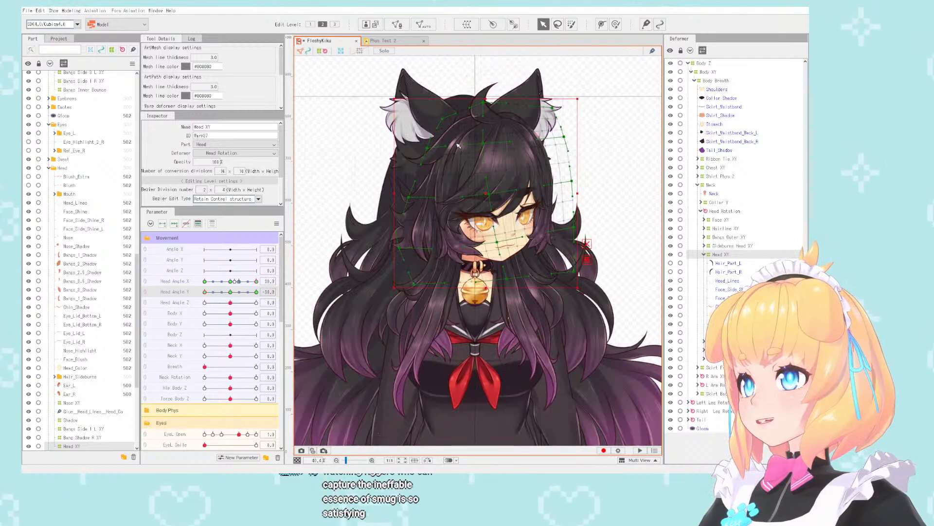
pyautogui.scroll(1, 458, 146)
pyautogui.scroll(-1, 462, 250)
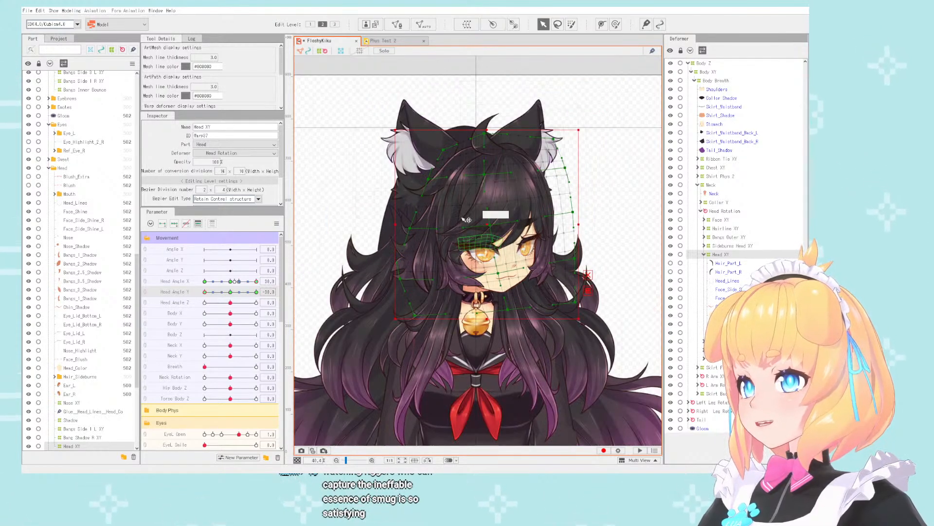
pyautogui.scroll(1, 466, 206)
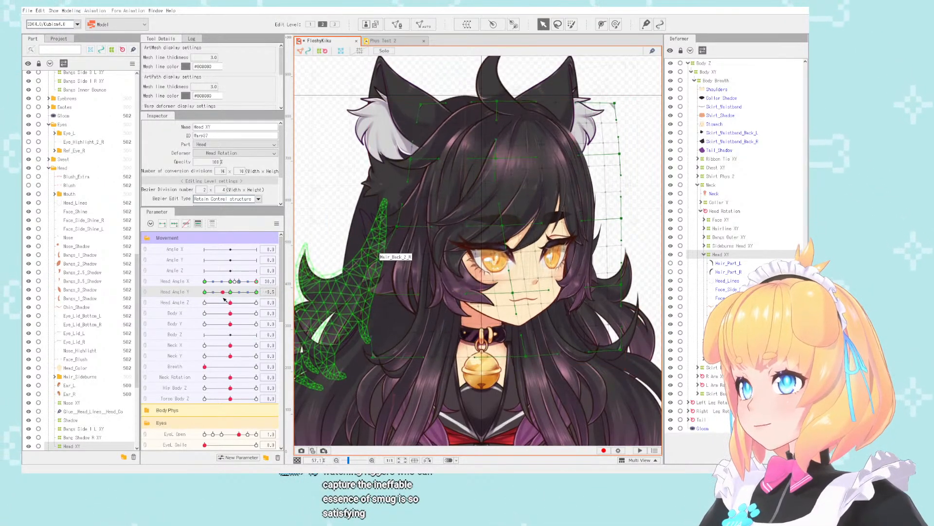
# - At Head Angle X -30 and Head Angle Y -30, pull the Head XY deformer's control points near the far ear inward
pyautogui.moveTo(257, 281); pyautogui.dragTo(205, 281)
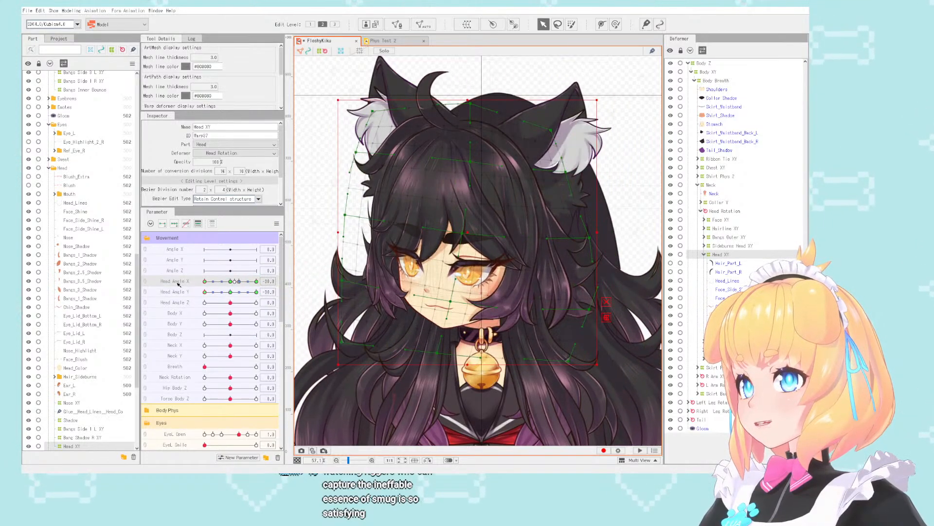
pyautogui.scroll(1, 576, 243)
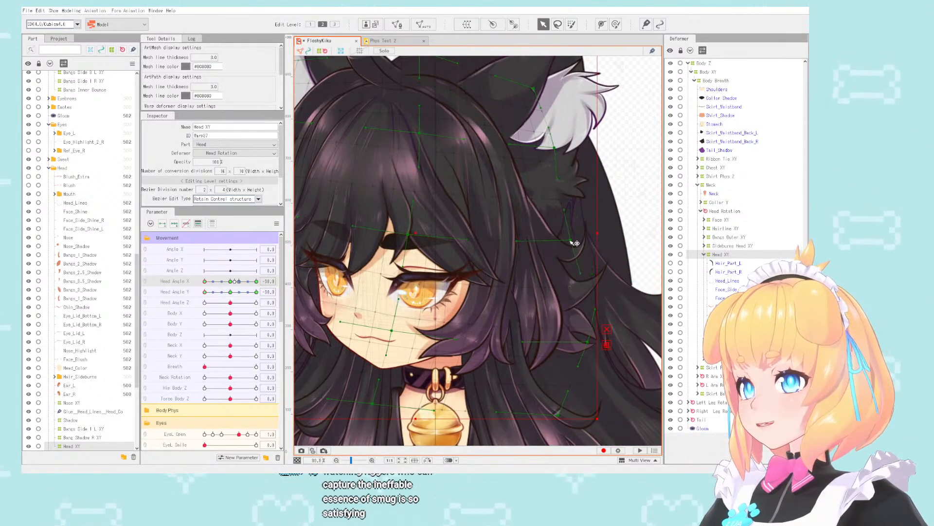
pyautogui.moveTo(573, 241); pyautogui.dragTo(570, 240)
pyautogui.moveTo(554, 148); pyautogui.dragTo(534, 145)
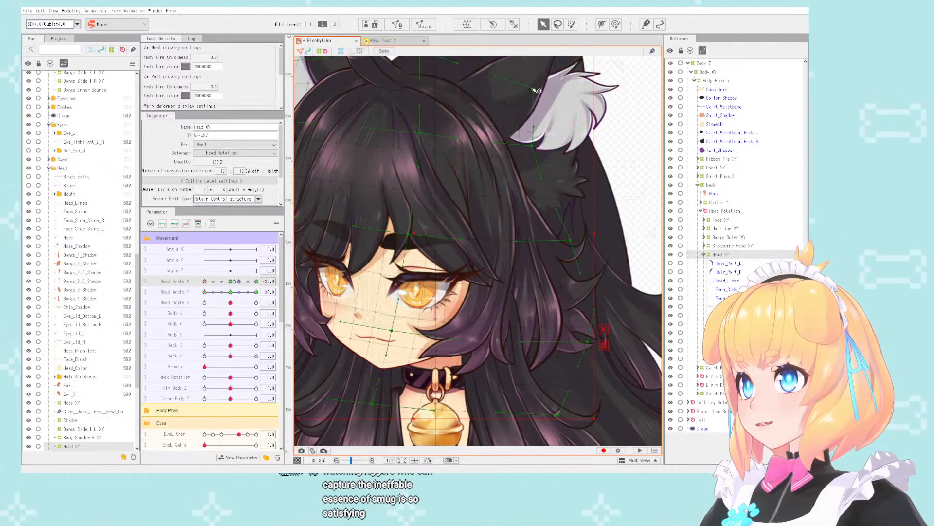
pyautogui.scroll(-1, 442, 94)
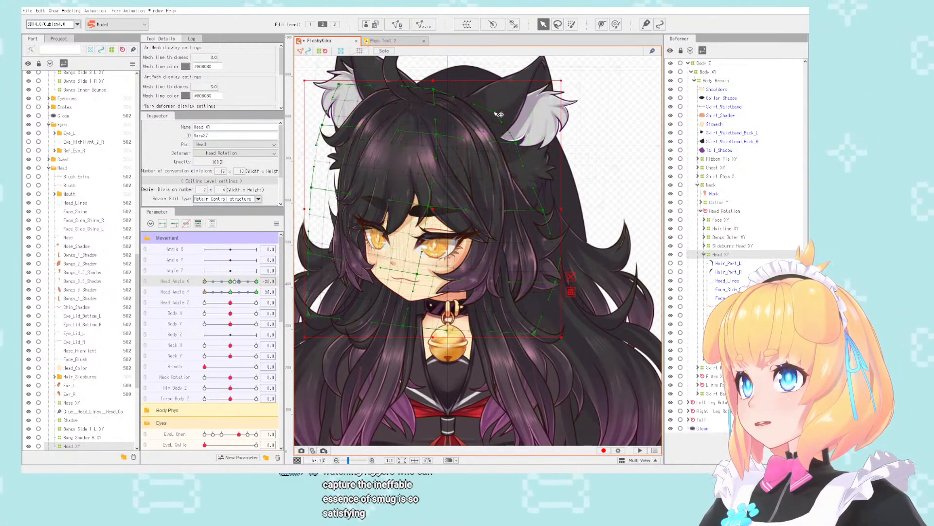
# - Check the head across combined Head Angle X and Y poses using temporarily linked parameters, and return both to 0
pyautogui.moveTo(204, 292)
pyautogui.mouseDown()
pyautogui.moveTo(239, 295)
pyautogui.moveTo(200, 296)
pyautogui.moveTo(256, 282)
pyautogui.moveTo(210, 282)
pyautogui.mouseUp()
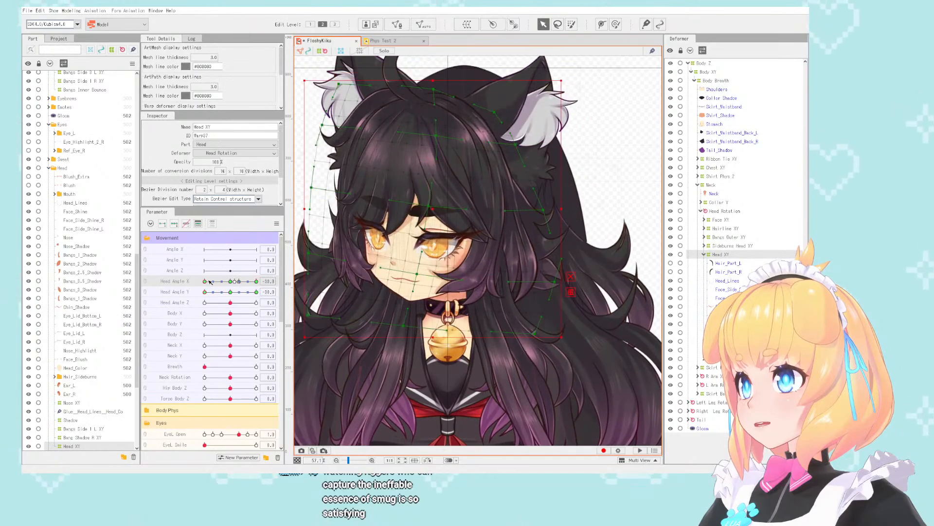
pyautogui.click(257, 282)
pyautogui.click(258, 293)
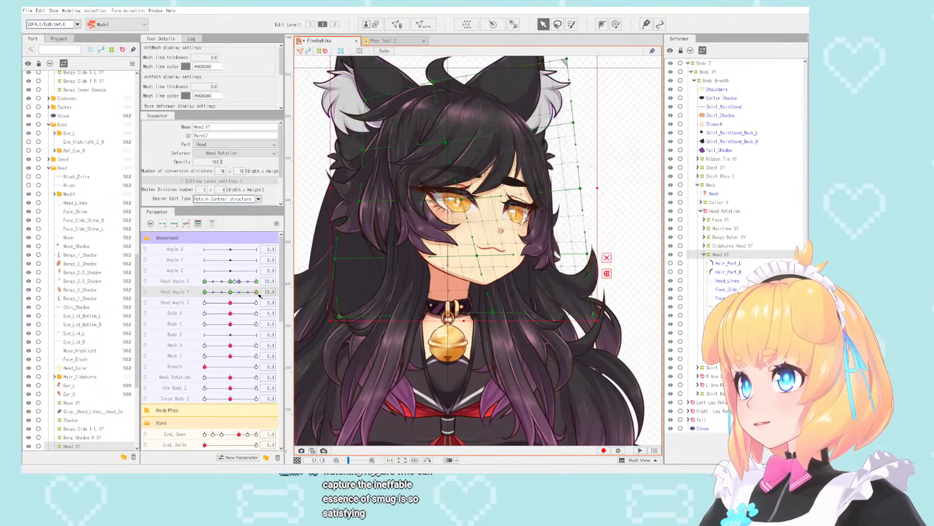
pyautogui.click(146, 282)
pyautogui.moveTo(257, 282); pyautogui.dragTo(231, 294)
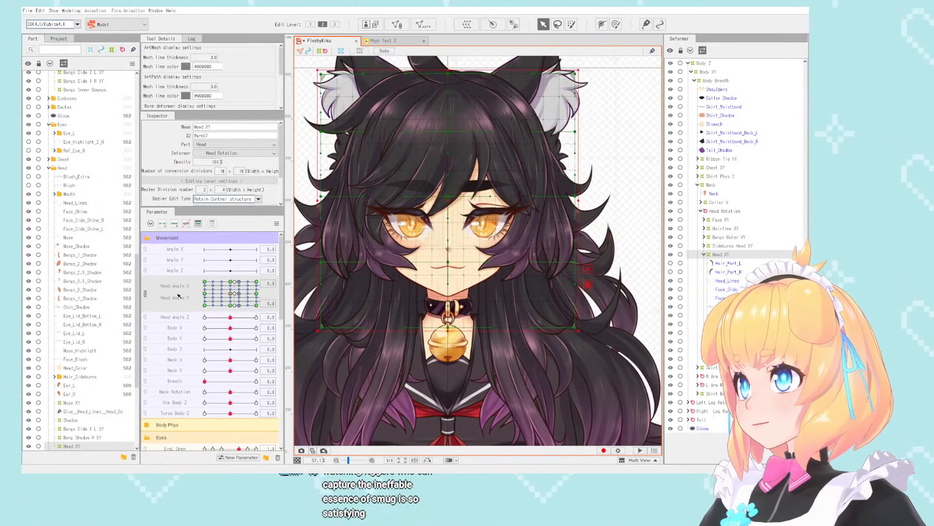
pyautogui.click(145, 296)
pyautogui.scroll(-4, 492, 128)
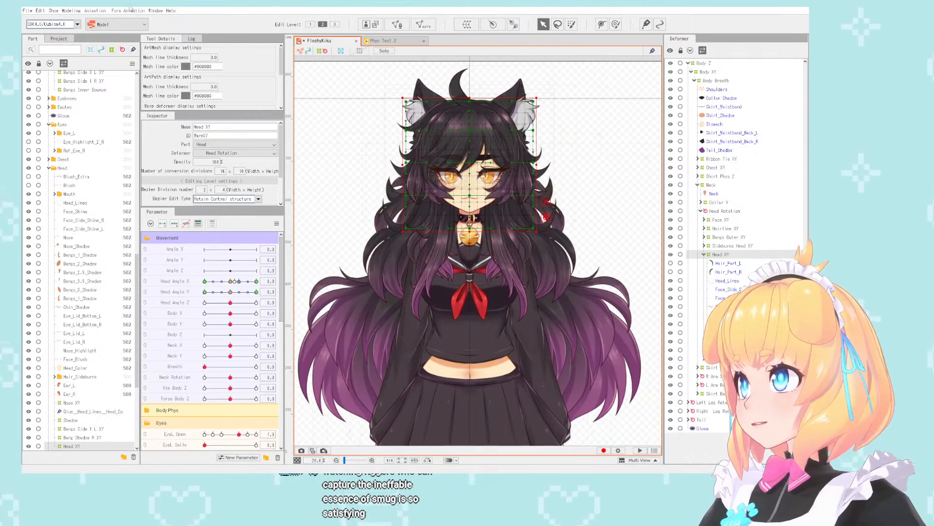
# - Open the physics settings, play the Phys Test scene and examine the head, hair and body motion at several zoom levels
pyautogui.click(71, 10)
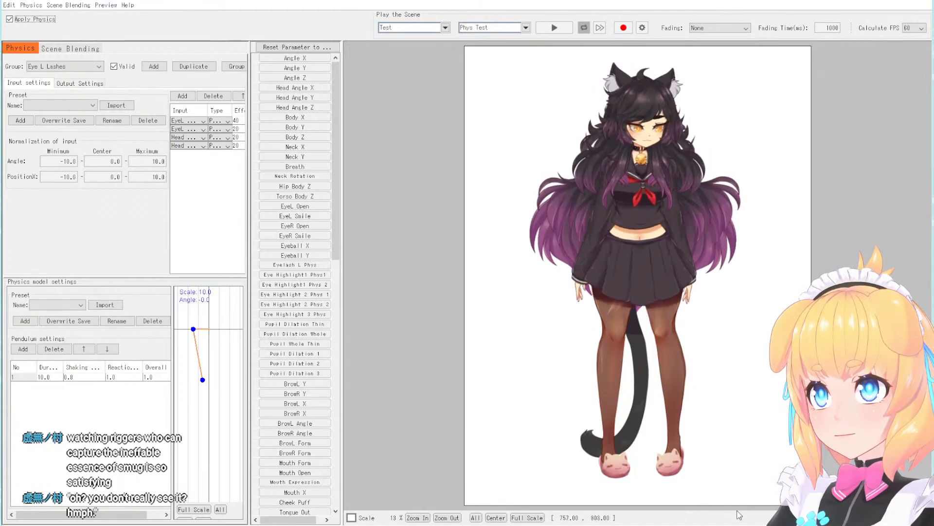
pyautogui.scroll(4, 692, 169)
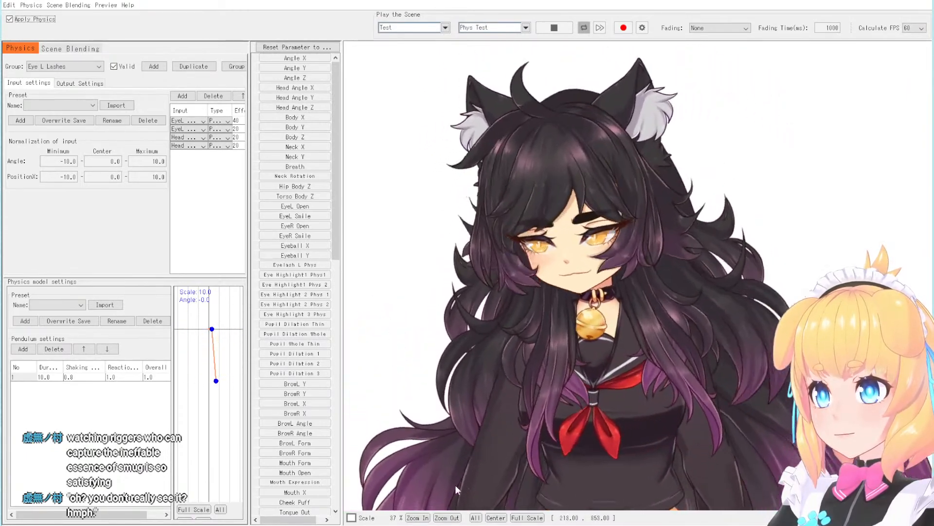
pyautogui.scroll(-5, 647, 128)
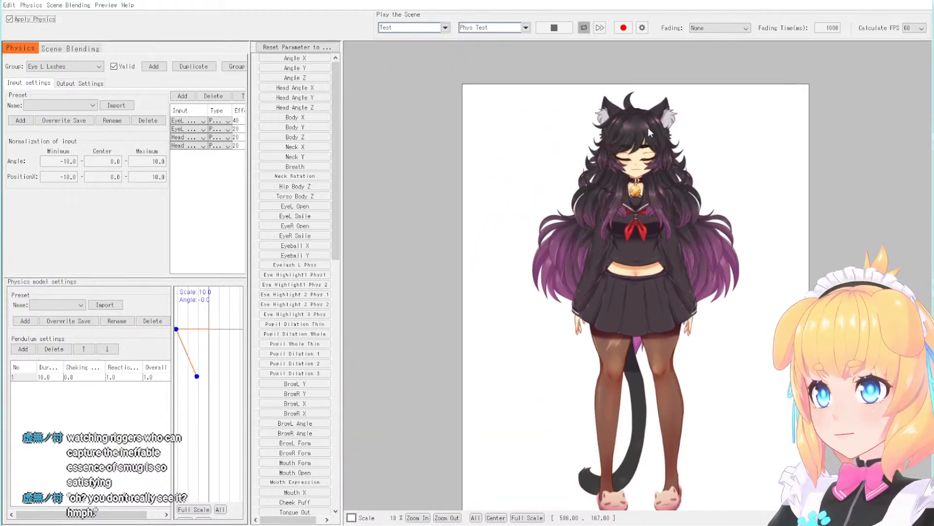
pyautogui.scroll(2, 656, 147)
pyautogui.scroll(-2, 608, 75)
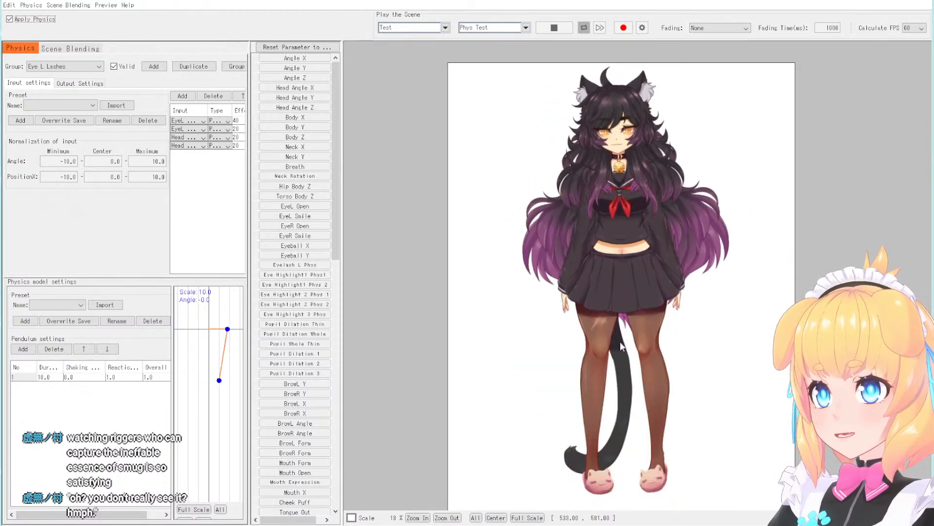
pyautogui.scroll(5, 635, 109)
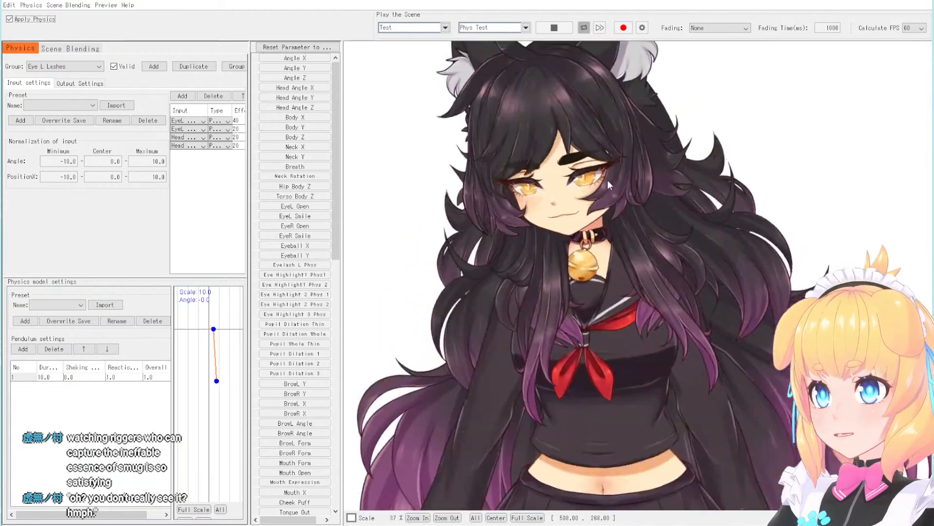
pyautogui.scroll(-2, 607, 179)
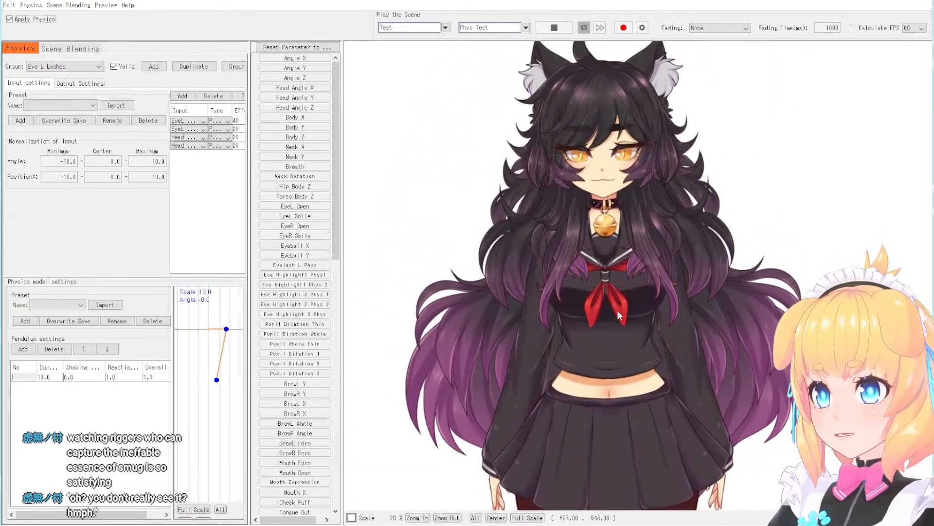
pyautogui.scroll(-2, 617, 263)
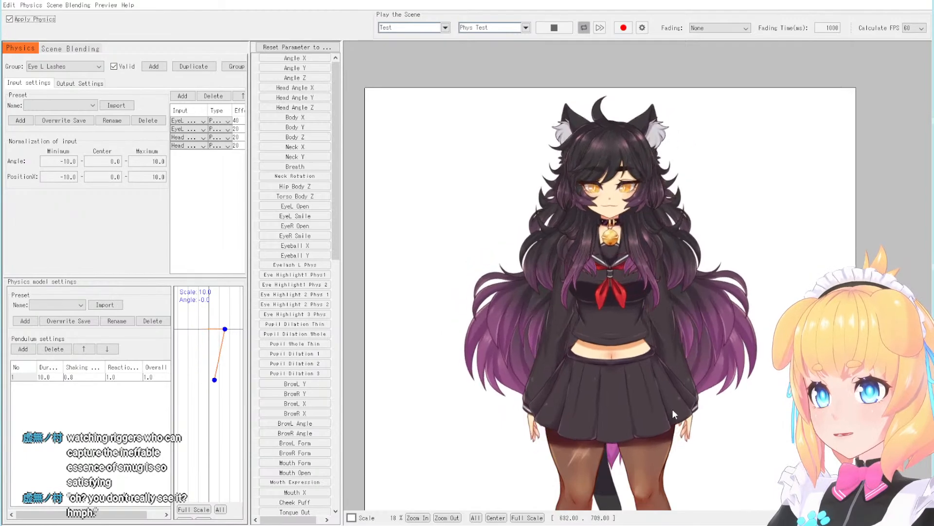
pyautogui.scroll(2, 610, 98)
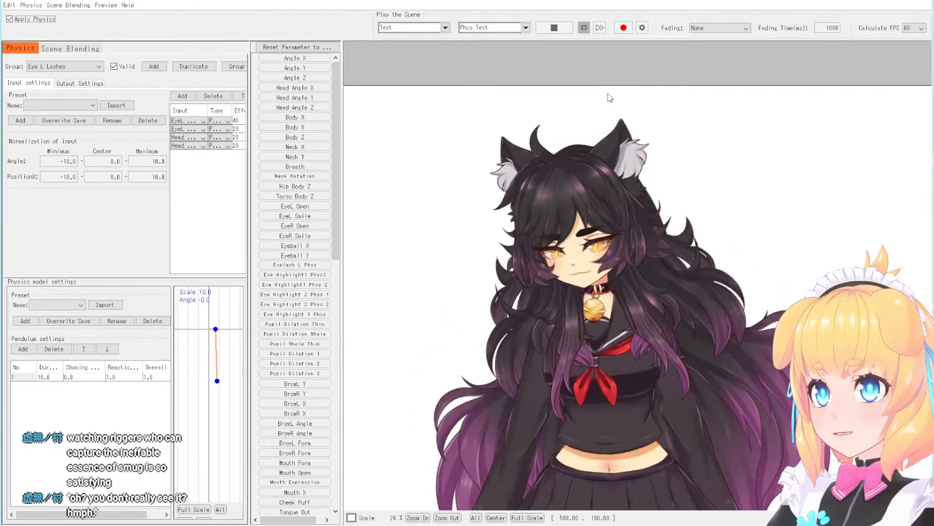
pyautogui.scroll(2, 629, 157)
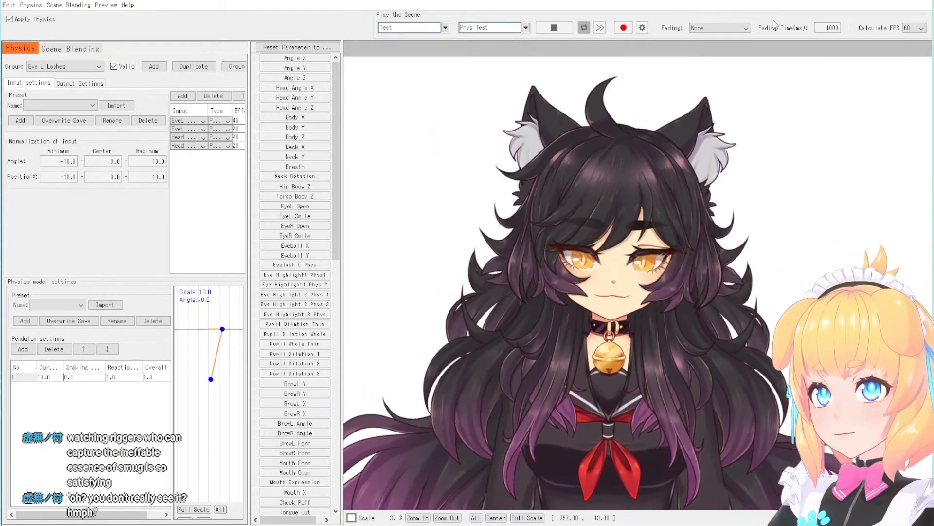
# - Compare the Phys Test playback with Calculate FPS at 30, 60 and 120, and return it to 60
pyautogui.click(921, 28)
pyautogui.click(911, 50)
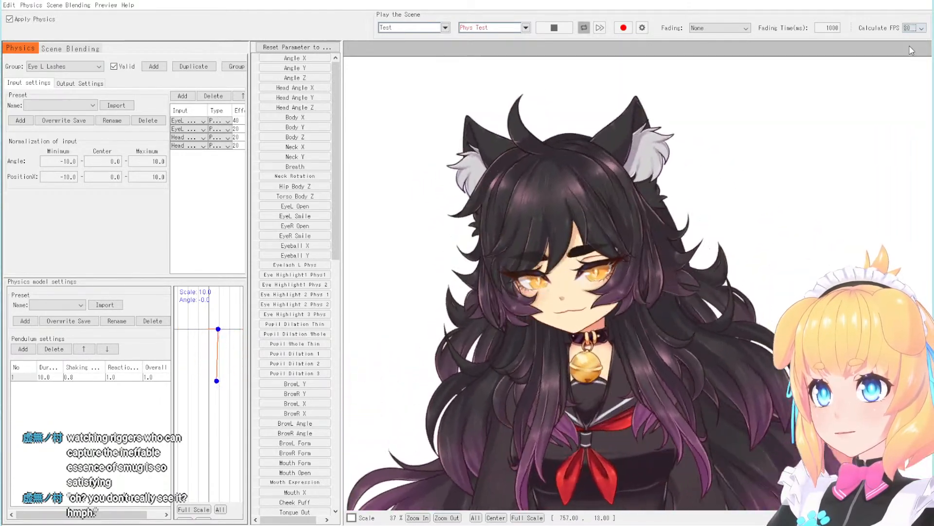
pyautogui.click(913, 28)
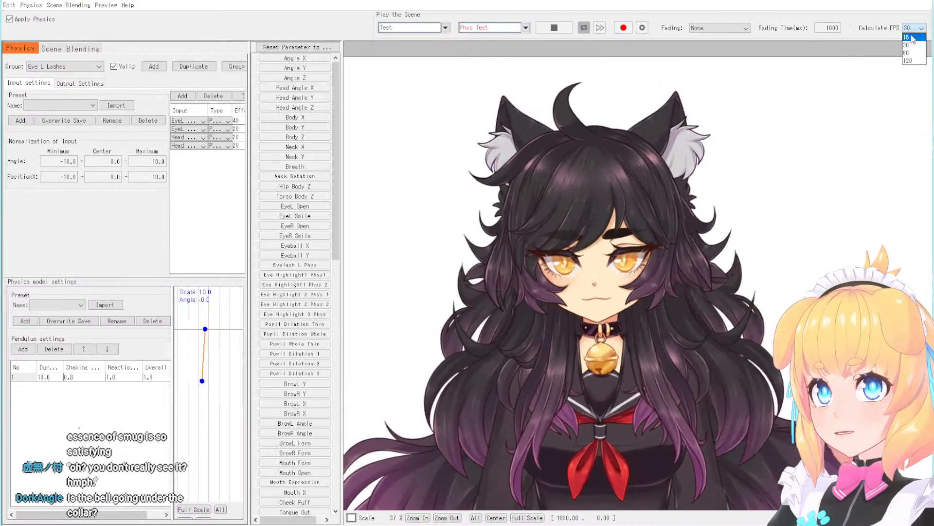
pyautogui.click(911, 53)
pyautogui.click(914, 26)
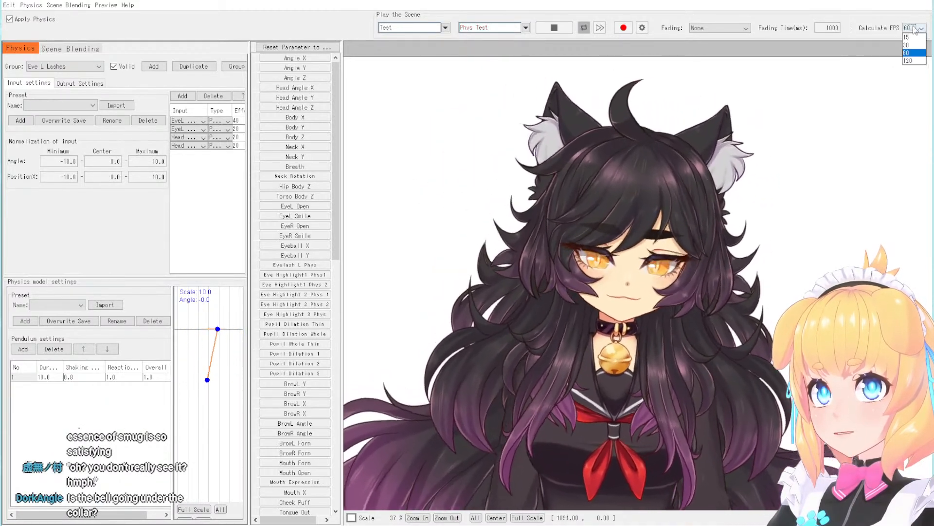
pyautogui.click(910, 60)
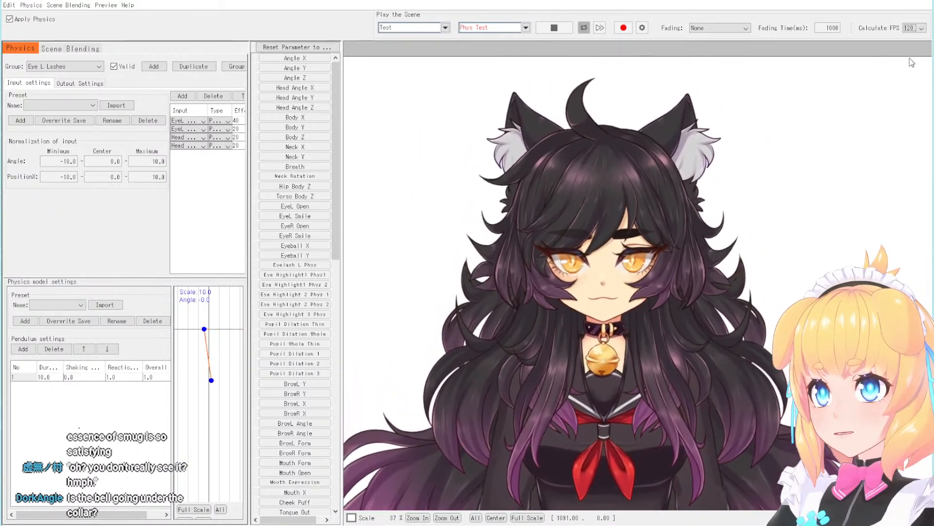
pyautogui.click(915, 29)
pyautogui.click(909, 49)
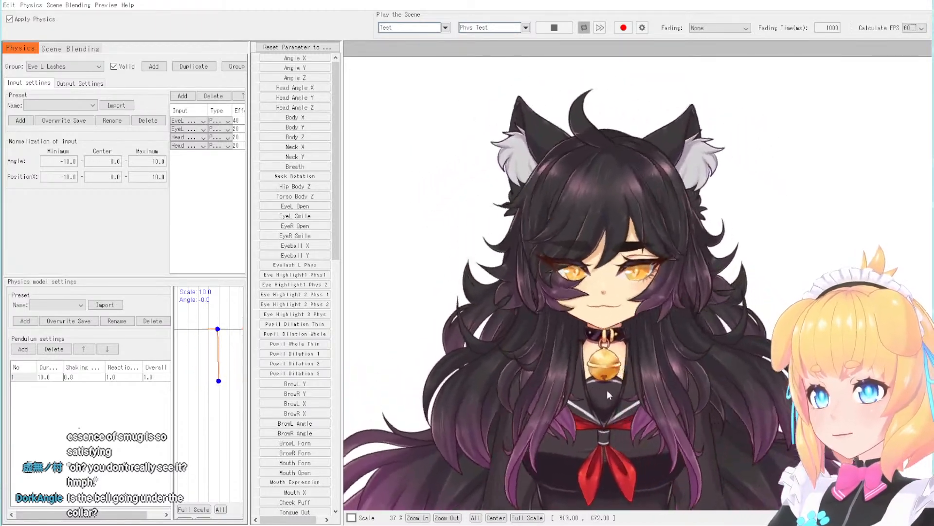
# - Examine the bell, collar, face and side bangs up close in the physics preview, with the Phys Test scene playing and stopped
pyautogui.scroll(-5, 600, 279)
pyautogui.scroll(5, 602, 332)
pyautogui.scroll(3, 627, 311)
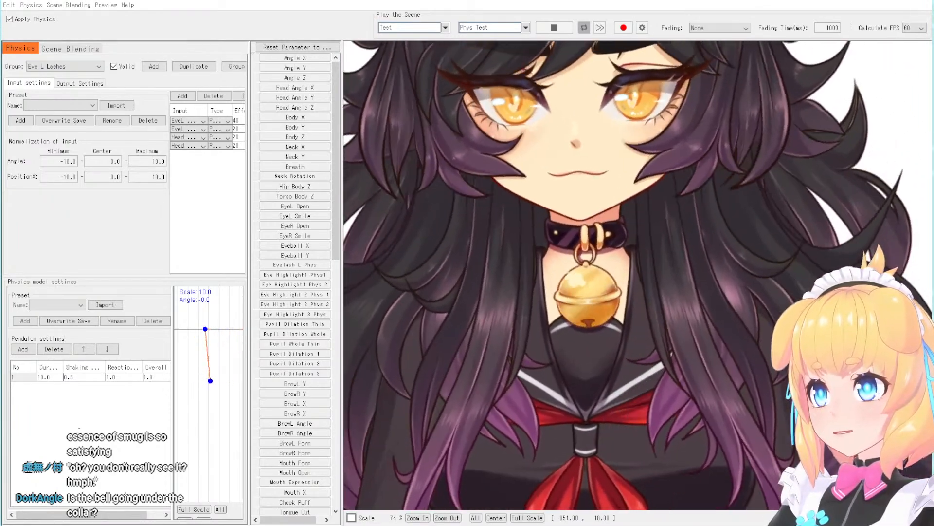
pyautogui.scroll(-3, 594, 144)
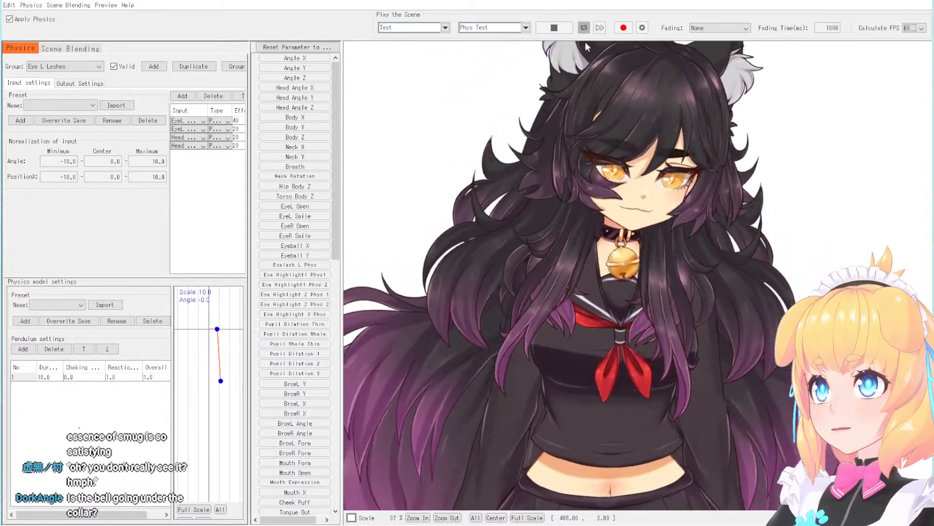
pyautogui.scroll(3, 600, 175)
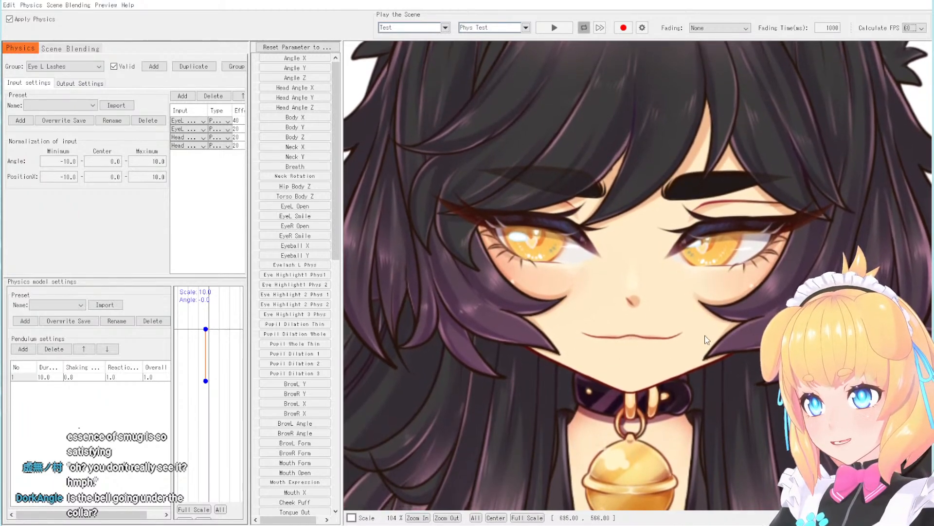
pyautogui.scroll(-6, 614, 208)
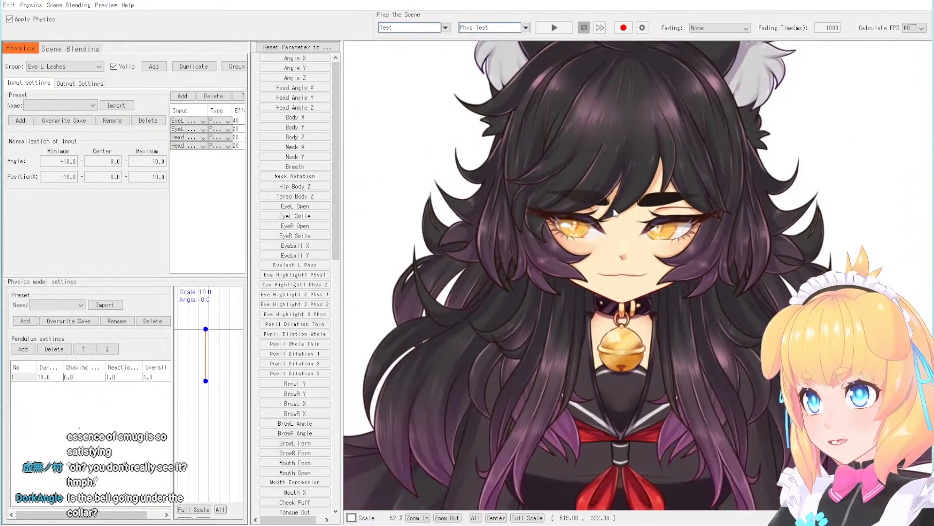
pyautogui.scroll(4, 626, 178)
pyautogui.scroll(-4, 632, 146)
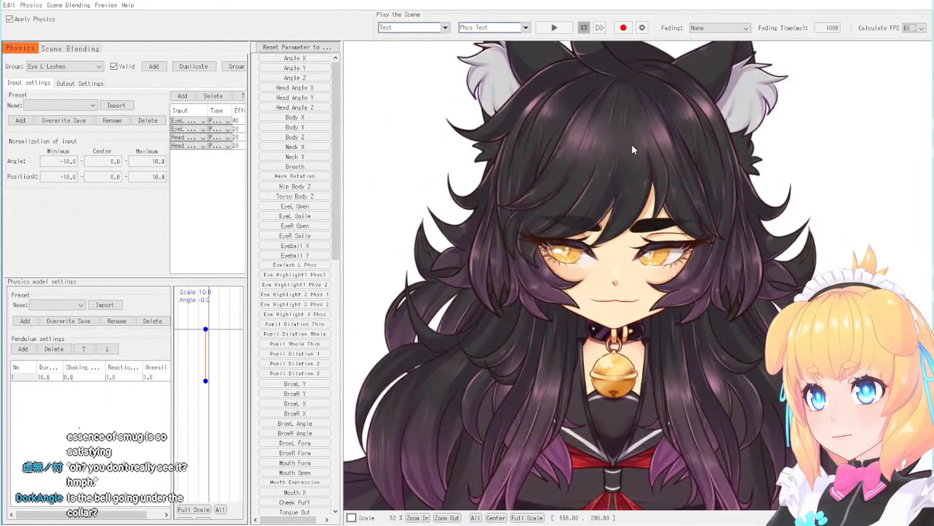
pyautogui.scroll(4, 632, 168)
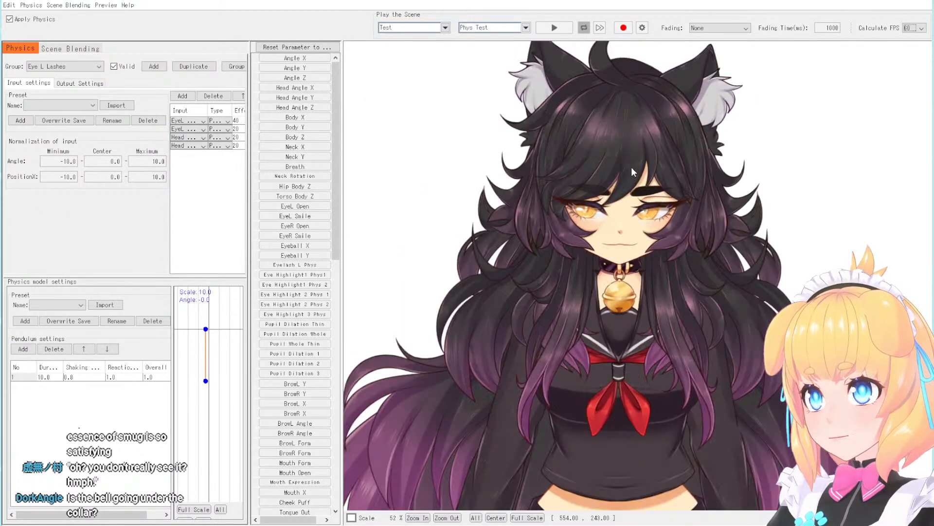
pyautogui.scroll(-2, 632, 168)
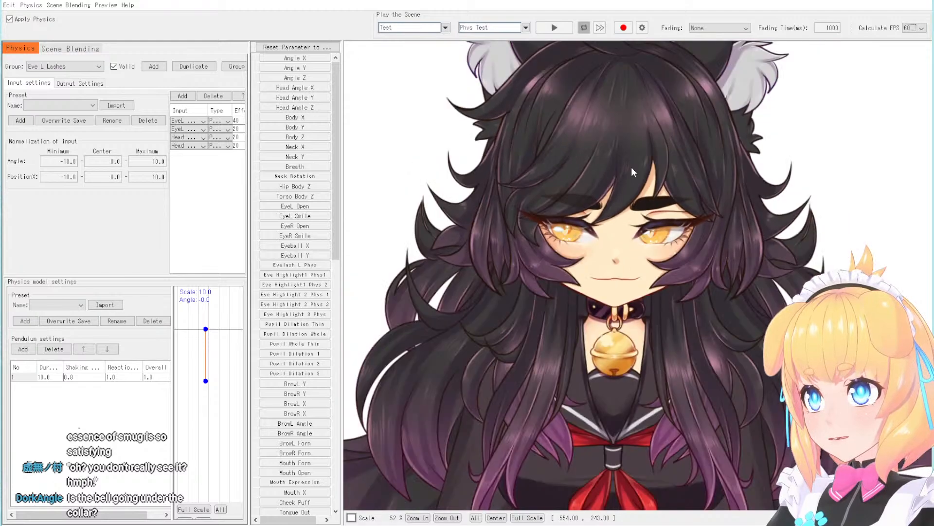
pyautogui.scroll(2, 632, 168)
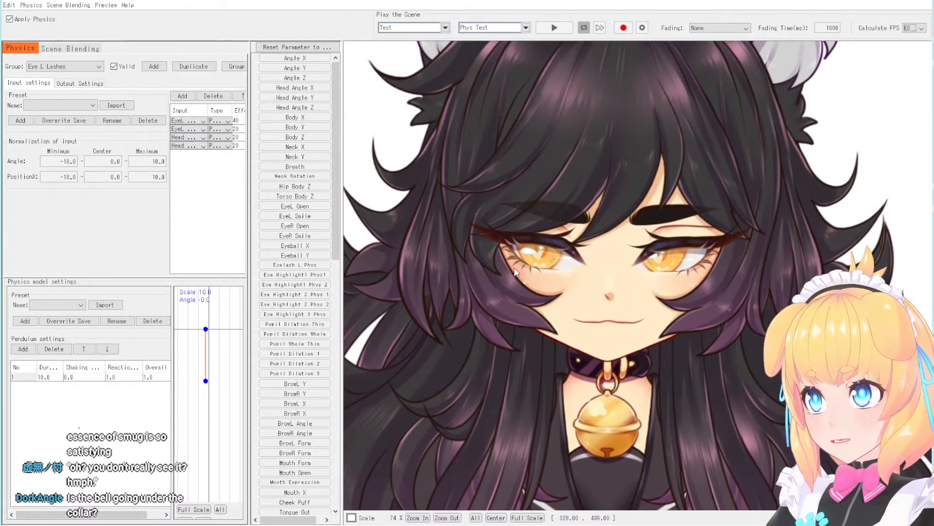
pyautogui.scroll(-1, 518, 209)
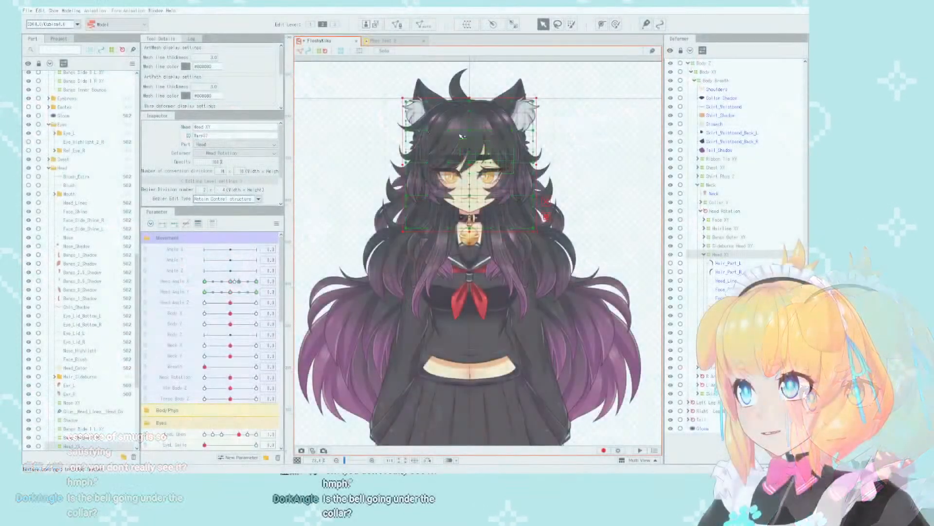
# - Select the eye's warp deformers under Iris Head XY from Kira Eyes through Eye Dilation, including Teary Eye
pyautogui.scroll(5, 488, 240)
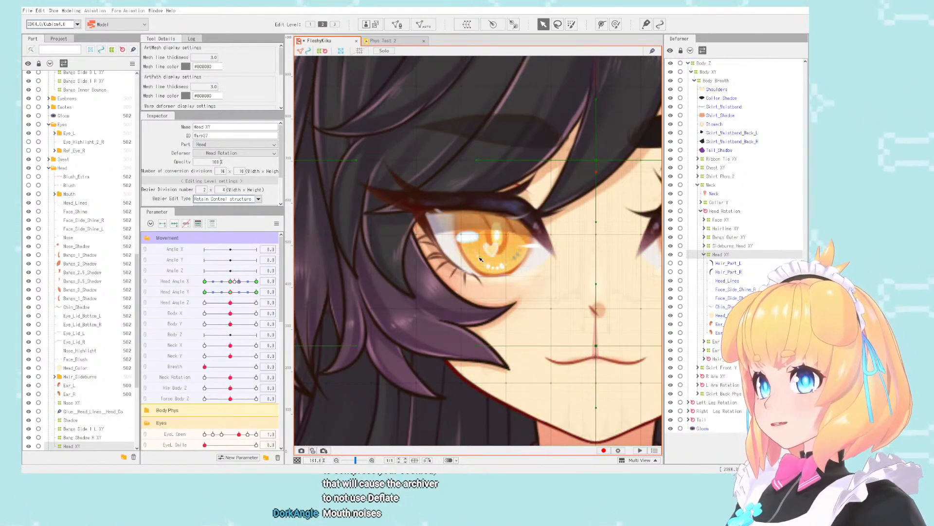
pyautogui.click(480, 226)
pyautogui.scroll(-2, 414, 235)
pyautogui.scroll(2, 414, 236)
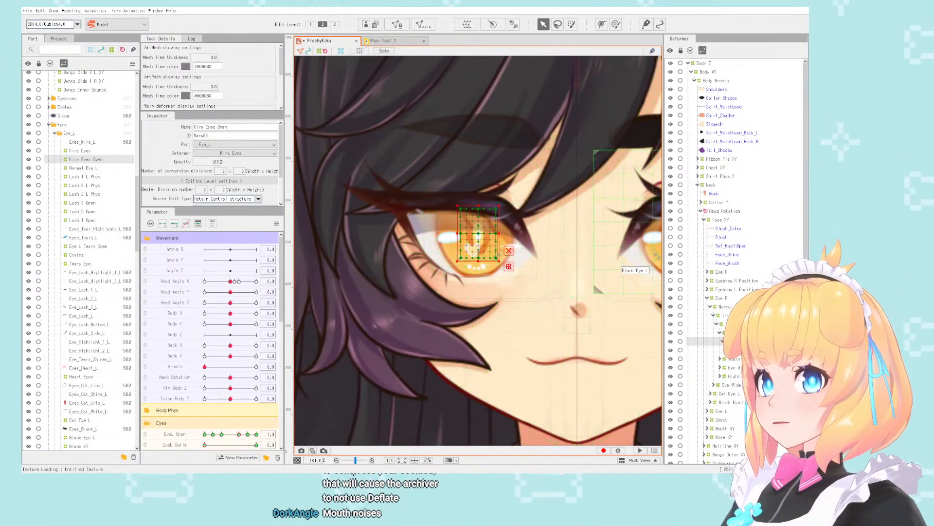
pyautogui.click(477, 235)
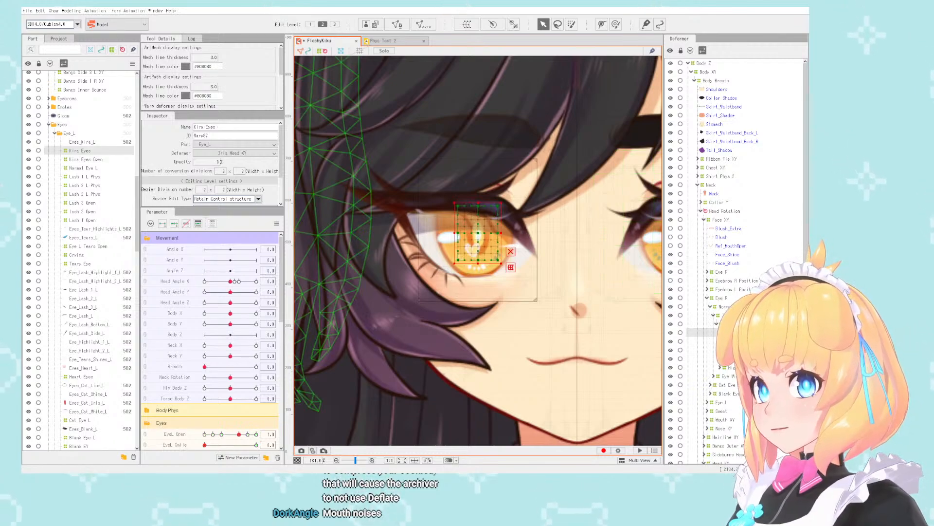
pyautogui.keyDown('shift'); pyautogui.click(731, 358); pyautogui.keyUp('shift')
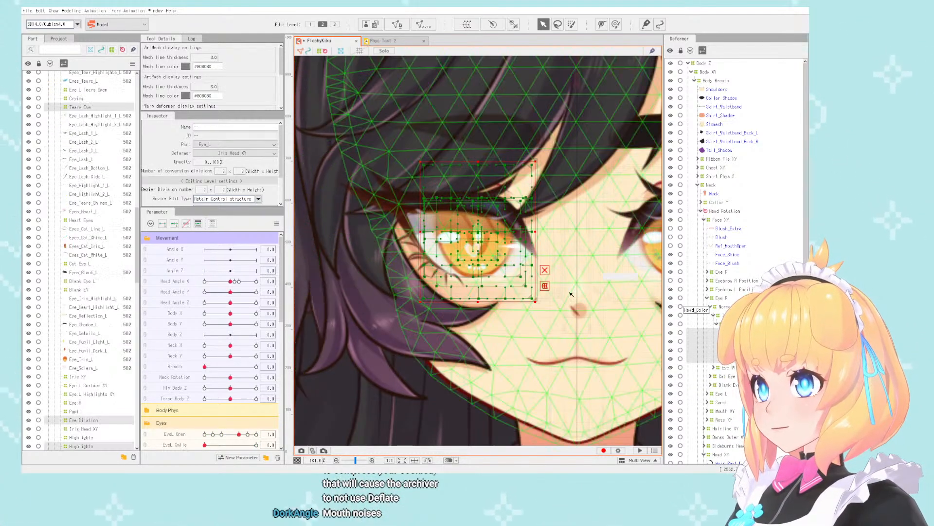
pyautogui.scroll(2, 444, 237)
pyautogui.click(731, 350)
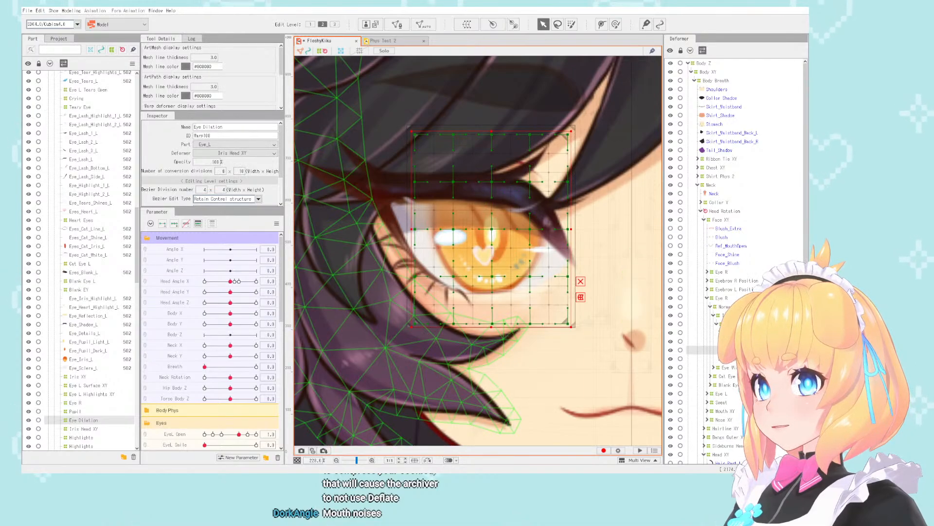
pyautogui.keyDown('shift'); pyautogui.click(731, 332); pyautogui.keyUp('shift')
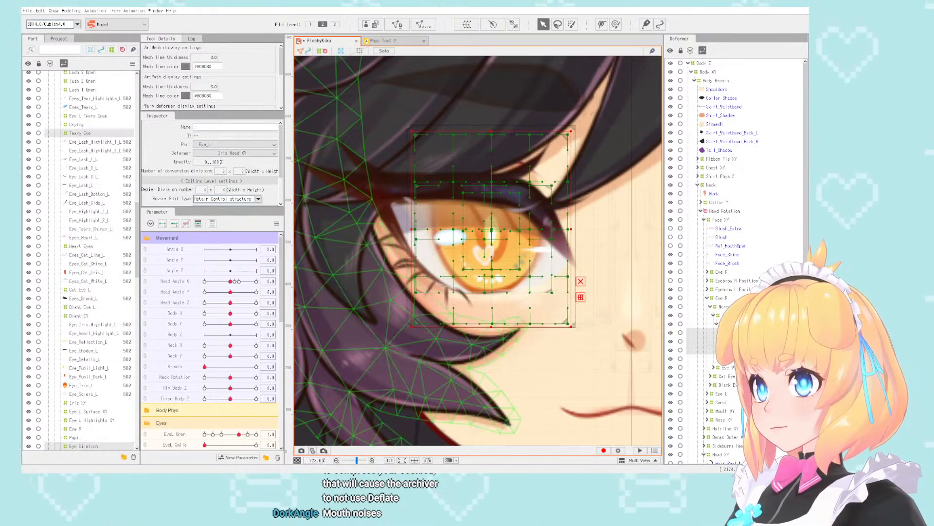
# - Create a warp deformer named Iris Size around the selected eye deformers and set its conversion divisions to 10 x 12
pyautogui.scroll(-3, 492, 264)
pyautogui.scroll(5, 492, 264)
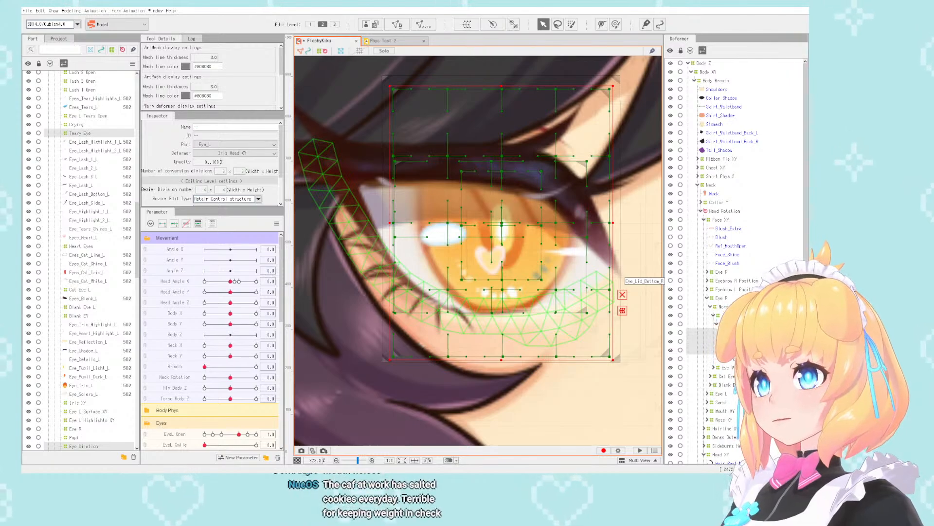
pyautogui.scroll(-1, 507, 248)
pyautogui.scroll(1, 507, 248)
pyautogui.scroll(-1, 496, 249)
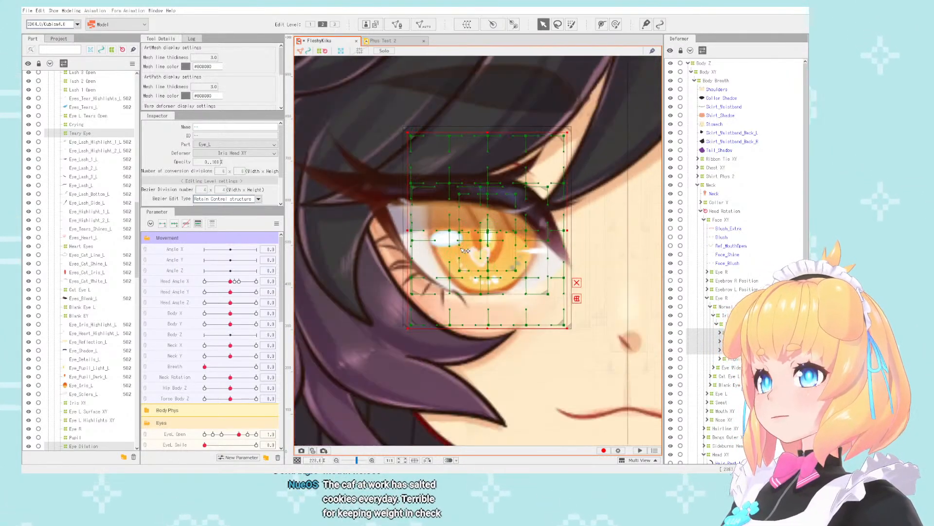
pyautogui.scroll(1, 483, 248)
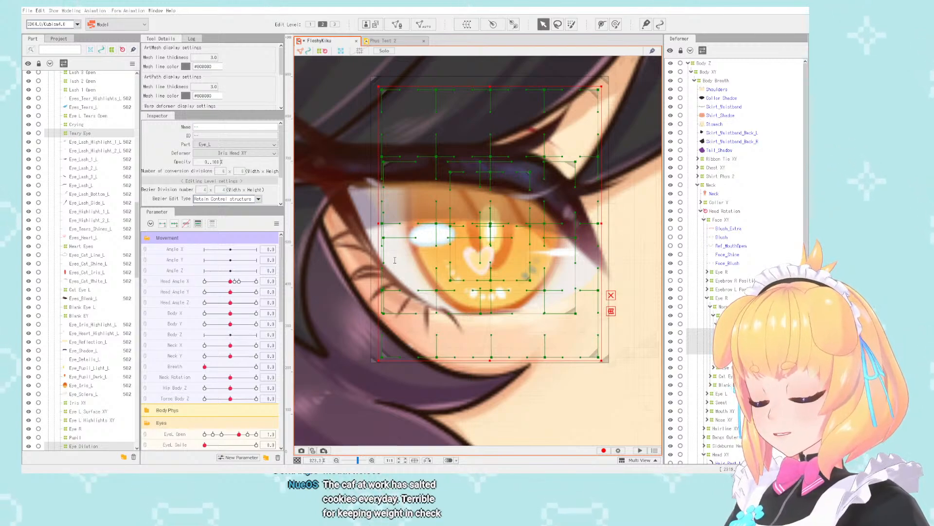
pyautogui.click(529, 376)
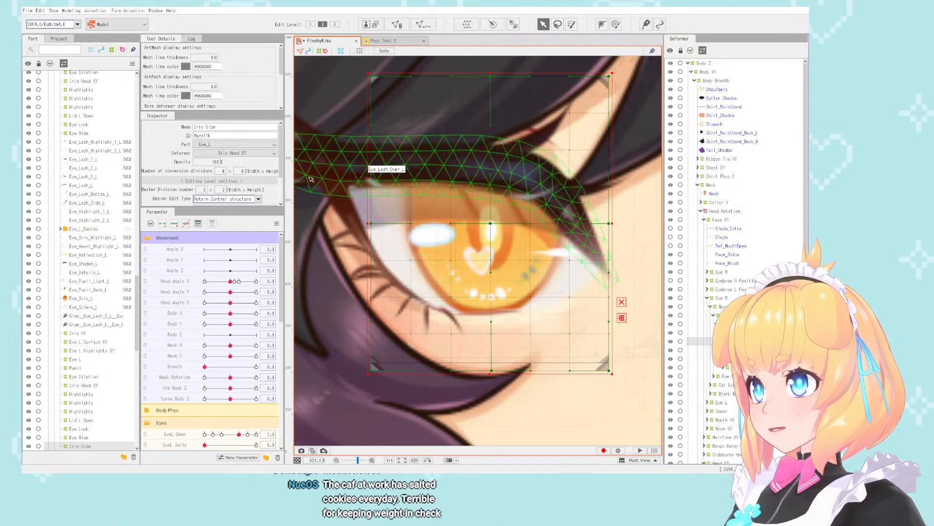
pyautogui.write('12')
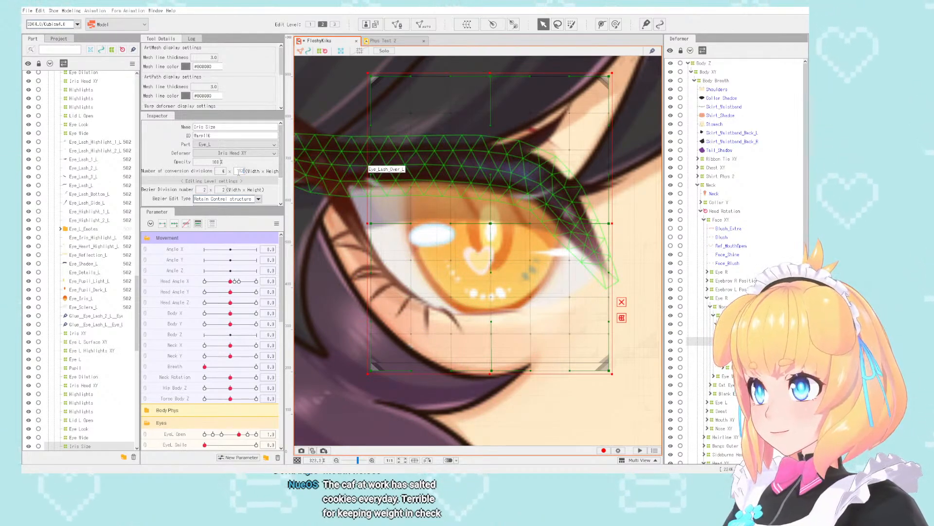
pyautogui.doubleClick(225, 172)
pyautogui.write('10')
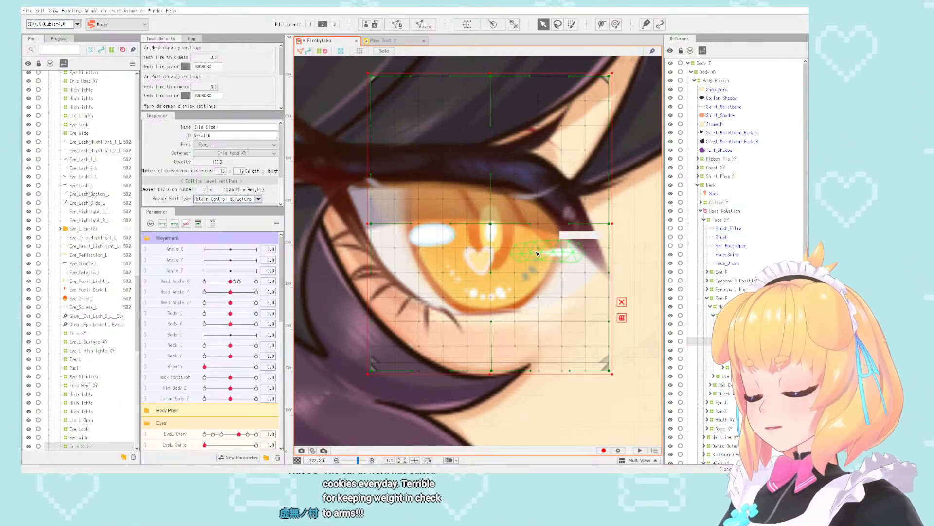
# - Find the Iris Size parameter in Expression Toggles and add two keyforms at its range ends for the Iris Size deformer
pyautogui.scroll(3, 435, 329)
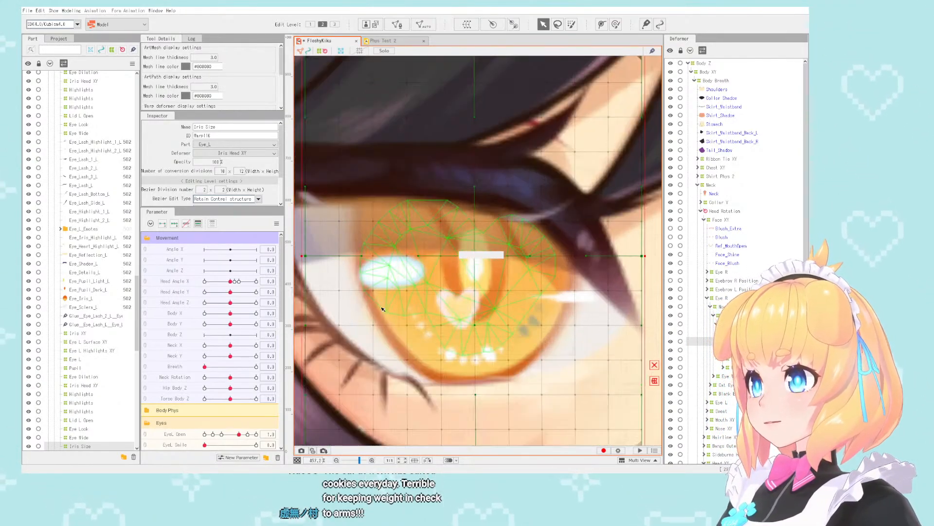
pyautogui.scroll(-3, 186, 369)
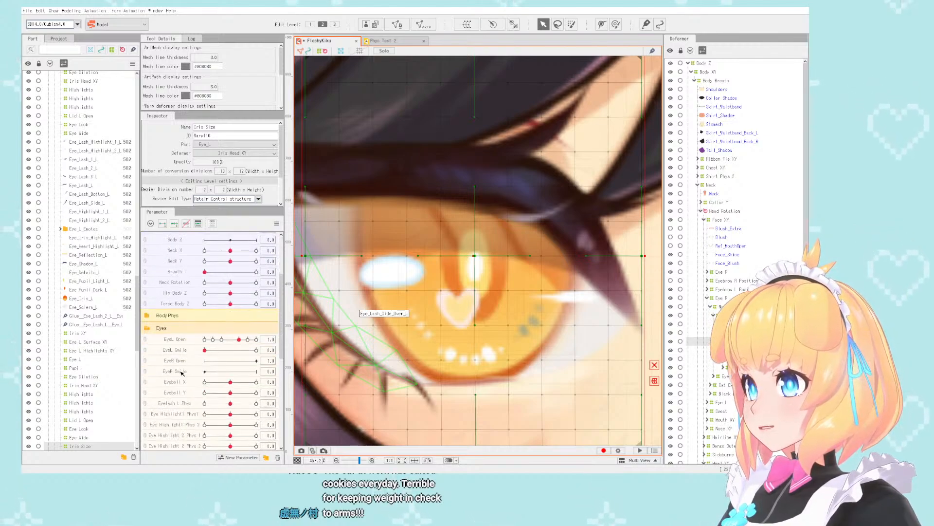
pyautogui.scroll(-9, 181, 372)
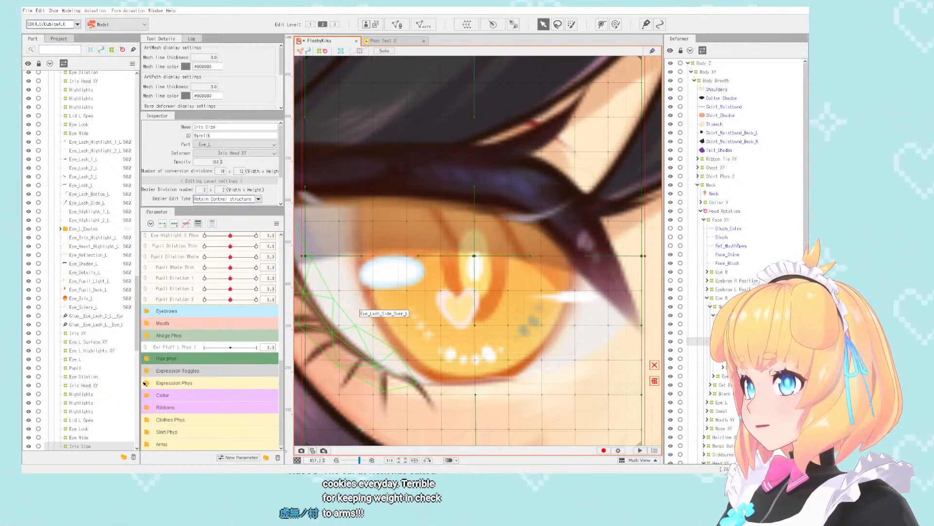
pyautogui.click(147, 372)
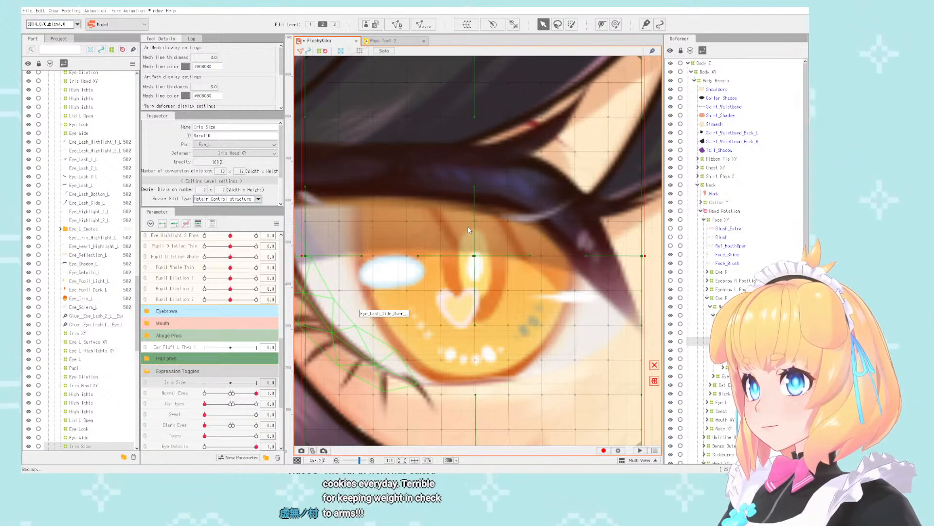
pyautogui.click(168, 383)
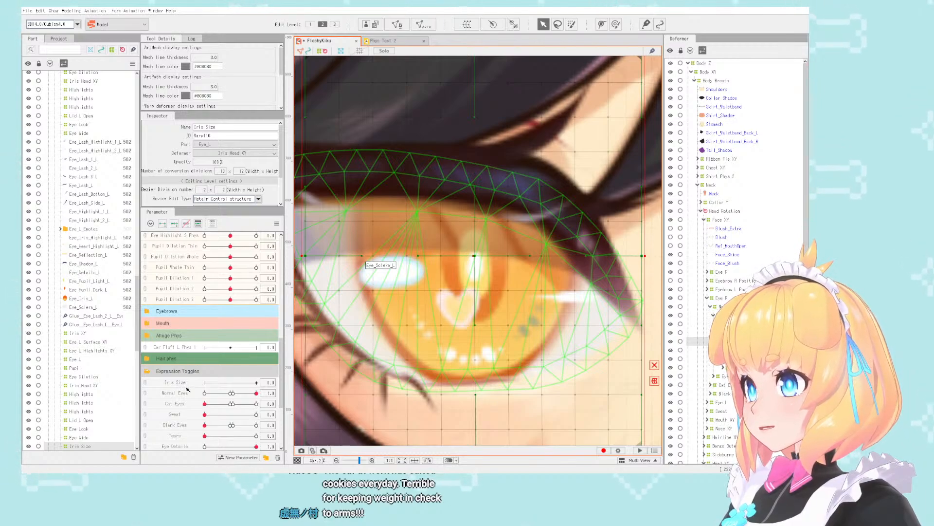
pyautogui.scroll(-2, 469, 300)
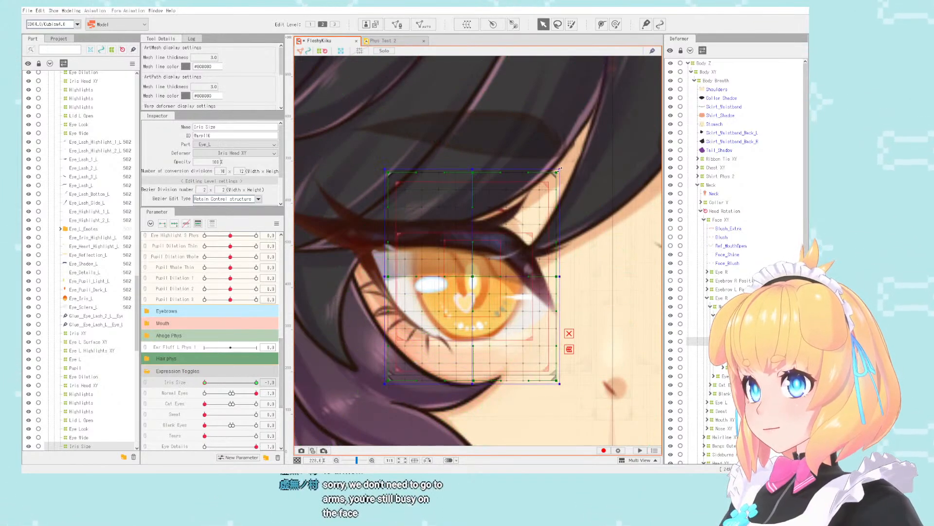
# - Undo the trial shrink of the Iris Size deformer and add crossing vertical and horizontal guides at the centre of the pupil
pyautogui.moveTo(560, 170); pyautogui.dragTo(540, 202)
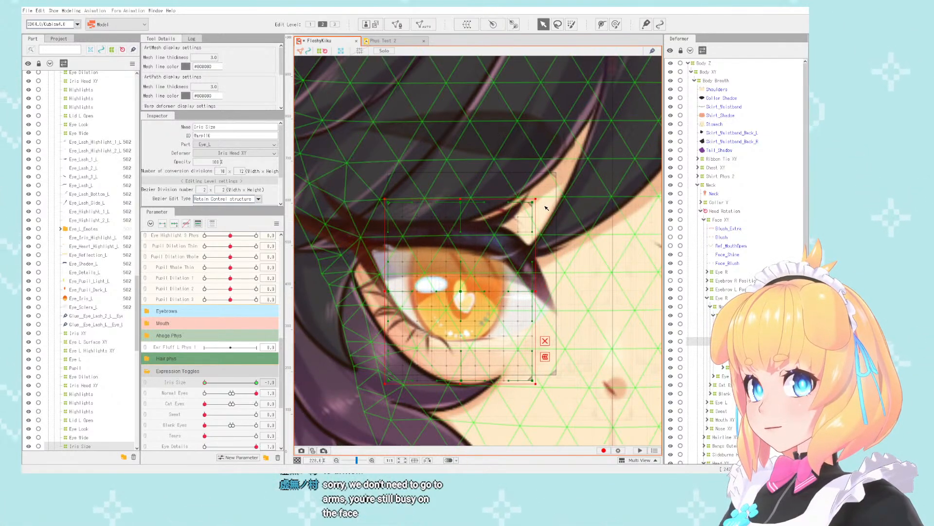
pyautogui.hotkey('ctrl', 'z')
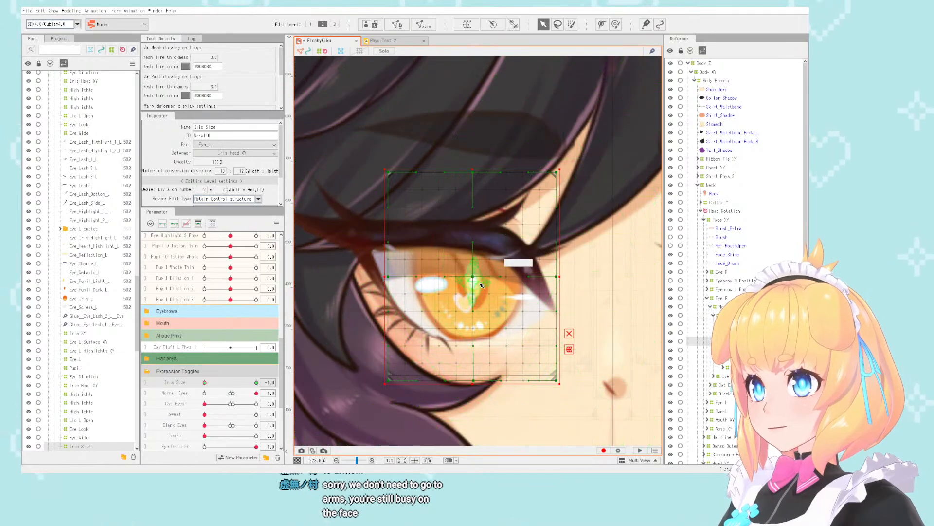
pyautogui.rightClick(473, 284)
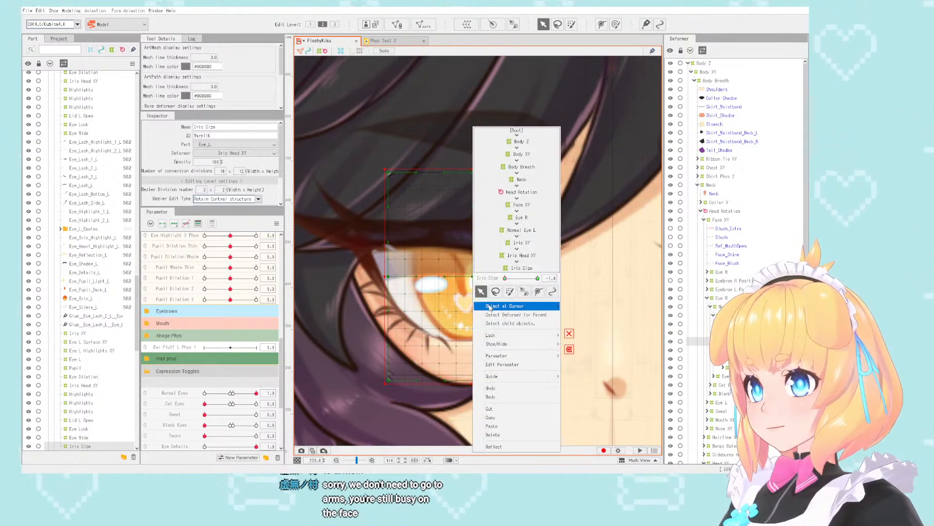
pyautogui.moveTo(541, 376)
pyautogui.click(618, 406)
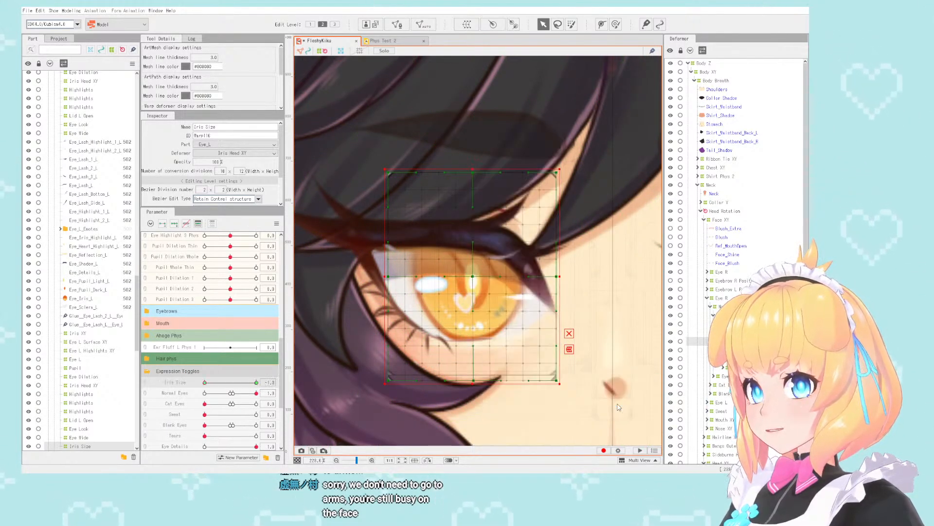
pyautogui.rightClick(474, 285)
pyautogui.moveTo(532, 378)
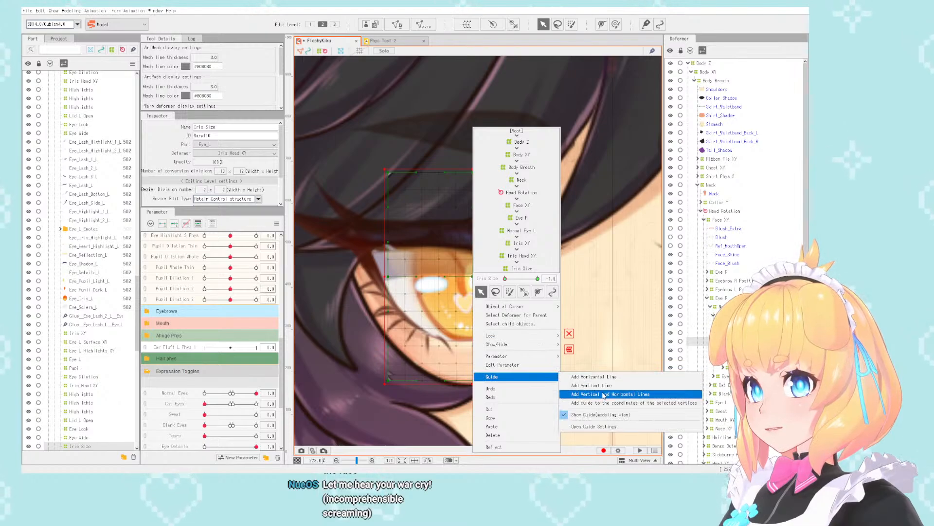
pyautogui.click(609, 392)
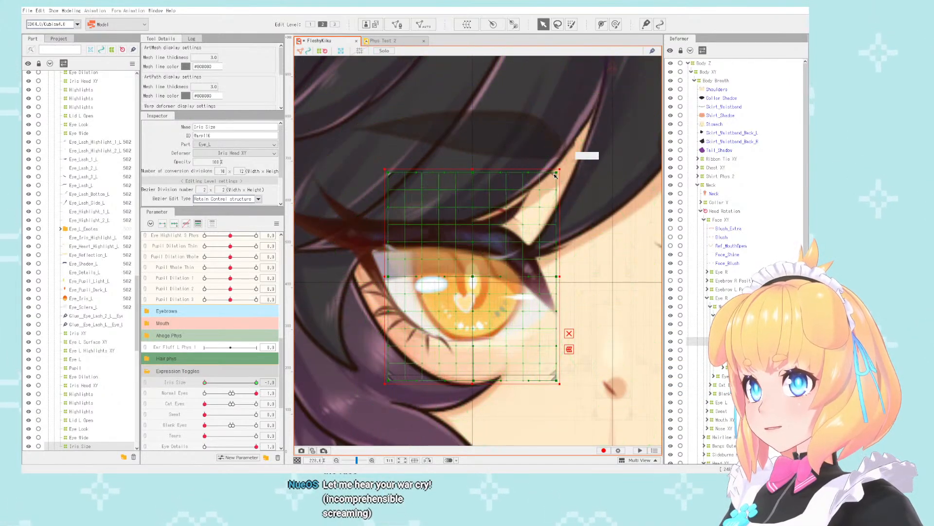
# - Shrink the Iris Size deformer around the guide crossing at the pupil for Iris Size -1.0
pyautogui.moveTo(560, 173); pyautogui.dragTo(531, 205)
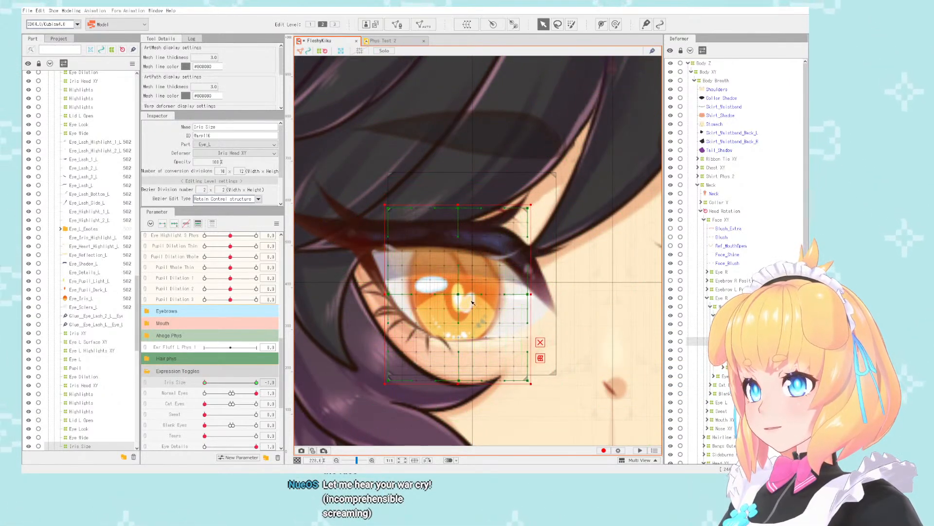
pyautogui.moveTo(382, 386); pyautogui.dragTo(401, 364)
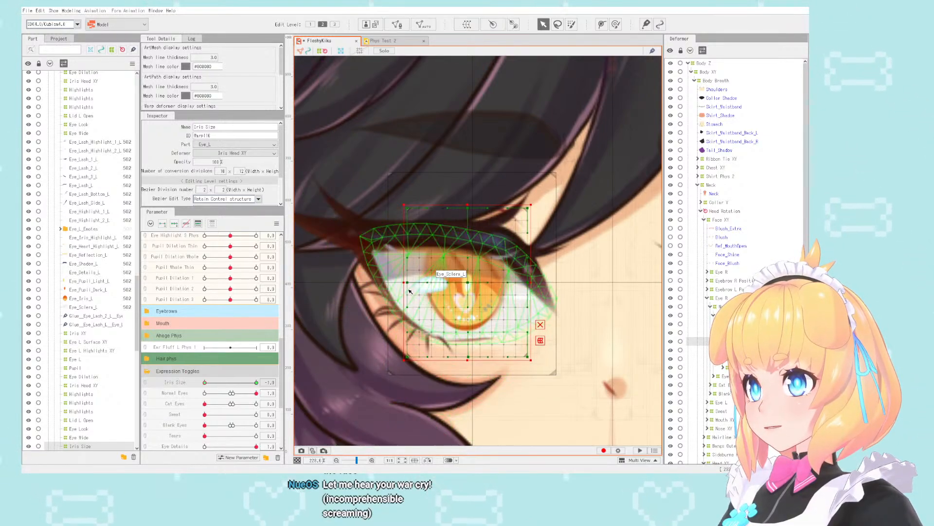
pyautogui.moveTo(403, 284); pyautogui.dragTo(472, 287)
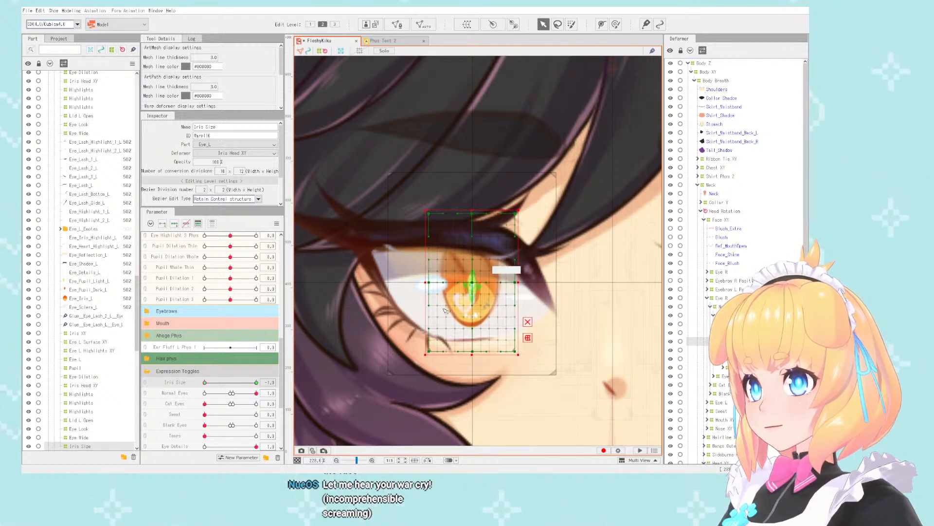
pyautogui.moveTo(205, 382)
pyautogui.mouseDown()
pyautogui.moveTo(258, 381)
pyautogui.moveTo(153, 379)
pyautogui.moveTo(256, 380)
pyautogui.moveTo(161, 378)
pyautogui.moveTo(205, 385)
pyautogui.mouseUp()
# - Combine the Eyeball X and Eyeball Y parameters and check the shrunken iris while the eye looks down and sideways
pyautogui.scroll(5, 214, 336)
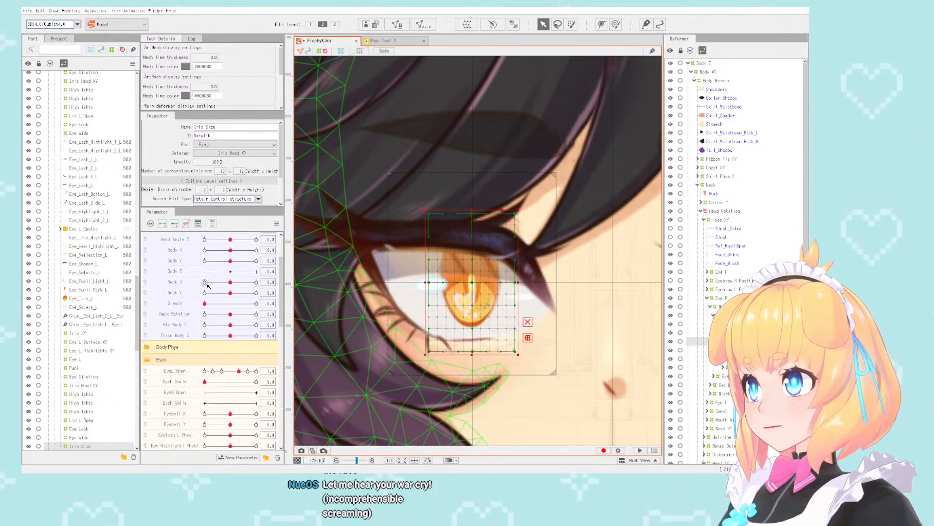
pyautogui.scroll(3, 167, 293)
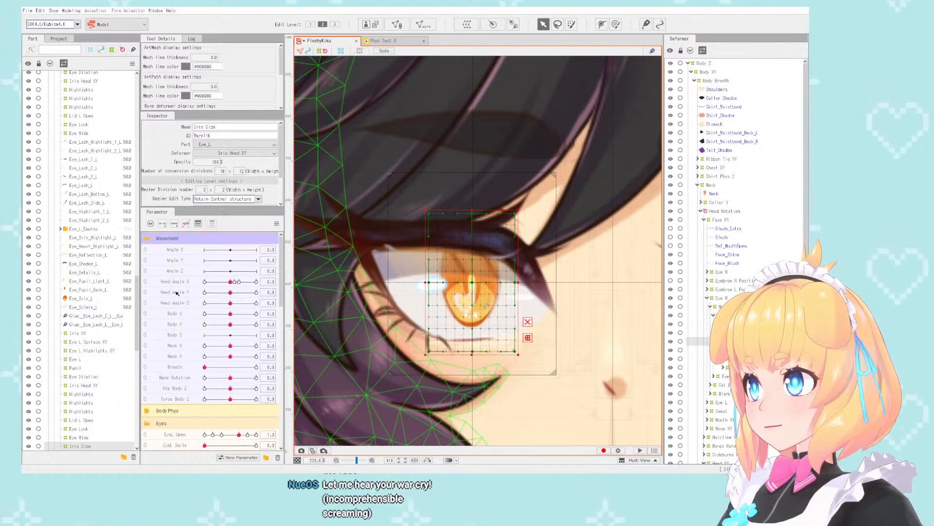
pyautogui.scroll(-9, 176, 293)
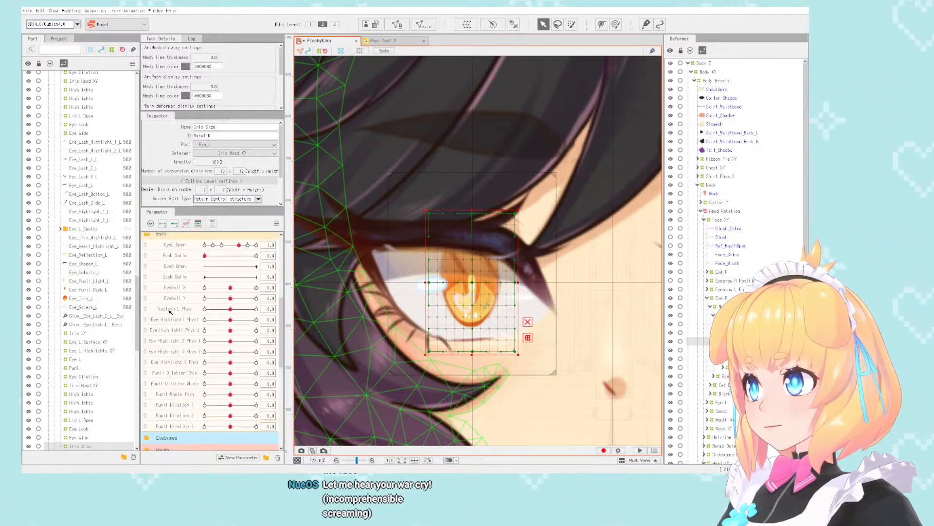
pyautogui.click(145, 288)
pyautogui.moveTo(230, 300); pyautogui.dragTo(260, 332)
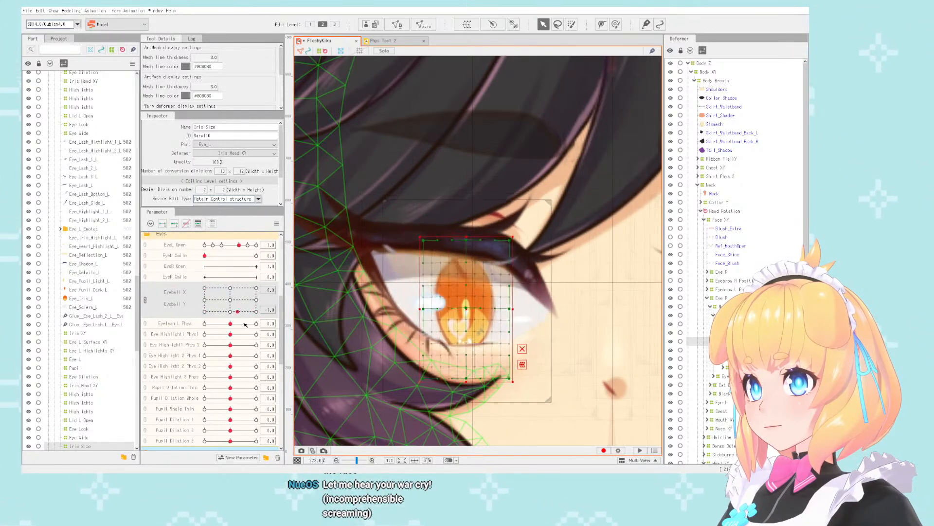
pyautogui.scroll(-4, 393, 211)
# - Return Eyeball X and Y to 0 and undo the last narrowing of the Iris Size deformer
pyautogui.moveTo(256, 312); pyautogui.dragTo(239, 302)
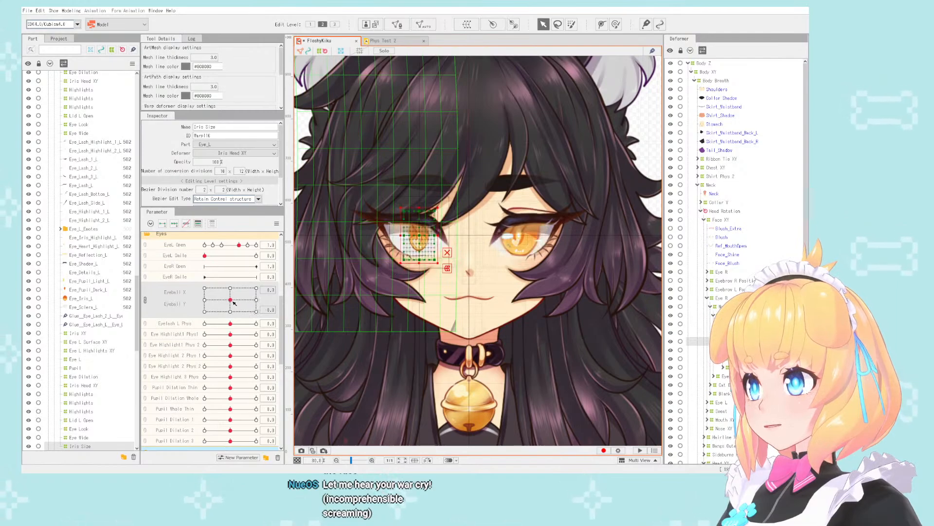
pyautogui.hotkey('ctrl', 'z')
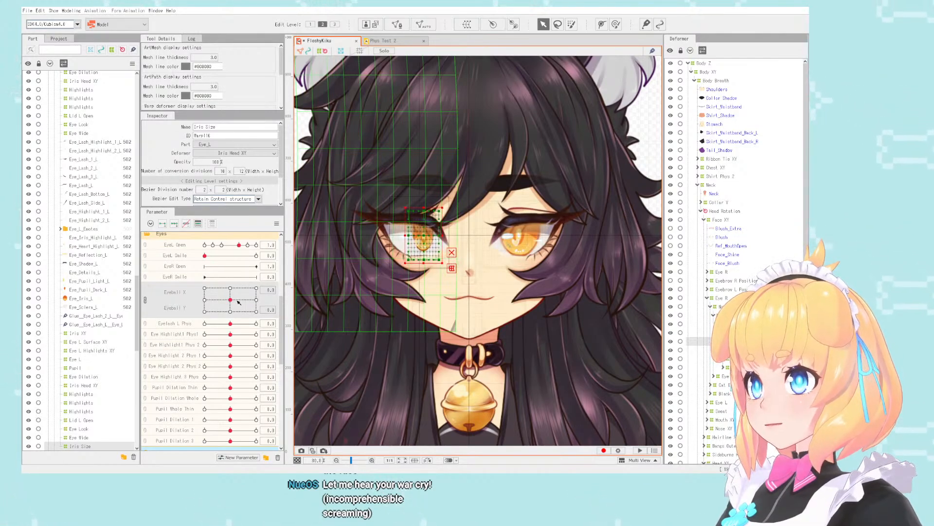
pyautogui.moveTo(239, 303)
pyautogui.mouseDown()
pyautogui.moveTo(180, 317)
pyautogui.moveTo(241, 329)
pyautogui.moveTo(230, 301)
pyautogui.mouseUp()
pyautogui.scroll(4, 374, 242)
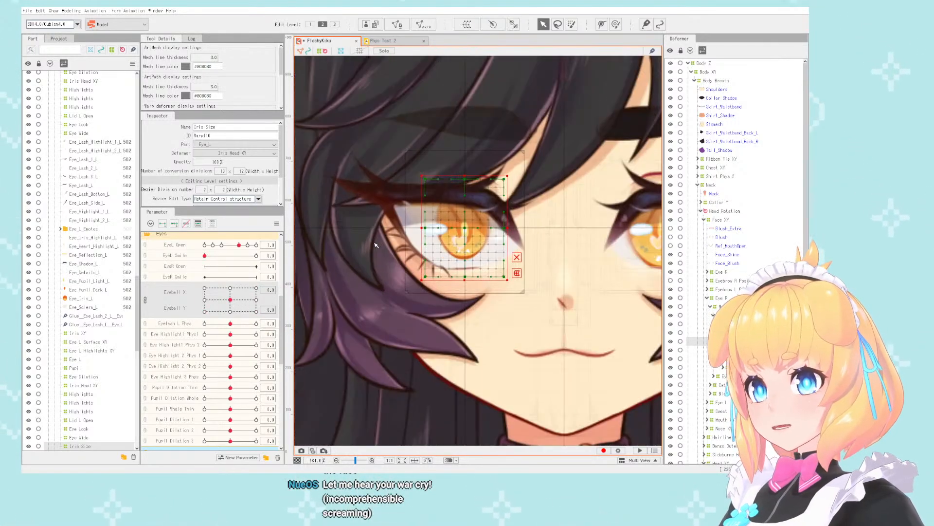
pyautogui.scroll(1, 426, 238)
pyautogui.scroll(-3, 438, 239)
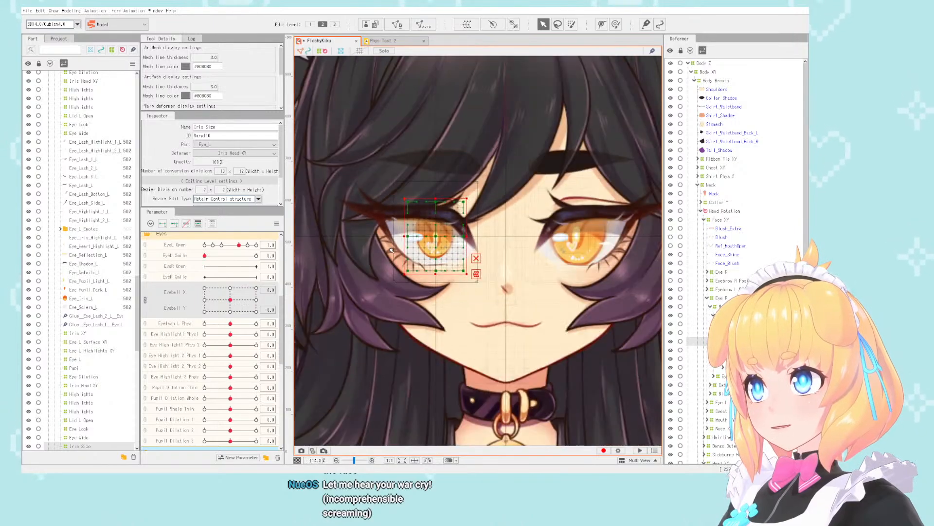
# - Add a vertical guide line through the pupil centre of the other eye
pyautogui.scroll(2, 593, 238)
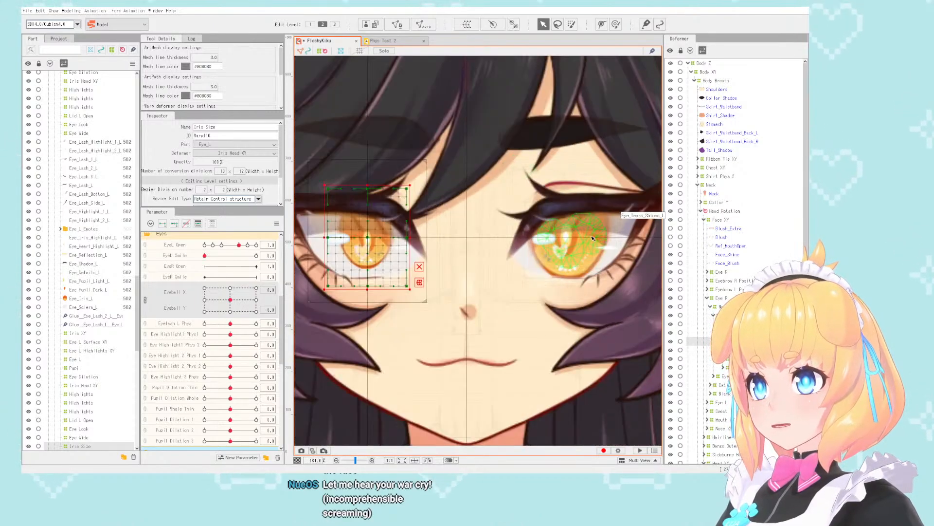
pyautogui.rightClick(567, 237)
pyautogui.moveTo(633, 331)
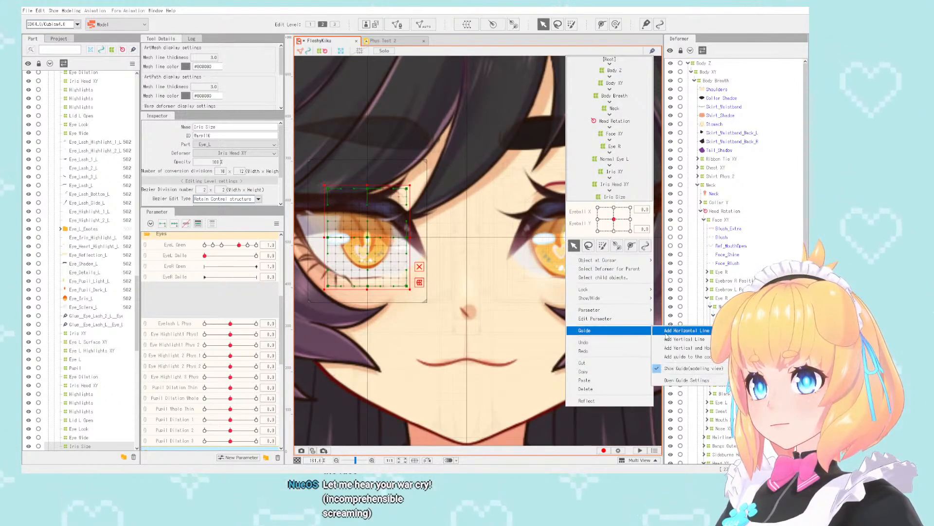
pyautogui.click(667, 334)
pyautogui.scroll(-2, 476, 286)
pyautogui.scroll(3, 534, 256)
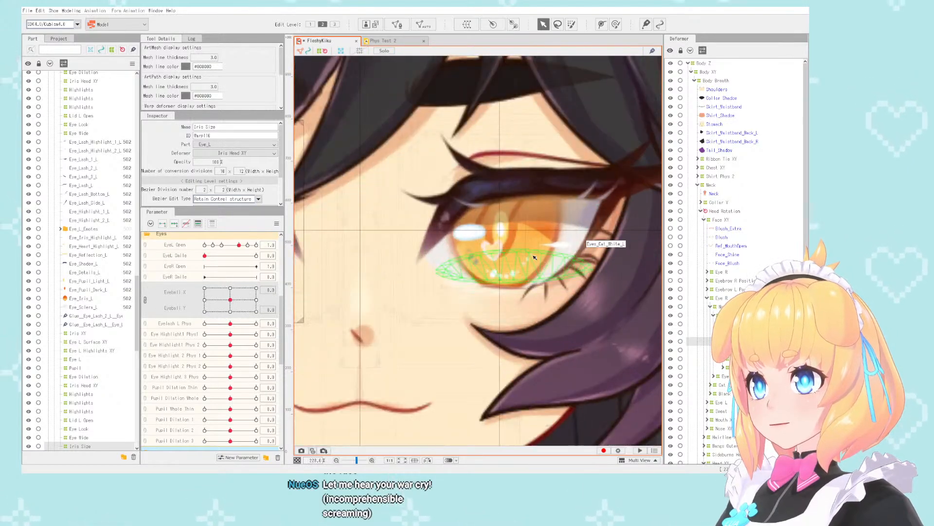
# - Select the Eye_Tears_Shines_L mesh on the other eye and inspect the Kira Eyes deformer in its deformer hierarchy
pyautogui.click(533, 248)
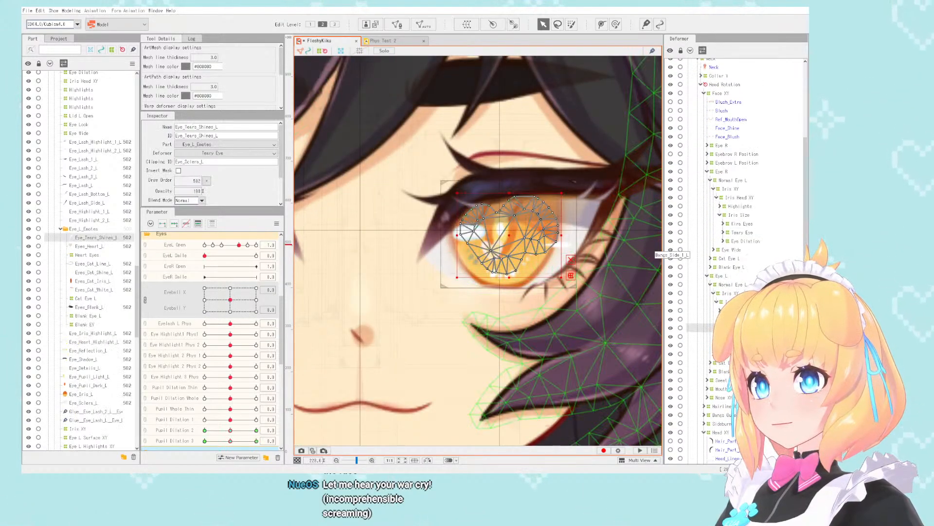
pyautogui.click(739, 310)
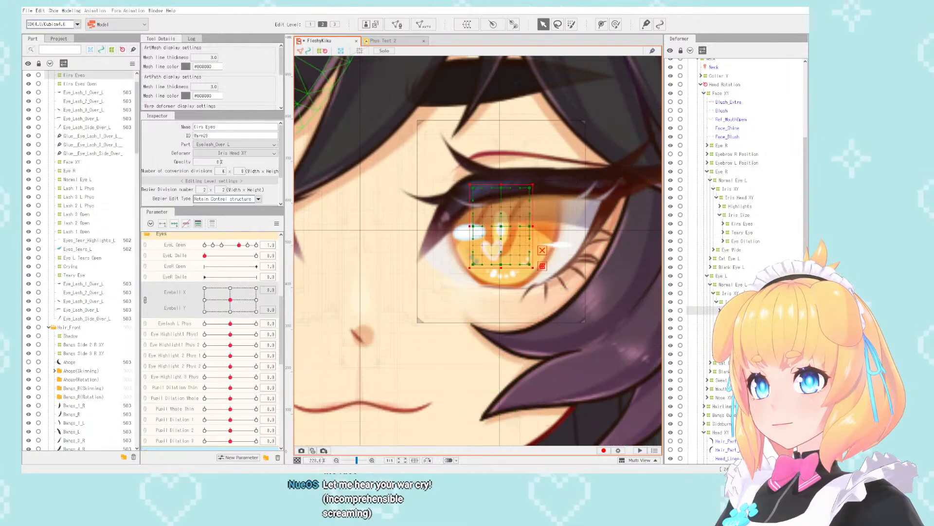
pyautogui.scroll(-3, 608, 284)
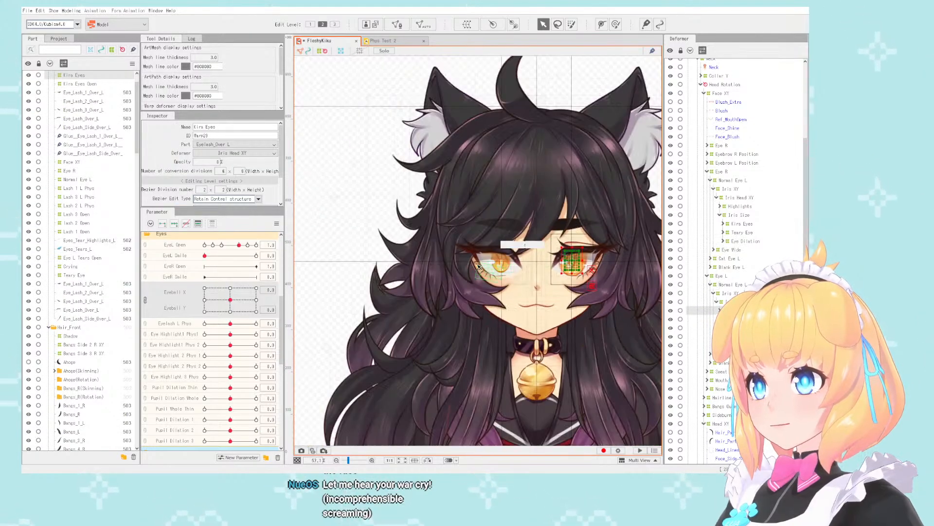
# - Locate the first eye's highlight and tear-shine meshes in the hierarchy and select the Highlights warp deformer under Iris Head XY
pyautogui.scroll(3, 465, 242)
pyautogui.click(465, 242)
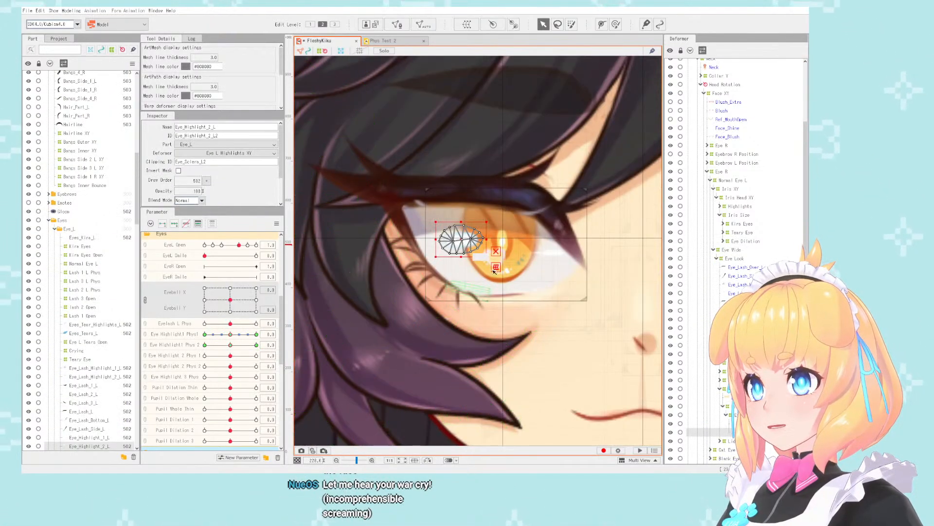
pyautogui.scroll(-3, 239, 339)
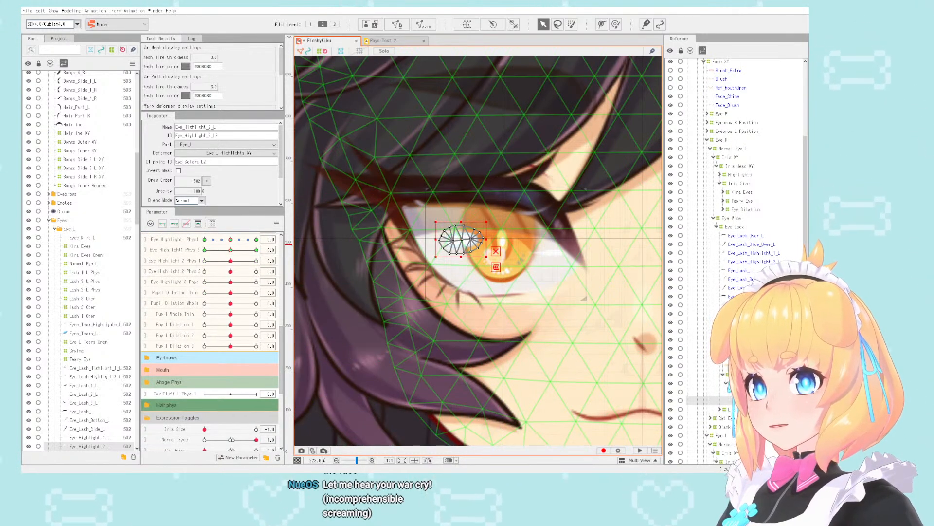
pyautogui.click(724, 377)
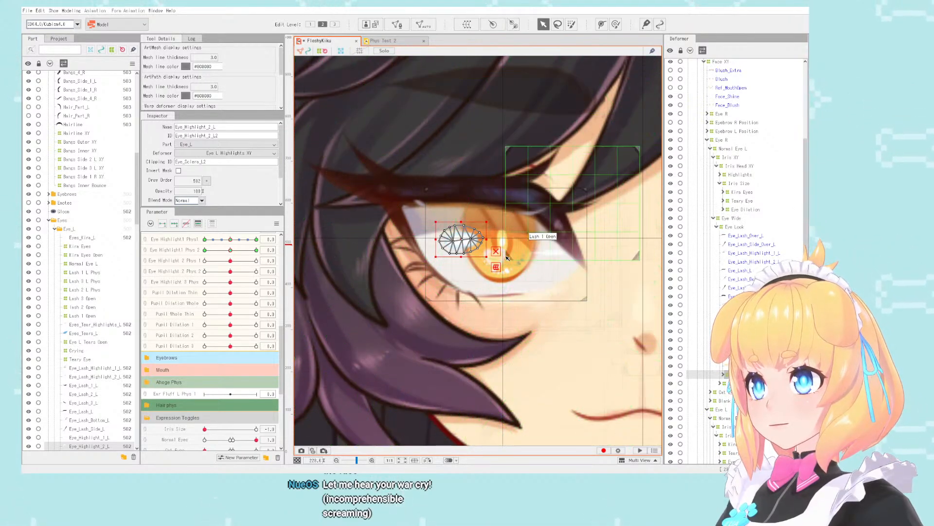
pyautogui.click(529, 244)
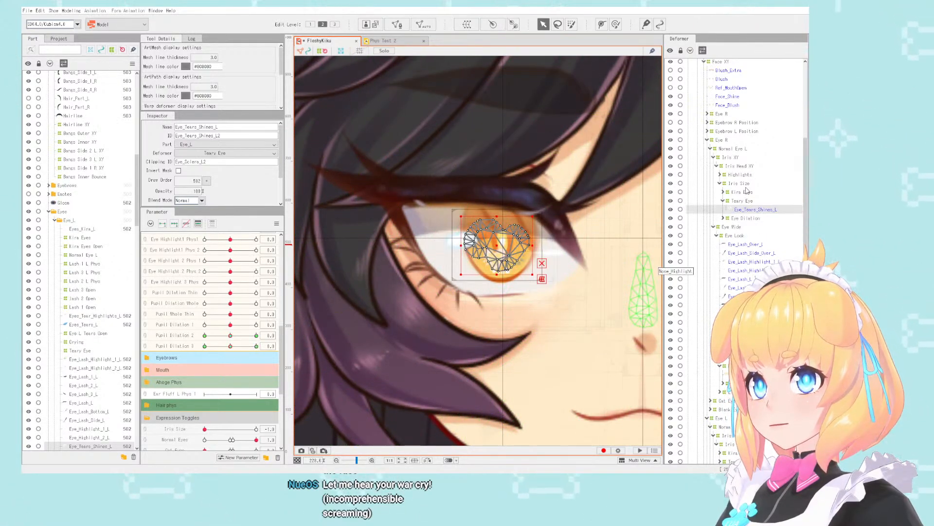
pyautogui.scroll(-2, 395, 236)
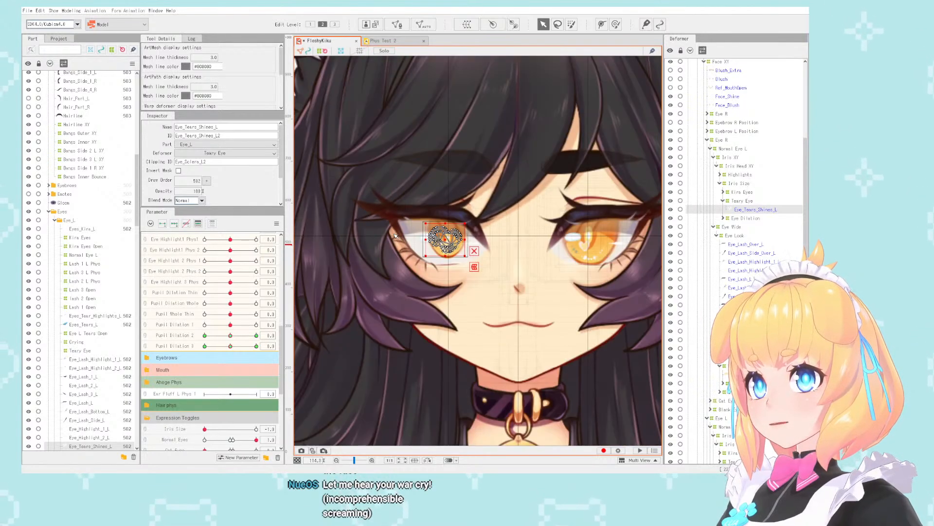
pyautogui.click(736, 175)
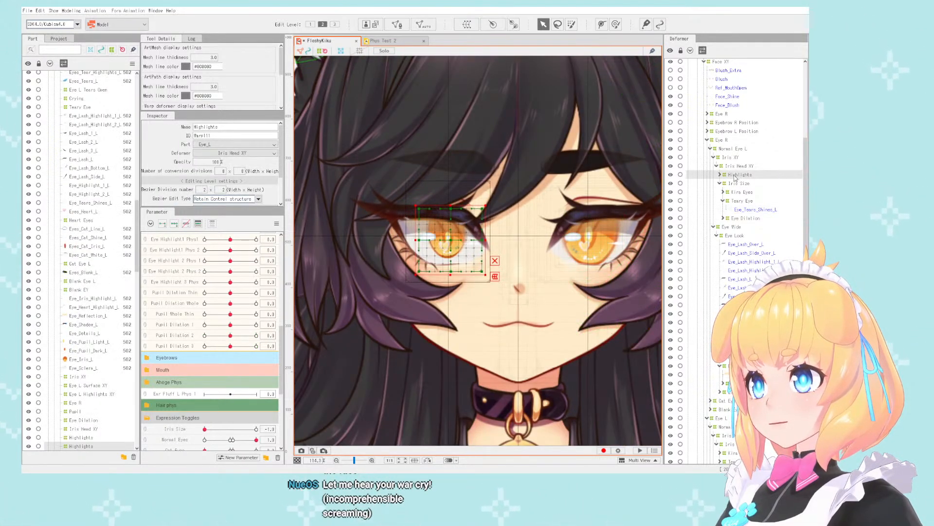
# - Set Iris Size to 0 and nest the first eye's Highlights deformer under its Iris Size deformer
pyautogui.scroll(3, 431, 234)
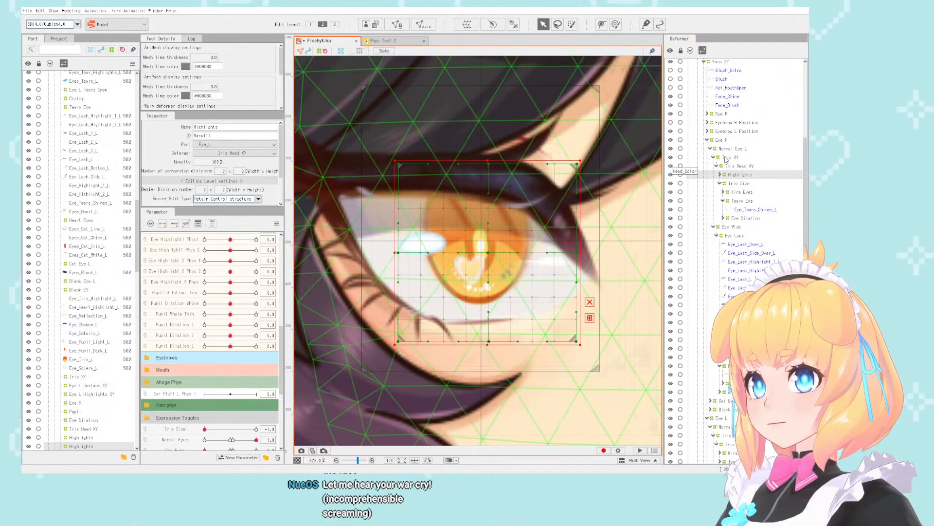
pyautogui.click(720, 174)
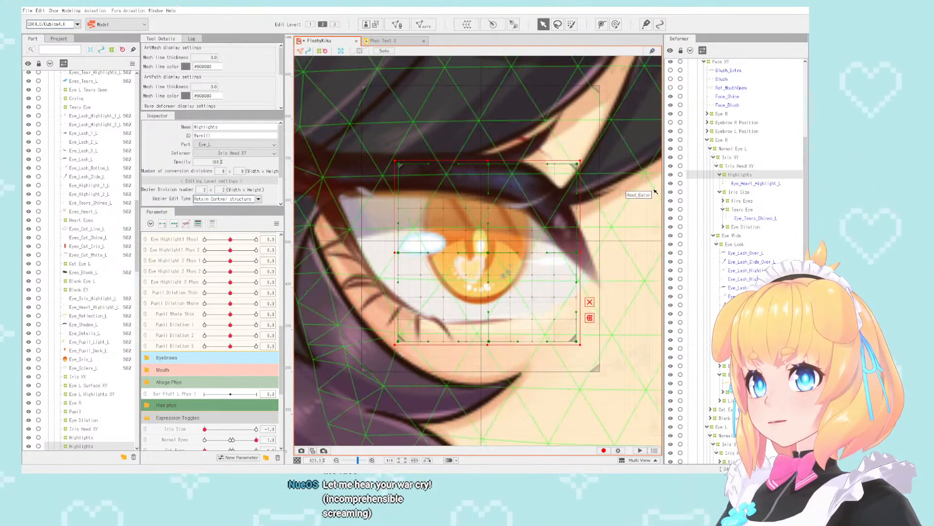
pyautogui.moveTo(215, 433); pyautogui.dragTo(257, 430)
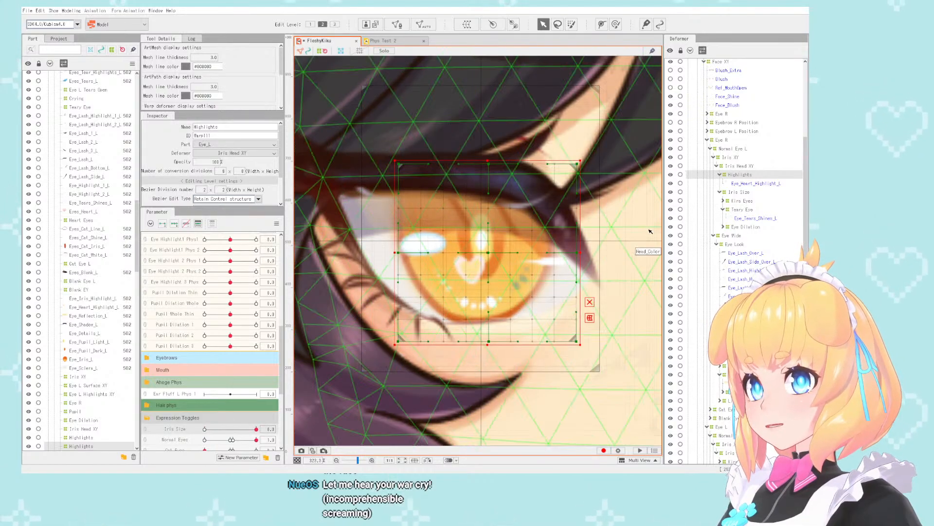
pyautogui.moveTo(741, 179); pyautogui.dragTo(742, 196)
pyautogui.scroll(-4, 488, 280)
pyautogui.scroll(3, 435, 281)
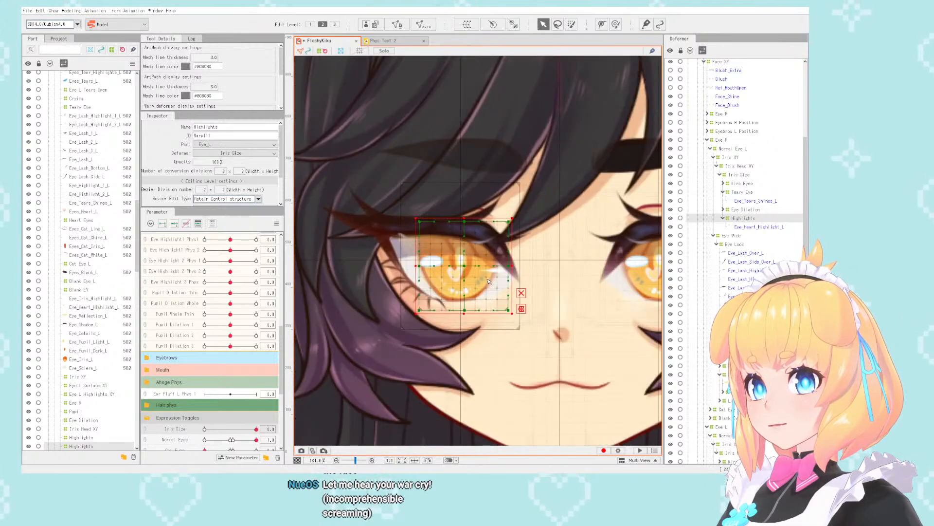
# - Set Iris Size to -1 and check how the first eye's highlights follow the shrunken iris
pyautogui.moveTo(247, 430); pyautogui.dragTo(195, 426)
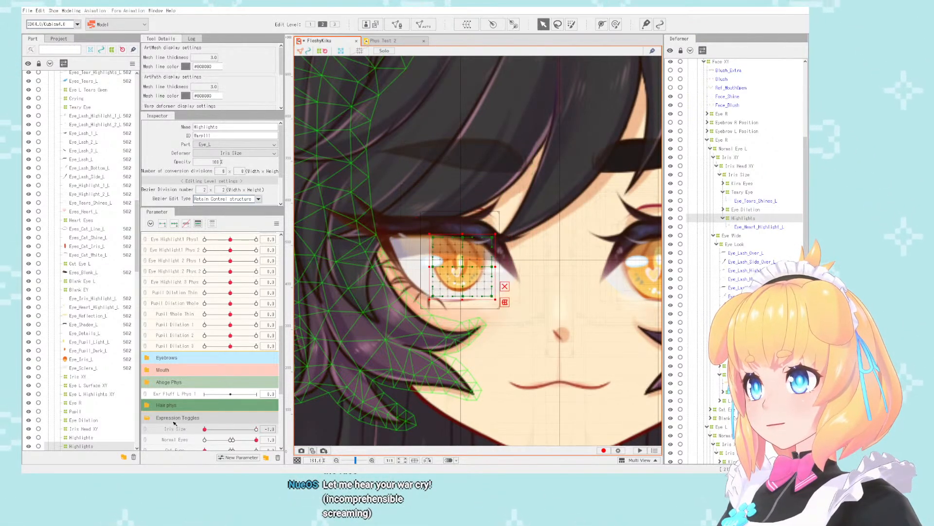
pyautogui.scroll(-2, 333, 197)
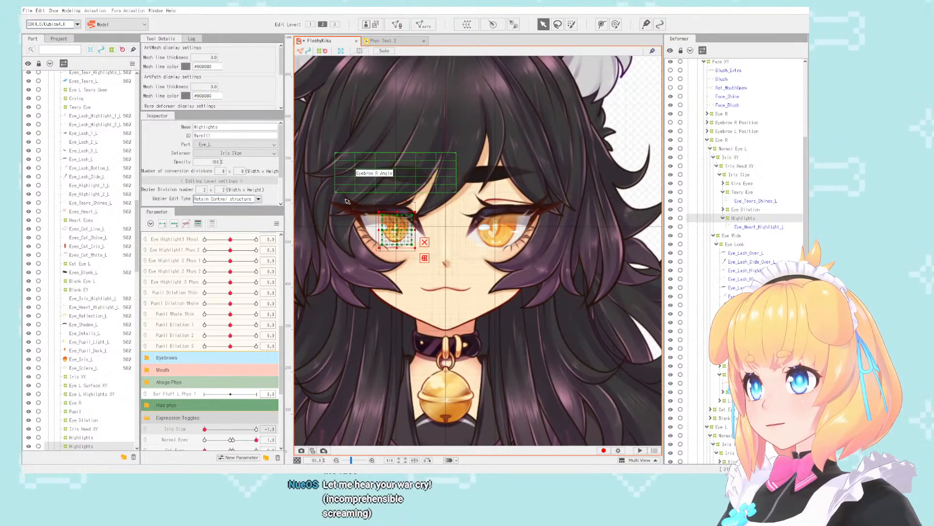
pyautogui.scroll(5, 380, 209)
pyautogui.scroll(-4, 448, 286)
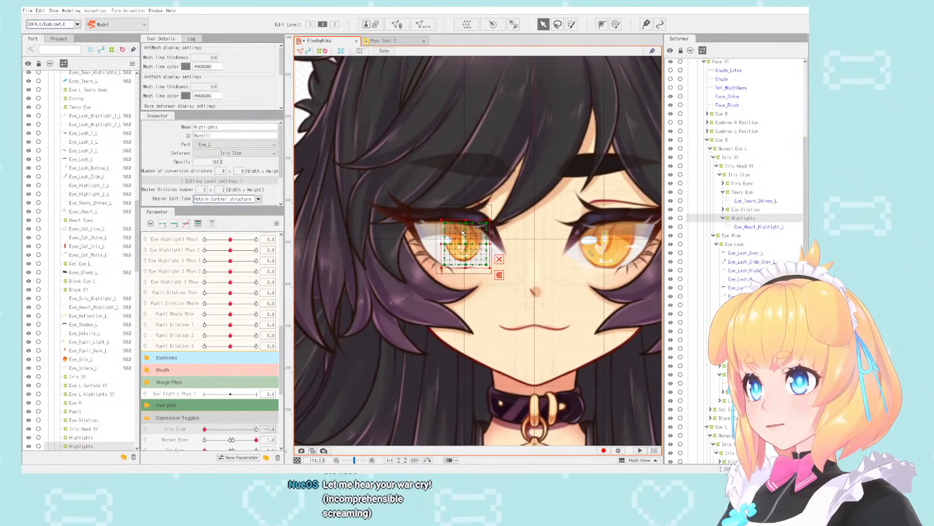
pyautogui.scroll(3, 438, 295)
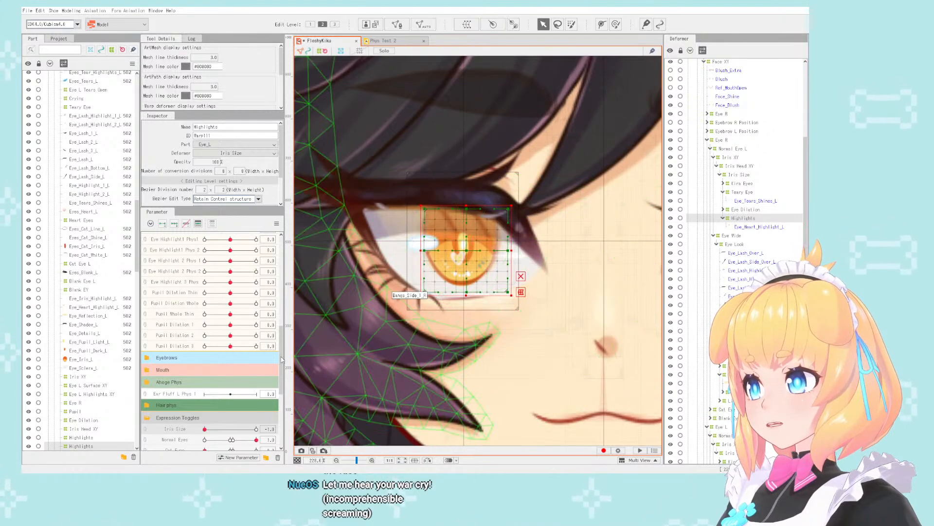
pyautogui.scroll(2, 447, 254)
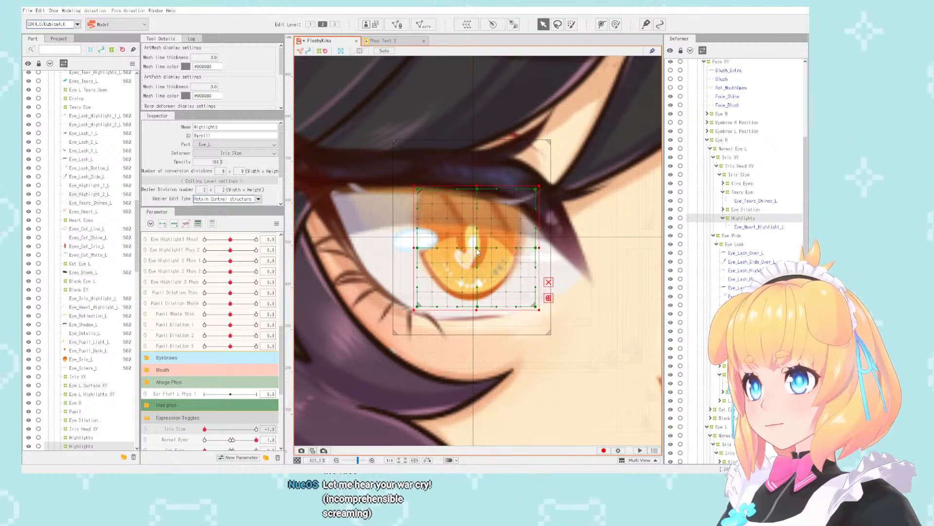
# - Select the first eye's Iris Size deformer and nudge it slightly upward at Iris Size -1
pyautogui.click(739, 175)
pyautogui.moveTo(473, 238); pyautogui.dragTo(473, 235)
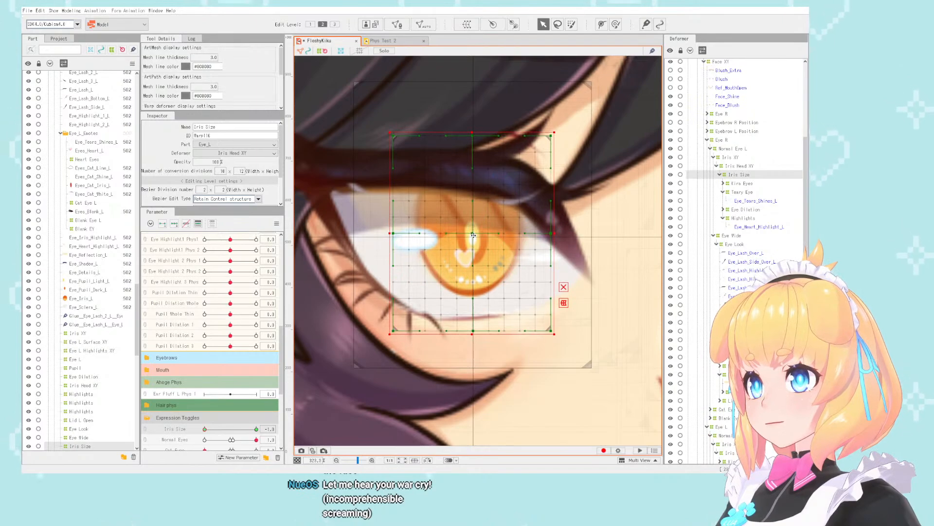
pyautogui.moveTo(205, 431)
pyautogui.mouseDown()
pyautogui.moveTo(257, 430)
pyautogui.moveTo(201, 431)
pyautogui.mouseUp()
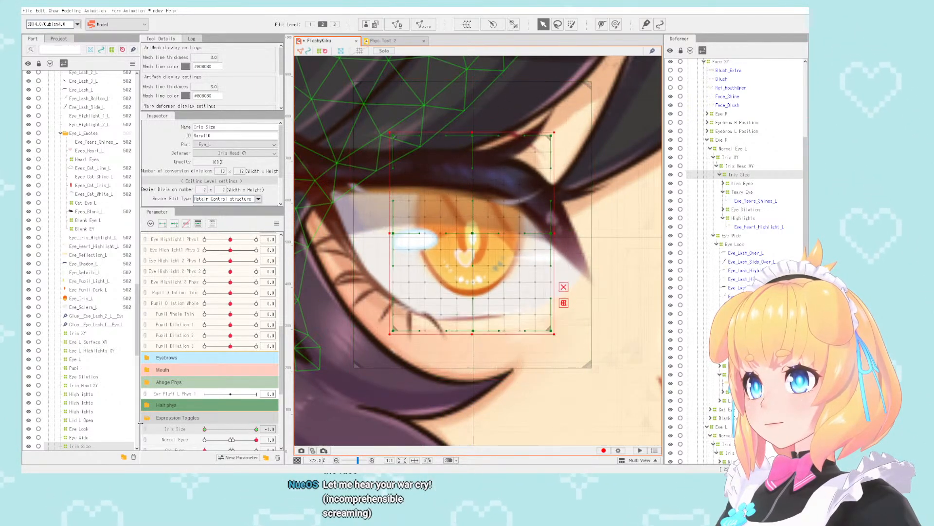
pyautogui.scroll(-3, 349, 254)
pyautogui.scroll(-2, 353, 254)
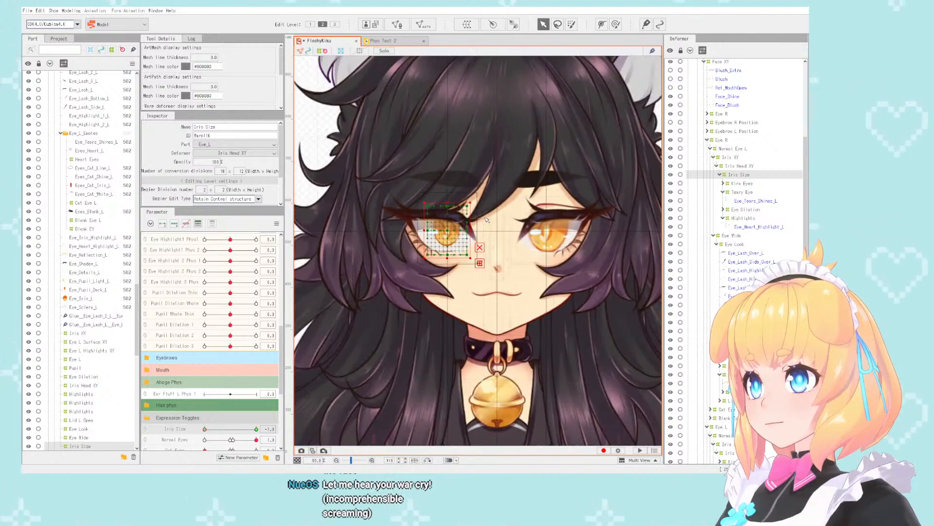
pyautogui.scroll(4, 448, 252)
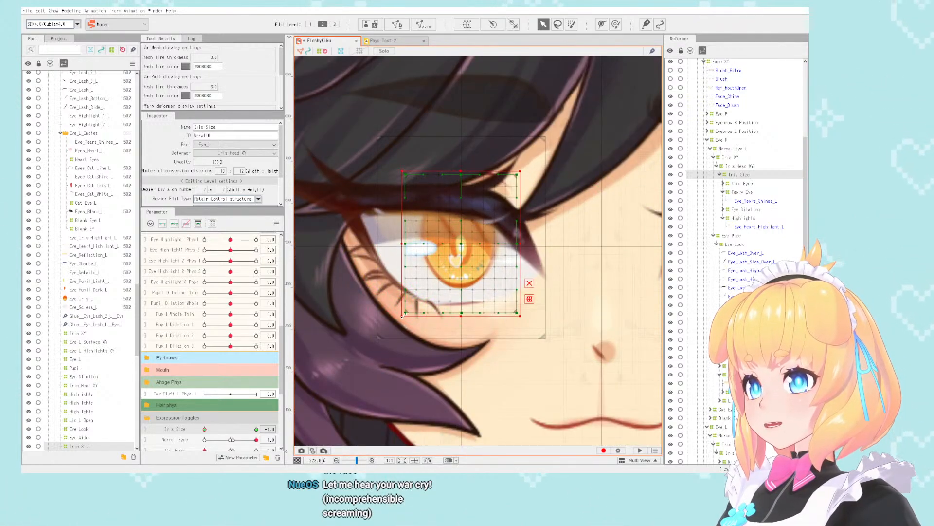
# - Scale the Iris Size deformer down further and recentre it on the guide lines crossing the pupil
pyautogui.moveTo(402, 315); pyautogui.dragTo(432, 295)
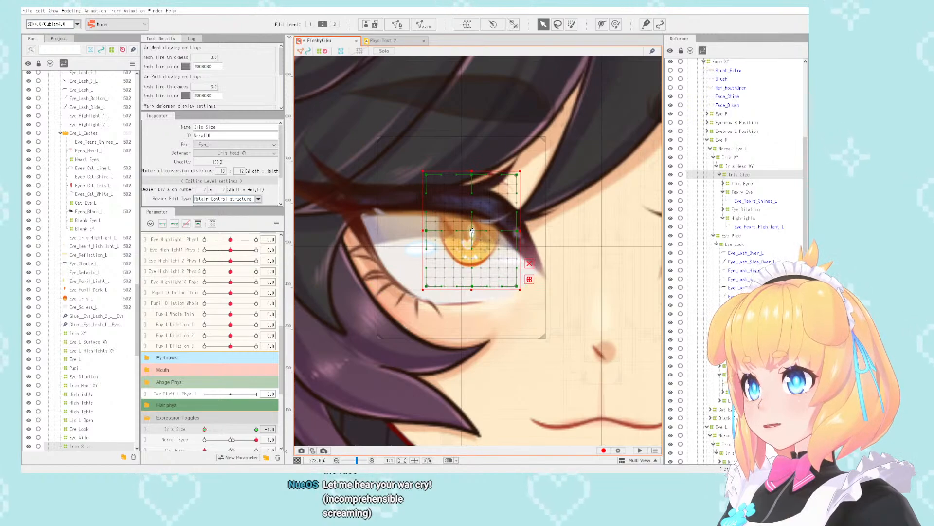
pyautogui.moveTo(472, 230); pyautogui.dragTo(463, 243)
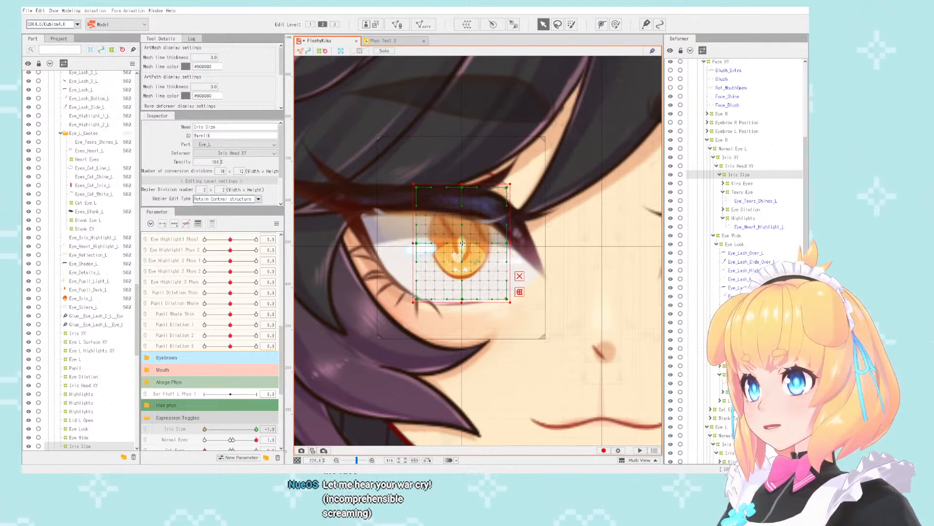
pyautogui.scroll(6, 462, 243)
pyautogui.moveTo(455, 245); pyautogui.dragTo(455, 250)
pyautogui.scroll(-9, 455, 249)
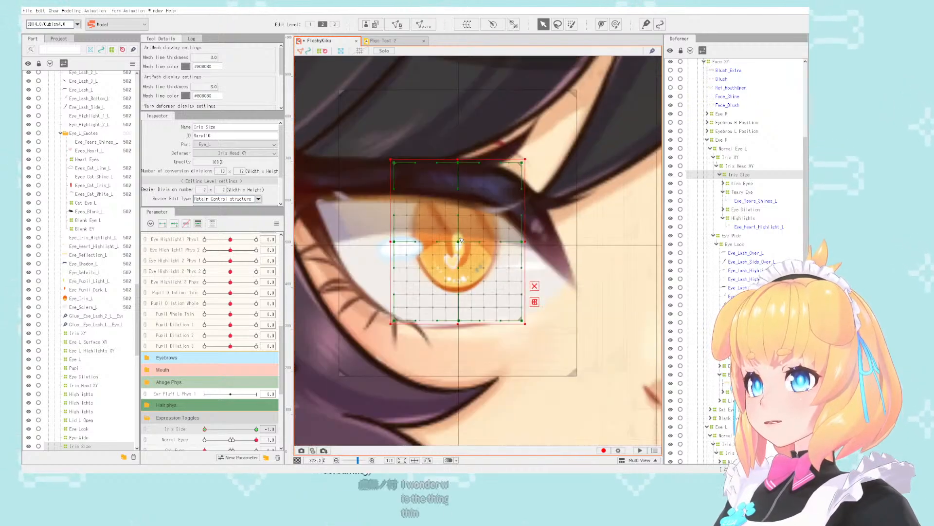
pyautogui.scroll(4, 471, 240)
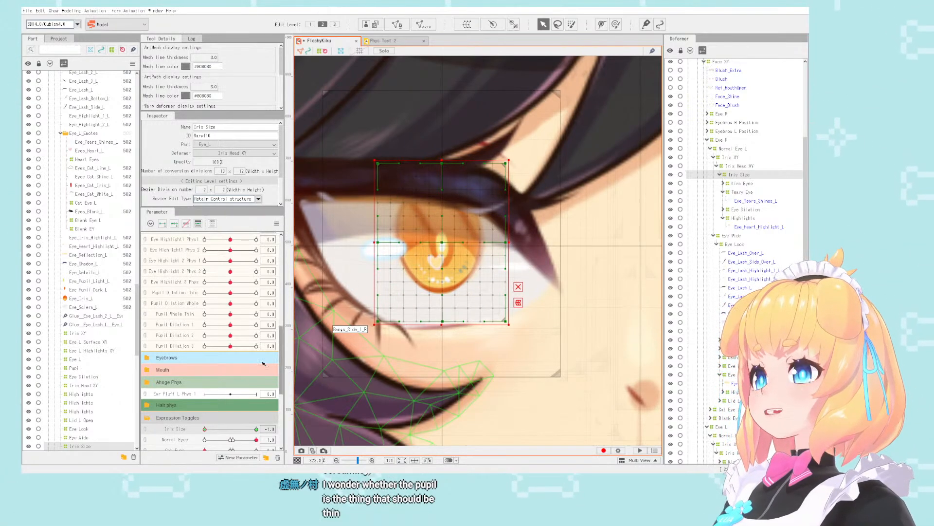
# - Preview the Iris Size change between 0 and -1, deselect the deformer and compare the iris sizes of both eyes
pyautogui.click(257, 429)
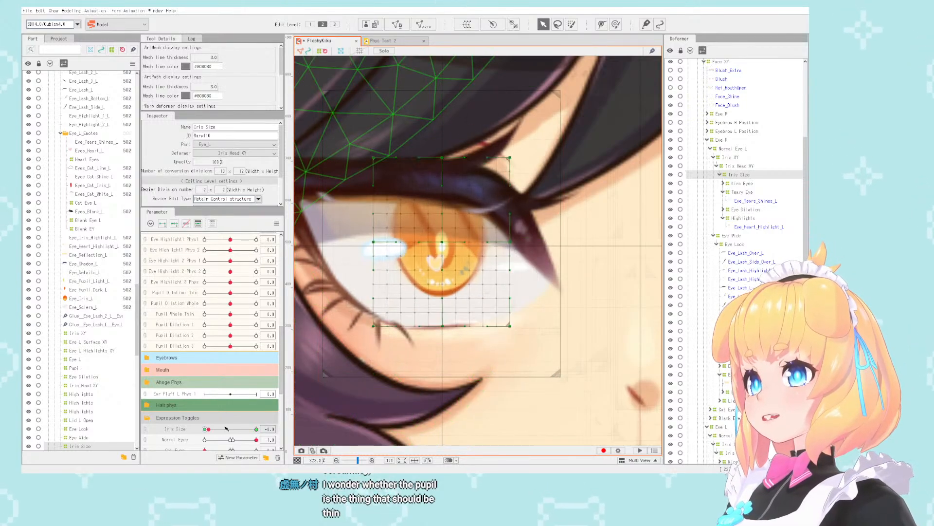
pyautogui.click(205, 429)
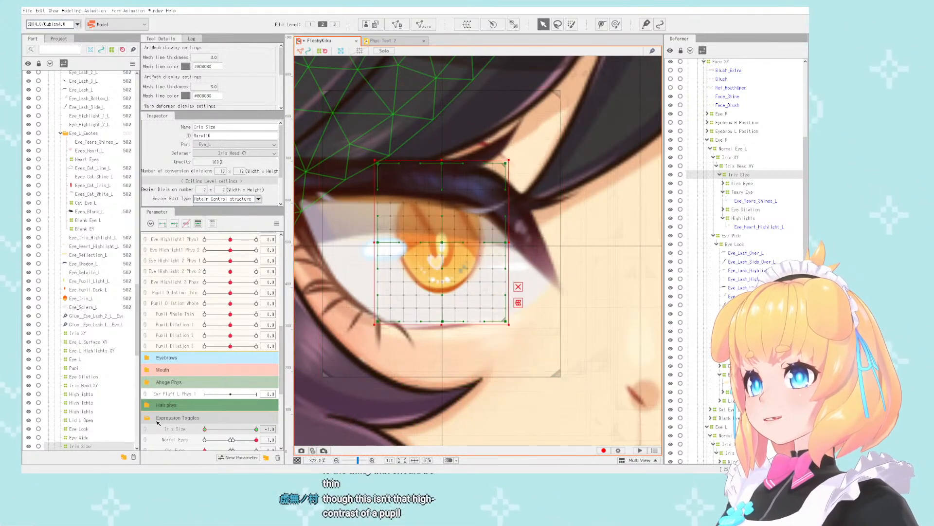
pyautogui.scroll(-6, 416, 191)
pyautogui.click(625, 168)
pyautogui.scroll(5, 437, 235)
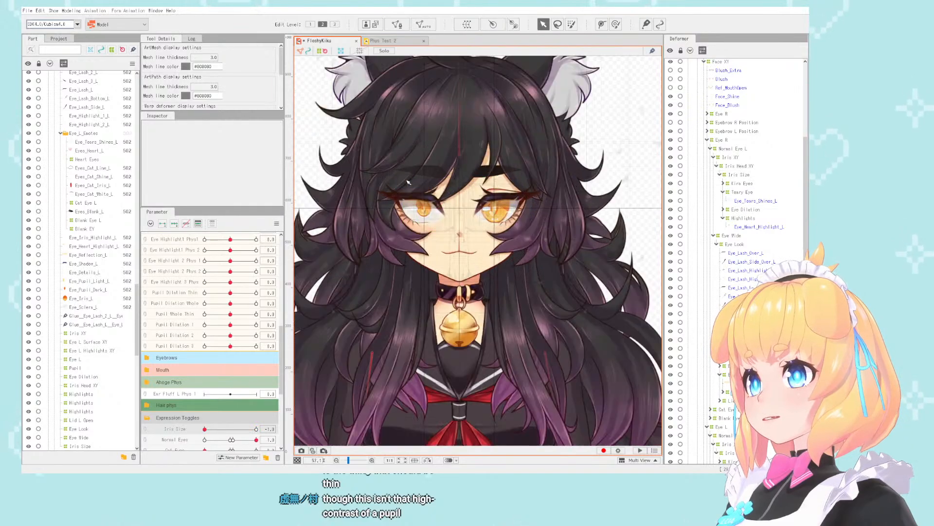
pyautogui.scroll(-4, 438, 236)
pyautogui.scroll(5, 438, 235)
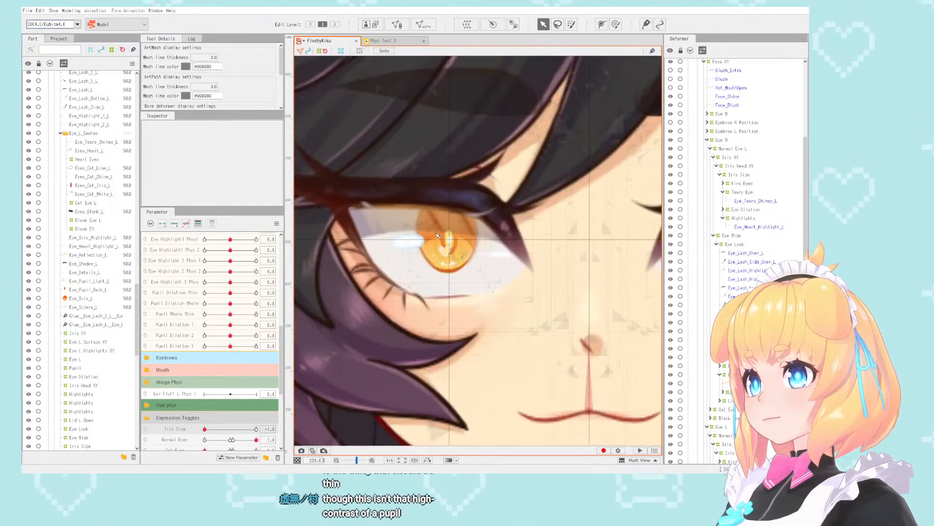
pyautogui.scroll(-5, 421, 239)
pyautogui.scroll(5, 418, 239)
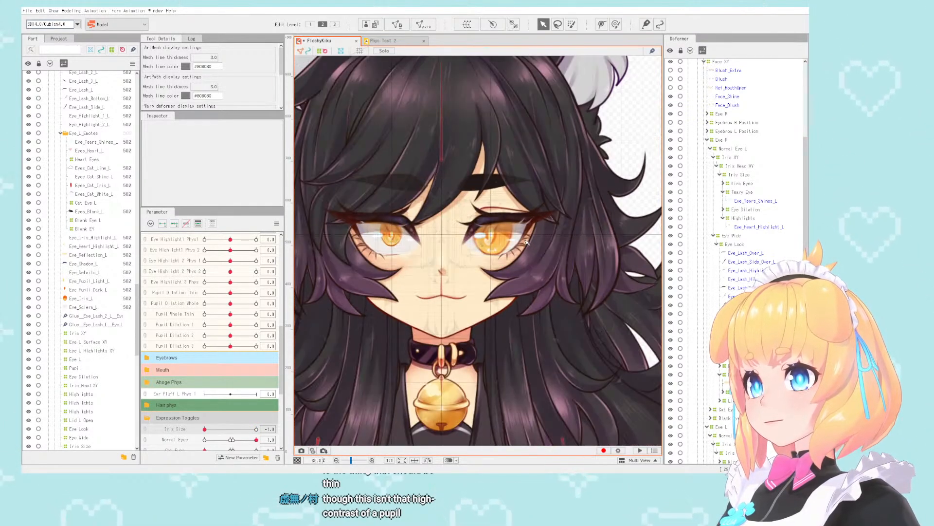
pyautogui.scroll(-2, 504, 237)
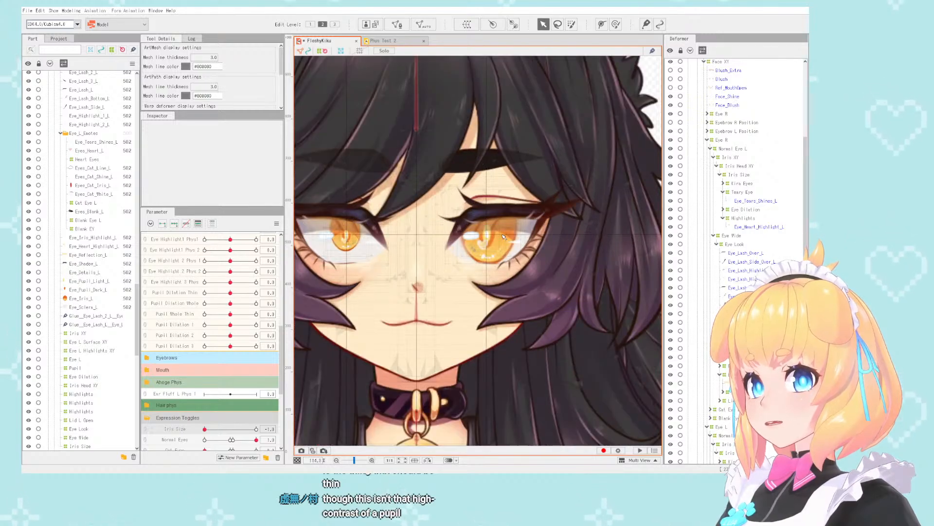
pyautogui.scroll(2, 504, 236)
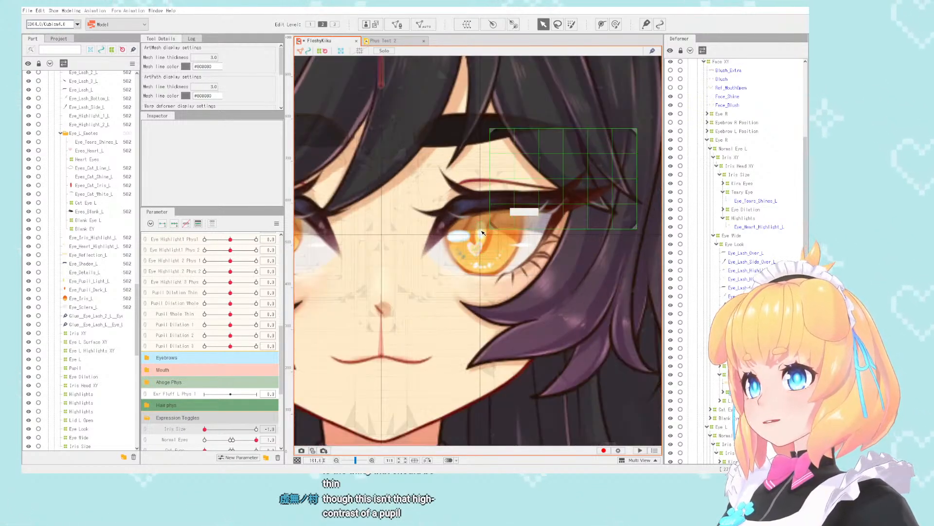
# - Create an Iris Size warp deformer under Iris Head XY enclosing the other eye's Kira Eyes, Teary Eye, Eye Dilation and Highlights deformers
pyautogui.scroll(2, 483, 233)
pyautogui.click(484, 233)
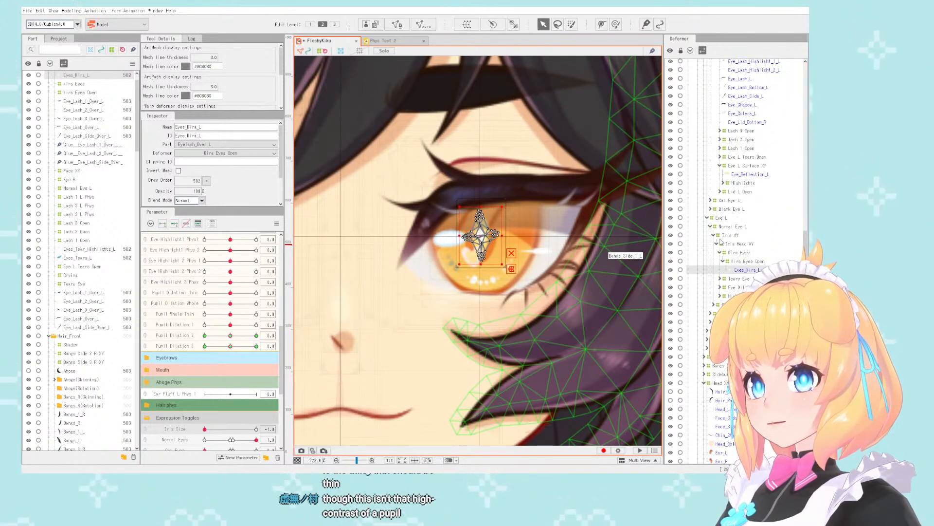
pyautogui.click(720, 252)
pyautogui.keyDown('shift'); pyautogui.click(742, 279); pyautogui.keyUp('shift')
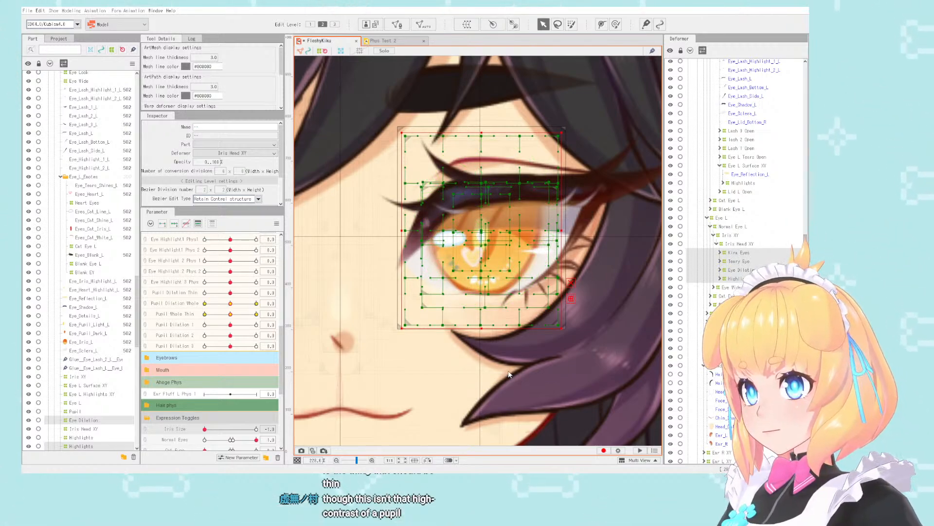
pyautogui.click(241, 170)
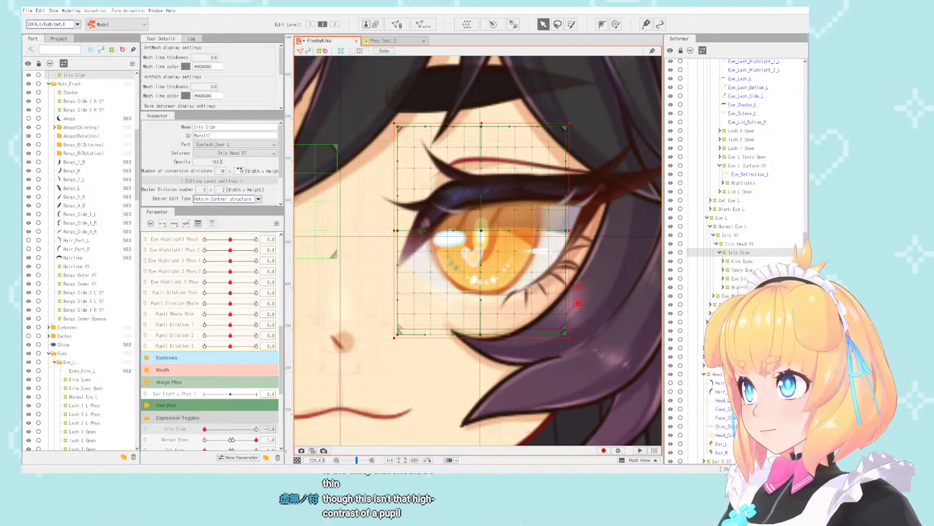
# - Locate the first eye's Iris Size deformer through its Heart Eyes deformer and check its conversion divisions
pyautogui.scroll(-4, 555, 224)
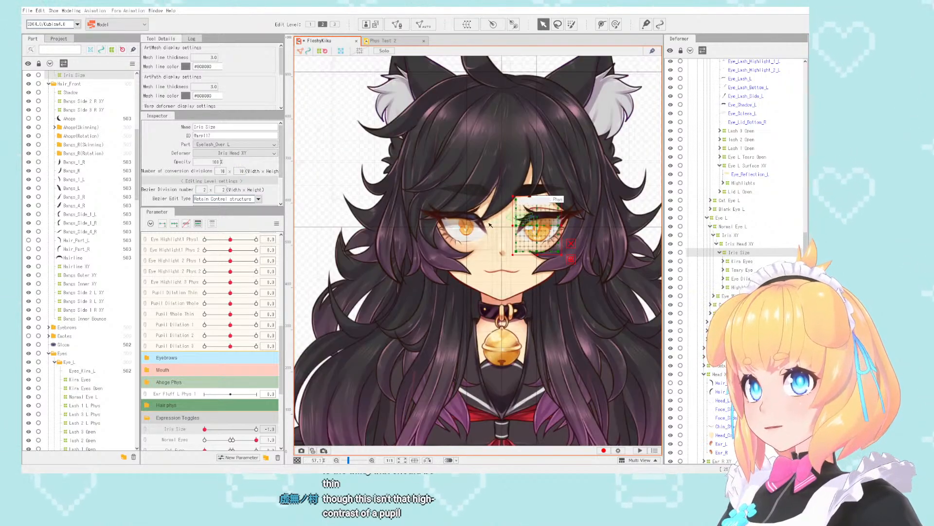
pyautogui.scroll(2, 425, 227)
pyautogui.click(504, 234)
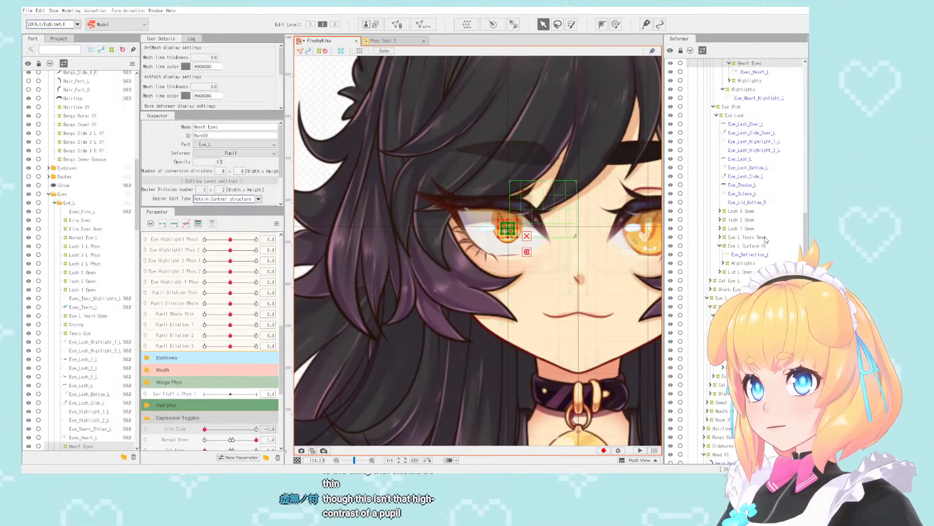
pyautogui.scroll(2, 773, 123)
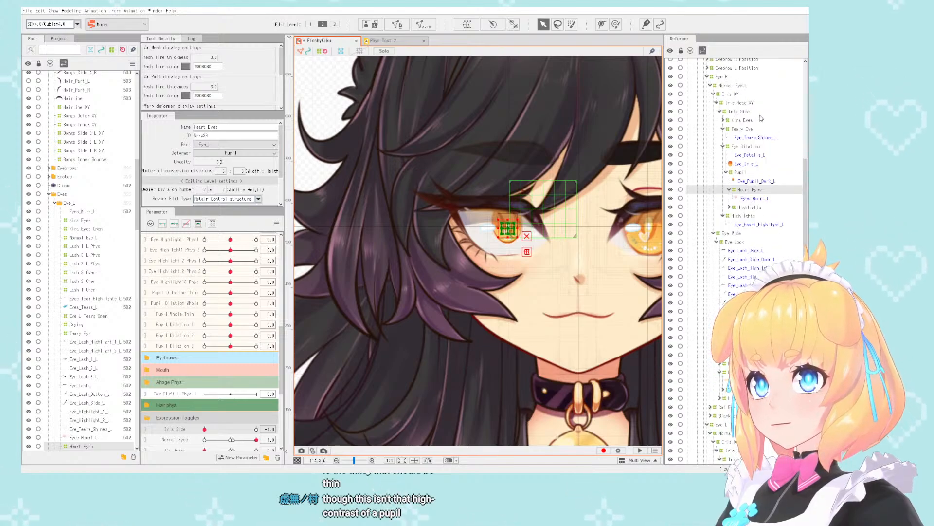
pyautogui.click(744, 111)
pyautogui.scroll(-2, 476, 222)
pyautogui.scroll(3, 563, 234)
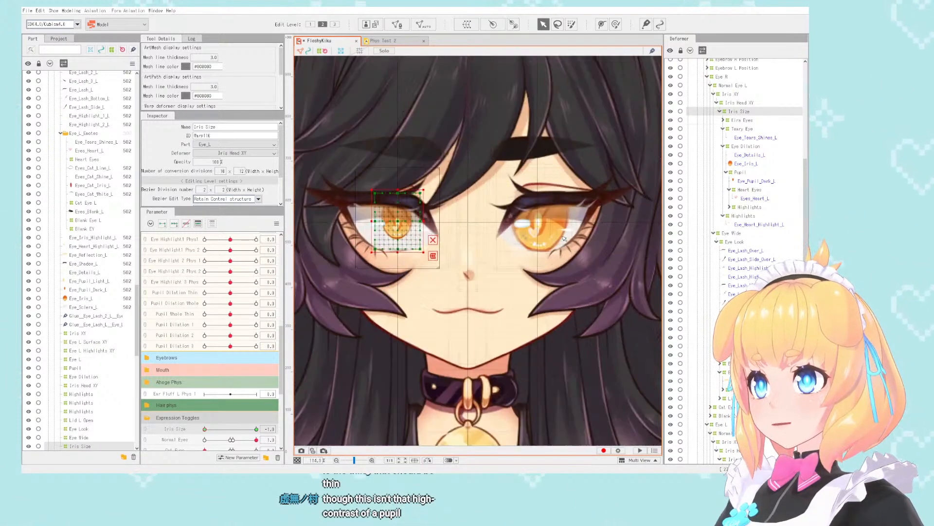
# - Select the other eye's Iris Size deformer and match its conversion division height to the first eye's deformer
pyautogui.click(546, 227)
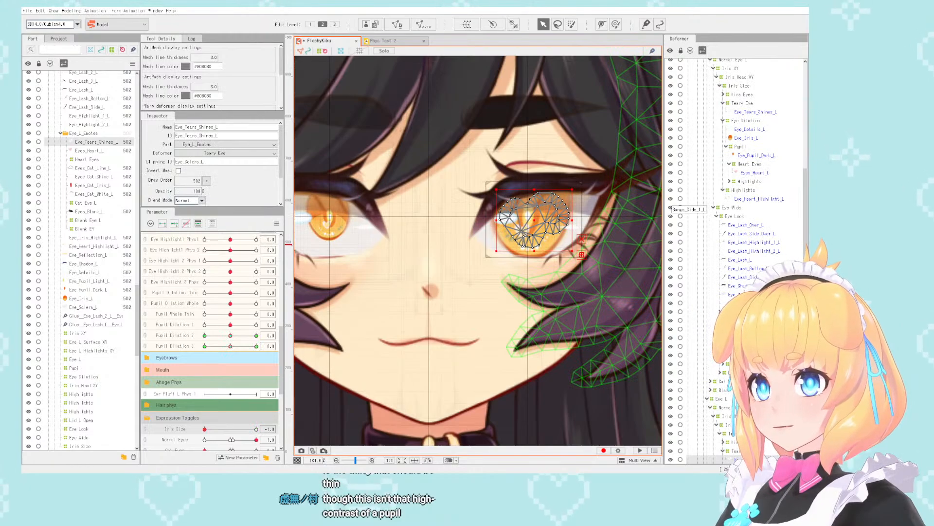
pyautogui.scroll(-5, 701, 333)
pyautogui.click(734, 306)
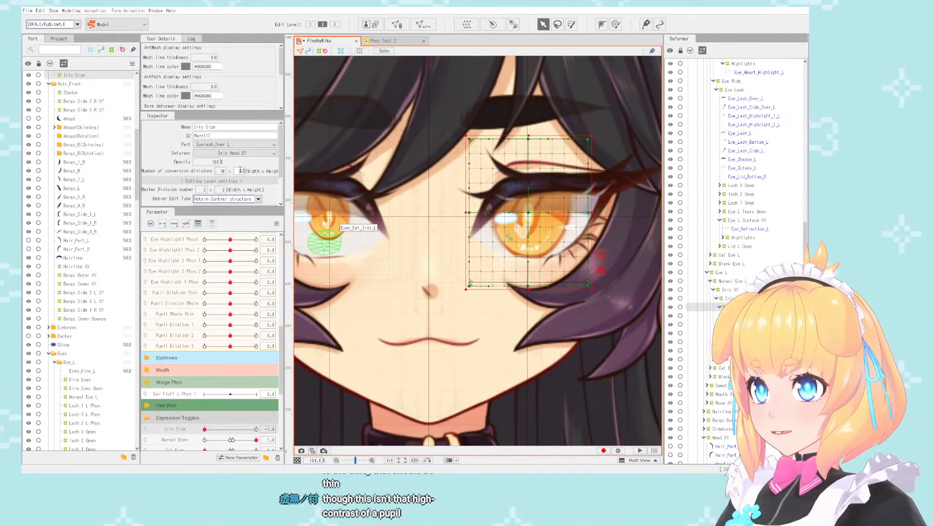
pyautogui.press('Return')
# - Select the first eye's Iris Size deformer through its Eye_Tears_Shines_L mesh and add a horizontal guide at the deformer's lower edge
pyautogui.scroll(2, 519, 236)
pyautogui.scroll(-2, 558, 224)
pyautogui.moveTo(558, 224); pyautogui.dragTo(500, 235)
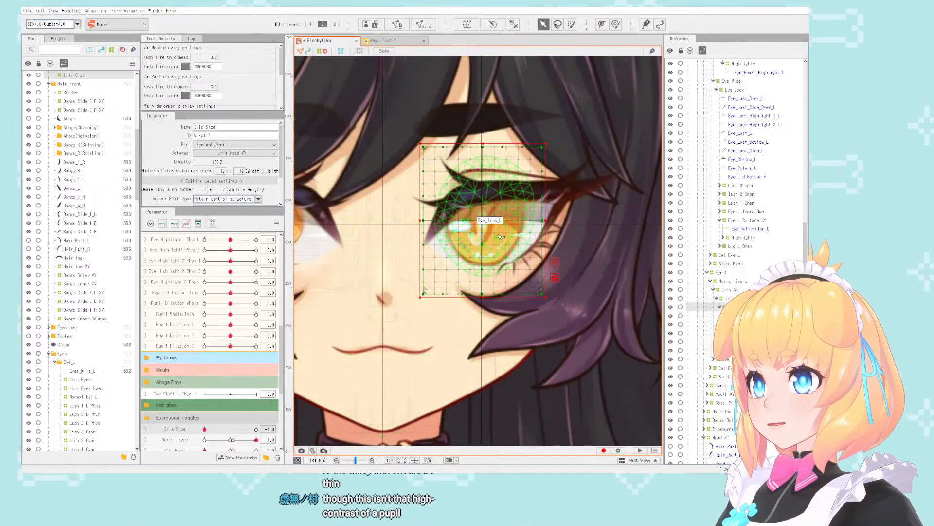
pyautogui.scroll(-2, 545, 243)
pyautogui.scroll(3, 418, 247)
pyautogui.click(412, 202)
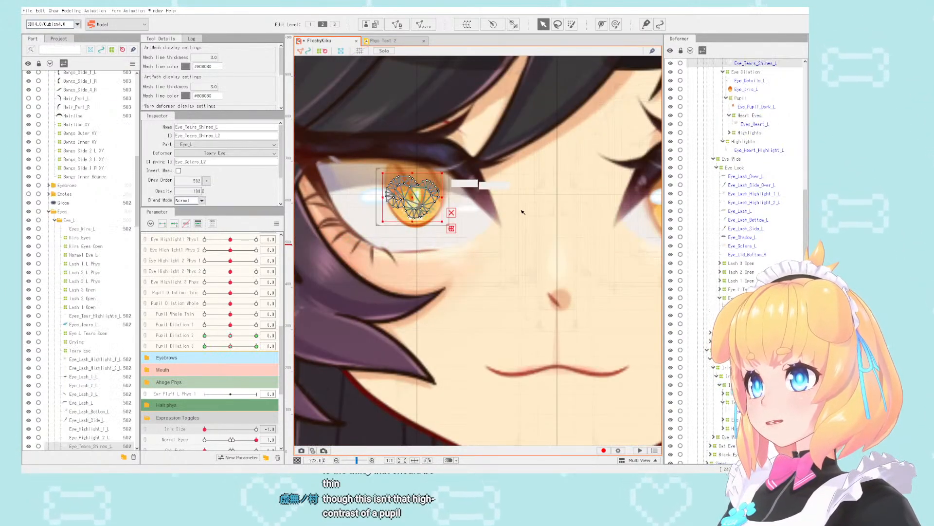
pyautogui.scroll(3, 778, 215)
pyautogui.click(747, 101)
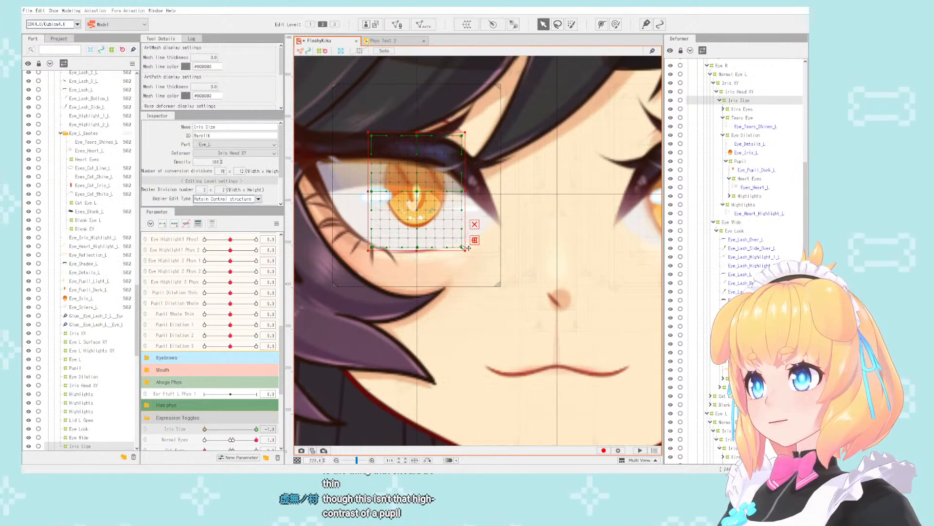
pyautogui.scroll(6, 466, 248)
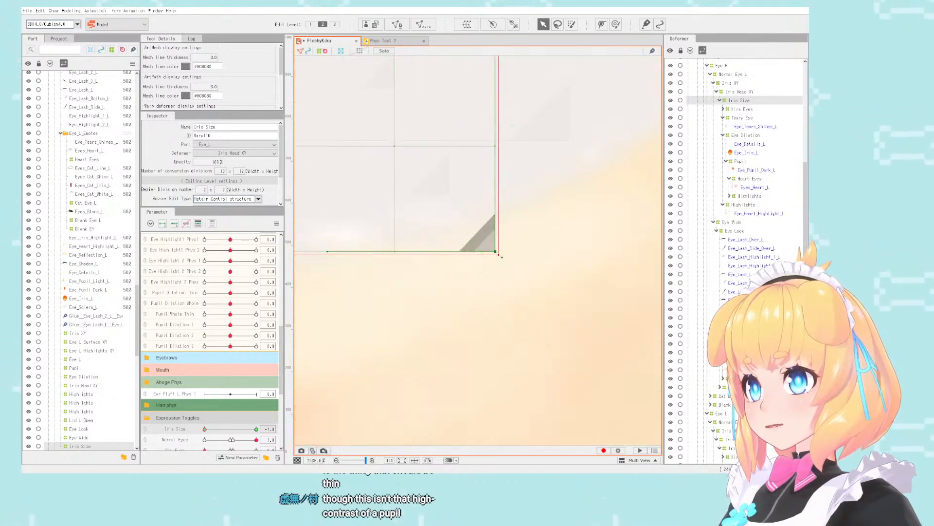
pyautogui.rightClick(501, 253)
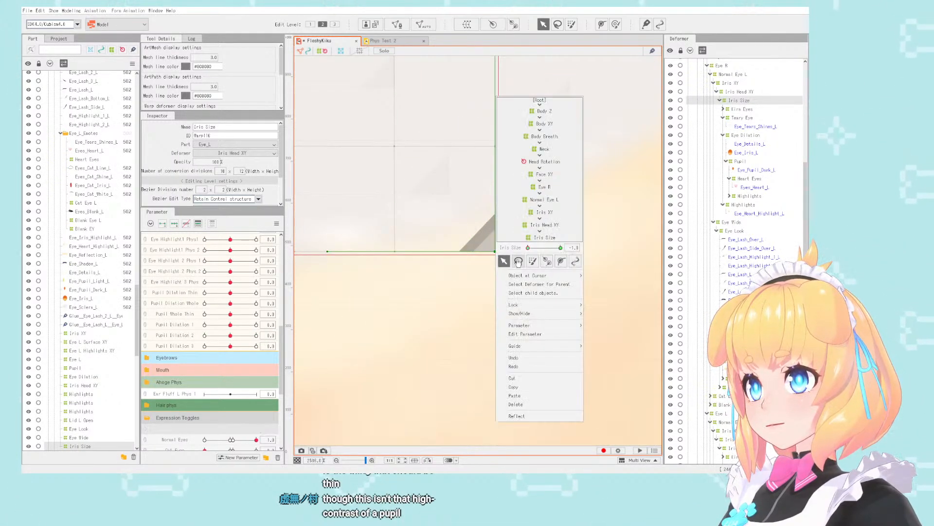
pyautogui.moveTo(559, 345)
pyautogui.click(614, 345)
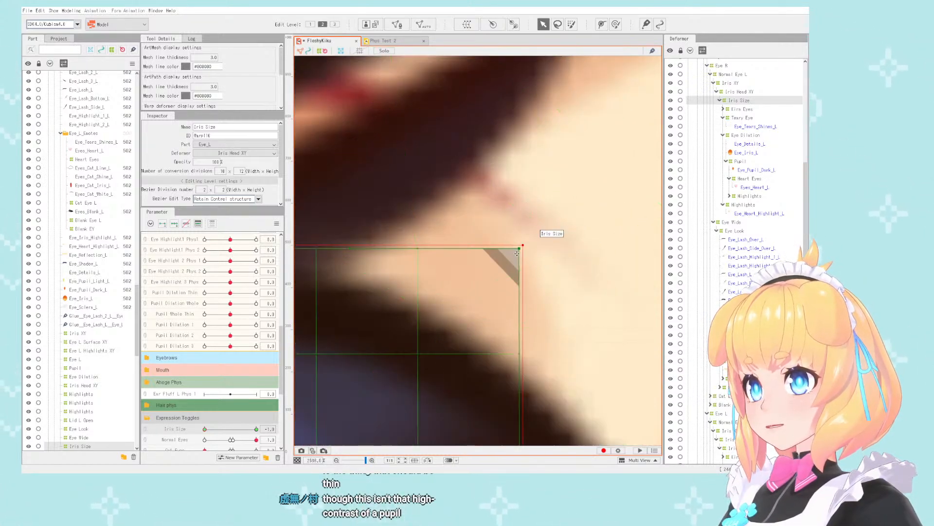
# - Add a second horizontal guide at the upper edge of the first eye's Iris Size deformer
pyautogui.rightClick(520, 251)
pyautogui.moveTo(579, 345)
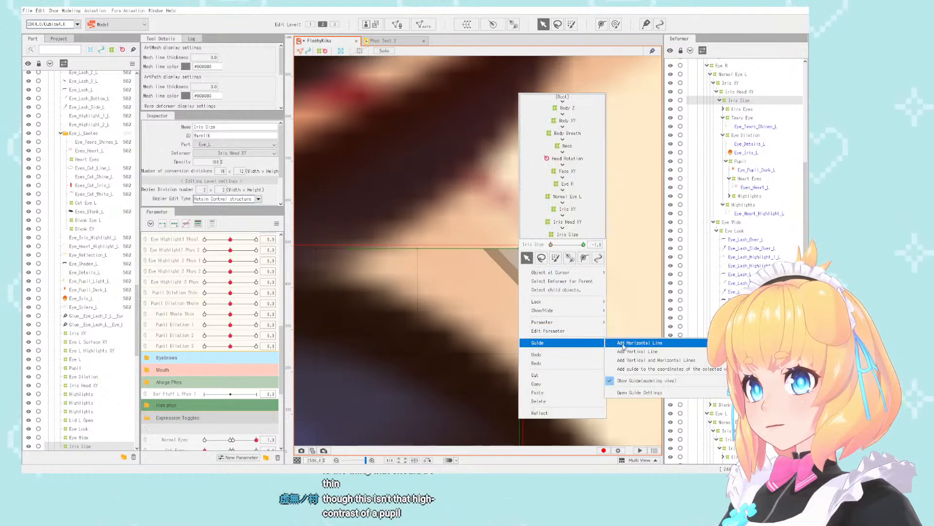
pyautogui.click(619, 343)
# - Shrink the other eye's Iris Size deformer at Iris Size -1 to fit between the two guides, centred on the iris
pyautogui.scroll(-14, 399, 301)
pyautogui.scroll(3, 601, 302)
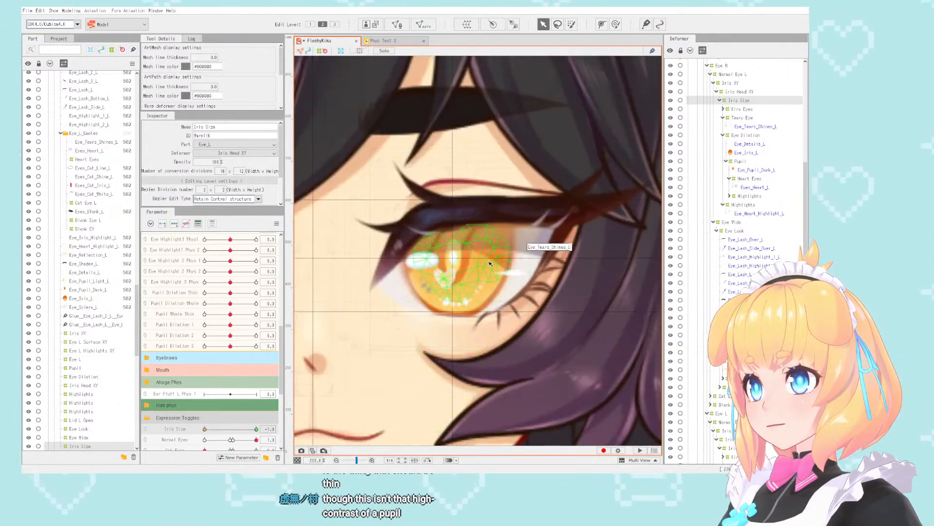
pyautogui.click(481, 261)
pyautogui.scroll(-3, 726, 273)
pyautogui.scroll(-3, 727, 276)
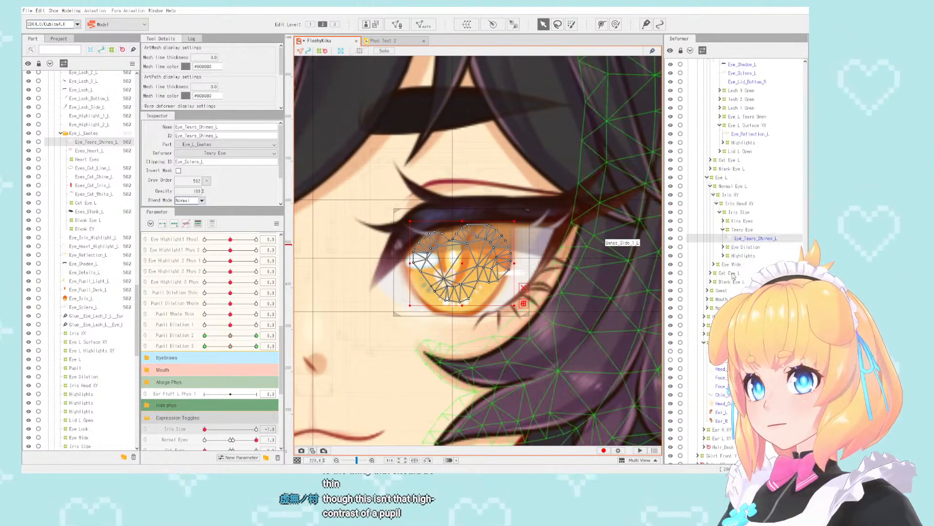
pyautogui.click(745, 212)
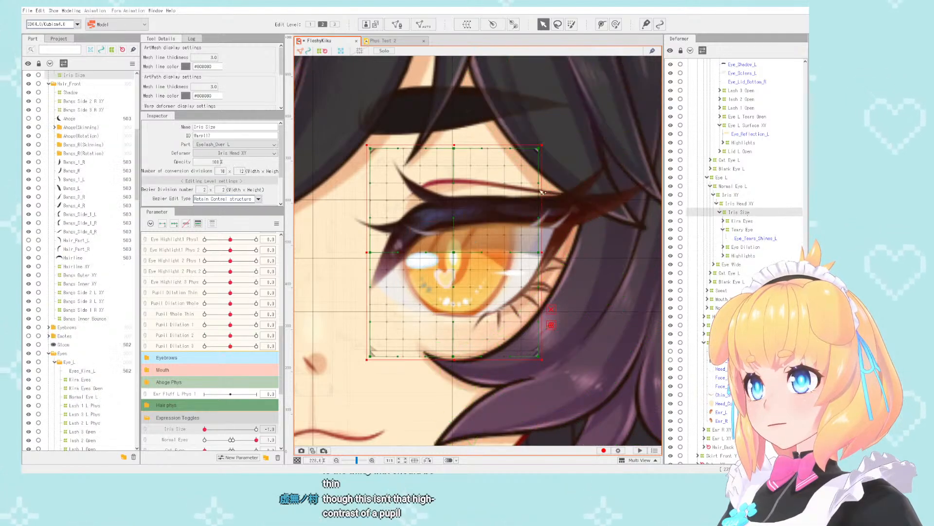
pyautogui.moveTo(542, 145); pyautogui.dragTo(501, 196)
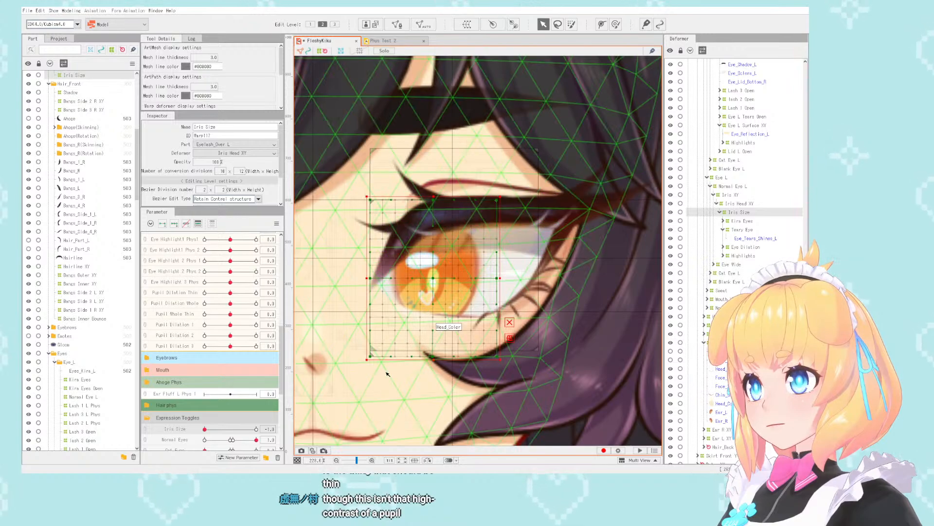
pyautogui.moveTo(367, 362); pyautogui.dragTo(407, 317)
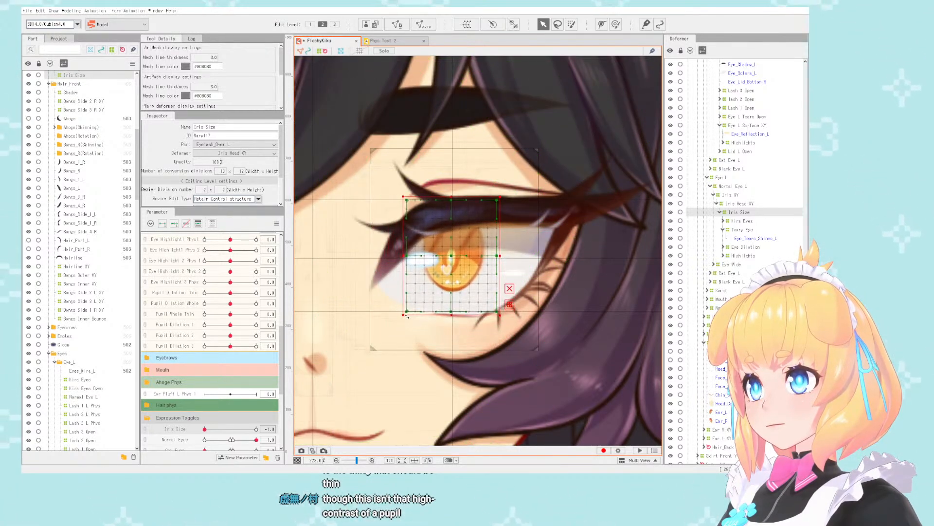
pyautogui.scroll(5, 508, 261)
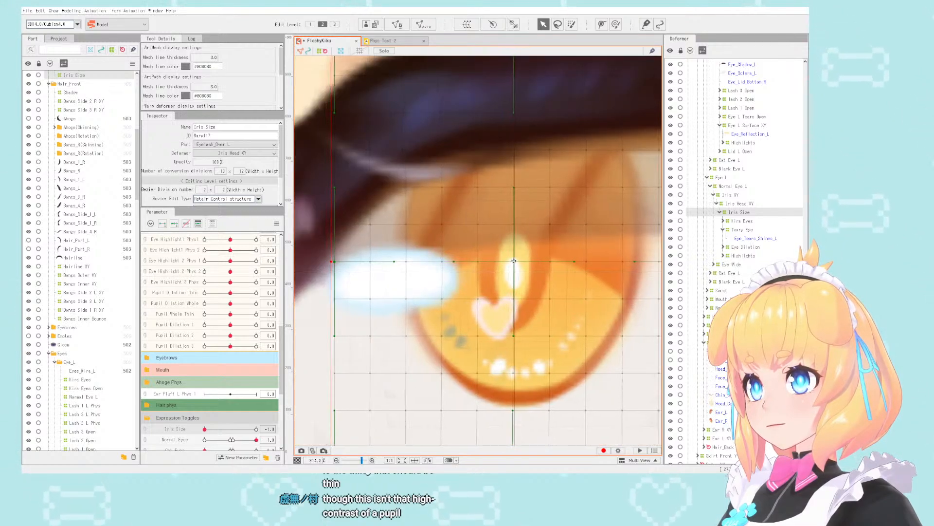
# - Deselect the deformer, preview the Iris Size change down to -1 and compare the iris sizes of both eyes
pyautogui.scroll(-3, 513, 261)
pyautogui.scroll(-6, 513, 253)
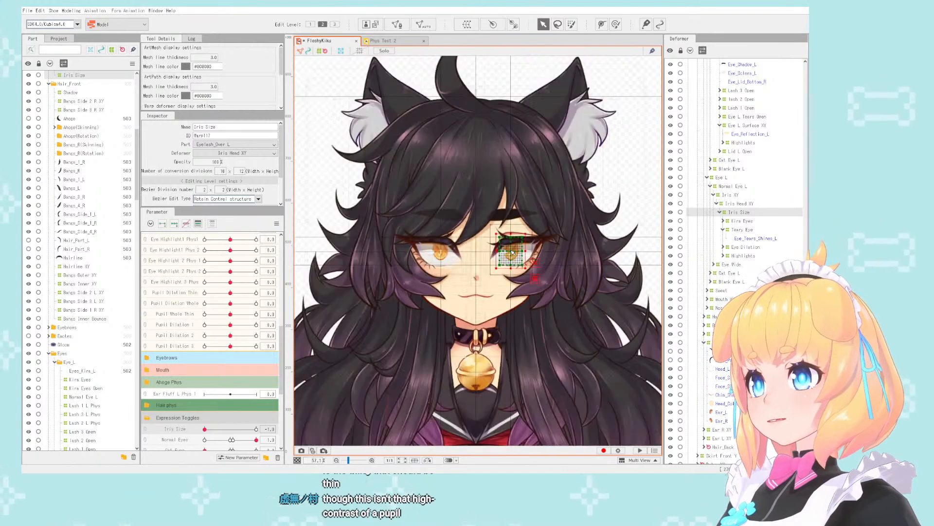
pyautogui.click(604, 191)
pyautogui.scroll(1, 547, 222)
pyautogui.scroll(-1, 557, 213)
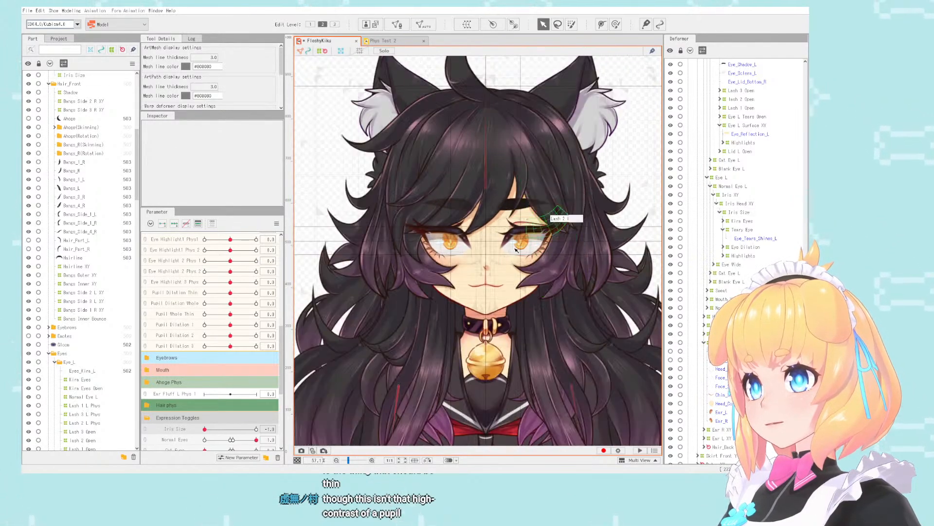
pyautogui.scroll(1, 522, 225)
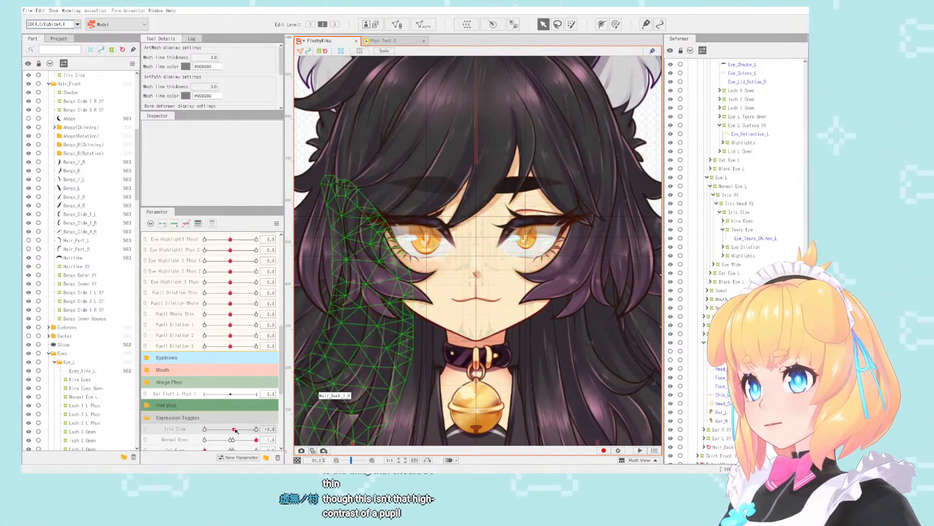
pyautogui.scroll(1, 498, 208)
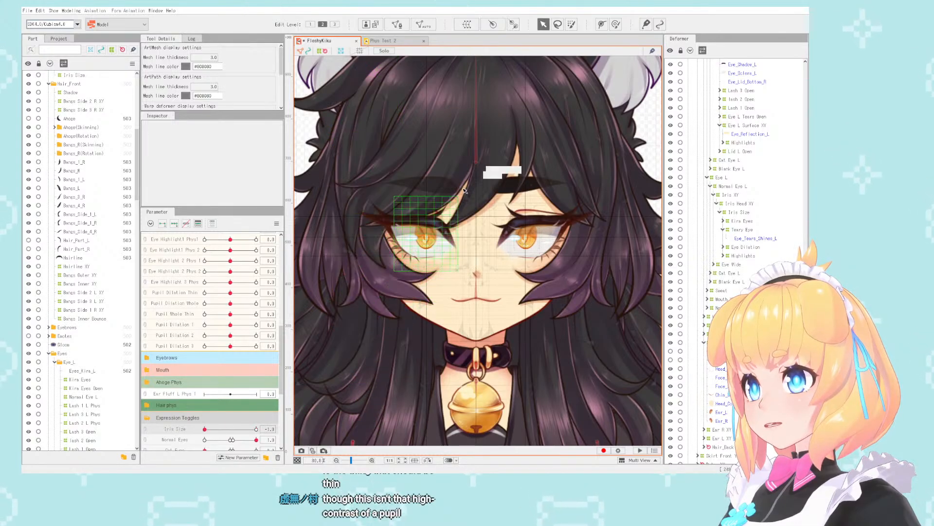
pyautogui.scroll(-2, 497, 207)
pyautogui.scroll(3, 497, 207)
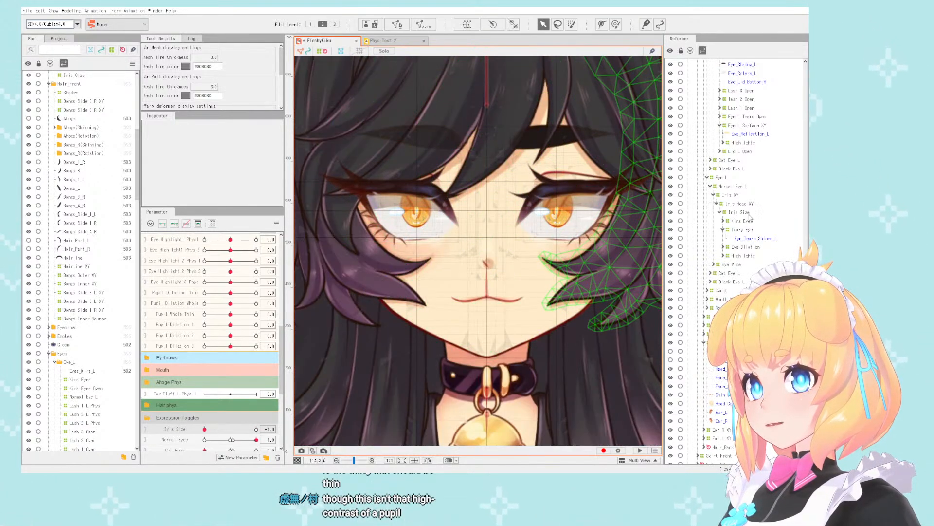
# - Select the Iris Size deformers of both eyes together and move them slightly downward at Iris Size -1
pyautogui.click(736, 211)
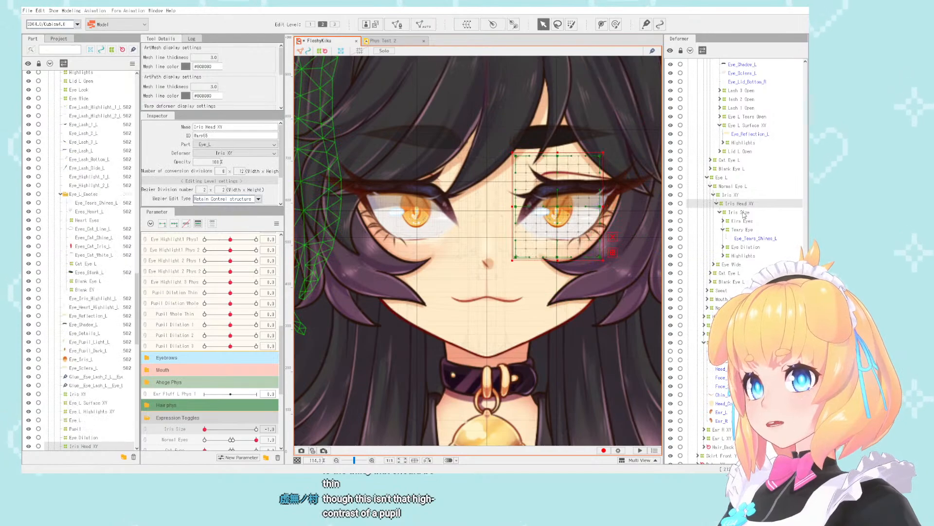
pyautogui.scroll(6, 759, 197)
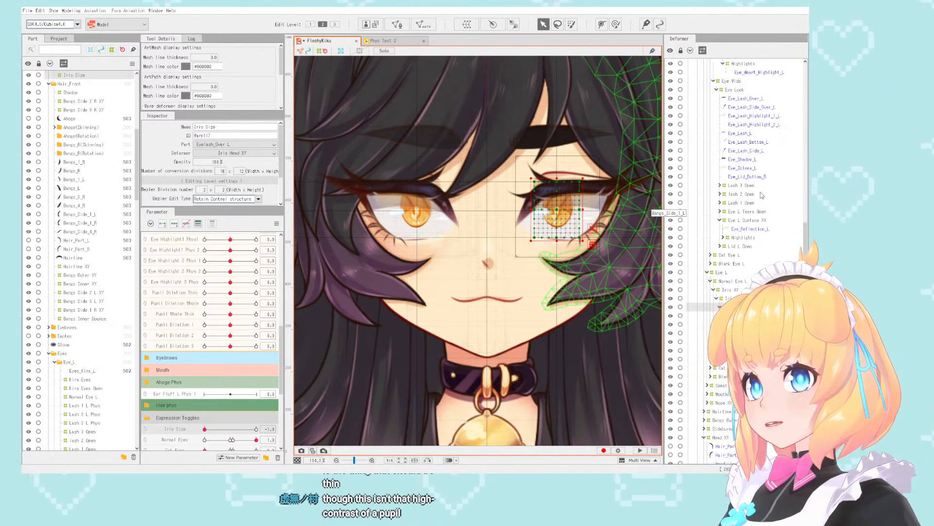
pyautogui.scroll(2, 761, 199)
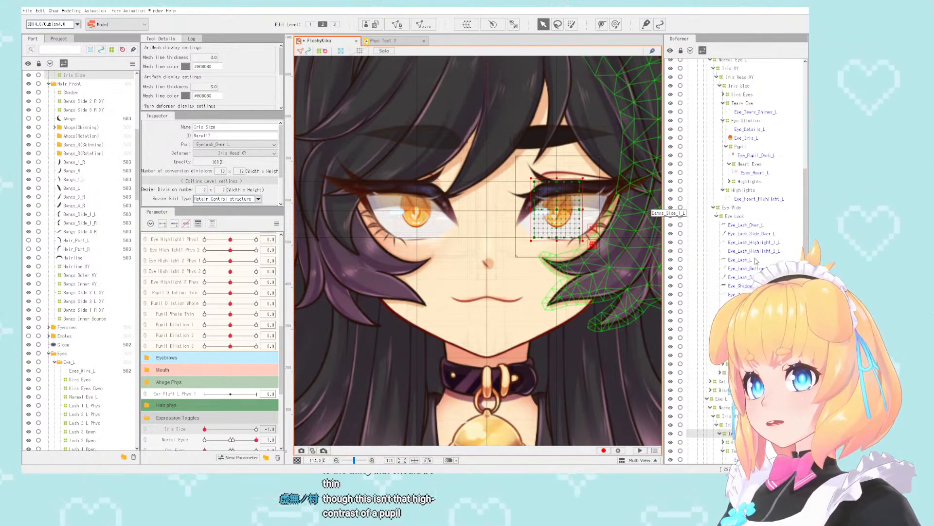
pyautogui.scroll(1, 759, 146)
pyautogui.click(753, 121)
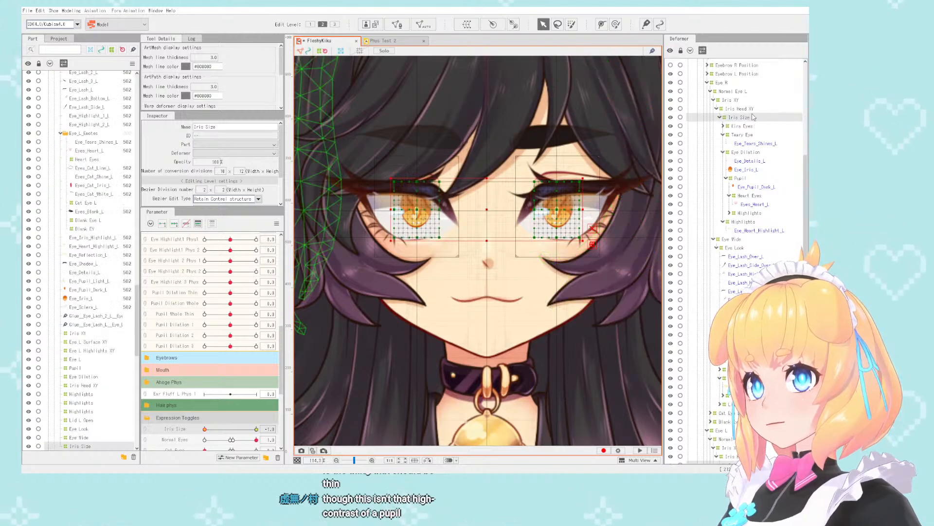
pyautogui.moveTo(486, 211); pyautogui.dragTo(486, 215)
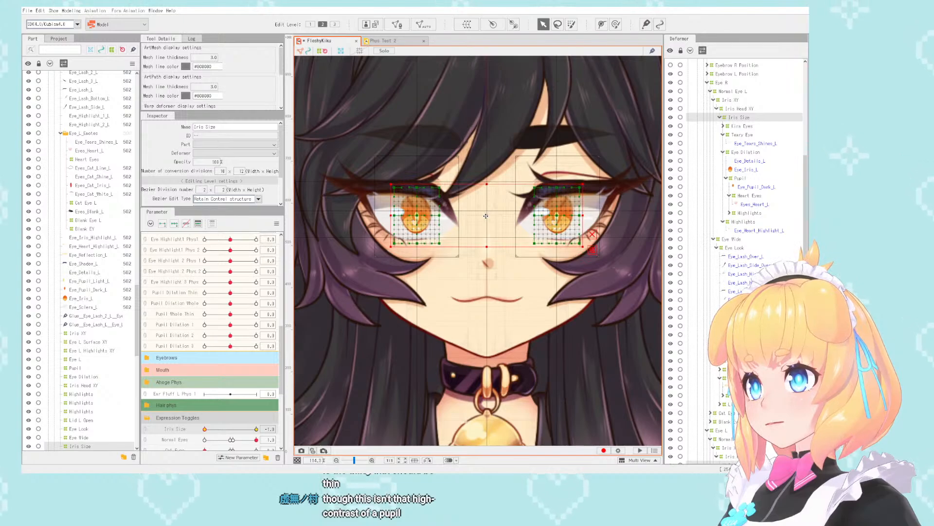
# - Deselect the deformers, preview the small irises by moving Eyeball X and Eyeball Y, and return both to 0
pyautogui.scroll(-5, 474, 196)
pyautogui.click(603, 170)
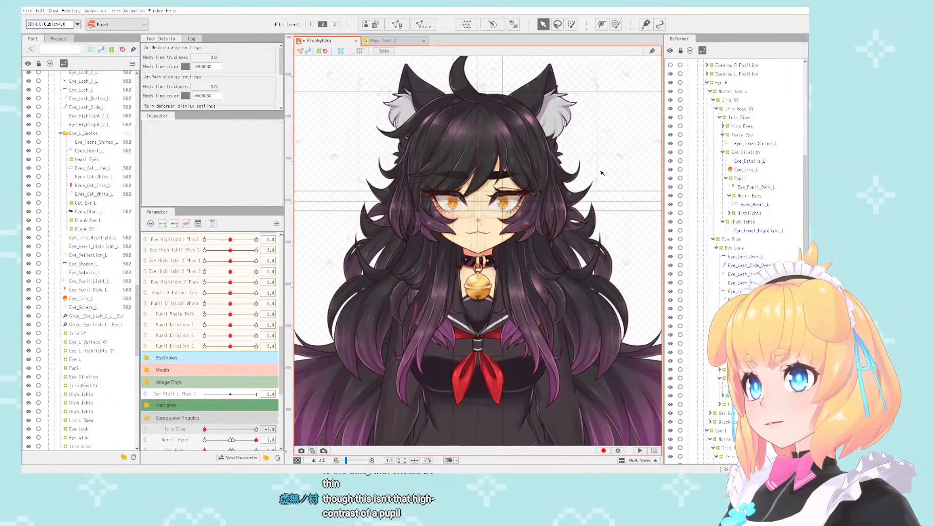
pyautogui.scroll(5, 209, 316)
pyautogui.click(226, 370)
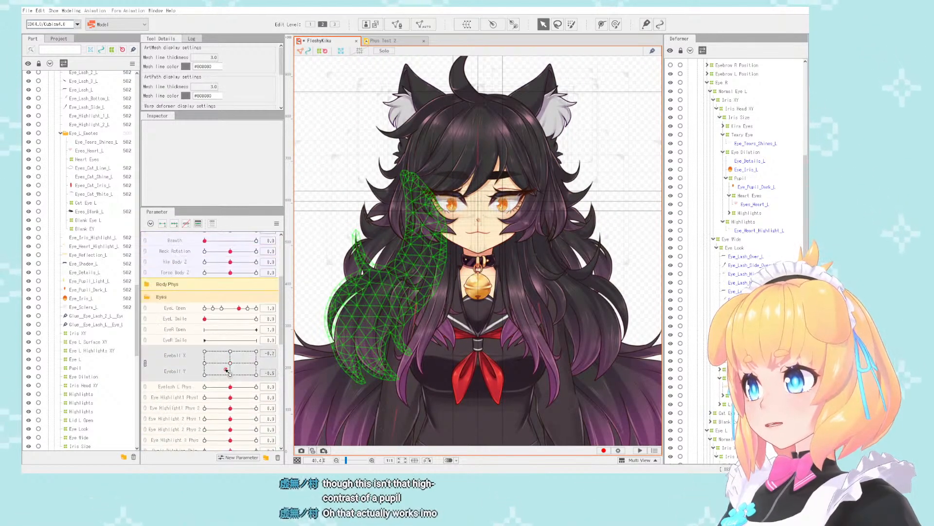
pyautogui.moveTo(278, 387); pyautogui.dragTo(225, 369)
pyautogui.click(236, 368)
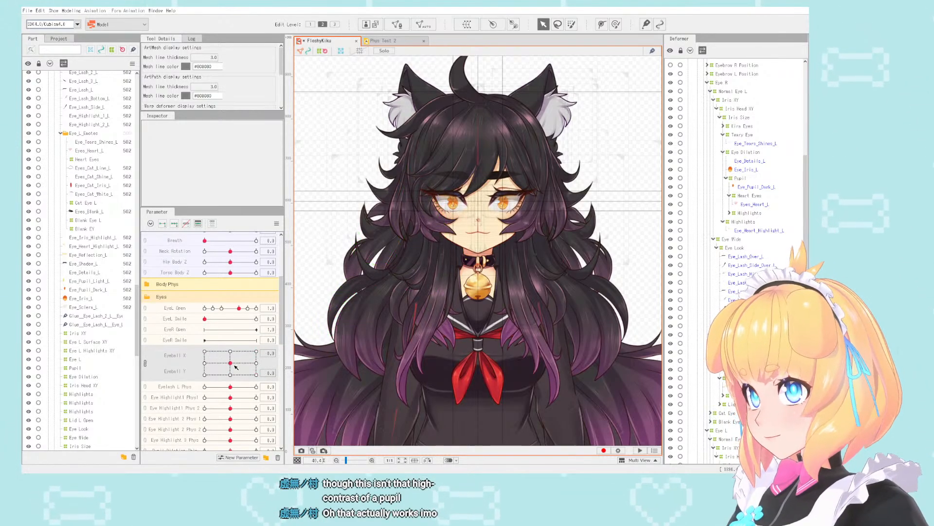
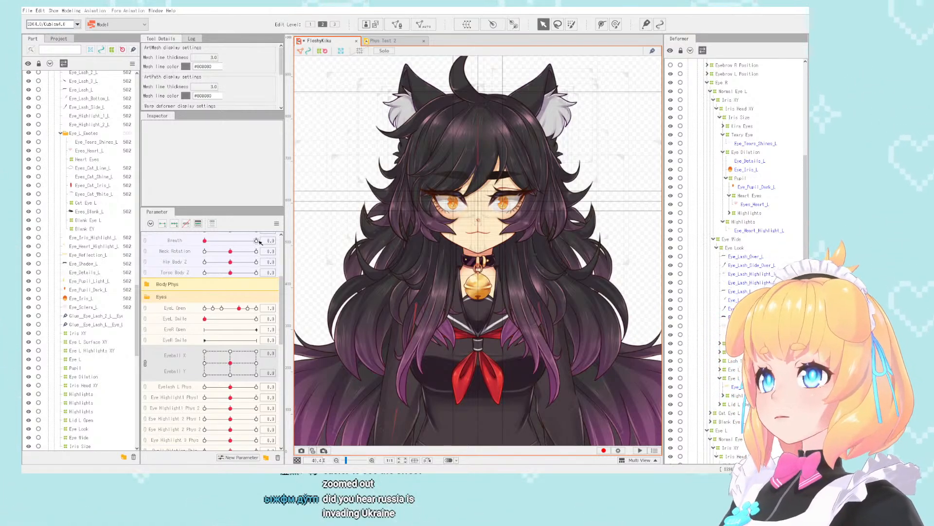
# - Examine both eyes and their irises on the face from close up and from a distance
pyautogui.scroll(5, 487, 205)
pyautogui.scroll(-2, 472, 200)
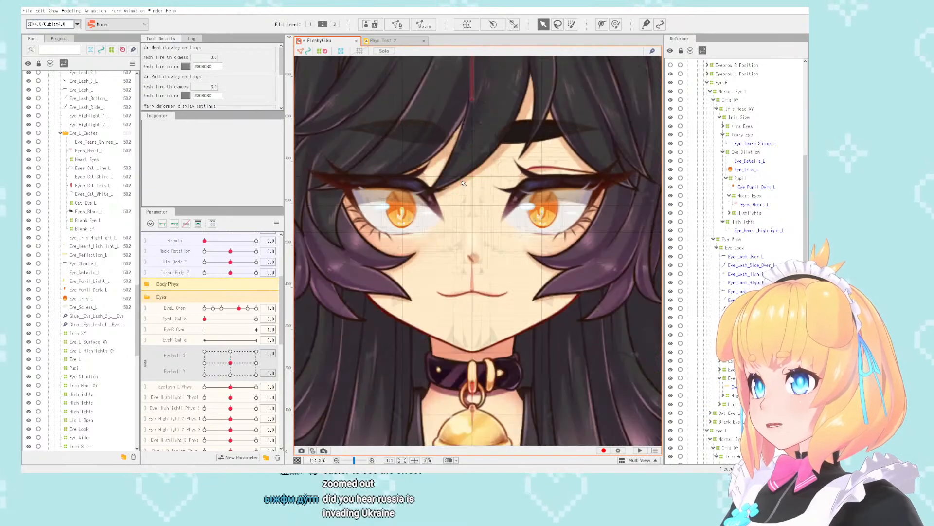
pyautogui.scroll(-2, 470, 197)
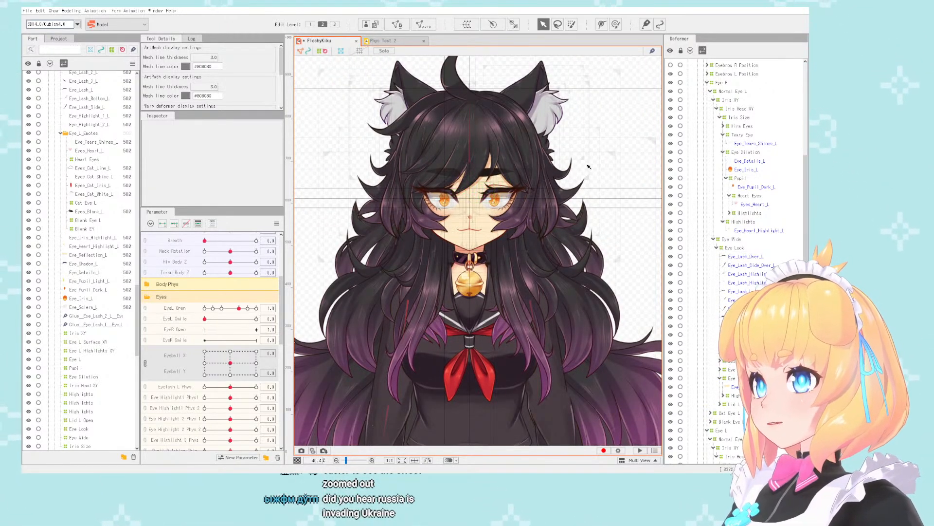
pyautogui.scroll(3, 460, 192)
pyautogui.scroll(-5, 432, 191)
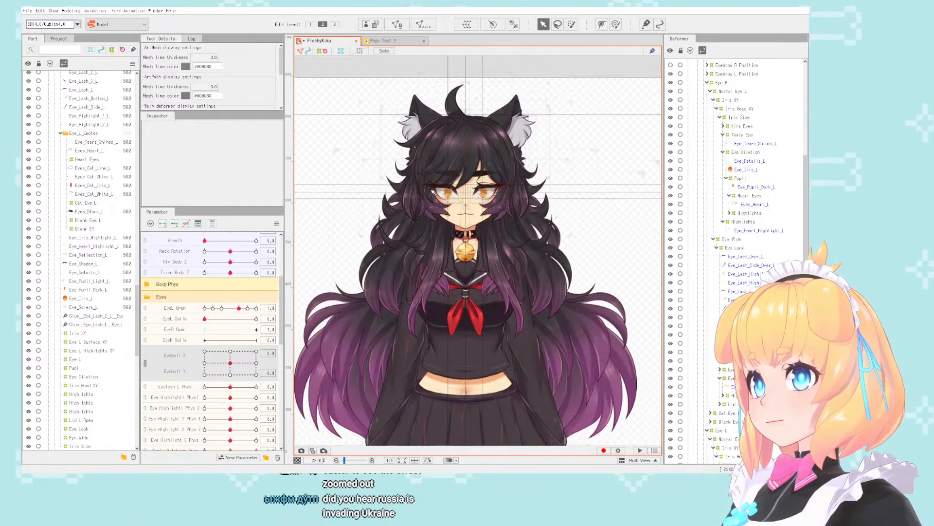
pyautogui.scroll(2, 433, 191)
pyautogui.rightClick(640, 190)
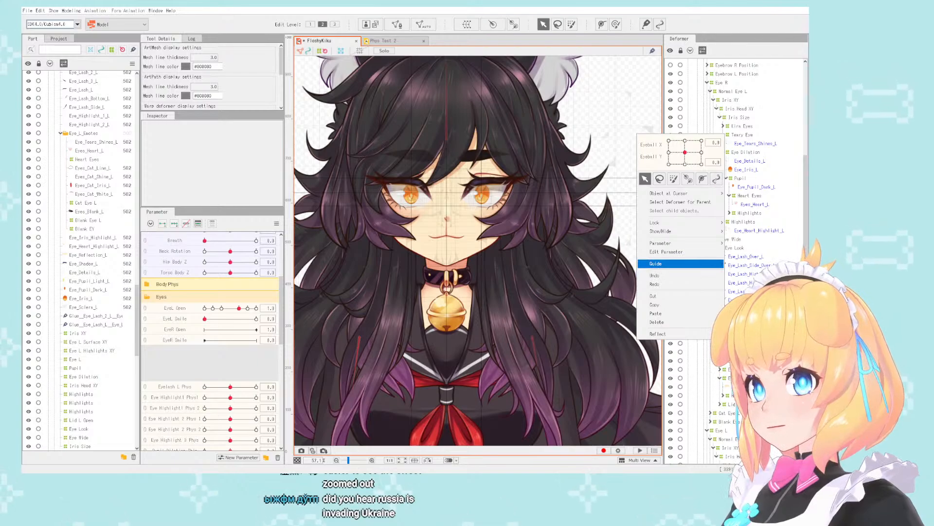
pyautogui.click(626, 257)
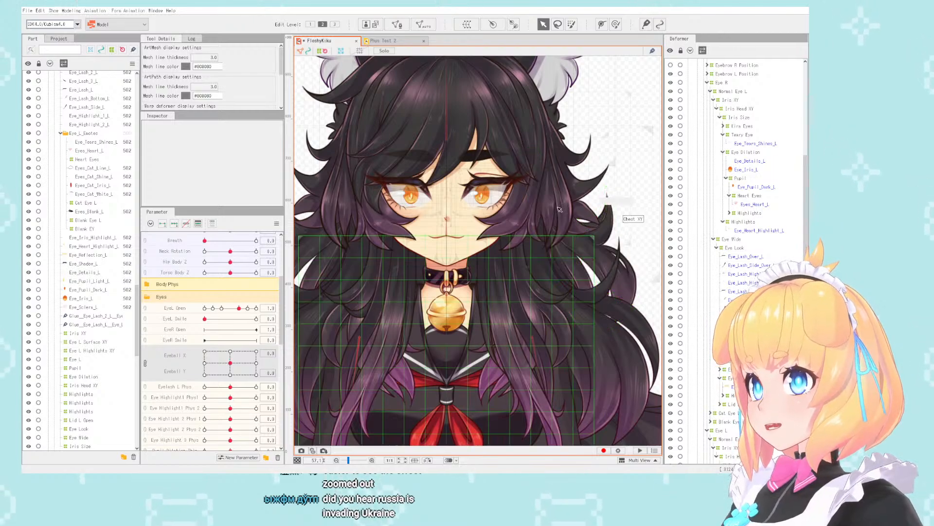
pyautogui.scroll(-2, 560, 209)
pyautogui.scroll(6, 486, 155)
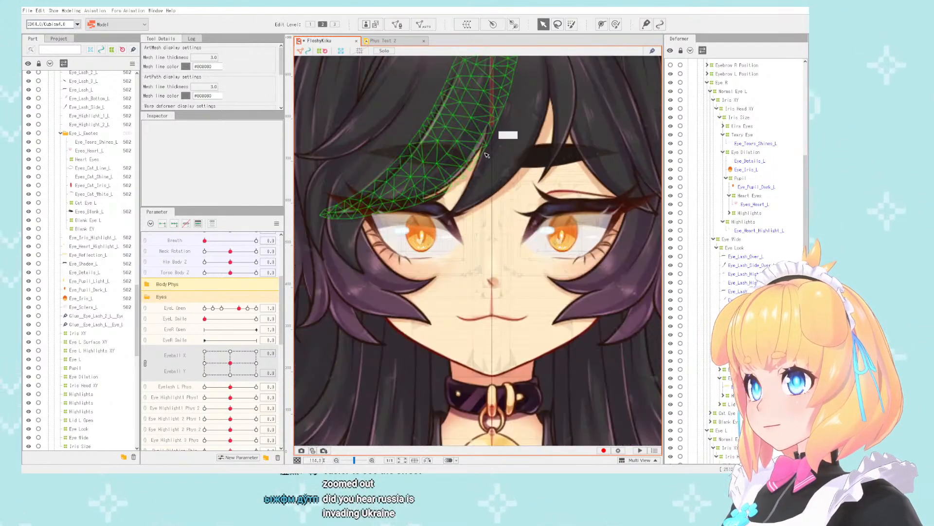
pyautogui.scroll(-3, 487, 155)
pyautogui.scroll(2, 484, 158)
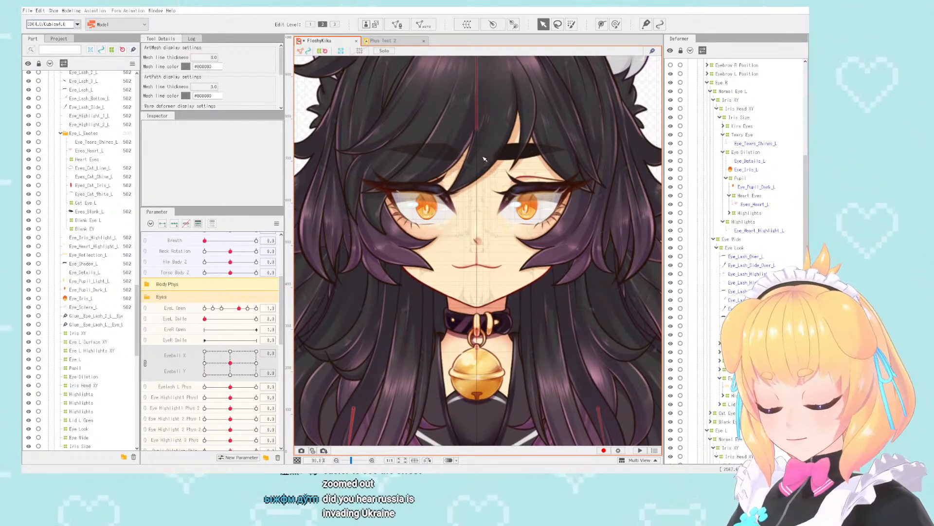
pyautogui.scroll(1, 484, 159)
pyautogui.scroll(-1, 484, 159)
pyautogui.scroll(-2, 484, 159)
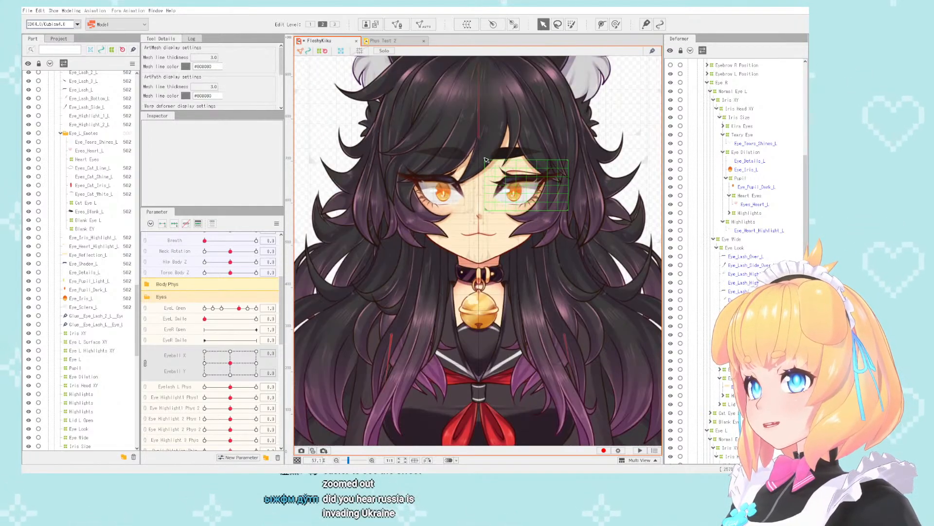
pyautogui.scroll(3, 485, 181)
pyautogui.scroll(-2, 485, 181)
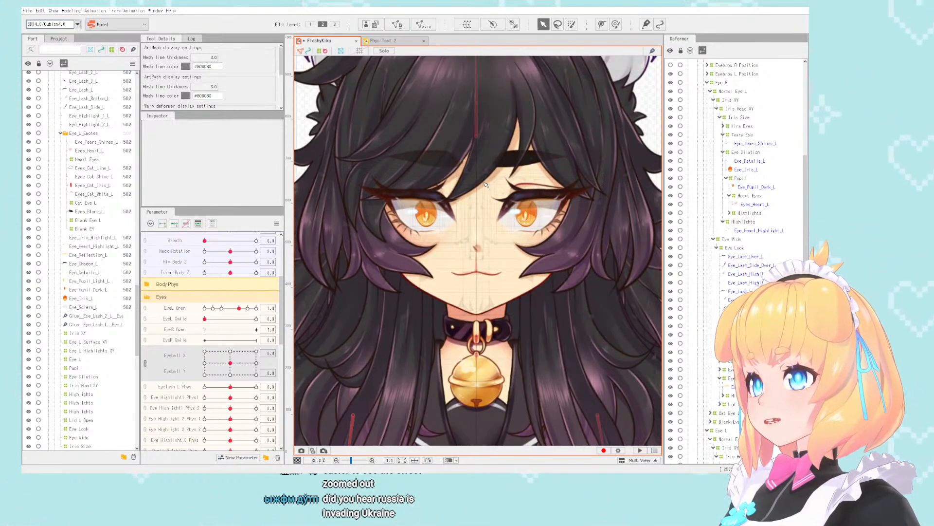
pyautogui.scroll(2, 486, 184)
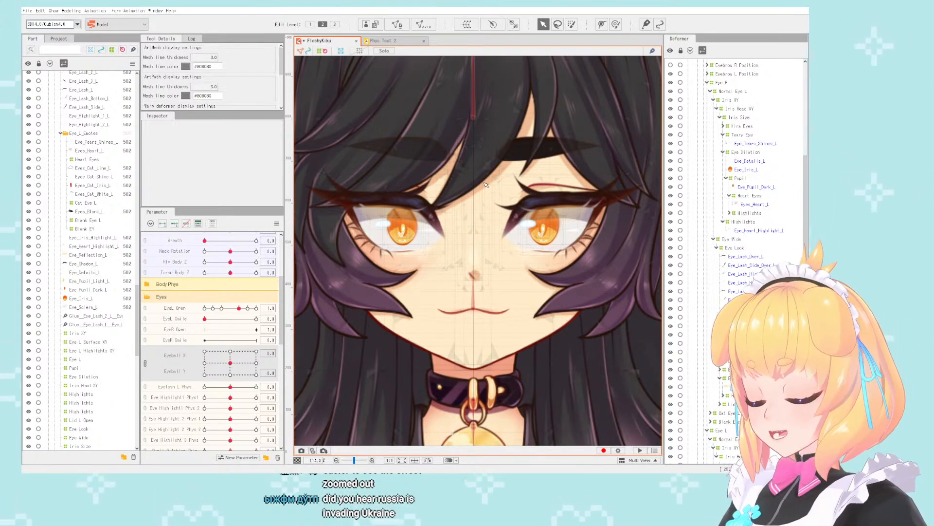
pyautogui.scroll(-2, 486, 184)
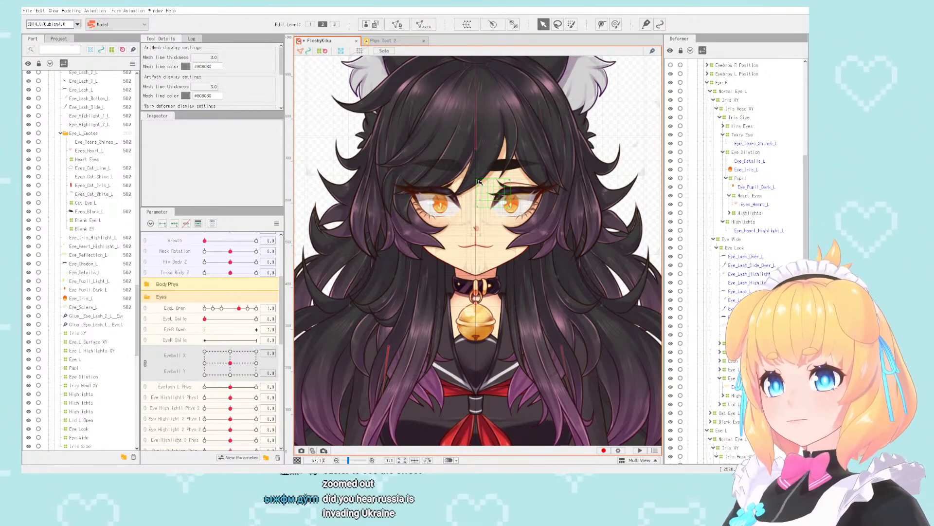
pyautogui.scroll(-2, 480, 181)
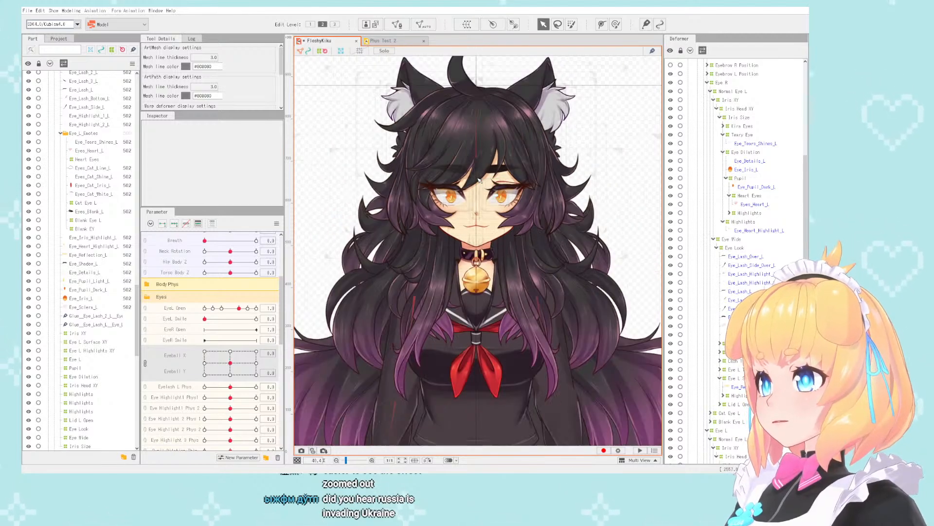
# - Select all objects keyed to the EyeL Open parameter
pyautogui.scroll(8, 451, 195)
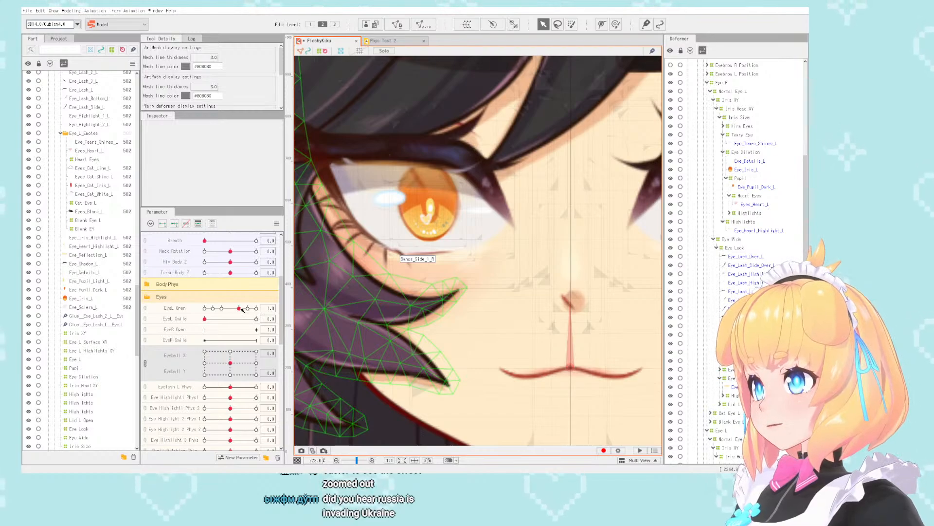
pyautogui.click(271, 308)
pyautogui.click(303, 309)
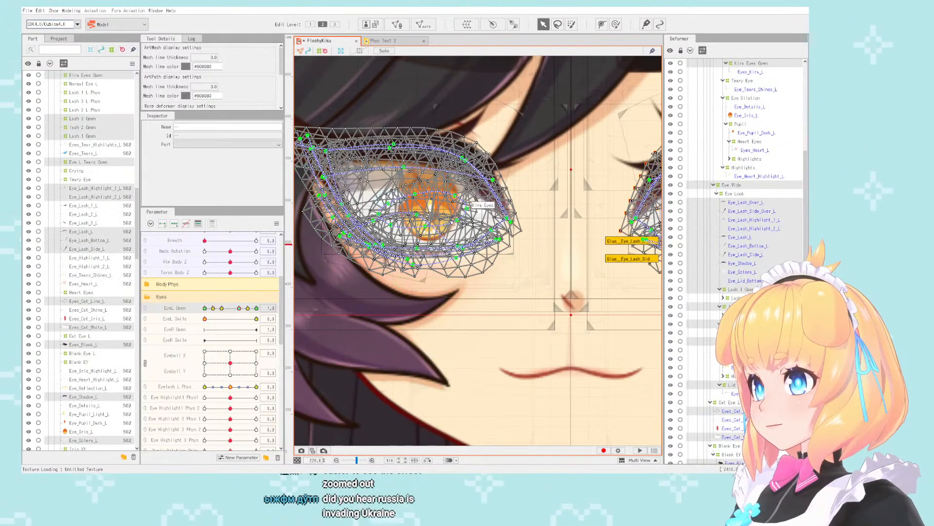
pyautogui.scroll(-3, 450, 222)
pyautogui.scroll(-2, 450, 221)
pyautogui.scroll(5, 536, 209)
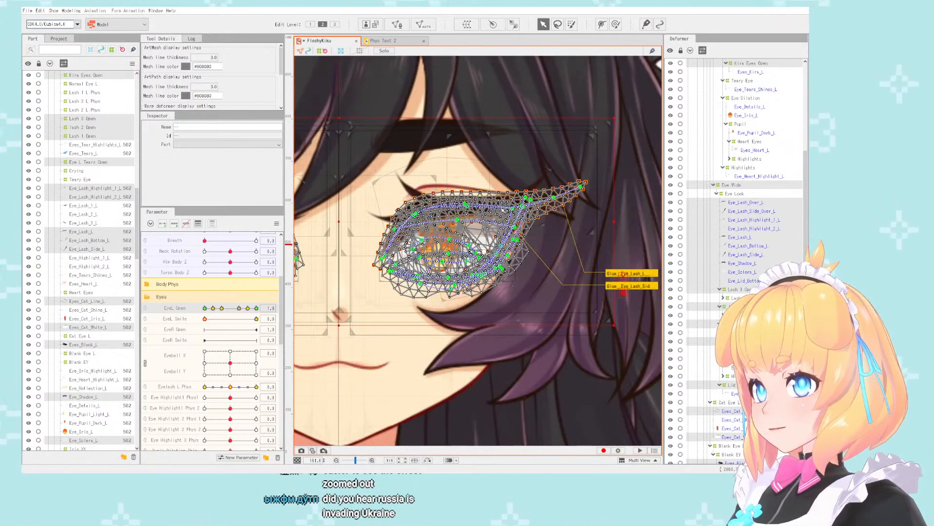
# - Try toggling the Eye_Sclera_L mesh and the Kira Eyes Open deformer within the EyeL Open selection
pyautogui.click(499, 203)
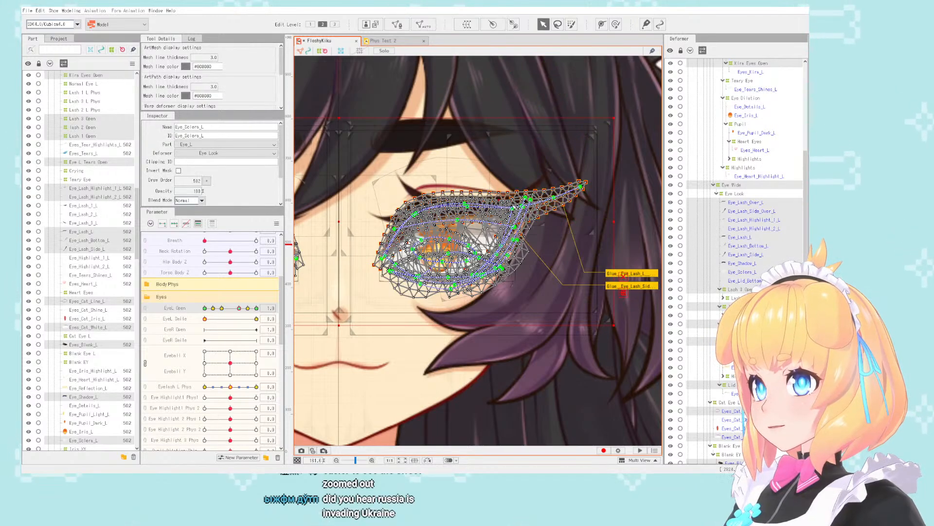
pyautogui.click(640, 209)
pyautogui.scroll(5, 755, 194)
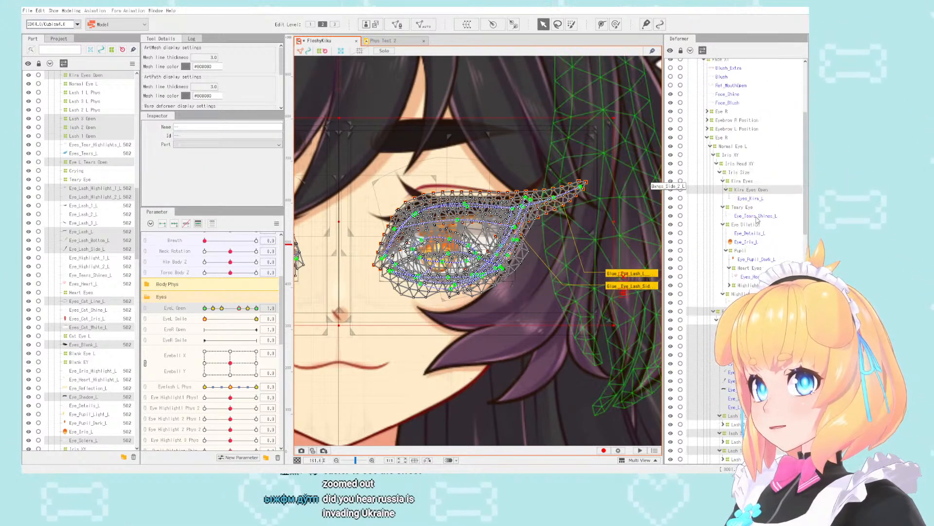
pyautogui.keyDown('ctrl'); pyautogui.click(755, 192); pyautogui.keyUp('ctrl')
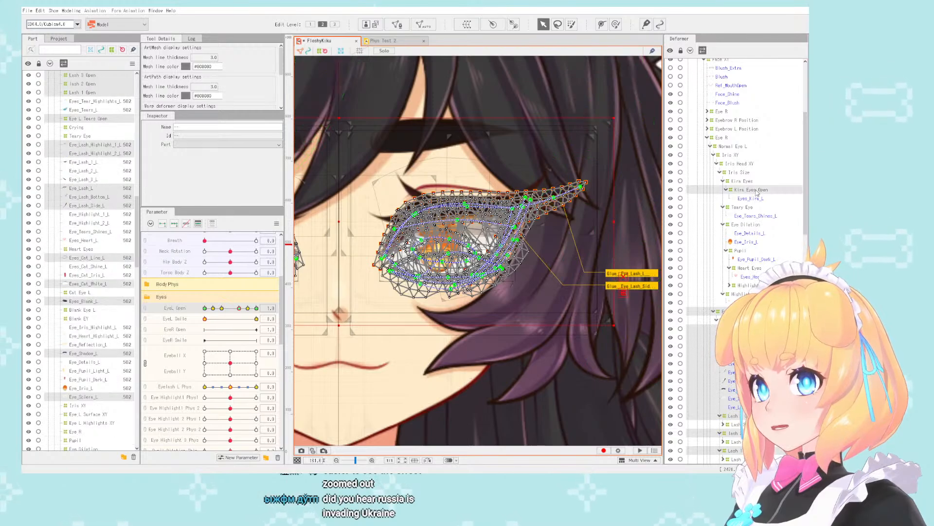
pyautogui.scroll(-6, 631, 198)
pyautogui.scroll(-2, 642, 214)
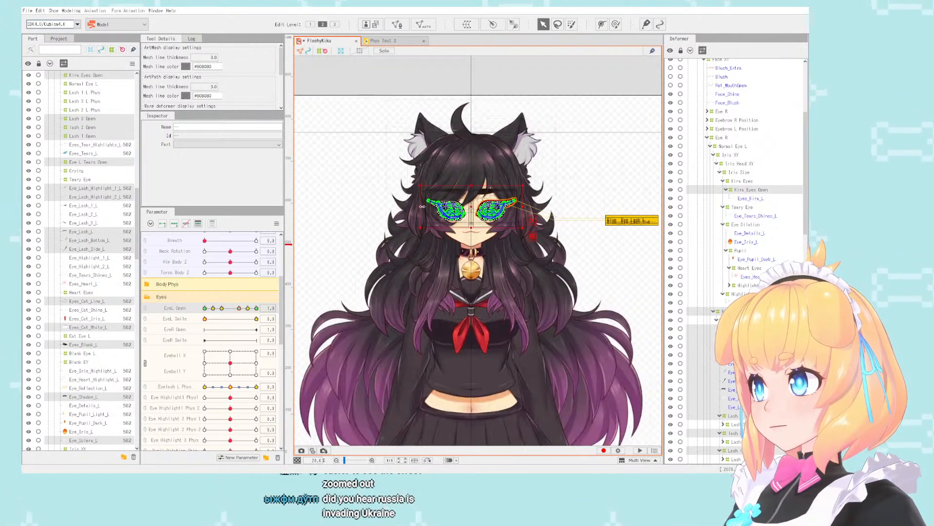
pyautogui.scroll(3, 643, 214)
pyautogui.scroll(-2, 643, 214)
pyautogui.scroll(4, 643, 214)
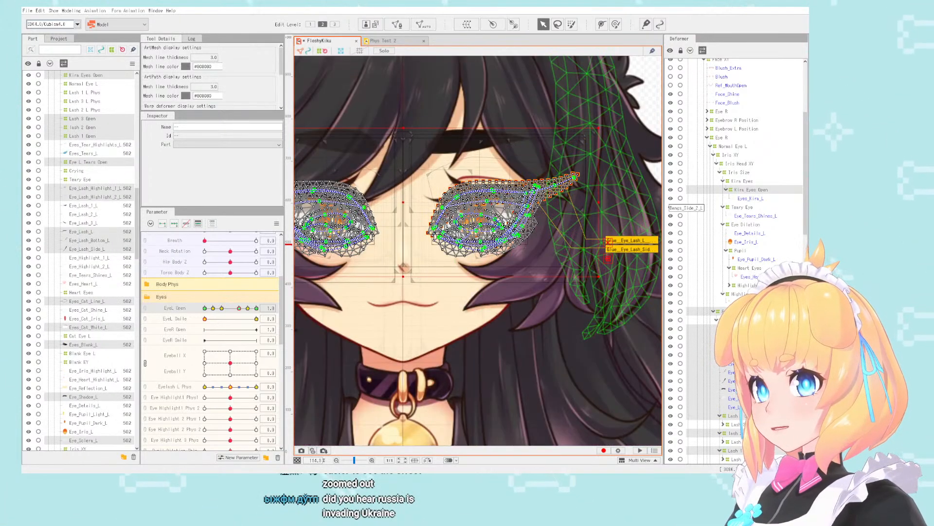
# - Review the selected objects of both eyes in the deformer hierarchy and try to exclude one eye's eyelash meshes from the selection
pyautogui.scroll(4, 757, 219)
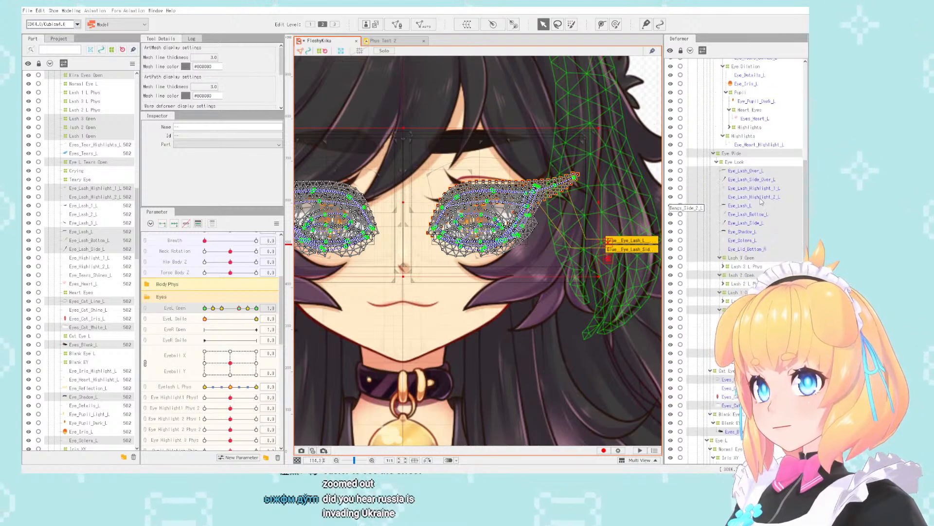
pyautogui.scroll(-2, 761, 201)
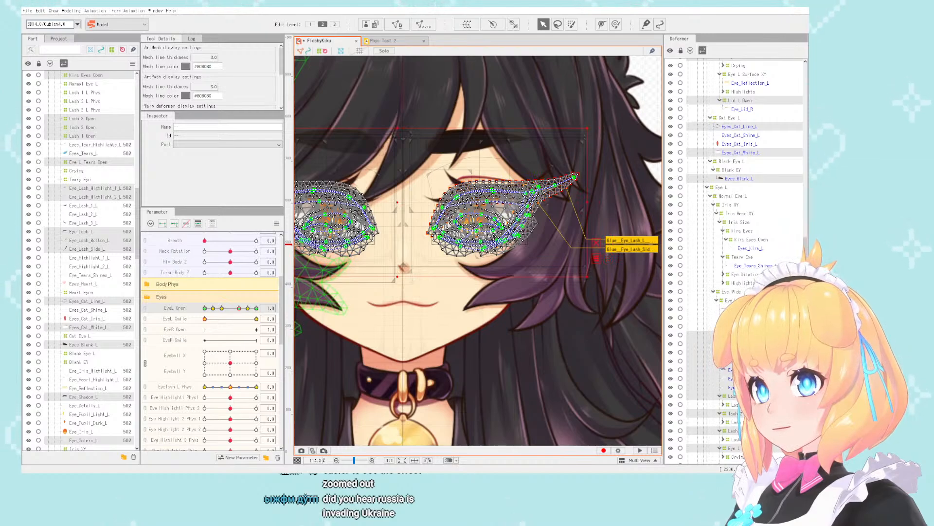
pyautogui.scroll(-6, 90, 258)
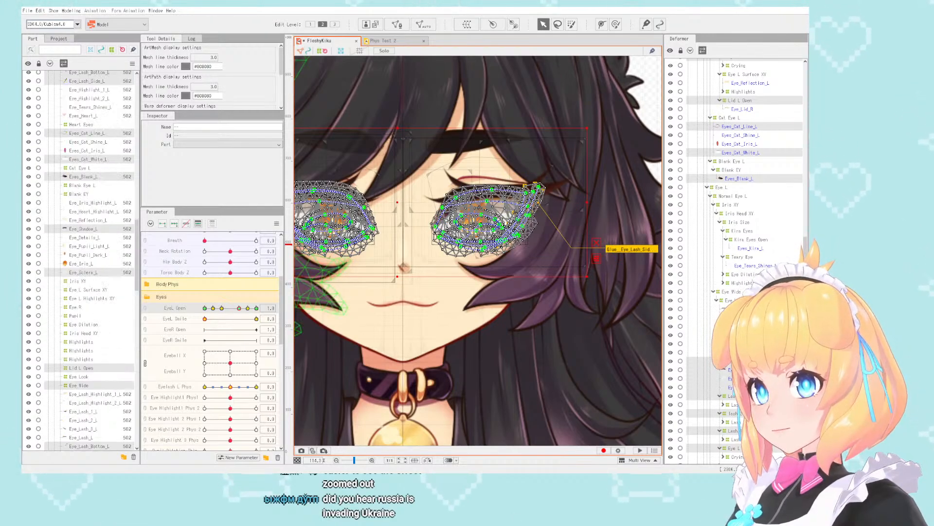
pyautogui.scroll(6, 80, 258)
pyautogui.scroll(-4, 735, 194)
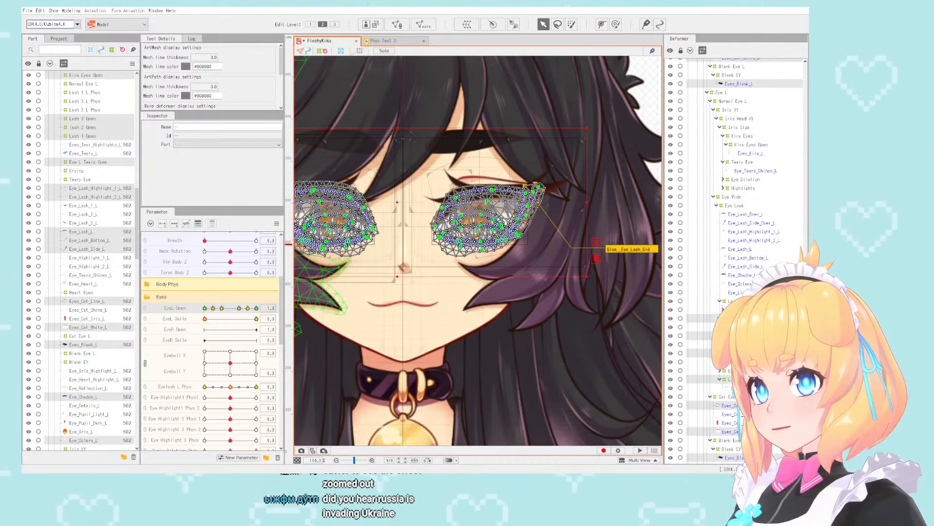
pyautogui.scroll(-1, 735, 195)
pyautogui.scroll(-8, 735, 258)
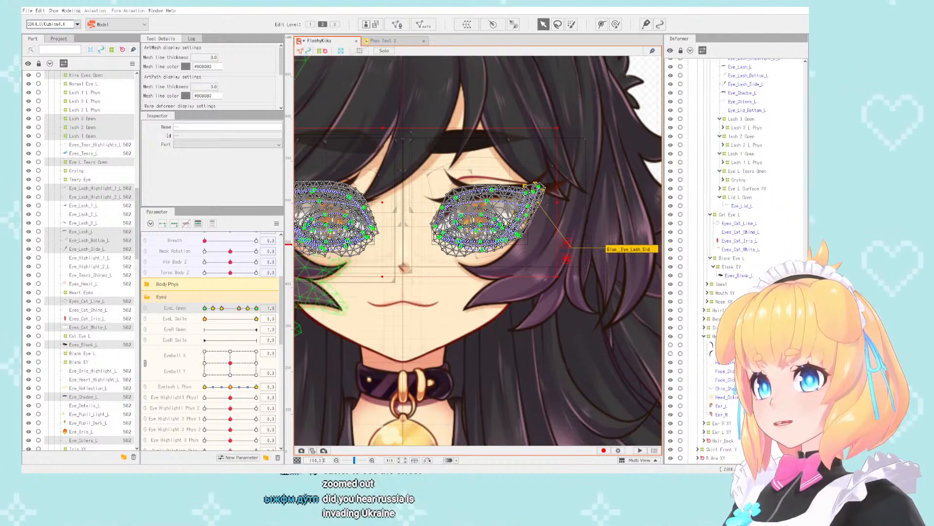
pyautogui.scroll(15, 735, 195)
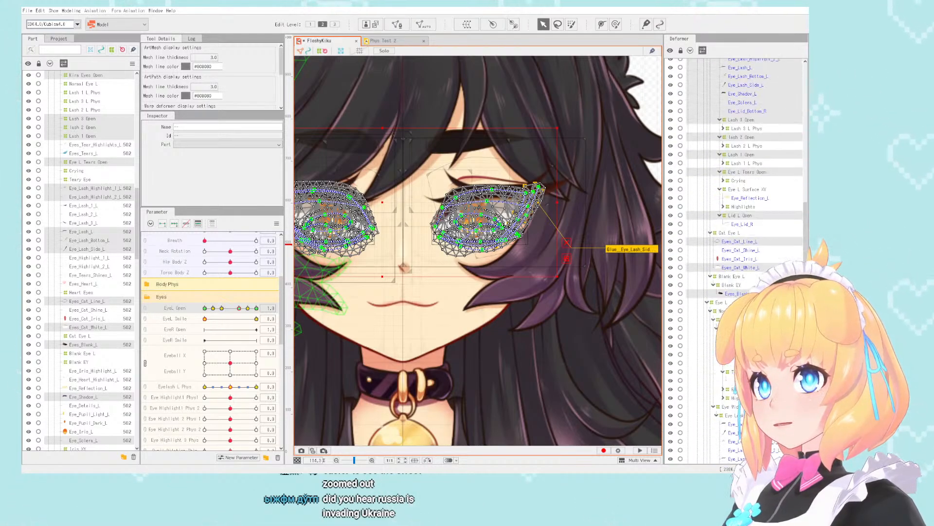
pyautogui.scroll(-5, 735, 194)
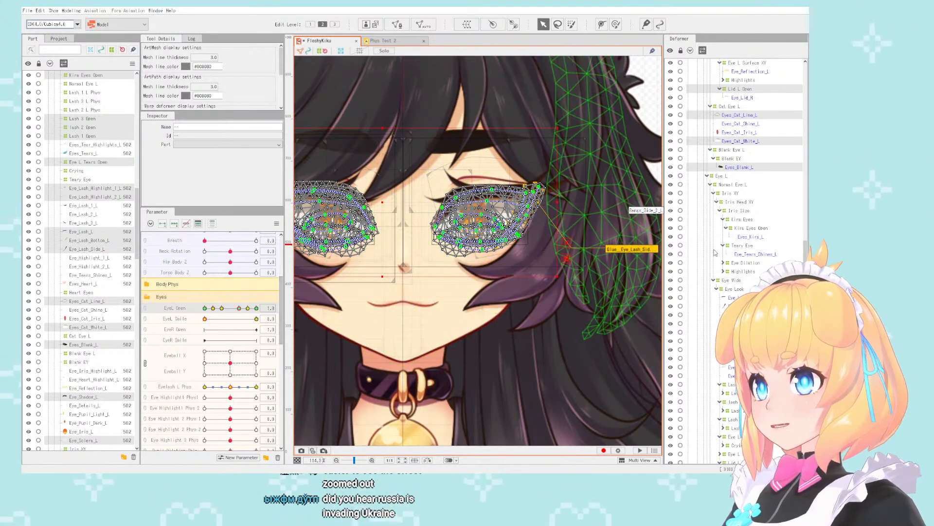
pyautogui.scroll(-6, 724, 274)
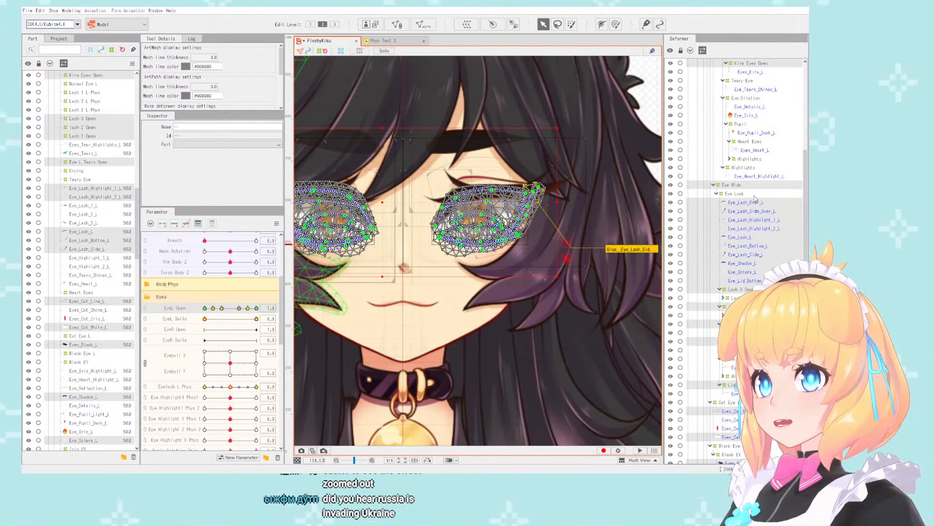
pyautogui.scroll(10, 753, 197)
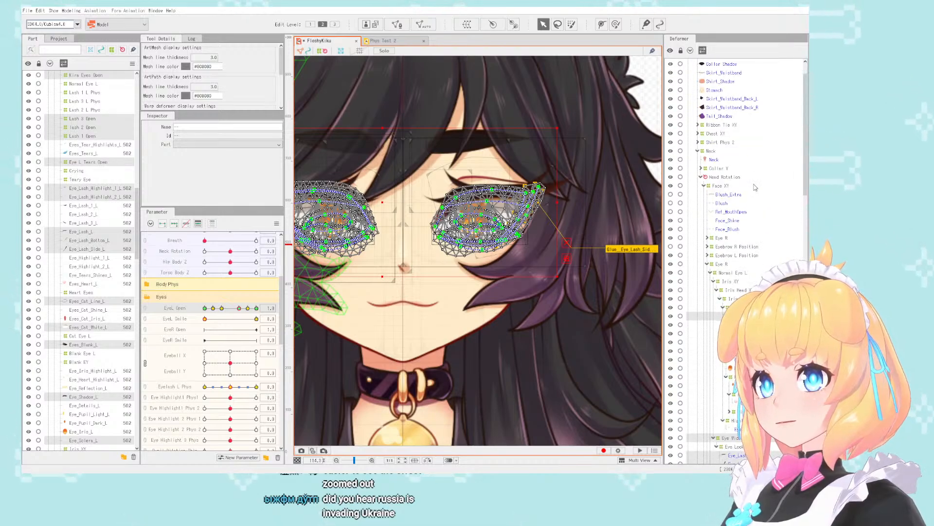
pyautogui.scroll(-6, 754, 187)
pyautogui.scroll(-13, 754, 188)
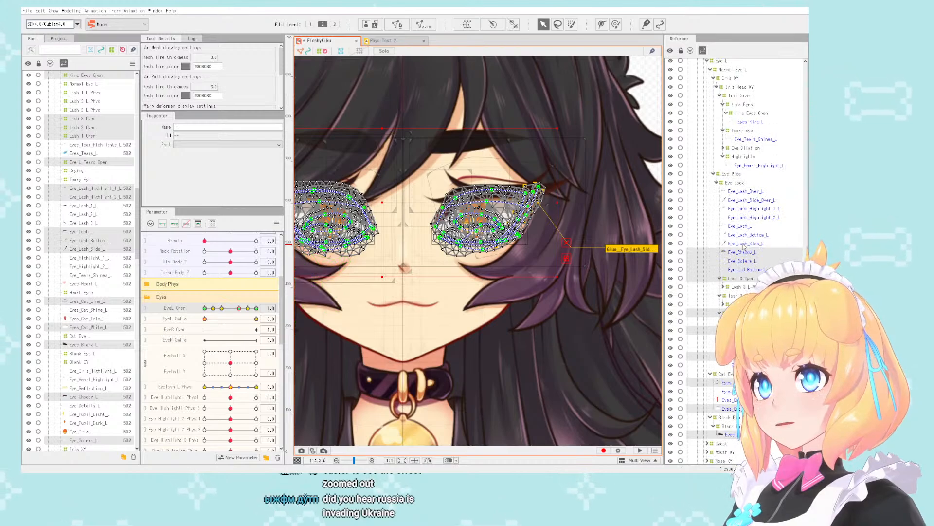
pyautogui.scroll(15, 93, 258)
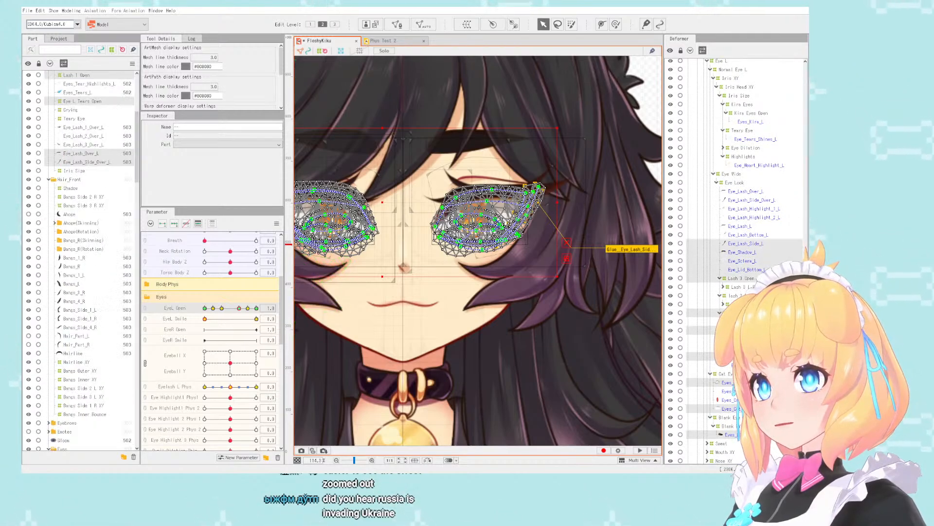
# - Drop the trimmed selection, including Eye_Lash_Over_L, and reselect all objects keyed to the EyeL Open parameter
pyautogui.hotkey('ctrl', 'z')
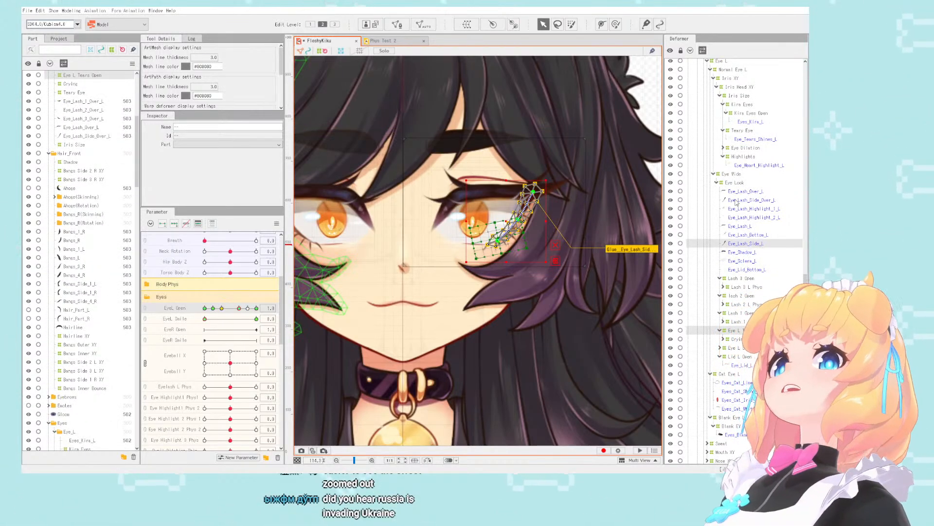
pyautogui.click(739, 191)
pyautogui.scroll(-6, 755, 194)
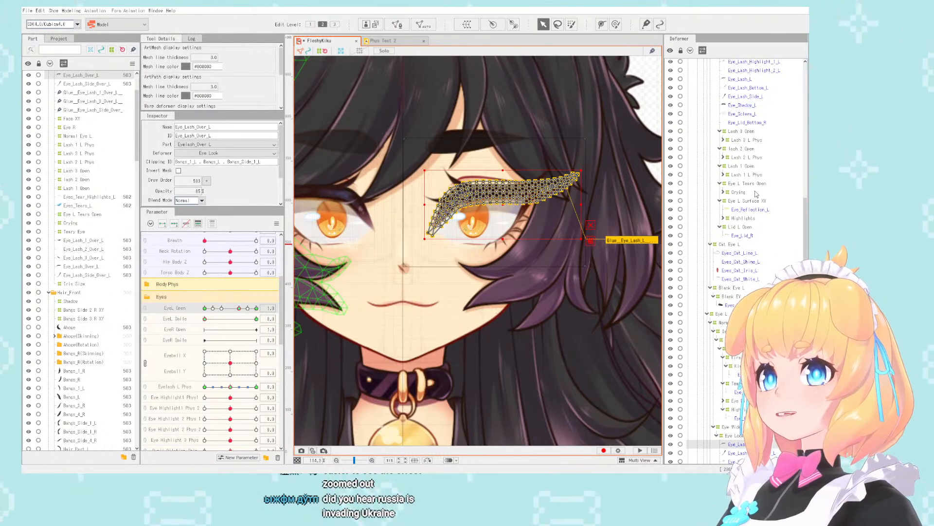
pyautogui.scroll(3, 756, 193)
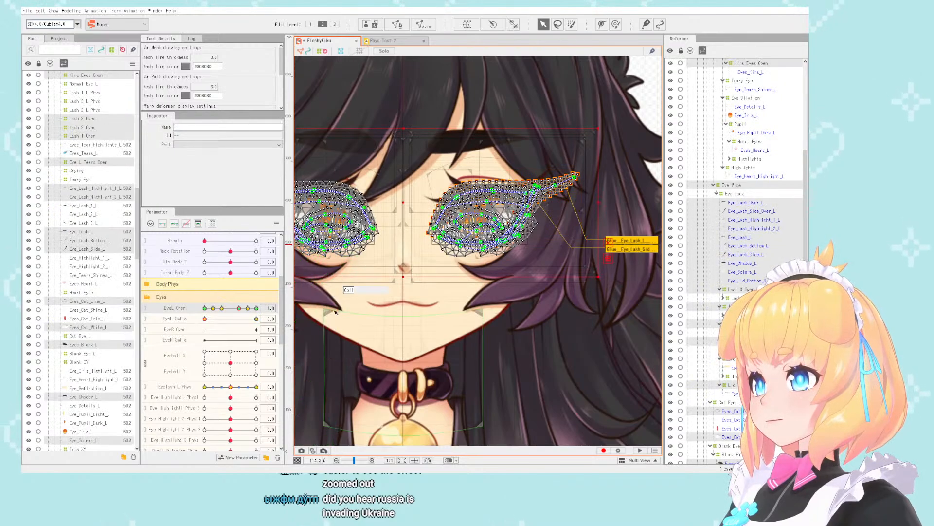
pyautogui.scroll(-7, 767, 190)
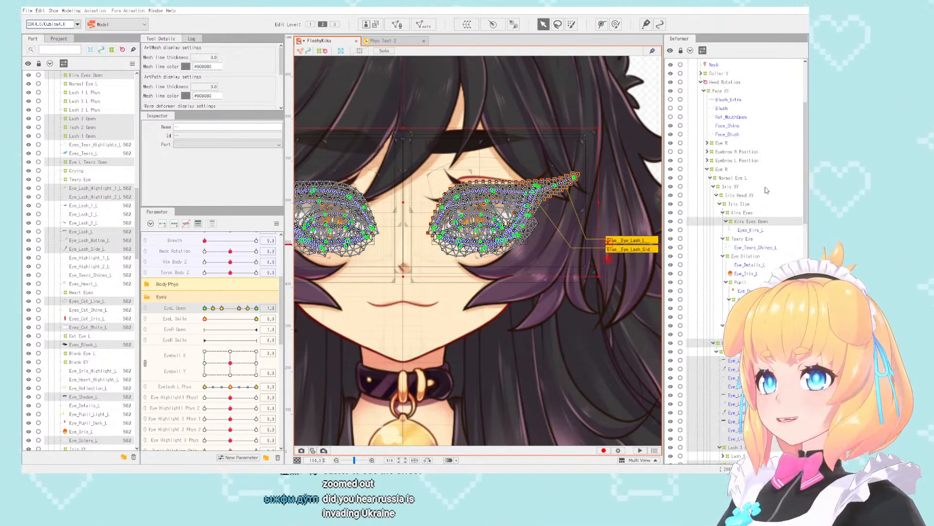
# - Exclude the Eye L group's meshes and deformers from the EyeL Open selection, keeping only the Eye R group's objects selected
pyautogui.scroll(-14, 767, 191)
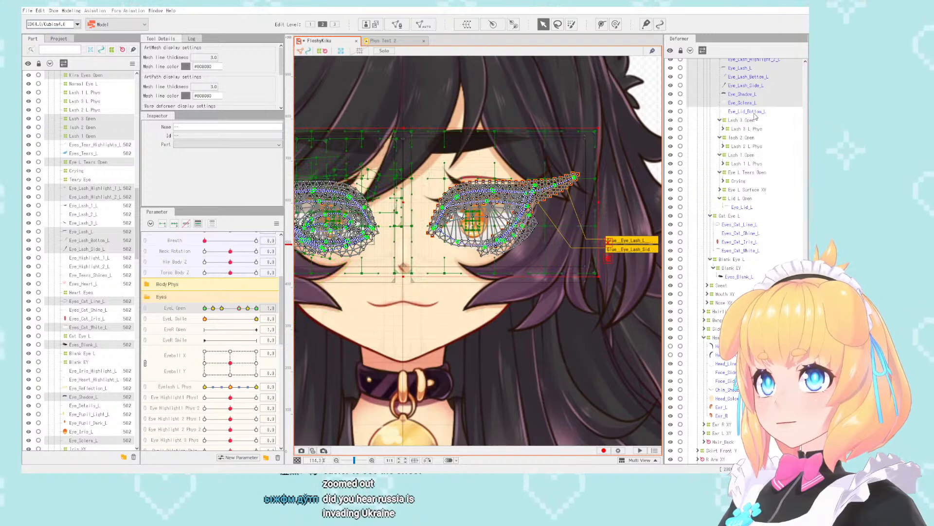
pyautogui.scroll(8, 757, 93)
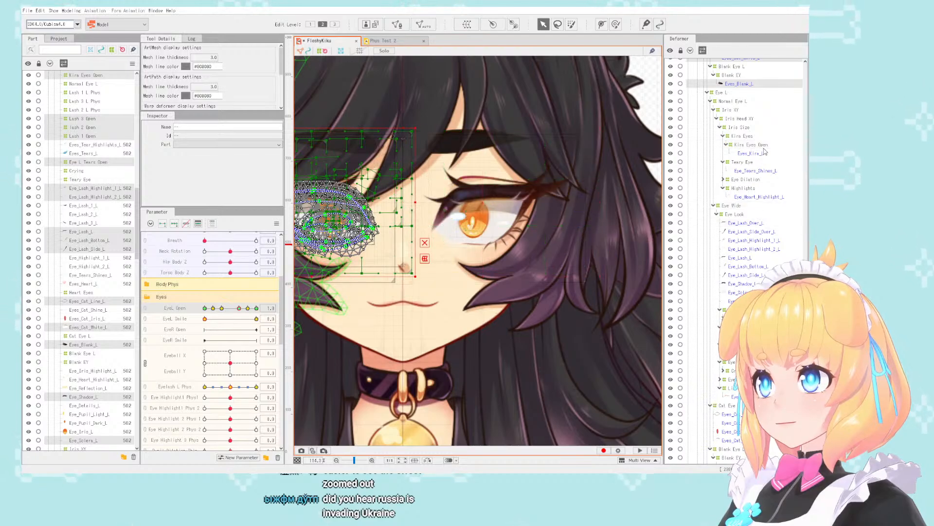
pyautogui.scroll(3, 765, 168)
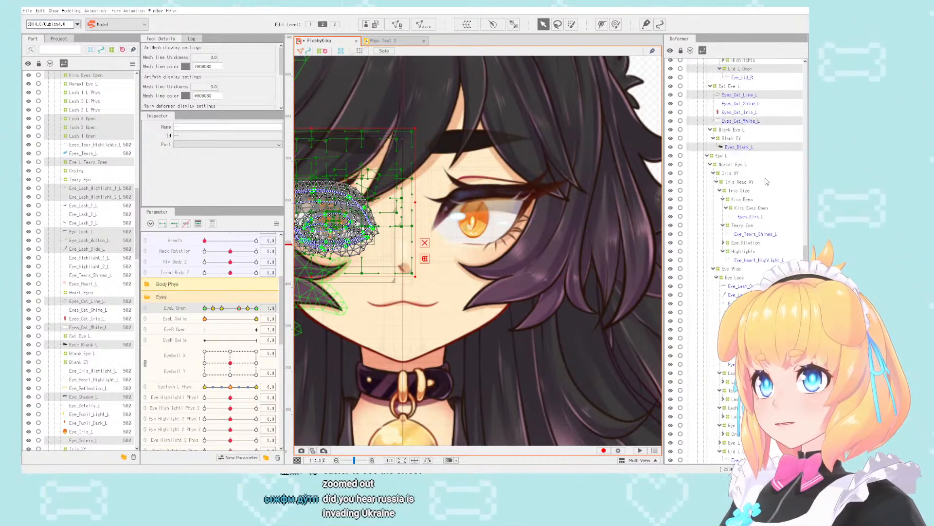
pyautogui.scroll(4, 766, 181)
pyautogui.scroll(-5, 606, 176)
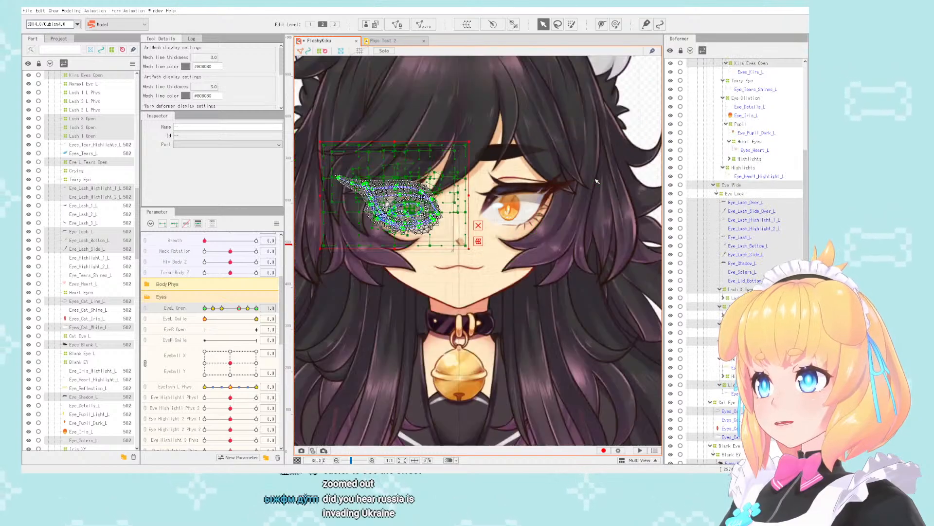
pyautogui.scroll(5, 545, 183)
pyautogui.moveTo(267, 308); pyautogui.dragTo(308, 315)
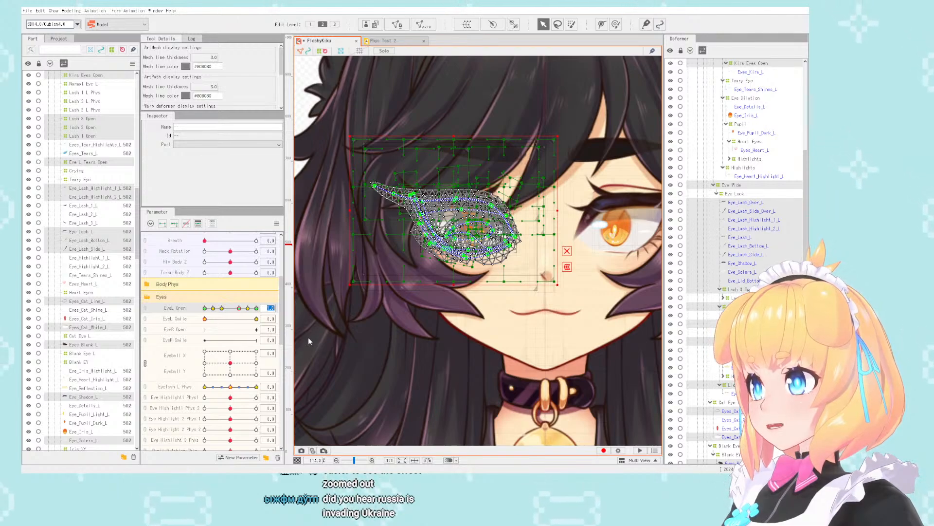
# - Compare the parameter settings of EyeR Open and EyeL Open, and move the selected objects' EyeL Open keys to EyeR Open
pyautogui.rightClick(173, 330)
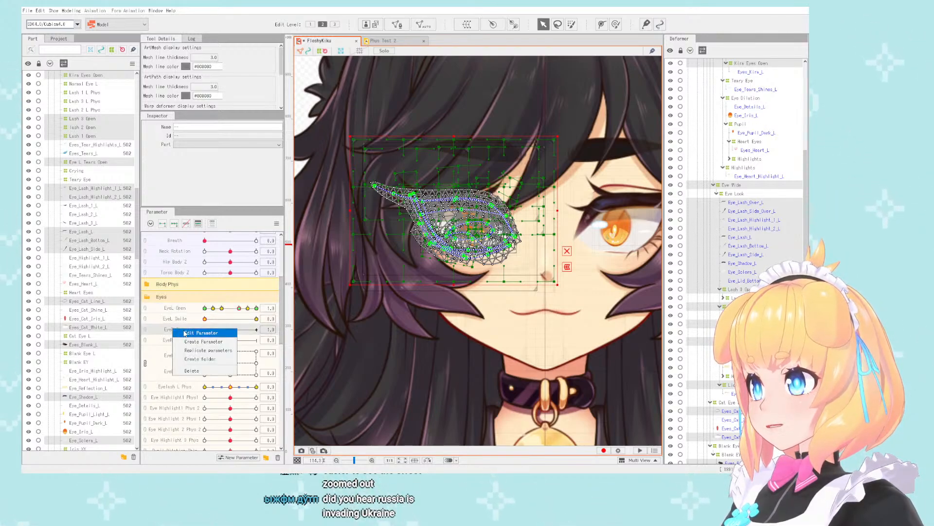
pyautogui.click(186, 333)
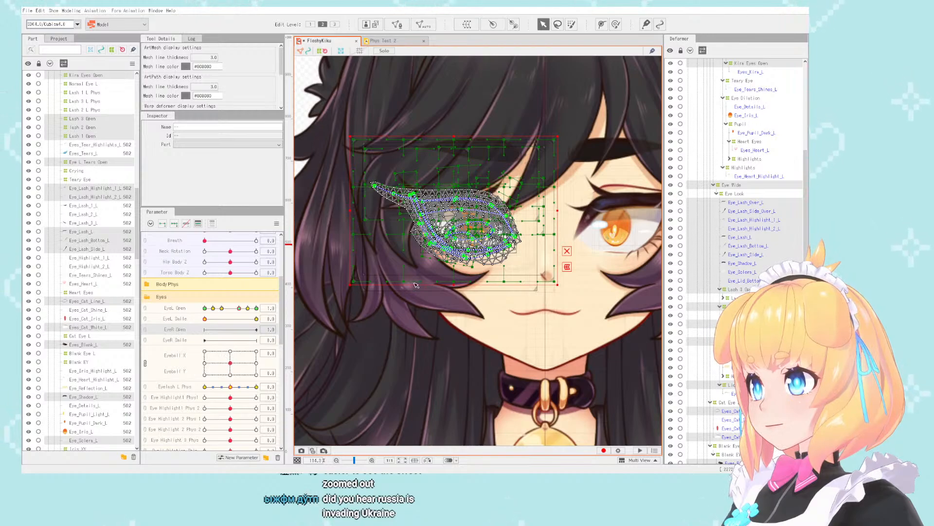
pyautogui.rightClick(181, 308)
pyautogui.click(187, 312)
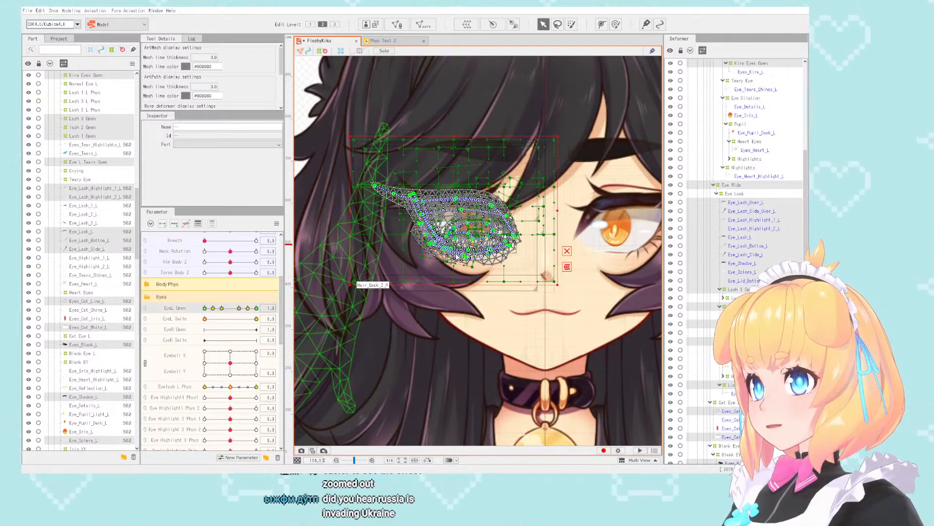
pyautogui.rightClick(181, 330)
pyautogui.click(250, 335)
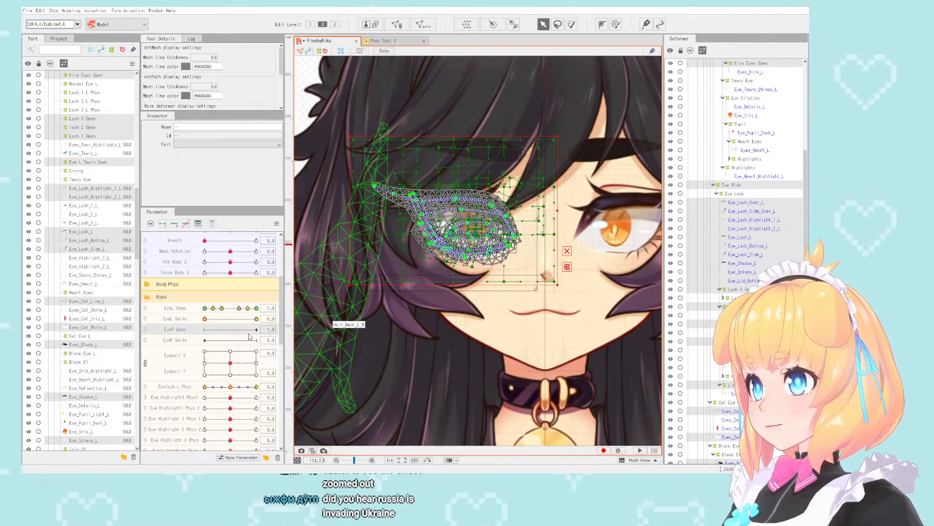
pyautogui.click(482, 230)
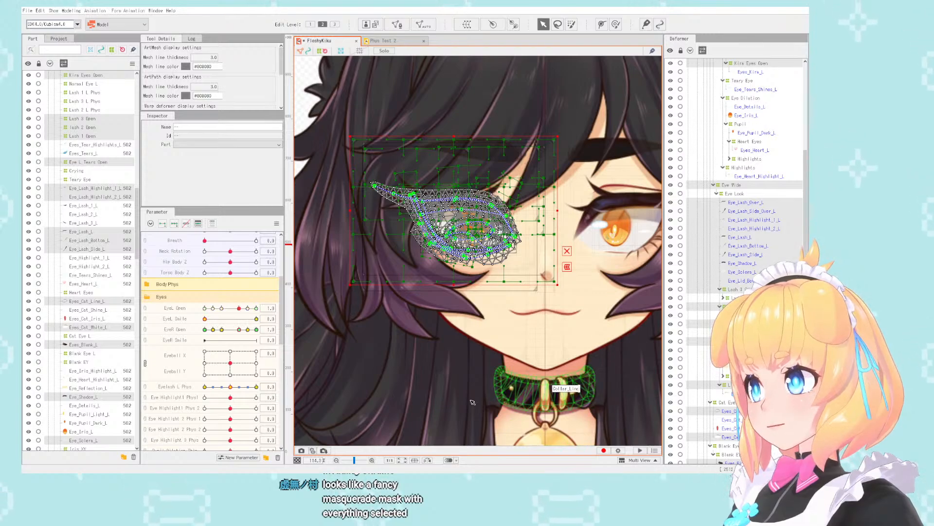
# - Select all objects keyed to the EyeL Smile parameter
pyautogui.moveTo(239, 330)
pyautogui.mouseDown()
pyautogui.moveTo(192, 330)
pyautogui.moveTo(239, 330)
pyautogui.mouseUp()
pyautogui.scroll(-3, 412, 186)
pyautogui.scroll(3, 520, 188)
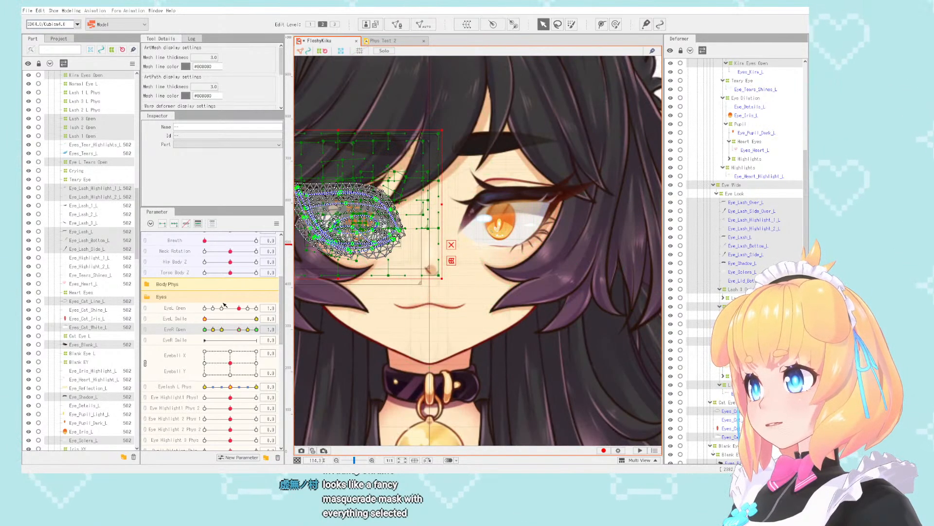
pyautogui.hotkey('ctrl', 'a')
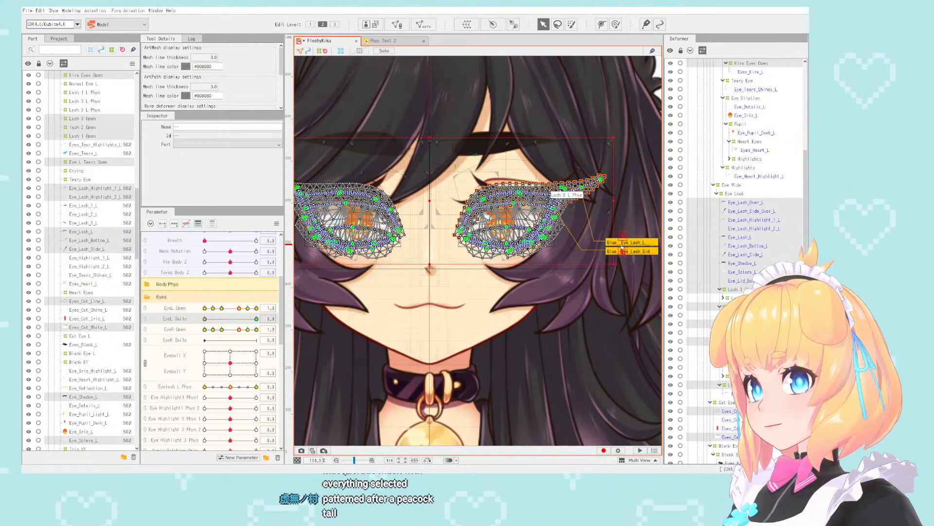
# - Try to exclude Lash 3 Open and Kira Eyes Open from the EyeL Smile selection, and reselect all of its keyed objects
pyautogui.scroll(4, 757, 229)
pyautogui.scroll(-6, 757, 228)
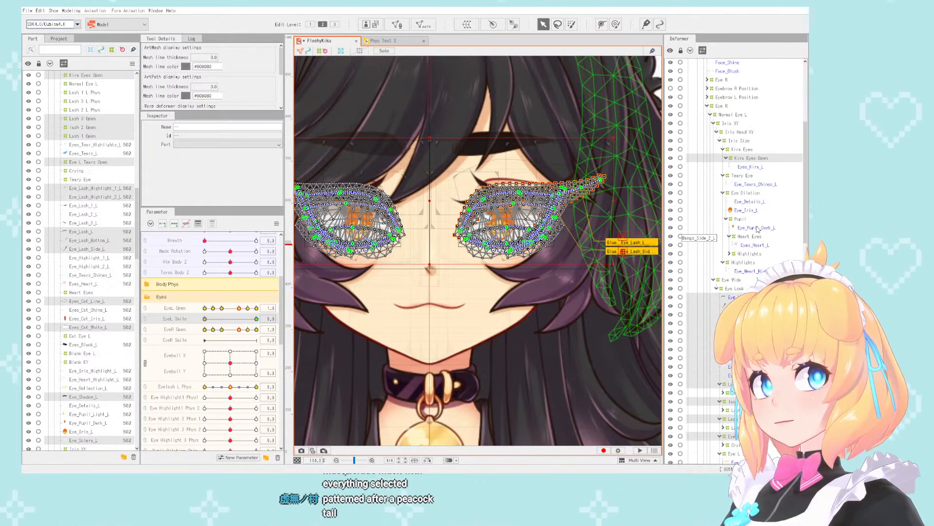
pyautogui.scroll(-3, 758, 229)
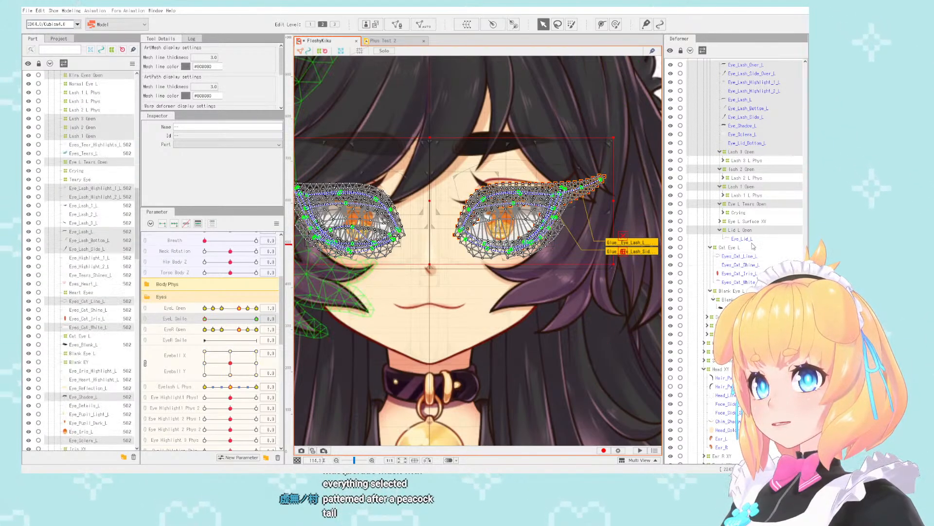
pyautogui.click(753, 154)
pyautogui.scroll(6, 752, 154)
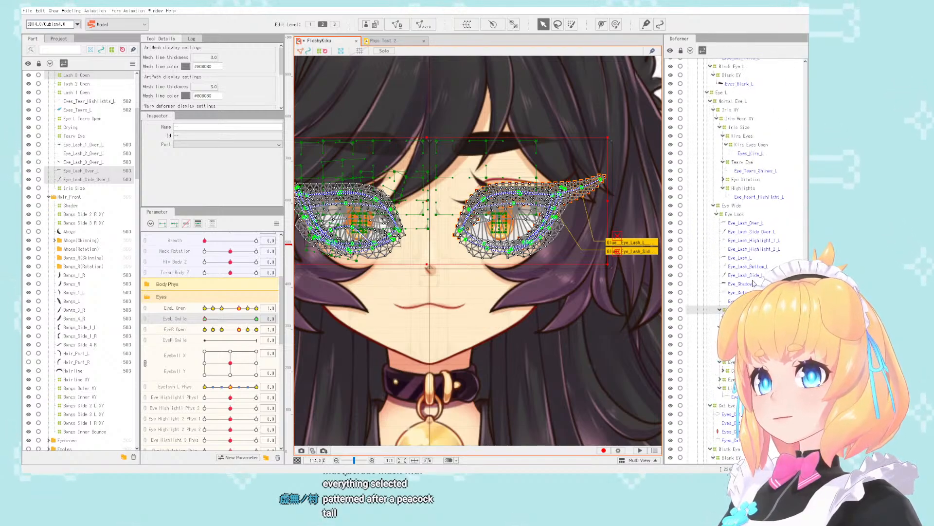
pyautogui.scroll(2, 750, 234)
pyautogui.click(745, 189)
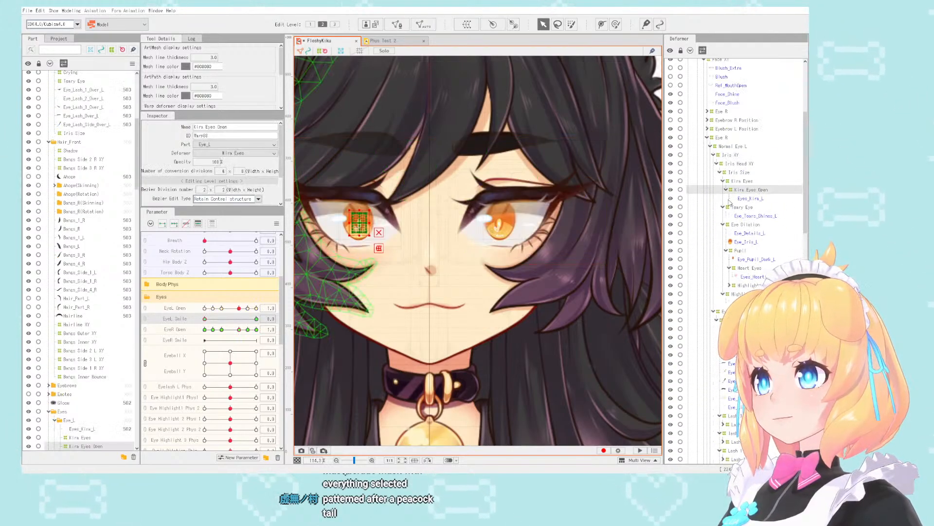
pyautogui.click(268, 319)
pyautogui.click(315, 325)
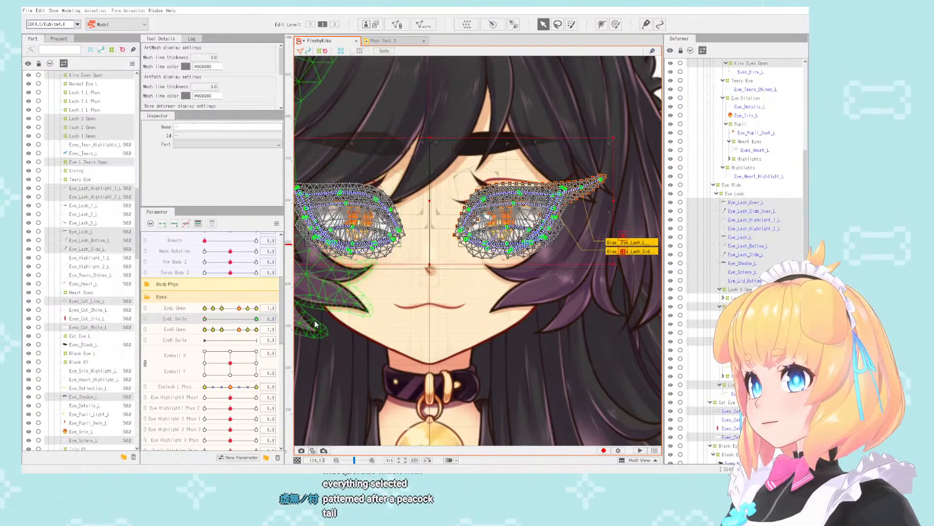
# - Exclude the Eye L group's lid, sclera, shadow and eyelash meshes, from Eye_Lid_Bottom_L up to Eye_Lash_Over_L, from the EyeL Smile selection
pyautogui.scroll(8, 763, 207)
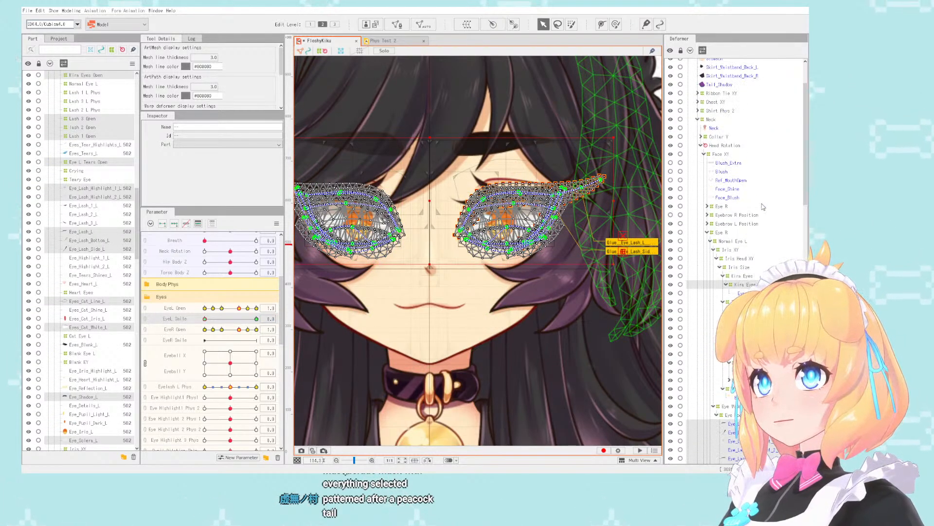
pyautogui.scroll(2, 763, 207)
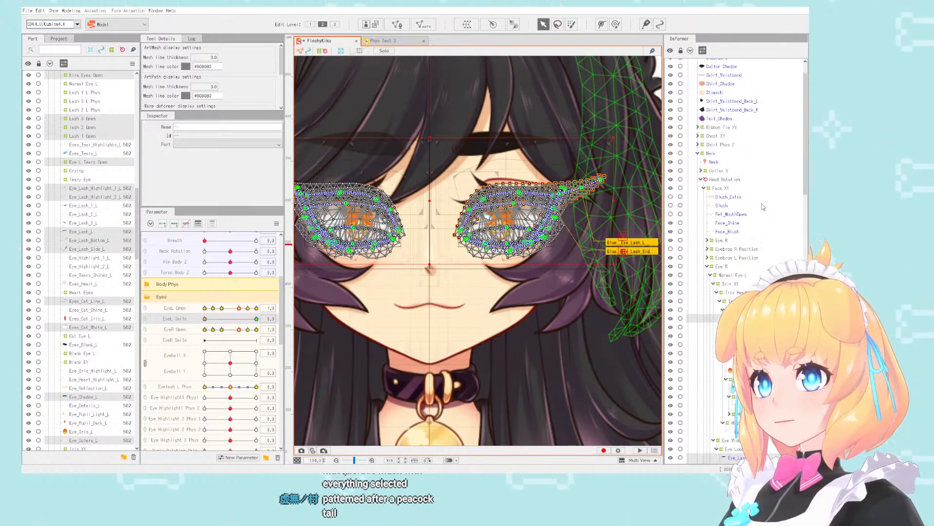
pyautogui.scroll(-10, 763, 207)
pyautogui.scroll(7, 763, 207)
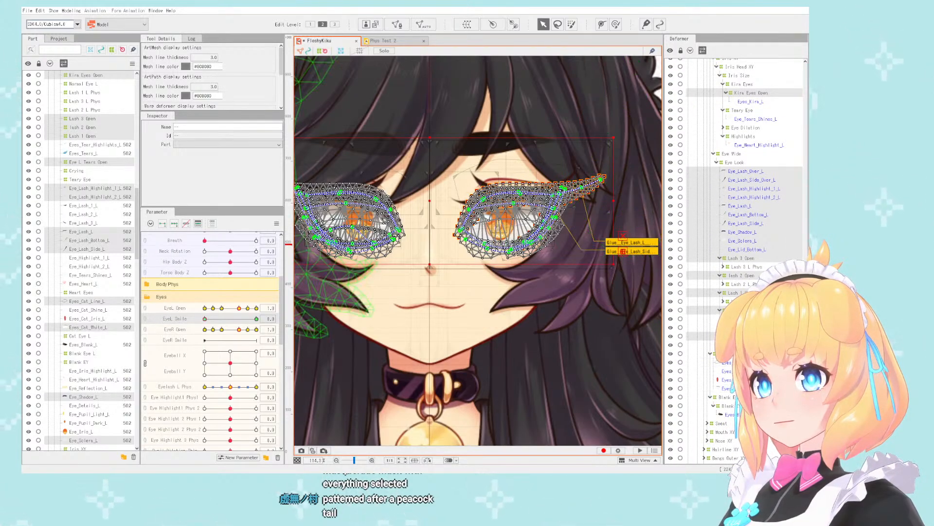
pyautogui.keyDown('ctrl'); pyautogui.click(772, 251); pyautogui.keyUp('ctrl')
pyautogui.keyDown('ctrl'); pyautogui.click(772, 242); pyautogui.keyUp('ctrl')
pyautogui.keyDown('ctrl'); pyautogui.click(772, 233); pyautogui.keyUp('ctrl')
pyautogui.keyDown('ctrl'); pyautogui.click(772, 224); pyautogui.keyUp('ctrl')
pyautogui.keyDown('ctrl'); pyautogui.click(774, 217); pyautogui.keyUp('ctrl')
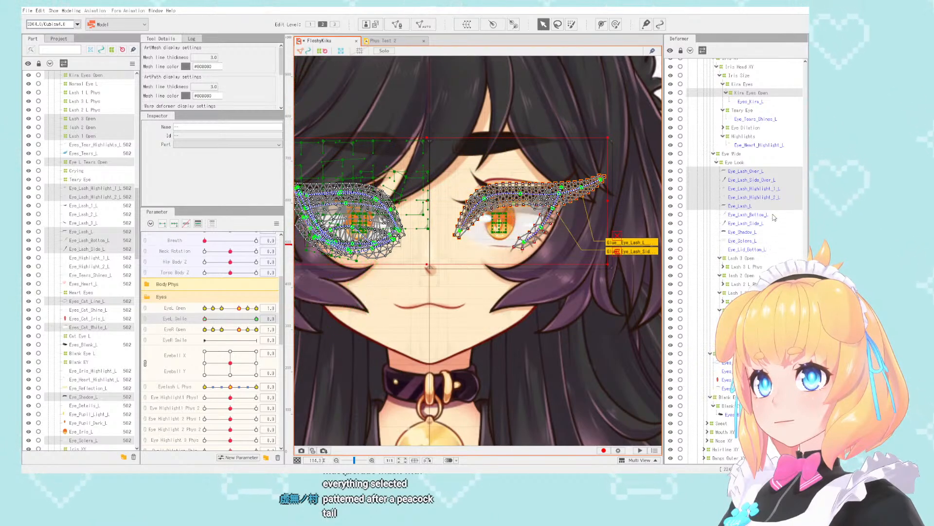
pyautogui.keyDown('ctrl'); pyautogui.click(774, 206); pyautogui.keyUp('ctrl')
pyautogui.keyDown('ctrl'); pyautogui.click(774, 197); pyautogui.keyUp('ctrl')
pyautogui.keyDown('ctrl'); pyautogui.click(774, 189); pyautogui.keyUp('ctrl')
pyautogui.keyDown('ctrl'); pyautogui.click(775, 172); pyautogui.keyUp('ctrl')
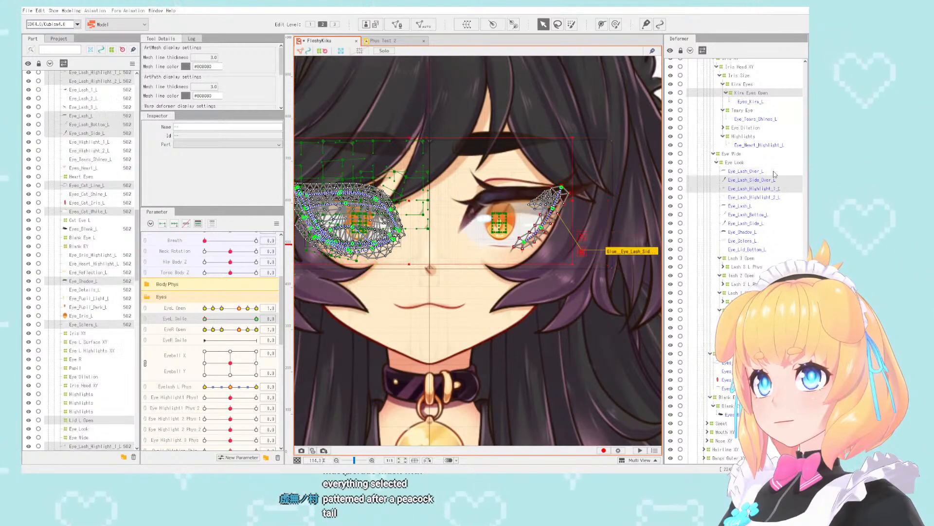
pyautogui.keyDown('ctrl'); pyautogui.click(775, 180); pyautogui.keyUp('ctrl')
# - Exclude the Eye L group's Kira Eyes Open deformer from the EyeL Smile selection
pyautogui.scroll(2, 759, 163)
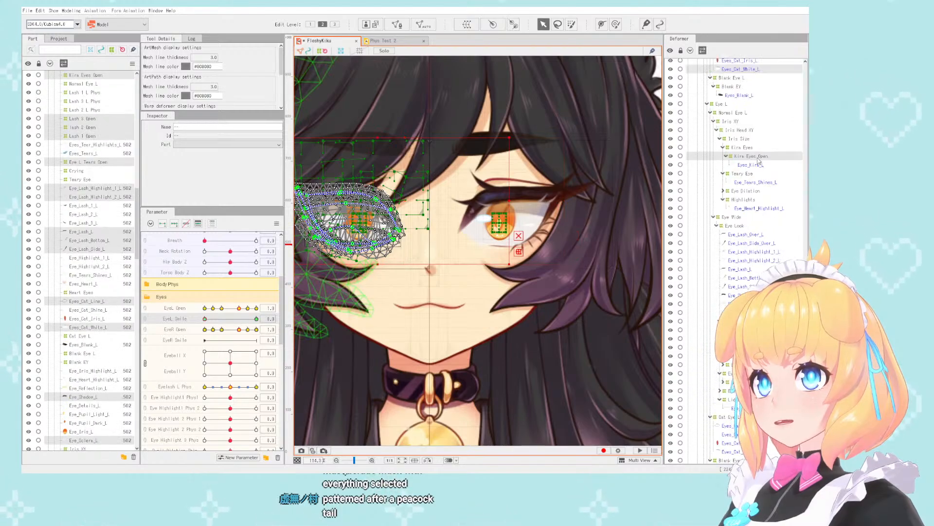
pyautogui.keyDown('ctrl'); pyautogui.click(757, 158); pyautogui.keyUp('ctrl')
pyautogui.scroll(3, 759, 163)
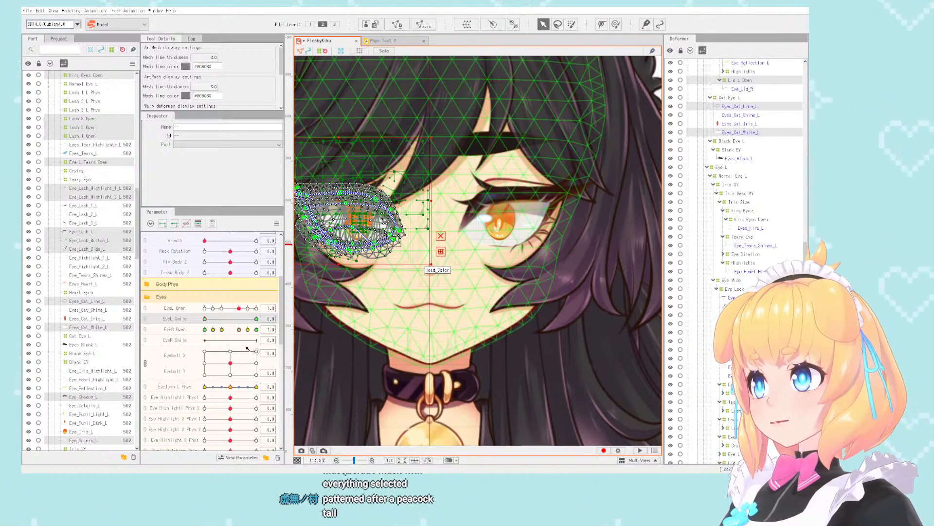
# - Set EyeL Smile to 0 and move the selected Eye R objects' smile keys to the EyeR Smile parameter
pyautogui.click(267, 319)
pyautogui.write('0')
pyautogui.press('Return')
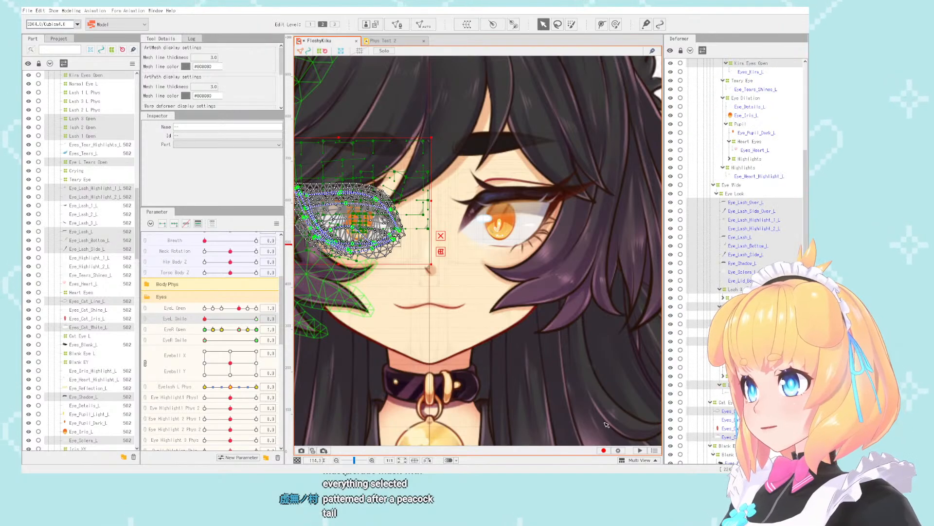
pyautogui.click(190, 341)
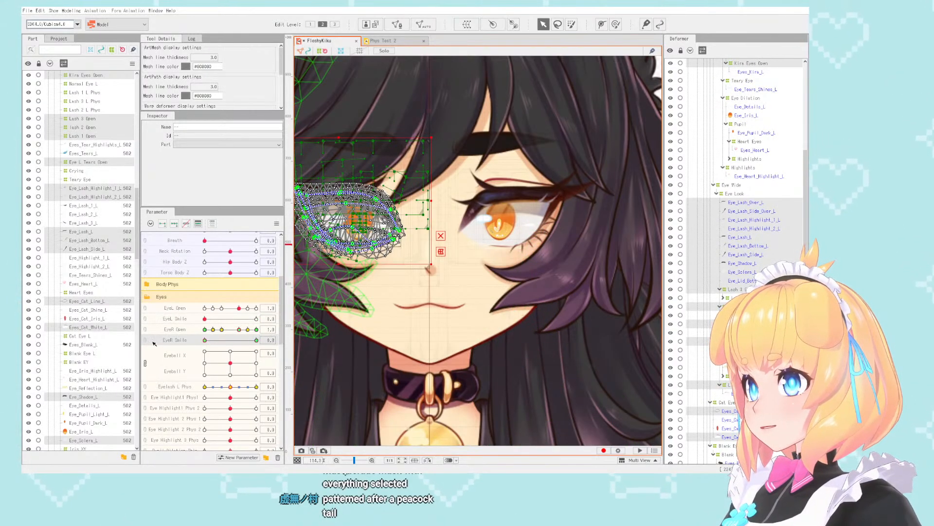
# - Select the objects keyed to Eyelash L Phys, replicate that parameter and rename the copy as Eyelash R Phys
pyautogui.click(269, 386)
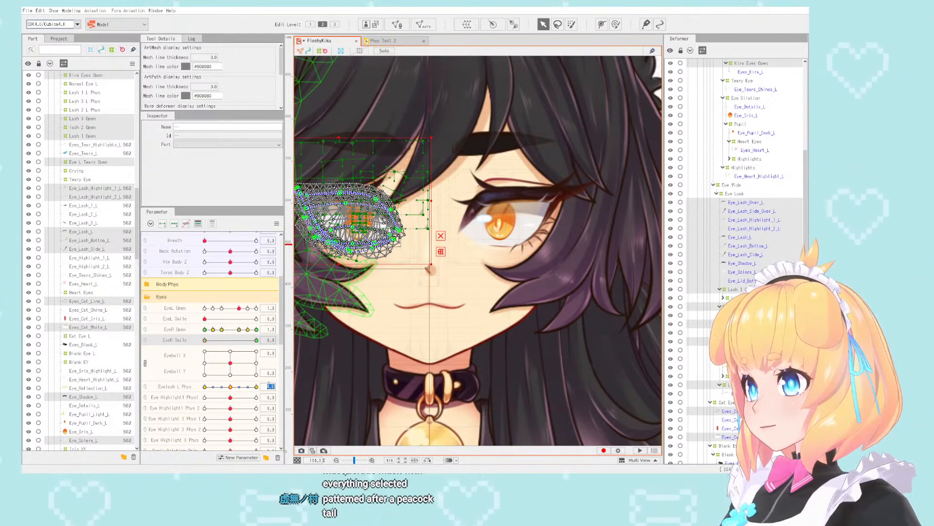
pyautogui.click(313, 383)
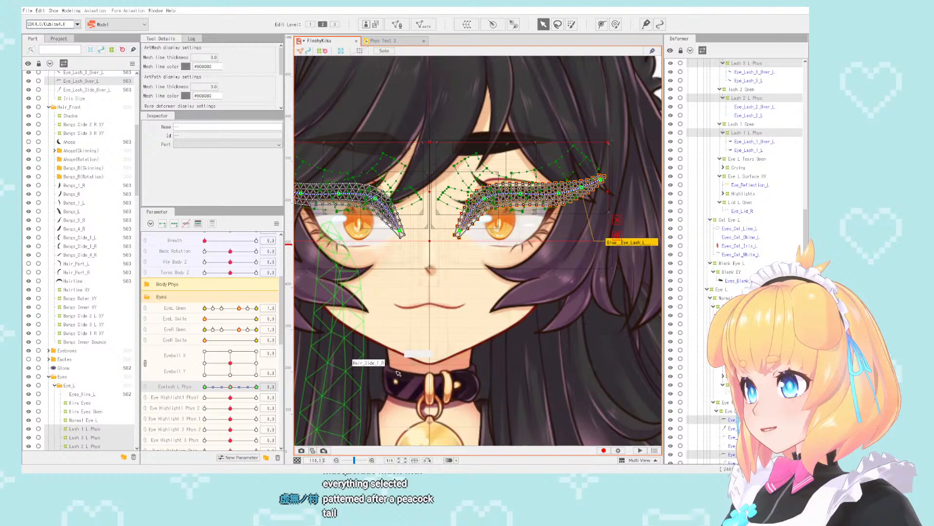
pyautogui.rightClick(183, 386)
pyautogui.click(203, 408)
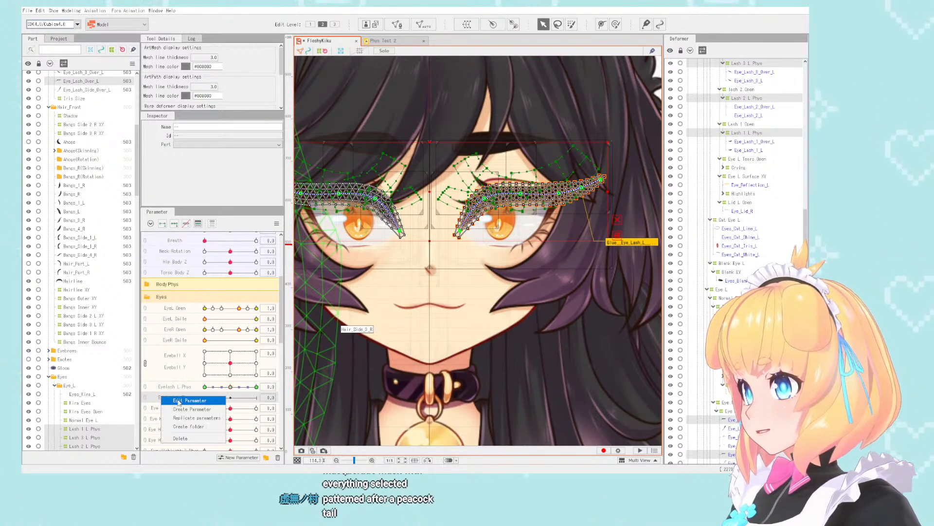
pyautogui.click(178, 402)
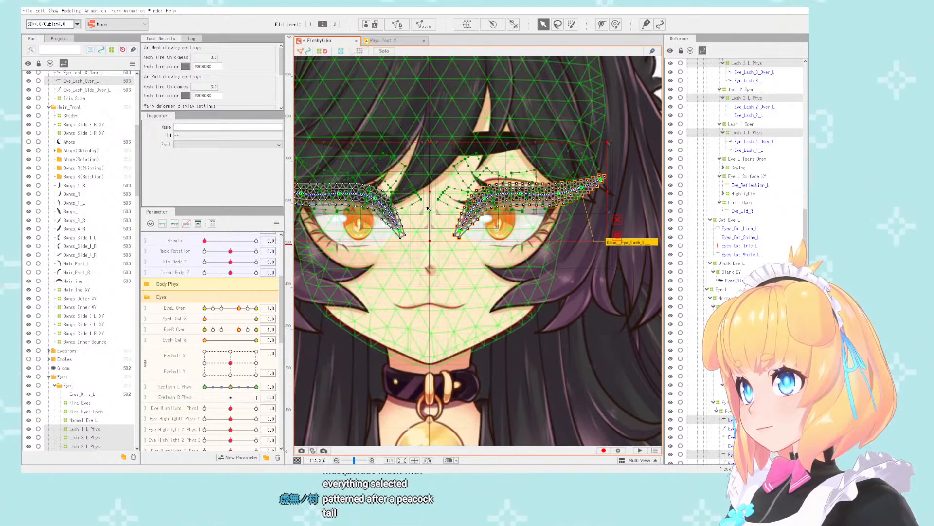
# - Rename the Eye Highlight1 Phys1 parameter as Eye L Highlight1 Phys1
pyautogui.scroll(-3, 220, 370)
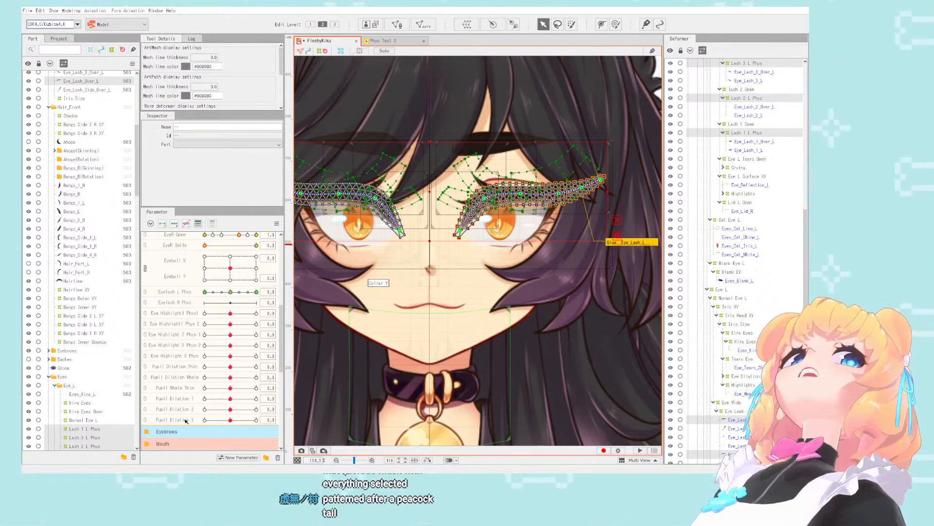
pyautogui.rightClick(174, 313)
pyautogui.click(197, 316)
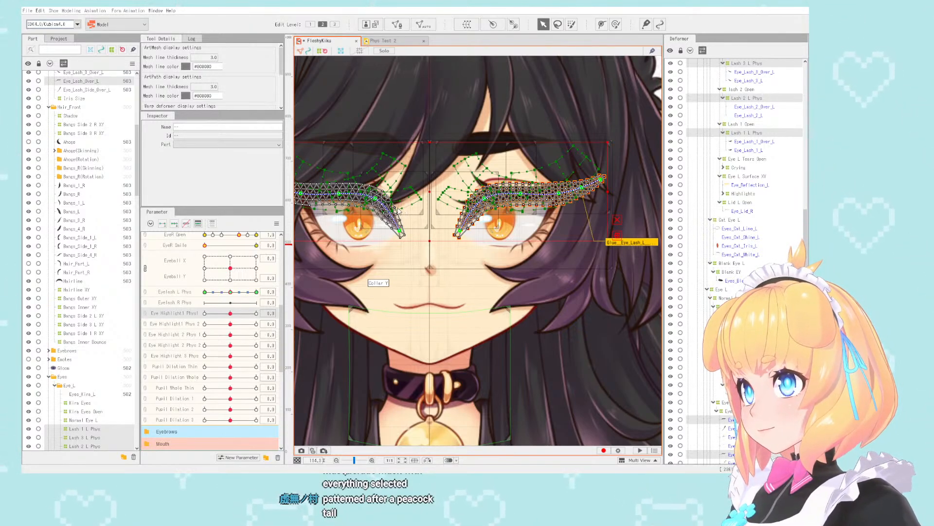
pyautogui.click(408, 287)
# - Rename the Eye Highlight1 Phys 2, Eye Highlight 2 Phys 1 and Eye Highlight 2 Phys 2 parameters, adding L after Eye
pyautogui.scroll(-1, 571, 164)
pyautogui.scroll(2, 484, 193)
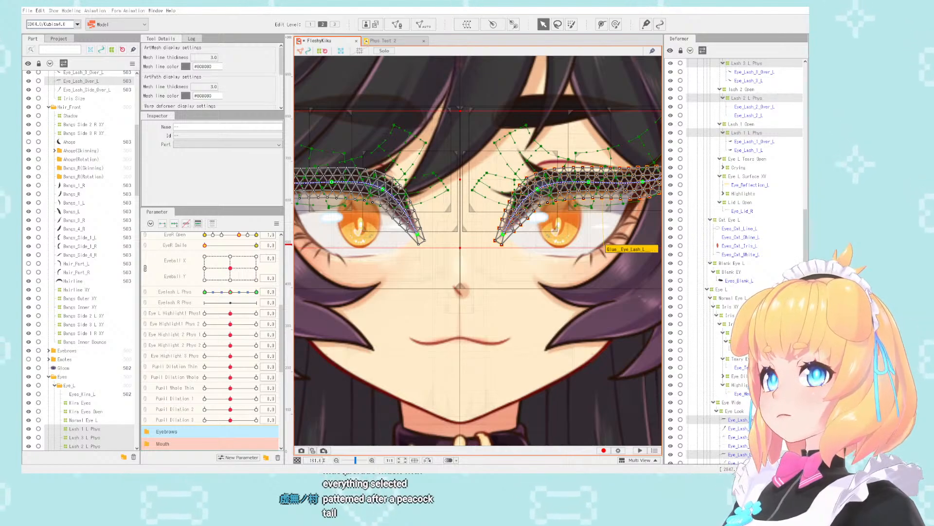
pyautogui.scroll(-3, 626, 119)
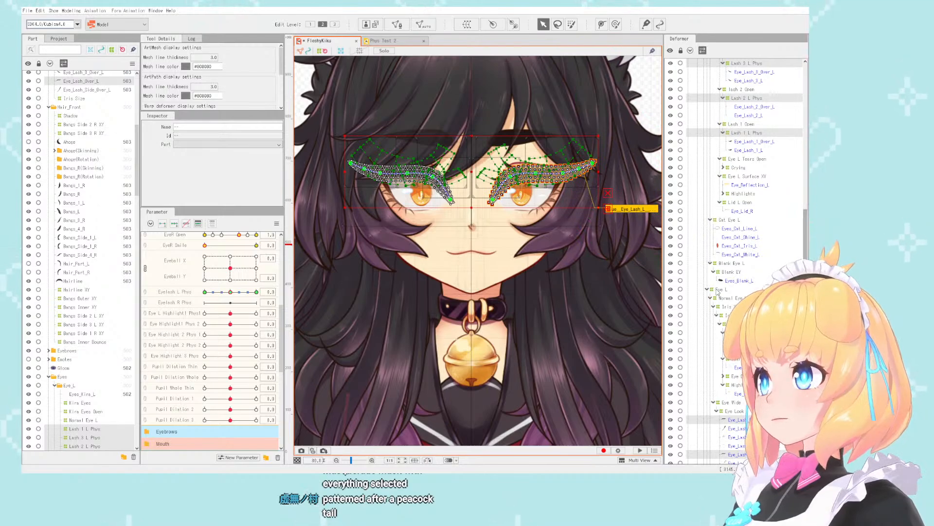
pyautogui.rightClick(176, 323)
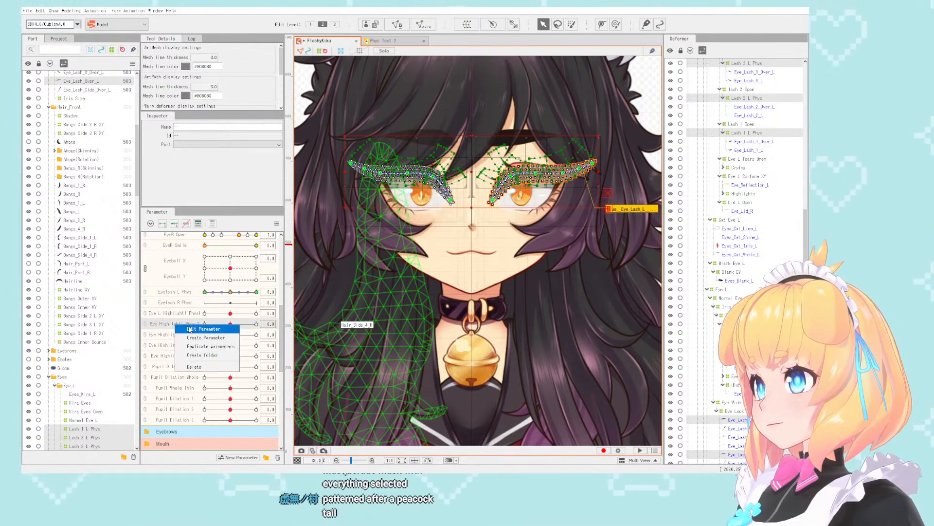
pyautogui.click(192, 328)
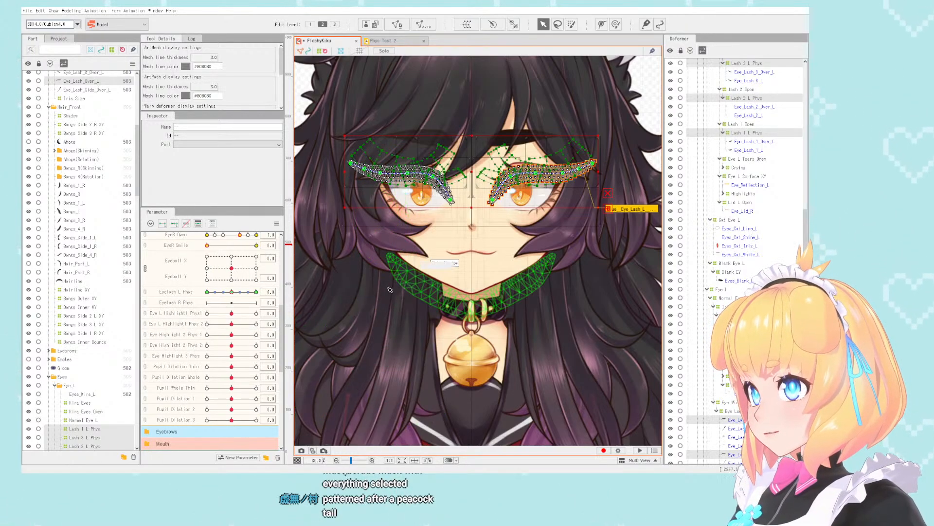
pyautogui.rightClick(184, 335)
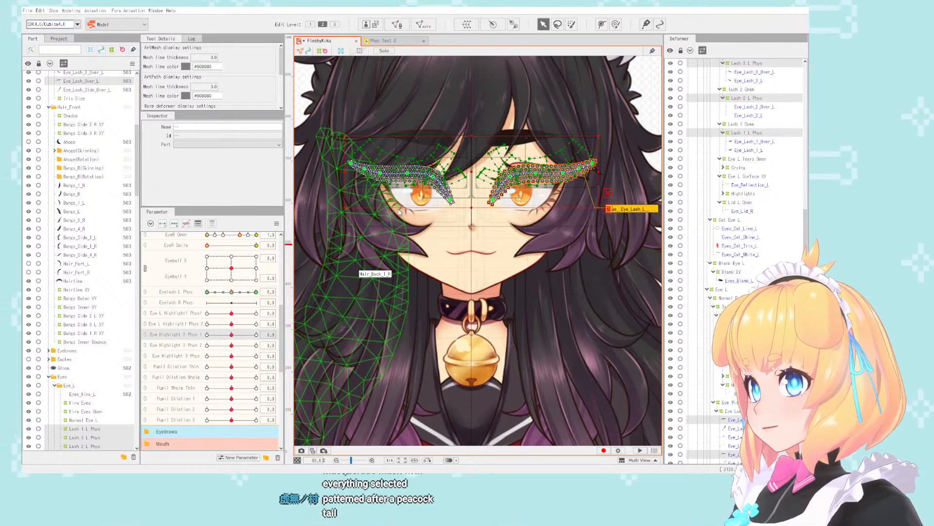
pyautogui.click(171, 347)
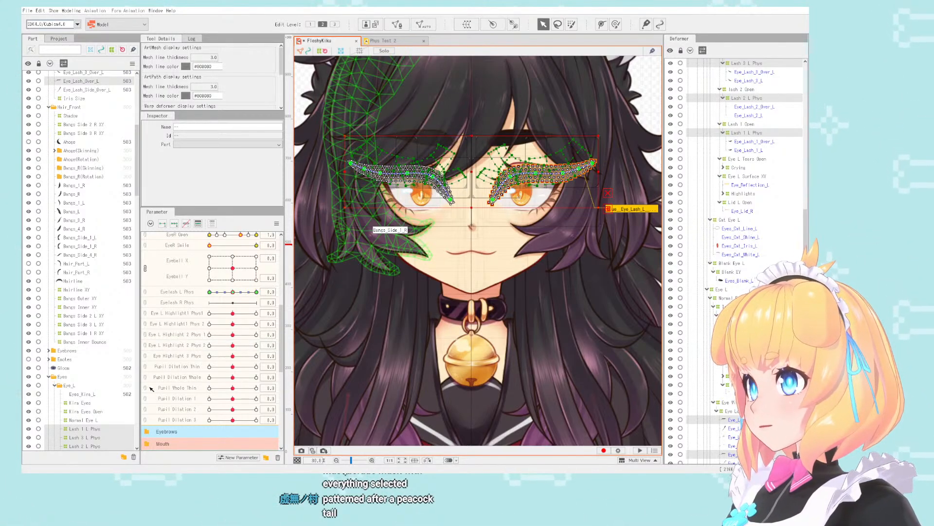
# - Rename the parameters as Eye L Highlight 3 Phys, Pupil L Dilation Thin and Pupil L Dilation Whole
pyautogui.scroll(-2, 179, 352)
pyautogui.rightClick(184, 327)
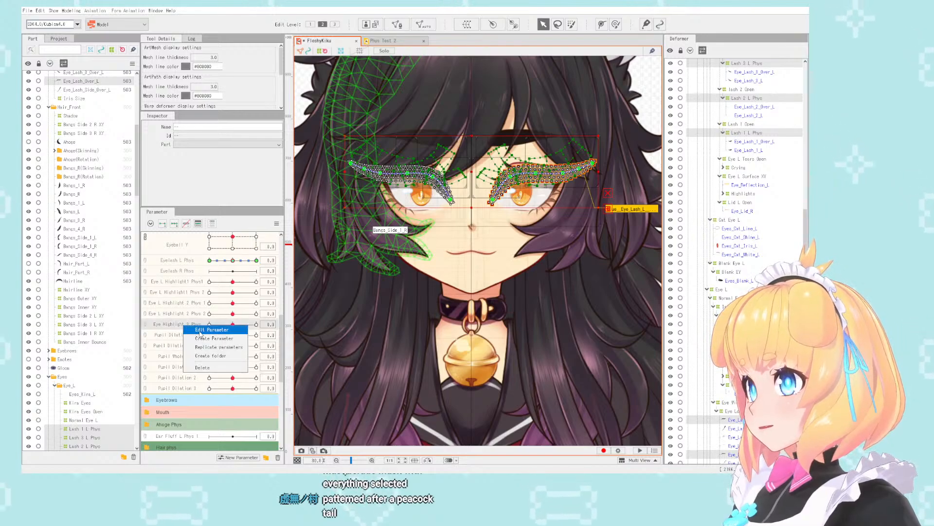
pyautogui.press('Escape')
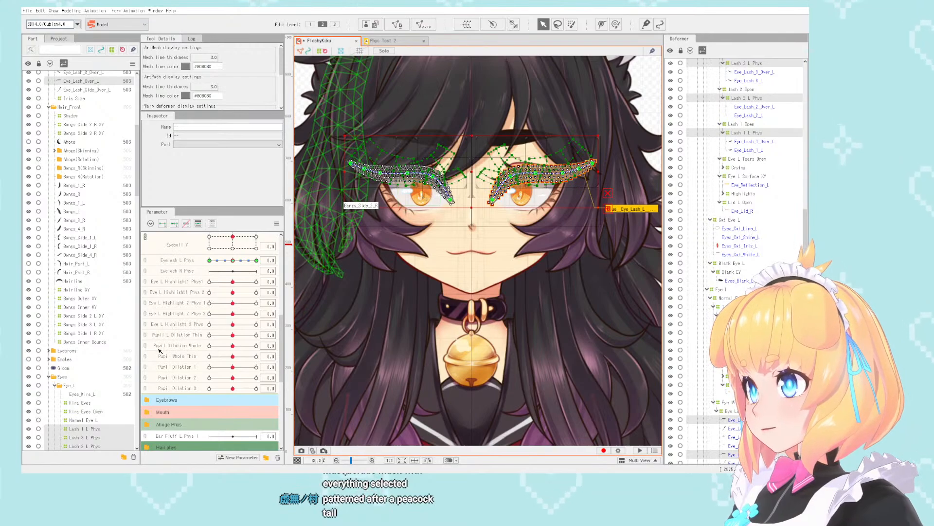
pyautogui.click(174, 345)
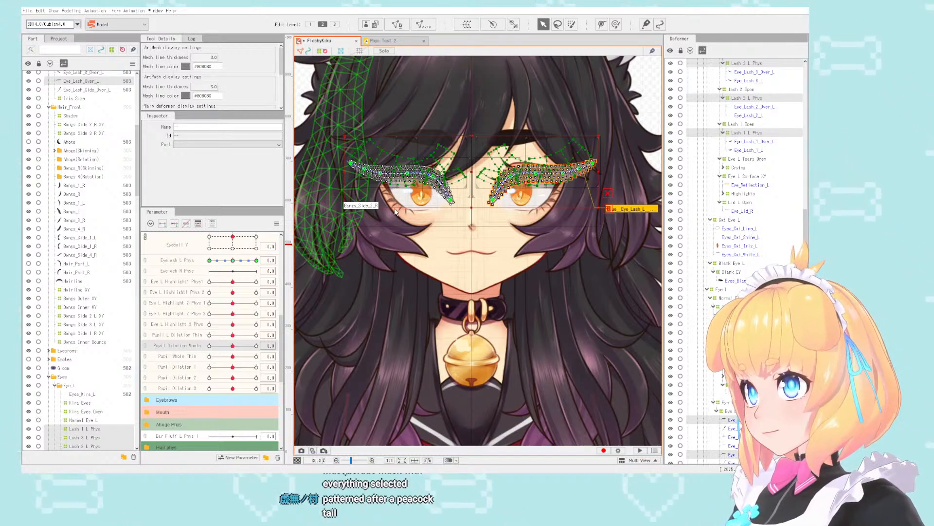
pyautogui.click(393, 281)
# - Rename Pupil Whole Thin as Pupil L Whole Thin and Pupil Dilation 1 as Pupil L Dilation 1
pyautogui.rightClick(172, 354)
pyautogui.click(185, 359)
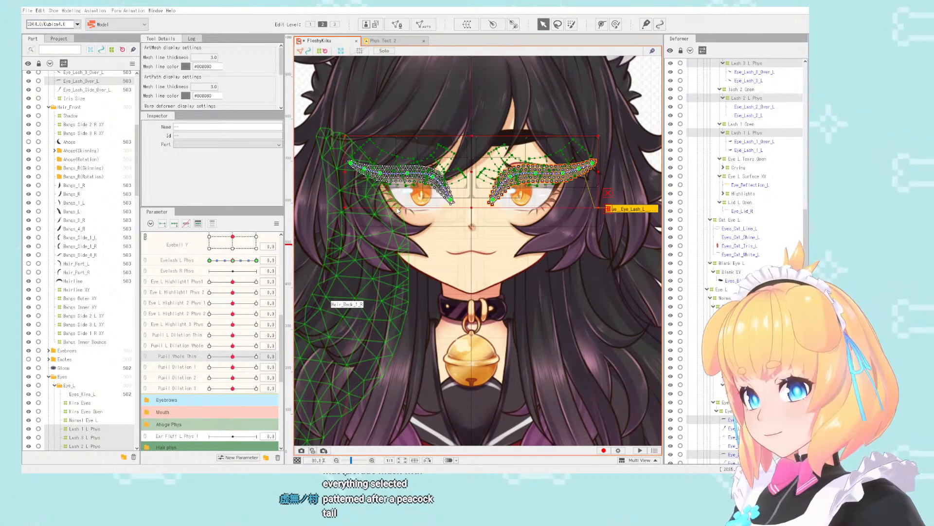
pyautogui.click(393, 282)
pyautogui.rightClick(173, 365)
pyautogui.click(187, 369)
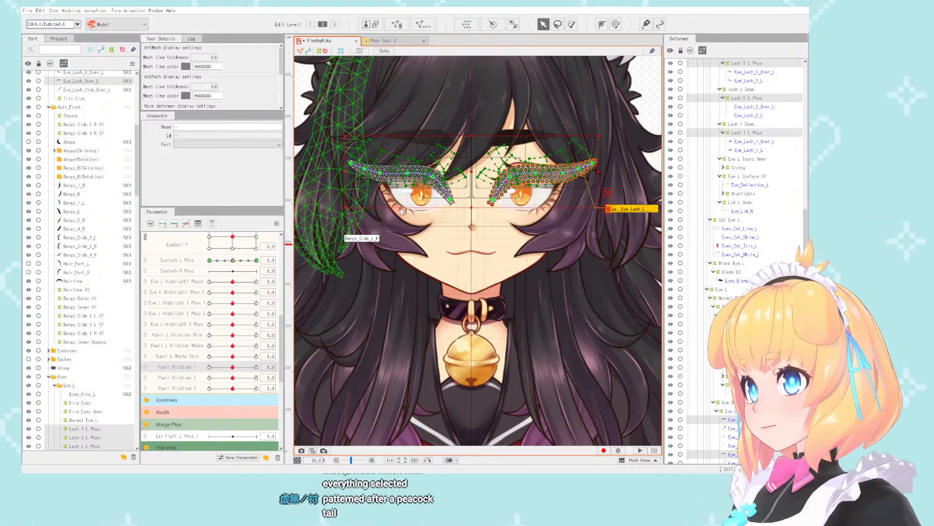
pyautogui.click(400, 279)
# - Rename Pupil Dilation 2 as Pupil L Dilation 2 and Pupil Dilation 3 as Pupil L Dilation 3
pyautogui.rightClick(178, 378)
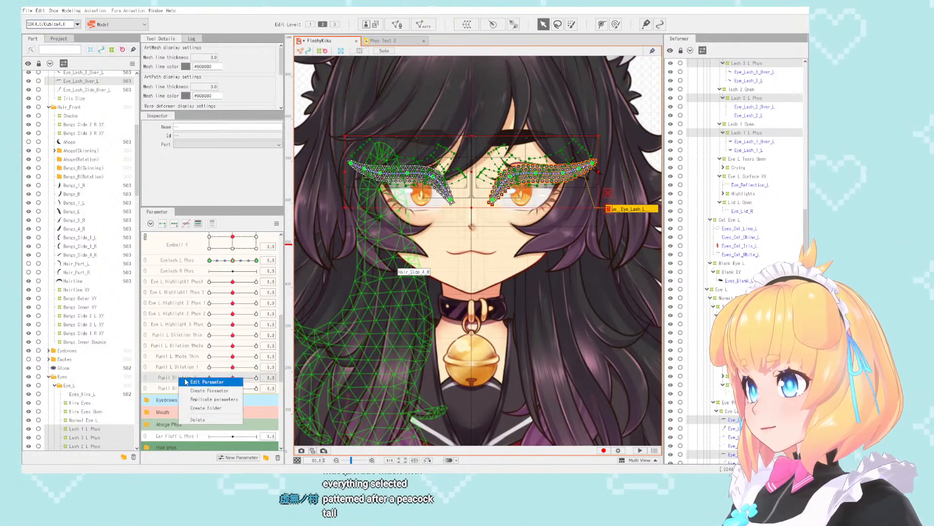
pyautogui.click(189, 382)
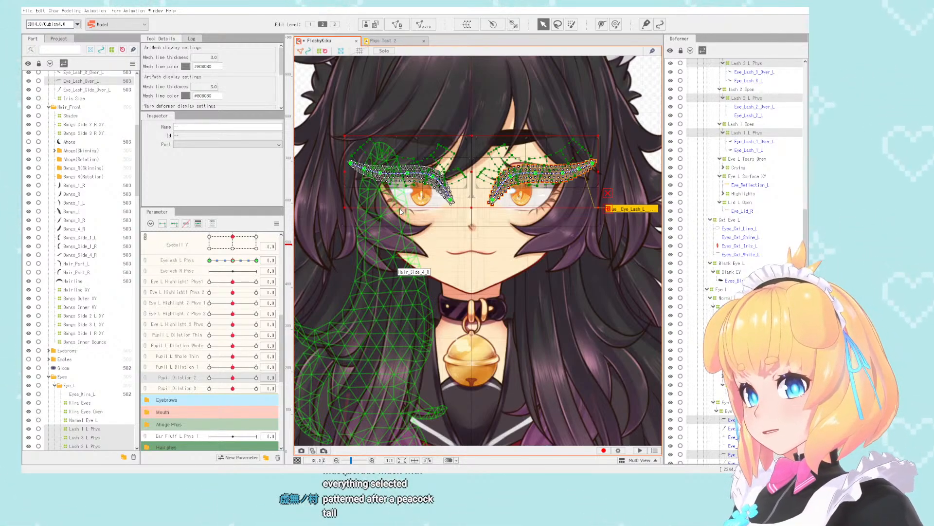
pyautogui.press('Return')
pyautogui.rightClick(183, 385)
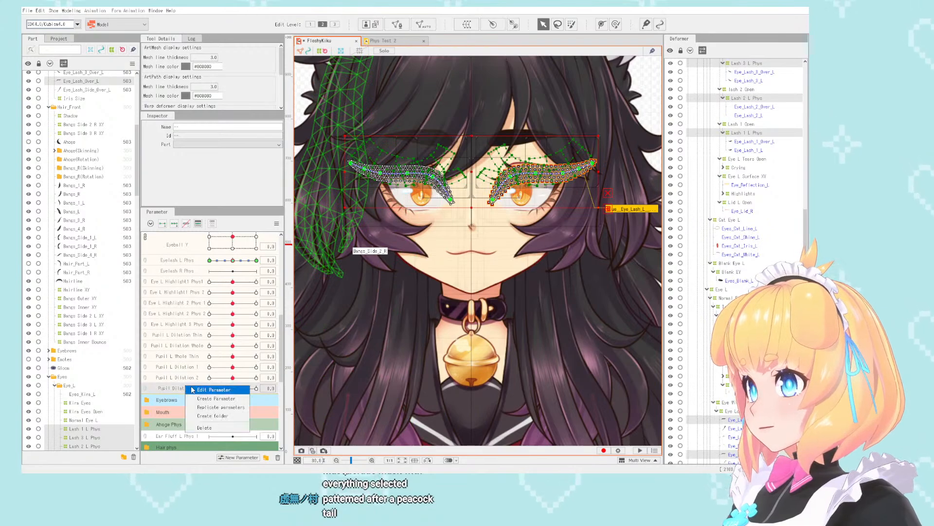
pyautogui.click(191, 390)
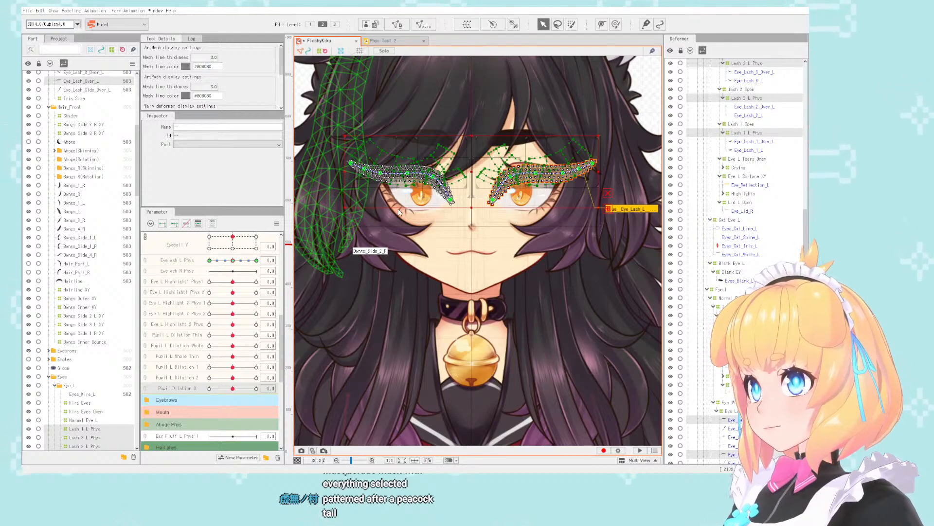
# - Create a new parameter folder and name it Eye Phys
pyautogui.scroll(3, 194, 302)
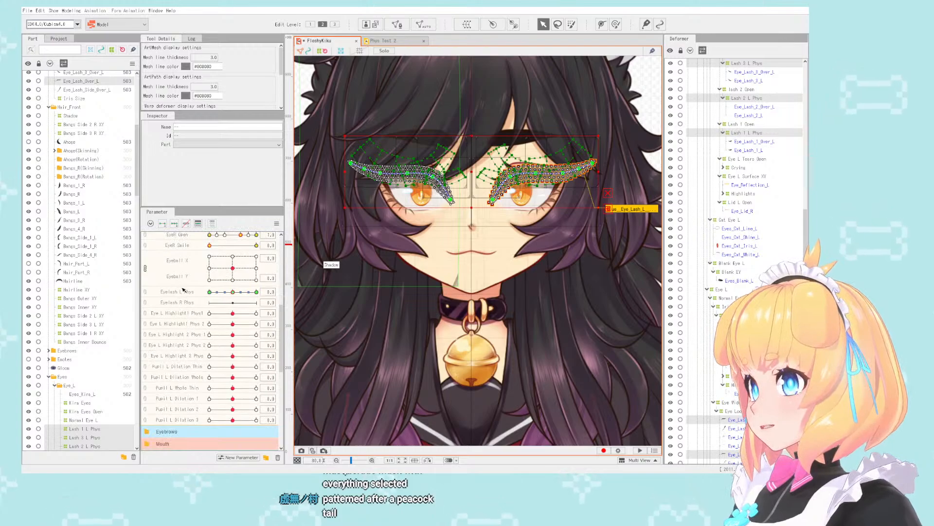
pyautogui.click(265, 458)
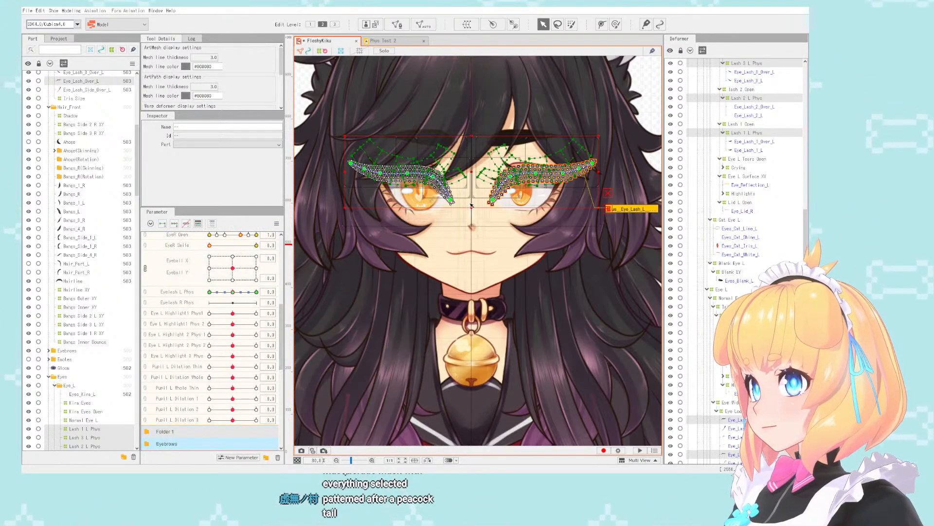
pyautogui.scroll(-3, 204, 323)
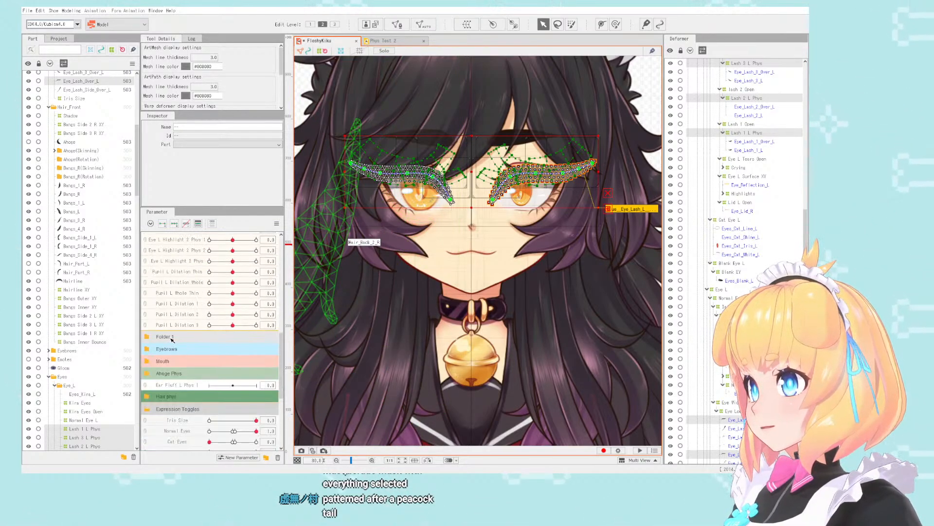
pyautogui.doubleClick(171, 337)
pyautogui.write('E')
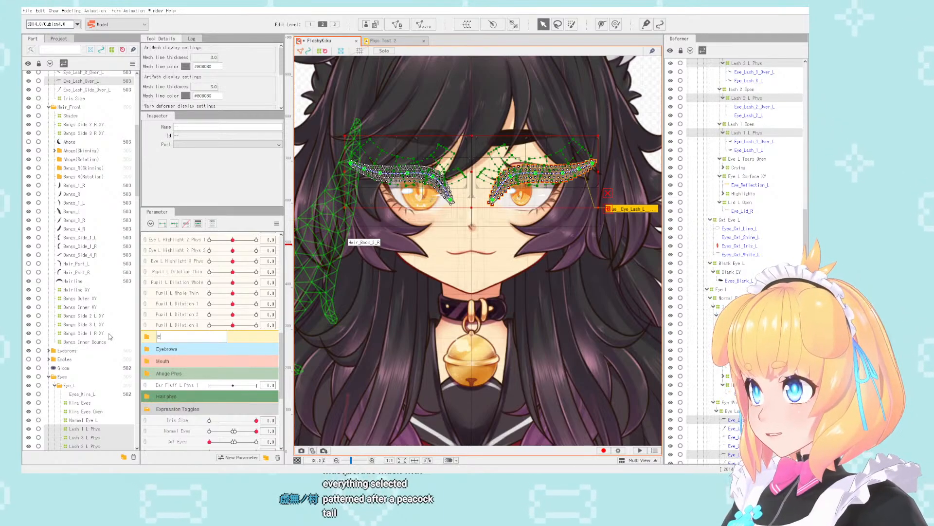
pyautogui.write('ye Phys')
pyautogui.press('Return')
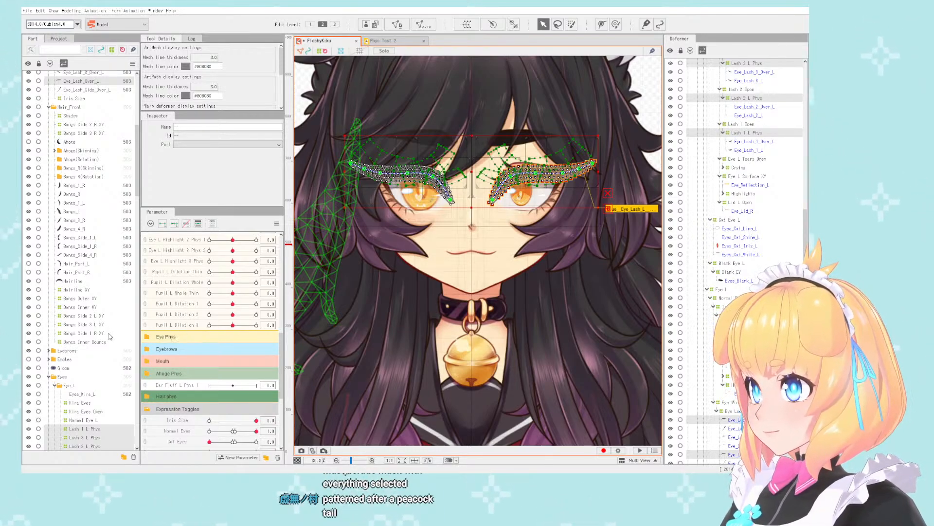
# - Move all parameters from Eyelash L Phys through Pupil L Dilation 3 into the Eye Phys folder and expand it
pyautogui.scroll(2, 164, 329)
pyautogui.keyDown('shift'); pyautogui.click(186, 276); pyautogui.keyUp('shift')
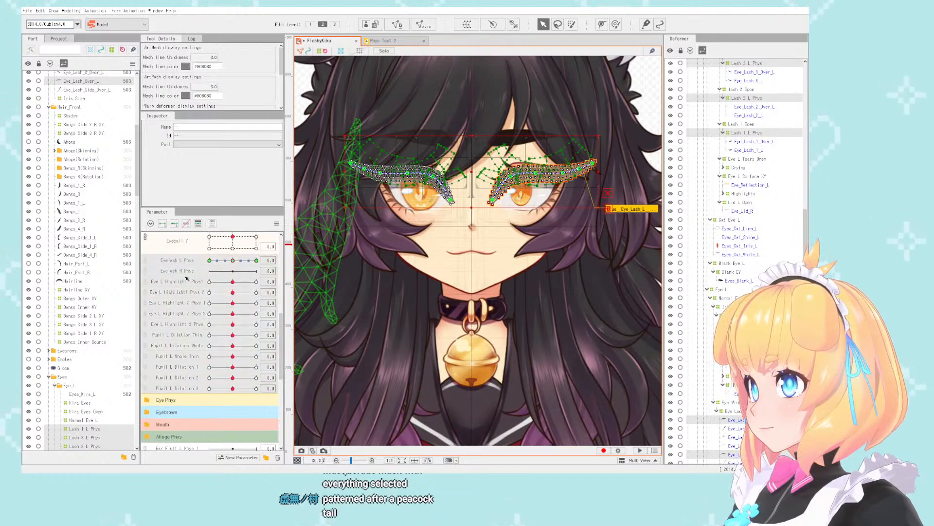
pyautogui.moveTo(184, 382); pyautogui.dragTo(182, 398)
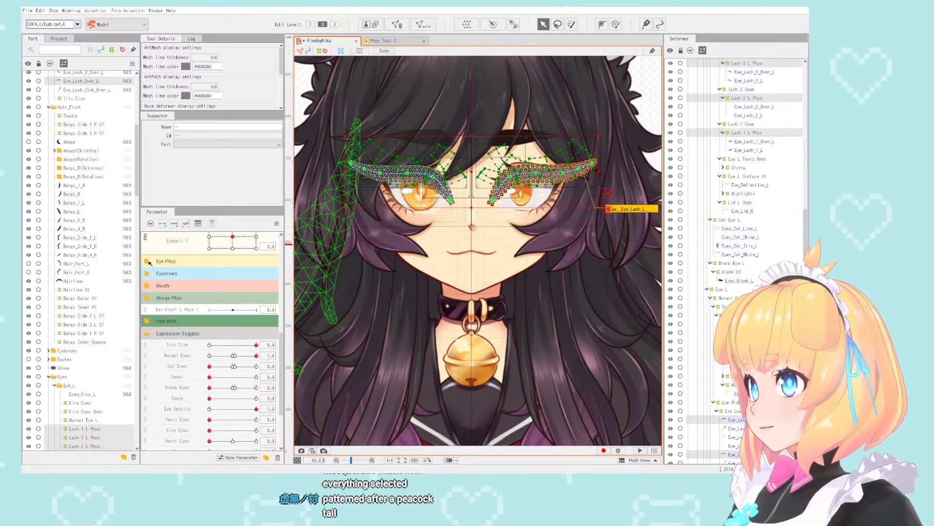
pyautogui.click(181, 263)
pyautogui.scroll(3, 202, 281)
pyautogui.scroll(-5, 185, 312)
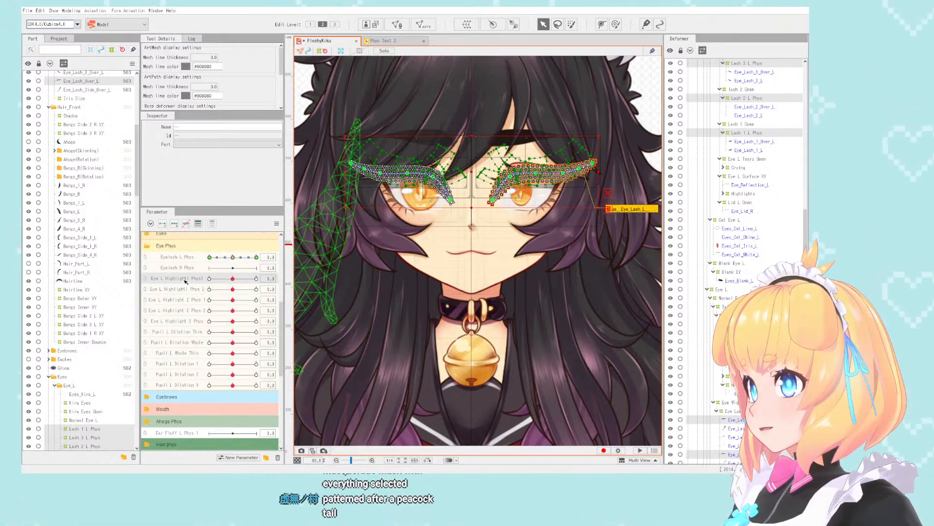
# - Replicate the parameters from Eye L Highlight1 Phys1 through Pupil L Dilation 3 and name the first copy Eye R Highlight1 Phys
pyautogui.keyDown('shift'); pyautogui.click(189, 384); pyautogui.keyUp('shift')
pyautogui.rightClick(189, 384)
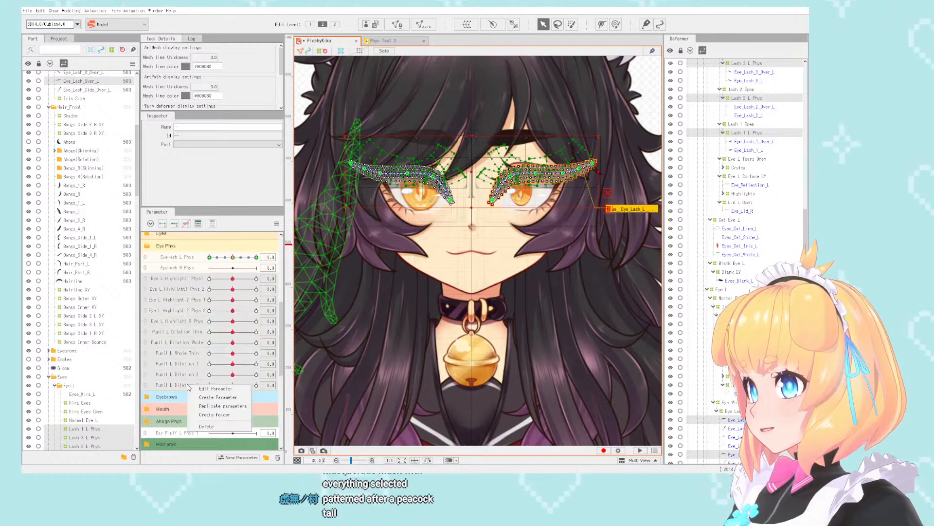
pyautogui.click(208, 406)
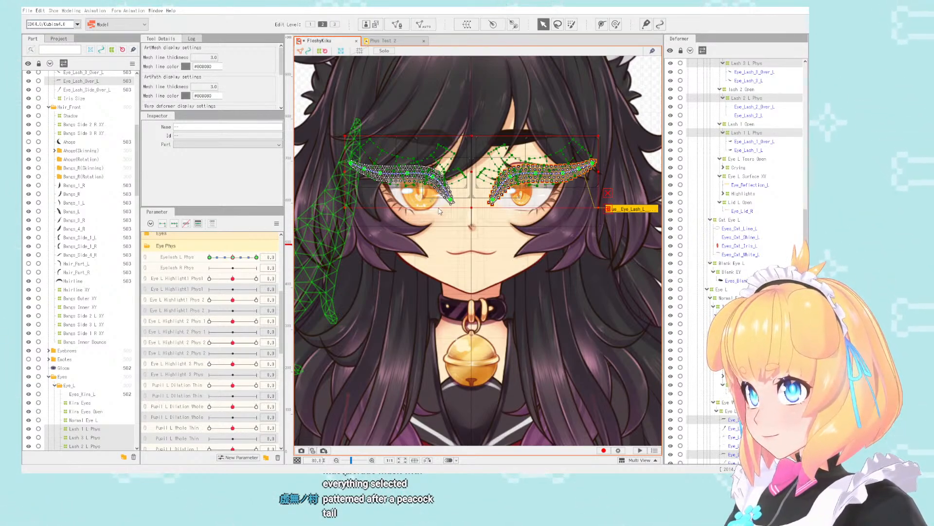
# - Rename the remaining copied highlight parameters Eye R Highlight1 Phys 2, Eye R Highlight 2 Phys 1, Eye R Highlight 2 Phys 2 and Eye R Highlight 3 Phys
pyautogui.rightClick(185, 307)
pyautogui.click(191, 312)
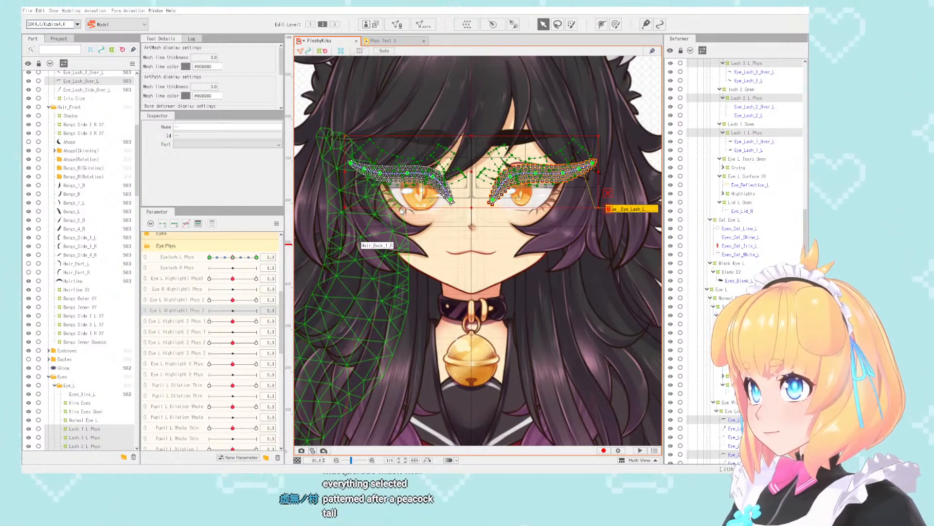
pyautogui.click(443, 214)
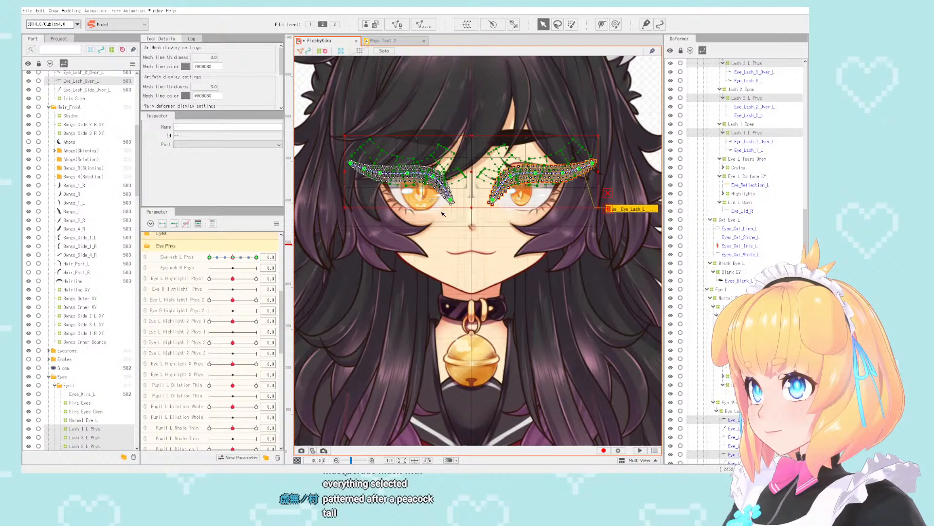
pyautogui.click(183, 331)
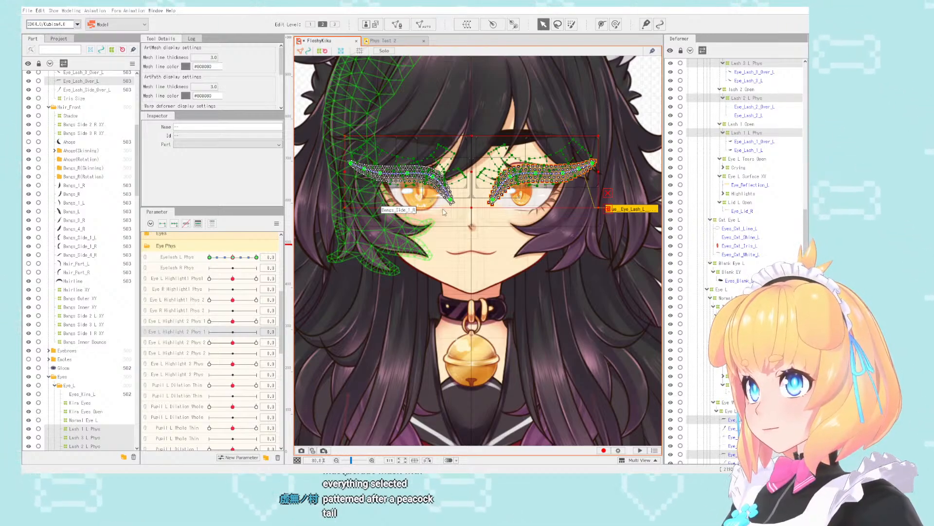
pyautogui.scroll(-3, 197, 340)
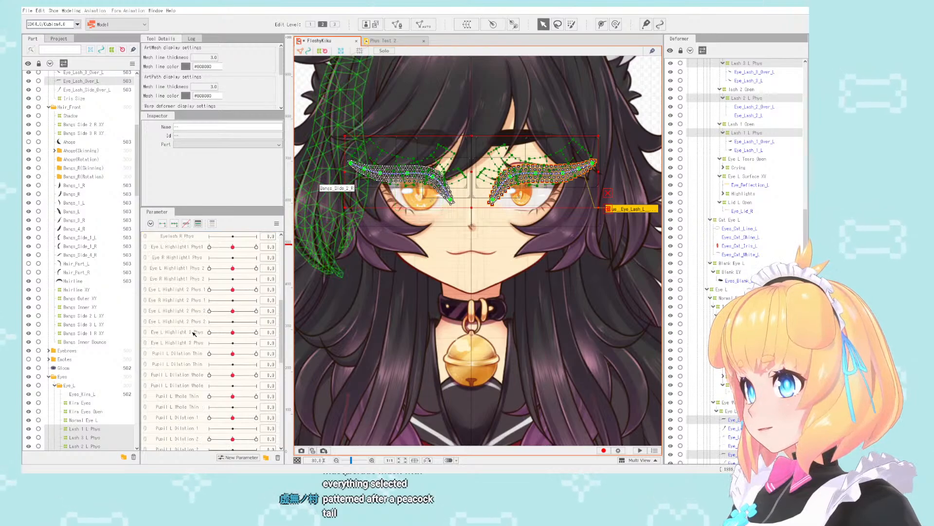
pyautogui.click(197, 321)
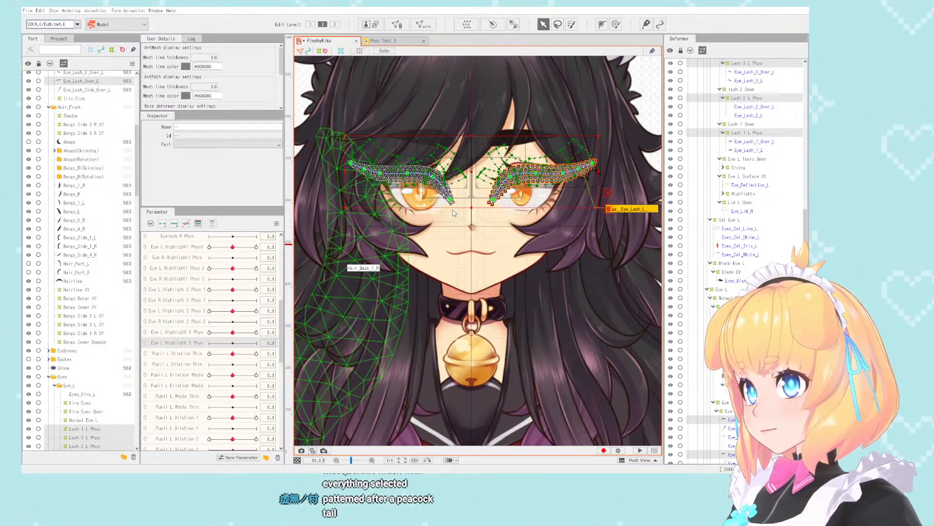
# - Rename the copied pupil parameters Pupil R Dilation Thin, Pupil R Dilation Whole, Pupil R Whole Thin and Pupil R Dilation 1, 2 and 3
pyautogui.rightClick(180, 365)
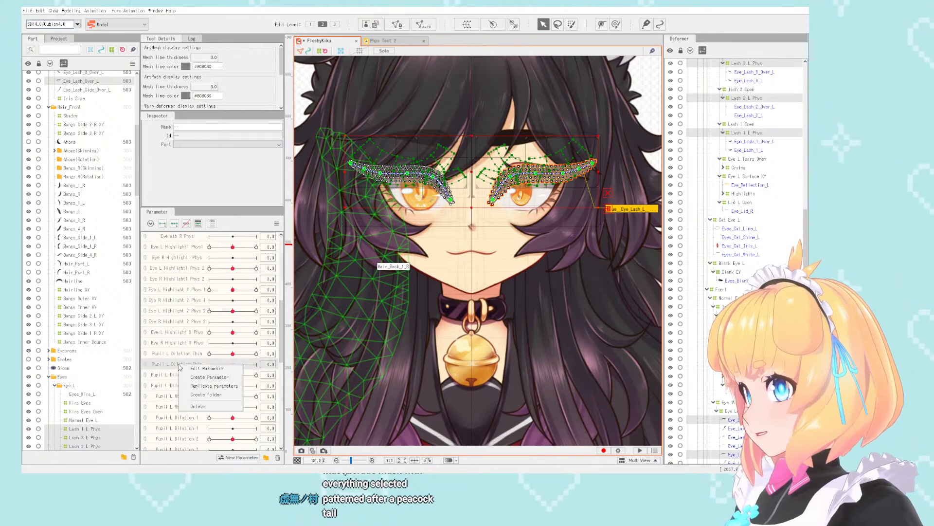
pyautogui.click(195, 368)
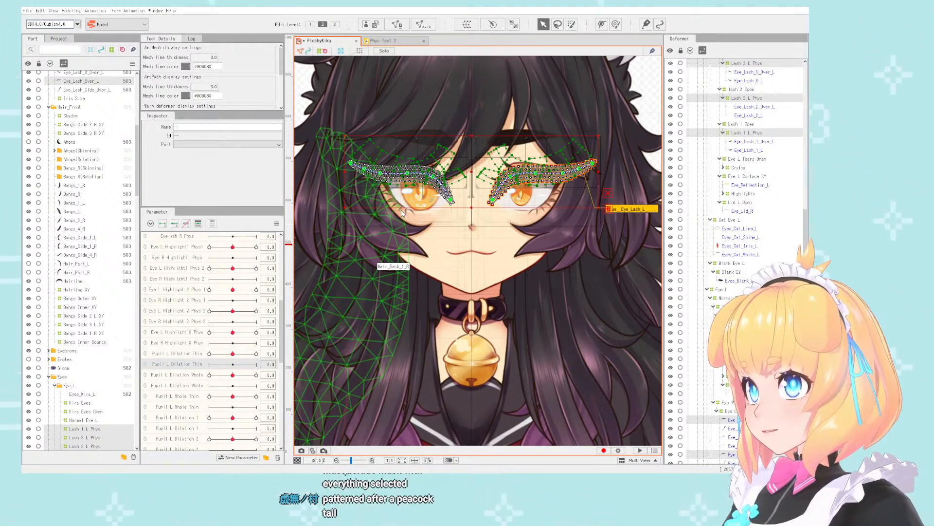
pyautogui.write('R')
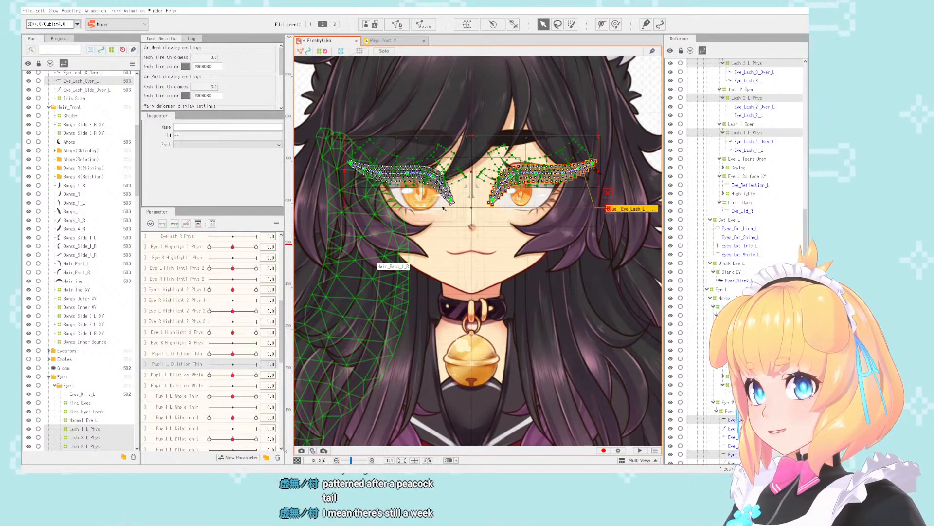
pyautogui.press('Return')
pyautogui.scroll(-3, 185, 363)
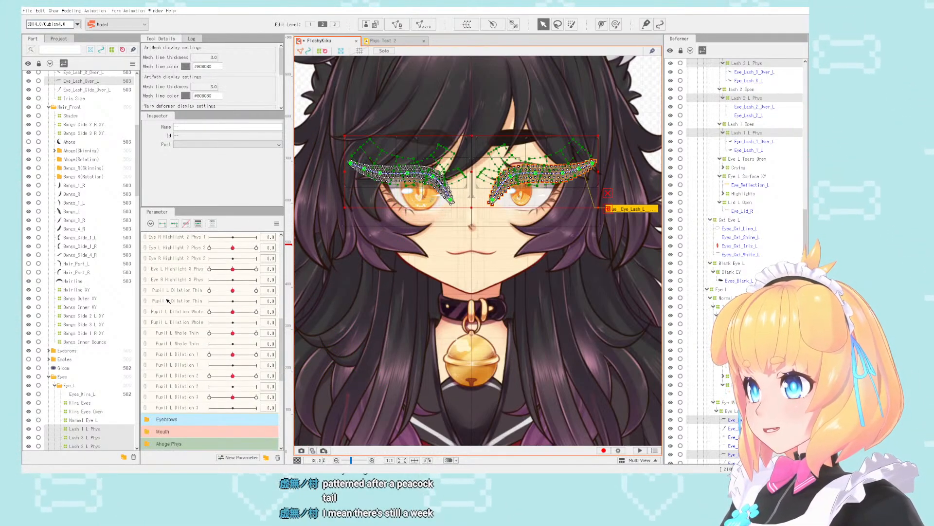
pyautogui.click(188, 410)
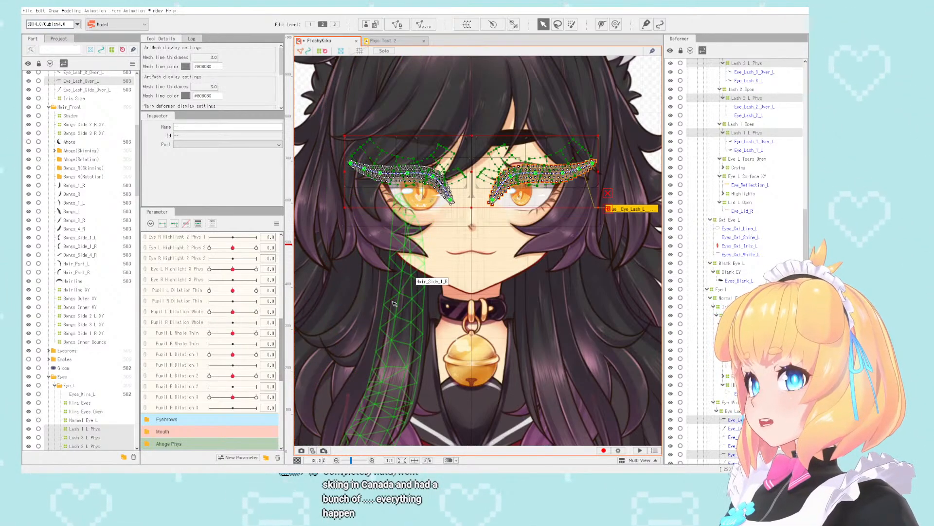
pyautogui.scroll(-3, 467, 245)
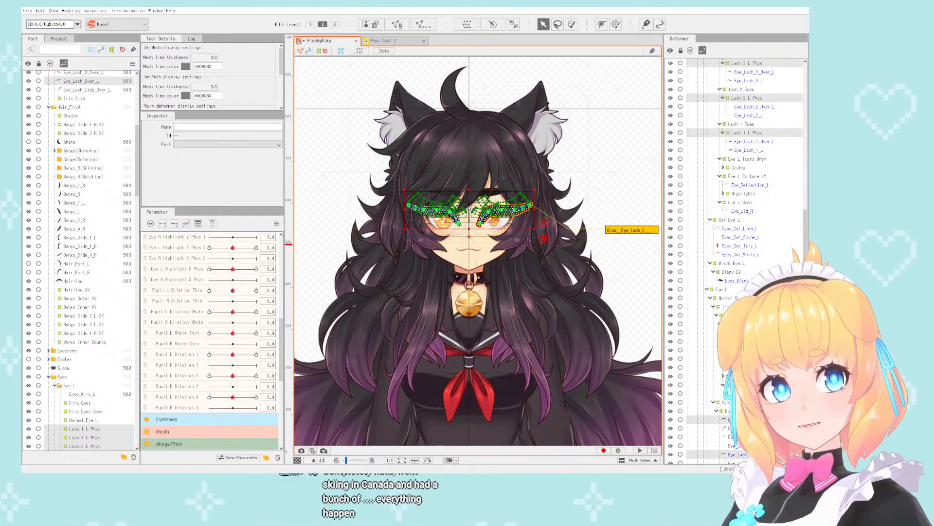
pyautogui.scroll(4, 469, 208)
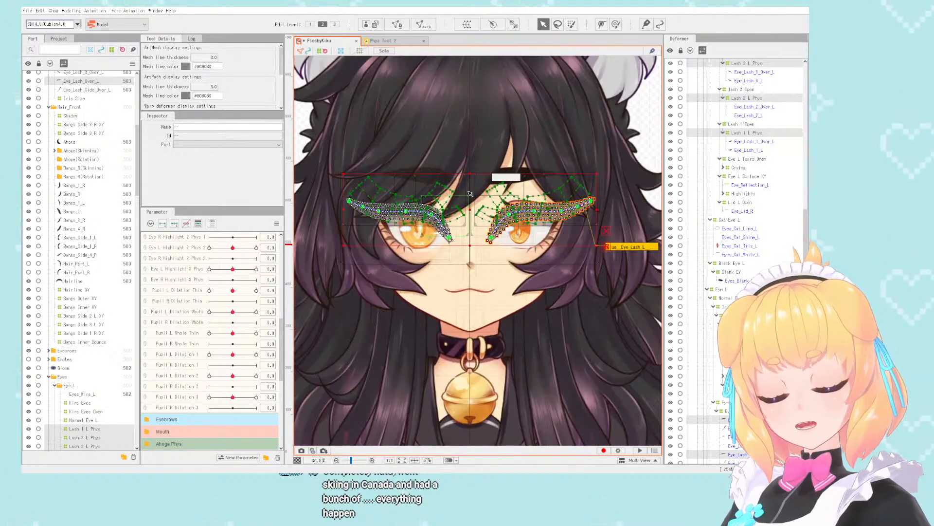
pyautogui.scroll(-5, 461, 181)
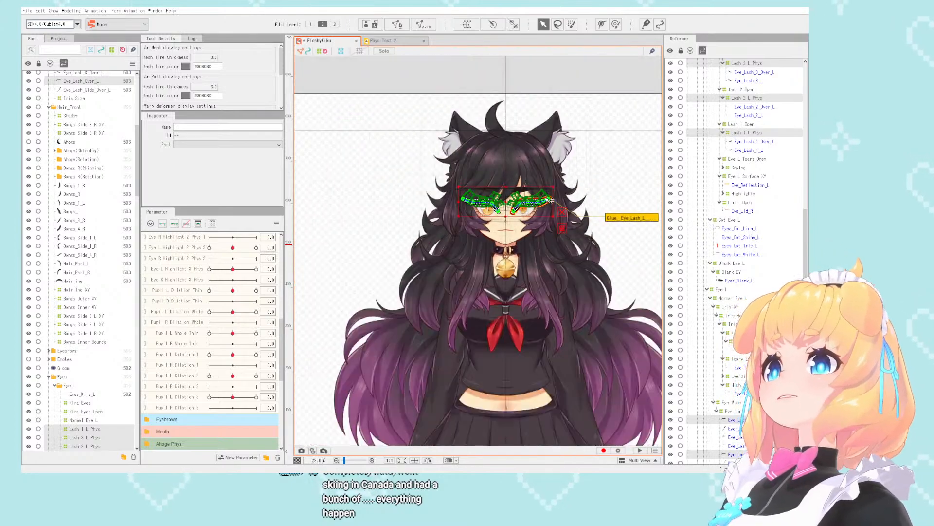
pyautogui.scroll(3, 492, 210)
pyautogui.scroll(3, 496, 209)
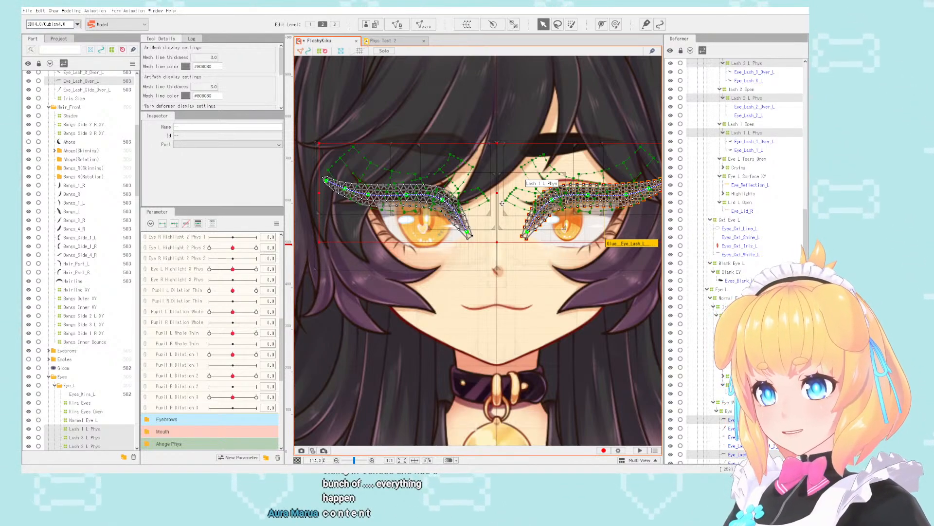
pyautogui.scroll(-5, 501, 203)
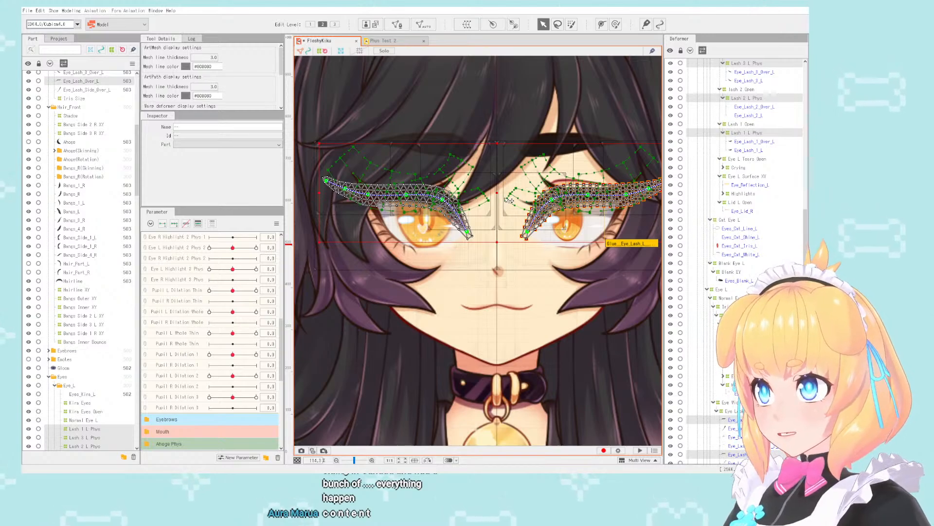
pyautogui.scroll(2, 499, 195)
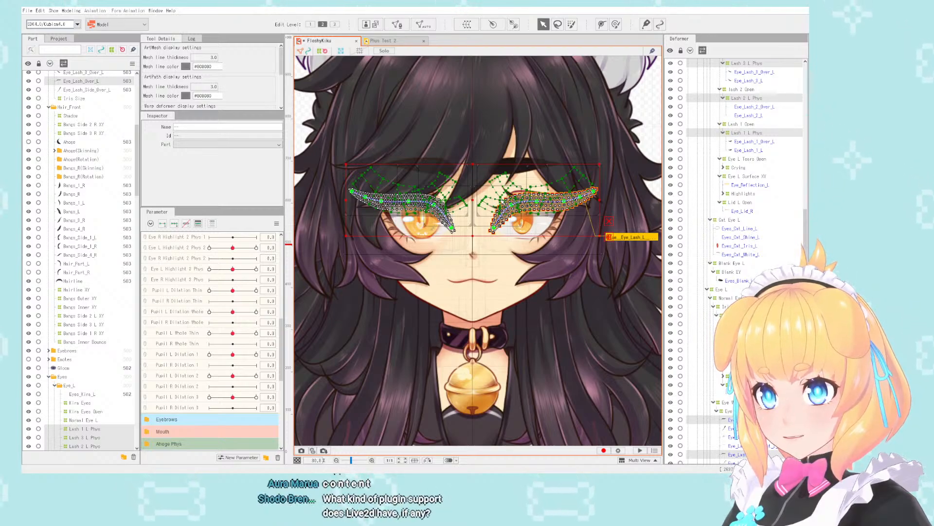
pyautogui.scroll(-2, 497, 200)
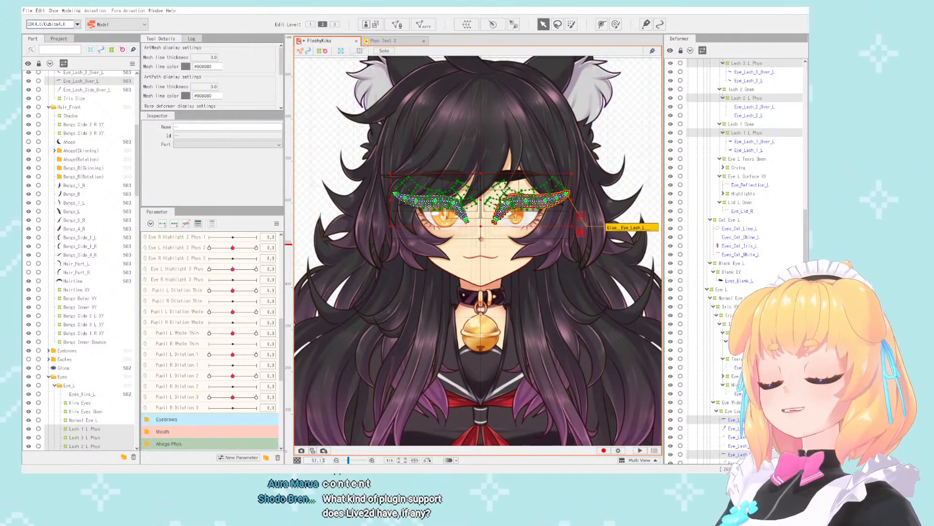
pyautogui.scroll(-2, 503, 201)
pyautogui.scroll(2, 462, 205)
pyautogui.scroll(2, 480, 208)
pyautogui.scroll(-4, 428, 213)
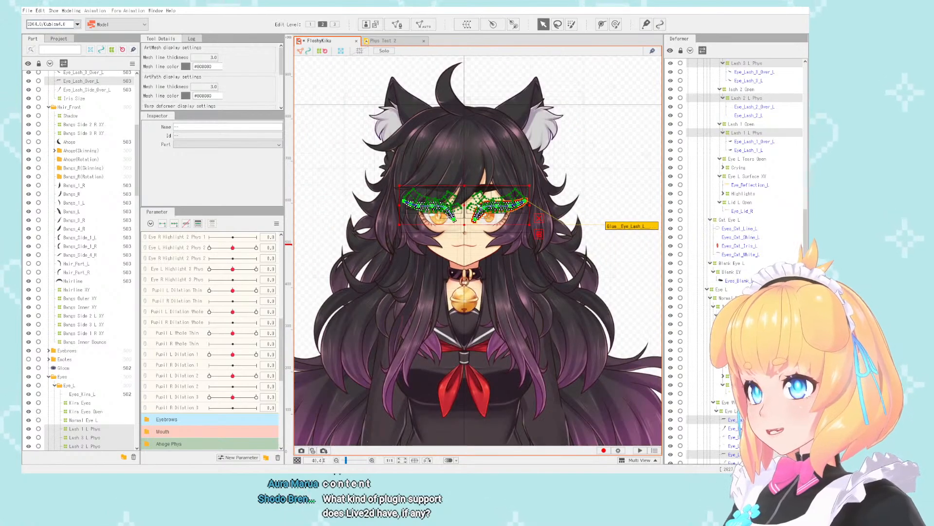
pyautogui.scroll(2, 475, 205)
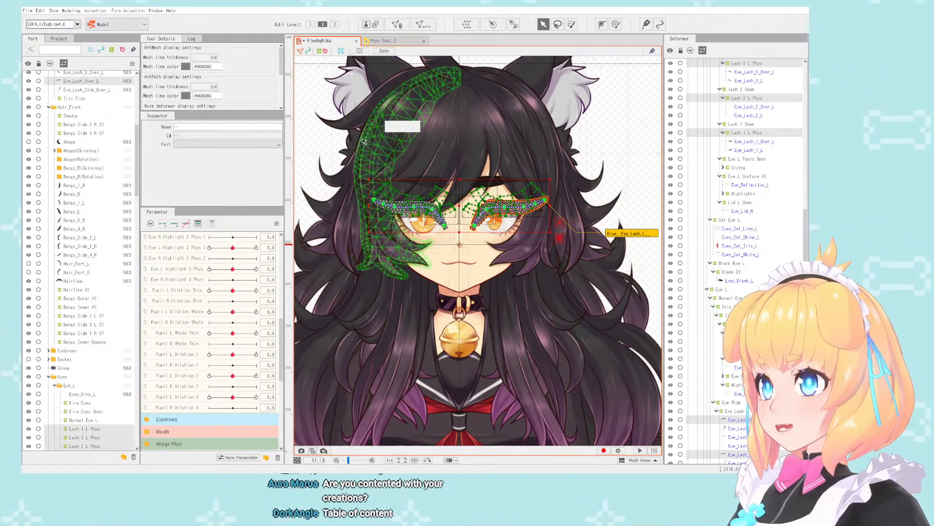
pyautogui.scroll(-2, 465, 178)
pyautogui.scroll(2, 478, 203)
pyautogui.scroll(1, 479, 203)
pyautogui.scroll(-2, 478, 203)
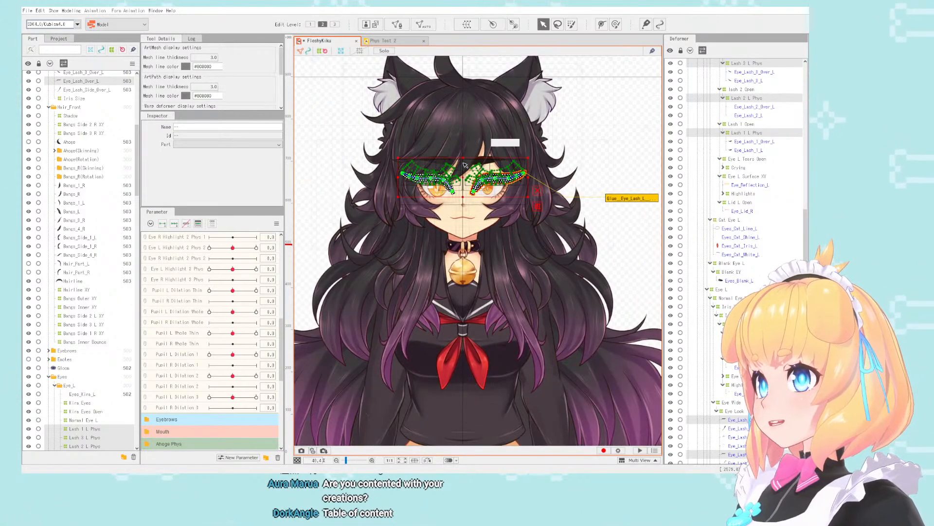
pyautogui.scroll(3, 464, 171)
pyautogui.scroll(-2, 465, 170)
pyautogui.scroll(1, 464, 171)
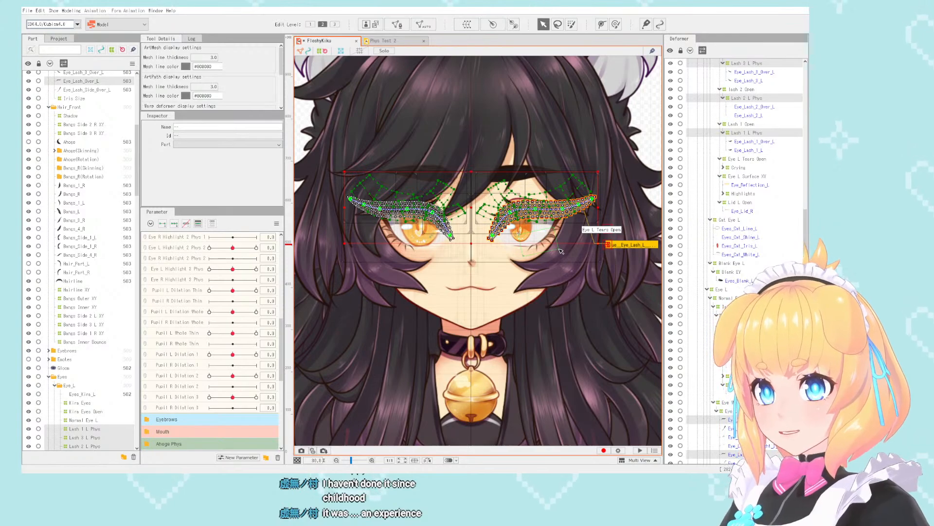
pyautogui.scroll(-2, 560, 251)
pyautogui.scroll(2, 539, 230)
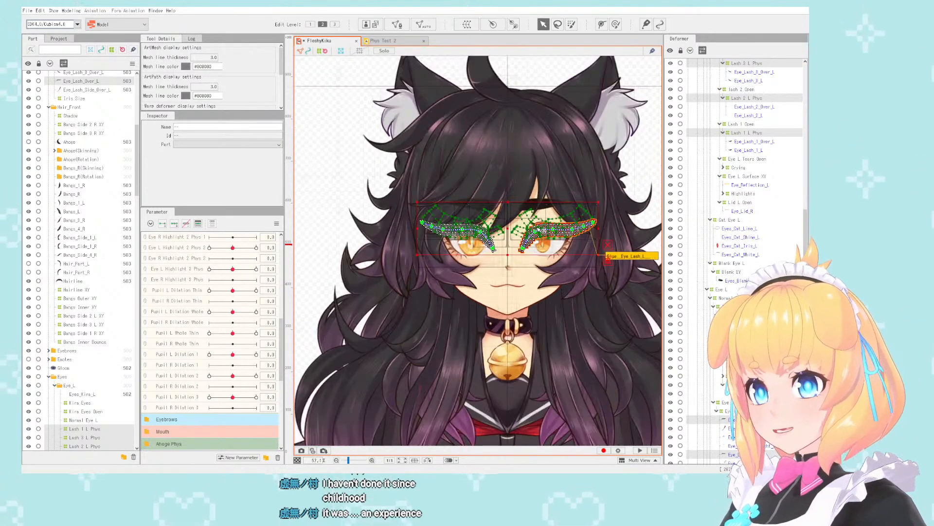
pyautogui.scroll(-2, 538, 229)
pyautogui.scroll(2, 489, 240)
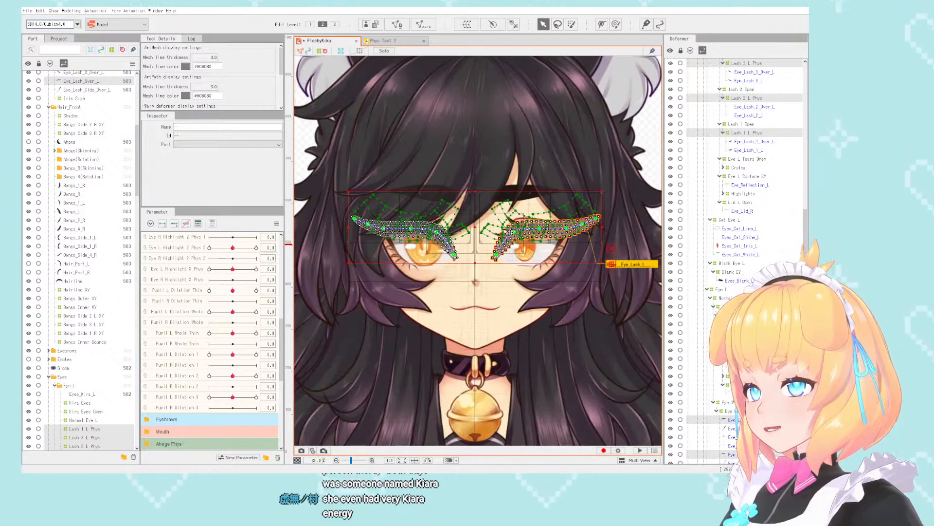
pyautogui.scroll(2, 505, 230)
pyautogui.scroll(-2, 482, 238)
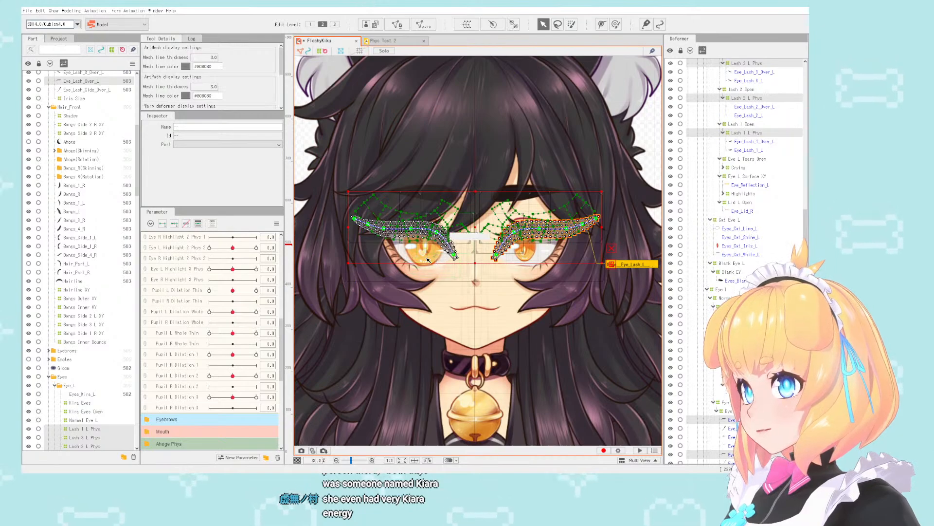
# - Select the left eye's Heart Eyes deformer and preview both irises with the Iris Size expression toggle at -1.0
pyautogui.click(524, 250)
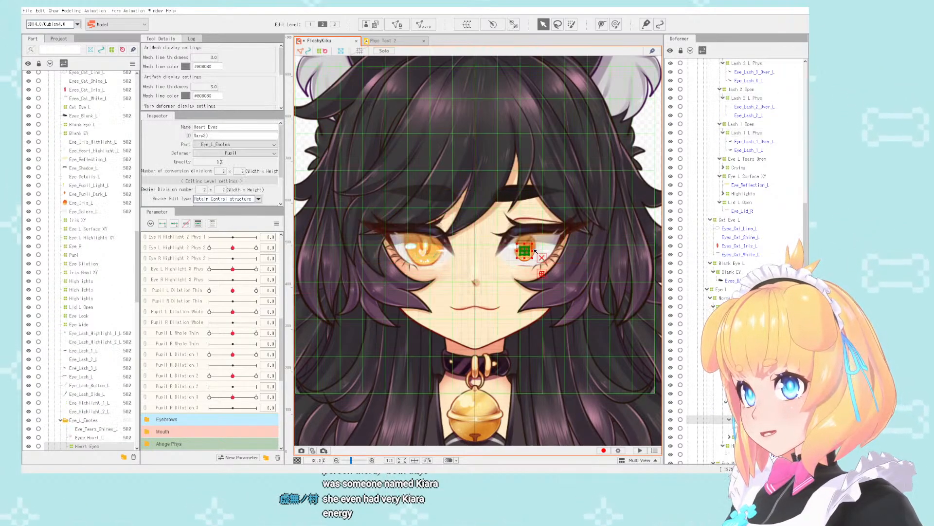
pyautogui.scroll(-3, 243, 321)
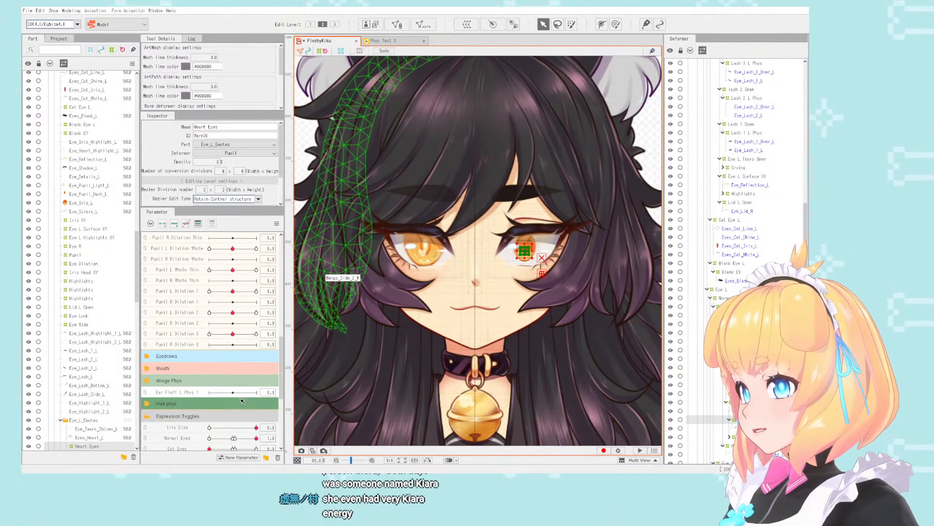
pyautogui.scroll(10, 242, 400)
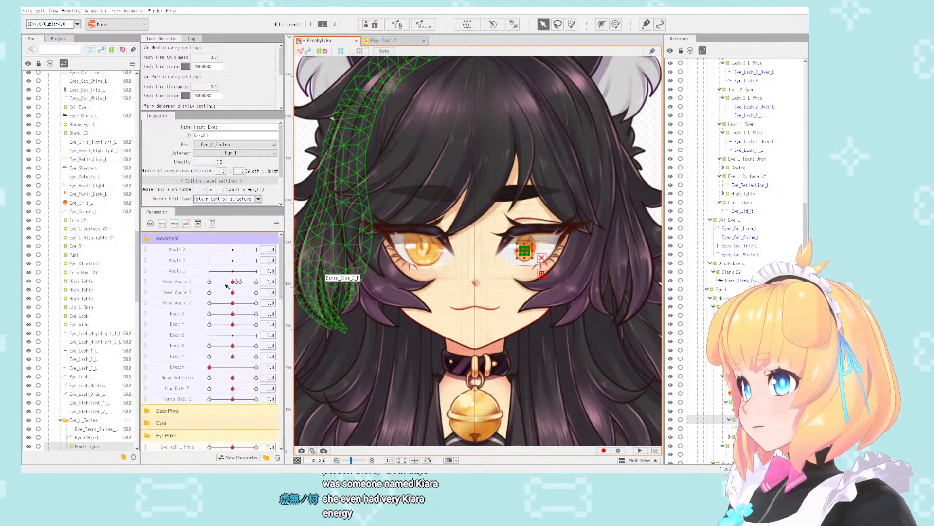
pyautogui.scroll(-10, 226, 286)
pyautogui.scroll(-8, 229, 275)
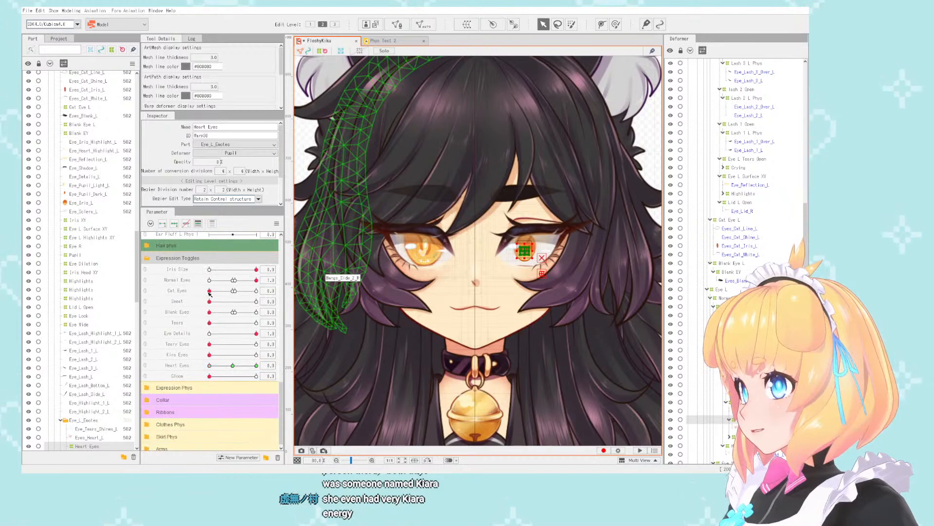
pyautogui.moveTo(212, 271); pyautogui.dragTo(267, 269)
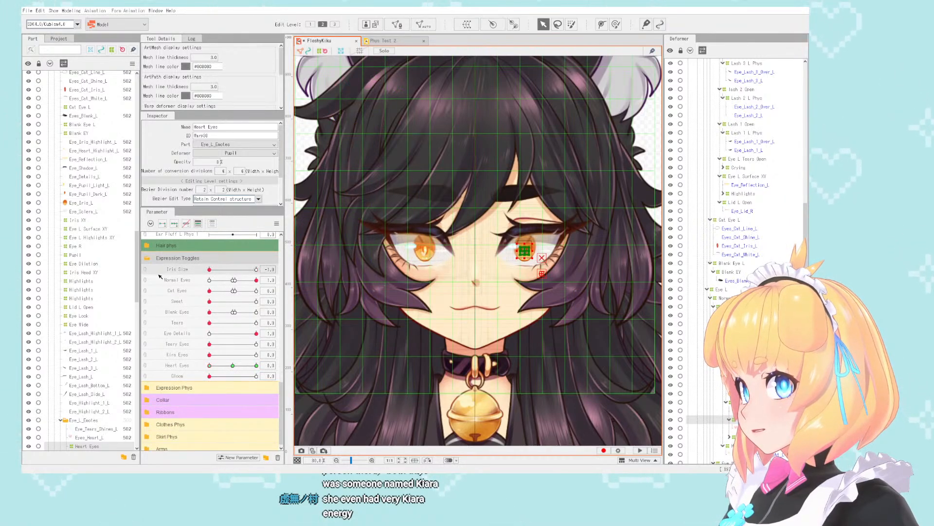
# - Select the left eye's Iris Size deformer and examine how both irises respond to the Iris Size parameter
pyautogui.scroll(3, 537, 239)
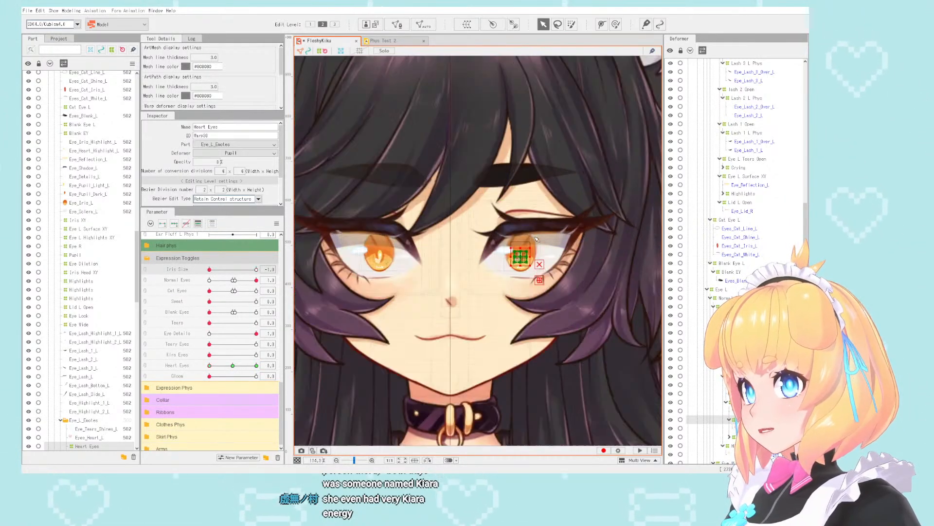
pyautogui.scroll(5, 537, 239)
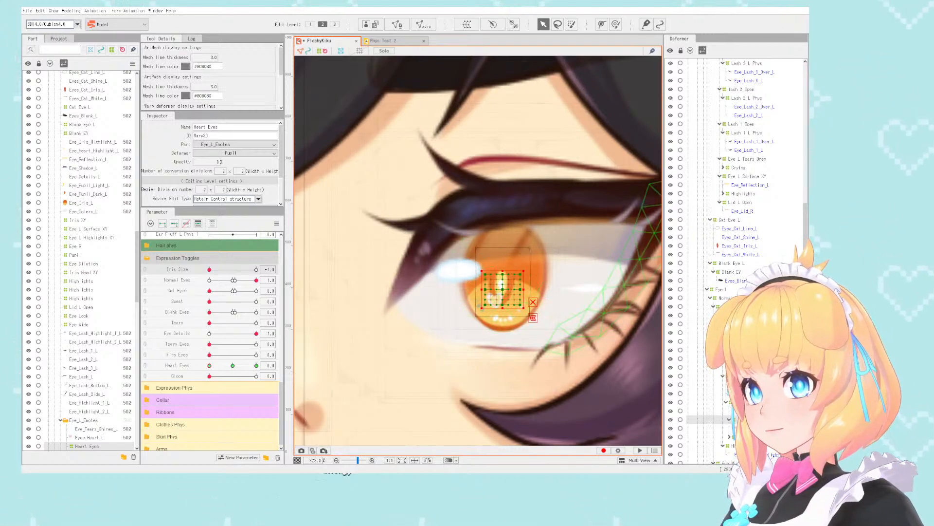
pyautogui.click(499, 317)
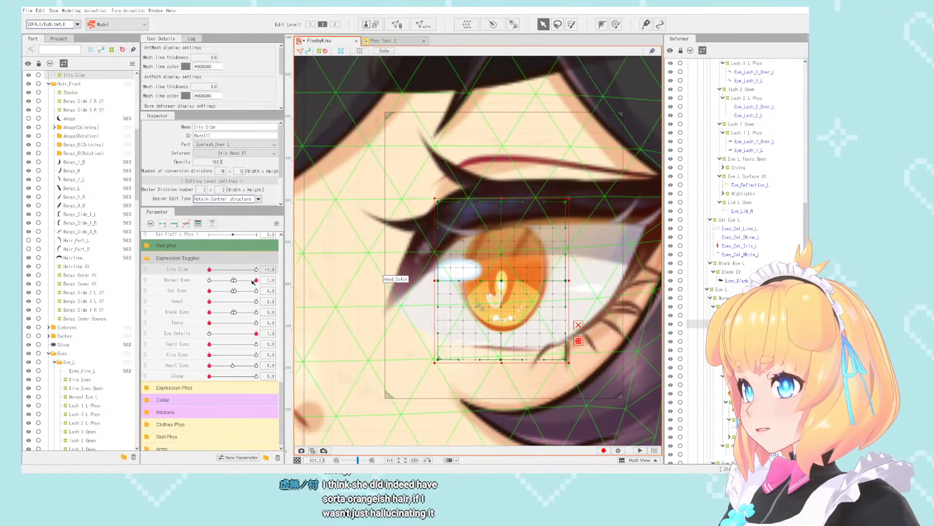
pyautogui.moveTo(256, 270); pyautogui.dragTo(177, 271)
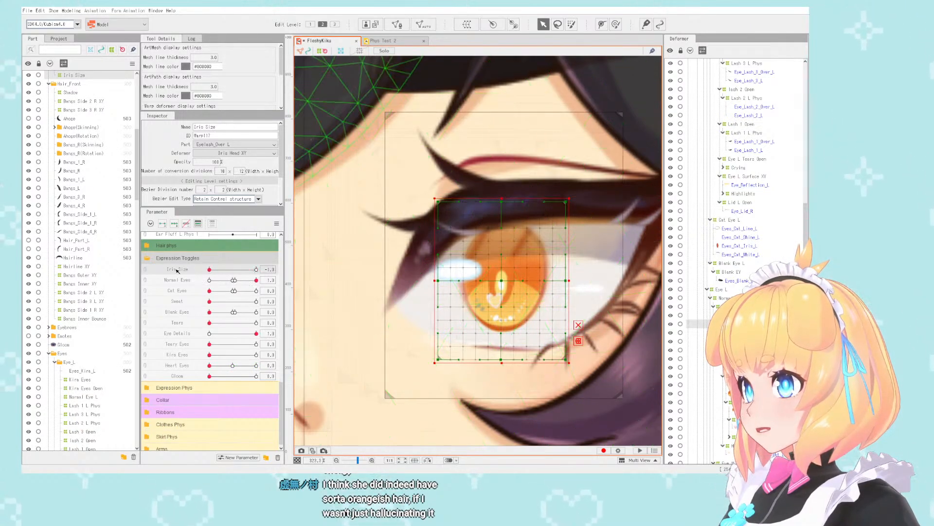
pyautogui.scroll(-6, 463, 233)
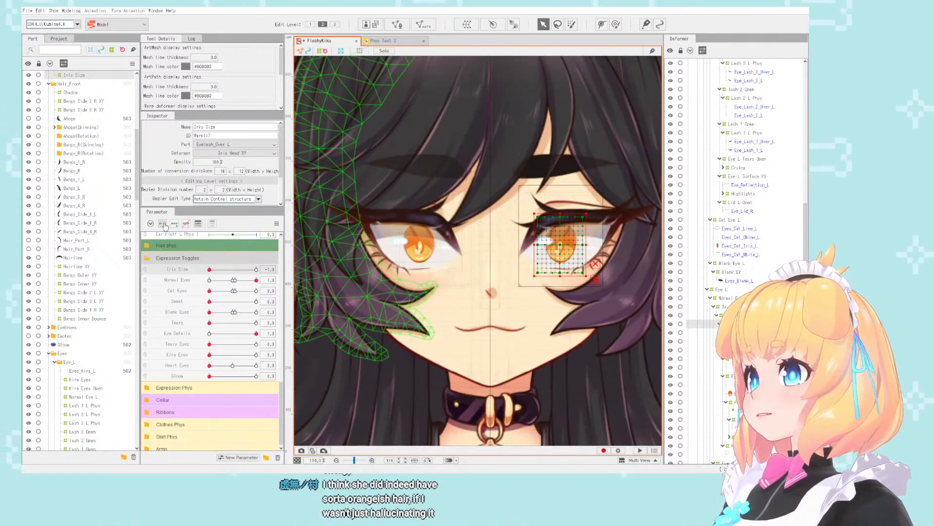
pyautogui.scroll(2, 421, 240)
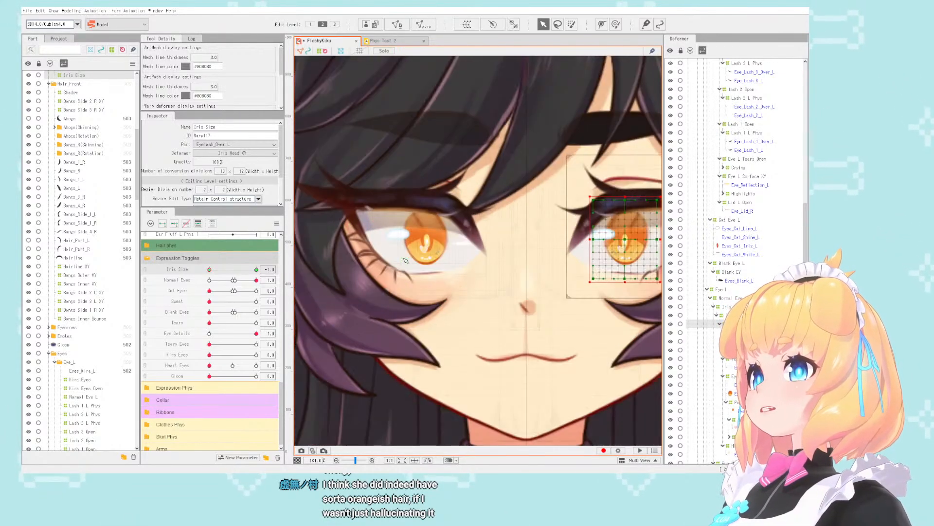
# - Select the right eye's Iris Size deformer and, with Iris Size at 0, add horizontal guides along its bottom and top edges
pyautogui.click(423, 241)
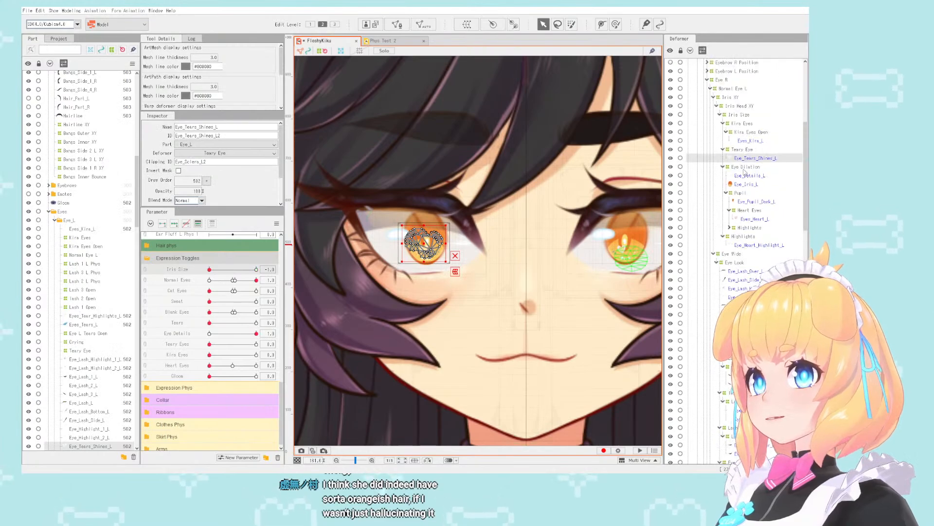
pyautogui.click(736, 115)
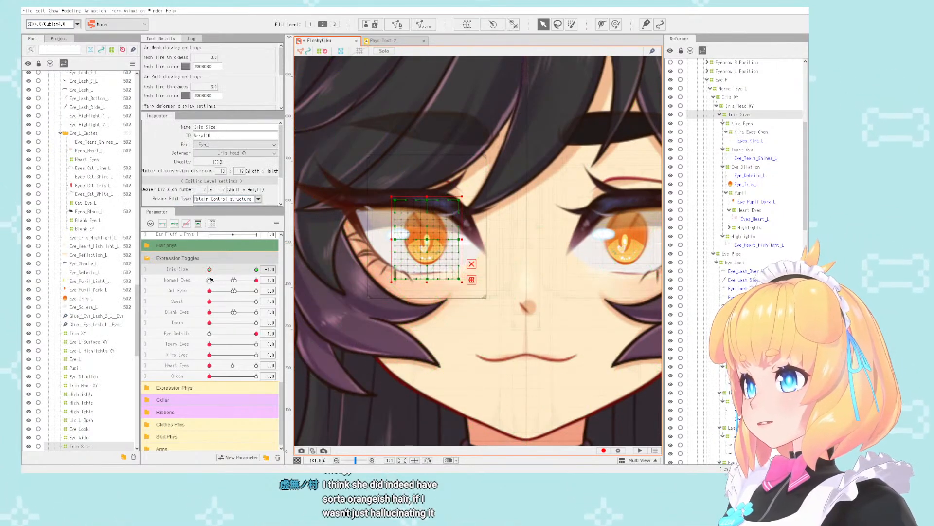
pyautogui.scroll(2, 475, 299)
pyautogui.scroll(1, 506, 317)
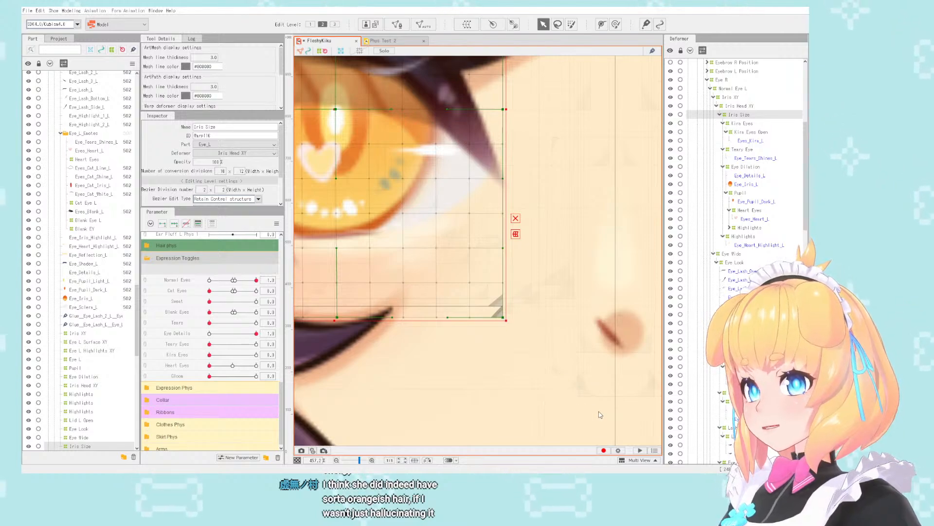
pyautogui.scroll(-3, 599, 411)
pyautogui.scroll(3, 566, 229)
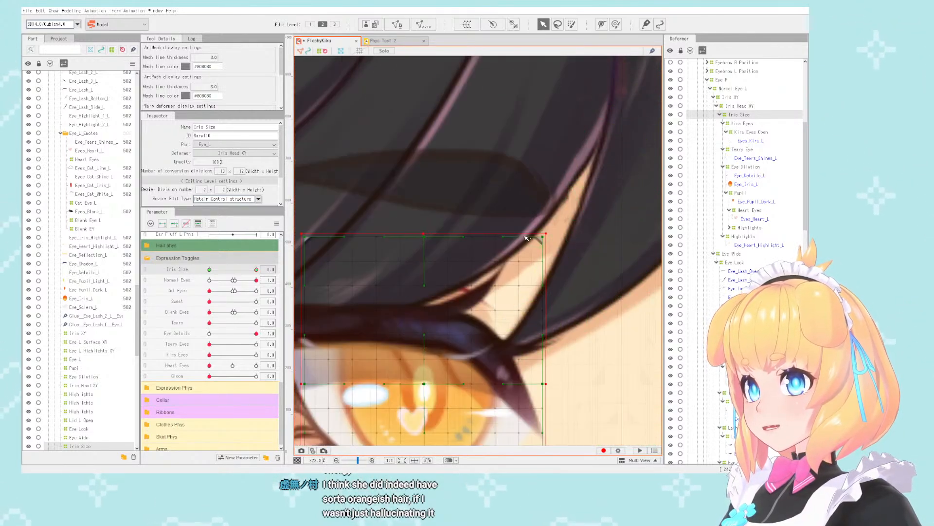
pyautogui.rightClick(551, 239)
pyautogui.moveTo(587, 334)
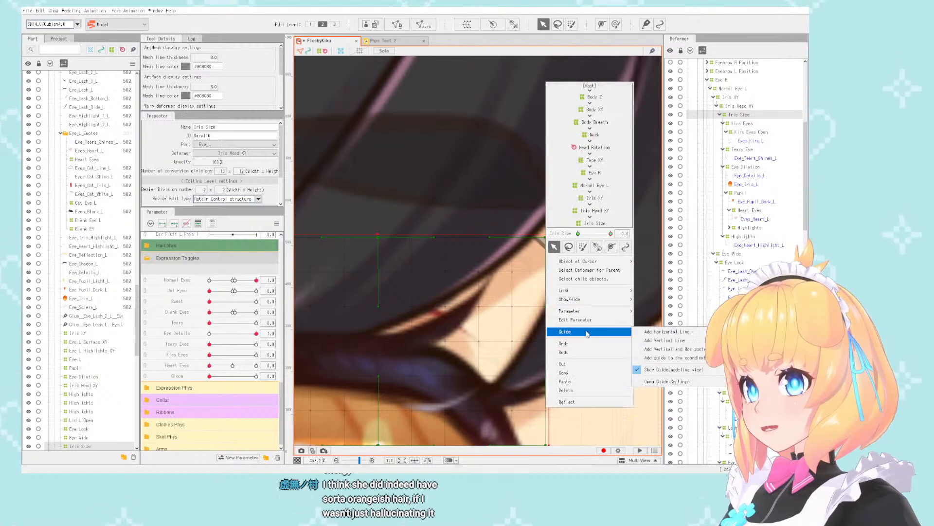
pyautogui.click(638, 332)
pyautogui.scroll(-6, 467, 243)
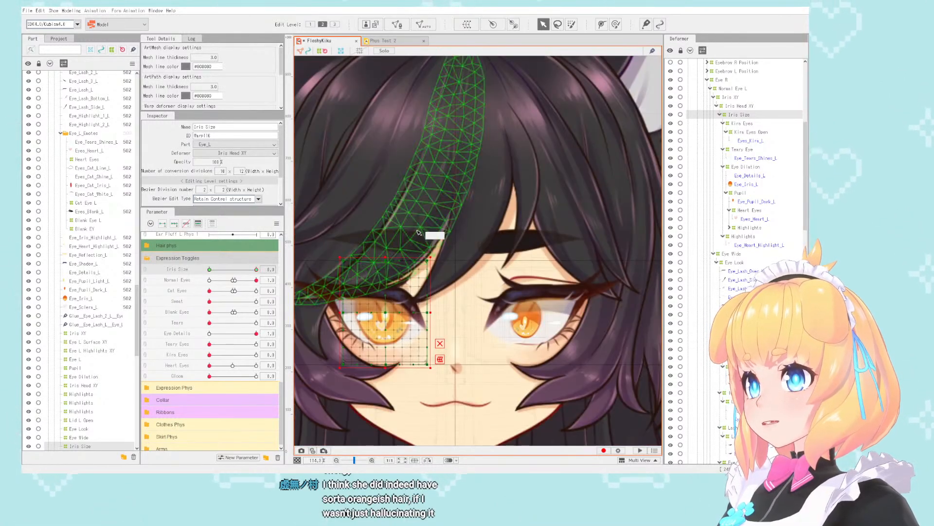
pyautogui.scroll(3, 481, 246)
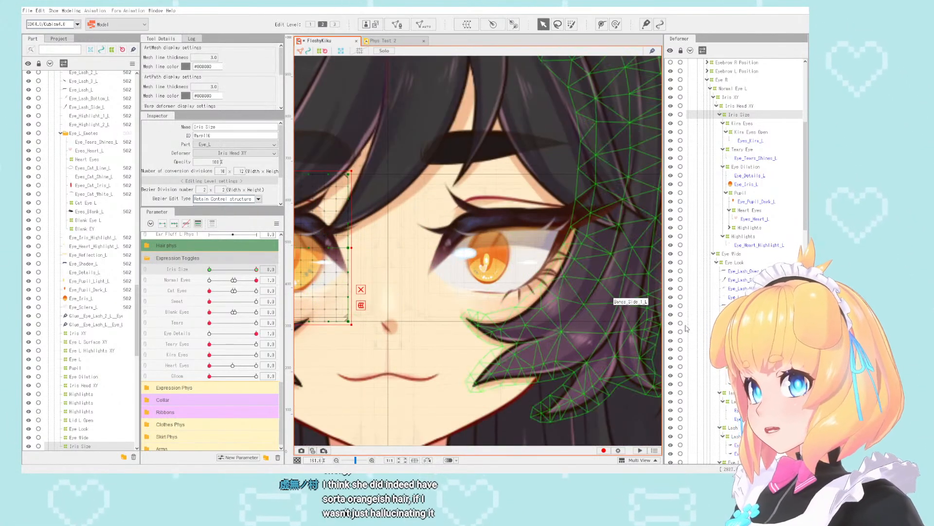
# - Collapse the Kira Eyes, Teary Eye, Eye Dilation and Highlights branches under the right eye's Iris Size deformer
pyautogui.click(723, 123)
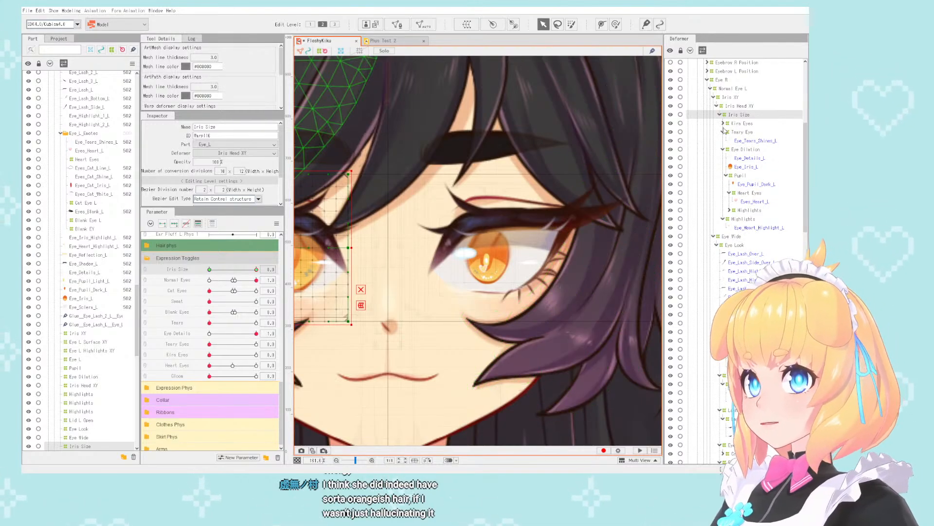
pyautogui.click(724, 131)
pyautogui.click(723, 141)
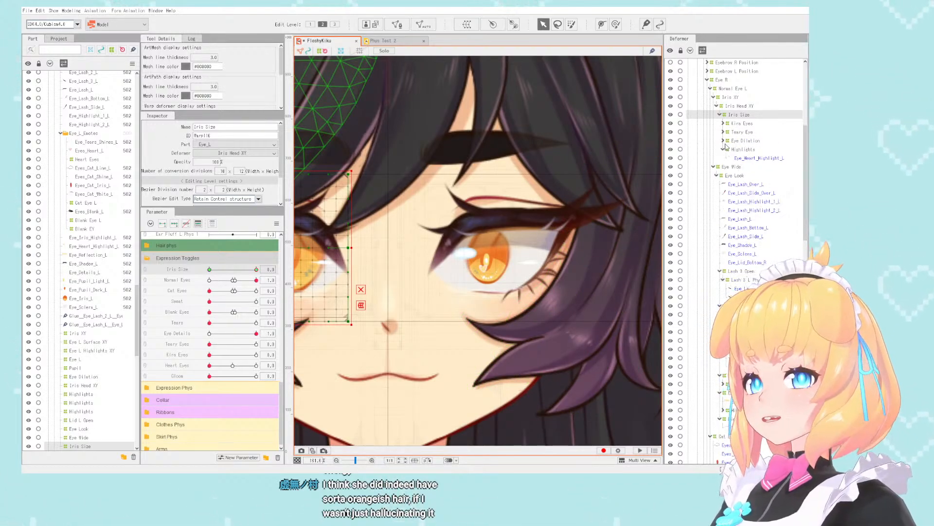
pyautogui.click(727, 150)
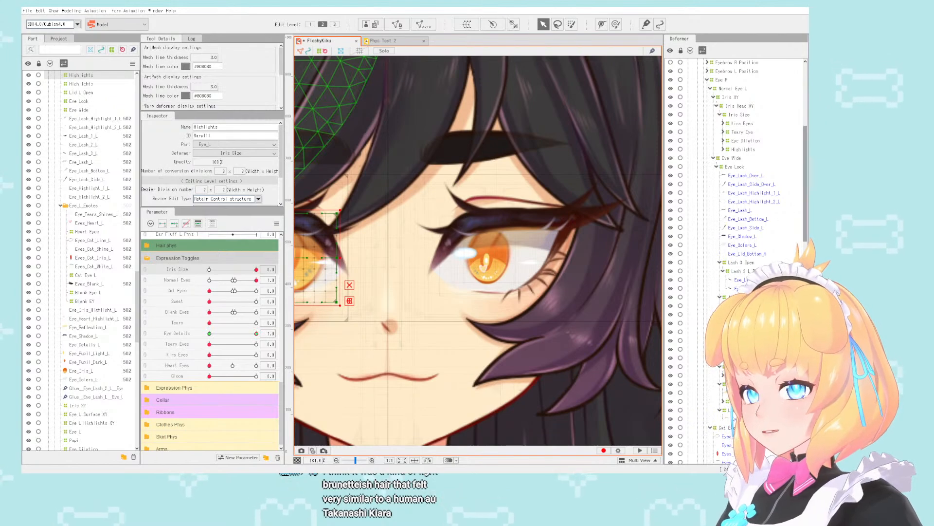
# - Select the left eye's Iris Size deformer and enlarge it until its top and bottom edges reach the horizontal guides
pyautogui.click(485, 261)
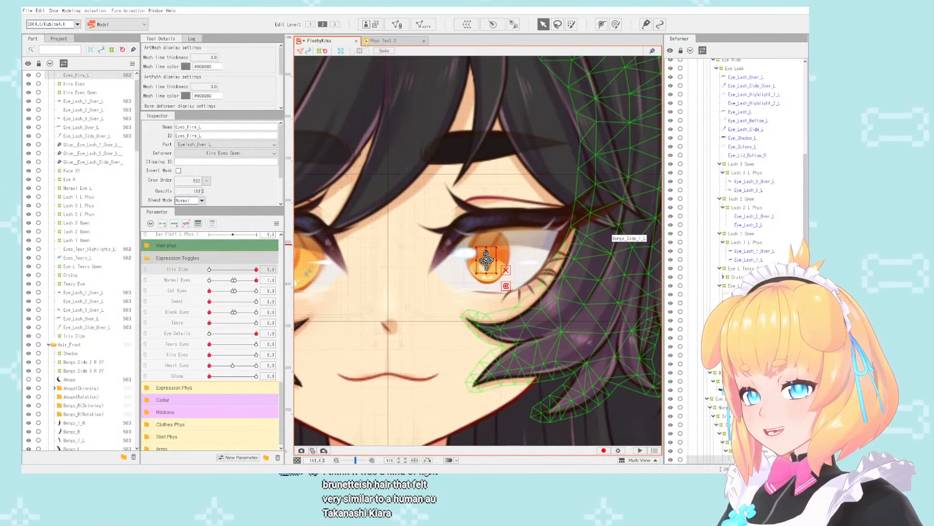
pyautogui.click(486, 261)
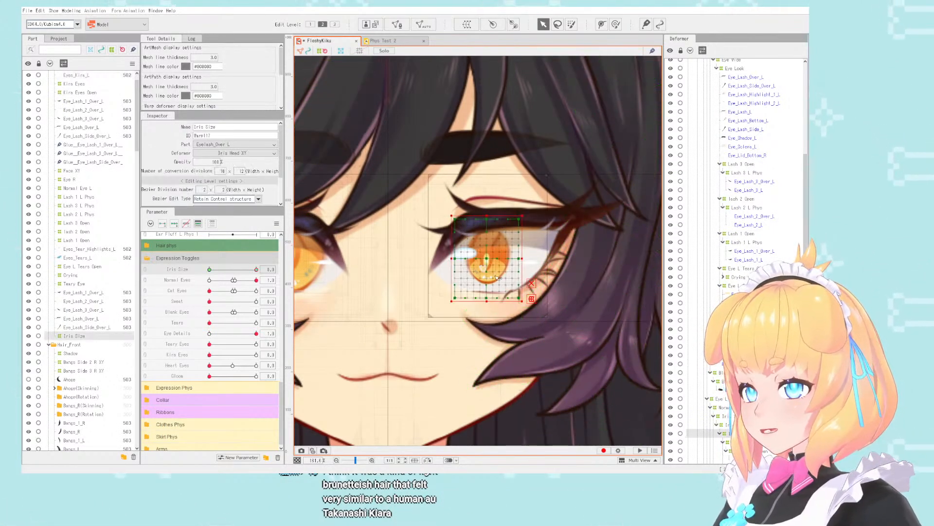
pyautogui.scroll(2, 492, 258)
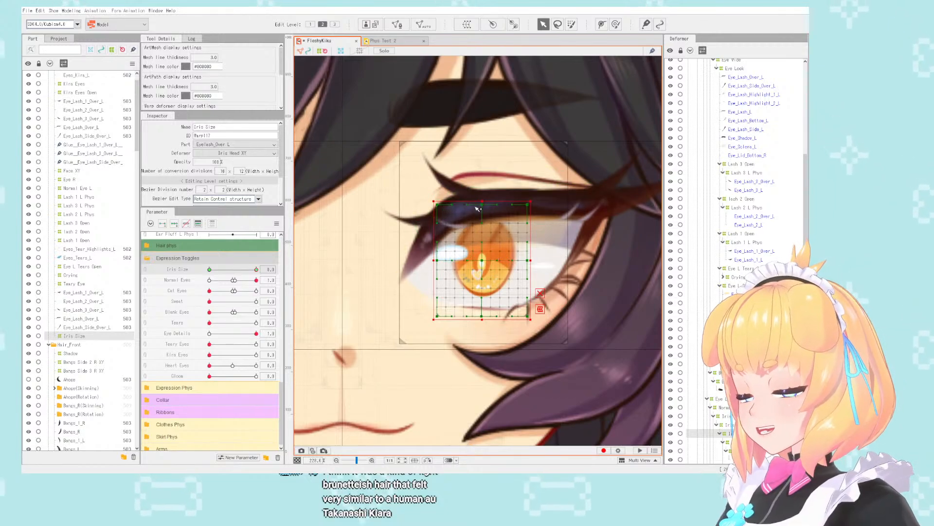
pyautogui.moveTo(485, 200); pyautogui.dragTo(493, 137)
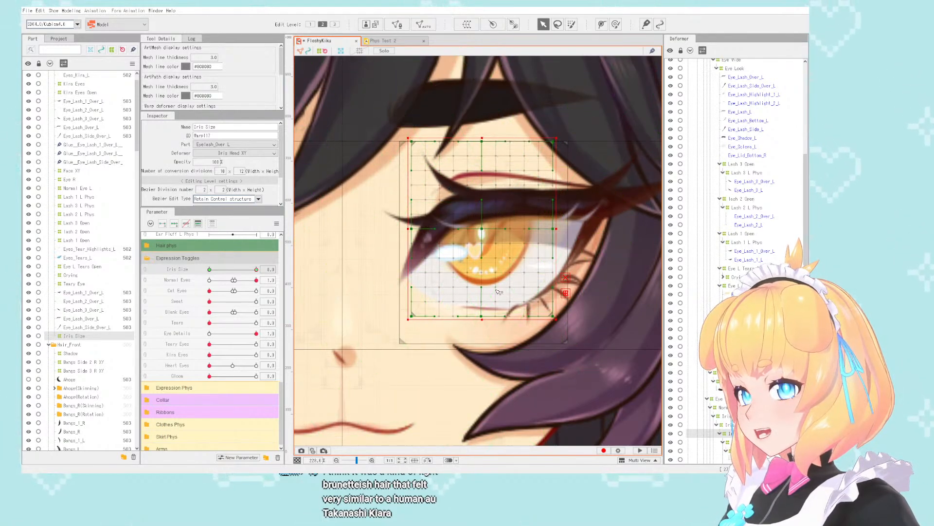
pyautogui.moveTo(482, 319); pyautogui.dragTo(486, 354)
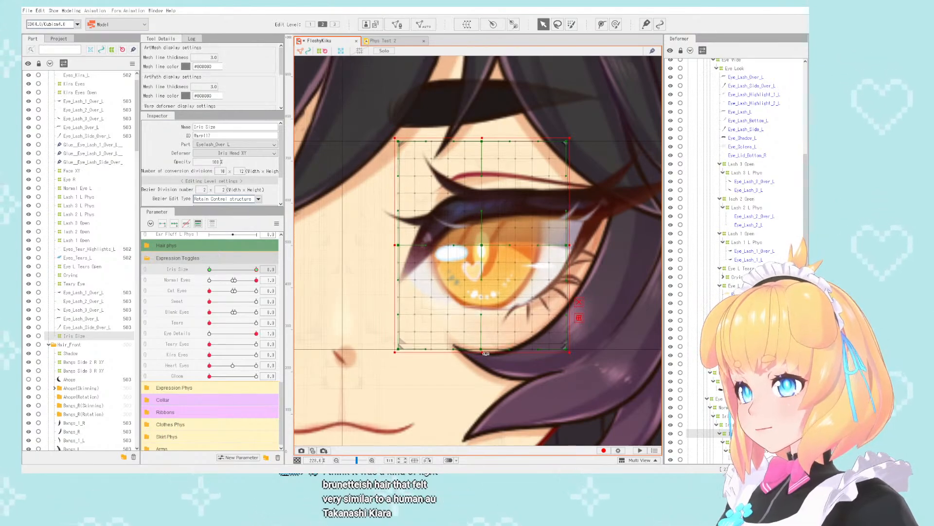
pyautogui.scroll(-5, 499, 230)
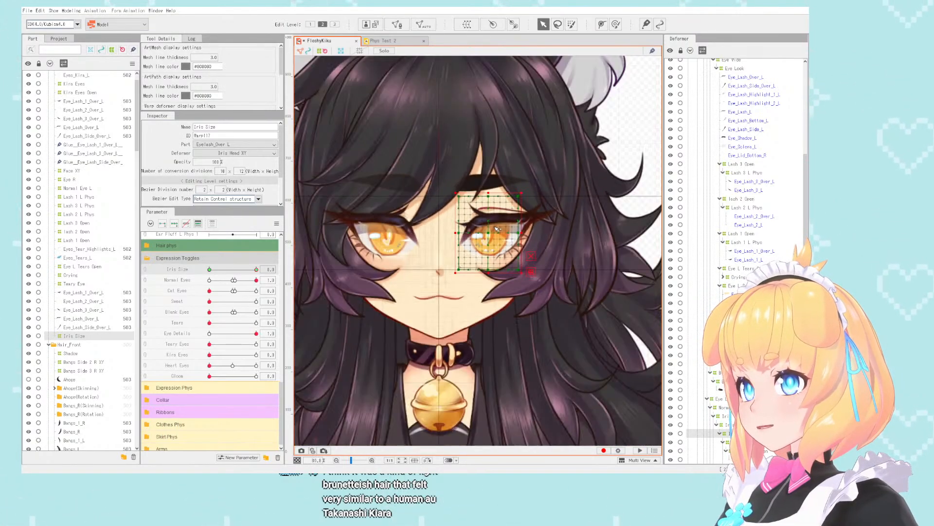
# - Compare the enlarged left iris with the right iris up close and at face distance for matching size and height
pyautogui.scroll(5, 491, 237)
pyautogui.scroll(-4, 491, 238)
pyautogui.scroll(7, 360, 280)
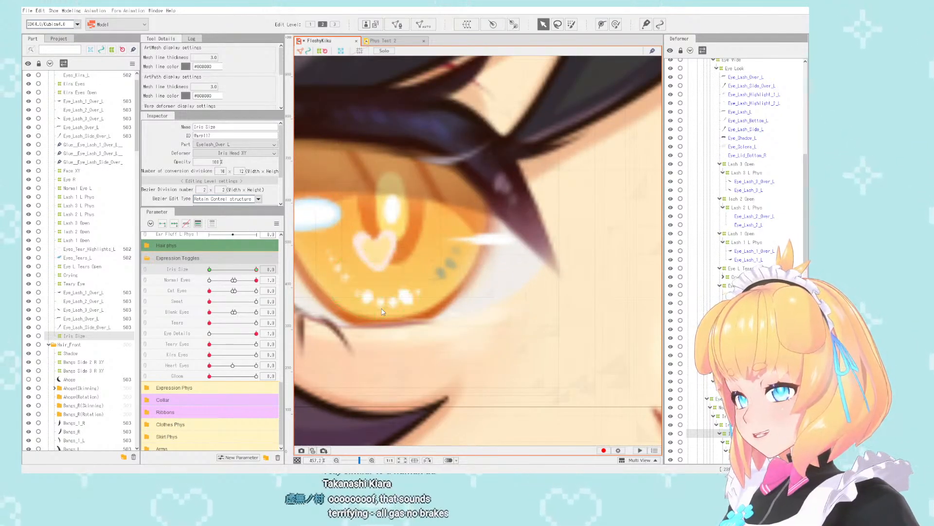
pyautogui.click(423, 350)
pyautogui.scroll(-5, 476, 405)
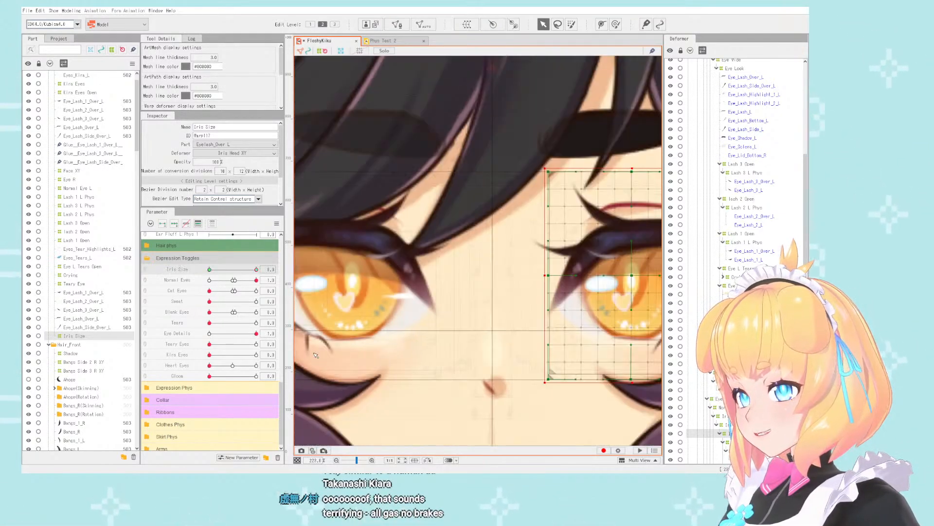
pyautogui.scroll(5, 650, 352)
pyautogui.scroll(-6, 651, 353)
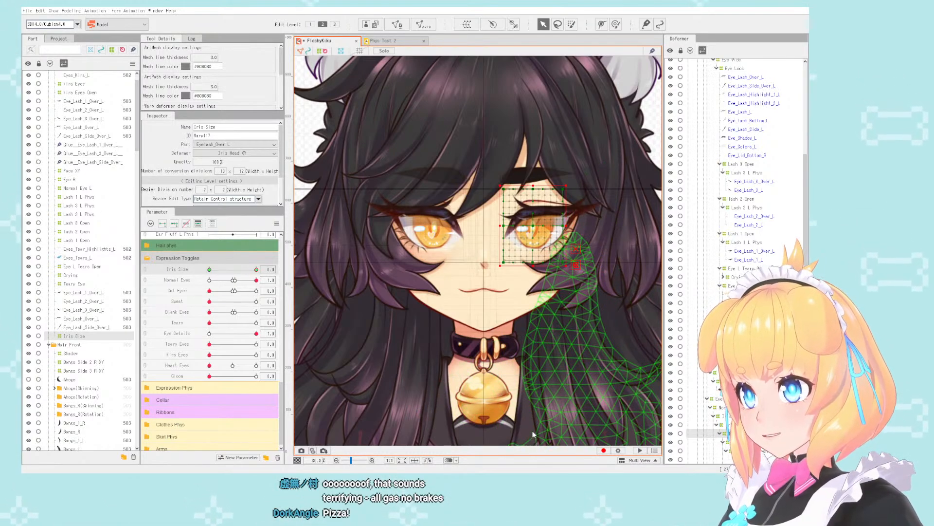
pyautogui.scroll(-3, 462, 194)
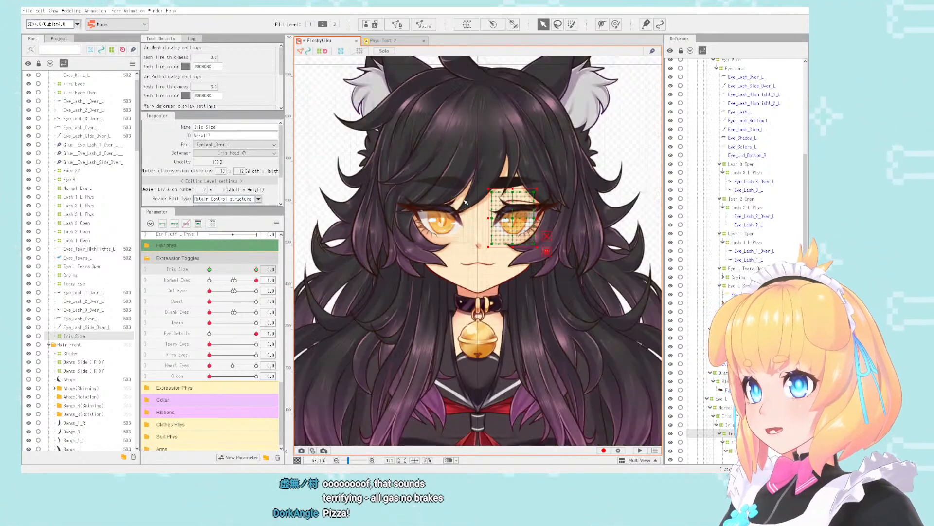
pyautogui.scroll(3, 497, 207)
pyautogui.scroll(4, 499, 207)
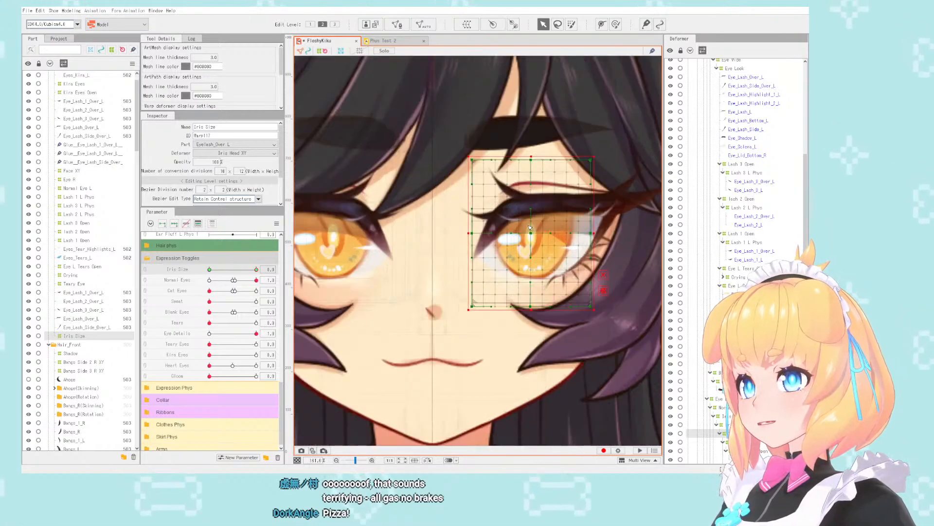
pyautogui.scroll(-4, 506, 209)
# - Clear the selection and examine the symmetry of both eyes within the whole face at several distances
pyautogui.click(650, 127)
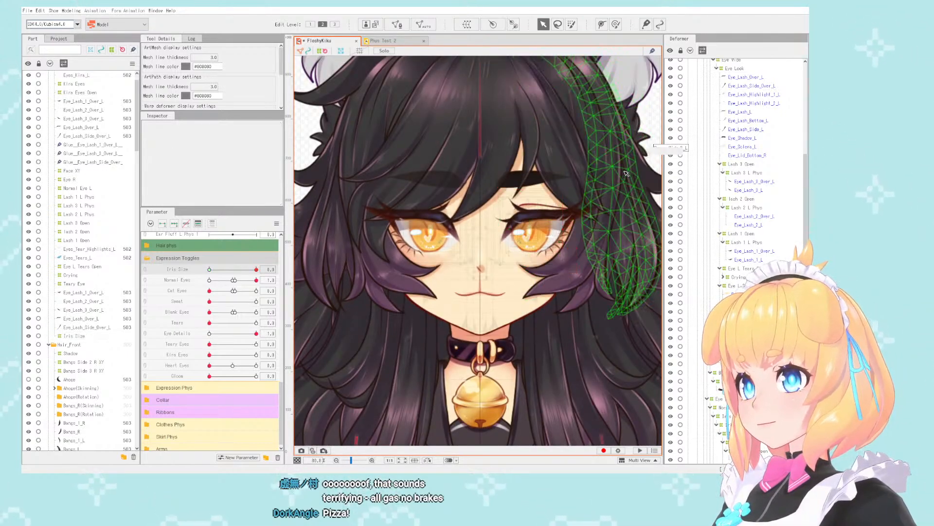
pyautogui.scroll(2, 516, 233)
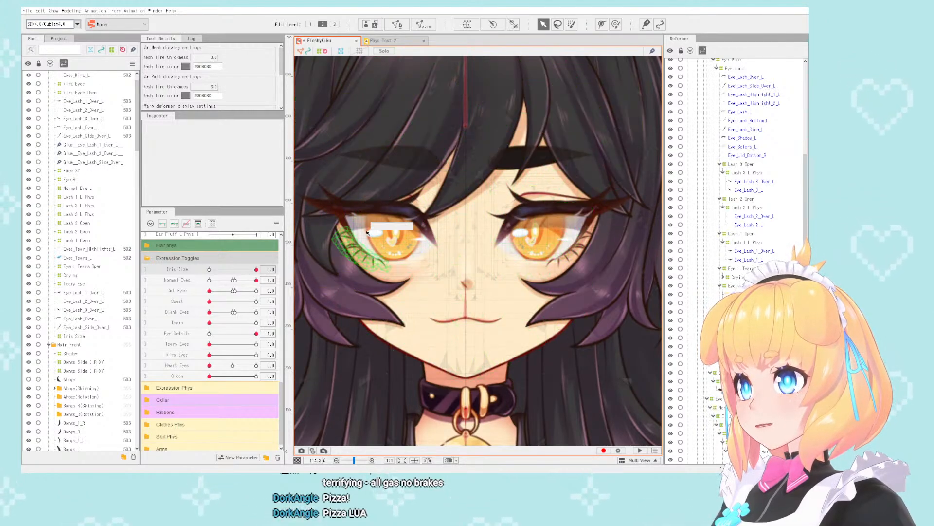
pyautogui.scroll(-8, 367, 233)
pyautogui.scroll(4, 455, 193)
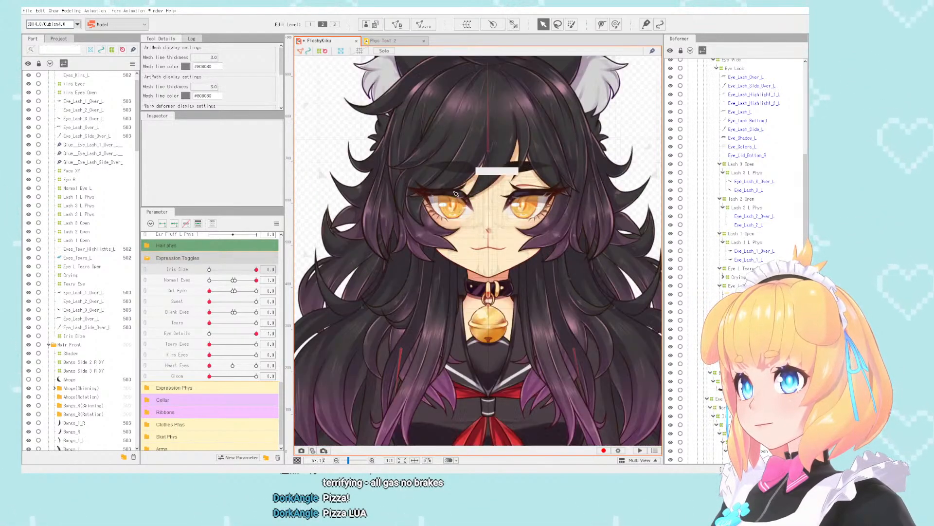
pyautogui.scroll(5, 455, 194)
pyautogui.scroll(-4, 492, 203)
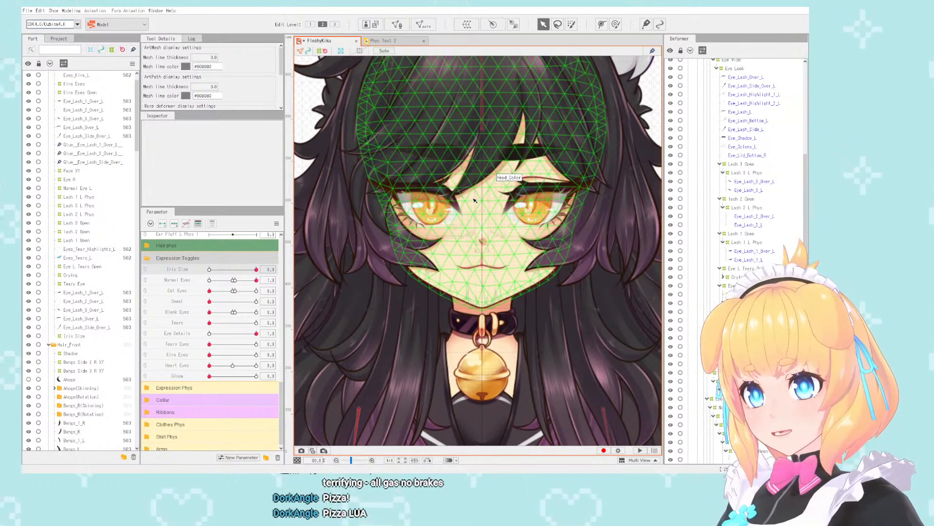
pyautogui.scroll(-4, 464, 210)
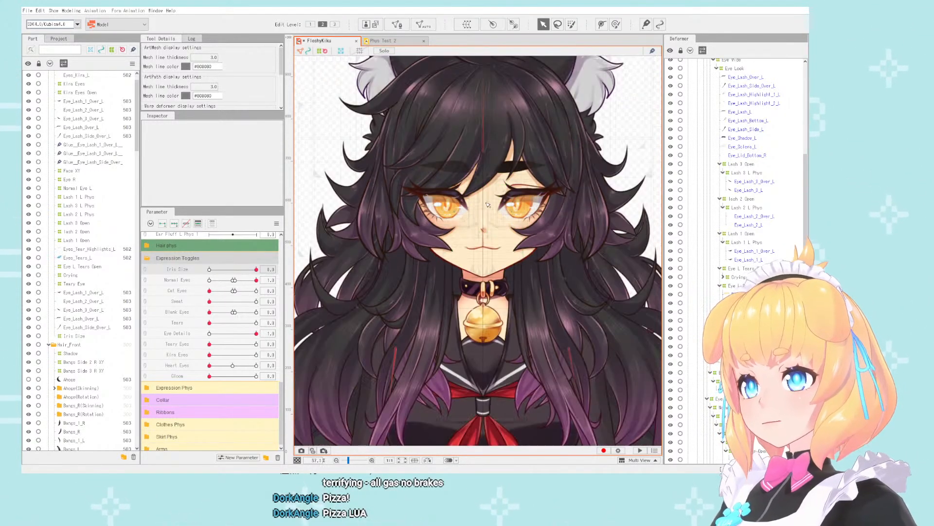
pyautogui.scroll(4, 467, 208)
pyautogui.scroll(-2, 468, 204)
pyautogui.scroll(4, 469, 205)
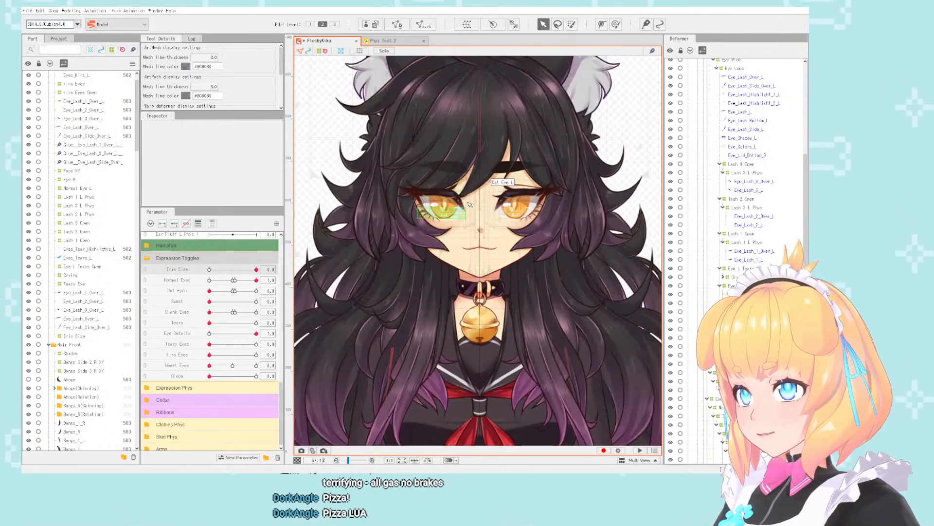
pyautogui.scroll(-2, 475, 214)
pyautogui.scroll(2, 478, 222)
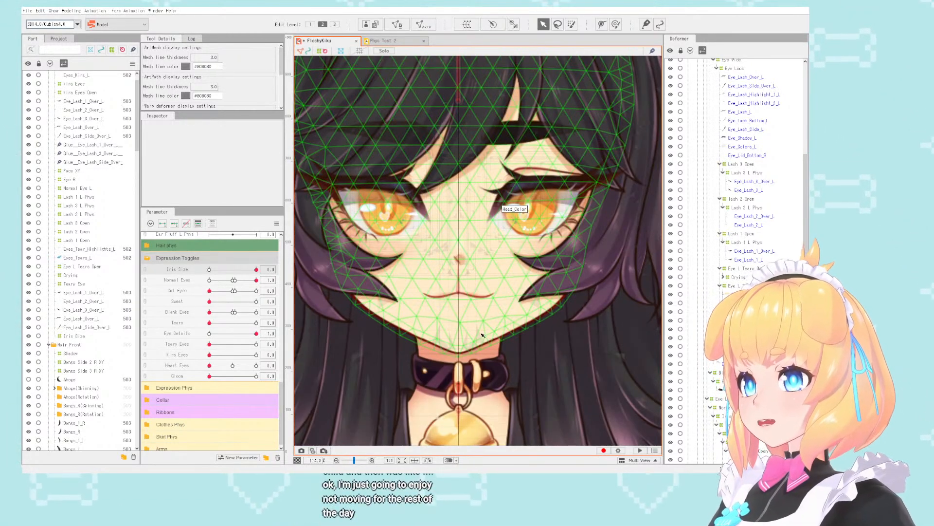
pyautogui.scroll(-4, 477, 229)
pyautogui.scroll(2, 471, 242)
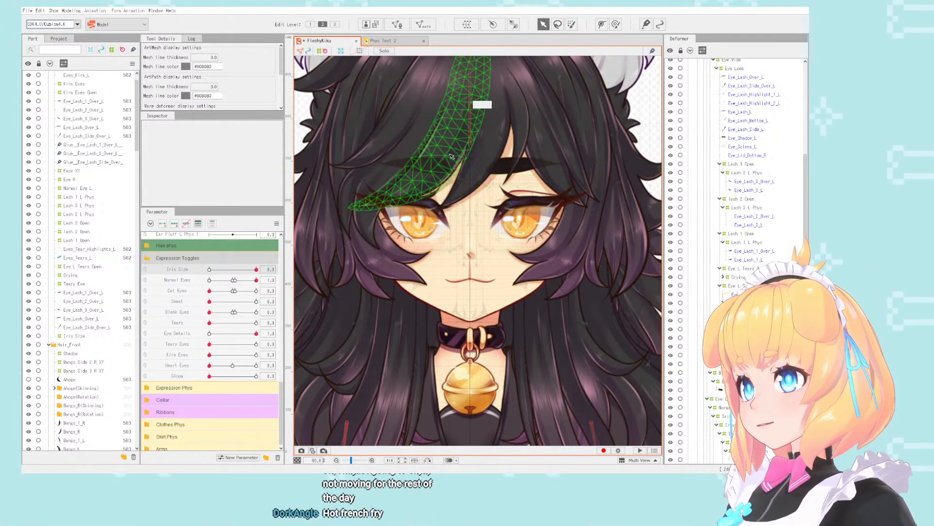
pyautogui.scroll(-2, 483, 259)
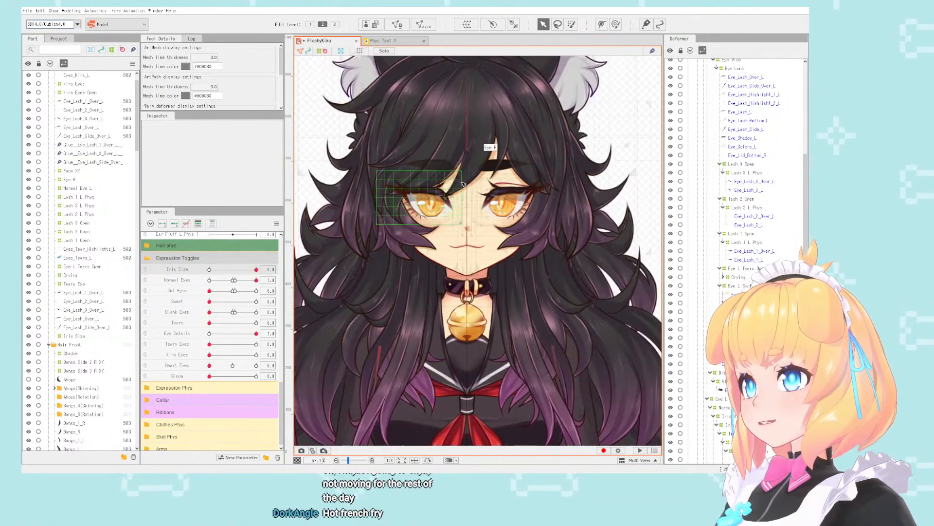
pyautogui.click(483, 259)
pyautogui.scroll(-1, 483, 259)
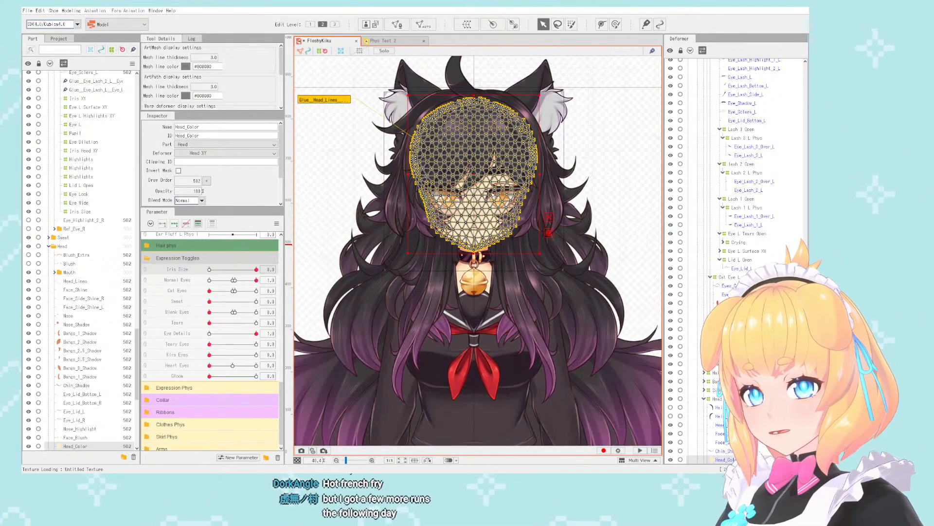
pyautogui.click(626, 172)
pyautogui.scroll(1, 443, 188)
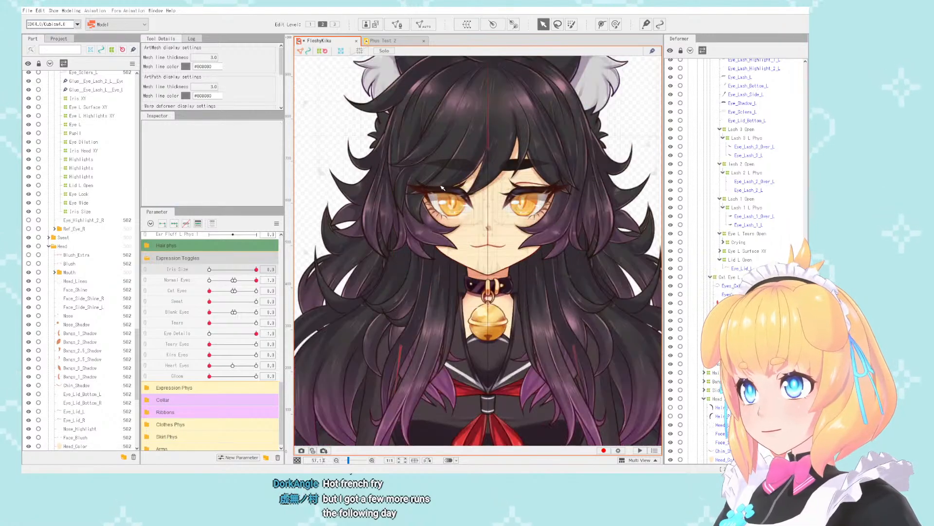
pyautogui.scroll(2, 467, 195)
pyautogui.scroll(-1, 484, 192)
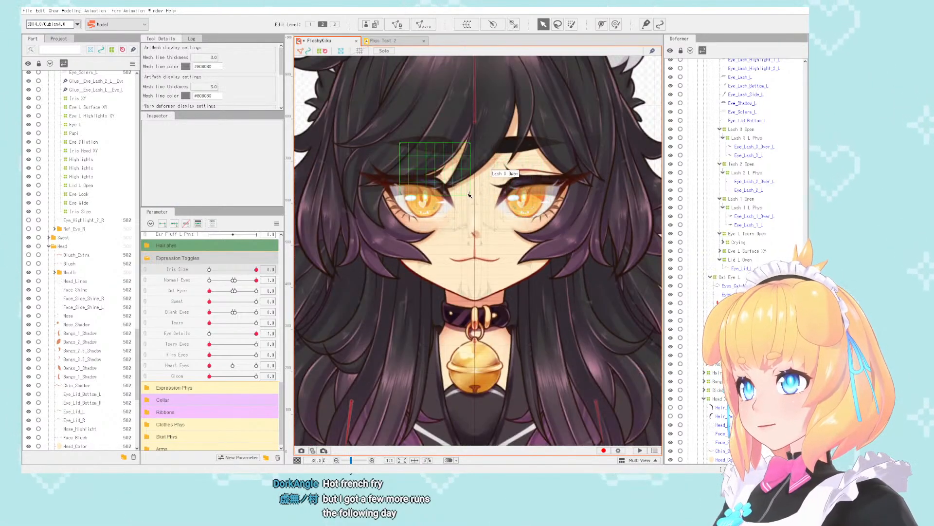
pyautogui.scroll(1, 484, 191)
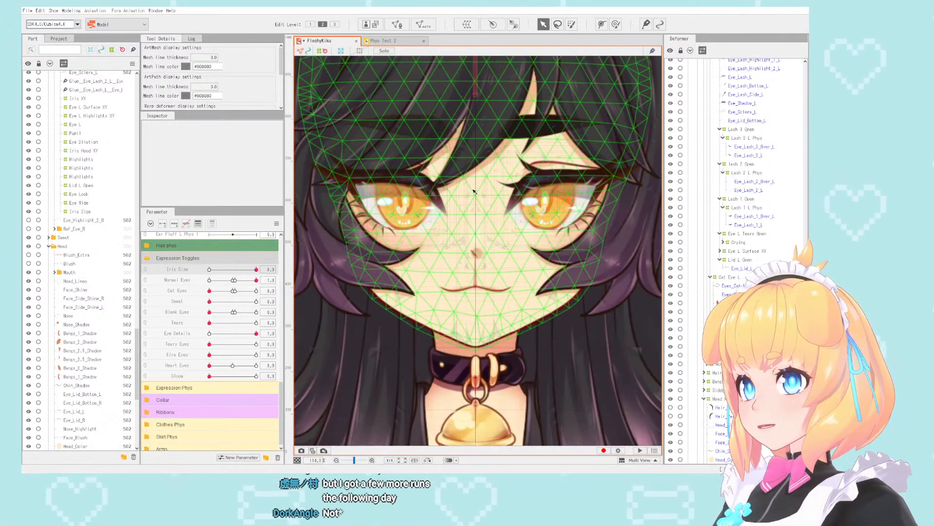
# - Inspect the right eye's bottom lid mesh and its left counterpart Eye_Lid_Bottom_L, leaving neither selected
pyautogui.click(416, 237)
pyautogui.scroll(-1, 466, 238)
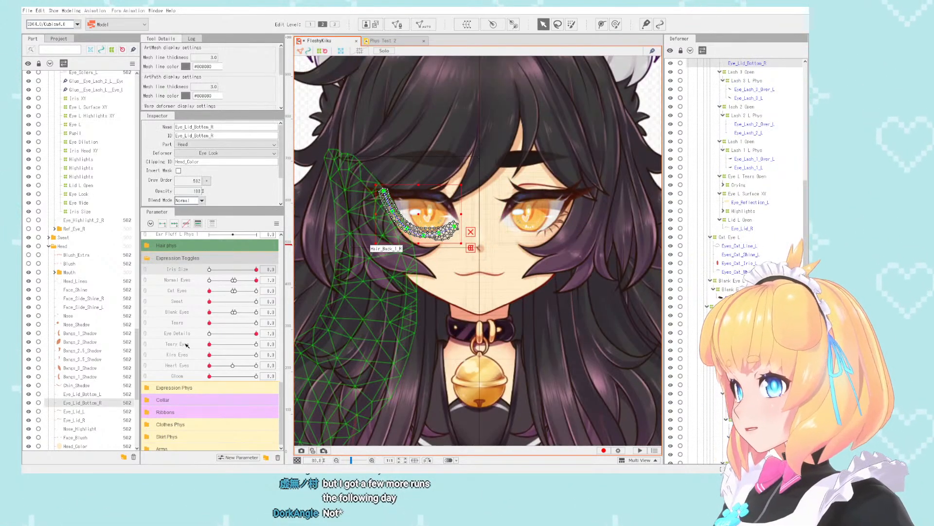
pyautogui.scroll(-2, 101, 359)
pyautogui.click(84, 331)
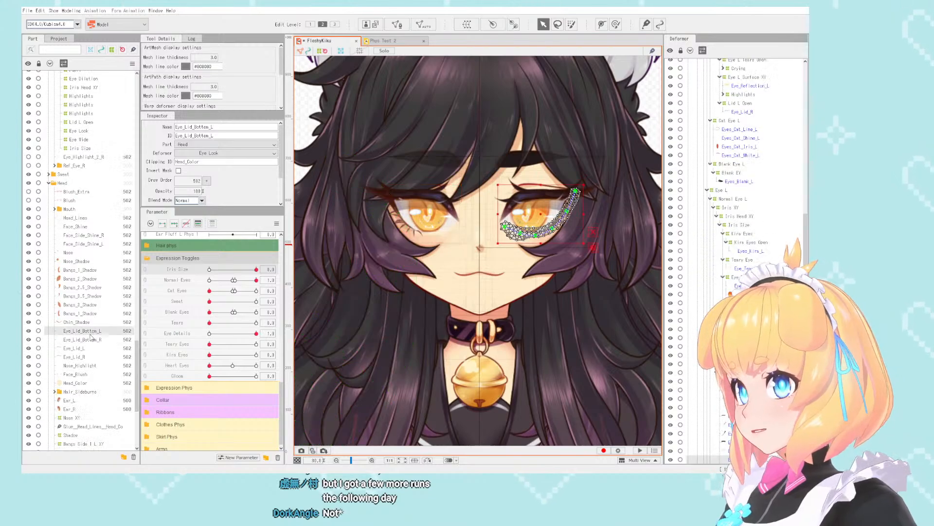
pyautogui.scroll(-3, 399, 234)
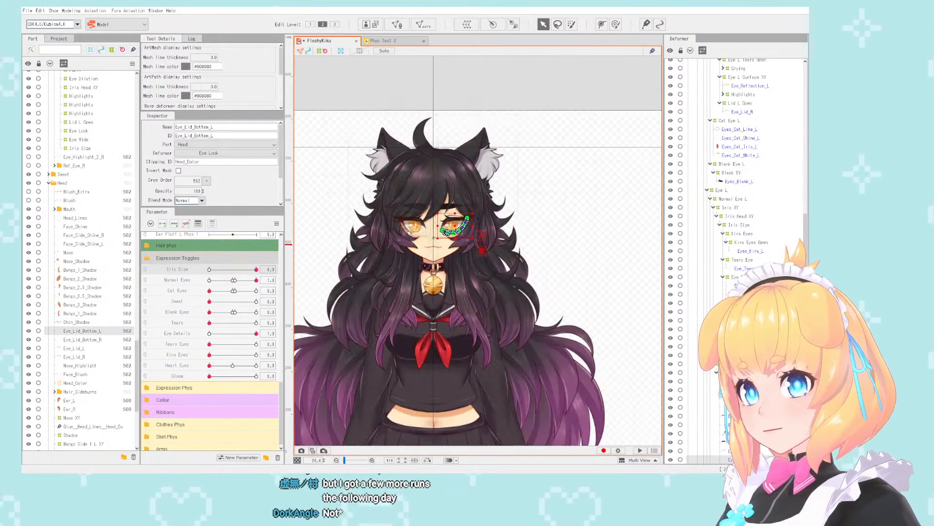
pyautogui.click(590, 194)
pyautogui.scroll(3, 425, 229)
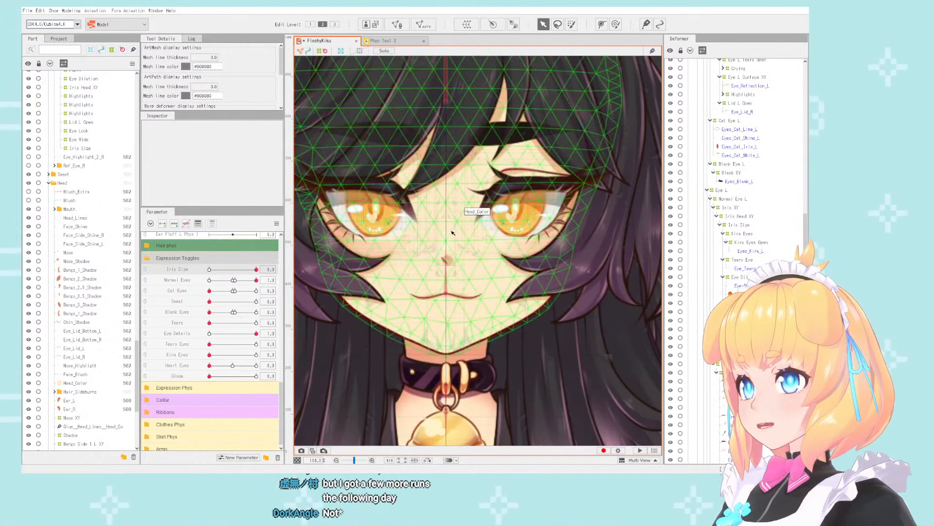
pyautogui.scroll(-3, 471, 215)
pyautogui.scroll(3, 469, 218)
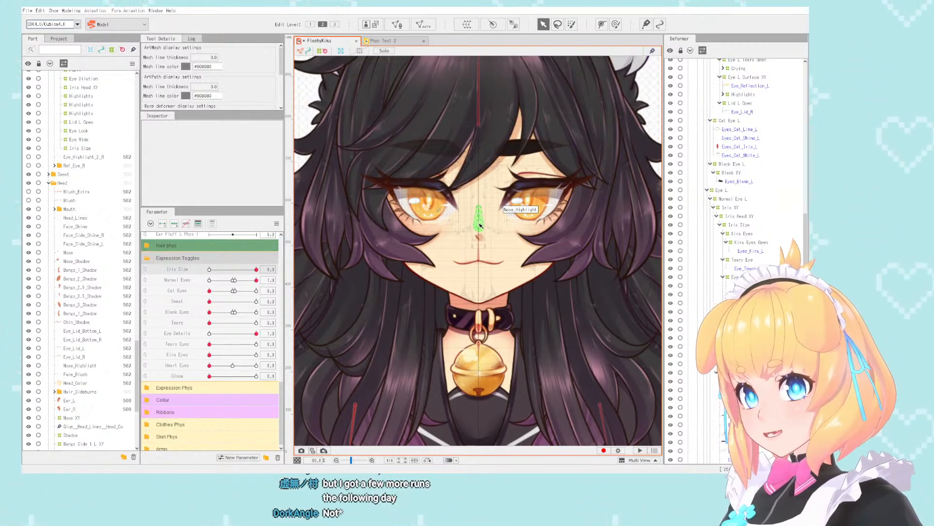
pyautogui.scroll(-3, 474, 226)
pyautogui.scroll(10, 486, 223)
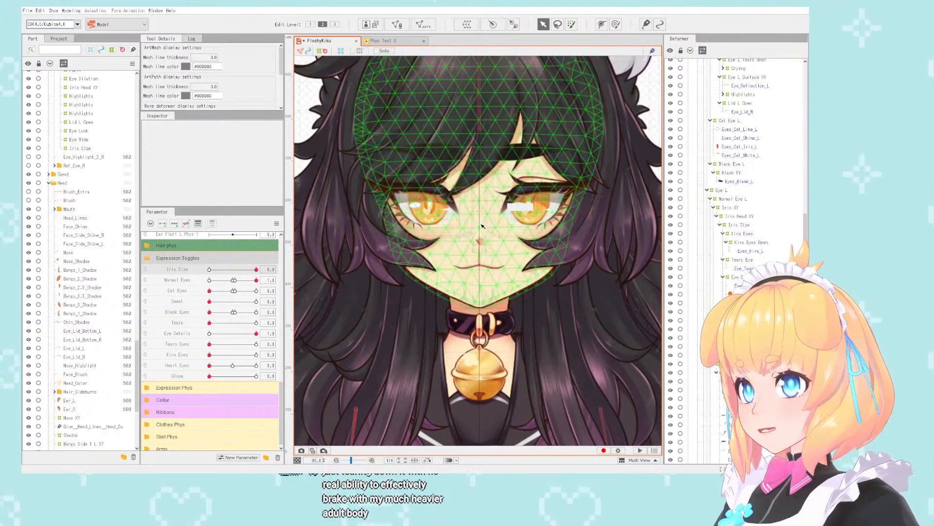
pyautogui.scroll(-3, 481, 224)
pyautogui.scroll(3, 481, 225)
pyautogui.scroll(-2, 481, 227)
pyautogui.scroll(6, 481, 228)
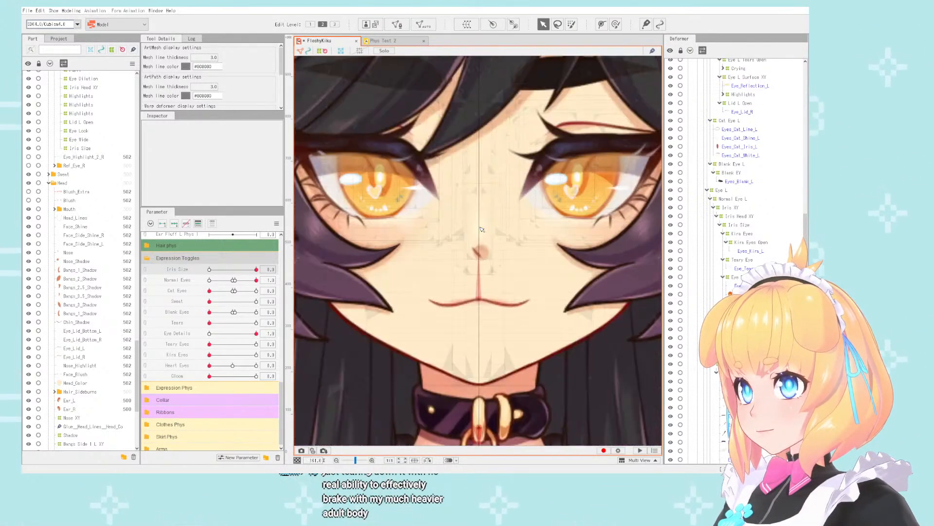
pyautogui.scroll(-9, 481, 235)
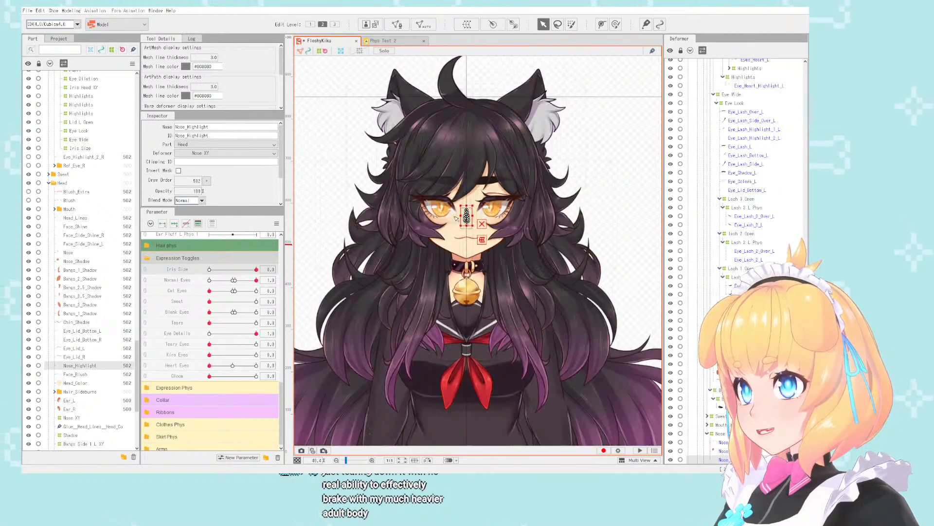
pyautogui.scroll(7, 471, 213)
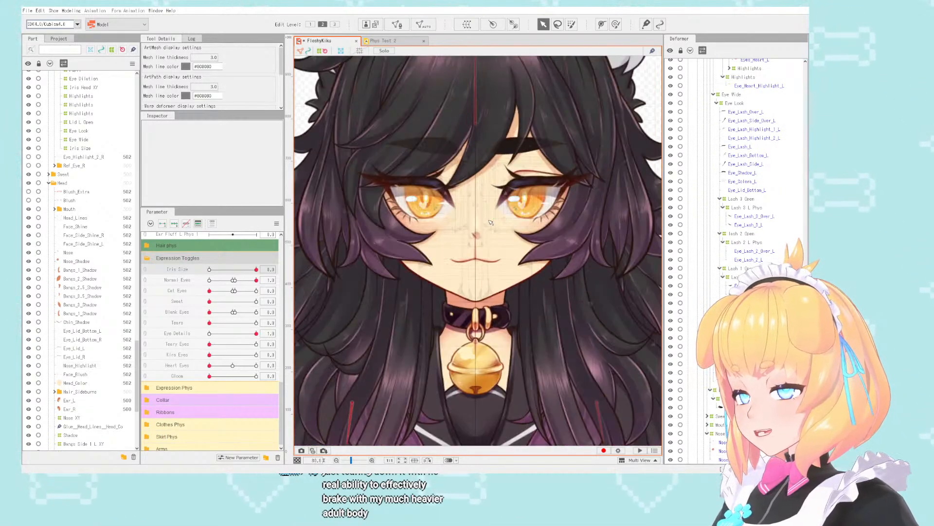
pyautogui.scroll(-6, 486, 222)
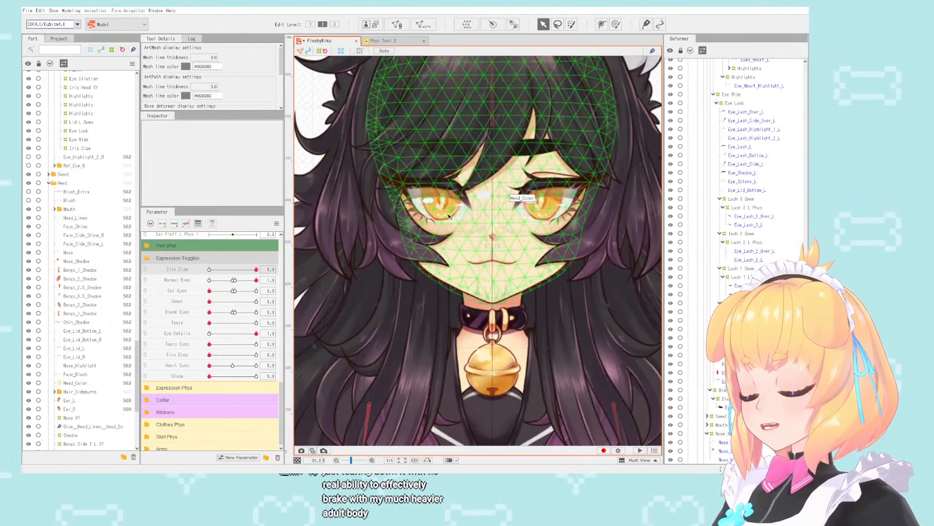
pyautogui.scroll(3, 477, 219)
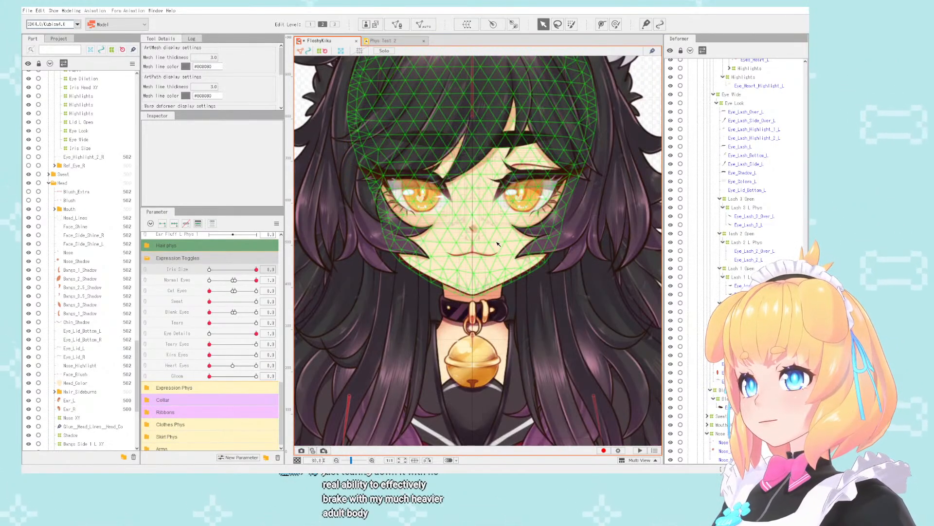
pyautogui.scroll(-2, 498, 243)
pyautogui.scroll(3, 467, 306)
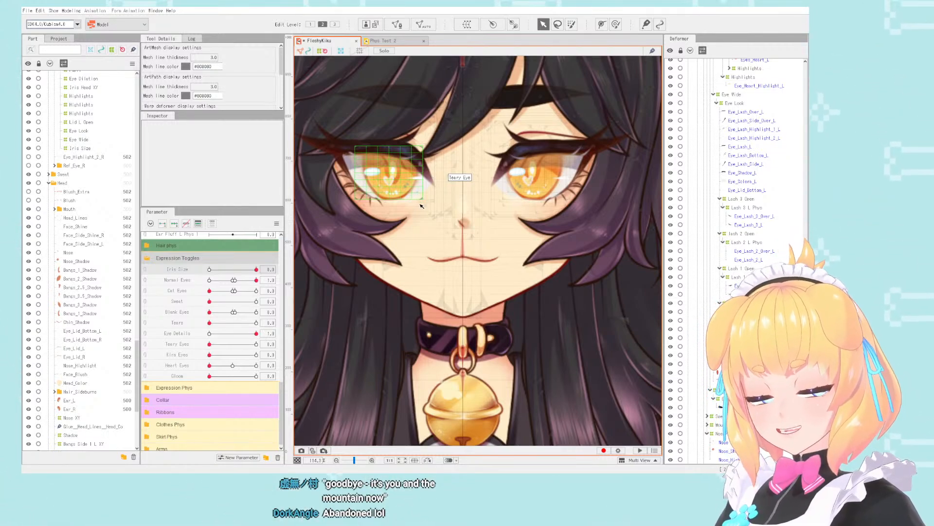
pyautogui.scroll(-5, 421, 205)
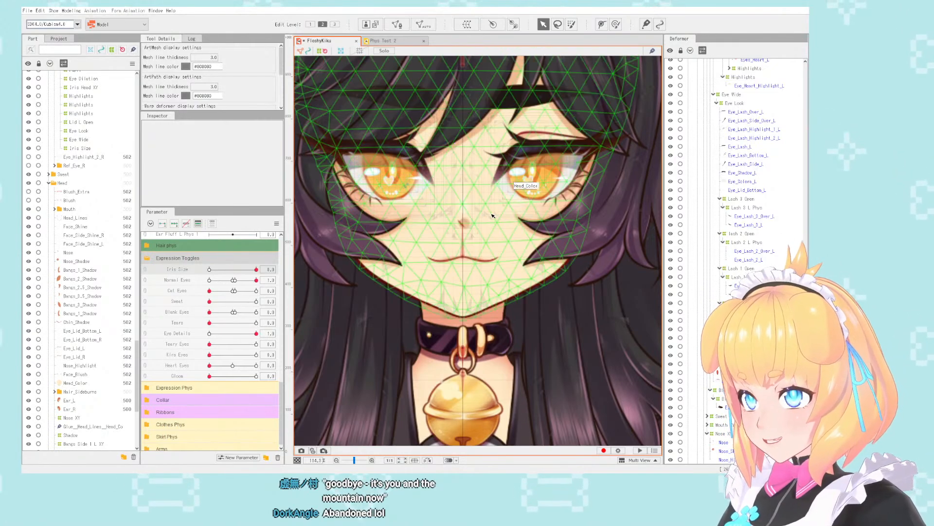
pyautogui.scroll(5, 494, 200)
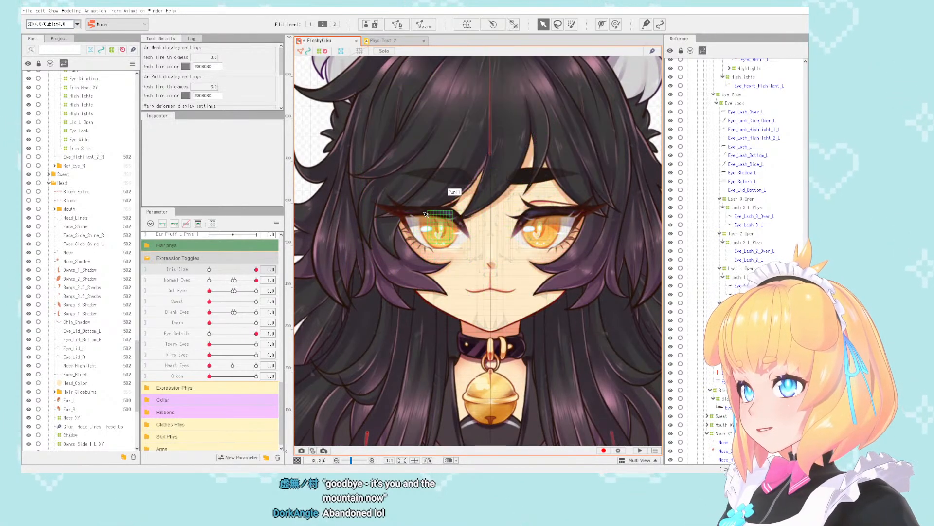
# - Select every object bound to the Eyelash L Phys parameter in the Eye Phys group
pyautogui.scroll(10, 262, 347)
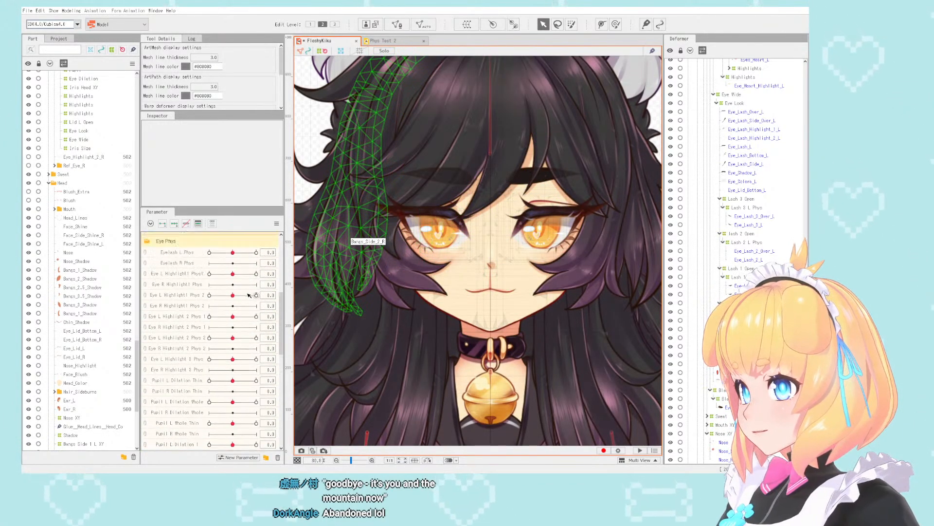
pyautogui.click(268, 347)
pyautogui.scroll(-3, 262, 347)
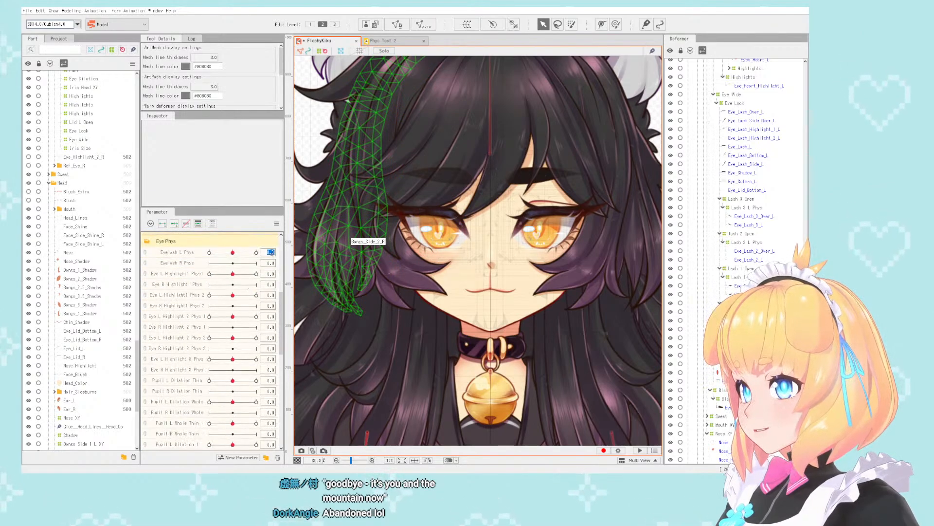
pyautogui.click(307, 257)
pyautogui.scroll(2, 420, 213)
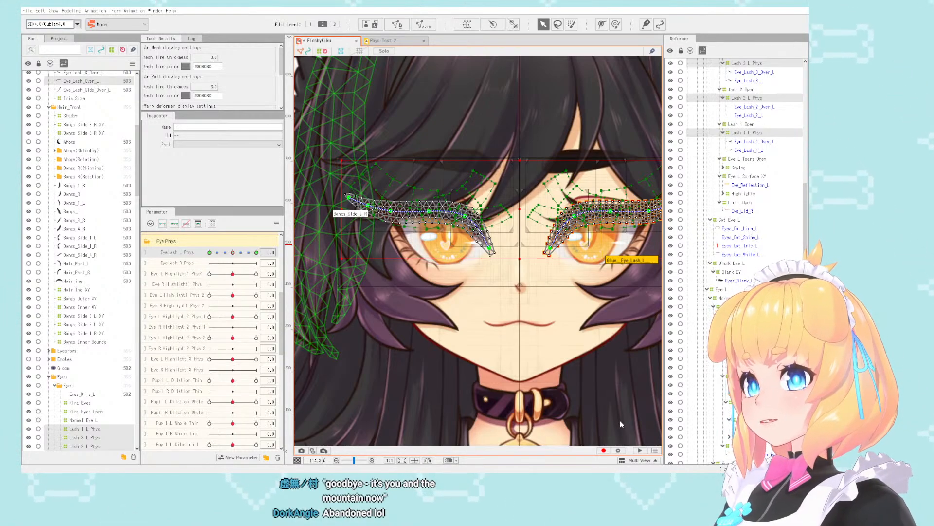
pyautogui.scroll(3, 190, 248)
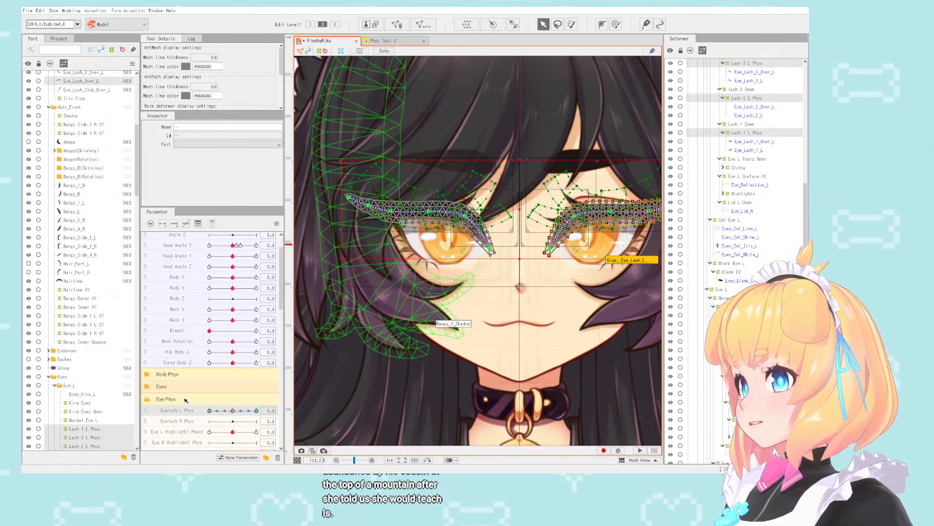
pyautogui.moveTo(185, 399); pyautogui.dragTo(196, 239)
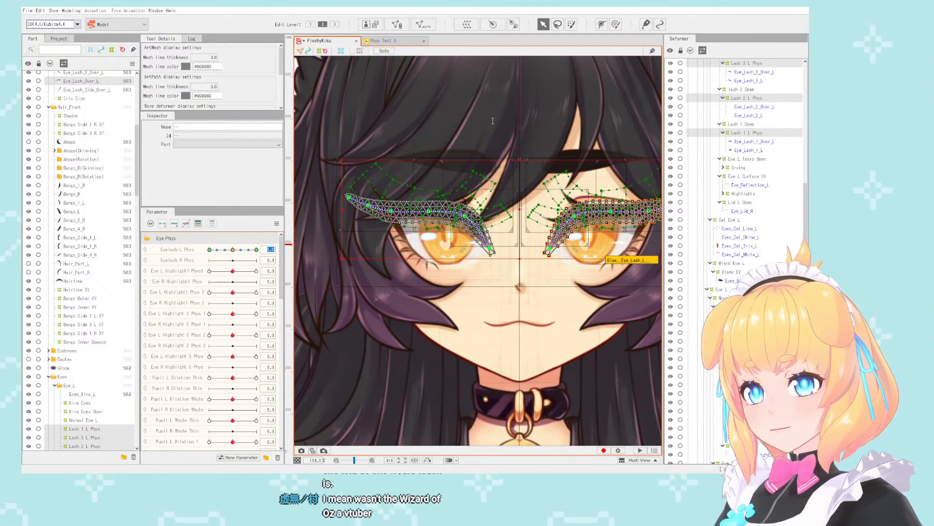
pyautogui.scroll(-2, 497, 198)
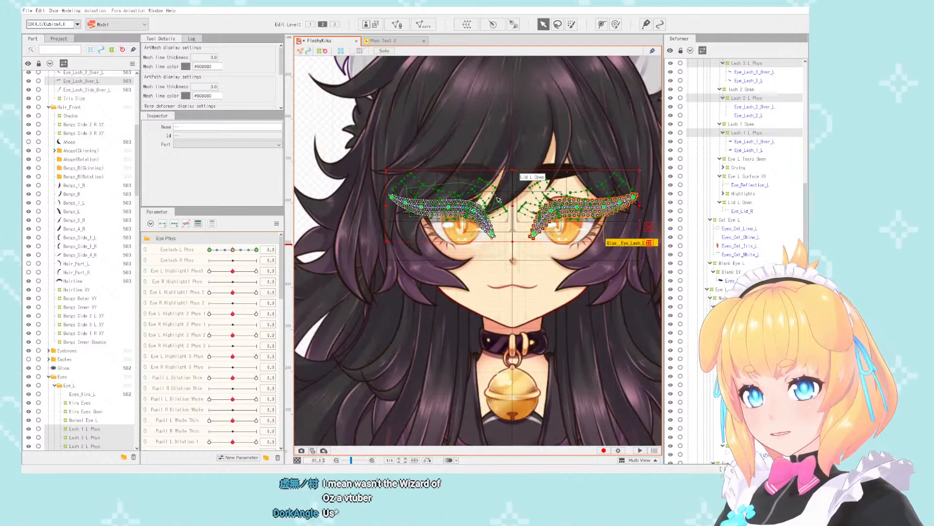
pyautogui.scroll(2, 498, 199)
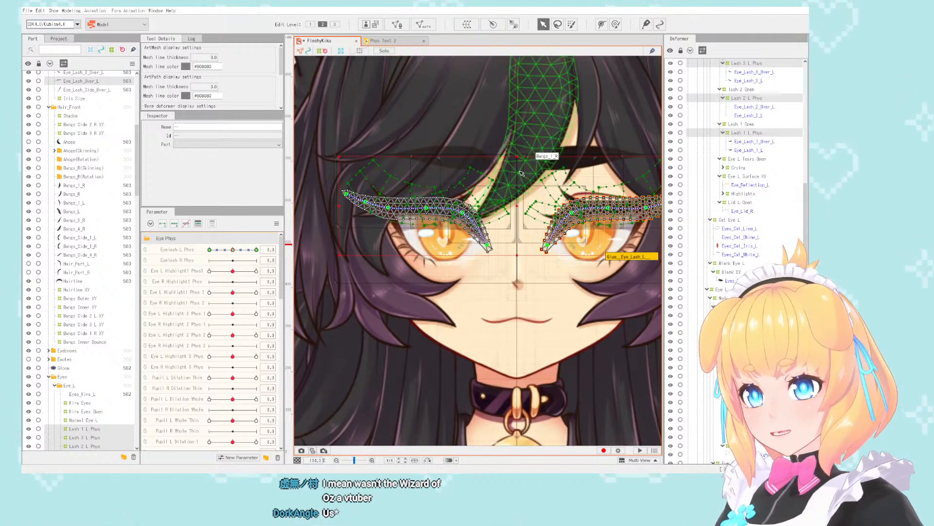
pyautogui.moveTo(520, 170); pyautogui.dragTo(474, 177)
# - Lock the left eye's whole deformer branch, Eye L, so only the right eye's eyelash deformers remain editable
pyautogui.scroll(-8, 743, 222)
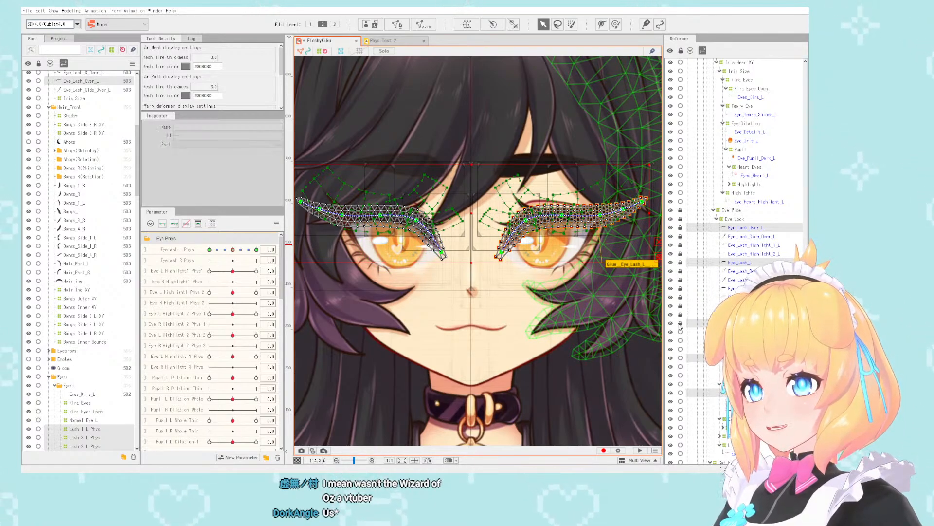
pyautogui.scroll(1, 685, 258)
pyautogui.scroll(2, 686, 258)
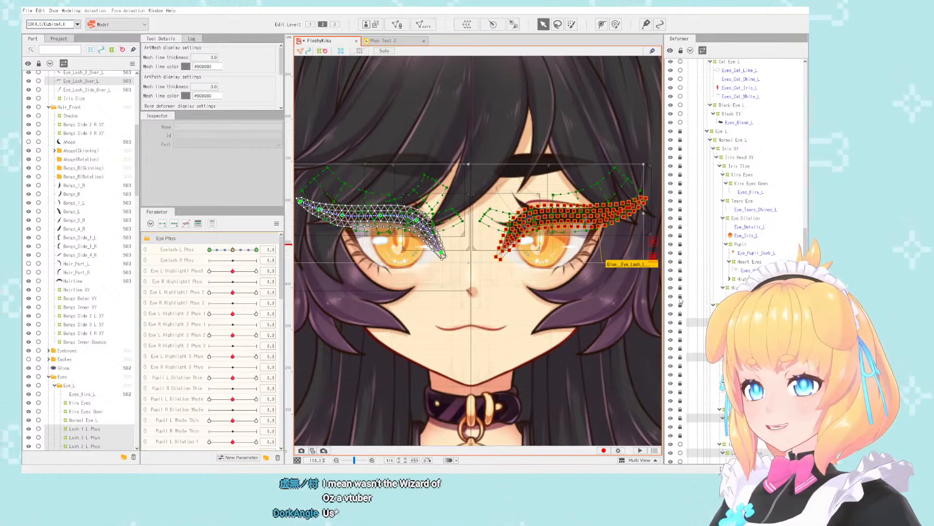
pyautogui.scroll(-8, 681, 300)
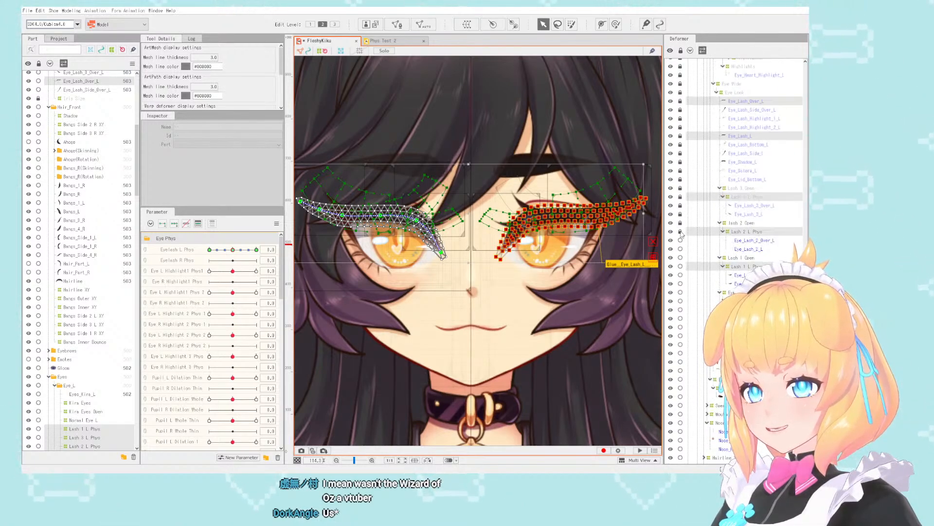
pyautogui.moveTo(681, 234); pyautogui.dragTo(681, 415)
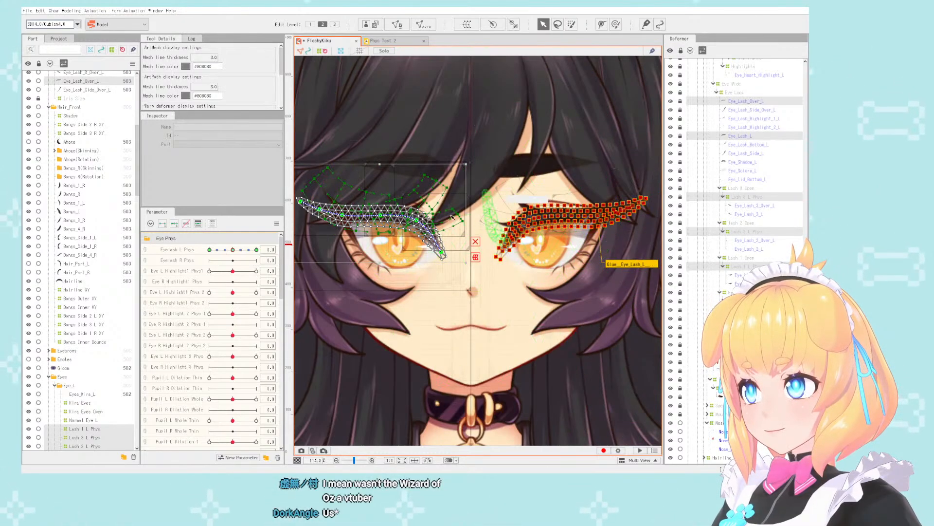
# - Select the right eye's Eye_Lash_L mesh in the Eye_L part
pyautogui.click(177, 250)
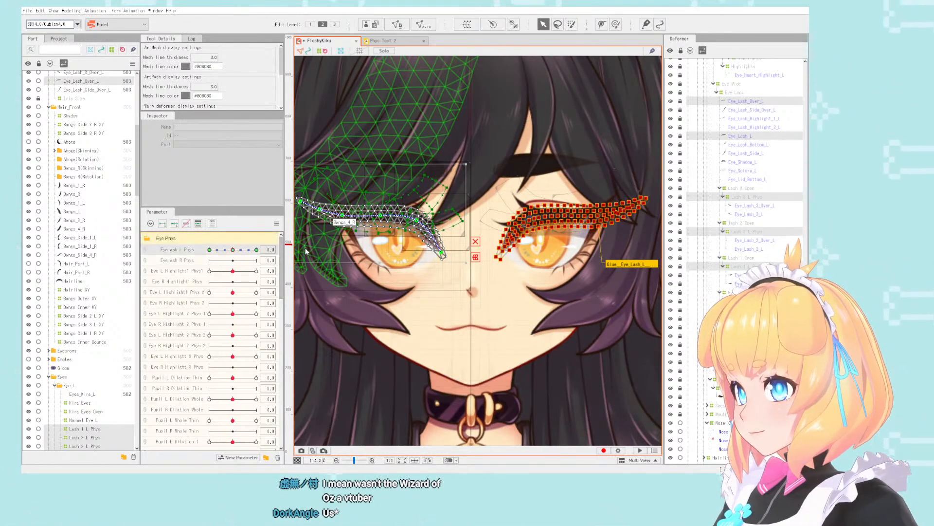
pyautogui.hotkey('ctrl', 'z')
pyautogui.scroll(10, 774, 164)
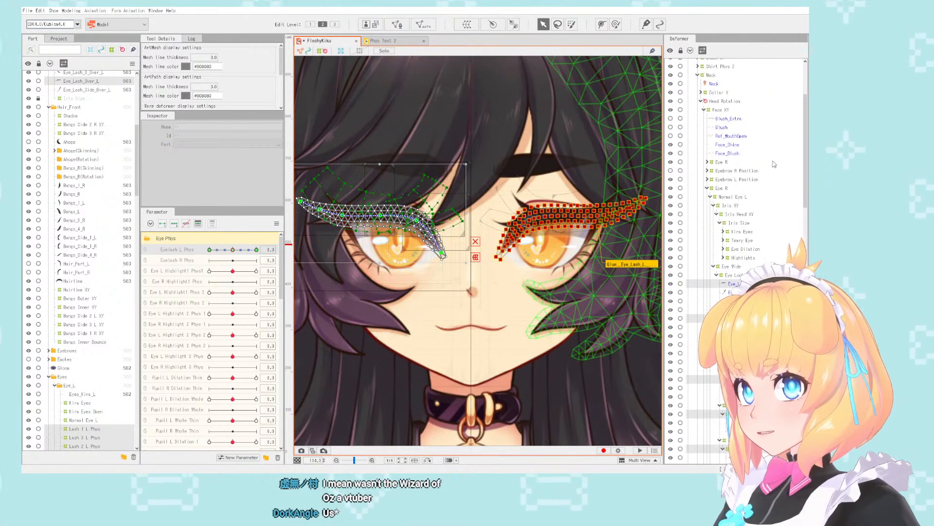
pyautogui.scroll(-5, 774, 164)
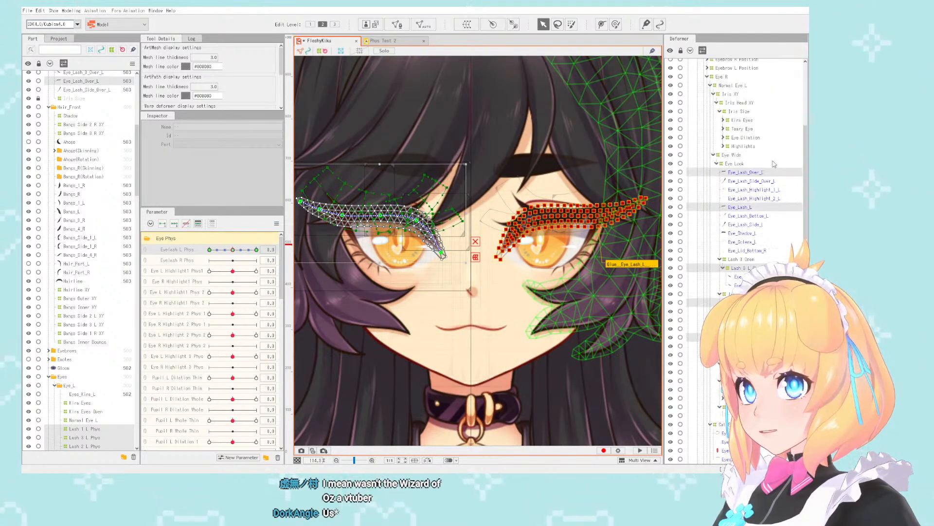
pyautogui.scroll(-5, 491, 214)
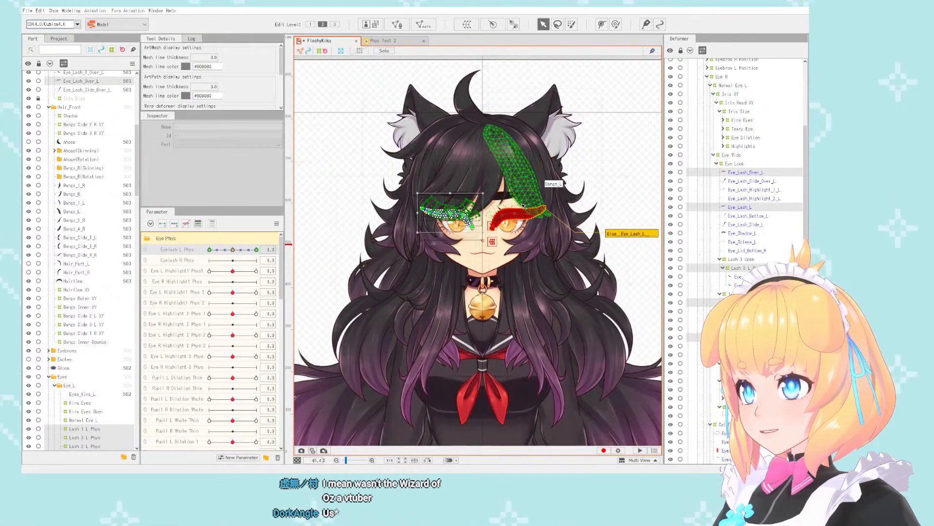
pyautogui.scroll(-6, 75, 396)
pyautogui.scroll(-3, 76, 397)
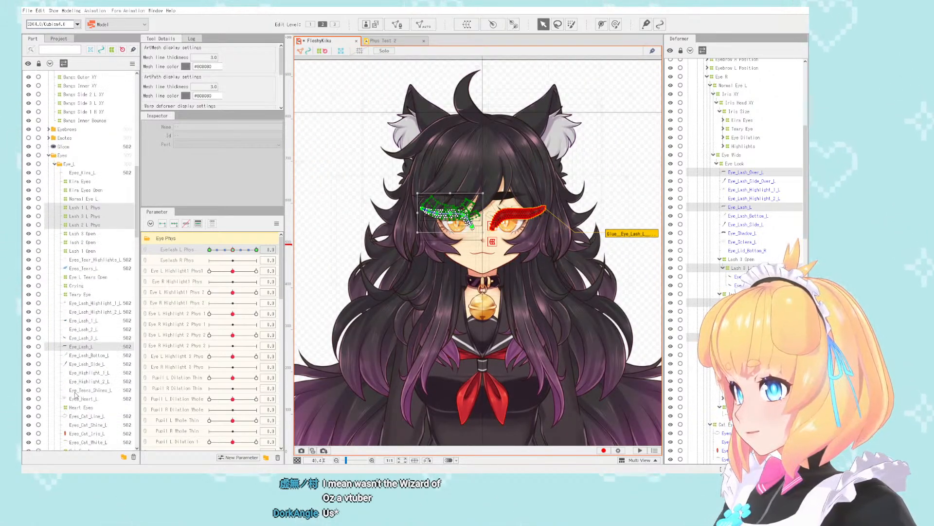
pyautogui.click(93, 347)
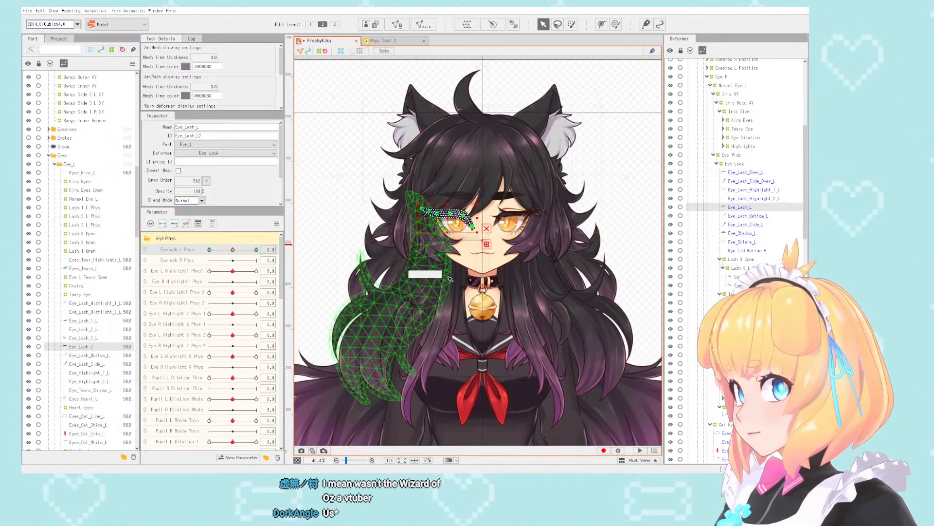
# - Lock the remaining unlocked items in the Eye L deformer branch, leaving the Eye R branch editable
pyautogui.scroll(-6, 757, 192)
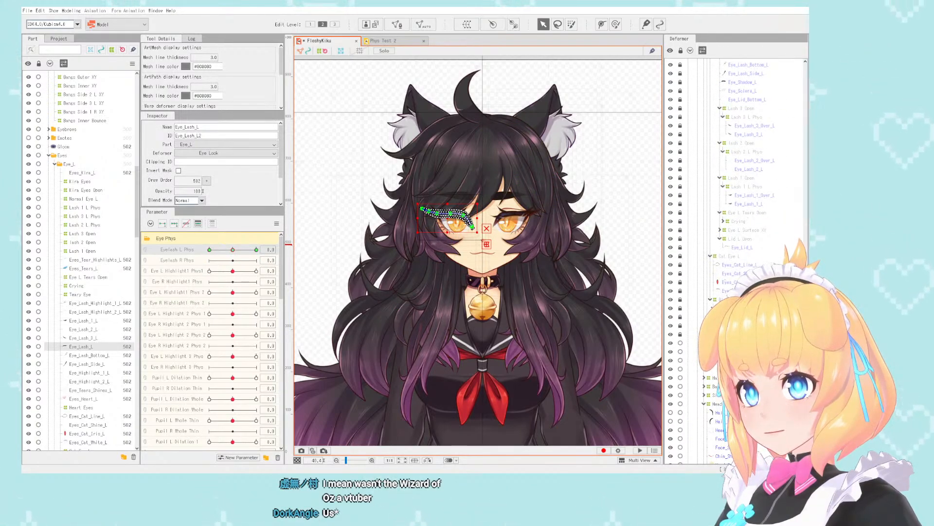
pyautogui.scroll(5, 758, 192)
pyautogui.scroll(-5, 757, 192)
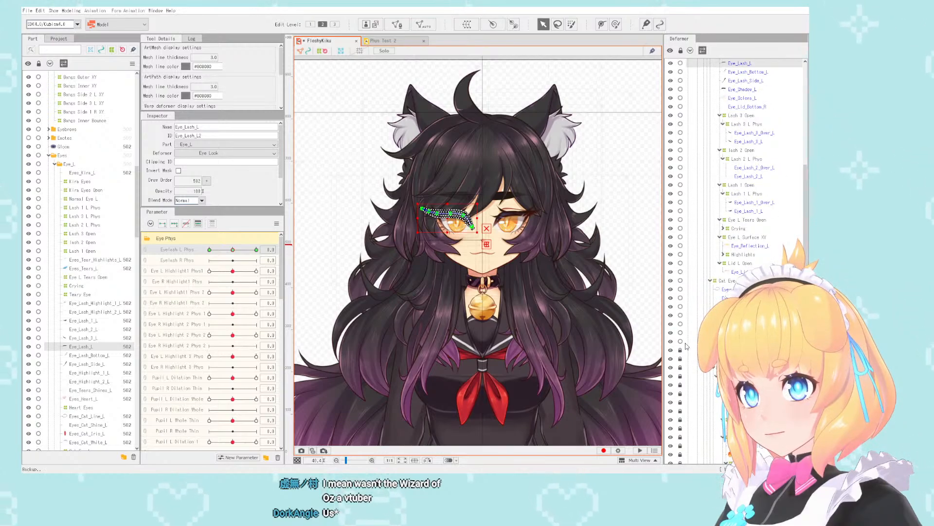
pyautogui.scroll(-8, 690, 347)
pyautogui.scroll(5, 690, 346)
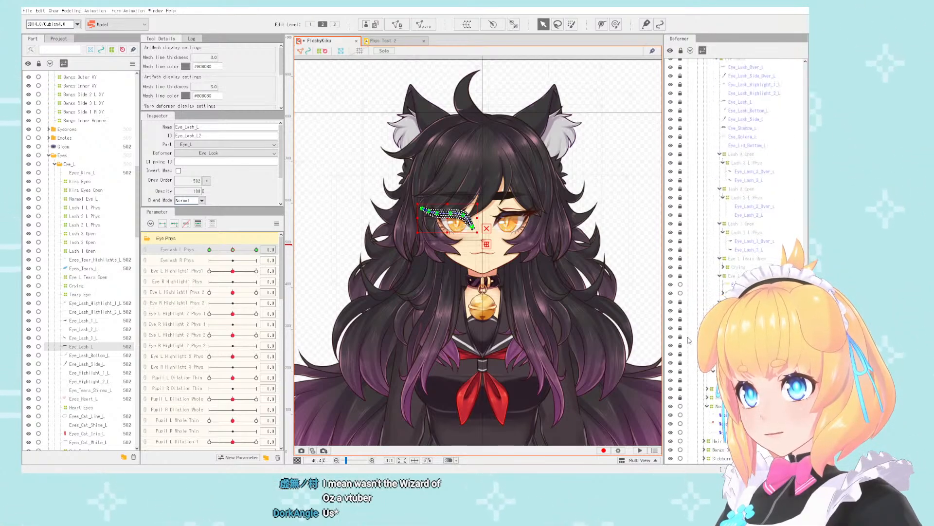
pyautogui.scroll(4, 732, 258)
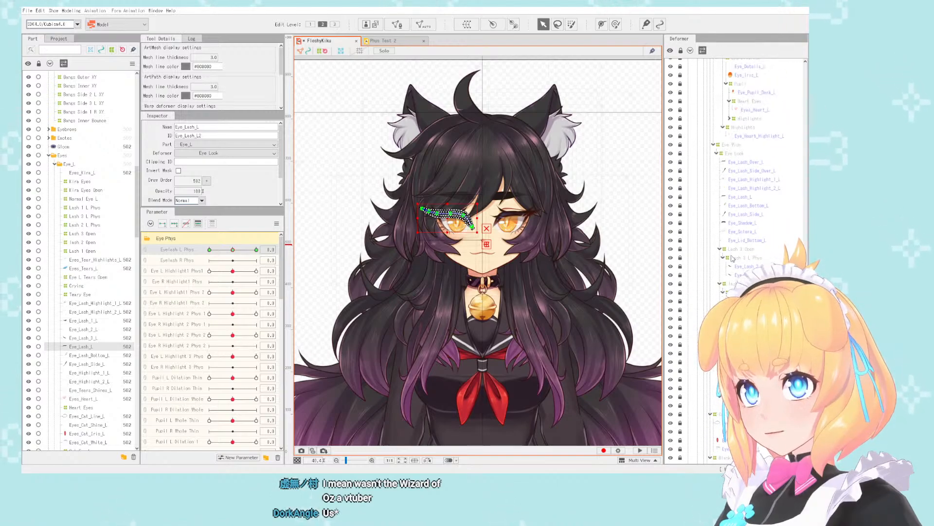
# - Examine the selected right upper lash against its left counterpart, both up close and within the whole figure
pyautogui.scroll(-2, 572, 165)
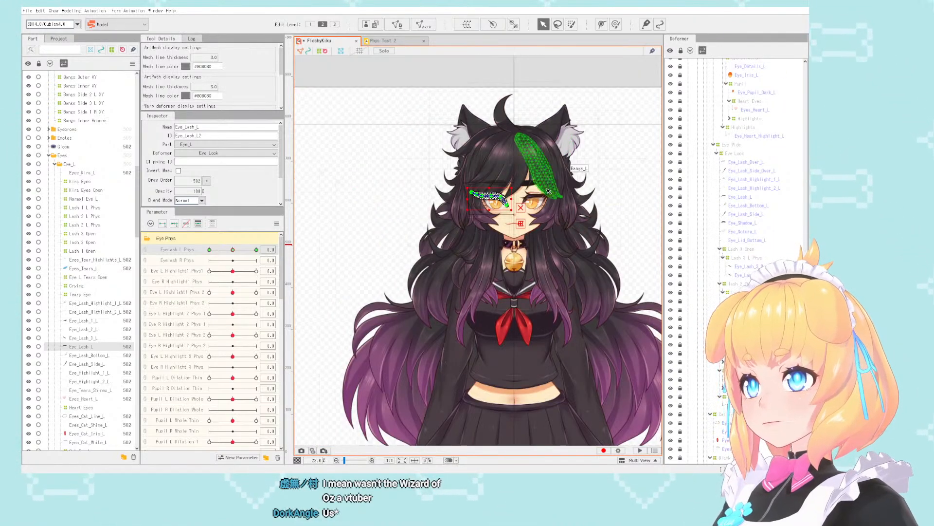
pyautogui.scroll(2, 510, 201)
pyautogui.scroll(2, 511, 201)
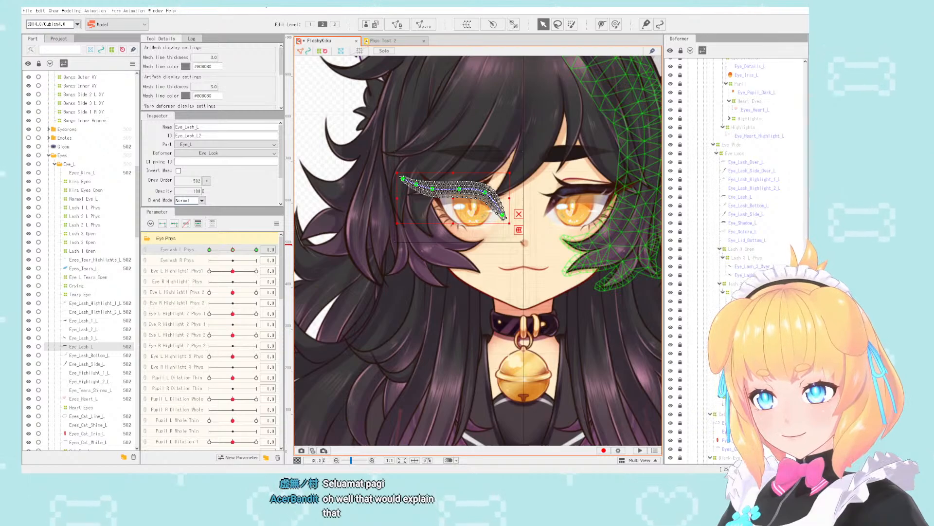
pyautogui.scroll(-3, 457, 152)
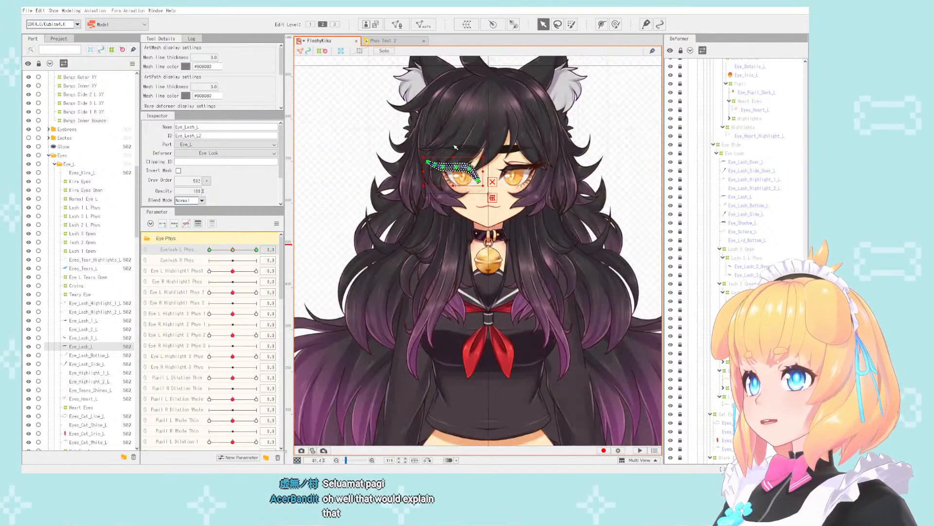
pyautogui.scroll(7, 475, 153)
pyautogui.scroll(-5, 489, 156)
pyautogui.scroll(4, 488, 158)
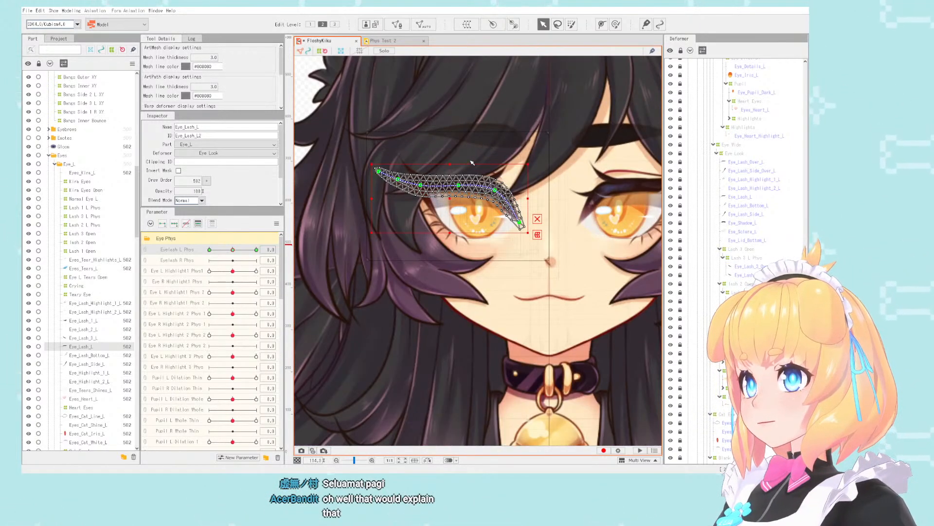
pyautogui.scroll(-5, 492, 166)
pyautogui.scroll(1, 493, 174)
pyautogui.scroll(3, 493, 174)
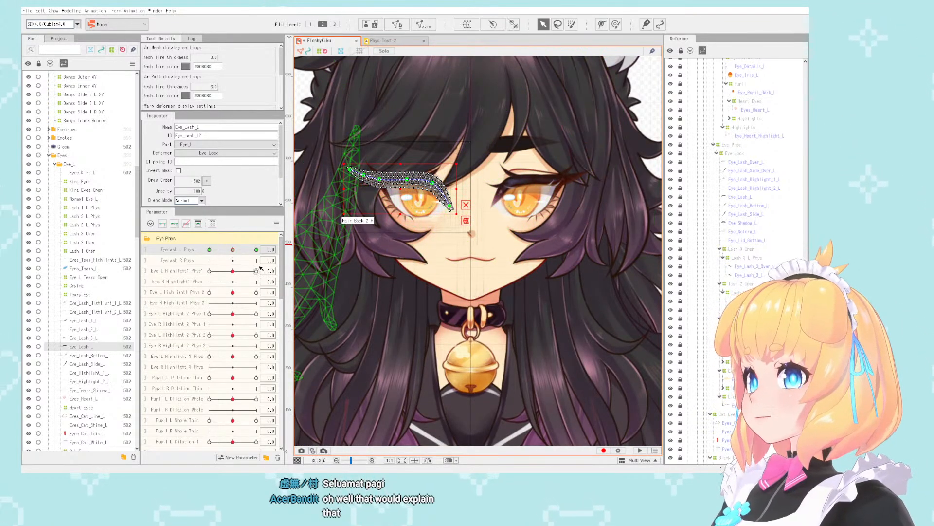
# - Reselect all objects bound to Eyelash L Phys and check the locked and unlocked eyelash items in the parts list
pyautogui.click(271, 250)
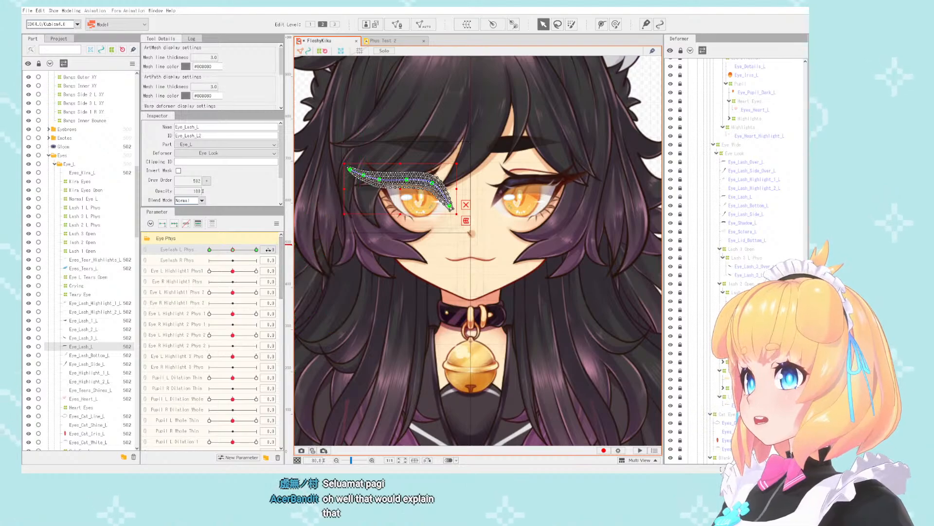
pyautogui.click(302, 250)
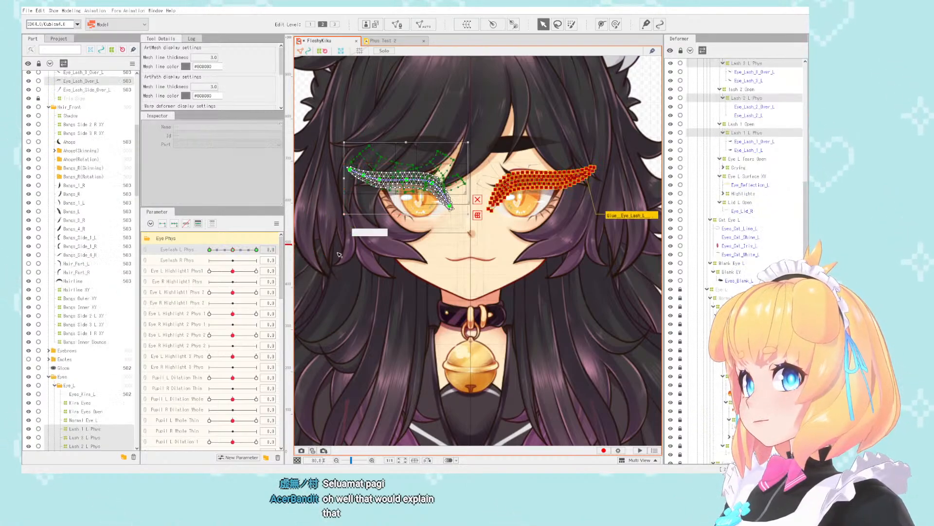
pyautogui.scroll(-3, 578, 168)
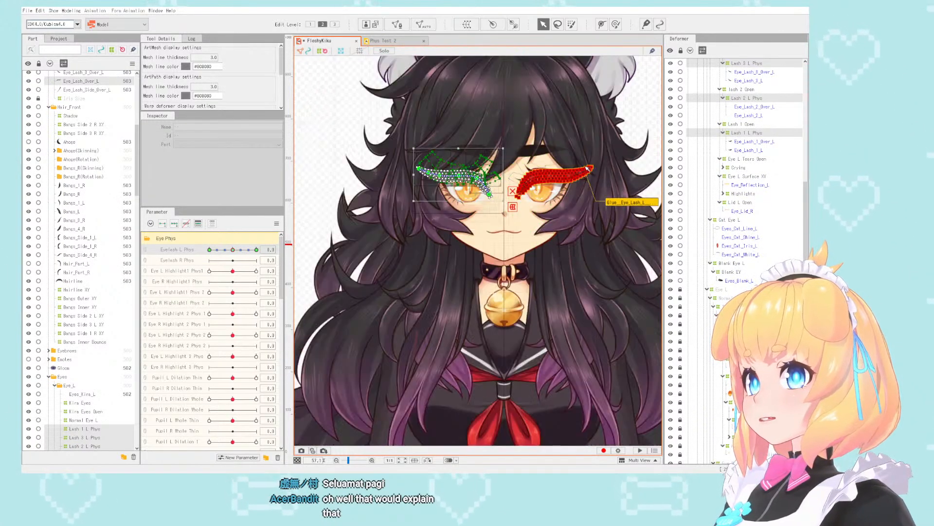
pyautogui.scroll(3, 577, 169)
pyautogui.scroll(-10, 116, 267)
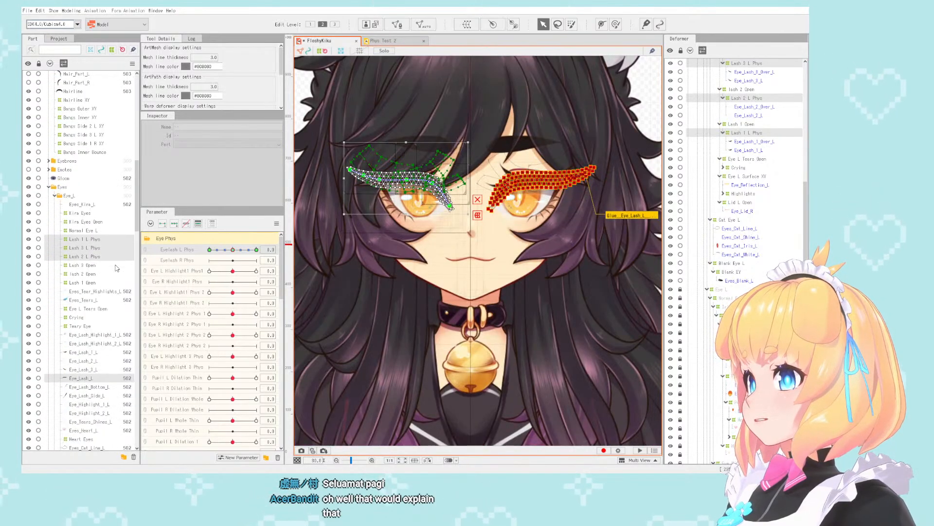
pyautogui.scroll(-3, 116, 268)
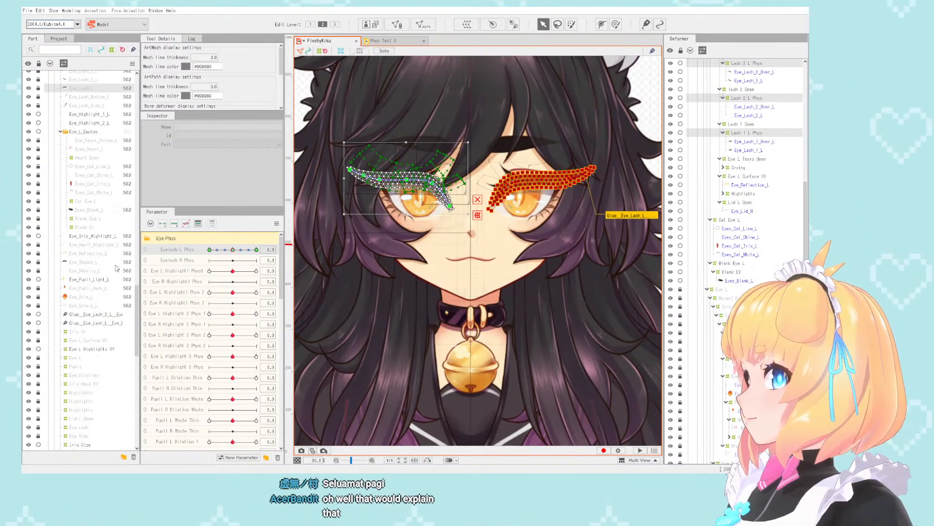
pyautogui.scroll(-10, 116, 268)
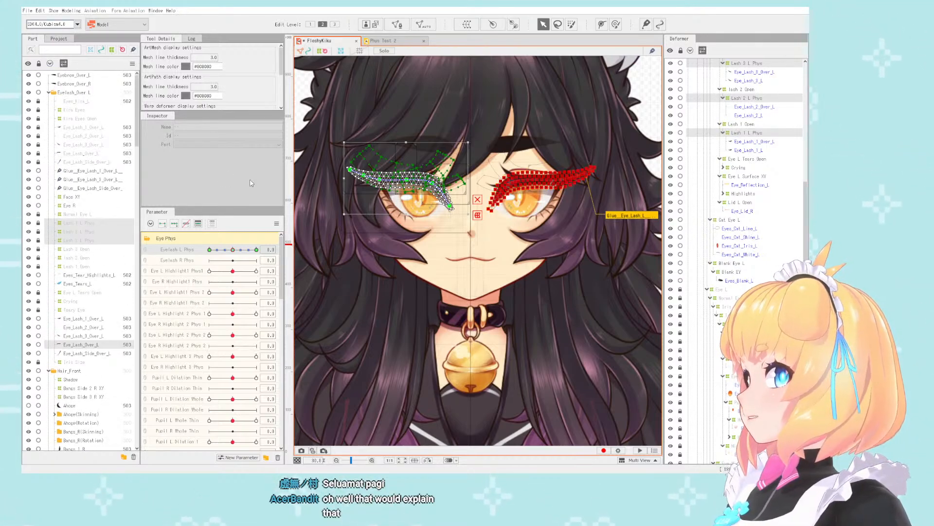
# - Lock the remaining Glue items in the Eyelash_Over_L part, lock the part itself, and collapse it
pyautogui.keyDown('ctrl'); pyautogui.click(79, 241); pyautogui.keyUp('ctrl')
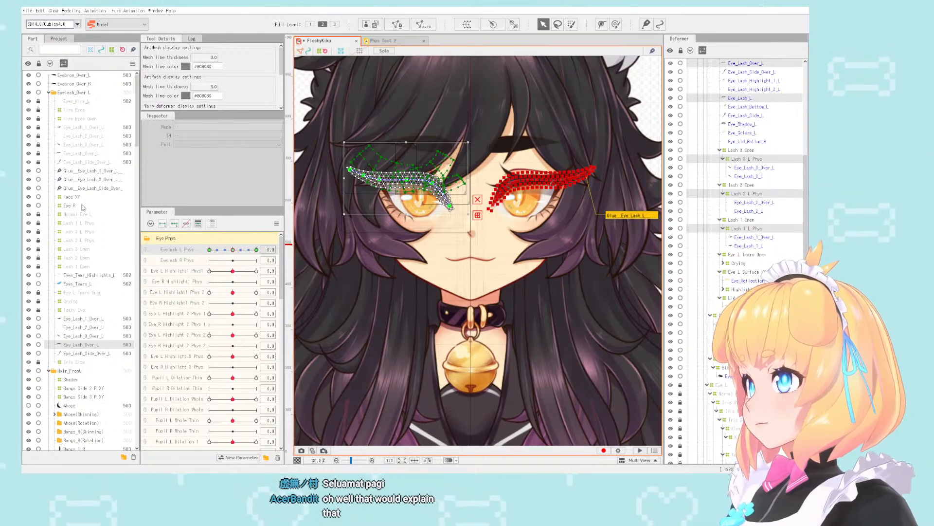
pyautogui.click(38, 179)
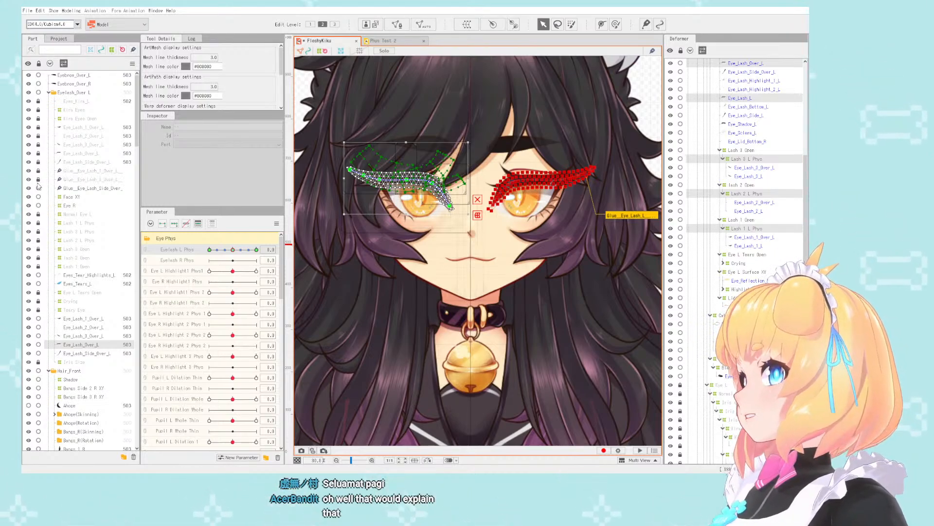
pyautogui.click(48, 93)
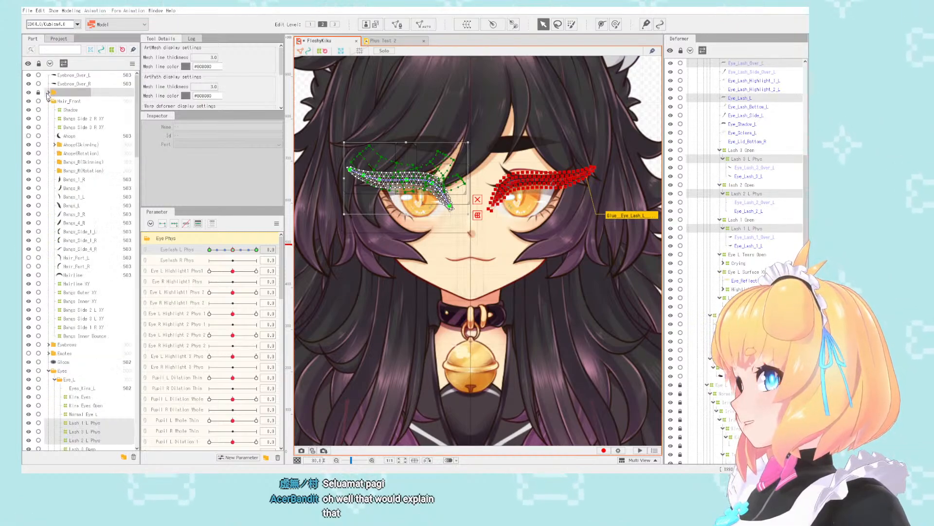
# - Toggle the visibility of the Eyelash_Over_L part to check the lashes it holds, and expand the part
pyautogui.scroll(-2, 489, 198)
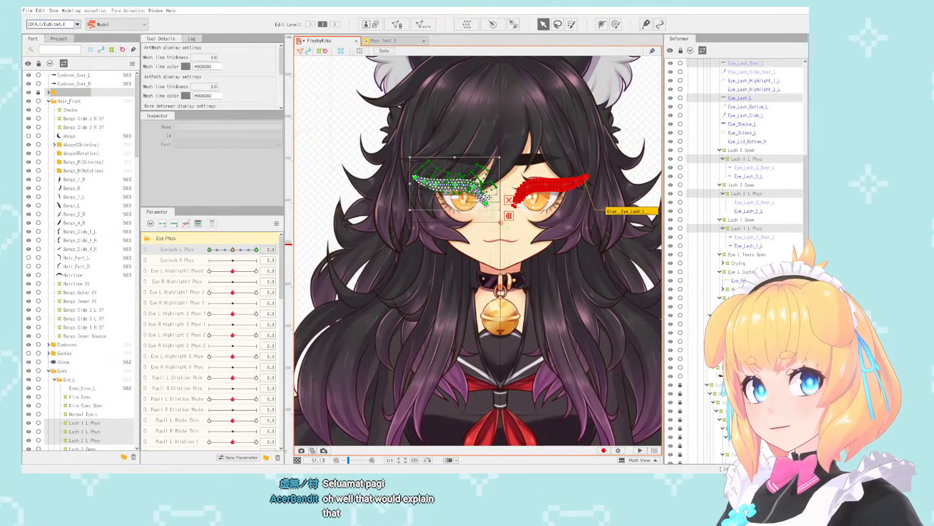
pyautogui.scroll(-2, 489, 197)
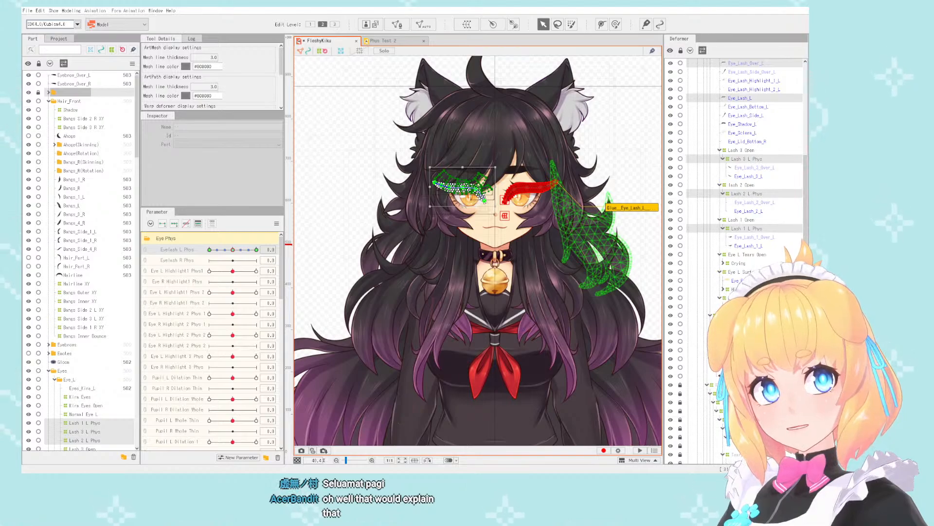
pyautogui.scroll(2, 526, 195)
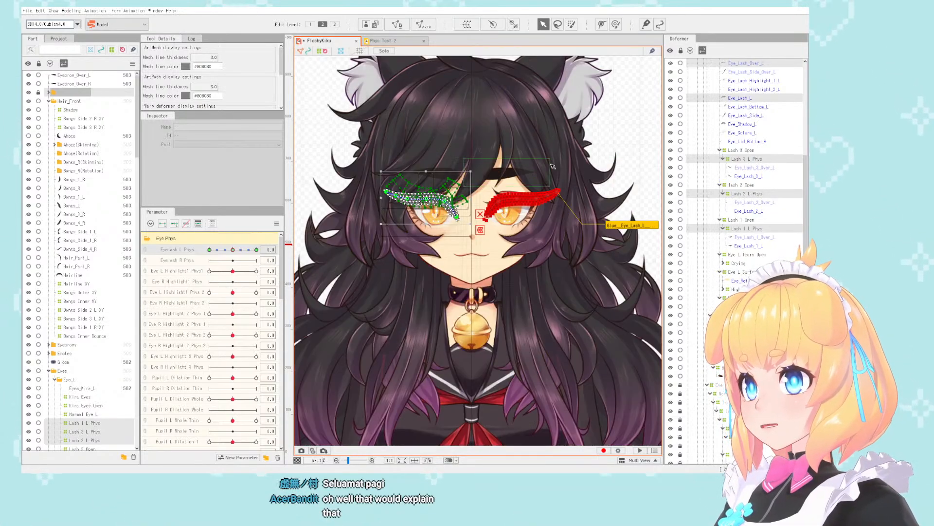
pyautogui.click(28, 92)
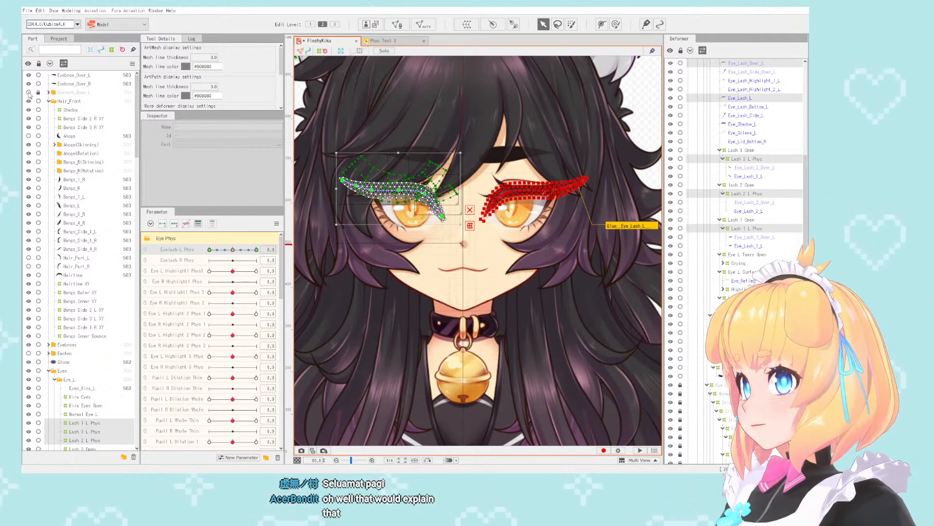
pyautogui.scroll(2, 501, 200)
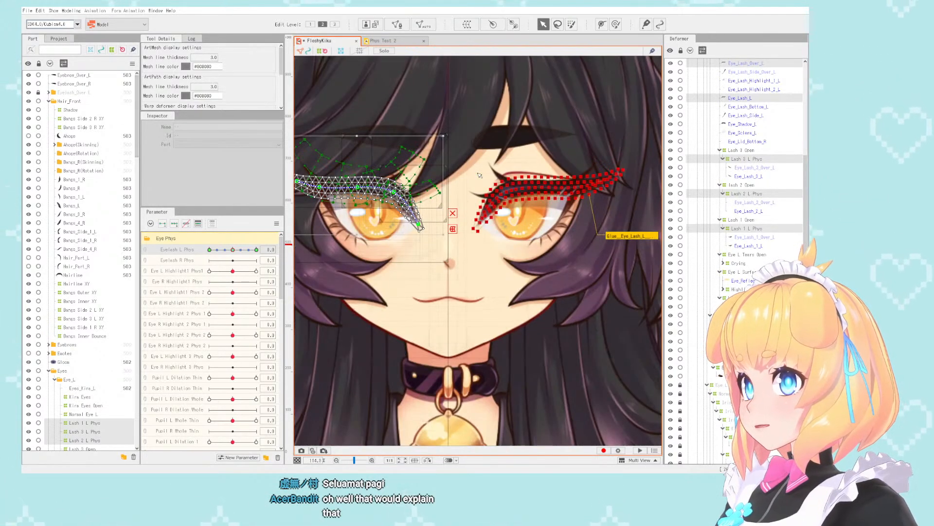
pyautogui.click(49, 93)
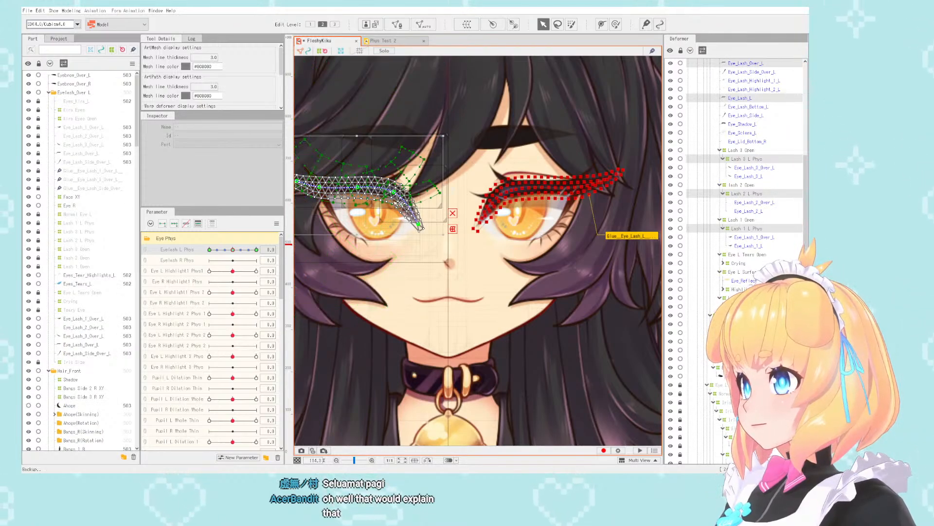
# - Reselect the objects bound to the Eyelash L Phys parameter
pyautogui.scroll(-3, 461, 173)
pyautogui.scroll(2, 460, 173)
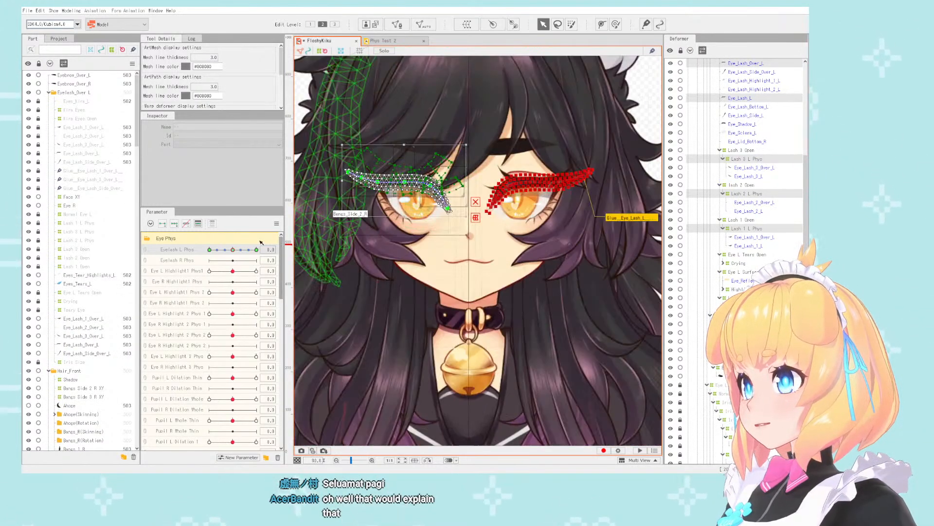
pyautogui.click(269, 249)
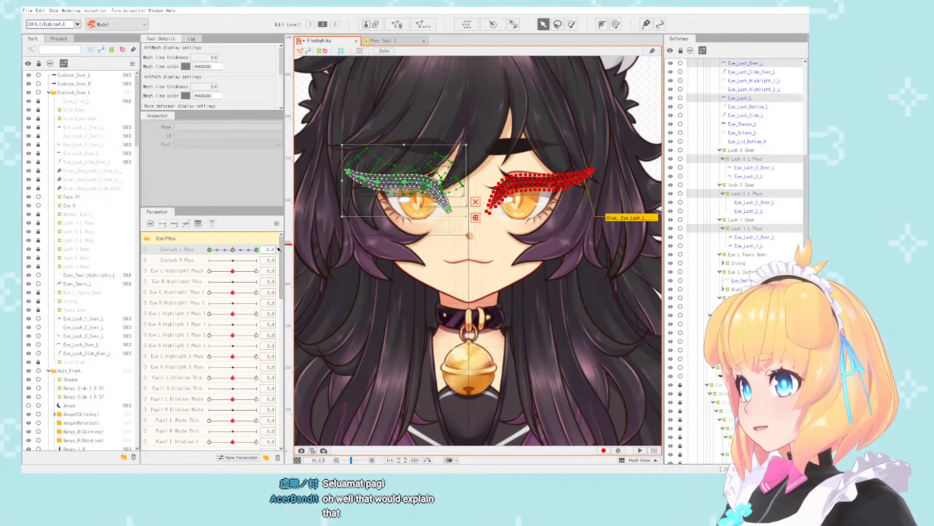
pyautogui.hotkey('ctrl', 'z')
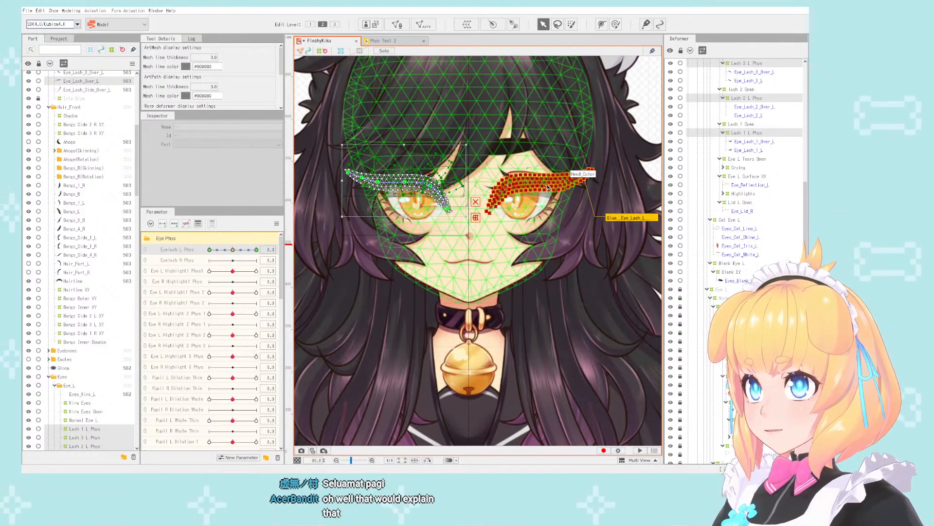
pyautogui.keyDown('shift'); pyautogui.click(557, 201); pyautogui.keyUp('shift')
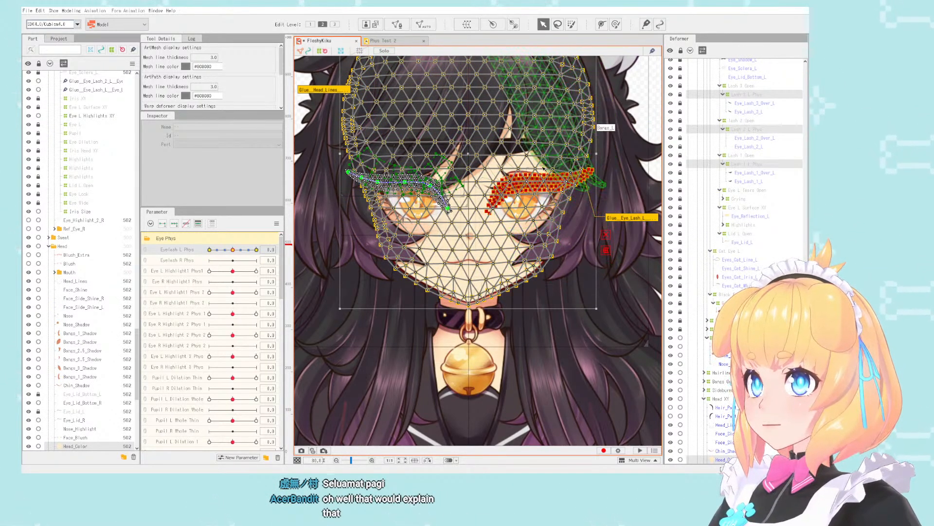
pyautogui.keyDown('shift'); pyautogui.click(527, 222); pyautogui.keyUp('shift')
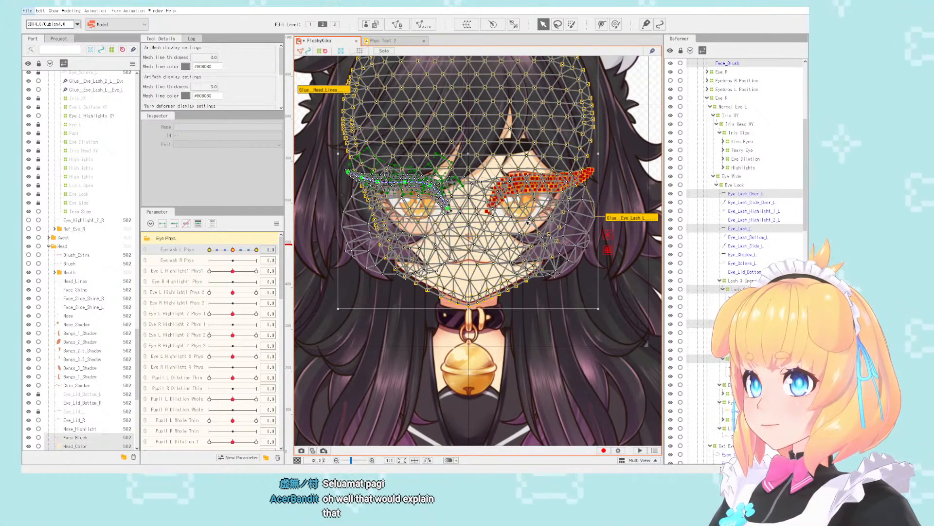
pyautogui.hotkey('ctrl', 'z')
pyautogui.hotkey('ctrl', 'z')
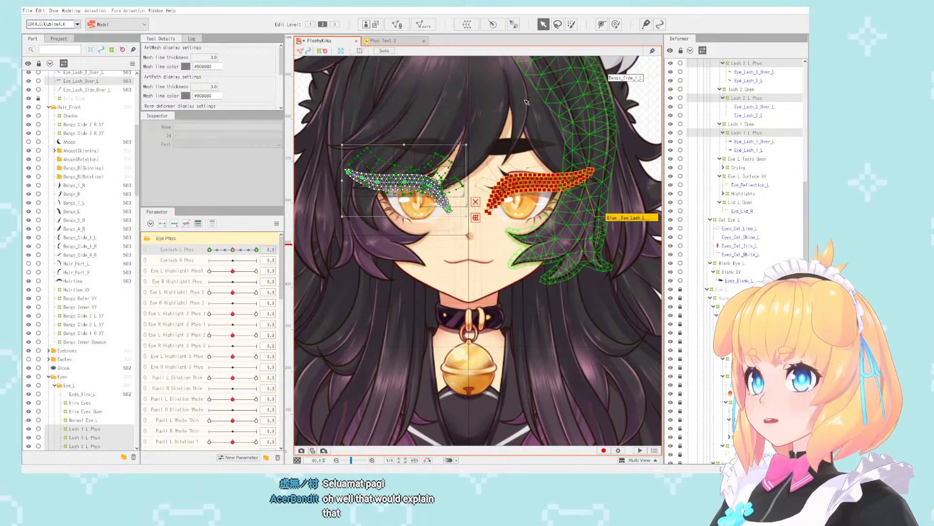
# - Unlock the locked deformers and meshes throughout the Eye L branch, down to the Black Eye L group
pyautogui.scroll(-2, 527, 102)
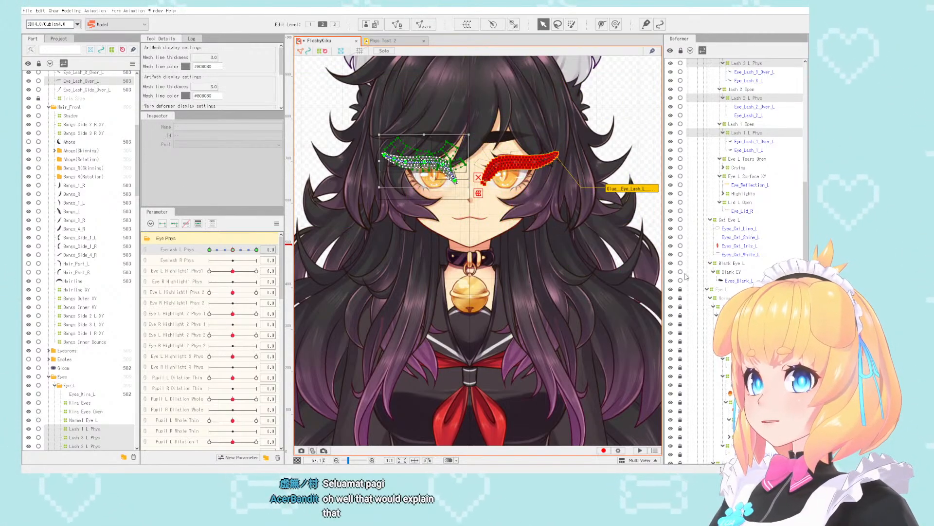
pyautogui.scroll(-3, 680, 230)
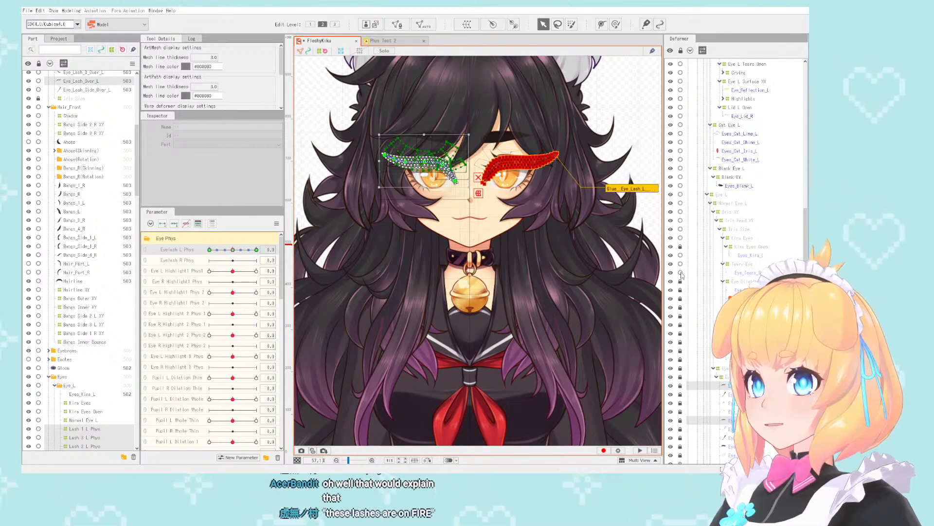
pyautogui.moveTo(682, 275); pyautogui.dragTo(681, 291)
pyautogui.click(681, 248)
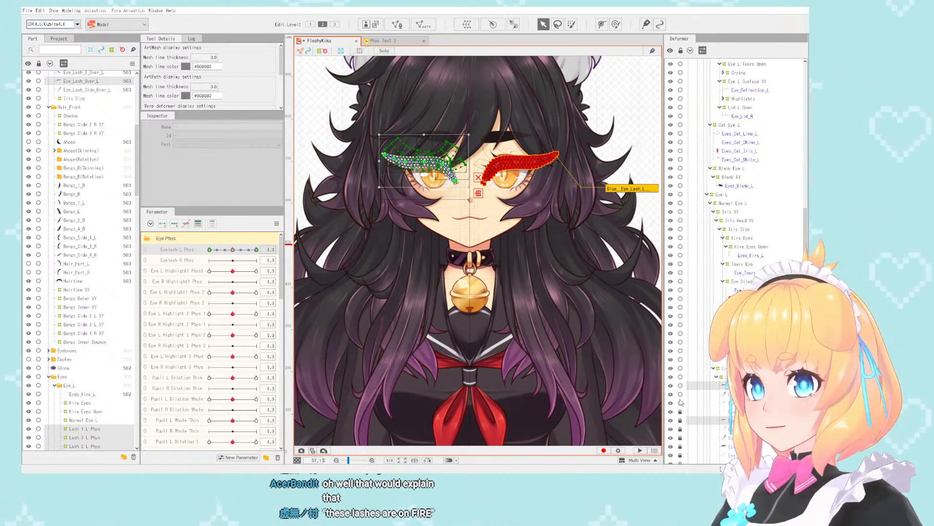
pyautogui.moveTo(680, 401); pyautogui.dragTo(680, 438)
pyautogui.scroll(-6, 699, 288)
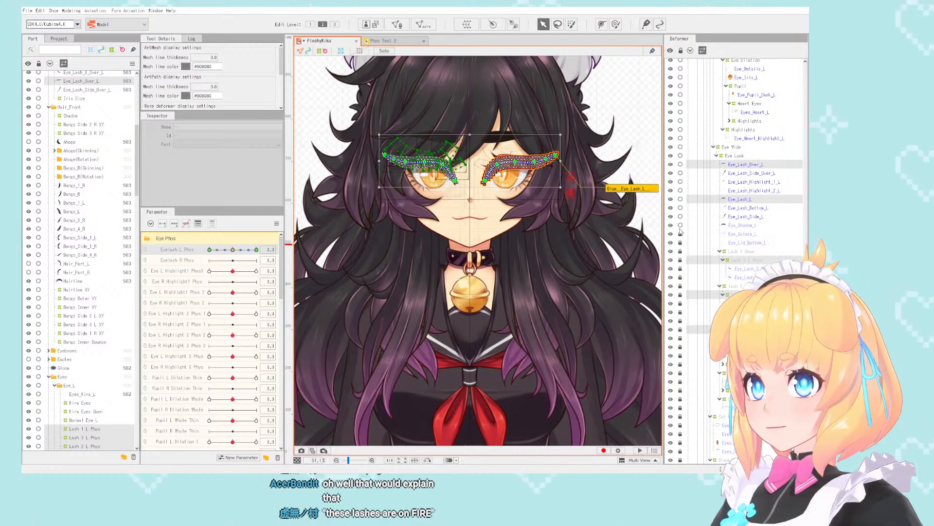
pyautogui.moveTo(681, 338); pyautogui.dragTo(681, 373)
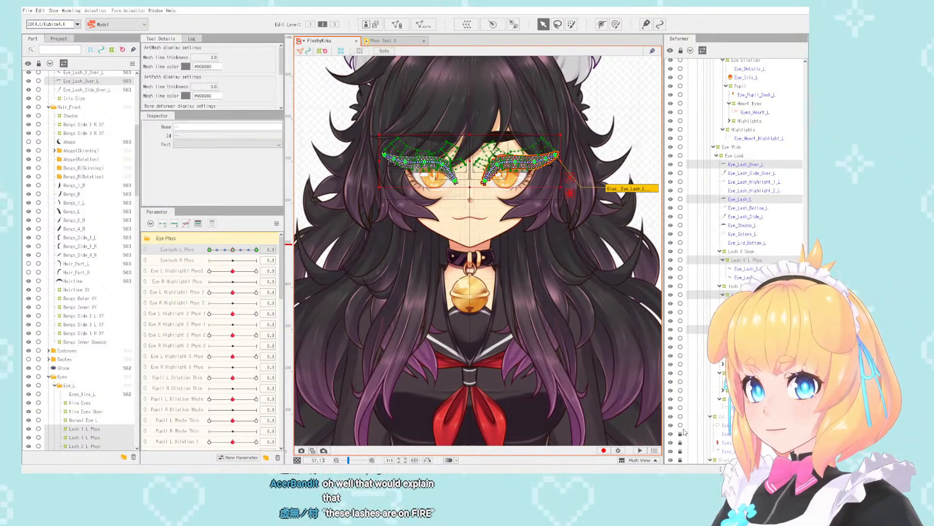
pyautogui.scroll(-7, 705, 276)
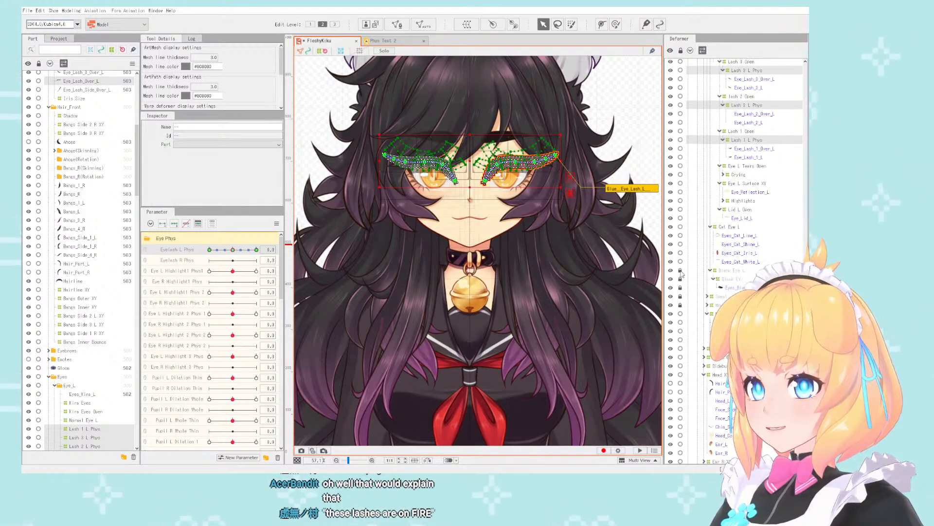
# - Remove the left eye's lash meshes and Lash Phys deformers from the selection, keeping only the mirrored right eye's lash objects
pyautogui.scroll(7, 681, 306)
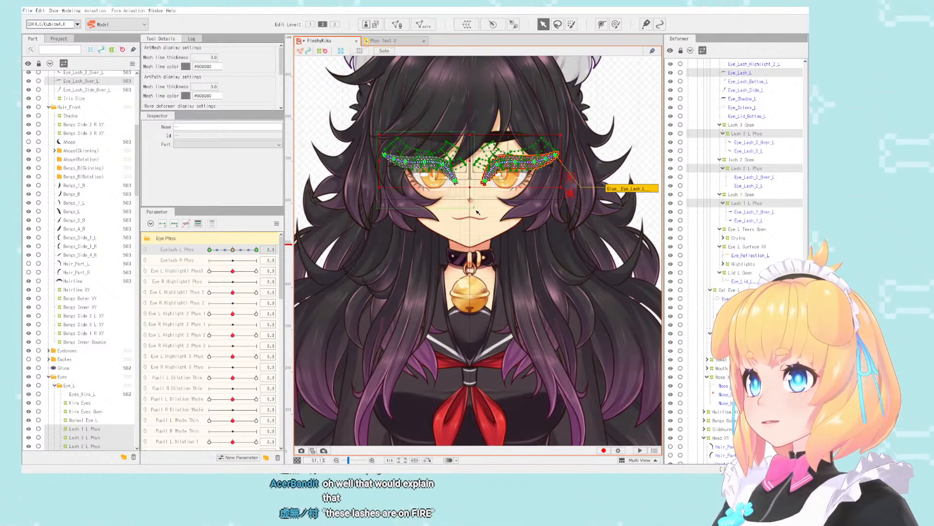
pyautogui.scroll(3, 488, 192)
pyautogui.scroll(-2, 497, 171)
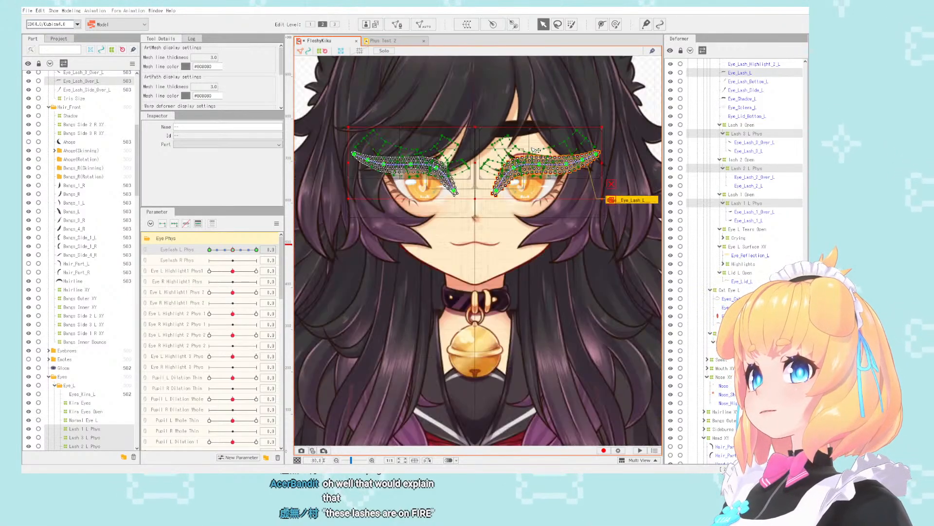
pyautogui.scroll(2, 502, 156)
pyautogui.scroll(3, 769, 183)
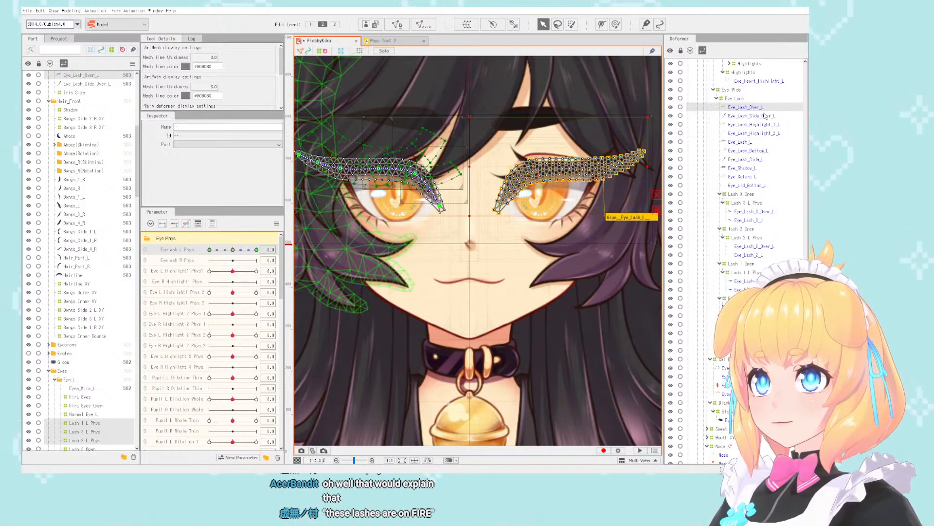
pyautogui.hotkey('ctrl', 'z')
# - Transfer the right eye lash objects' keys from Eyelash L Phys to Eyelash R Phys and test the Eyelash L Phys parameter
pyautogui.click(271, 249)
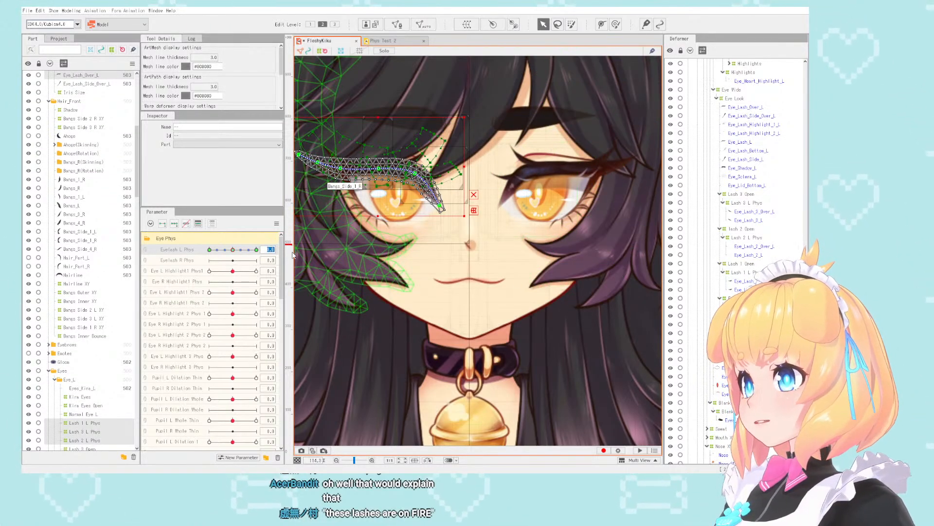
pyautogui.press('Return')
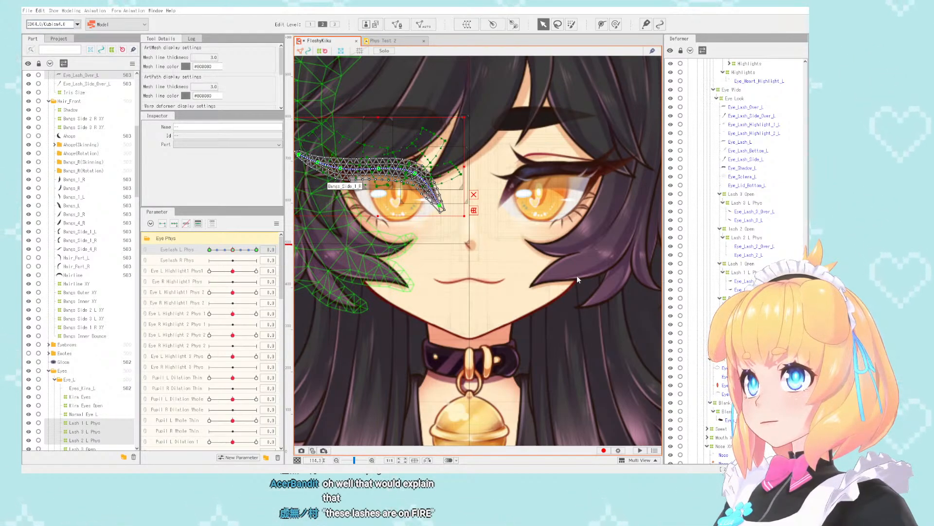
pyautogui.click(621, 430)
pyautogui.scroll(-2, 382, 222)
pyautogui.scroll(2, 449, 184)
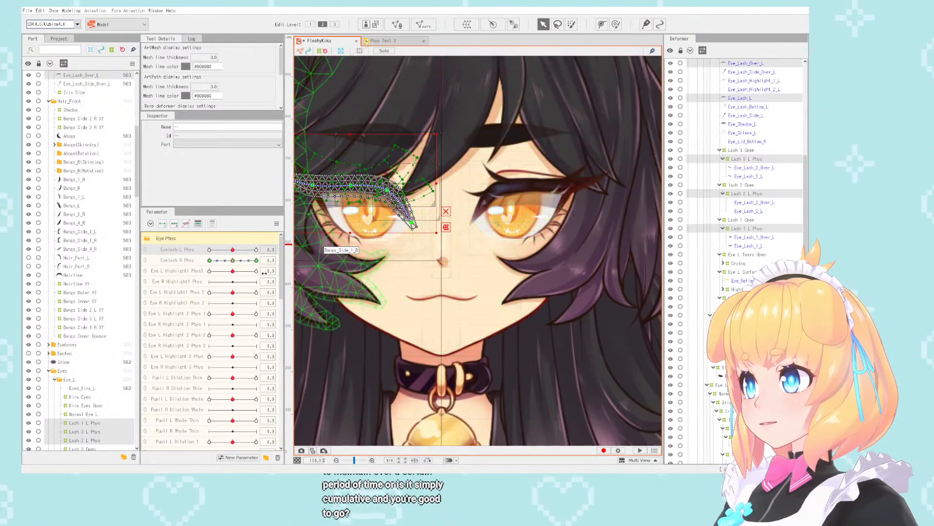
pyautogui.moveTo(233, 260)
pyautogui.mouseDown()
pyautogui.moveTo(210, 258)
pyautogui.moveTo(259, 249)
pyautogui.moveTo(151, 244)
pyautogui.moveTo(243, 253)
pyautogui.moveTo(233, 260)
pyautogui.moveTo(249, 249)
pyautogui.moveTo(232, 250)
pyautogui.mouseUp()
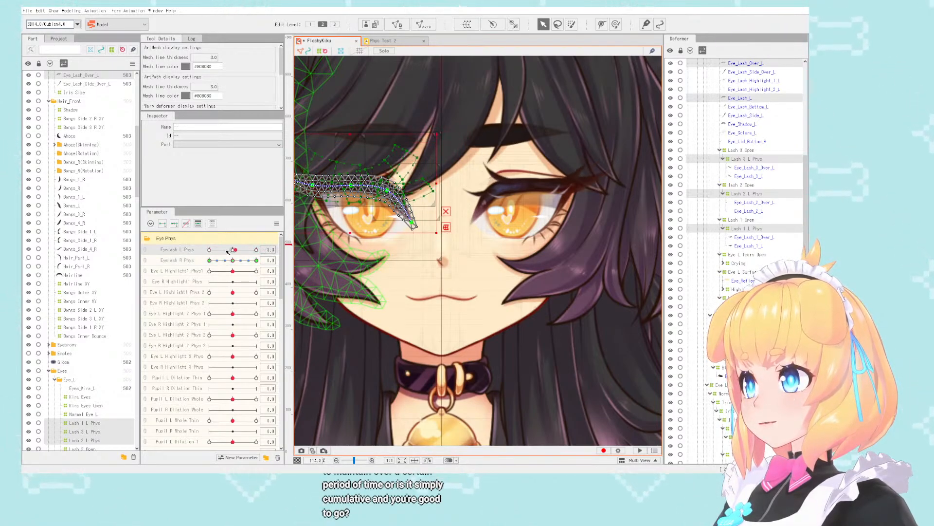
# - Select the objects bound to Eye L Highlight1 Phys 1 and deselect the left eye's Eye_Highlight_2_L, keeping the right eye's highlight
pyautogui.click(270, 271)
pyautogui.click(308, 274)
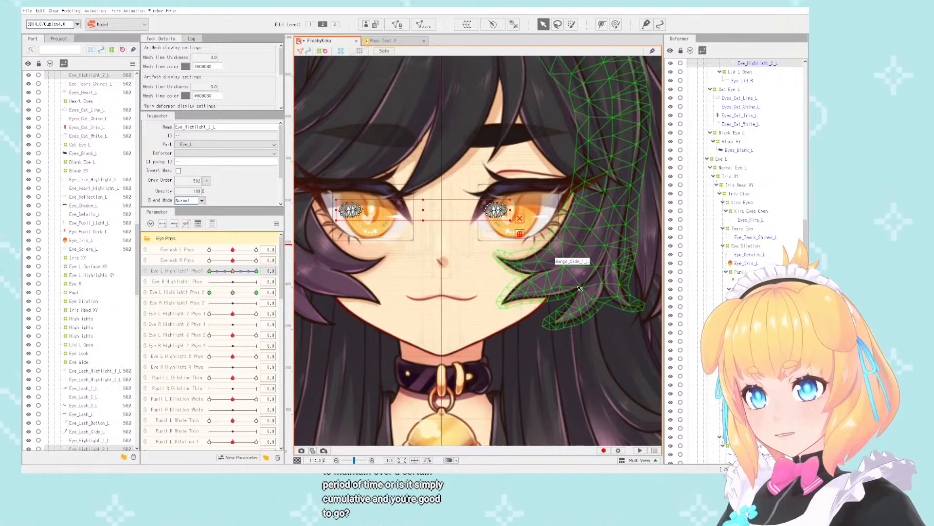
pyautogui.scroll(-5, 504, 189)
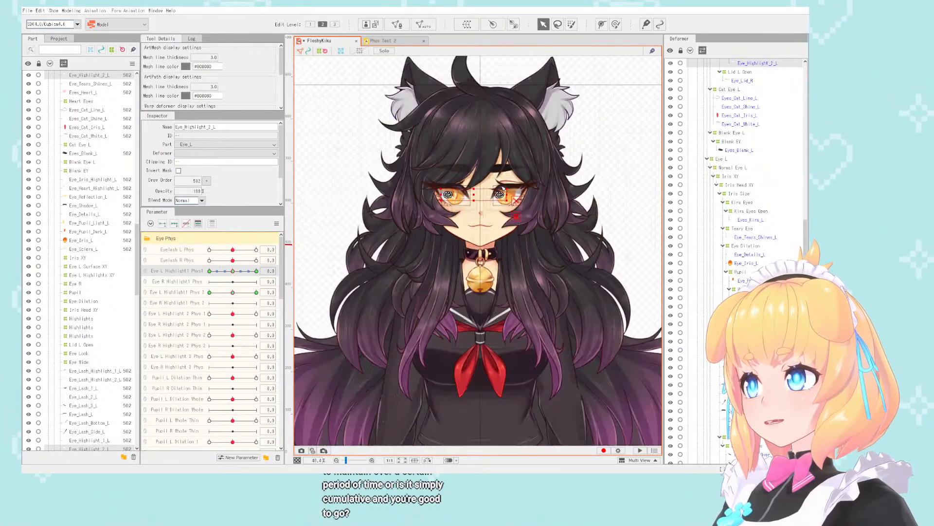
pyautogui.scroll(5, 504, 188)
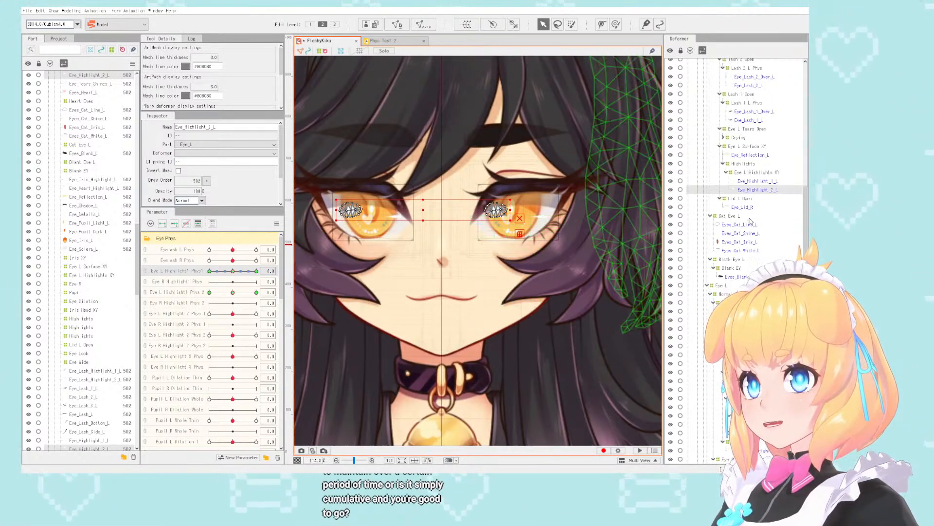
pyautogui.scroll(-10, 752, 206)
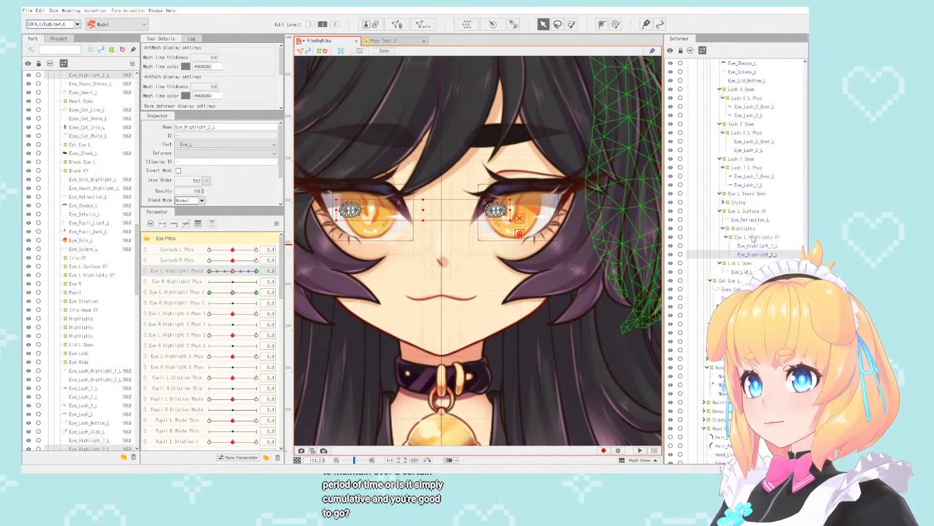
pyautogui.keyDown('ctrl'); pyautogui.click(753, 255); pyautogui.keyUp('ctrl')
pyautogui.scroll(-5, 513, 194)
pyautogui.scroll(4, 457, 198)
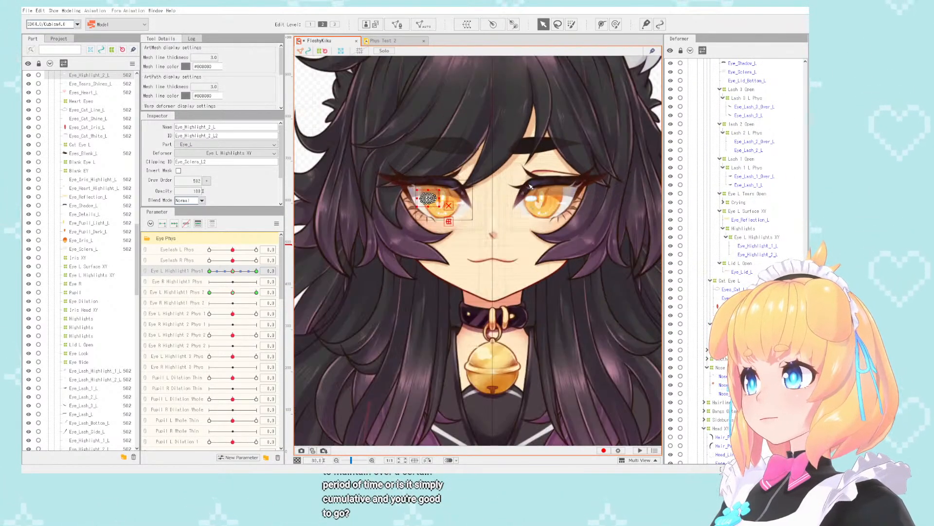
# - Transfer the right highlight's keys from Eye L Highlight1 Phys 1 to its Eye R counterpart, and select the objects bound to Eye L Highlight1 Phys 2
pyautogui.scroll(2, 456, 197)
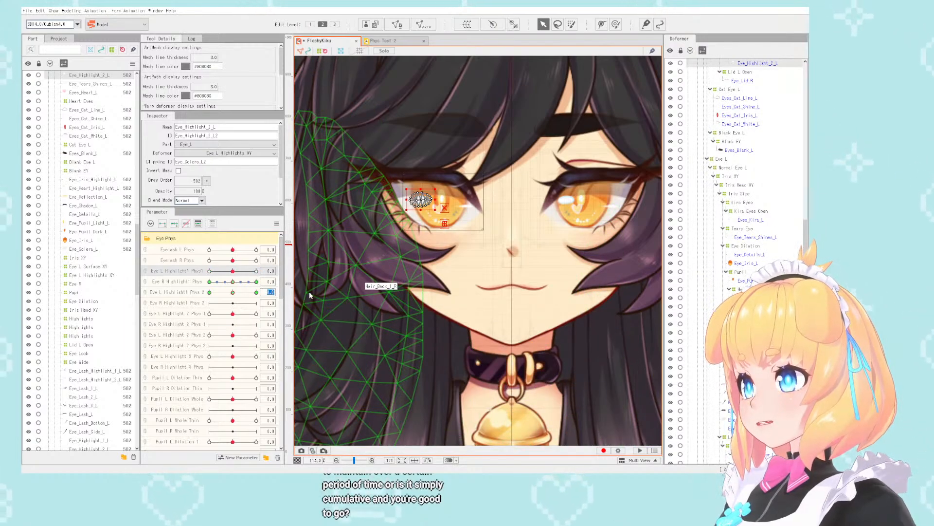
pyautogui.hotkey('ctrl', 'z')
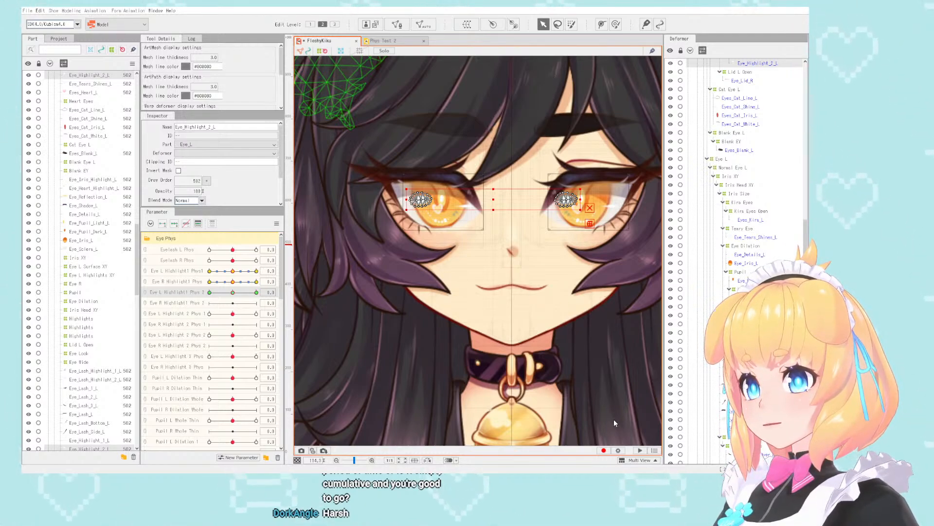
# - Deselect the left eye's Eye_Highlight_2_L so only the mirrored right eye's highlight mesh stays selected
pyautogui.scroll(-2, 516, 209)
pyautogui.scroll(2, 516, 210)
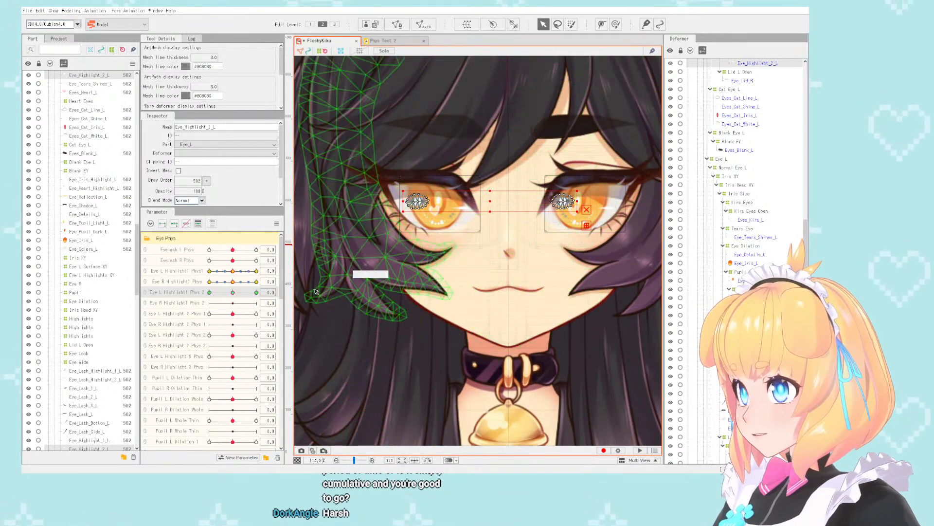
pyautogui.scroll(6, 744, 257)
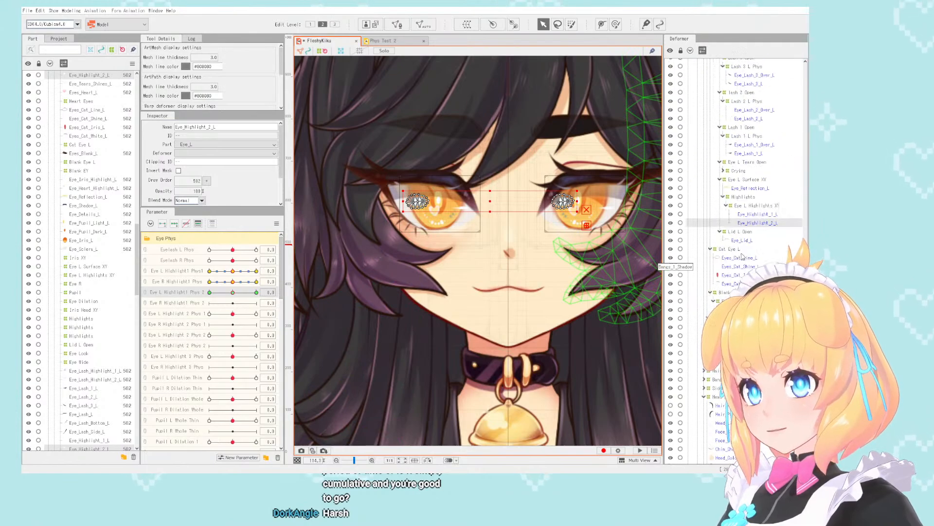
pyautogui.click(757, 222)
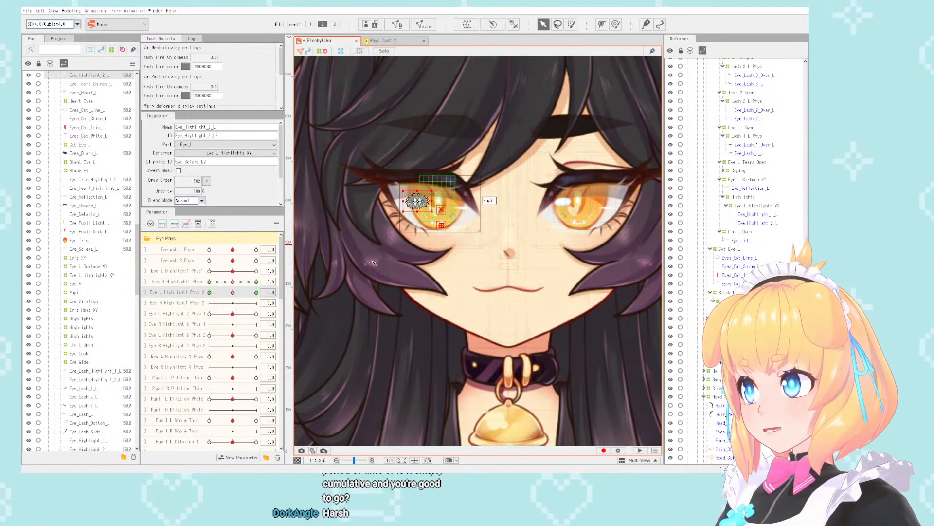
# - Transfer the right highlight's keys from Eye L Highlight1 Phys 2 to Eye R Highlight1 Phys 2 and test both Eye R Highlight1 parameters
pyautogui.click(272, 293)
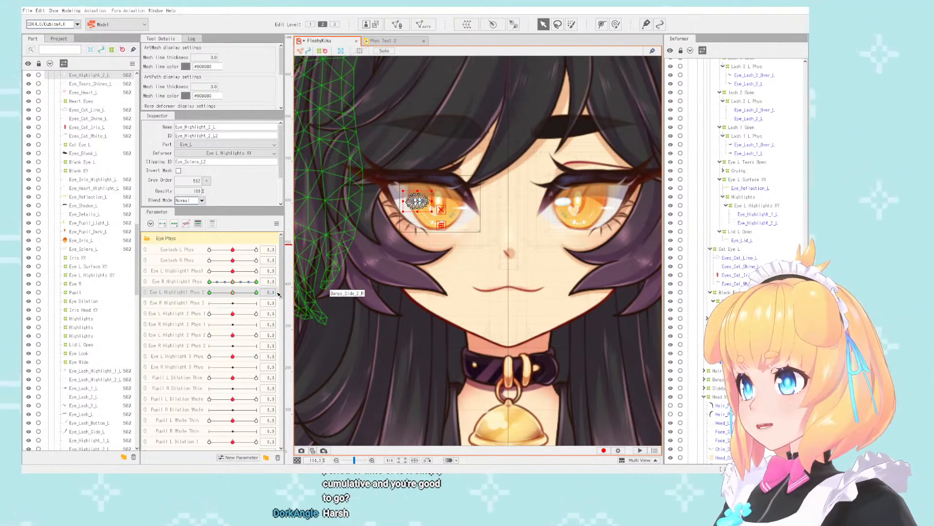
pyautogui.press('Return')
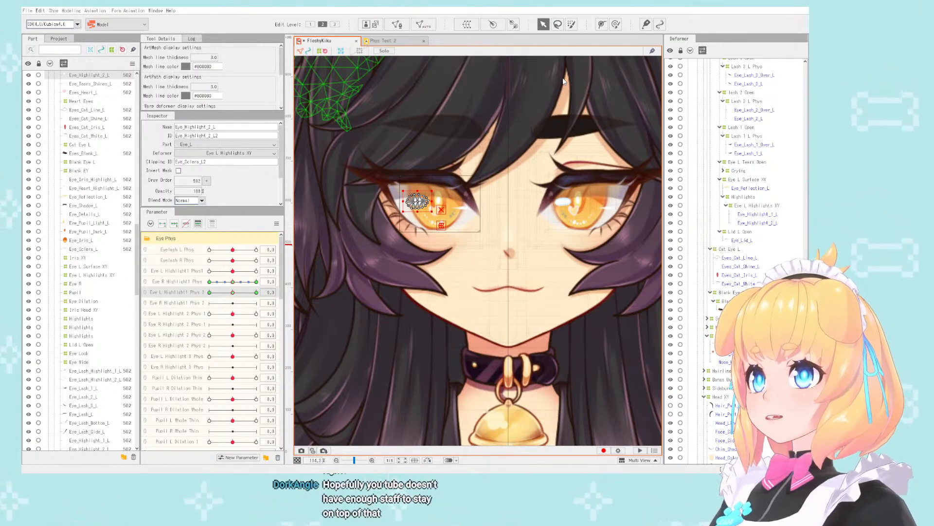
pyautogui.click(597, 420)
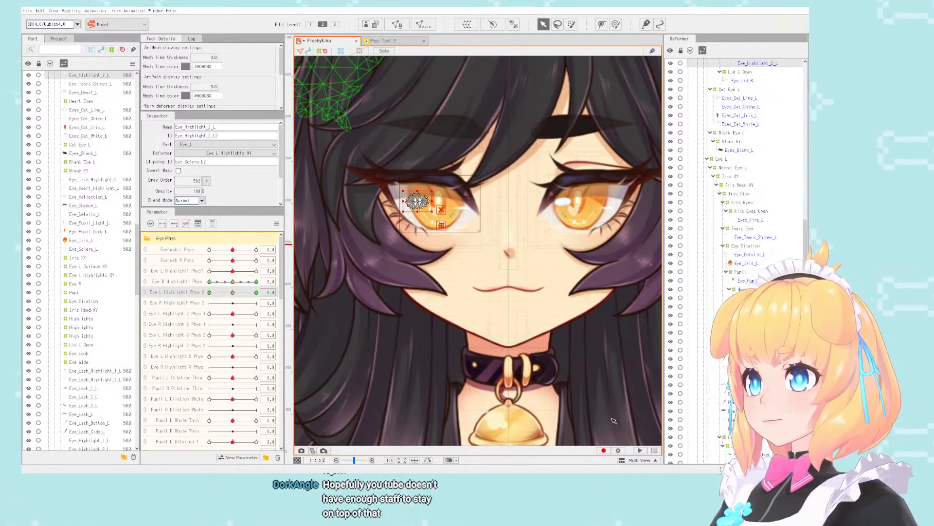
pyautogui.moveTo(232, 302); pyautogui.dragTo(203, 304)
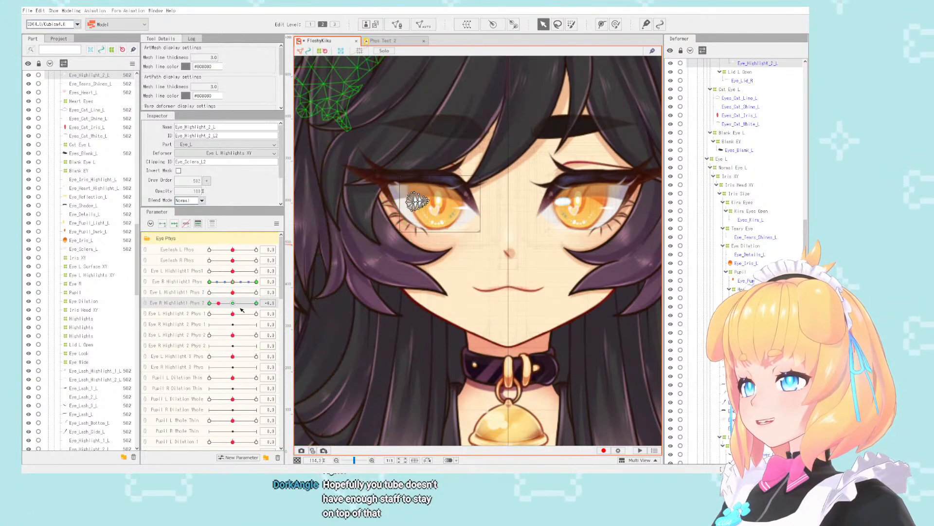
pyautogui.click(216, 281)
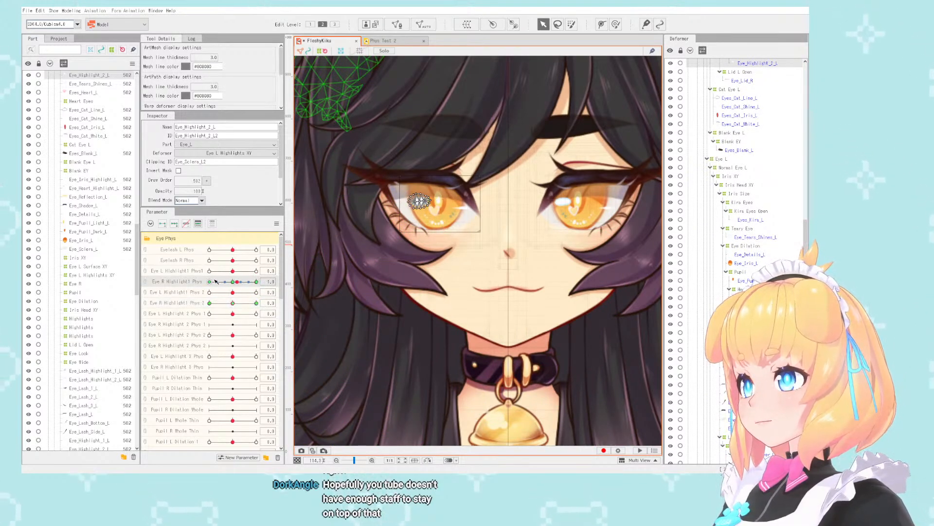
# - Test Eye L Highlight1 Phys 2 at 10, checking the highlights of both eyes up close, and return it to 0
pyautogui.click(235, 293)
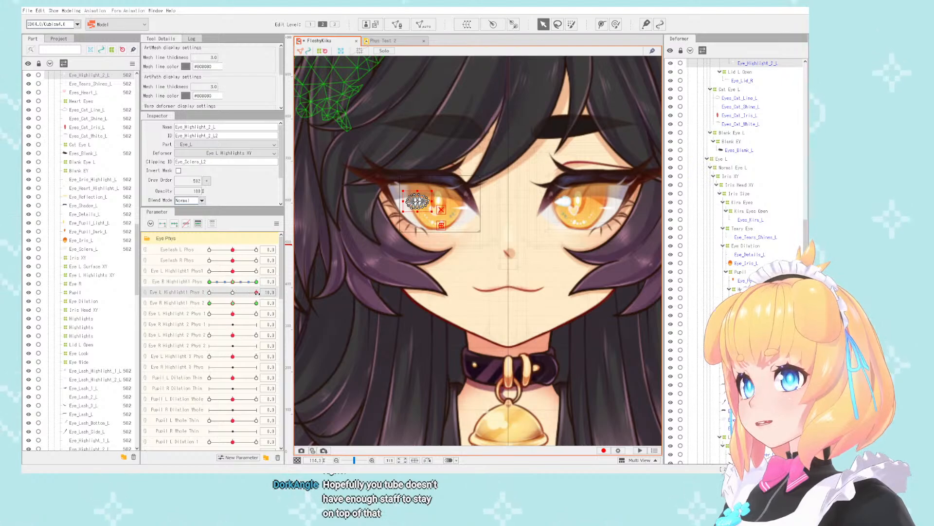
pyautogui.scroll(10, 568, 203)
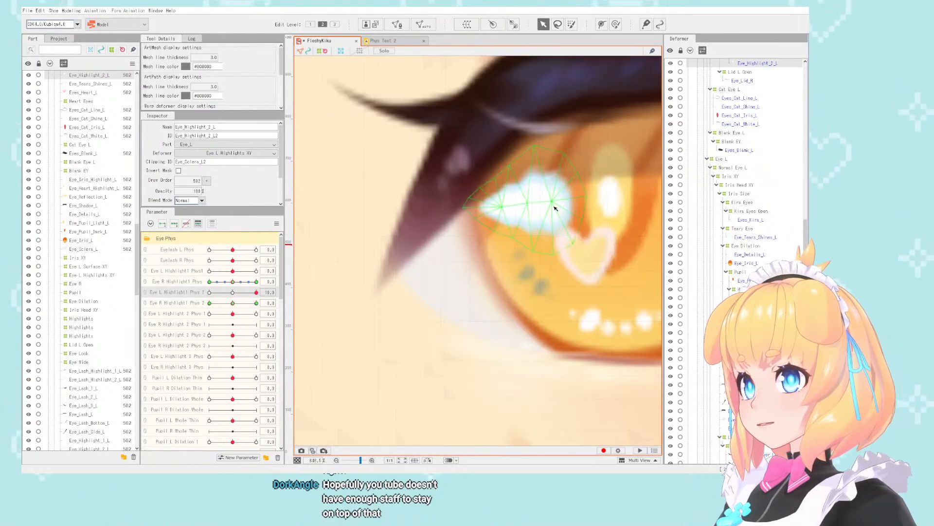
pyautogui.click(554, 209)
pyautogui.click(257, 294)
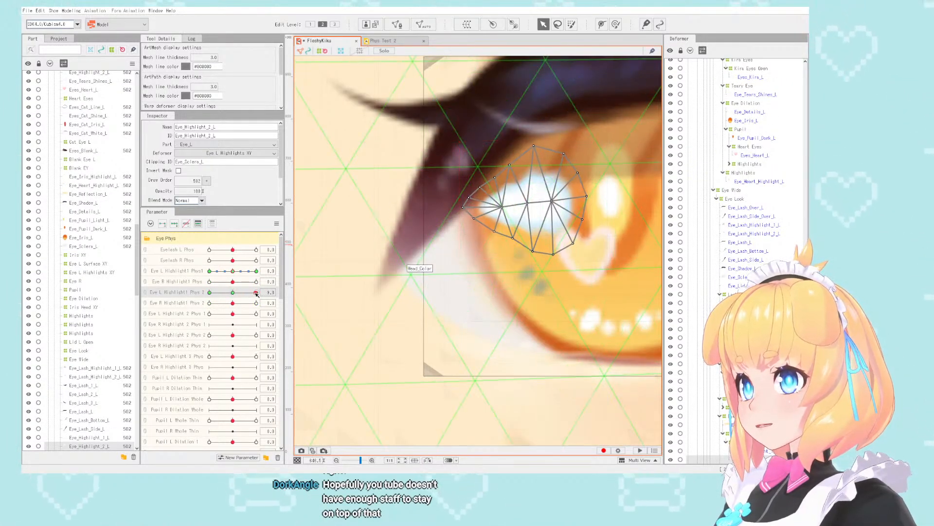
pyautogui.moveTo(256, 294)
pyautogui.mouseDown()
pyautogui.moveTo(206, 293)
pyautogui.moveTo(259, 293)
pyautogui.mouseUp()
pyautogui.scroll(-6, 555, 216)
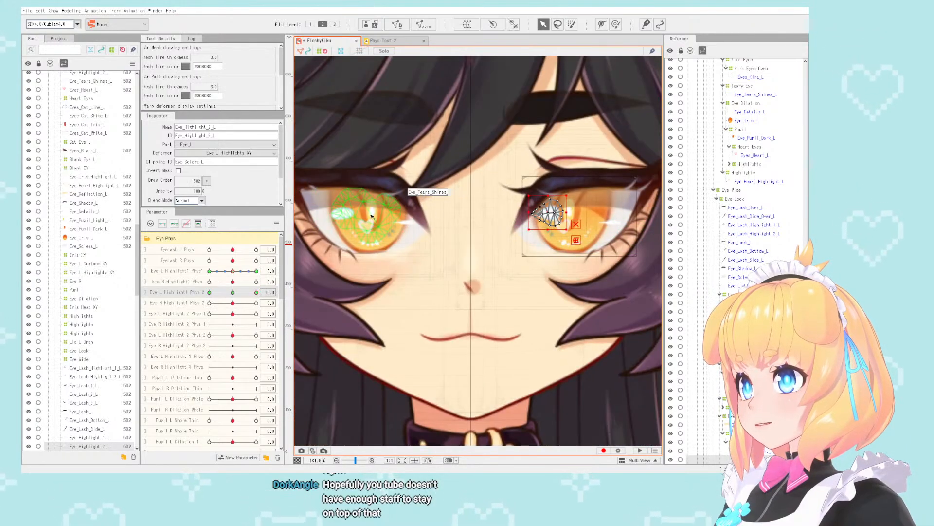
pyautogui.scroll(10, 371, 216)
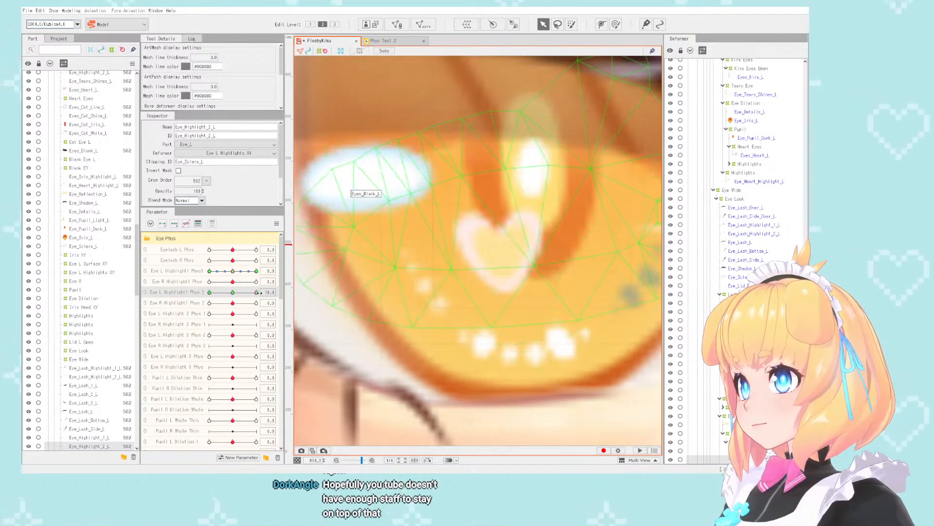
pyautogui.moveTo(258, 293); pyautogui.dragTo(236, 292)
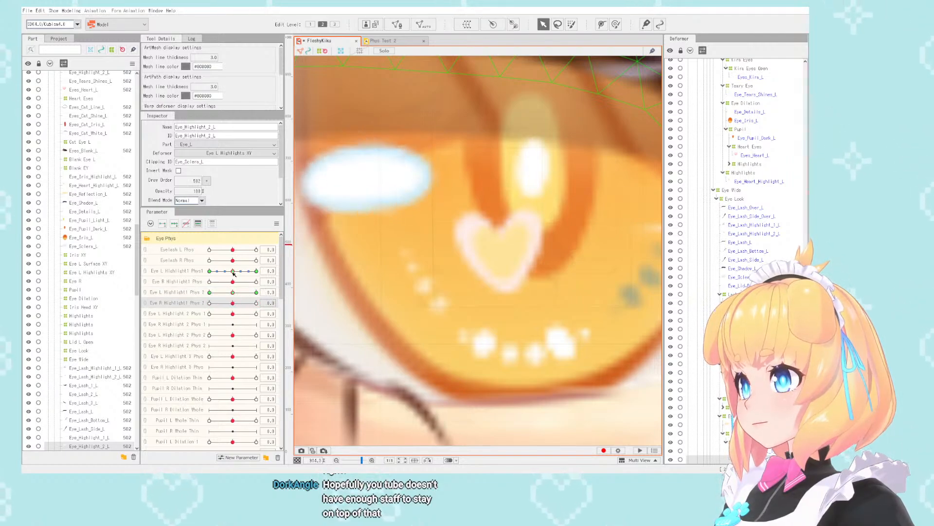
pyautogui.scroll(-6, 395, 222)
pyautogui.scroll(-4, 395, 221)
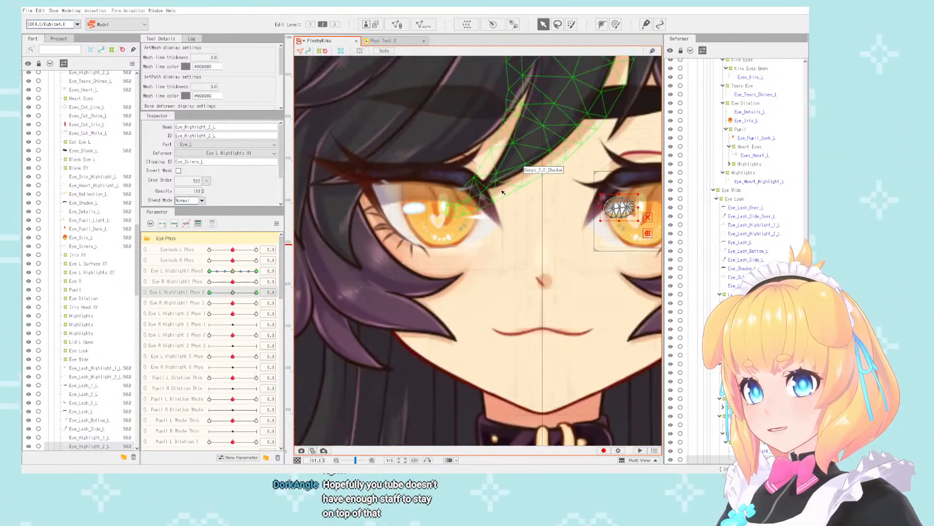
pyautogui.scroll(2, 464, 202)
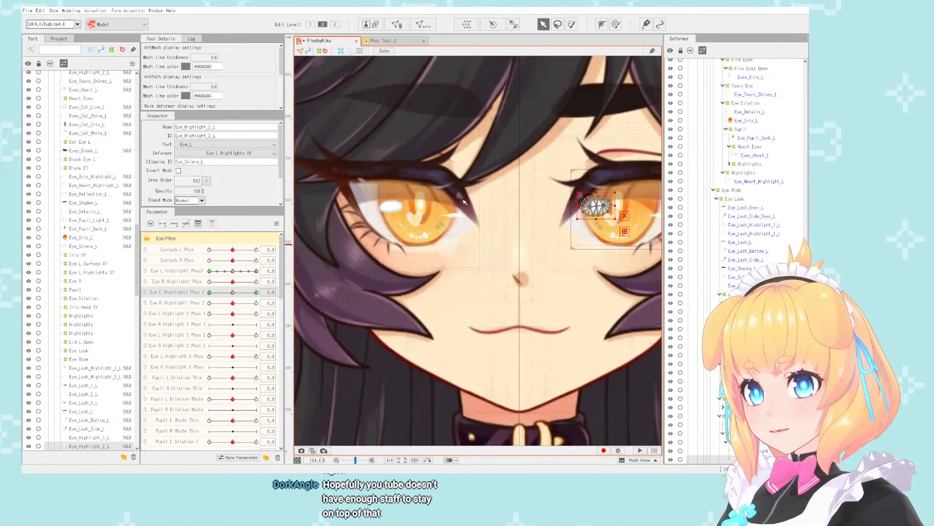
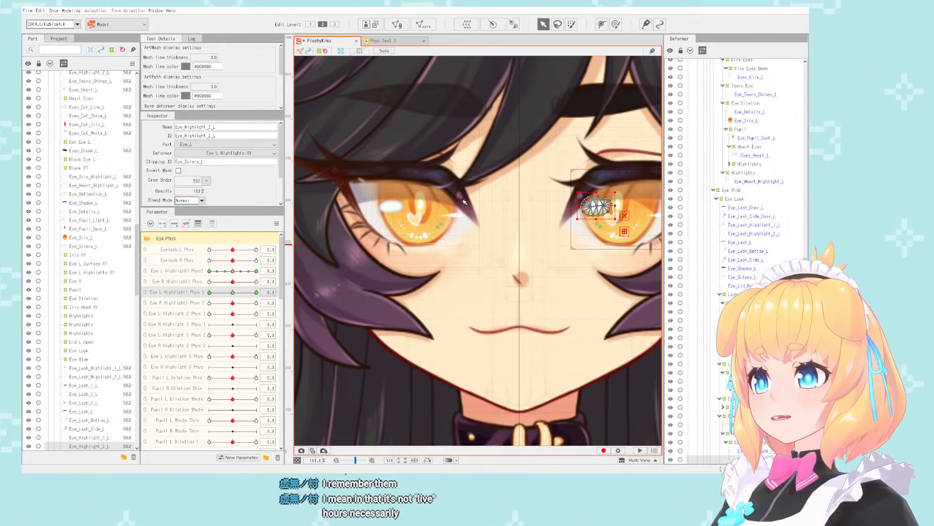
# - Test Eye L Highlight1 Phys 2 and set Eye R Highlight1 Phys 2 to -10, comparing the highlights of both eyes at different magnifications
pyautogui.scroll(-5, 464, 201)
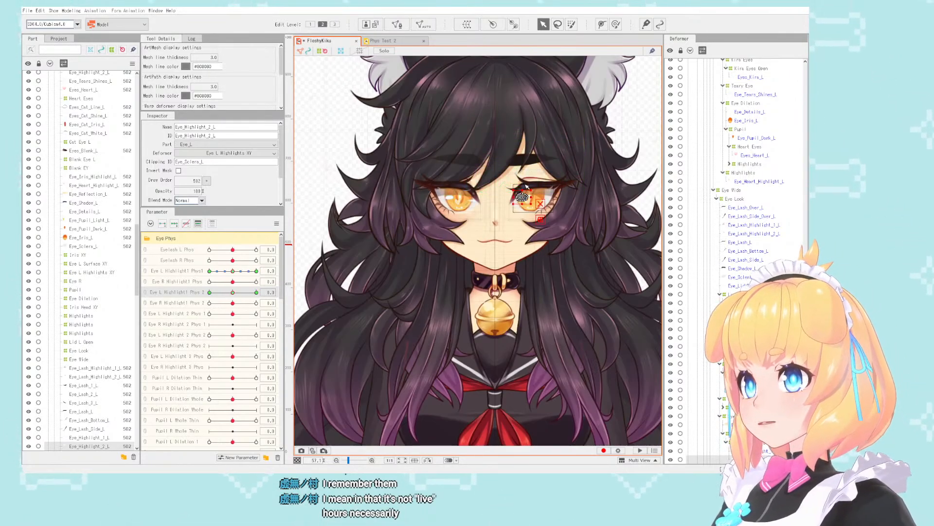
pyautogui.scroll(4, 494, 181)
pyautogui.scroll(-4, 494, 181)
pyautogui.scroll(5, 481, 185)
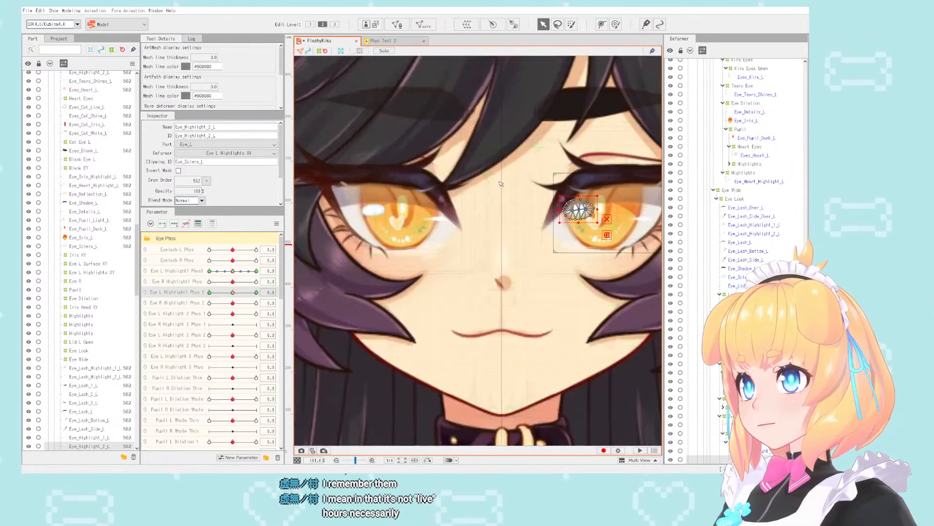
pyautogui.scroll(-2, 477, 188)
pyautogui.scroll(2, 477, 188)
pyautogui.scroll(-2, 475, 189)
pyautogui.scroll(2, 473, 190)
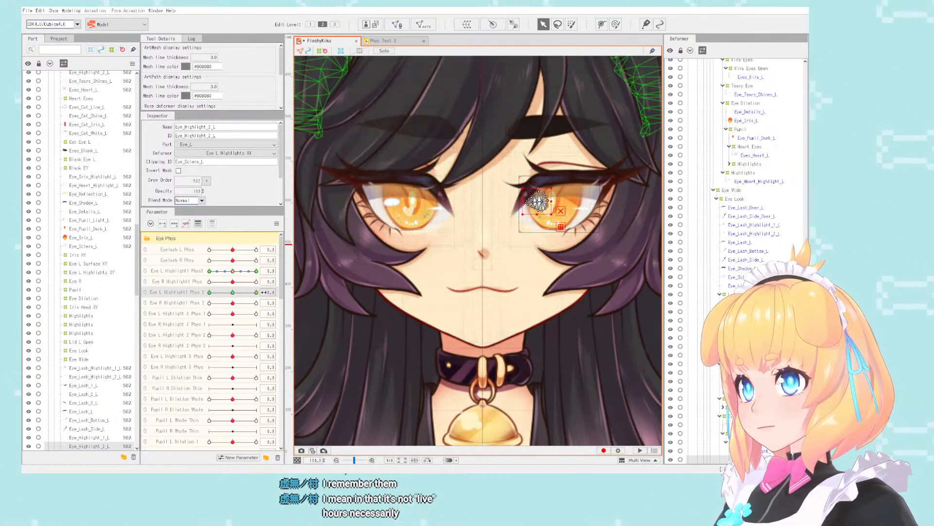
pyautogui.moveTo(232, 292); pyautogui.dragTo(247, 292)
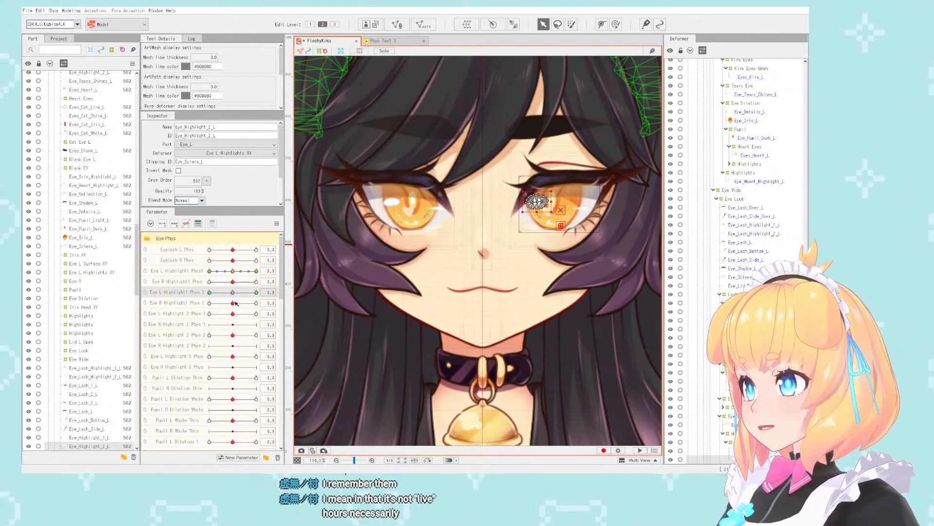
pyautogui.click(270, 302)
pyautogui.click(200, 302)
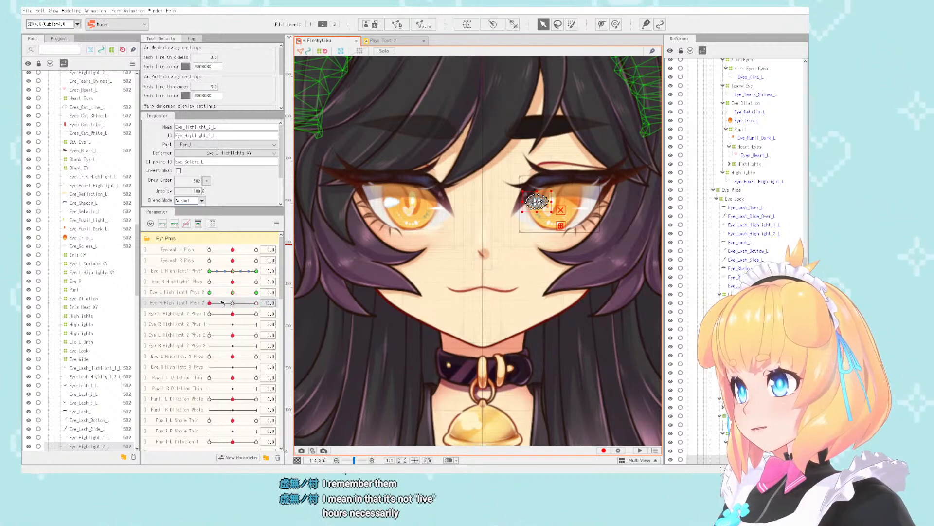
# - Select the objects bound to Eye L Highlight 2 Phys 1 and deselect the left eye's Eye_Heart_Highlight_L, keeping only the mirrored right eye's mesh
pyautogui.click(270, 313)
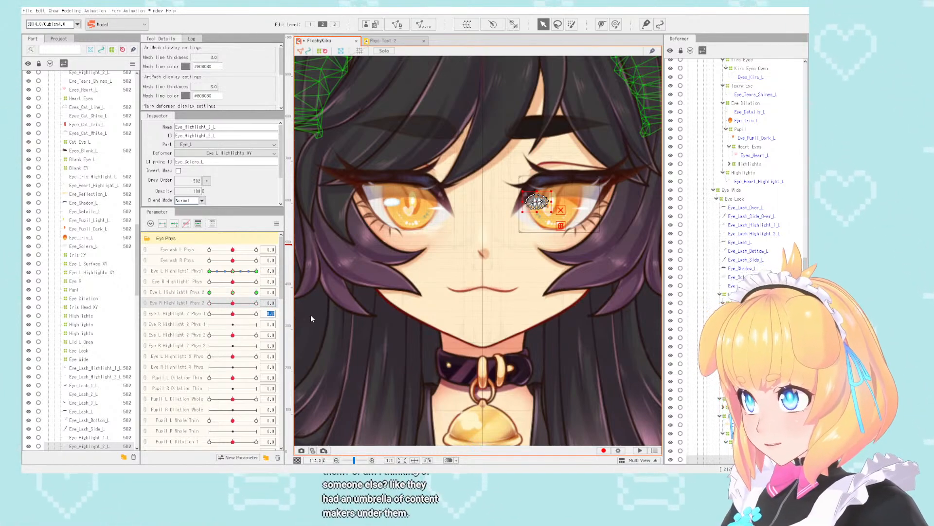
pyautogui.click(311, 316)
pyautogui.scroll(-7, 745, 302)
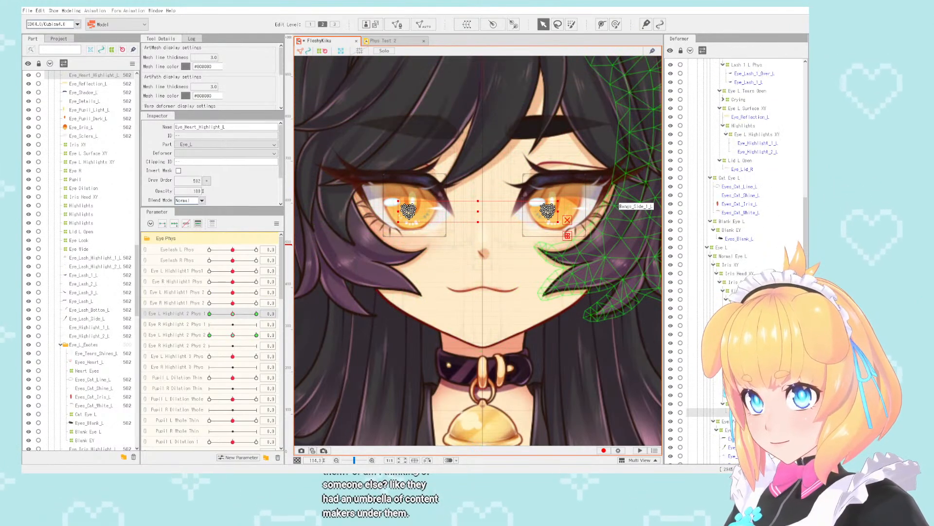
pyautogui.keyDown('ctrl'); pyautogui.click(750, 413); pyautogui.keyUp('ctrl')
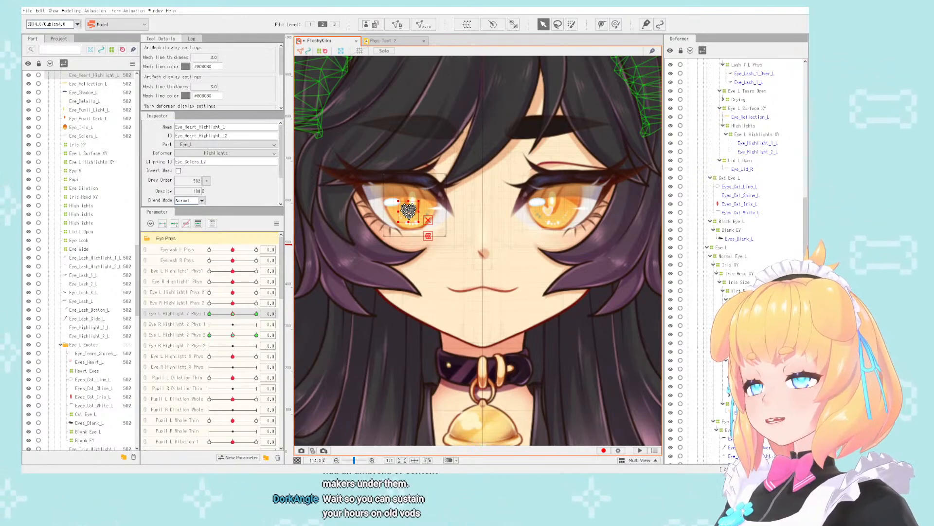
# - Transfer the right eye's Eye_Heart_Highlight_L keys from Eye L Highlight 2 Phys 1 to Eye R Highlight 2 Phys 1
pyautogui.scroll(-3, 473, 203)
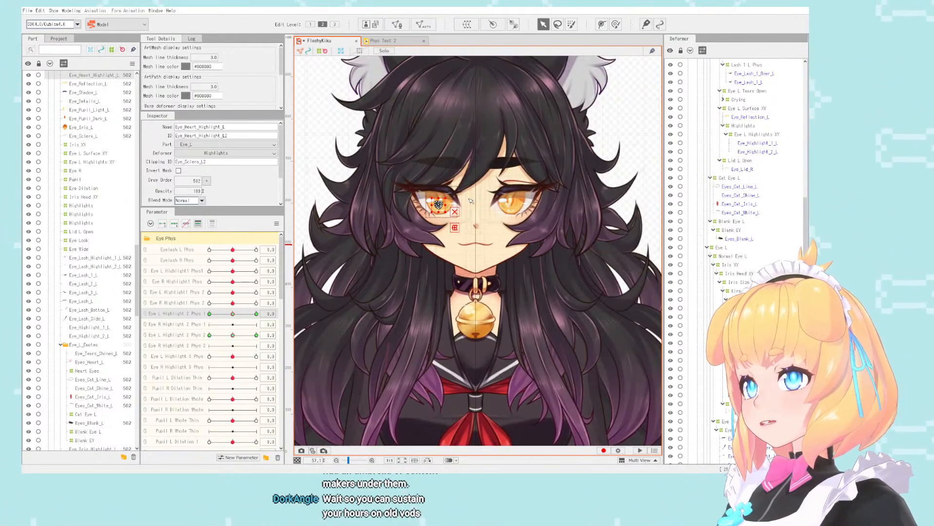
pyautogui.scroll(3, 474, 203)
pyautogui.click(229, 338)
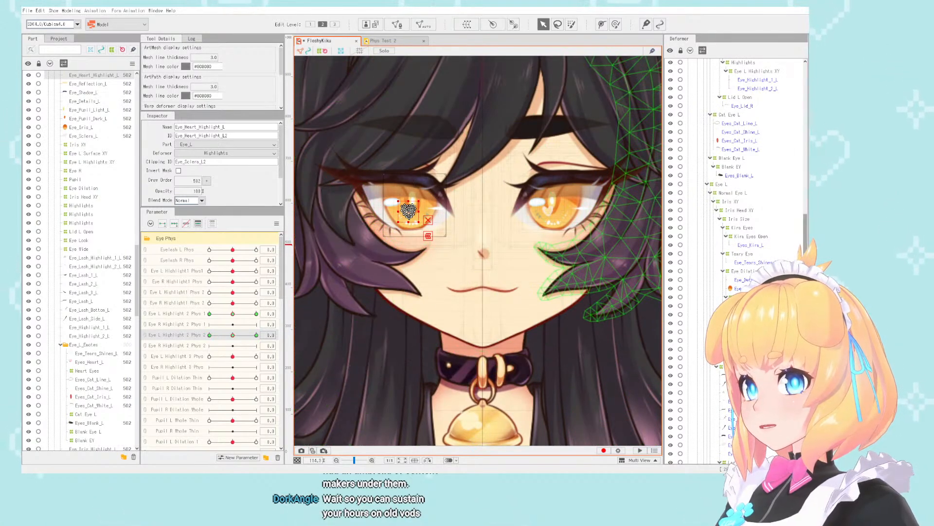
pyautogui.scroll(-2, 696, 302)
pyautogui.scroll(-3, 696, 312)
pyautogui.scroll(4, 696, 312)
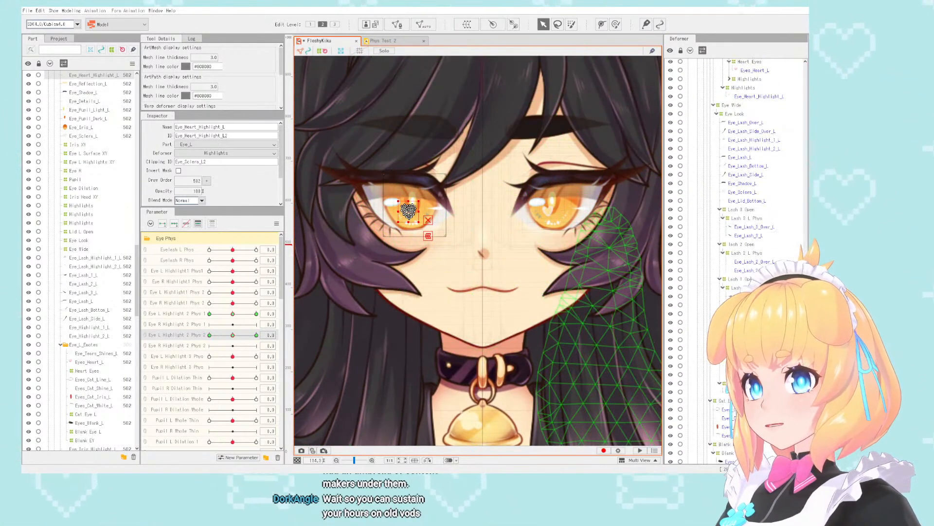
pyautogui.scroll(20, 735, 243)
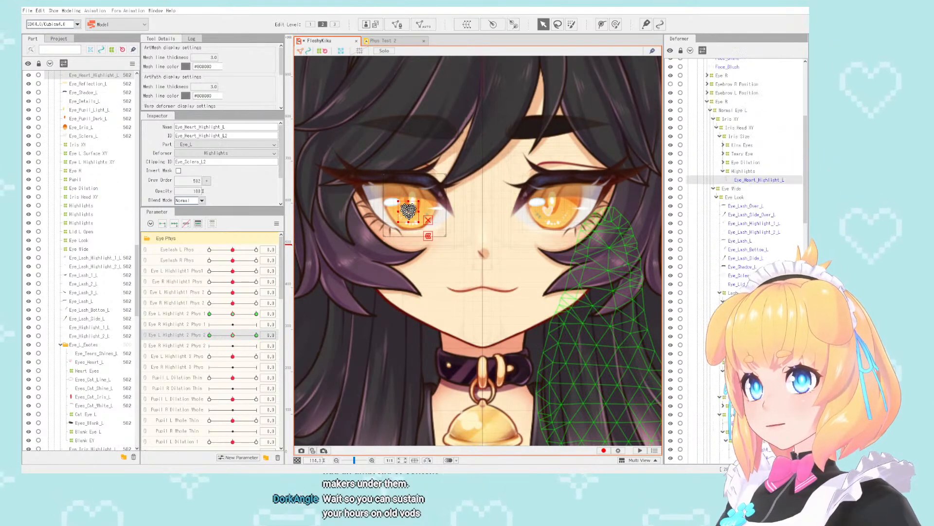
pyautogui.click(774, 204)
pyautogui.click(409, 210)
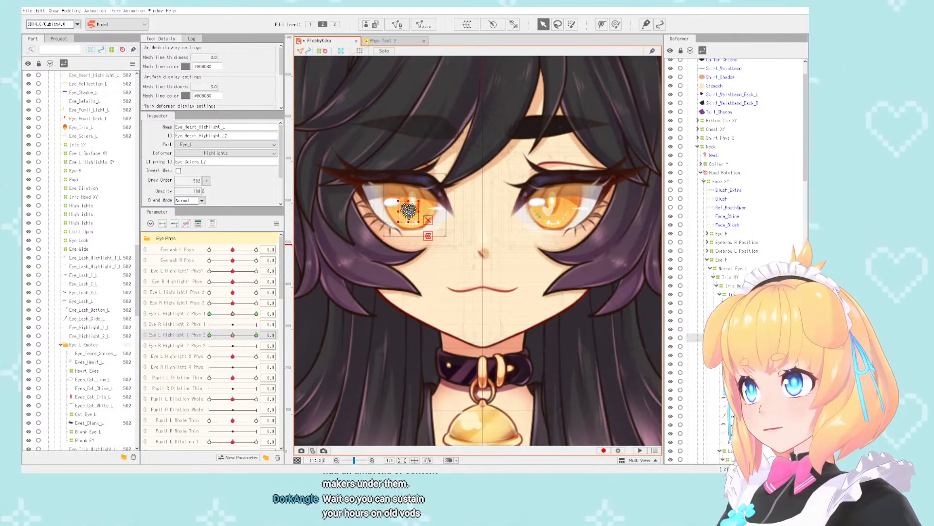
pyautogui.moveTo(232, 314); pyautogui.dragTo(234, 315)
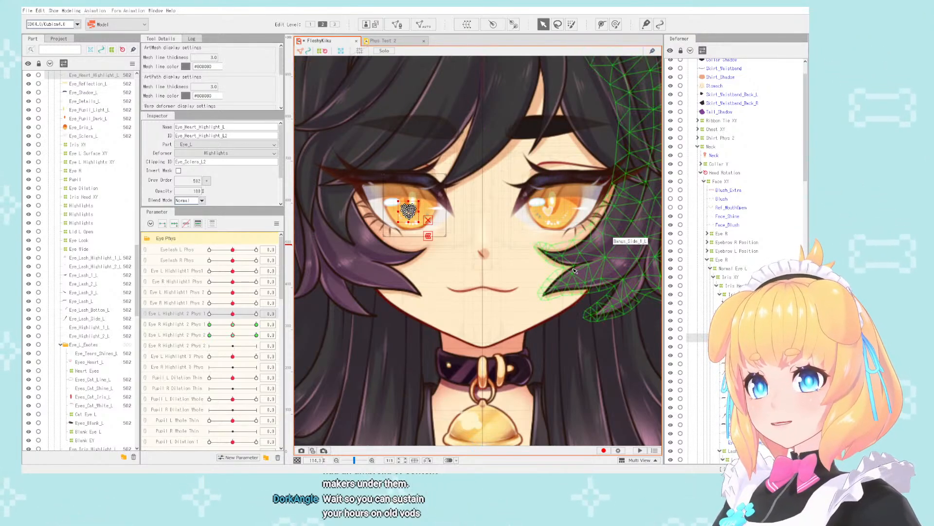
# - Transfer the right heart highlight's keys from Eye L Highlight 2 Phys 2 to Eye R Highlight 2 Phys 2
pyautogui.scroll(-2, 558, 268)
pyautogui.scroll(2, 587, 222)
pyautogui.scroll(-2, 550, 221)
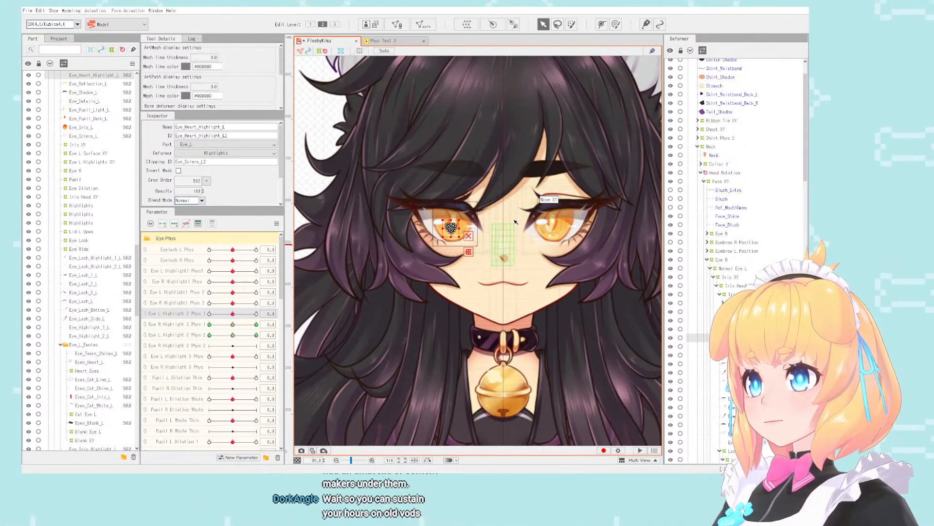
pyautogui.scroll(2, 514, 222)
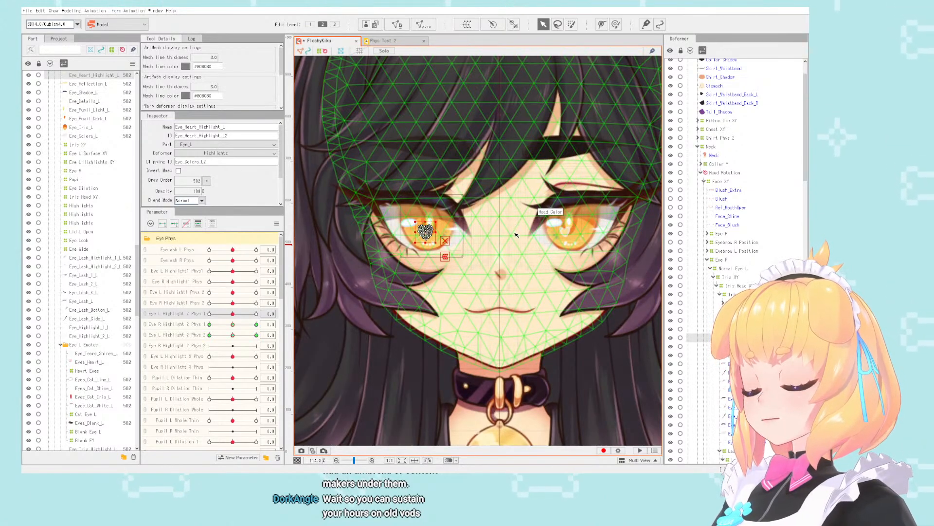
pyautogui.scroll(-2, 499, 237)
pyautogui.scroll(2, 499, 237)
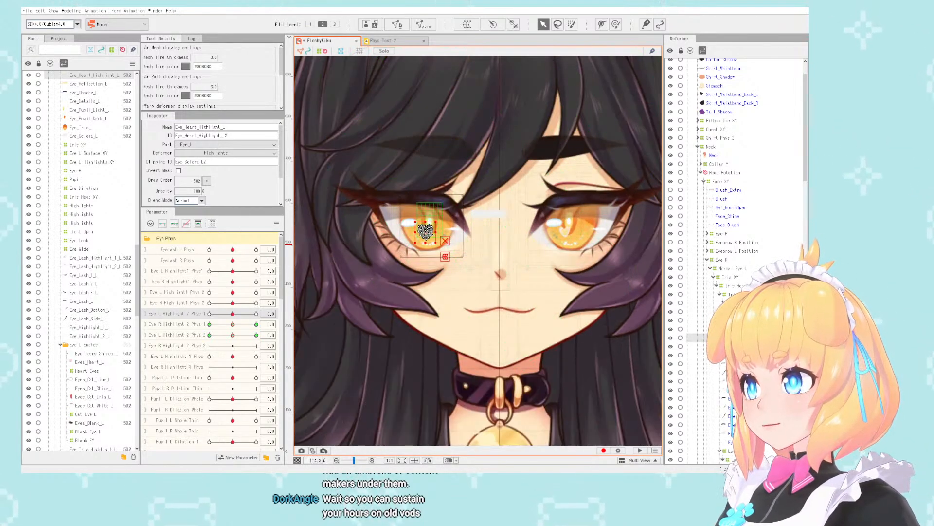
pyautogui.scroll(-2, 485, 238)
pyautogui.scroll(2, 485, 238)
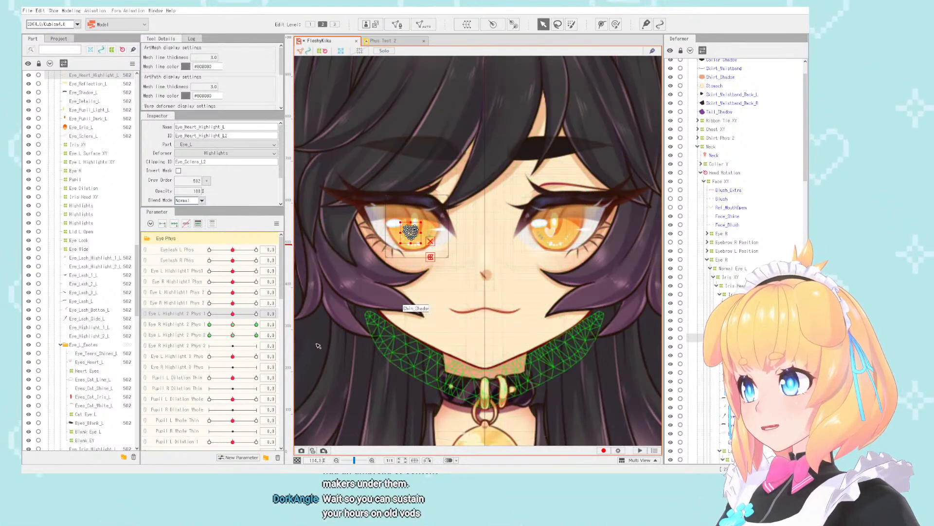
pyautogui.moveTo(266, 335)
pyautogui.mouseDown()
pyautogui.moveTo(305, 335)
pyautogui.moveTo(280, 336)
pyautogui.mouseUp()
pyautogui.click(278, 336)
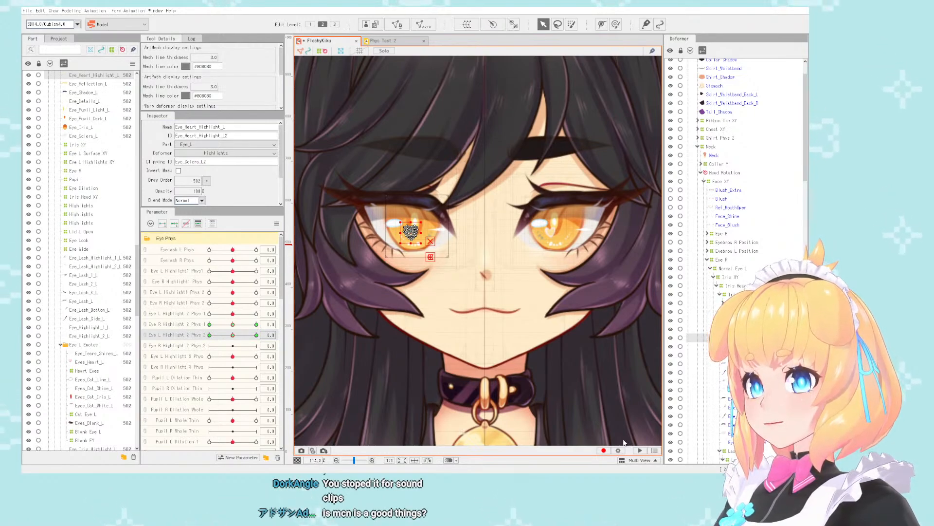
# - Test Eye R Highlight 2 Phys 2 and Eye R Highlight 2 Phys 1, including the latter at -10, and return both to 0
pyautogui.click(258, 346)
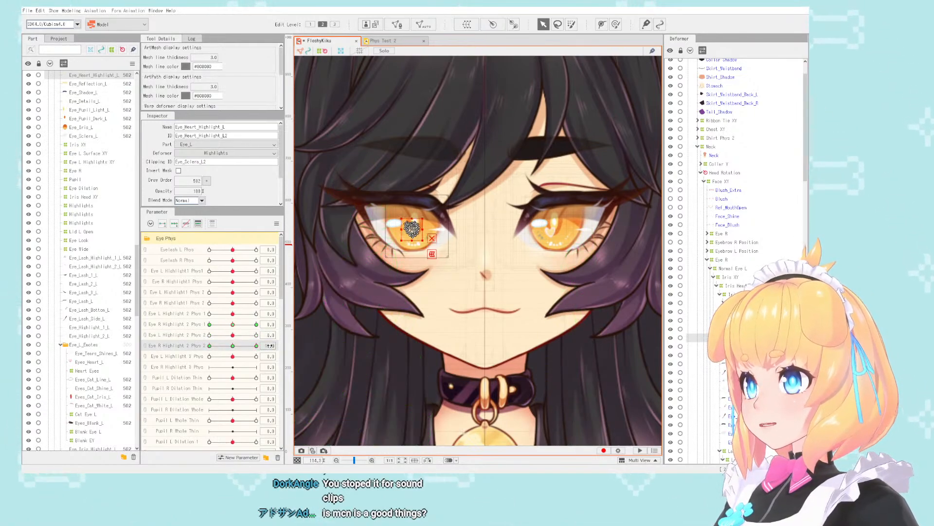
pyautogui.moveTo(256, 346); pyautogui.dragTo(232, 346)
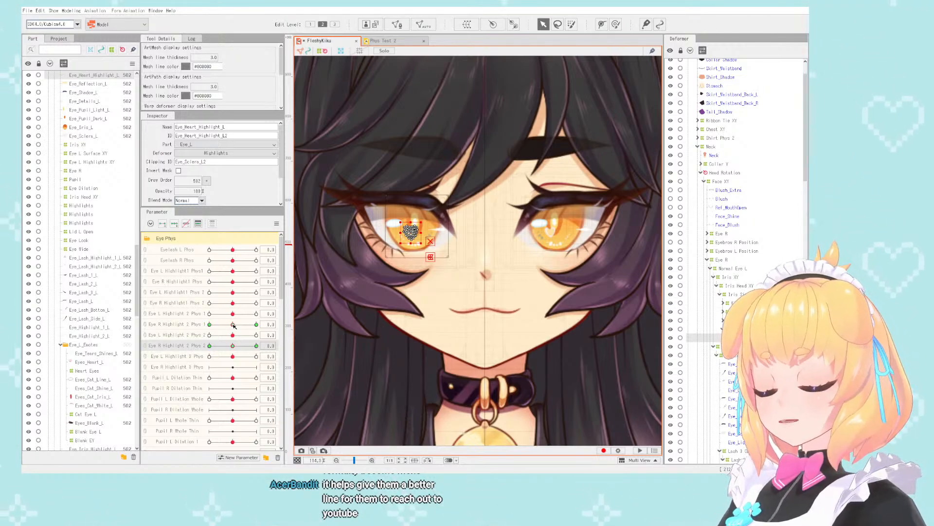
pyautogui.moveTo(233, 324); pyautogui.dragTo(207, 325)
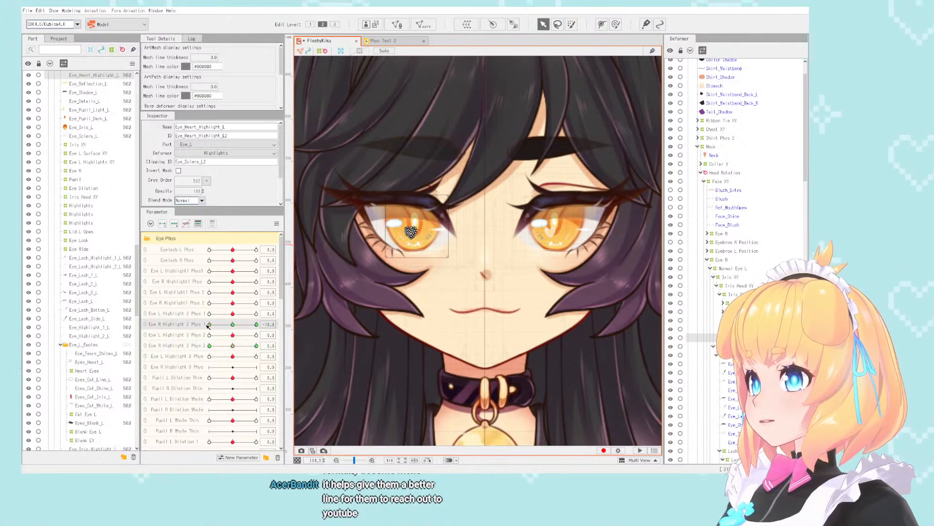
pyautogui.click(234, 346)
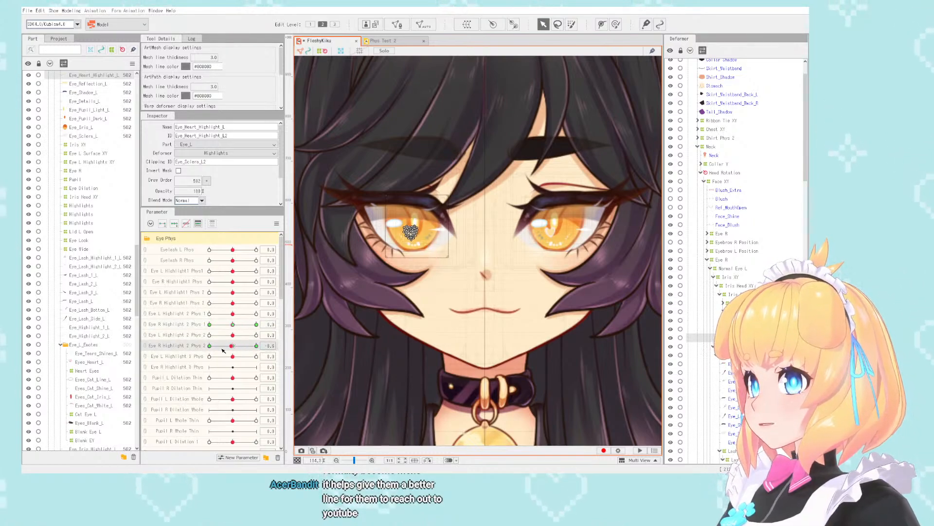
# - Isolate the right eye's Eye_Highlight_1_L among the objects bound to Eye L Highlight 3 Phys and transfer its keys to Eye R Highlight 3 Phys
pyautogui.moveTo(233, 356)
pyautogui.mouseDown()
pyautogui.moveTo(253, 357)
pyautogui.moveTo(235, 360)
pyautogui.mouseUp()
pyautogui.click(306, 360)
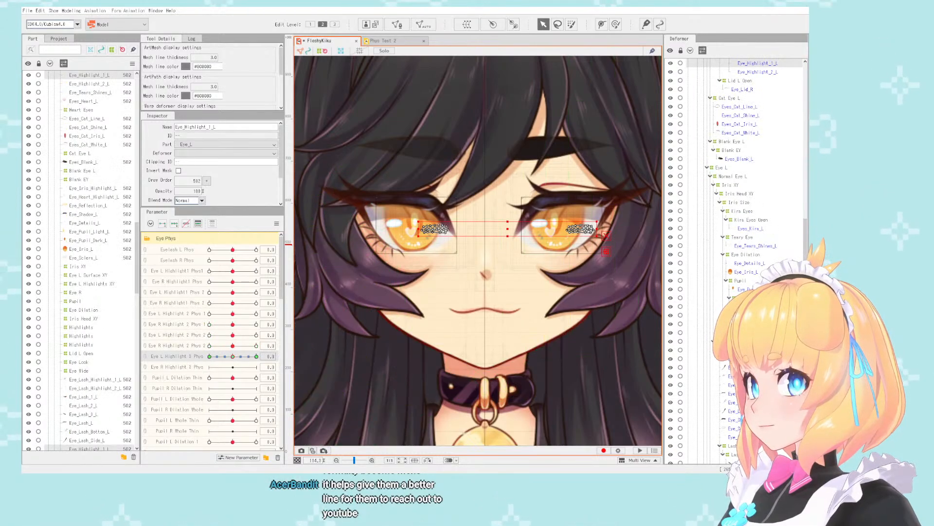
pyautogui.scroll(-15, 740, 209)
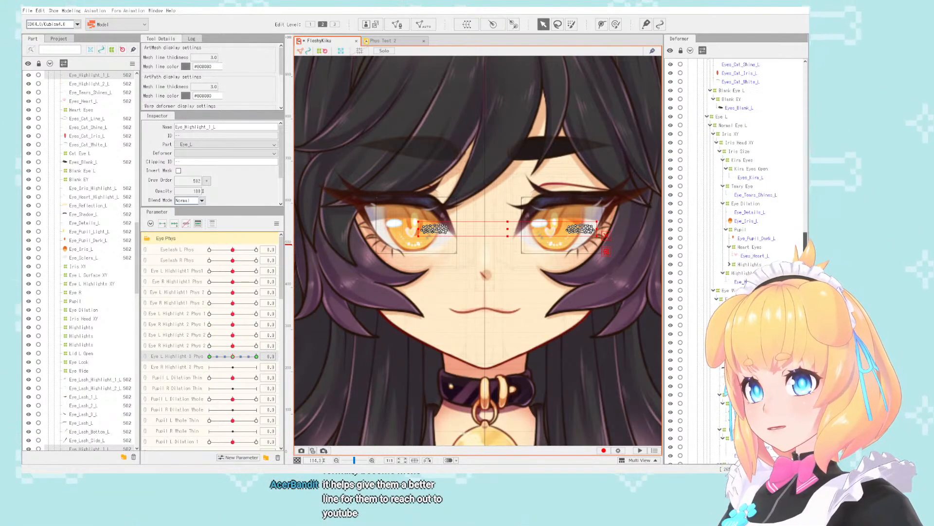
pyautogui.scroll(6, 749, 331)
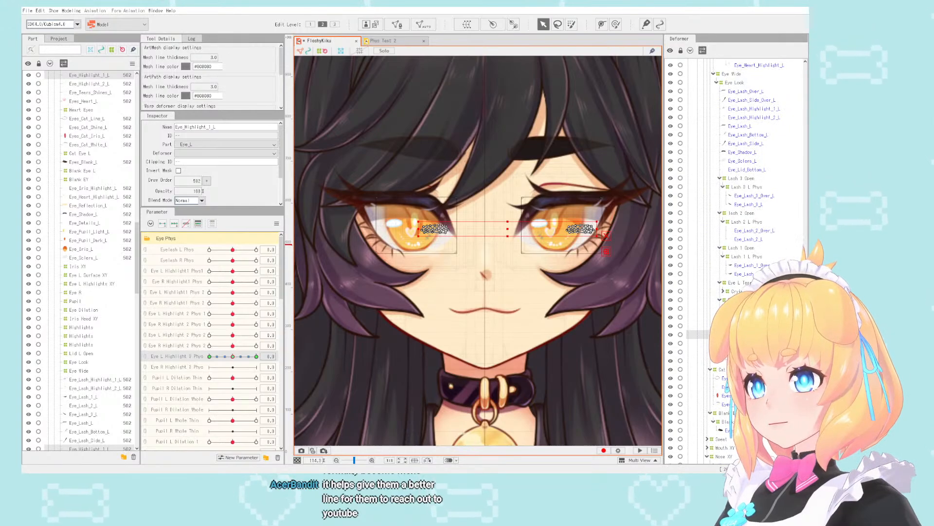
pyautogui.click(754, 334)
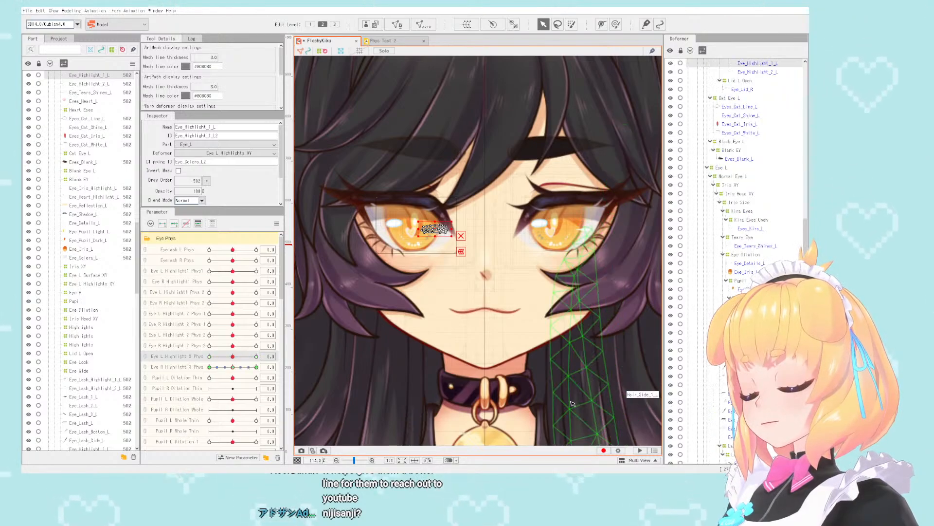
# - Test Eye R Highlight 3 Phys, examining the highlight's movement in the mirrored right eye against the left one
pyautogui.scroll(-5, 486, 207)
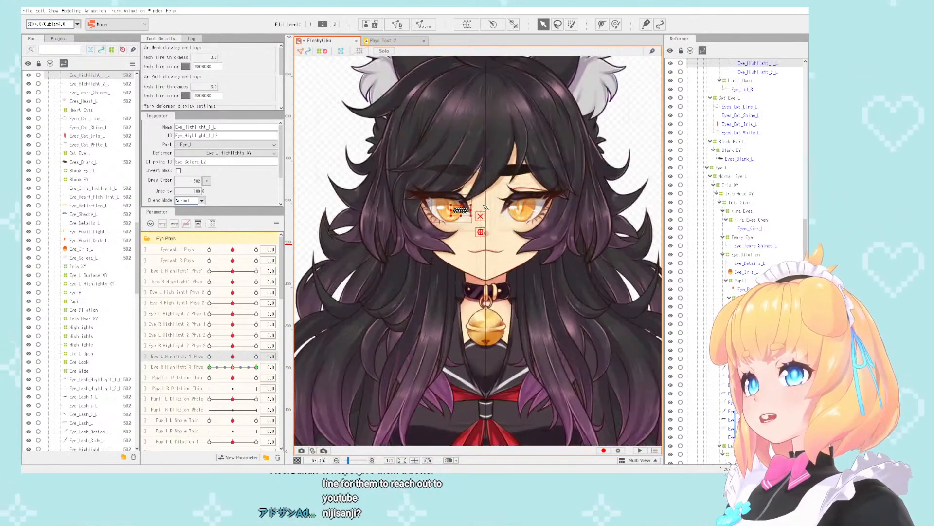
pyautogui.scroll(3, 486, 207)
pyautogui.scroll(-4, 500, 203)
pyautogui.scroll(1, 477, 201)
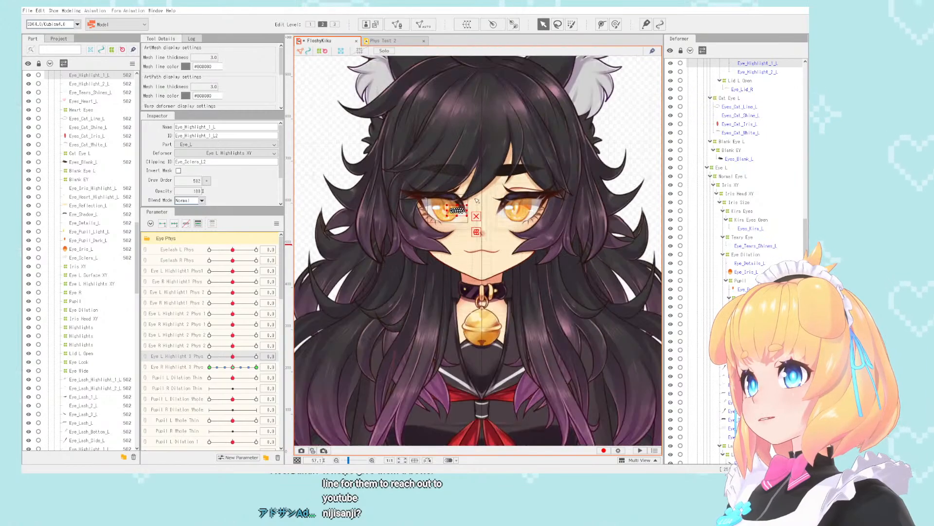
pyautogui.scroll(2, 477, 201)
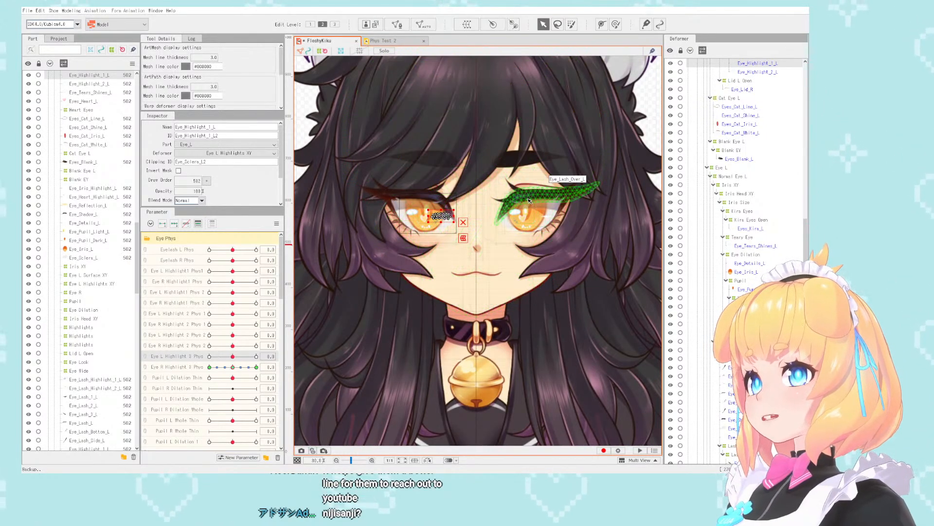
pyautogui.moveTo(233, 368)
pyautogui.mouseDown()
pyautogui.moveTo(249, 370)
pyautogui.moveTo(233, 369)
pyautogui.mouseUp()
pyautogui.scroll(1, 500, 191)
pyautogui.scroll(-1, 499, 191)
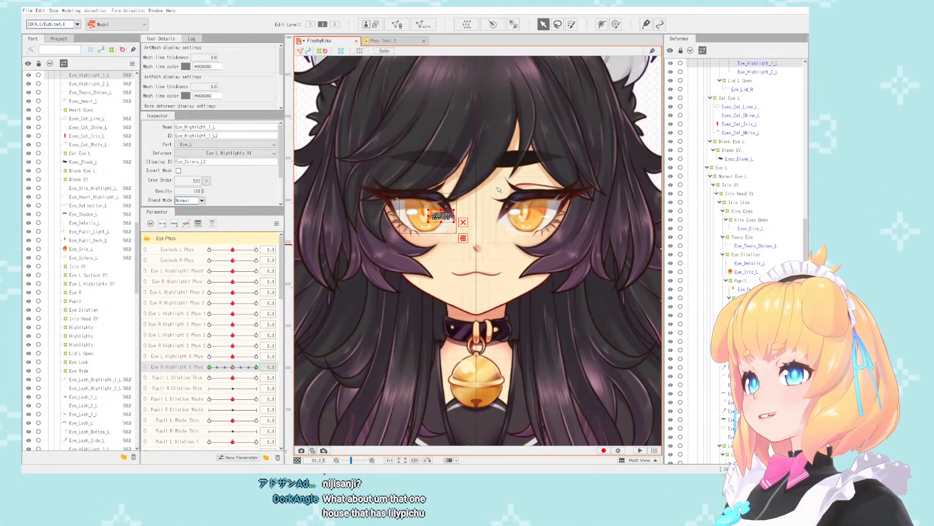
pyautogui.scroll(-1, 499, 190)
pyautogui.scroll(1, 497, 202)
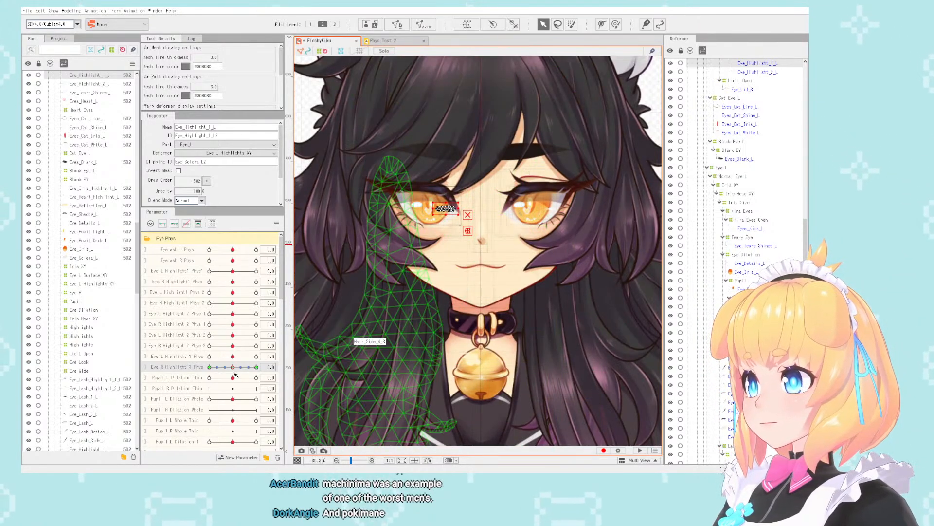
# - Isolate the right eye's Pupil deformer among the objects bound to Pupil L Dilation Thin and transfer its keys to Pupil R Dilation Thin
pyautogui.click(272, 378)
pyautogui.click(305, 377)
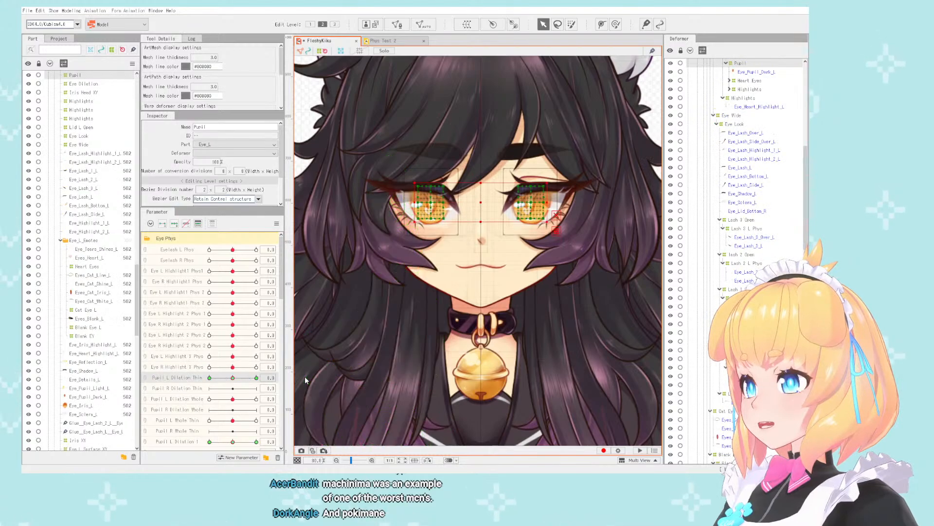
pyautogui.scroll(10, 759, 351)
pyautogui.scroll(-9, 759, 350)
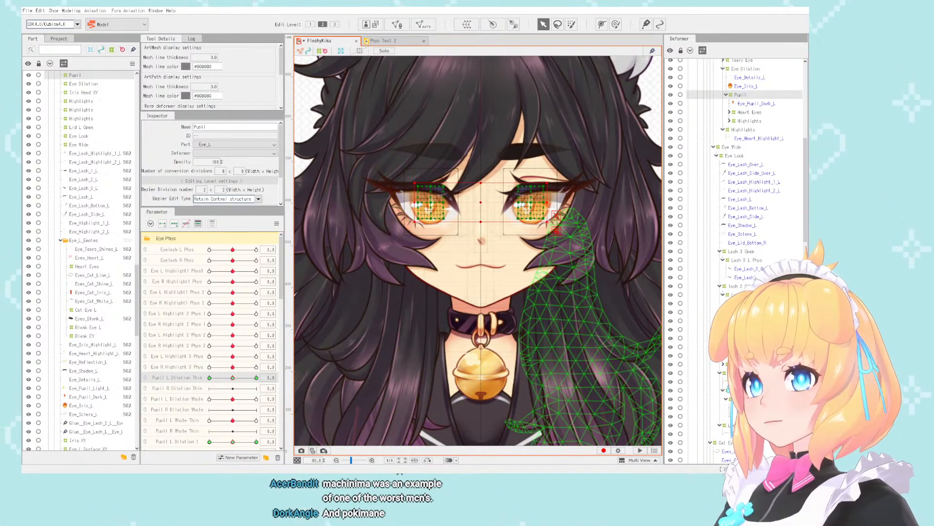
pyautogui.scroll(8, 735, 258)
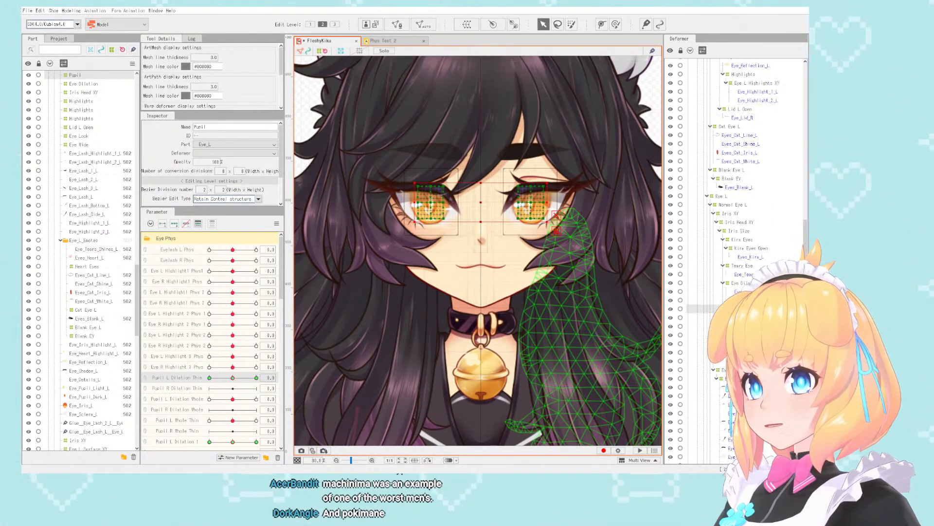
pyautogui.keyDown('ctrl'); pyautogui.click(740, 309); pyautogui.keyUp('ctrl')
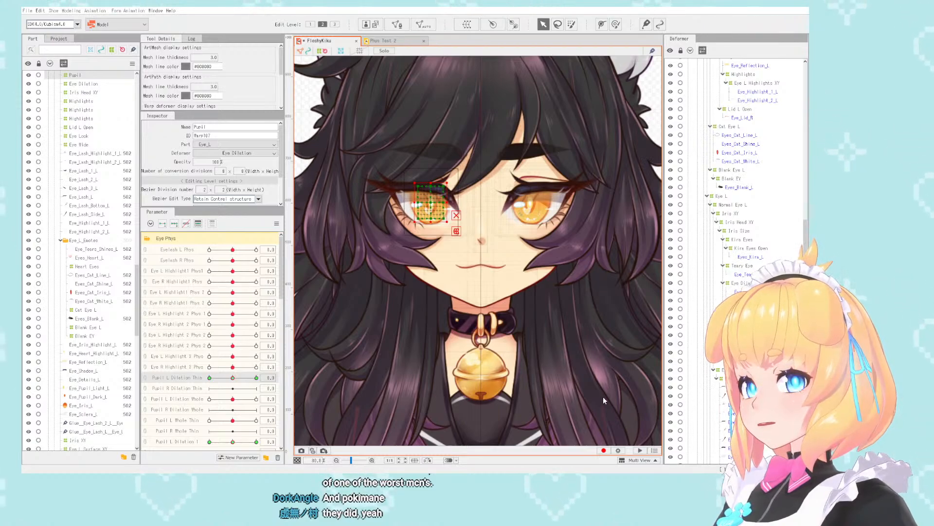
pyautogui.hotkey('ctrl', 'z')
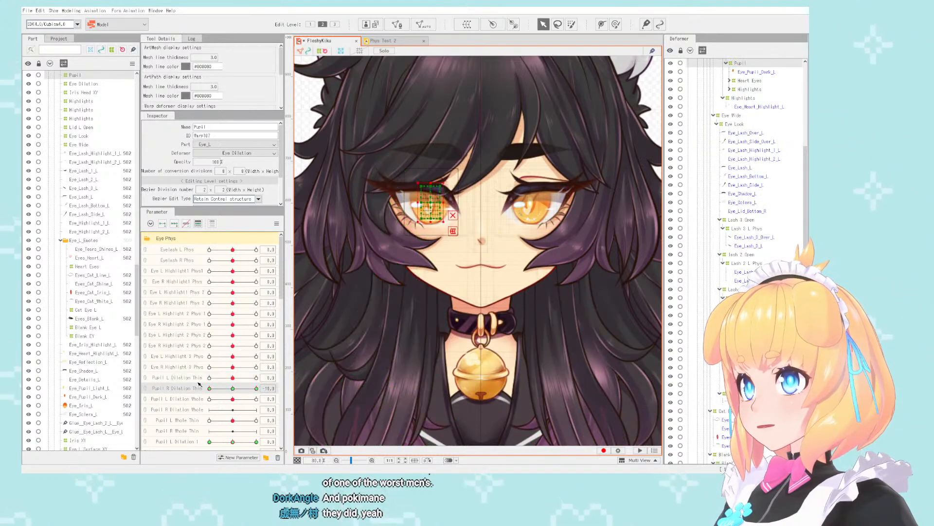
pyautogui.moveTo(233, 388)
pyautogui.mouseDown()
pyautogui.moveTo(264, 379)
pyautogui.moveTo(236, 390)
pyautogui.mouseUp()
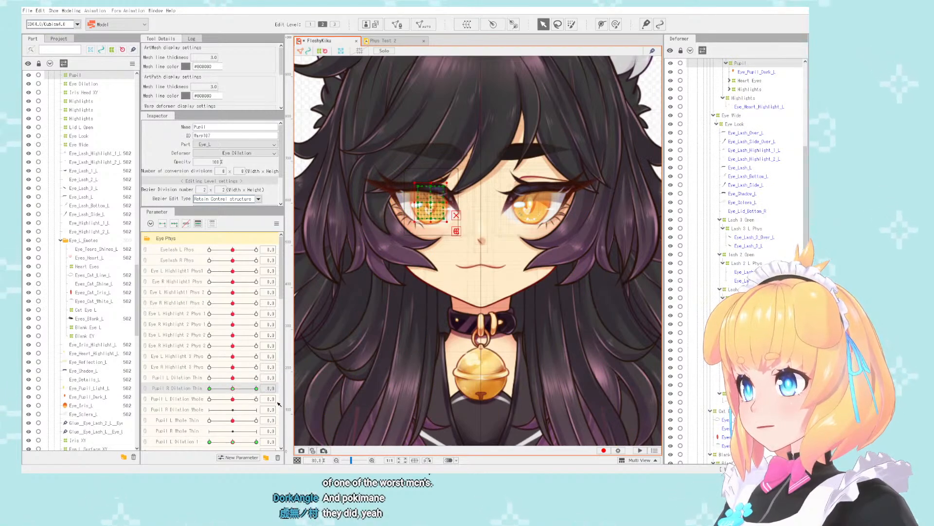
# - Isolate the right eye's Eye Dilation deformer among the objects bound to Pupil L Dilation Whole and transfer its keys to Pupil R Dilation Whole
pyautogui.scroll(-3, 275, 402)
pyautogui.click(272, 359)
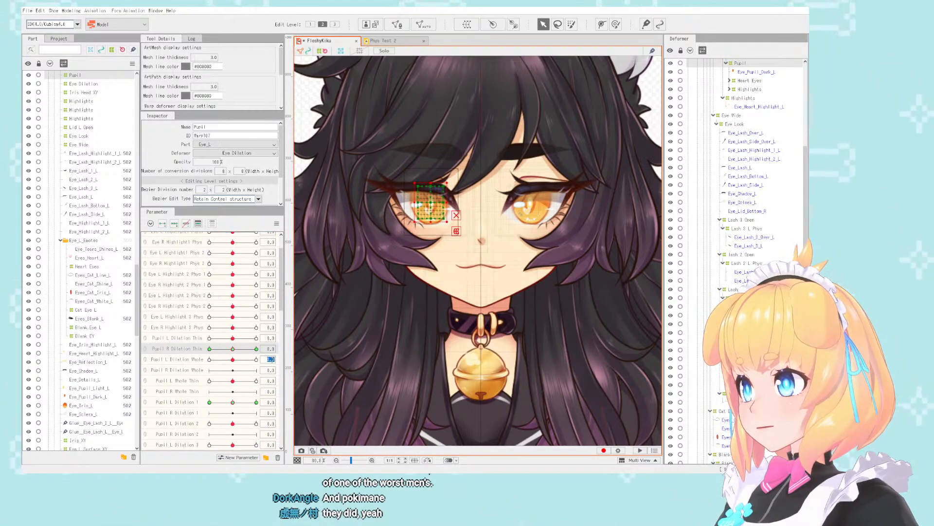
pyautogui.click(307, 359)
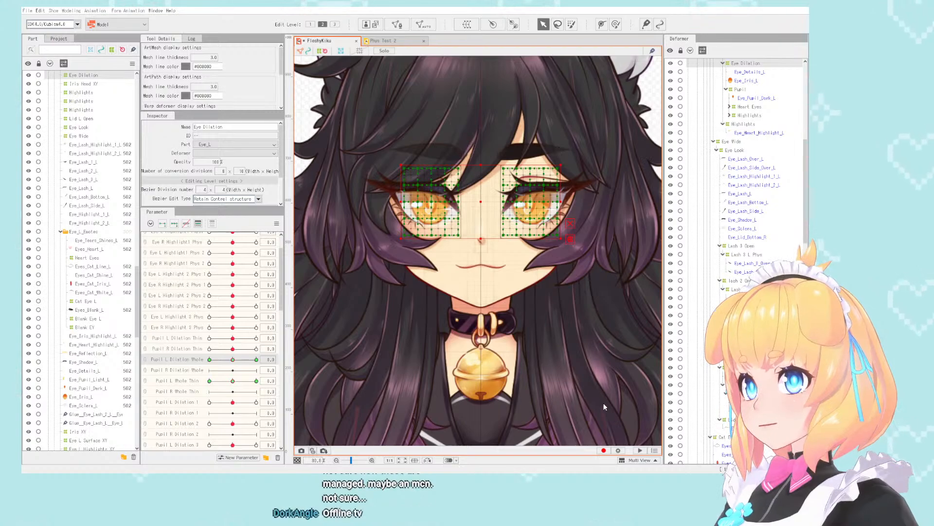
pyautogui.moveTo(232, 370)
pyautogui.mouseDown()
pyautogui.moveTo(283, 377)
pyautogui.moveTo(234, 371)
pyautogui.mouseUp()
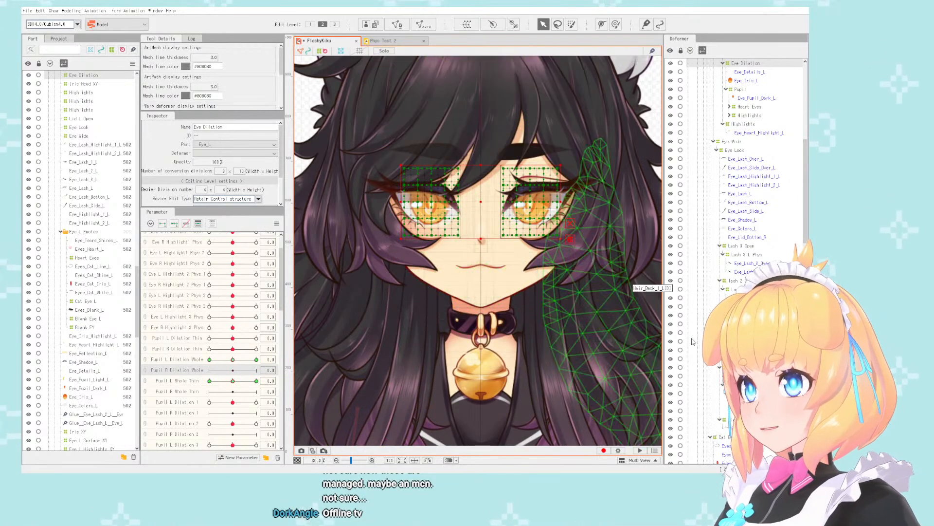
pyautogui.scroll(7, 769, 252)
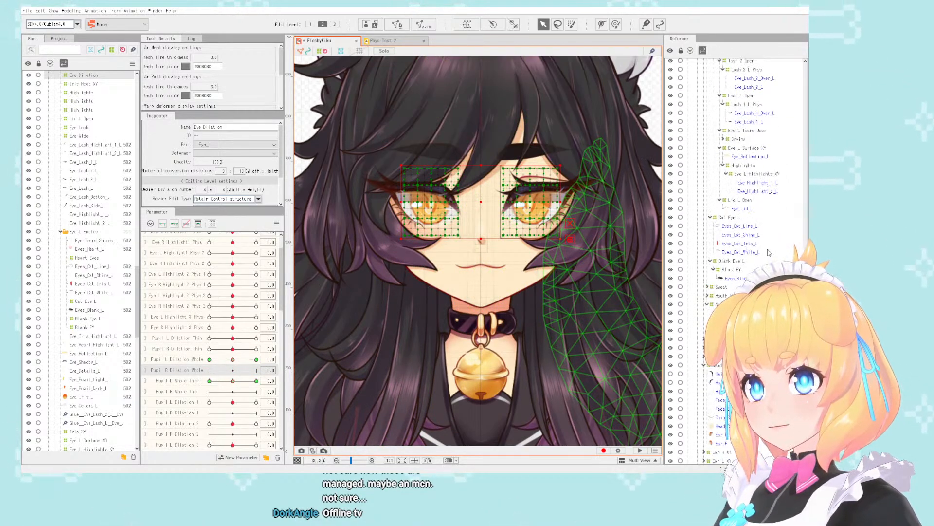
pyautogui.click(743, 245)
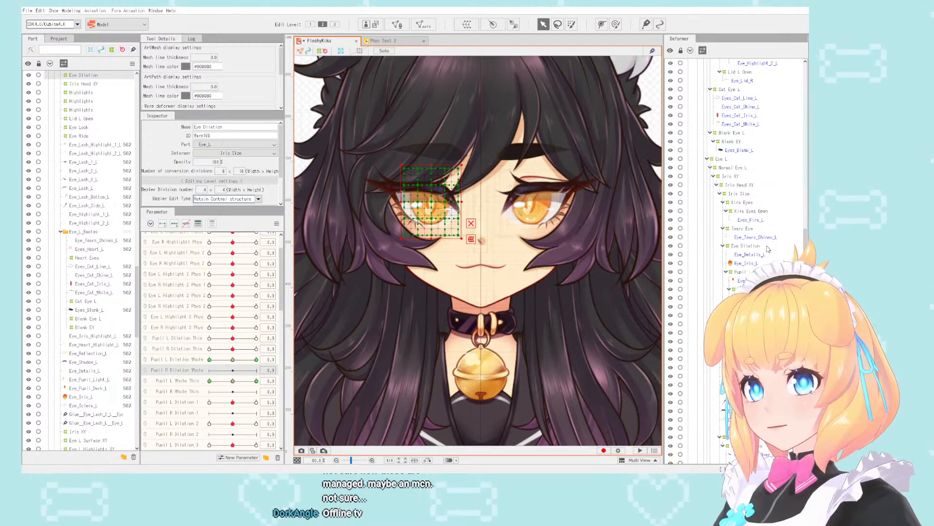
pyautogui.scroll(-1, 744, 246)
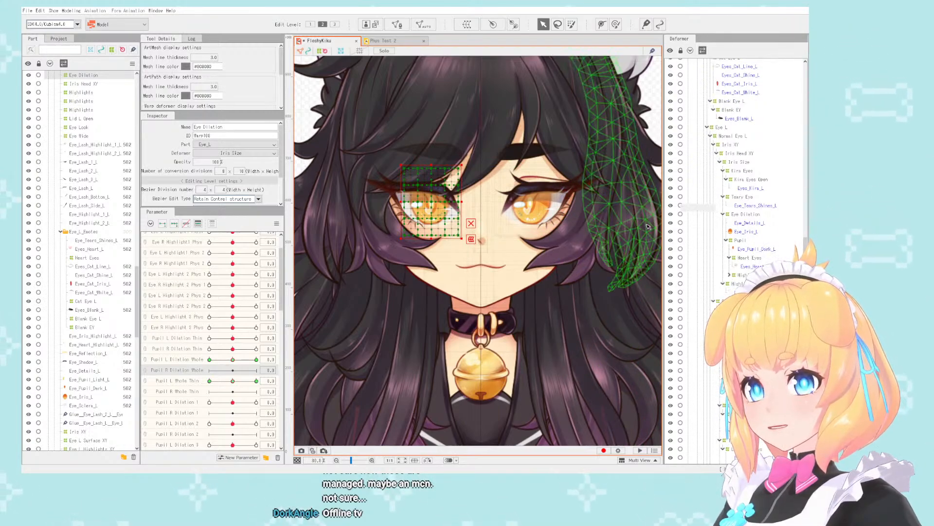
pyautogui.scroll(-3, 567, 190)
pyautogui.scroll(3, 565, 192)
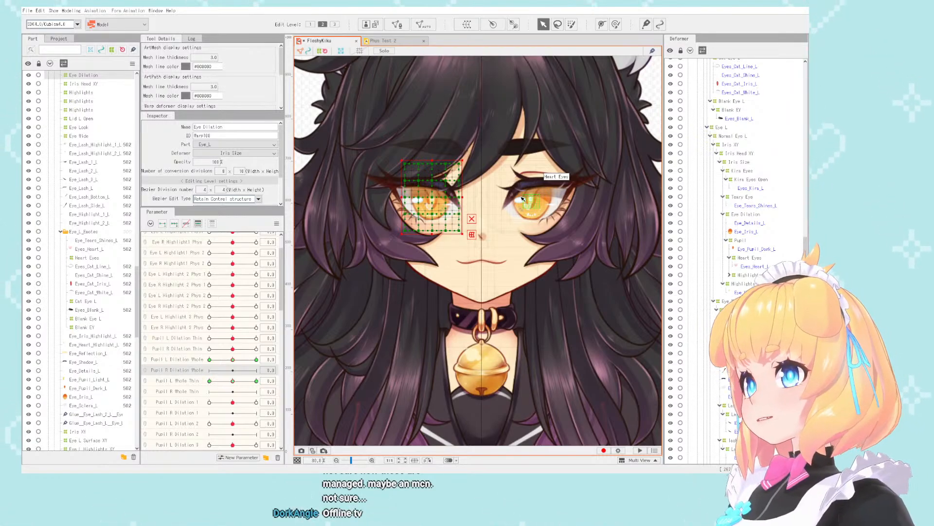
pyautogui.scroll(2, 492, 197)
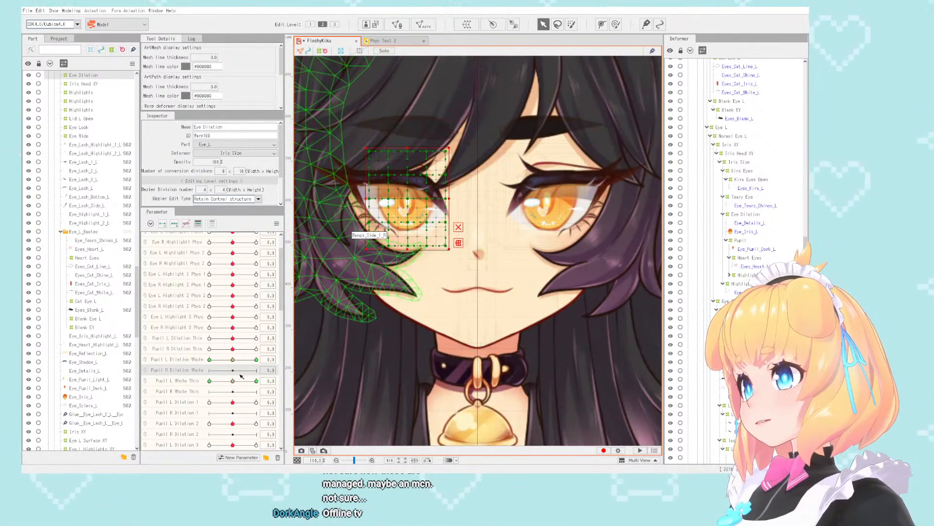
pyautogui.moveTo(233, 360); pyautogui.dragTo(154, 372)
pyautogui.click(233, 361)
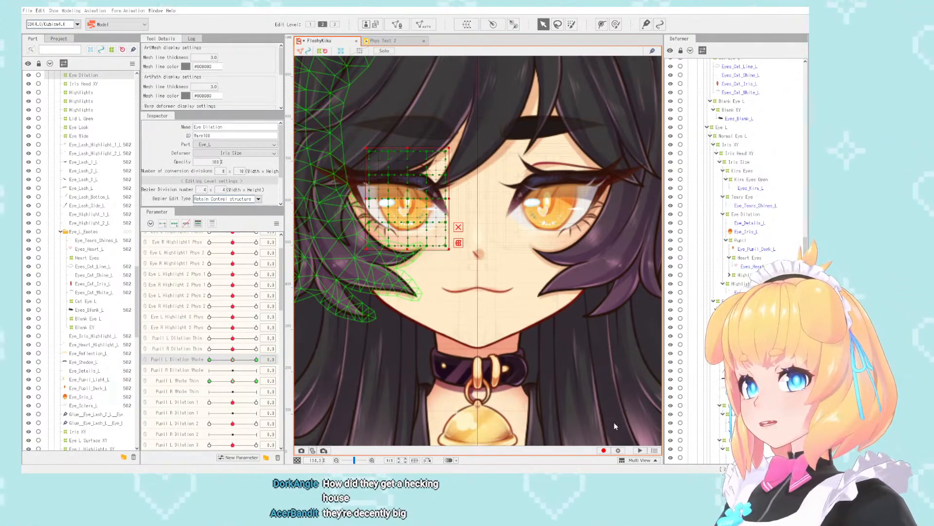
pyautogui.hotkey('ctrl', 'z')
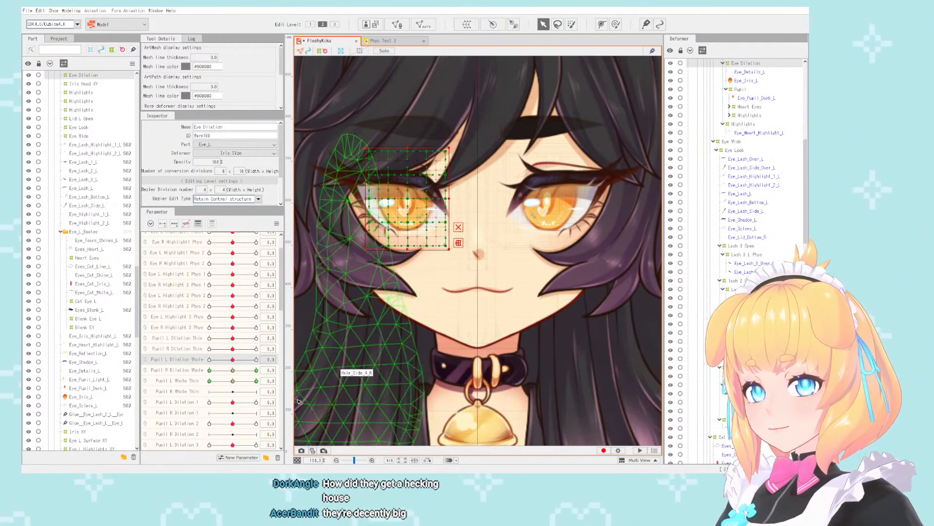
# - Test Pupil R Dilation Whole at -10 and return it to 0, examining the right iris
pyautogui.click(209, 370)
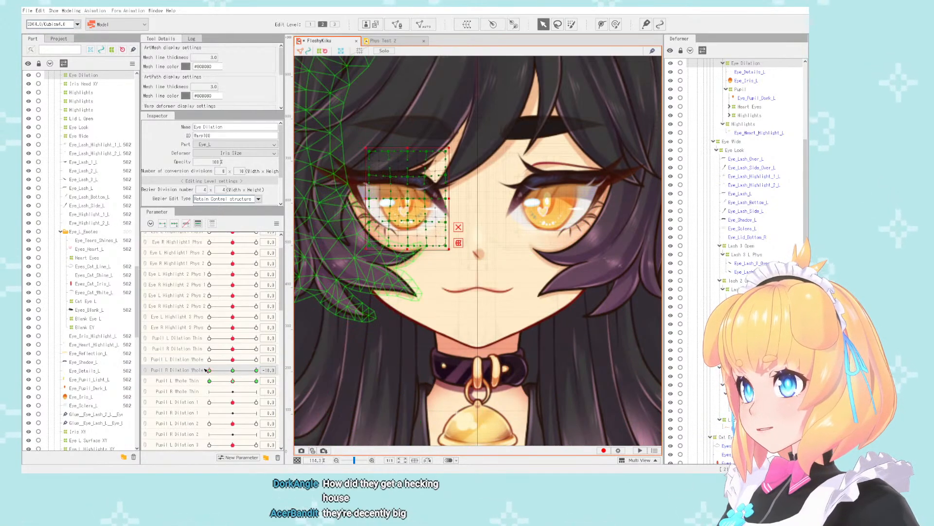
pyautogui.moveTo(204, 370); pyautogui.dragTo(228, 372)
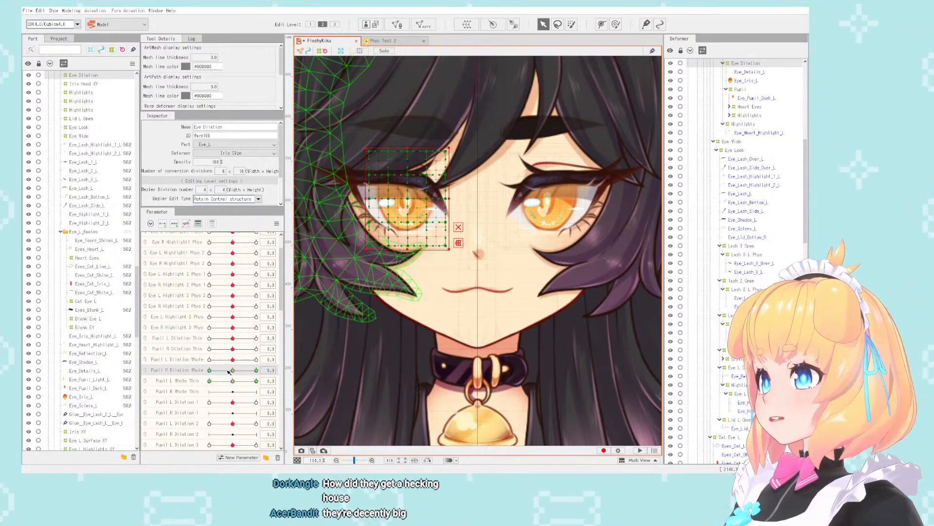
pyautogui.moveTo(228, 372)
pyautogui.mouseDown()
pyautogui.moveTo(180, 382)
pyautogui.moveTo(228, 372)
pyautogui.mouseUp()
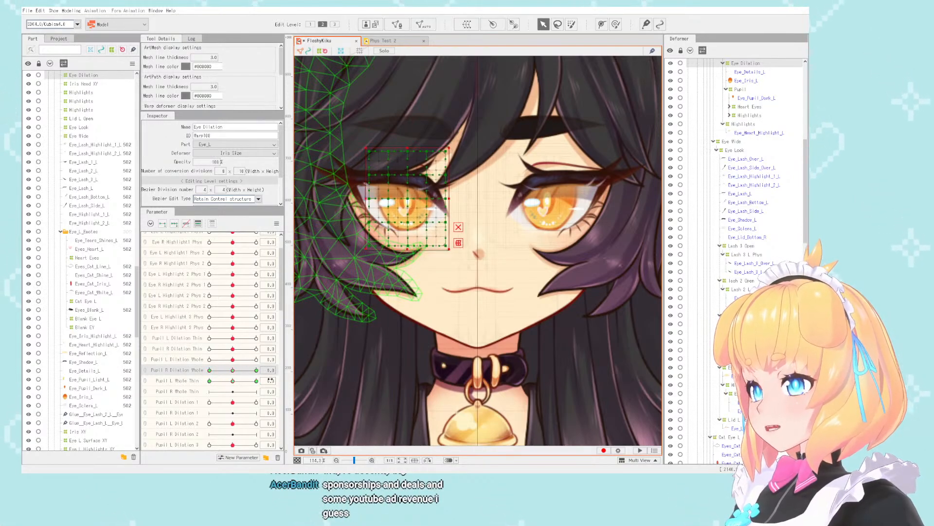
# - Try to transfer the right Eye Dilation deformer's keys from Pupil L Whole Thin to Pupil R Whole Thin and test the parameter
pyautogui.hotkey('ctrl', 'z')
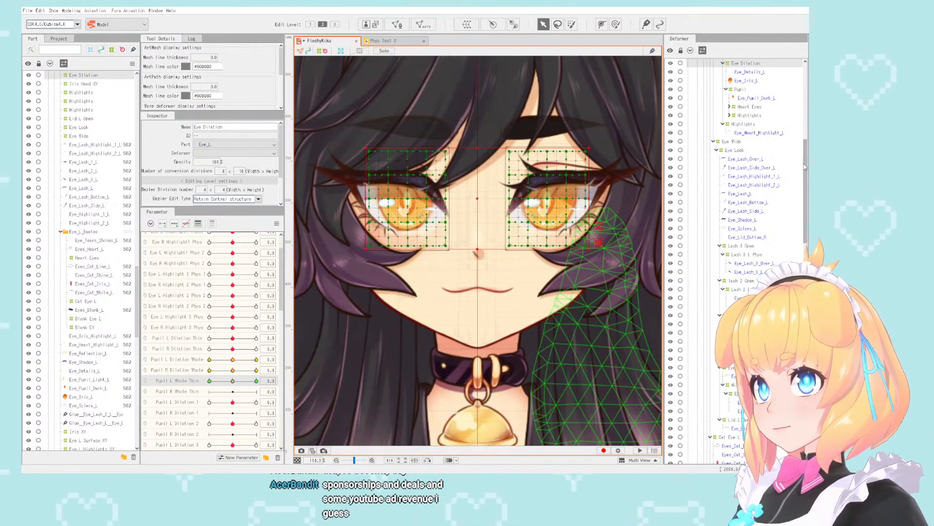
pyautogui.scroll(6, 778, 204)
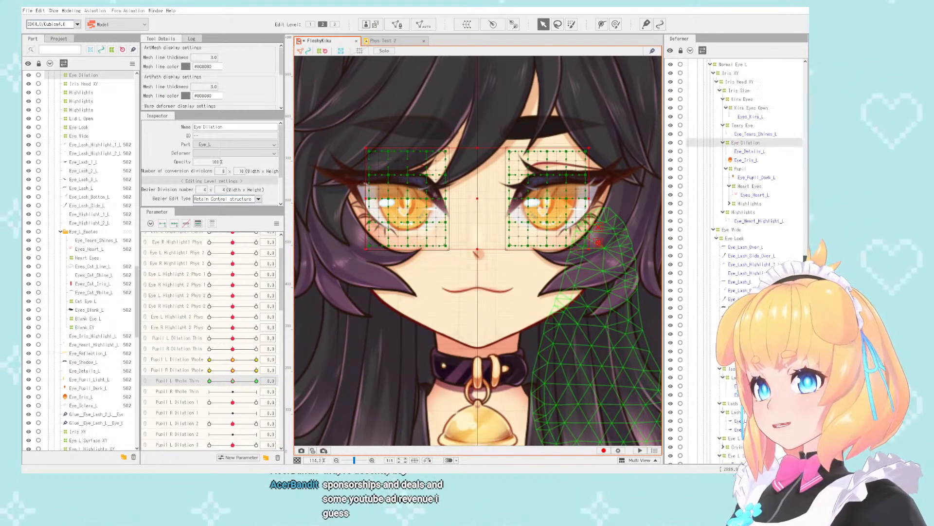
pyautogui.click(776, 212)
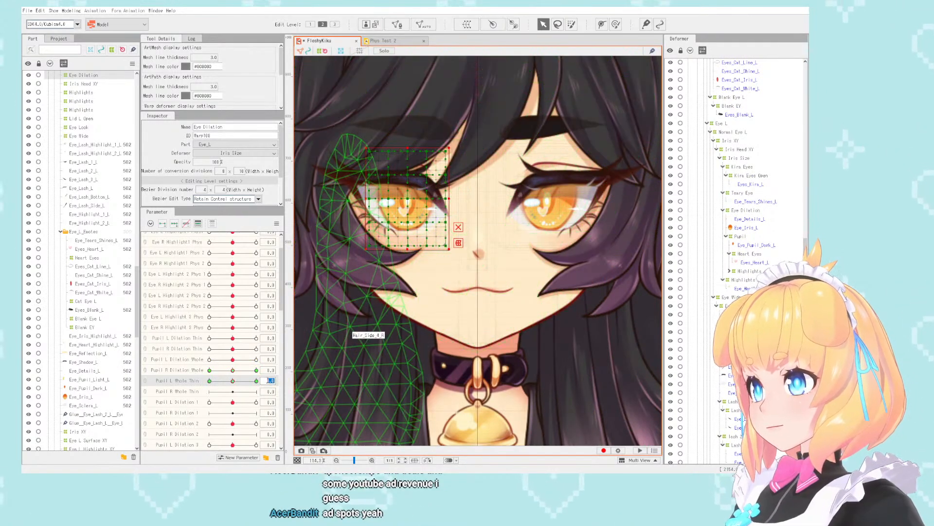
pyautogui.press('Return')
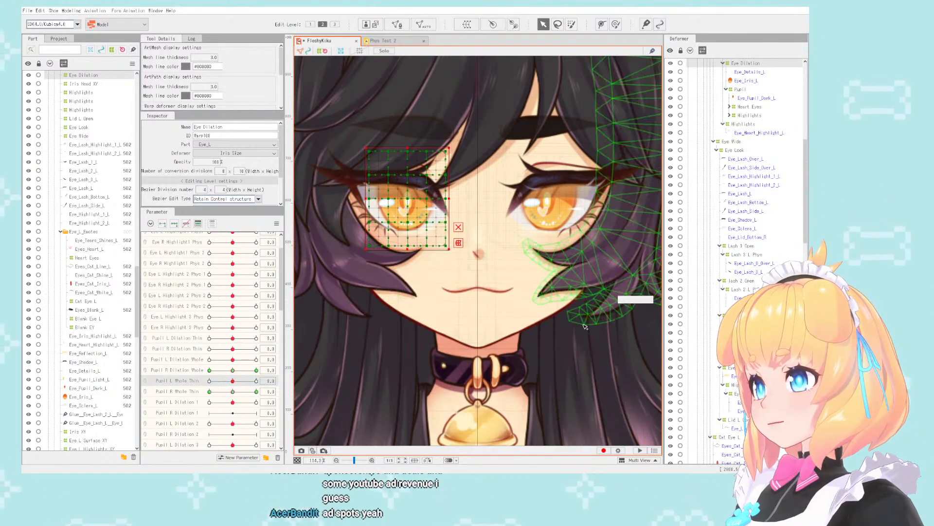
pyautogui.click(212, 392)
pyautogui.moveTo(213, 395); pyautogui.dragTo(232, 393)
pyautogui.click(305, 401)
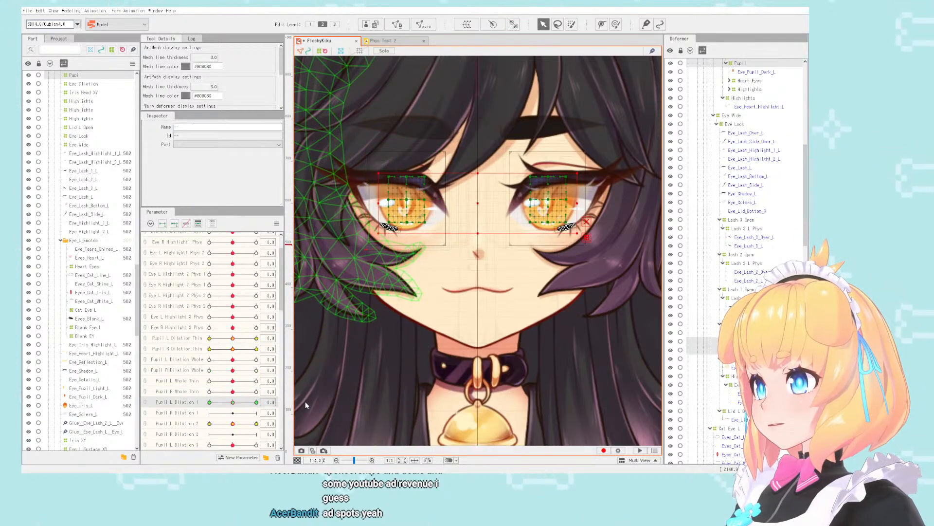
pyautogui.scroll(-13, 744, 258)
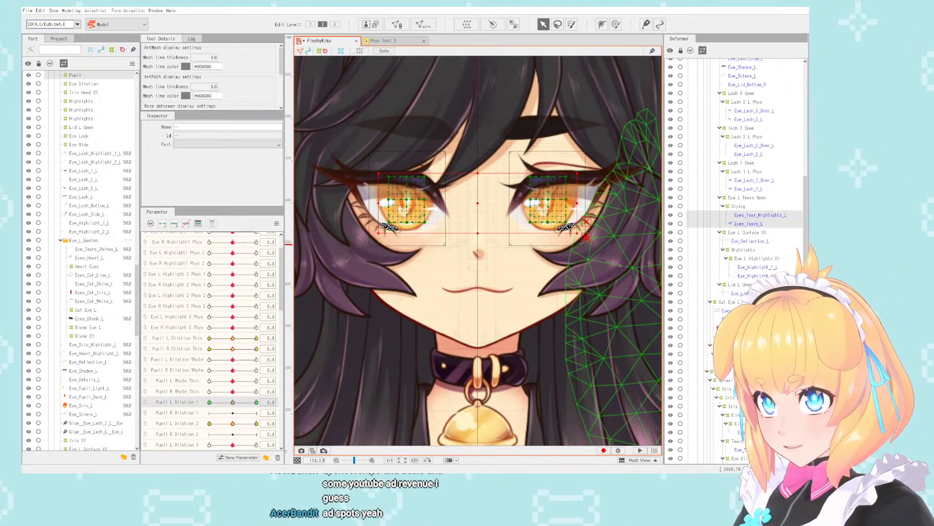
pyautogui.scroll(1, 740, 289)
pyautogui.keyDown('ctrl'); pyautogui.click(740, 289); pyautogui.keyUp('ctrl')
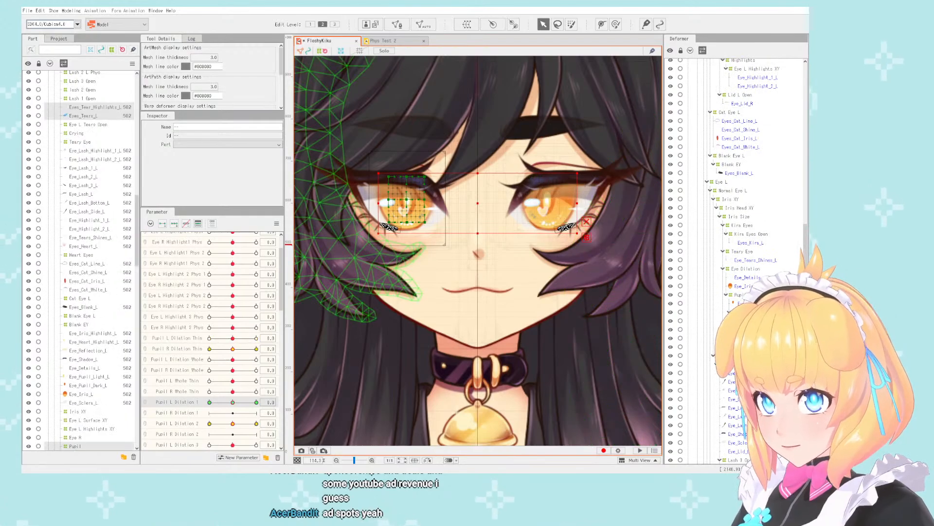
pyautogui.keyDown('ctrl'); pyautogui.click(757, 227); pyautogui.keyUp('ctrl')
pyautogui.keyDown('ctrl'); pyautogui.click(759, 218); pyautogui.keyUp('ctrl')
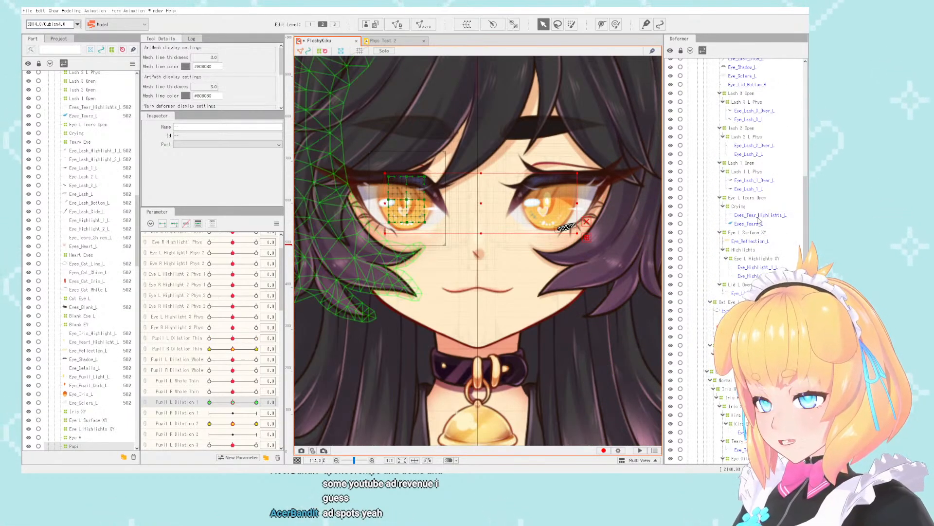
pyautogui.scroll(13, 759, 221)
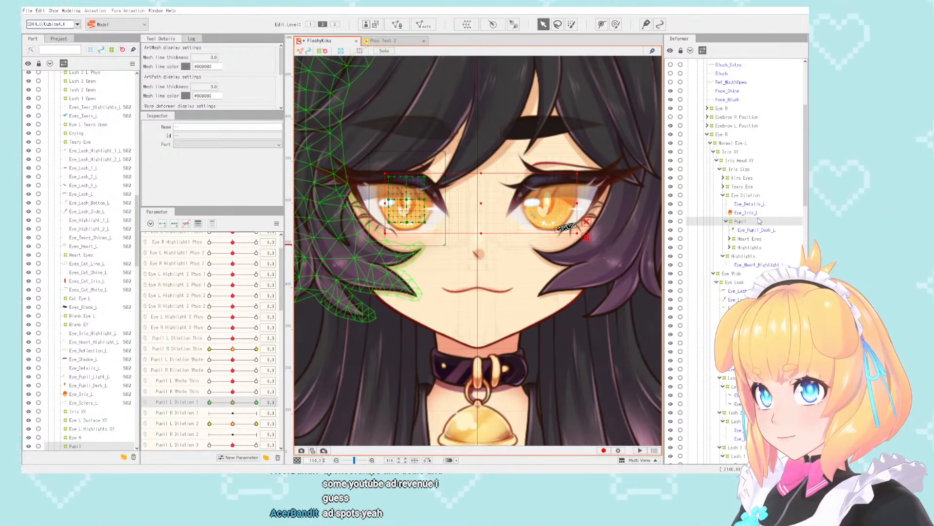
pyautogui.scroll(2, 759, 221)
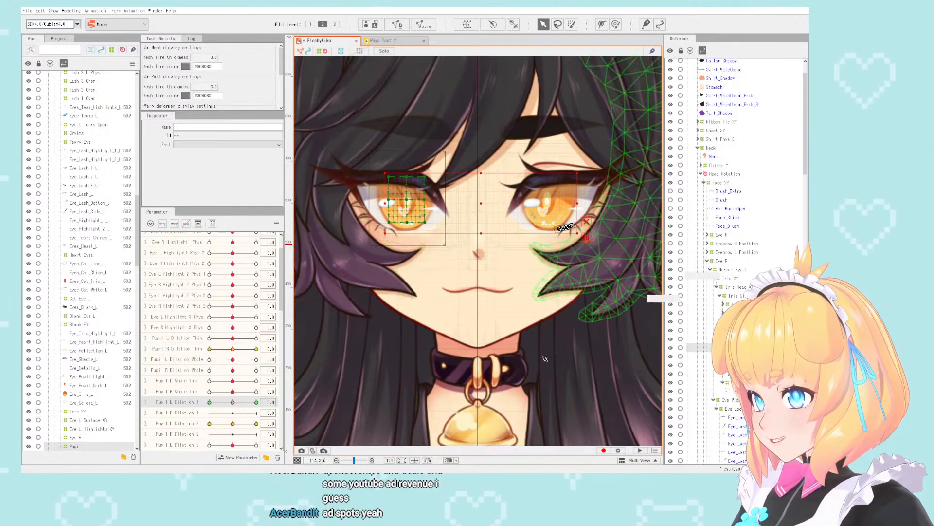
pyautogui.click(745, 321)
pyautogui.scroll(-7, 745, 311)
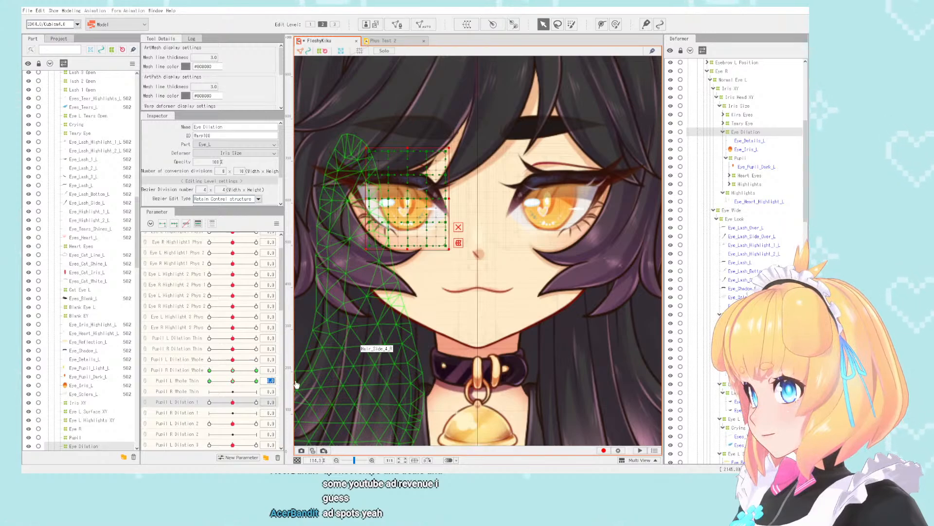
# - Isolate the right eye's Eye Dilation deformer among the objects bound to Pupil L Whole Thin and transfer its keys to Pupil R Whole Thin
pyautogui.click(314, 379)
pyautogui.scroll(-7, 778, 222)
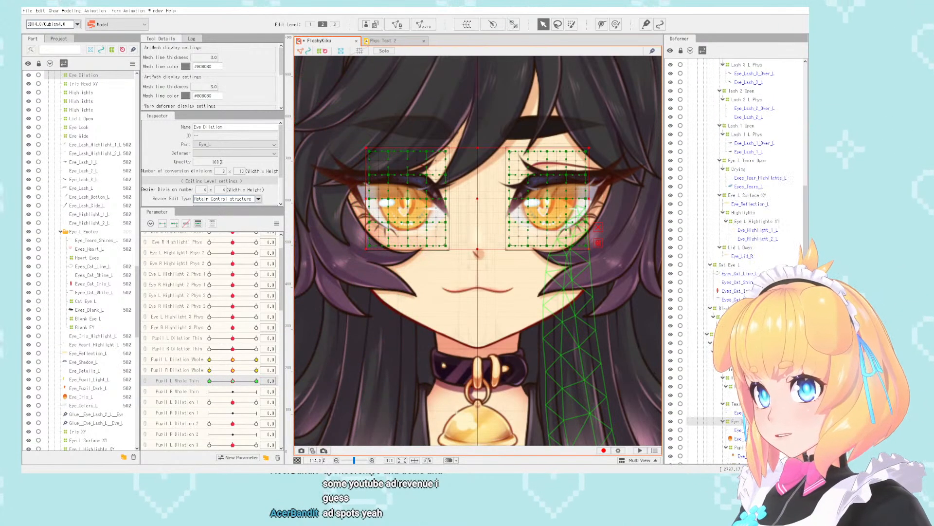
pyautogui.scroll(-8, 778, 222)
pyautogui.keyDown('ctrl'); pyautogui.click(769, 200); pyautogui.keyUp('ctrl')
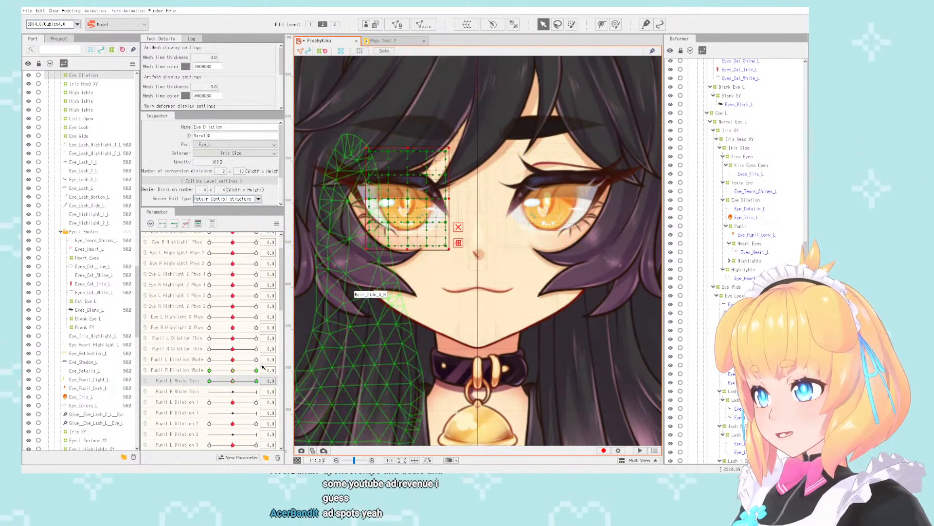
pyautogui.click(270, 381)
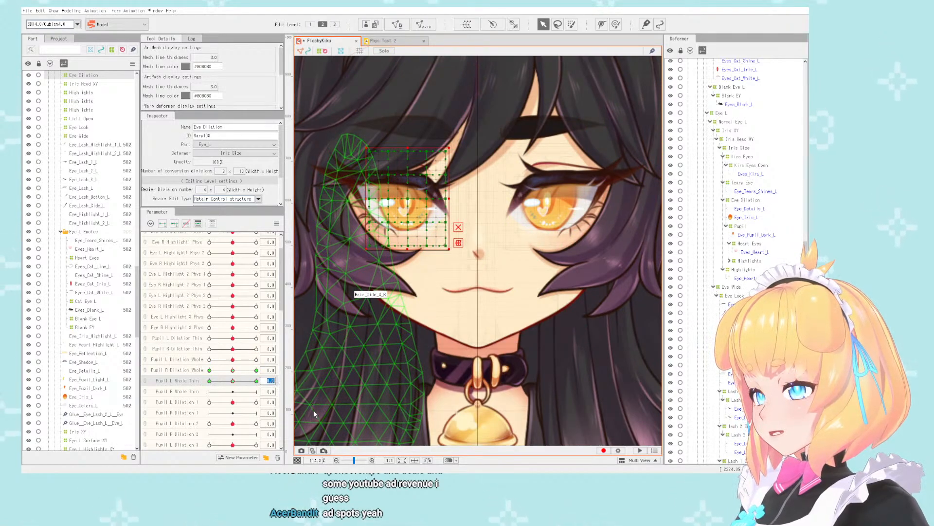
pyautogui.press('Return')
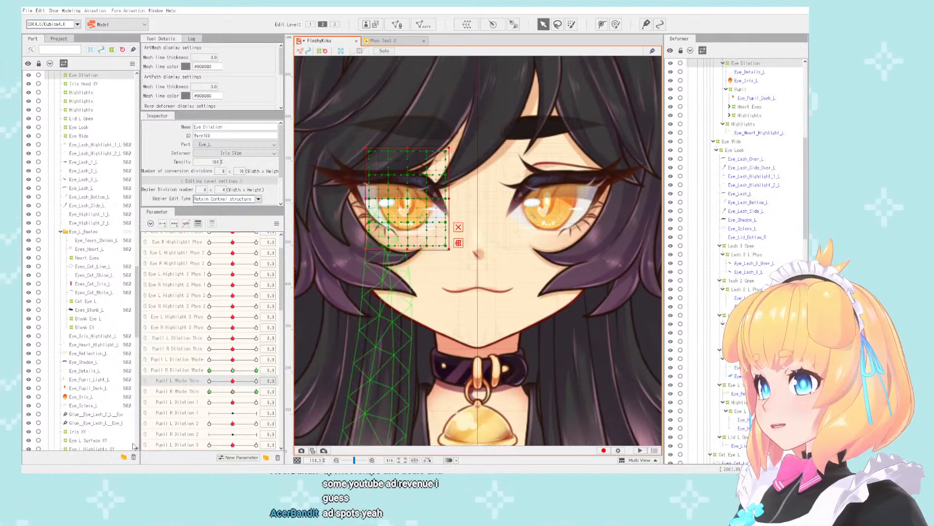
pyautogui.click(234, 392)
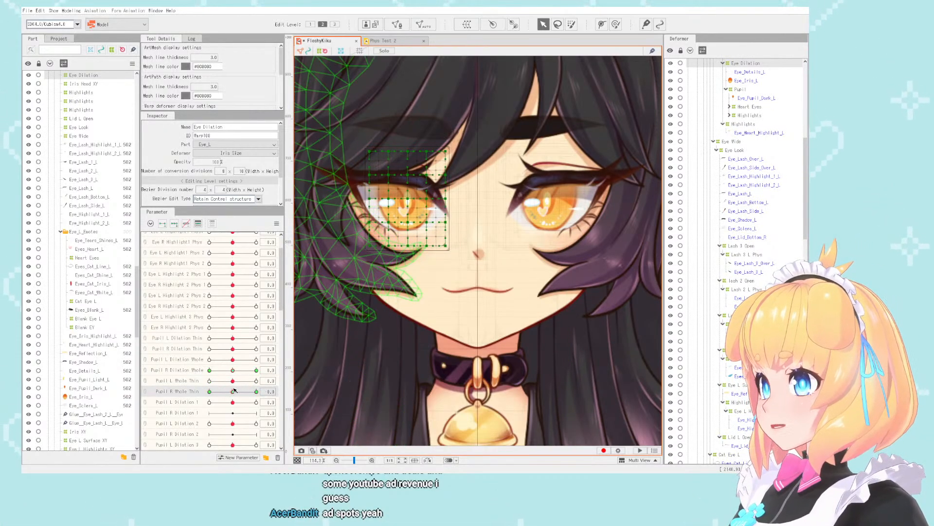
# - Isolate the right eye's Pupil deformer among the objects bound to Pupil L Dilation 1 and transfer its keys to Pupil R Dilation 1
pyautogui.click(301, 403)
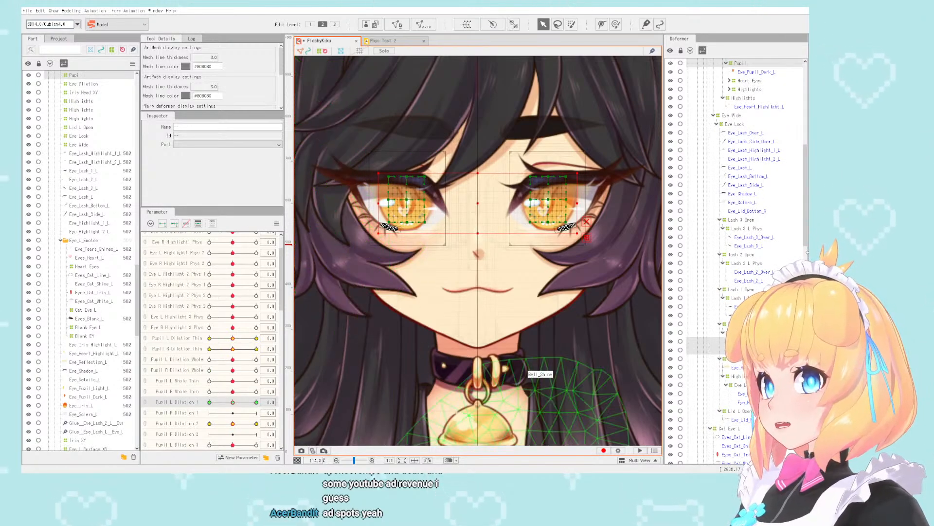
pyautogui.scroll(-1, 804, 245)
pyautogui.scroll(-12, 805, 245)
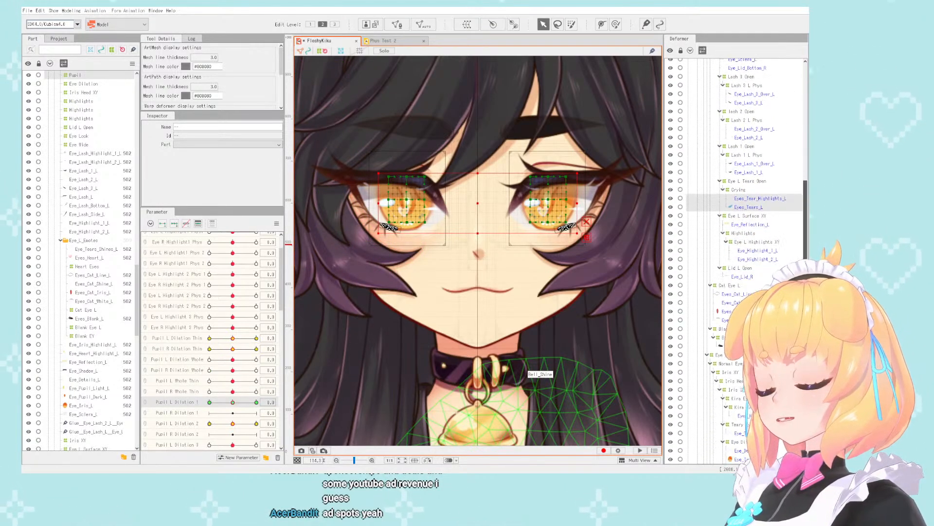
pyautogui.scroll(-5, 804, 245)
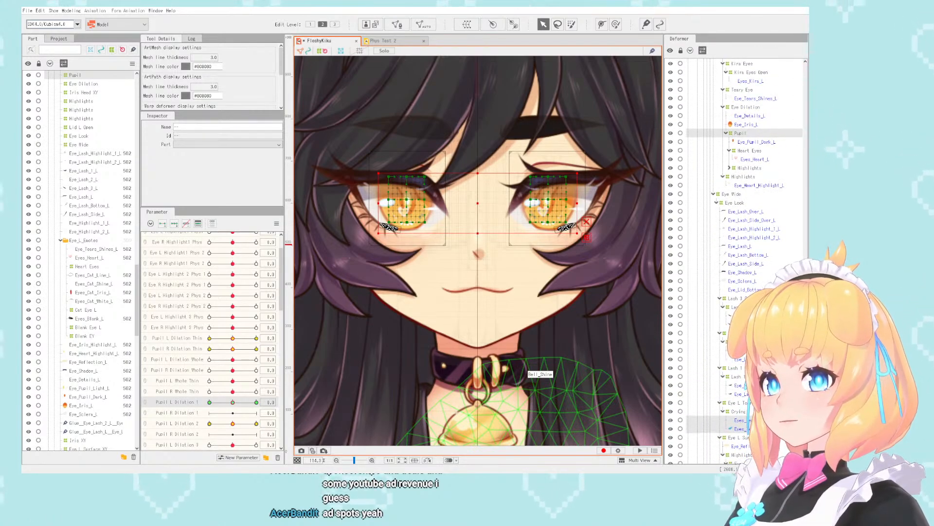
pyautogui.scroll(-5, 804, 244)
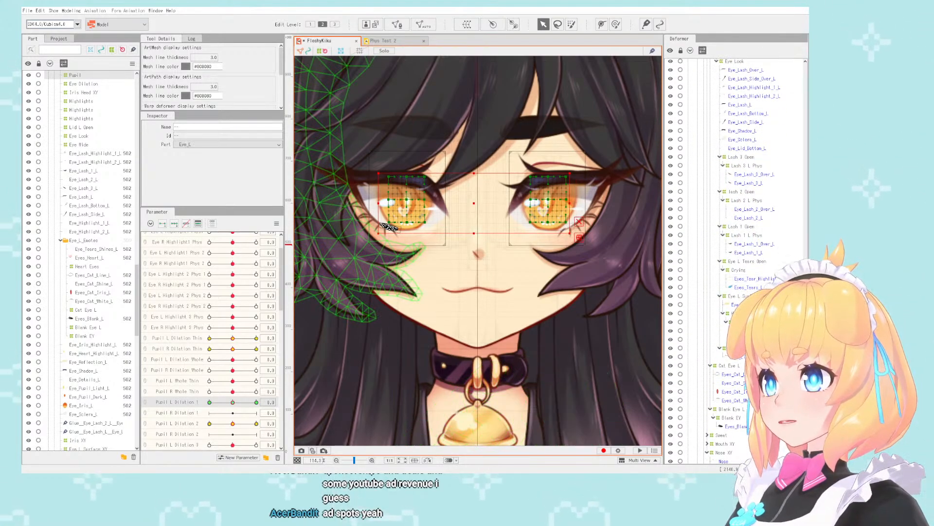
pyautogui.scroll(-11, 762, 248)
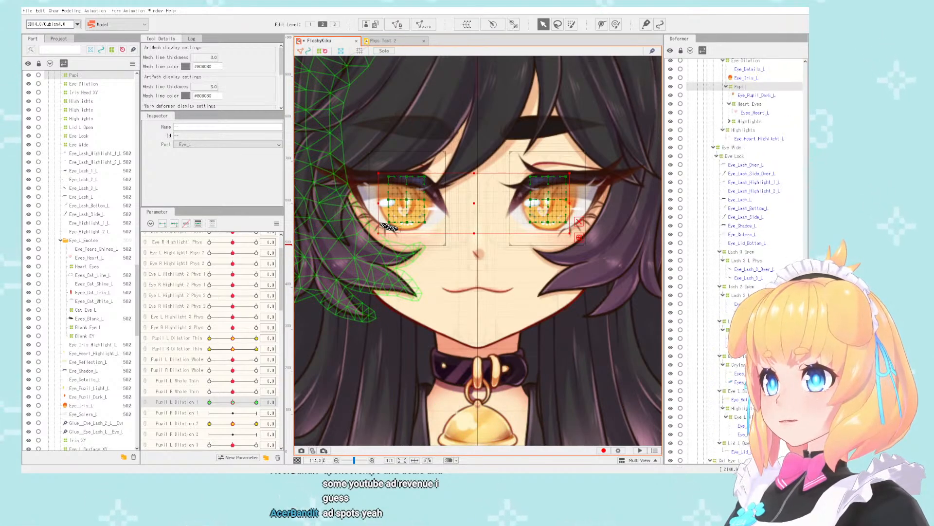
pyautogui.click(762, 247)
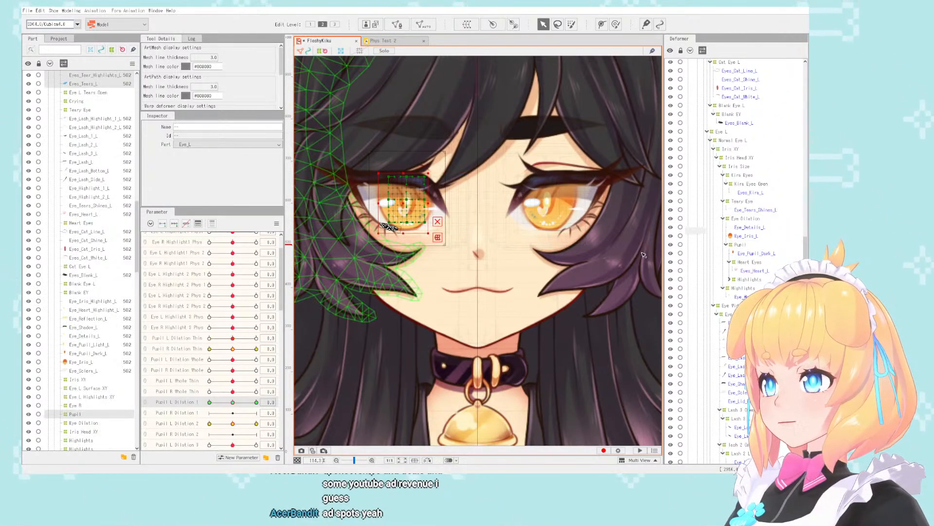
pyautogui.click(270, 402)
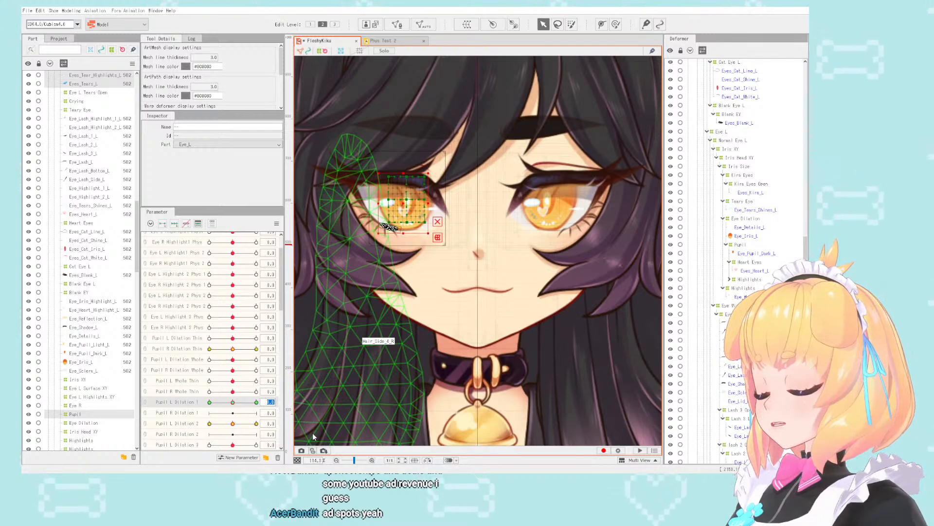
pyautogui.hotkey('ctrl', 's')
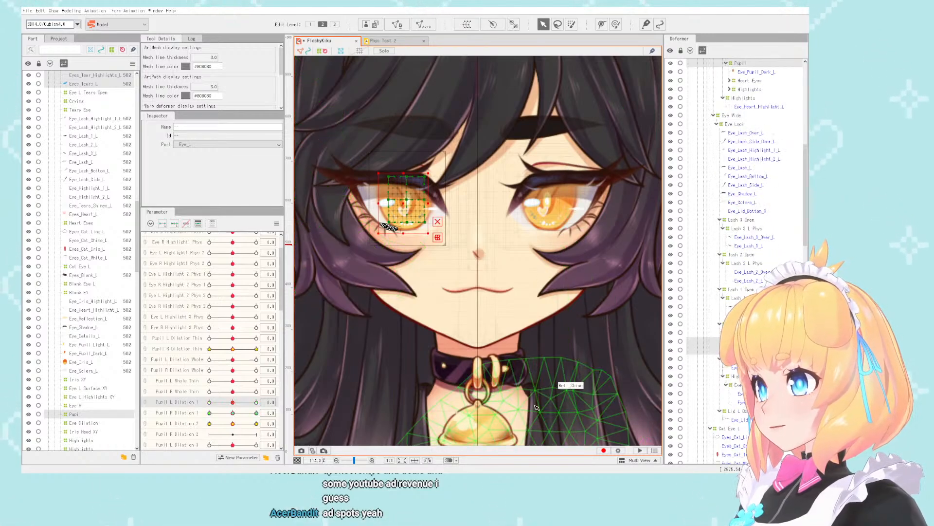
# - Test Pupil R Dilation 1 at -10 and return it to 0, examining the right pupil
pyautogui.click(209, 413)
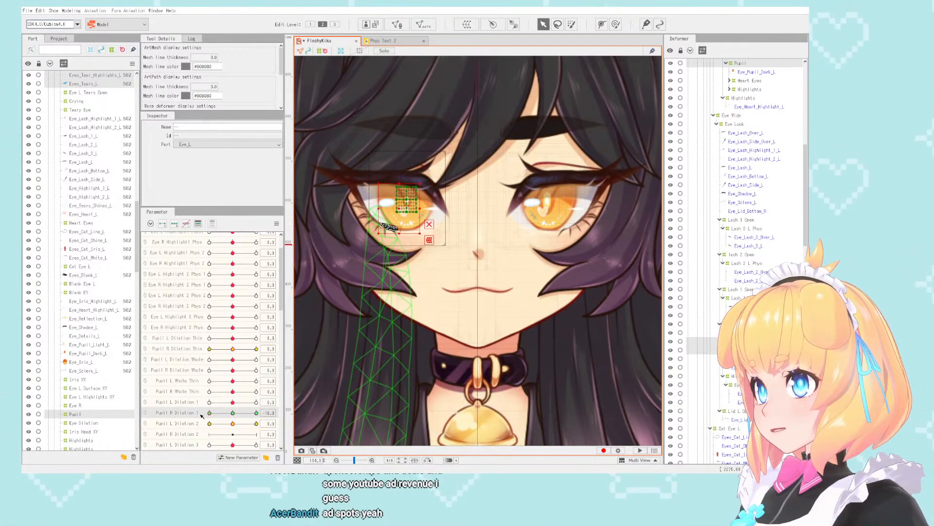
pyautogui.click(233, 424)
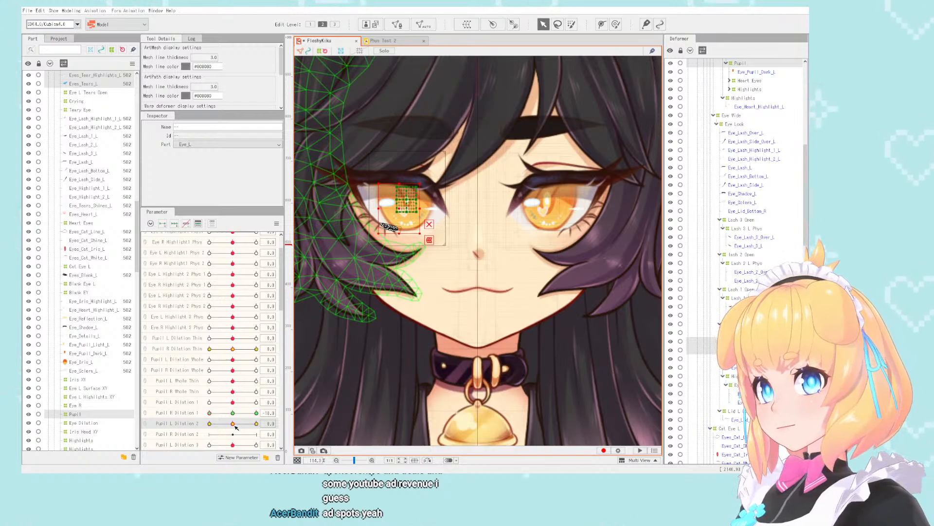
pyautogui.scroll(-2, 236, 426)
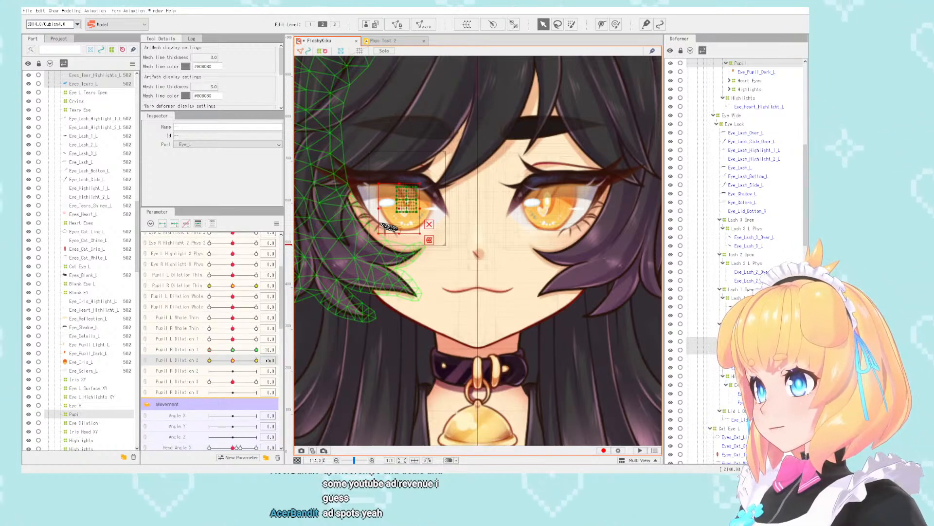
pyautogui.click(234, 351)
# - Isolate the right eye's meshes among the objects bound to Pupil L Dilation 2 and transfer their keys to Pupil R Dilation 2
pyautogui.click(270, 360)
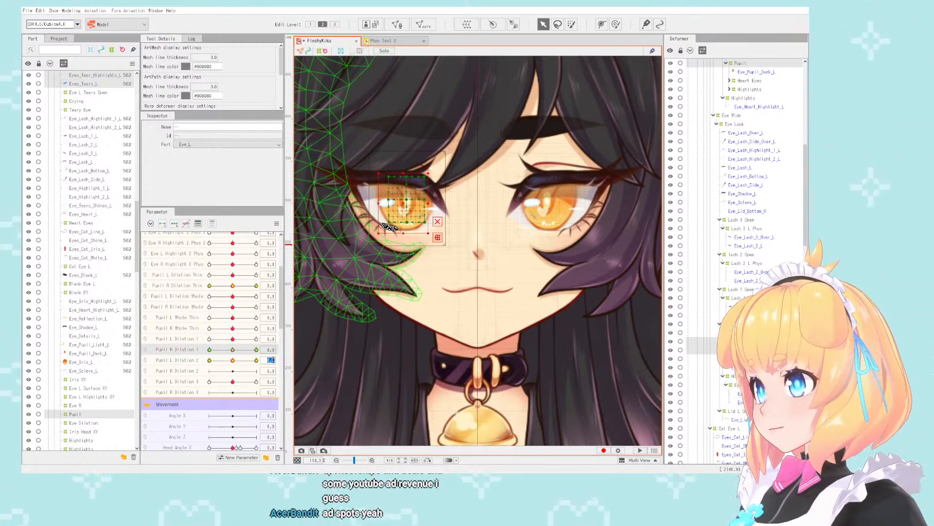
pyautogui.click(317, 364)
pyautogui.scroll(5, 727, 307)
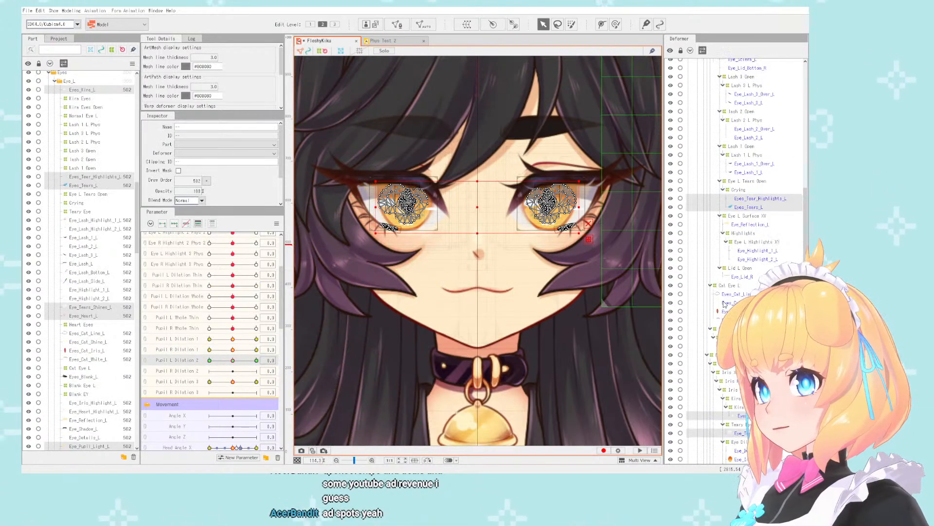
pyautogui.scroll(-10, 727, 307)
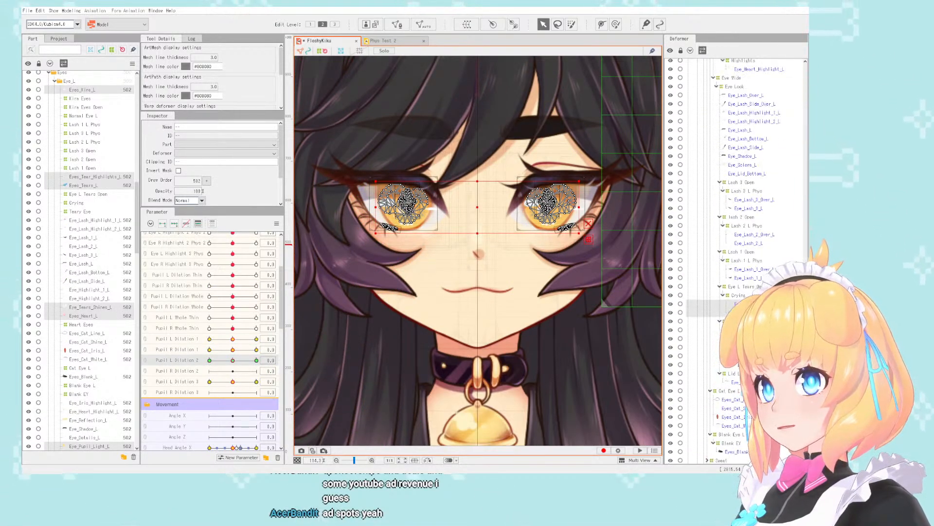
pyautogui.scroll(-12, 744, 258)
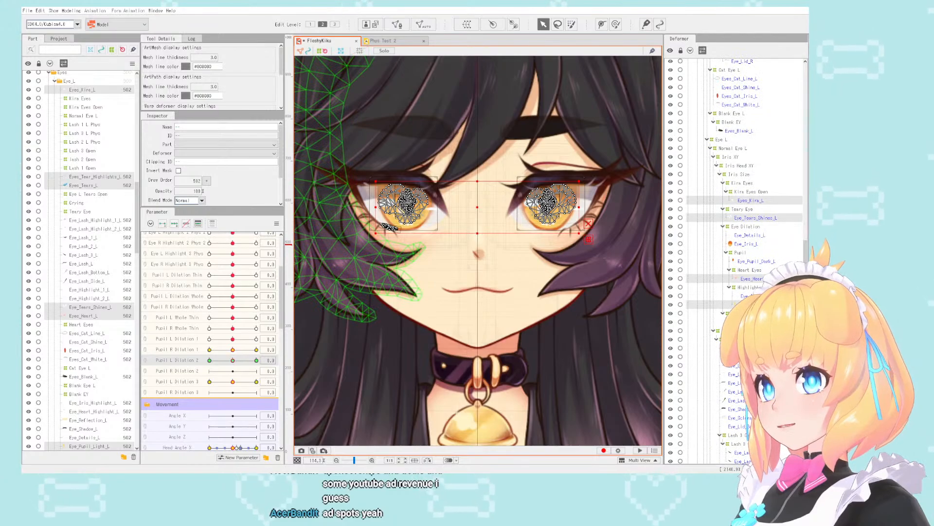
pyautogui.keyDown('ctrl'); pyautogui.click(762, 279); pyautogui.keyUp('ctrl')
pyautogui.keyDown('ctrl'); pyautogui.click(762, 218); pyautogui.keyUp('ctrl')
pyautogui.keyDown('ctrl'); pyautogui.click(758, 201); pyautogui.keyUp('ctrl')
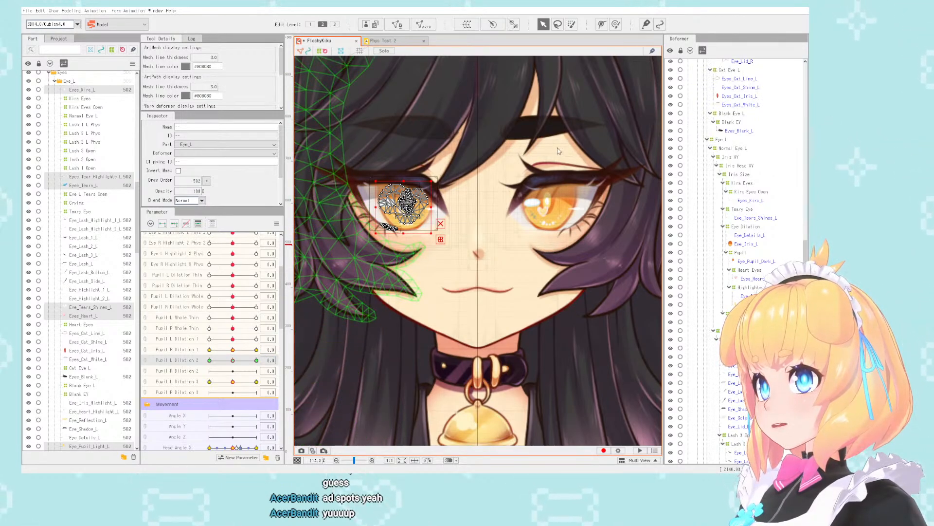
pyautogui.hotkey('ctrl', 'z')
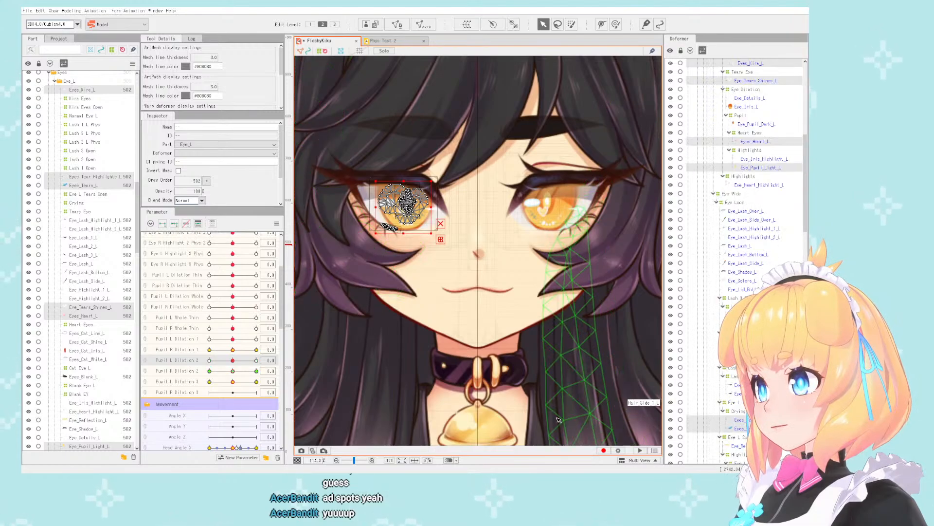
# - Isolate the right eye's meshes among the objects bound to Pupil L Dilation 3 and transfer their keys to Pupil R Dilation 3
pyautogui.hotkey('ctrl', 'z')
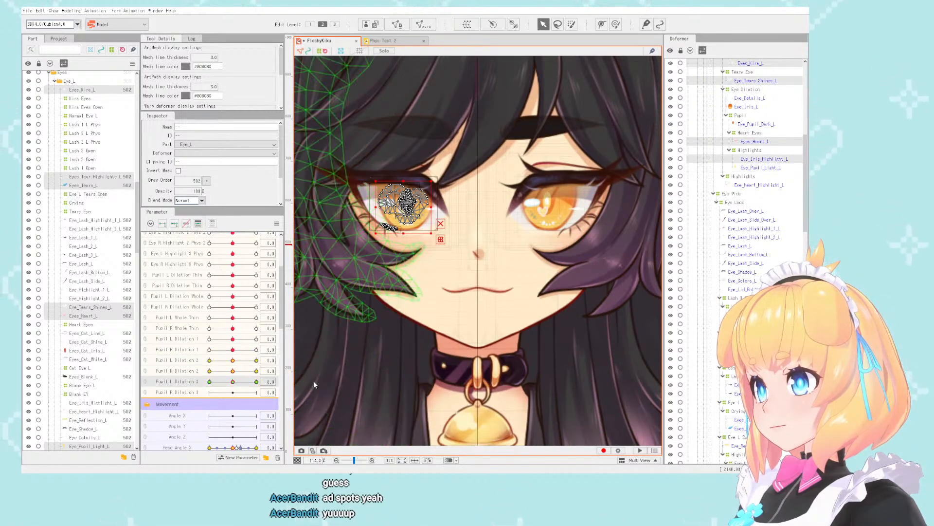
pyautogui.scroll(4, 744, 195)
pyautogui.scroll(-9, 744, 195)
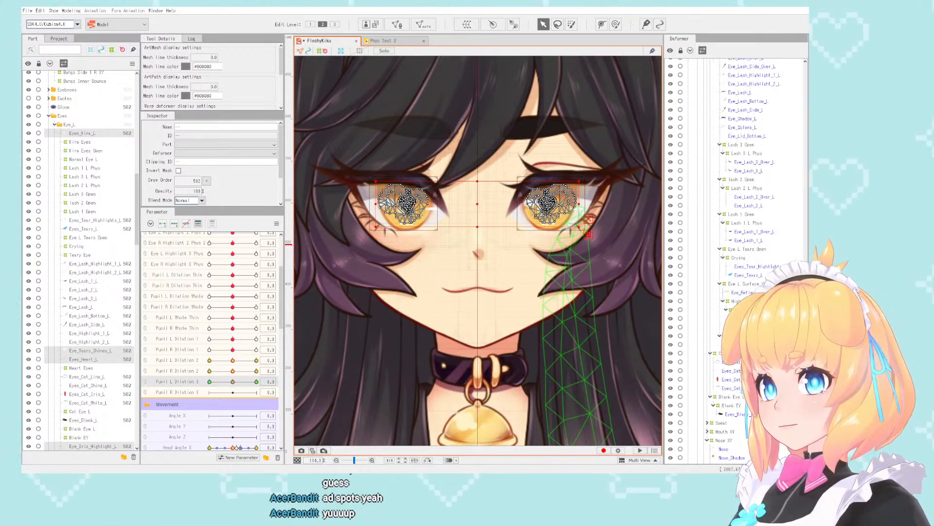
pyautogui.scroll(10, 768, 279)
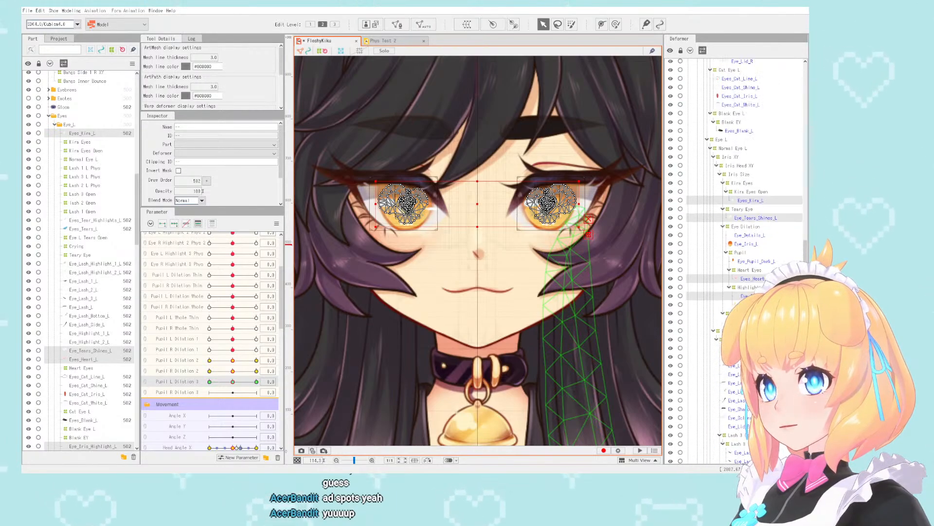
pyautogui.keyDown('ctrl'); pyautogui.click(759, 218); pyautogui.keyUp('ctrl')
pyautogui.keyDown('ctrl'); pyautogui.click(756, 201); pyautogui.keyUp('ctrl')
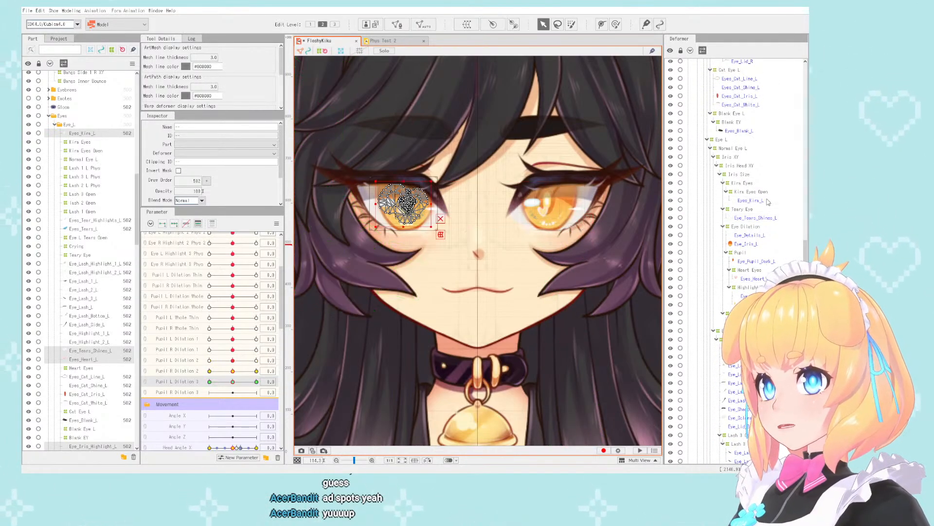
pyautogui.click(271, 381)
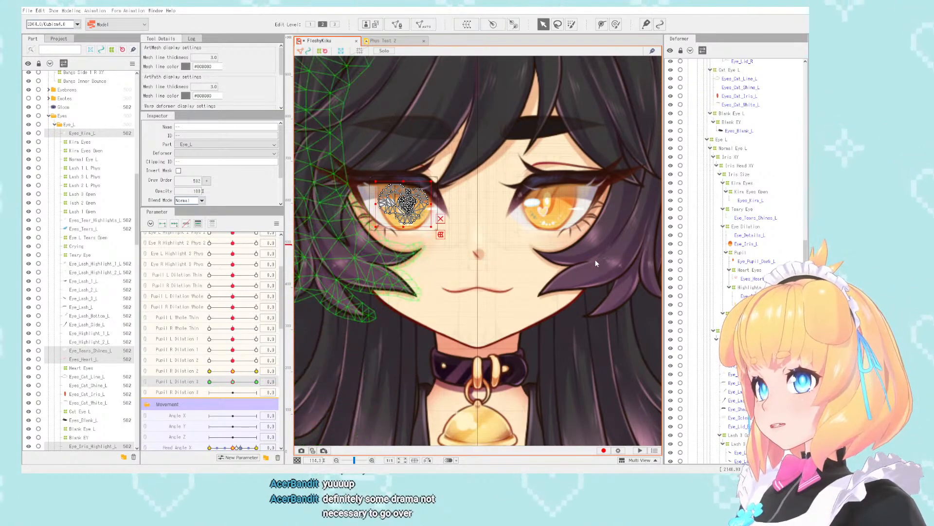
pyautogui.click(611, 407)
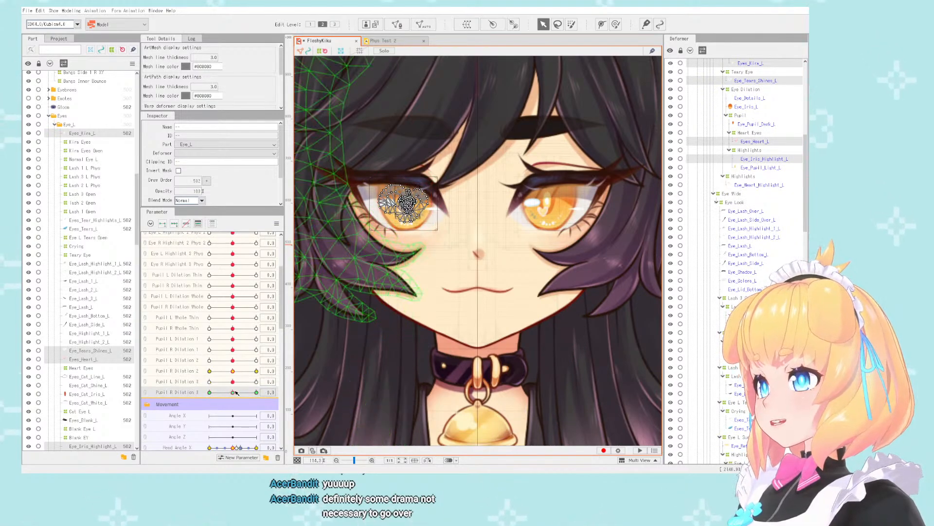
# - Clear the selection and temporarily combine Pupil L Dilation 3 with Pupil R Dilation 3 to test both pupils together, then separate the parameters
pyautogui.scroll(-8, 523, 239)
pyautogui.click(578, 217)
pyautogui.scroll(5, 535, 197)
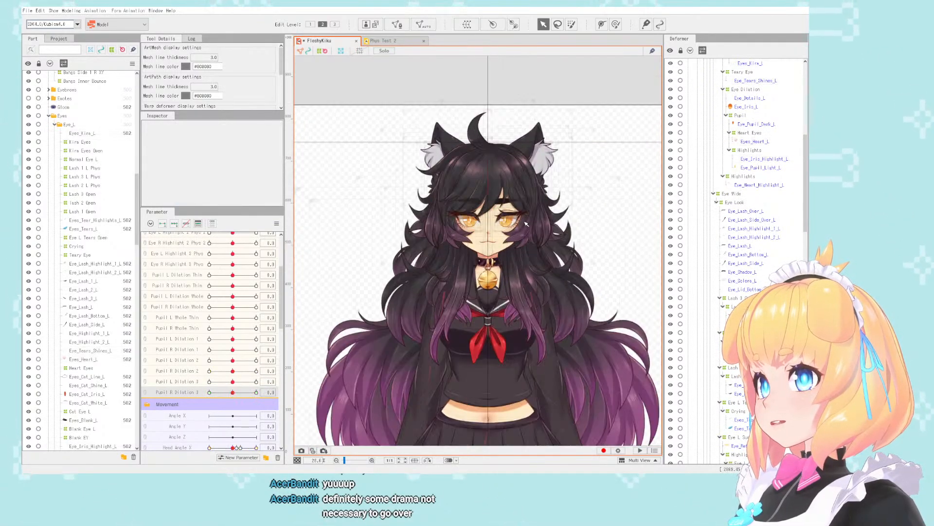
pyautogui.scroll(2, 381, 254)
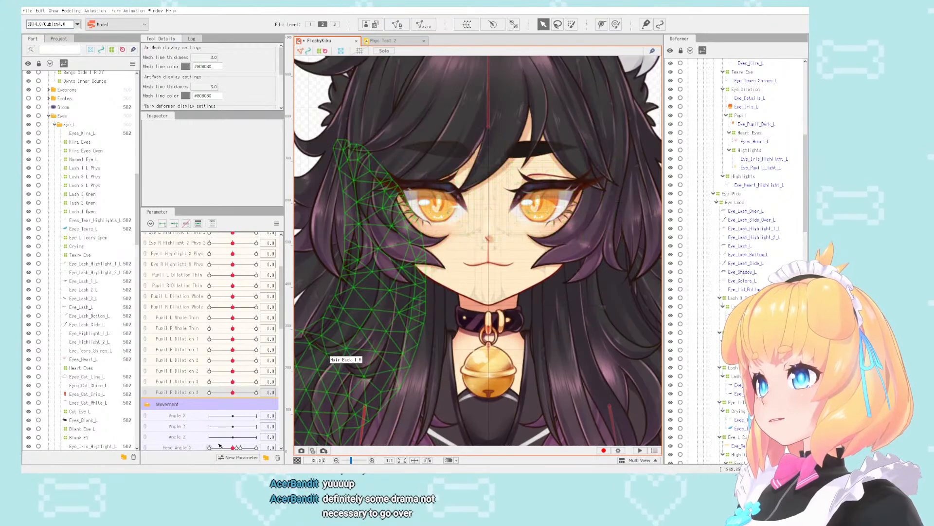
pyautogui.click(145, 382)
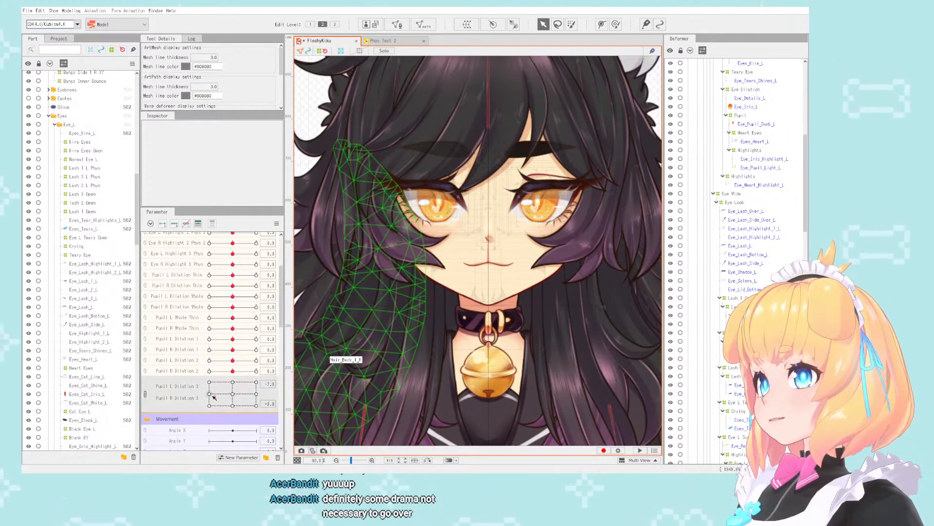
pyautogui.moveTo(232, 394); pyautogui.dragTo(251, 387)
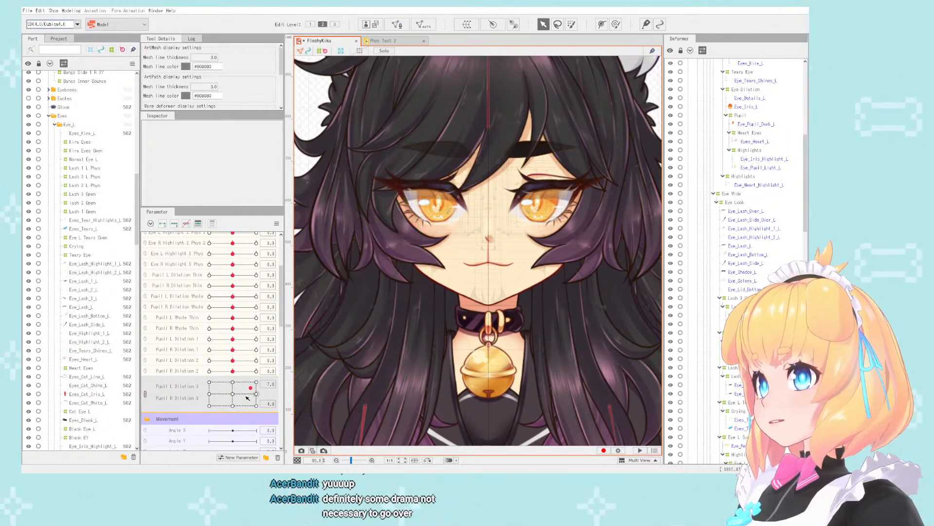
pyautogui.click(145, 395)
# - Examine both rigged eyes and the surrounding hair from close-up to full figure, inspecting the Bangs_Side_2_L mesh
pyautogui.scroll(-6, 514, 200)
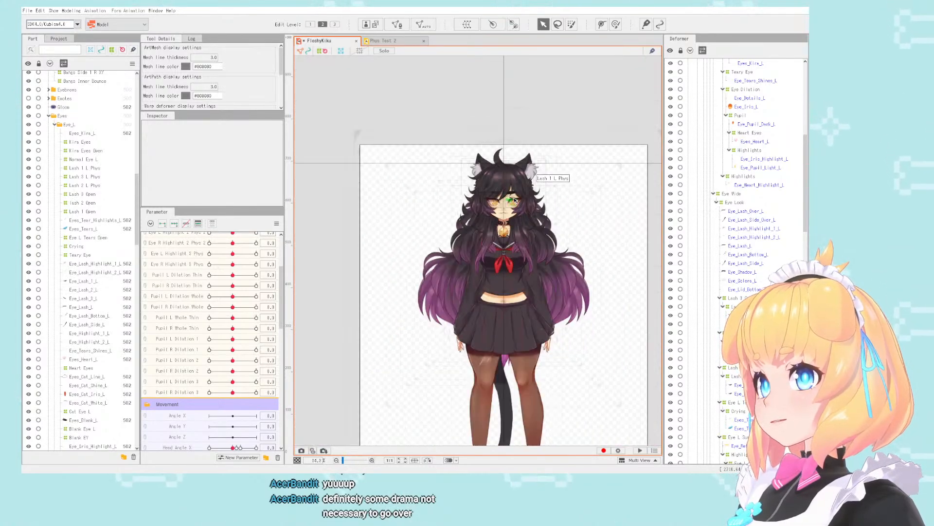
pyautogui.scroll(6, 515, 200)
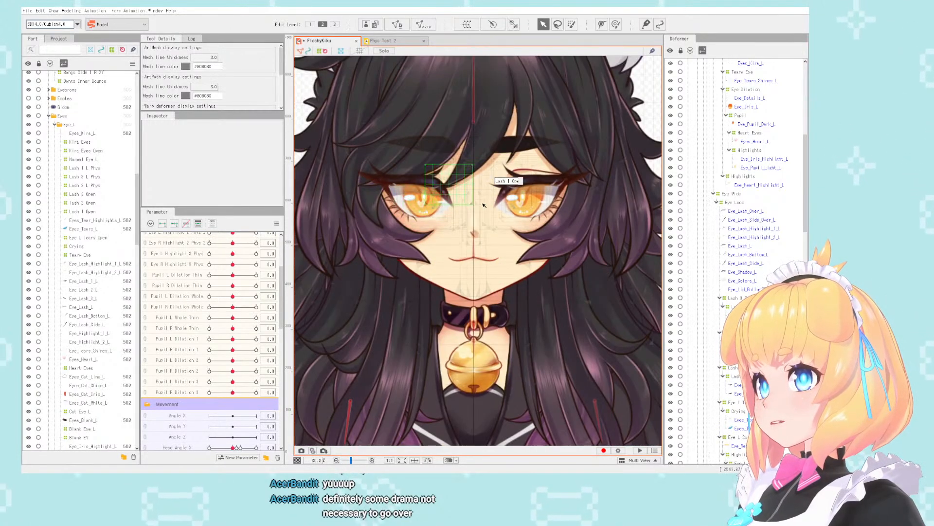
pyautogui.scroll(-4, 483, 204)
pyautogui.scroll(4, 481, 205)
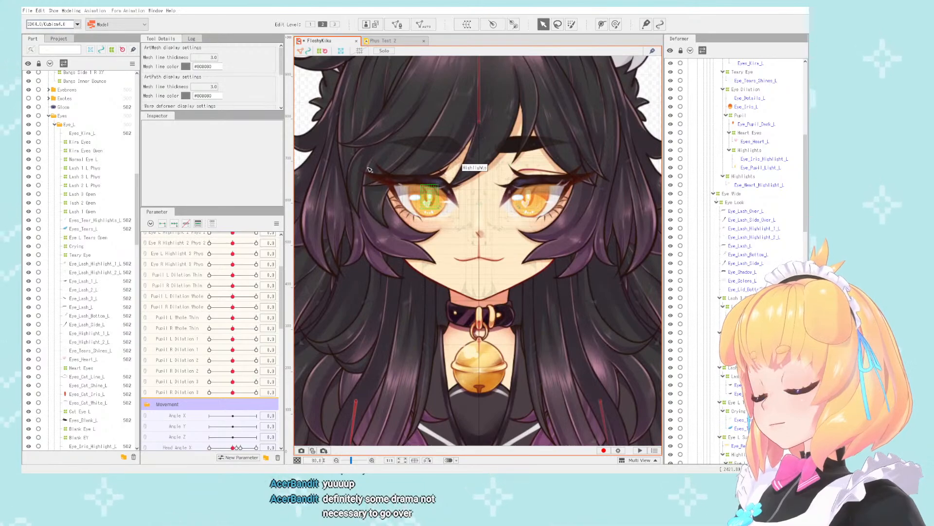
pyautogui.click(72, 11)
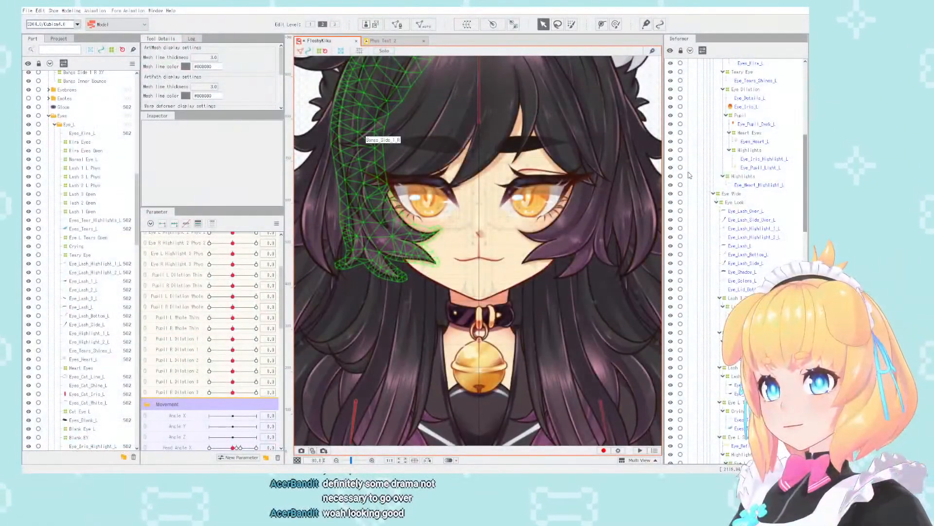
pyautogui.scroll(-3, 614, 179)
pyautogui.scroll(-3, 424, 178)
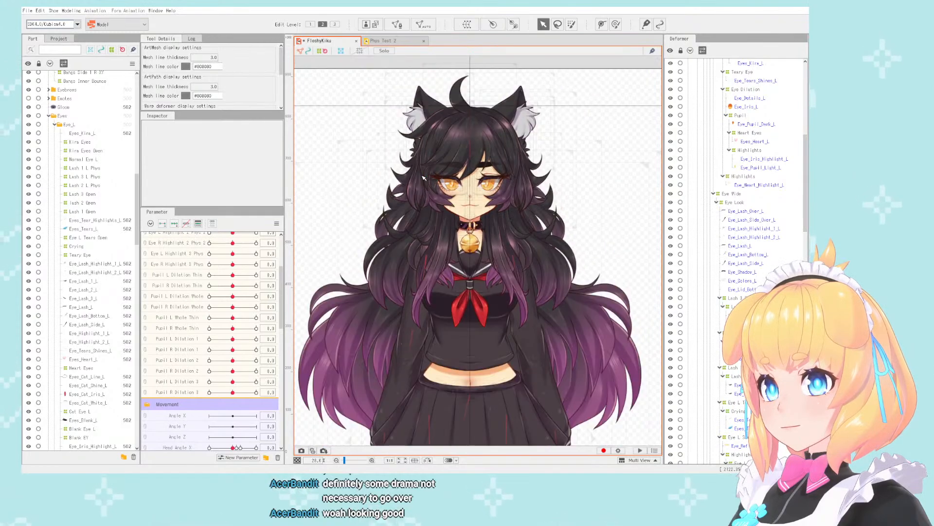
pyautogui.scroll(2, 480, 193)
pyautogui.scroll(-1, 480, 193)
pyautogui.scroll(1, 555, 185)
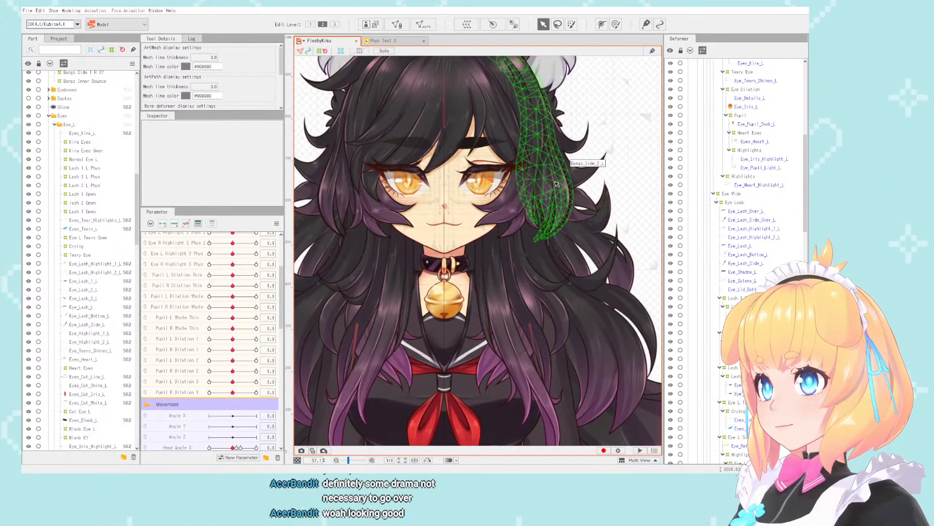
pyautogui.click(556, 183)
pyautogui.scroll(-2, 560, 248)
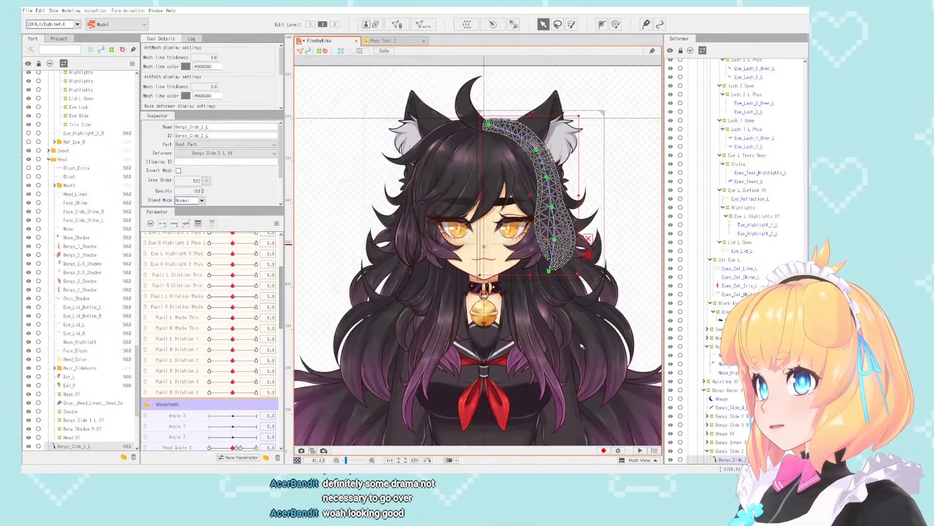
pyautogui.scroll(2, 536, 273)
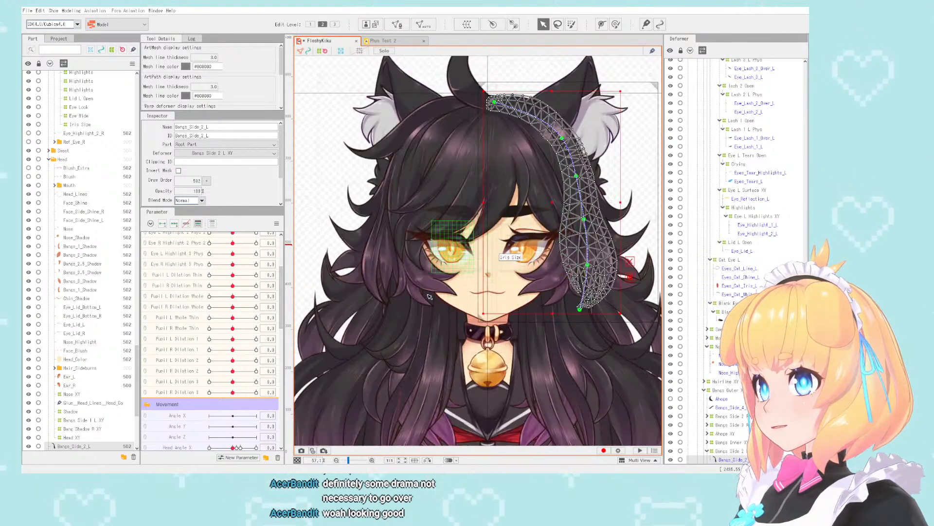
# - Collapse the Eye Phys, Movement and Expression Toggles parameter groups and place Eye Phys directly below Ahoge Phys
pyautogui.scroll(2, 231, 357)
pyautogui.scroll(2, 231, 357)
pyautogui.click(174, 238)
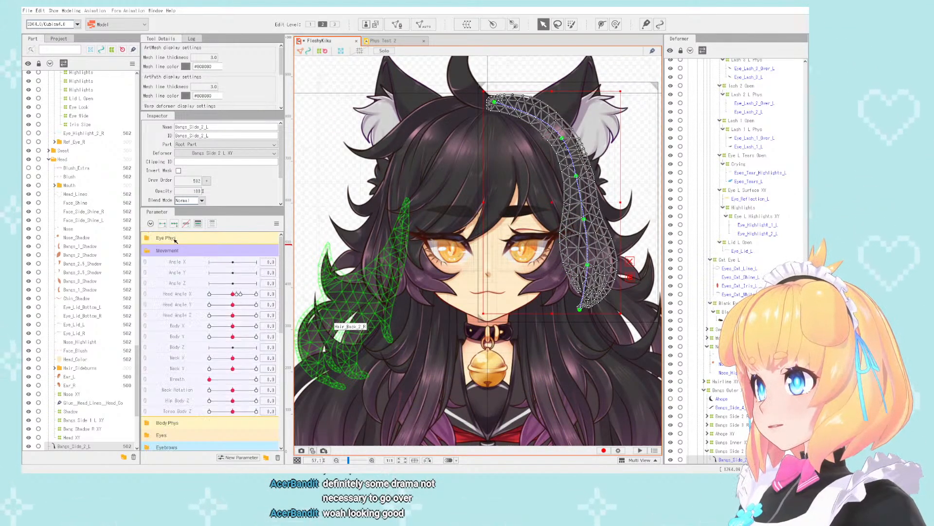
pyautogui.click(149, 251)
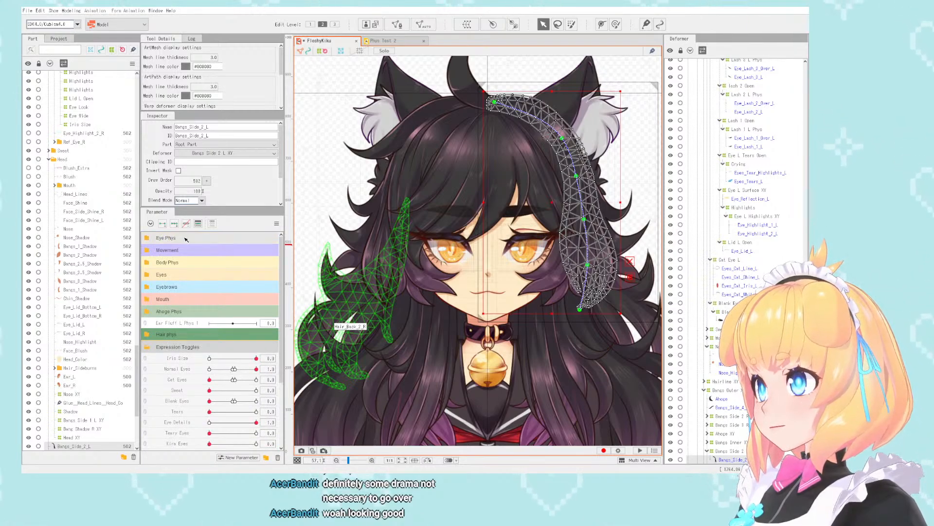
pyautogui.moveTo(185, 239); pyautogui.dragTo(177, 314)
pyautogui.click(146, 347)
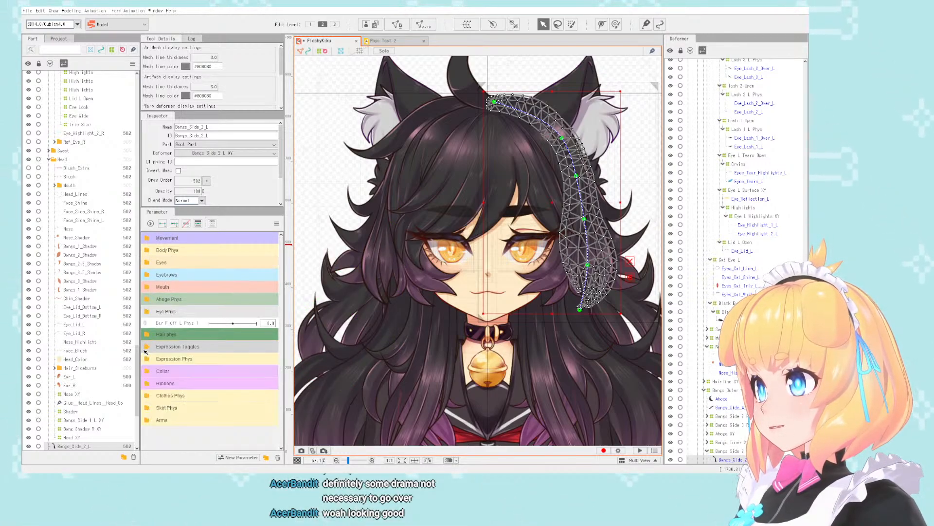
# - Expand the Movement parameters and nudge the Bangs Side 2 L XY deformer slightly at Head Angle X 30 and -30
pyautogui.click(161, 241)
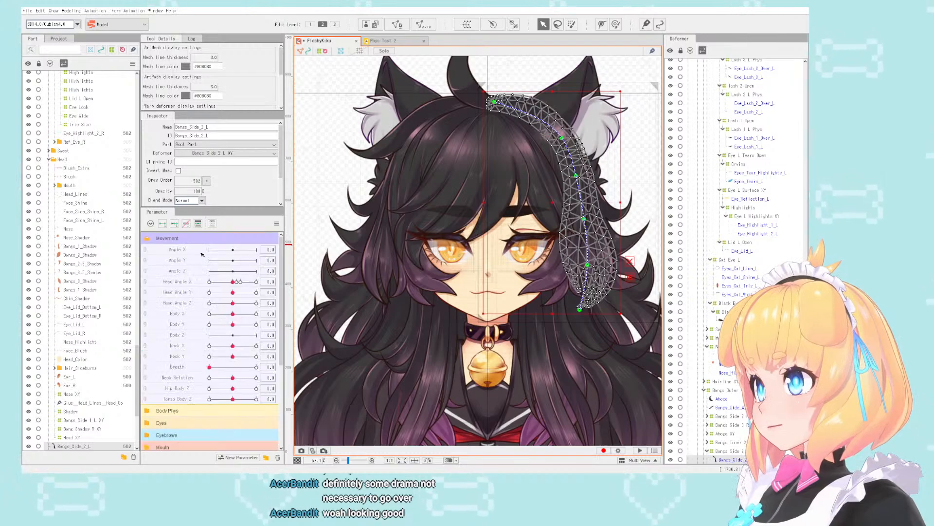
pyautogui.scroll(-8, 724, 315)
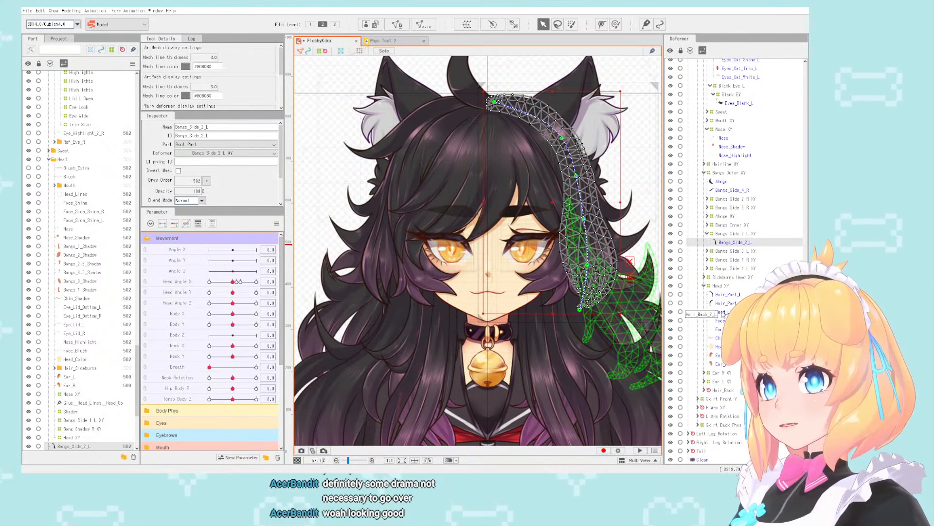
pyautogui.click(752, 235)
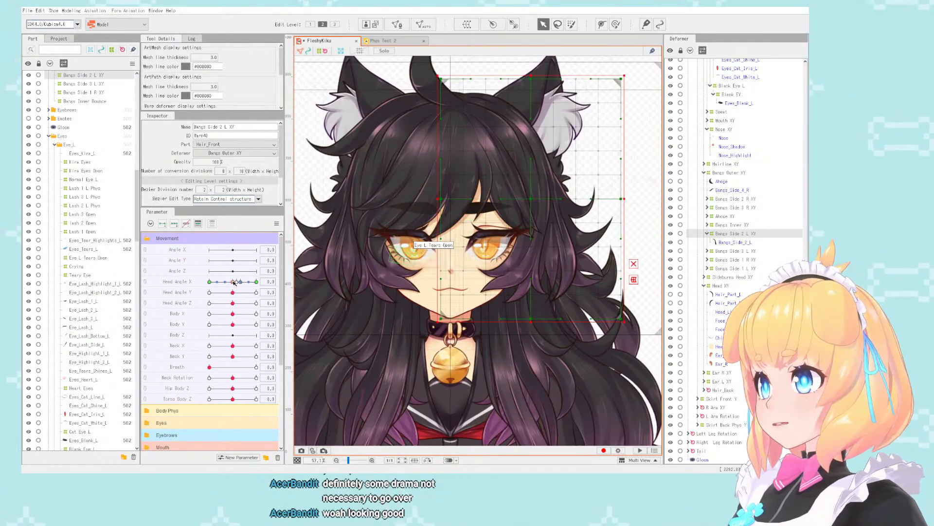
pyautogui.moveTo(234, 282); pyautogui.dragTo(257, 282)
pyautogui.moveTo(525, 200); pyautogui.dragTo(520, 199)
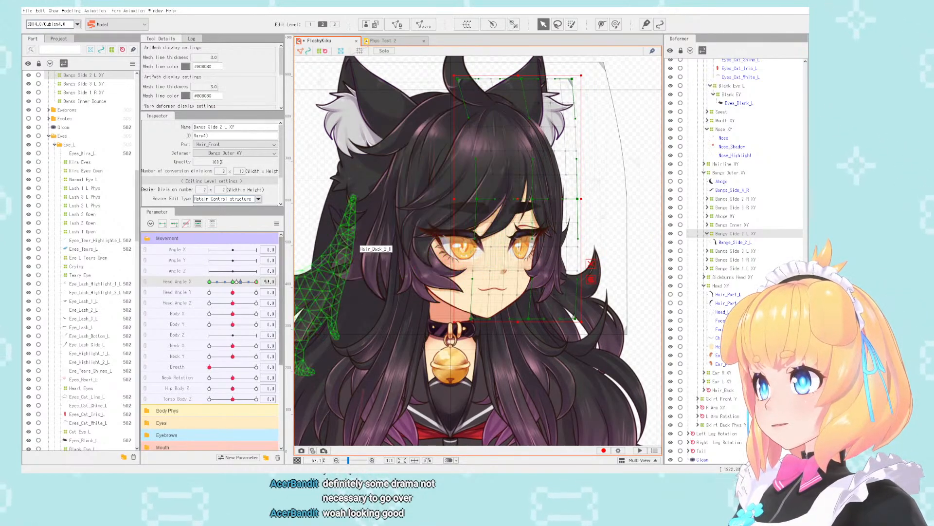
pyautogui.moveTo(260, 282); pyautogui.dragTo(185, 284)
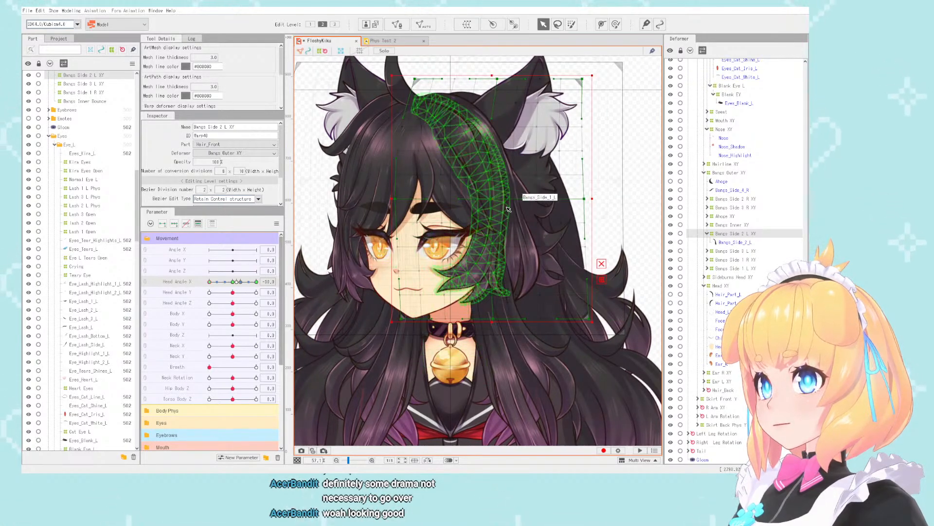
pyautogui.moveTo(492, 199)
pyautogui.mouseDown()
pyautogui.moveTo(522, 204)
pyautogui.moveTo(499, 202)
pyautogui.mouseUp()
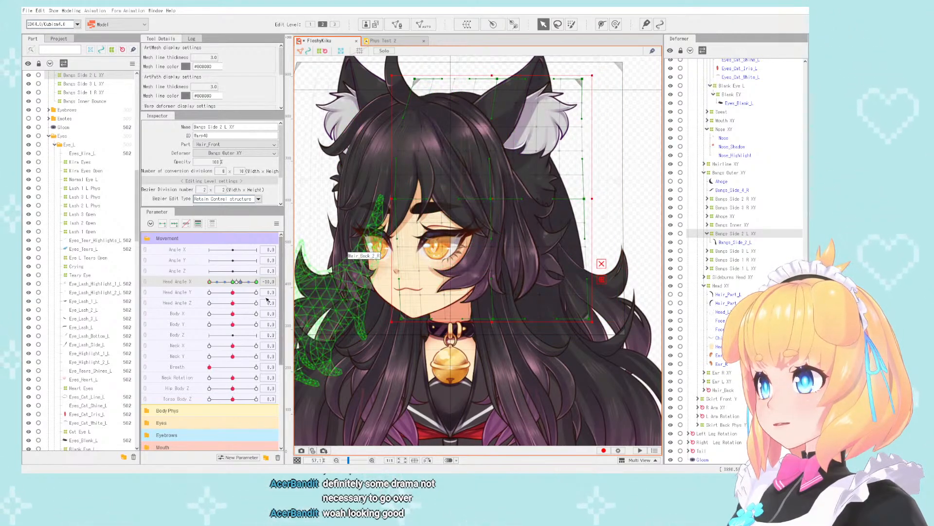
# - Refine the Bangs Side 2 L XY deformer at Head Angle X 30 by shifting it slightly outward from the face
pyautogui.moveTo(233, 283); pyautogui.dragTo(273, 289)
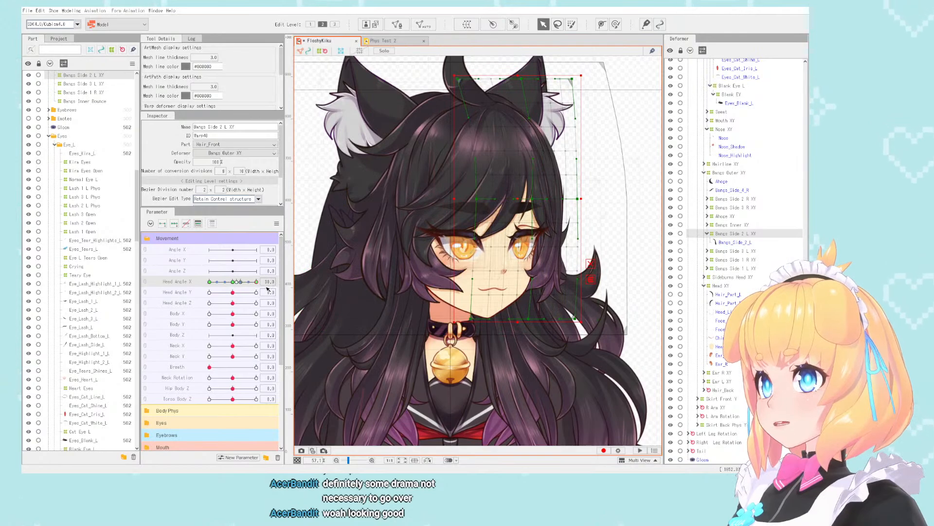
pyautogui.scroll(2, 598, 153)
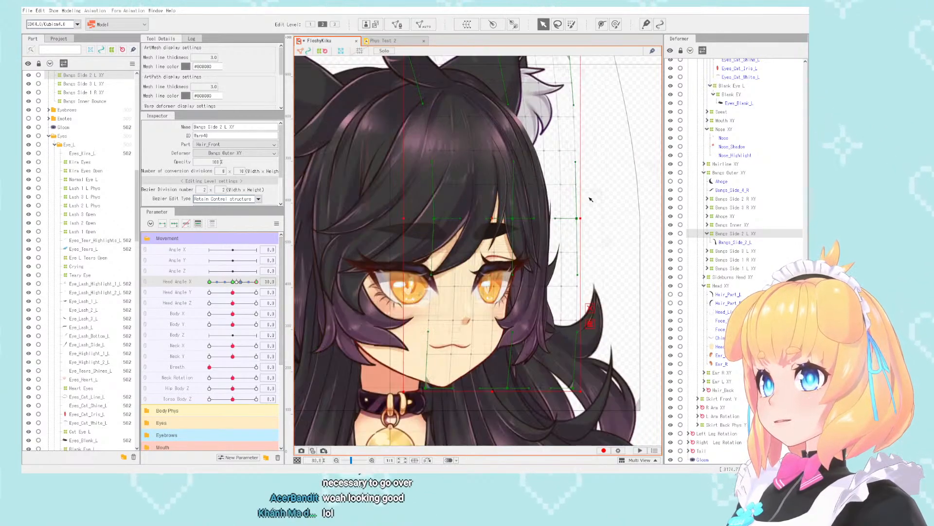
pyautogui.scroll(-2, 511, 217)
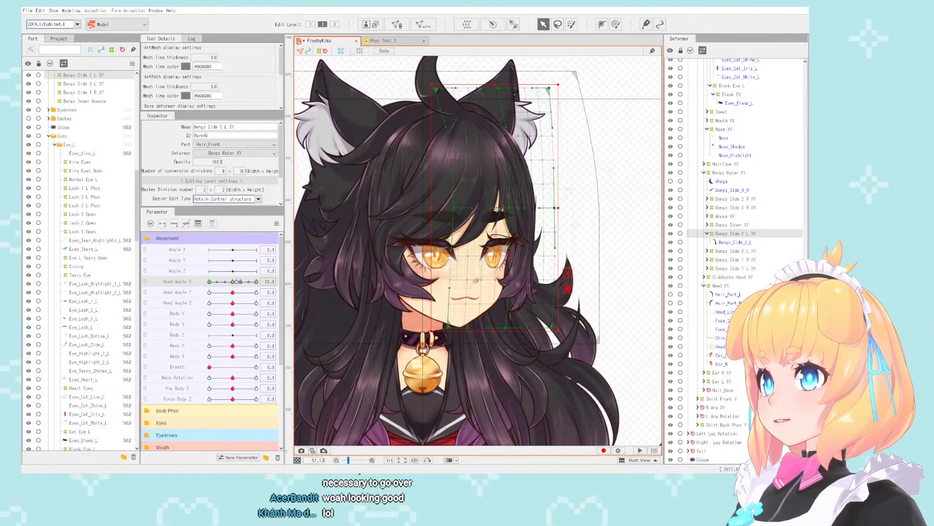
pyautogui.moveTo(501, 210); pyautogui.dragTo(505, 209)
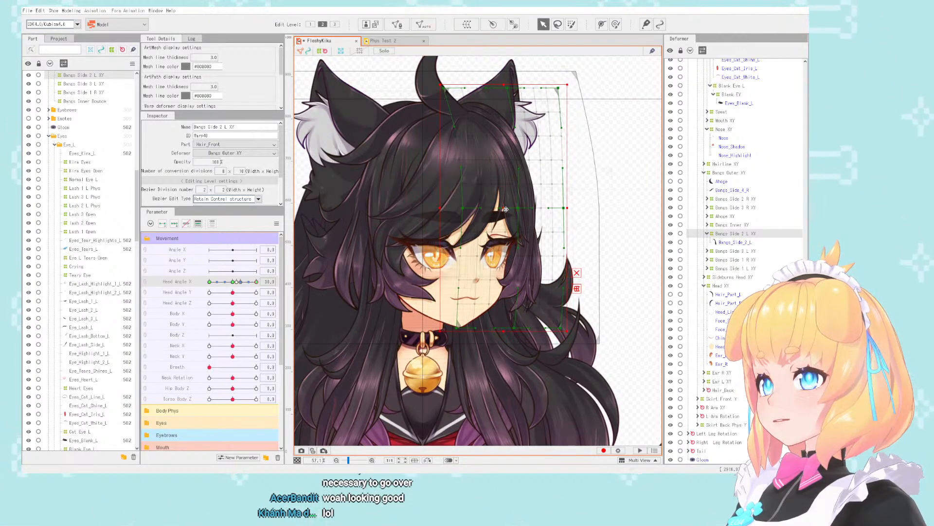
pyautogui.moveTo(256, 282); pyautogui.dragTo(274, 292)
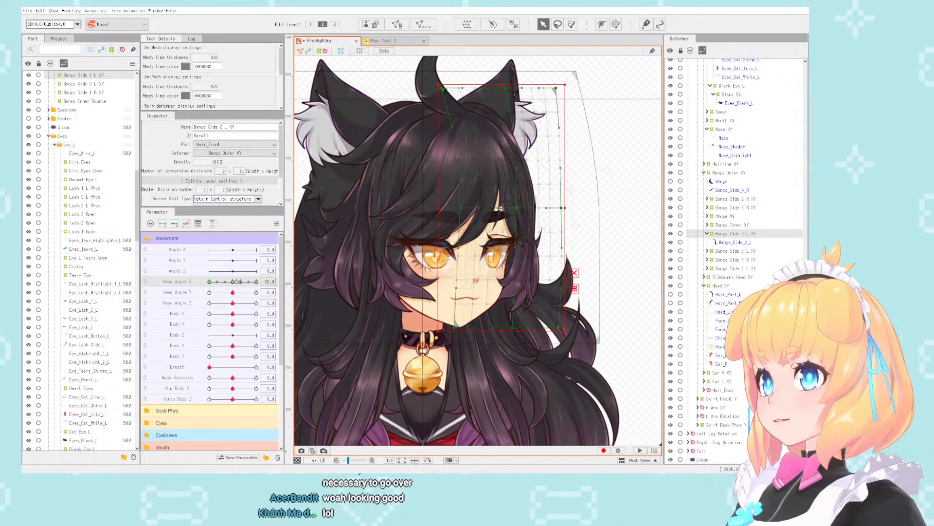
pyautogui.scroll(2, 522, 220)
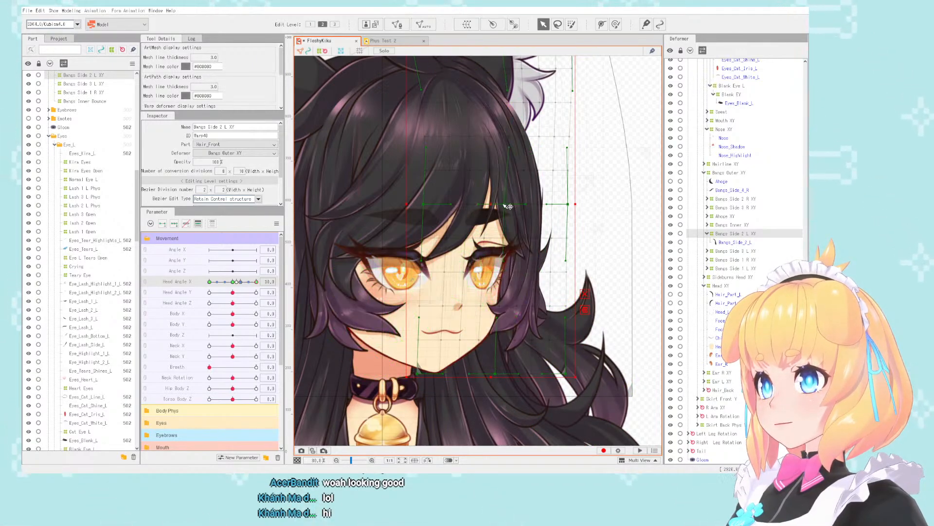
pyautogui.scroll(-3, 514, 222)
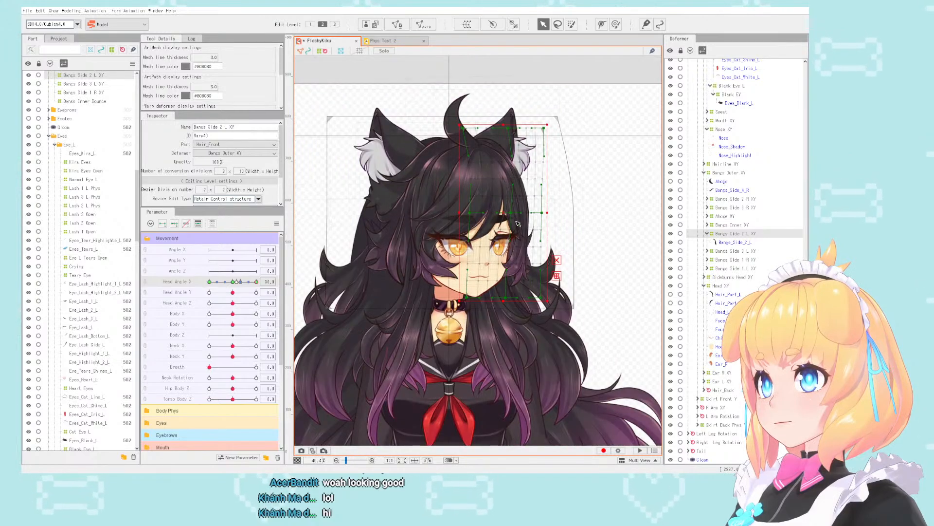
pyautogui.scroll(2, 370, 272)
# - Examine the left side bangs at Head Angle X -30 and 0, inspecting the Bangs_Side_3_L and Bangs_Side_2_L meshes
pyautogui.moveTo(258, 283); pyautogui.dragTo(208, 291)
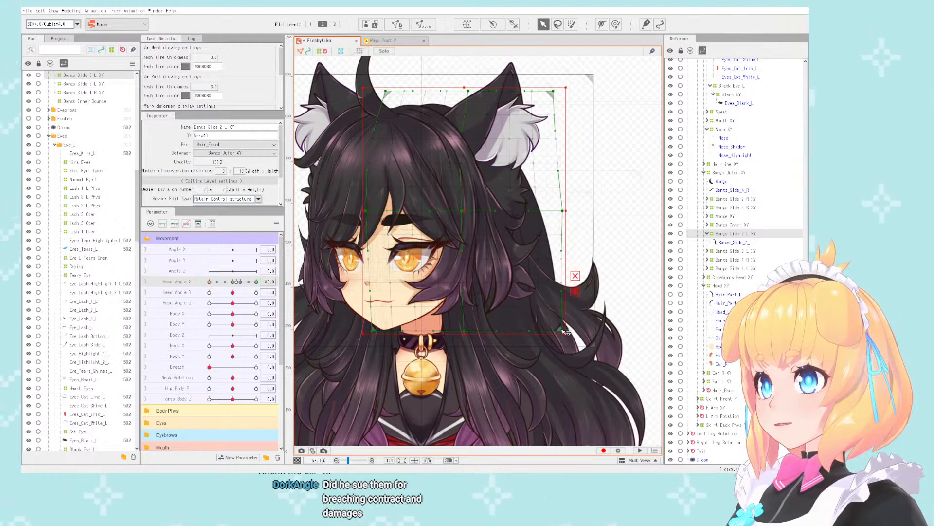
pyautogui.scroll(4, 566, 332)
pyautogui.scroll(-6, 489, 291)
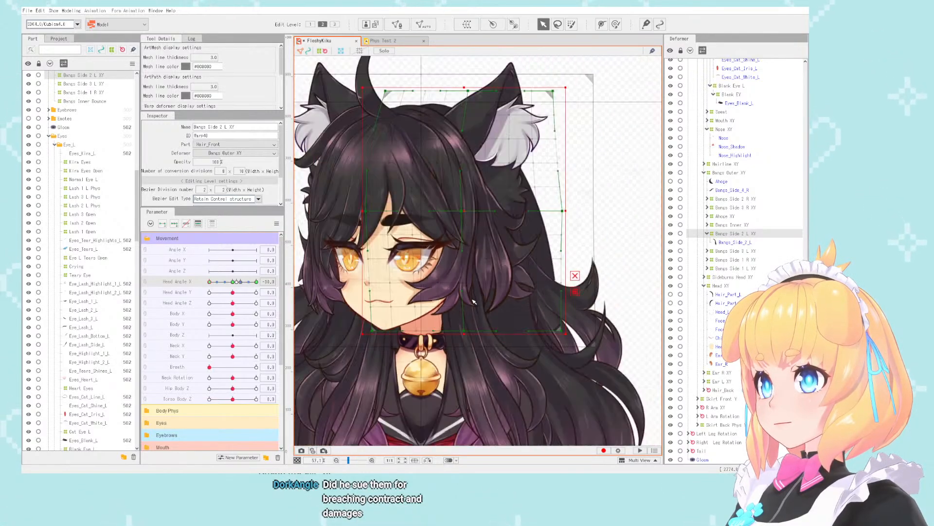
pyautogui.scroll(2, 507, 277)
pyautogui.click(503, 274)
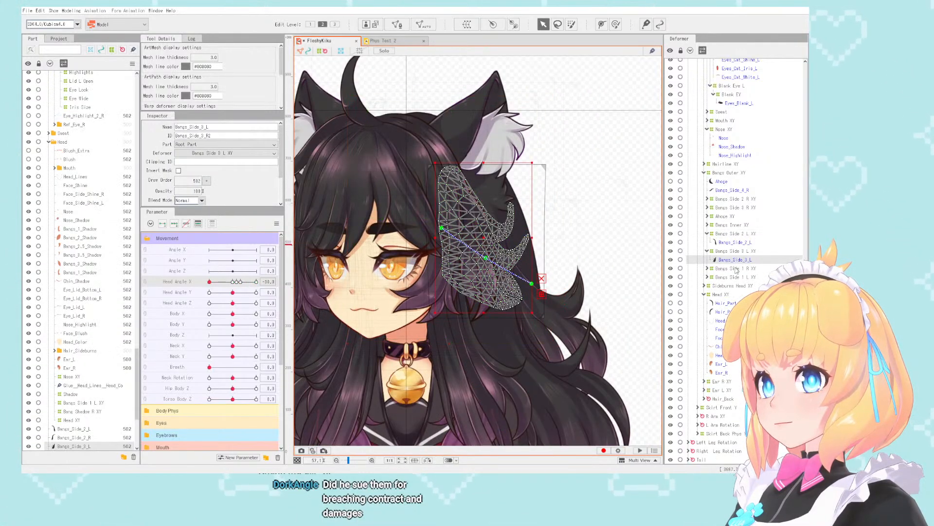
pyautogui.moveTo(210, 282); pyautogui.dragTo(232, 279)
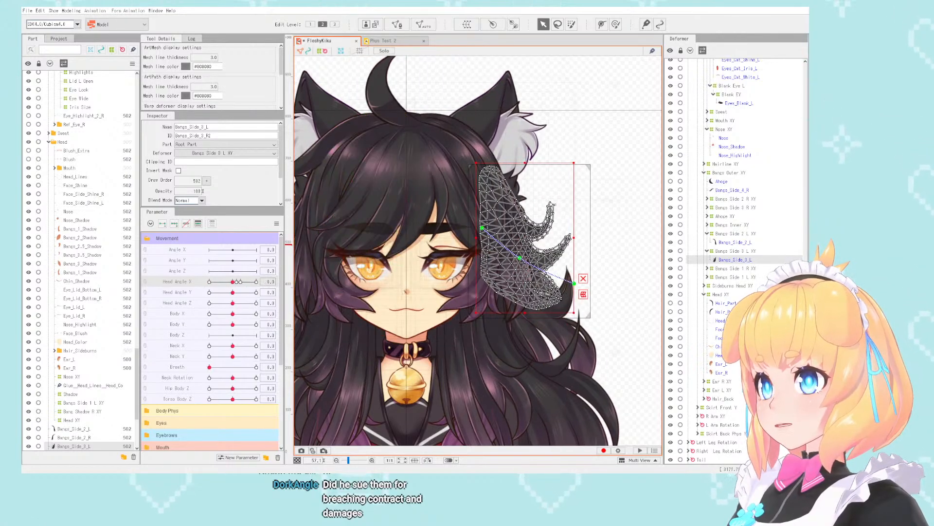
pyautogui.scroll(-2, 565, 222)
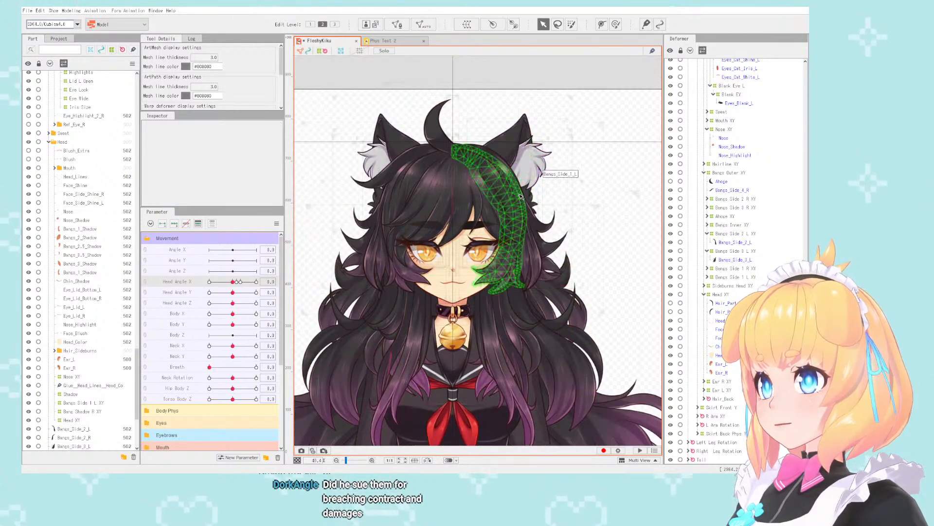
pyautogui.click(525, 230)
pyautogui.click(533, 226)
pyautogui.scroll(2, 564, 204)
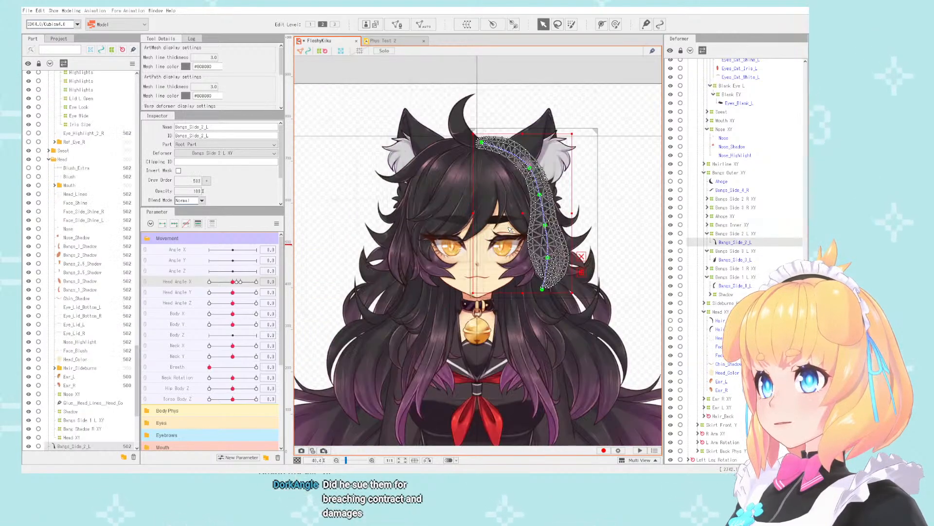
# - Check the Bangs Side 2 L XY and Bangs Side 1 L XY deformers, then try moving Bangs Side 1 R XY outward and undo it
pyautogui.click(731, 251)
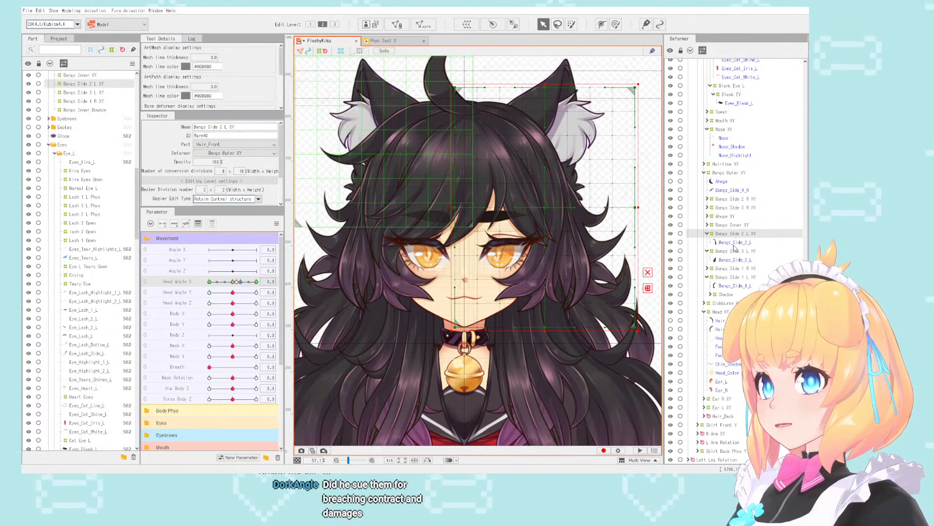
pyautogui.click(734, 268)
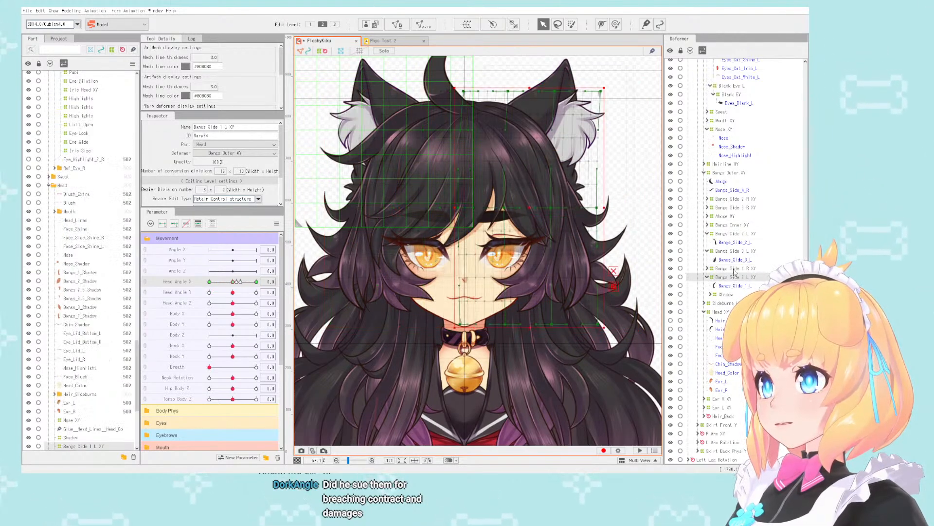
pyautogui.scroll(-3, 540, 231)
pyautogui.scroll(3, 441, 222)
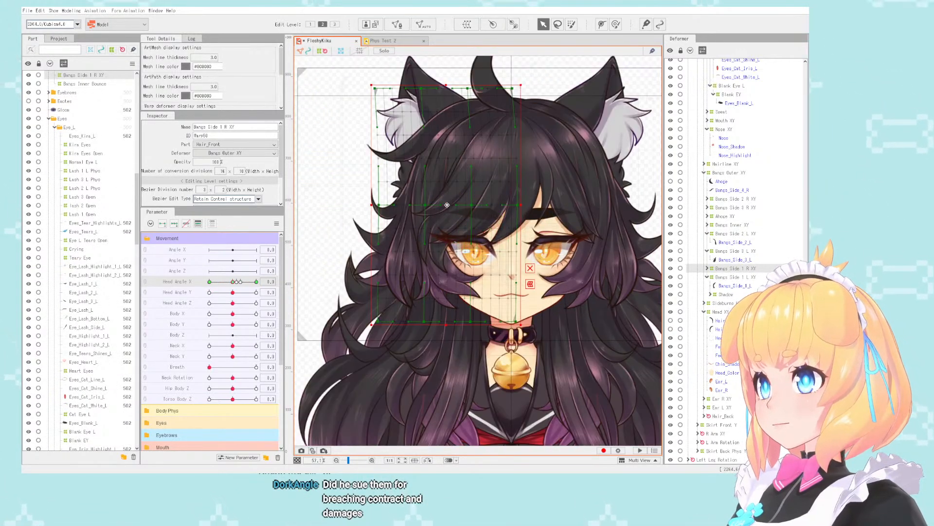
pyautogui.moveTo(445, 216); pyautogui.dragTo(368, 216)
pyautogui.hotkey('ctrl', 'z')
# - Select the Bangs Side 2 R XY deformer through its Bangs_Side_2_R mesh and set Head Angle X to 30
pyautogui.click(388, 260)
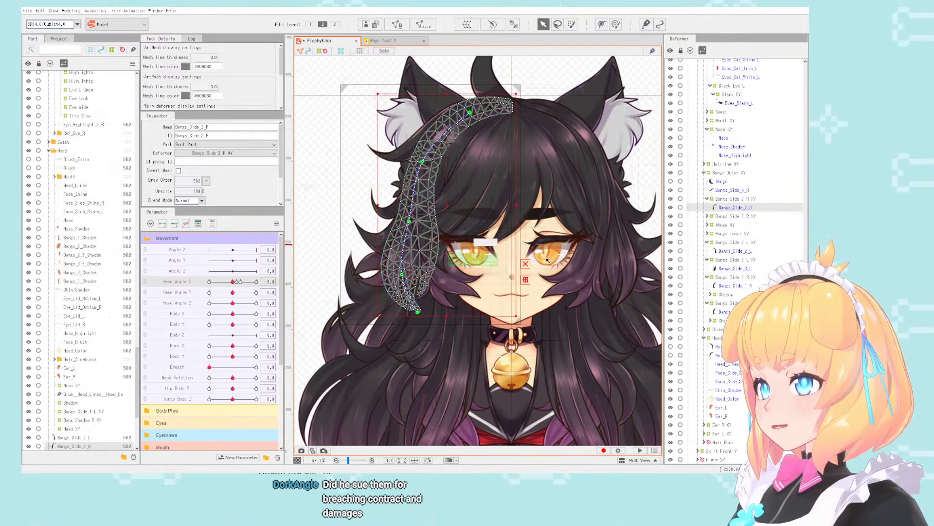
pyautogui.click(734, 199)
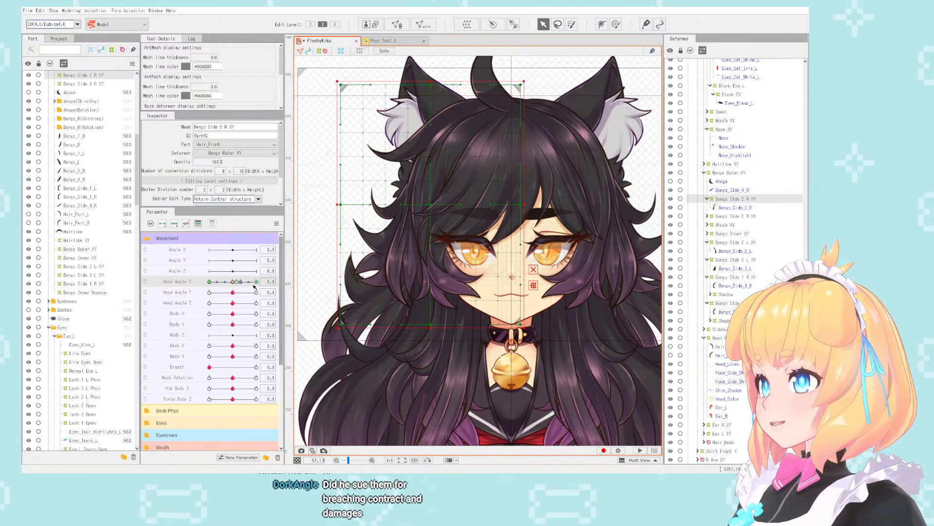
pyautogui.moveTo(232, 282); pyautogui.dragTo(257, 286)
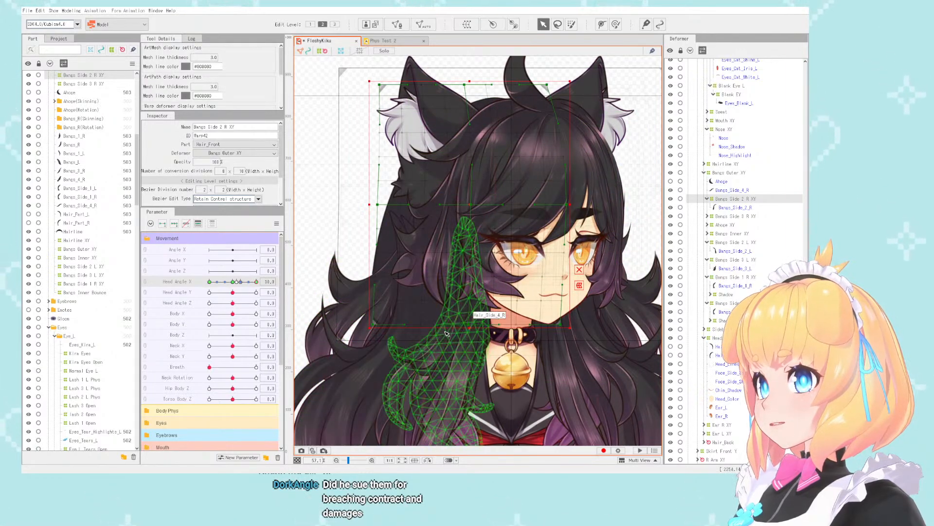
# - Collapse the Hair_Sideburns part and move the Bangs_Side_2_L and Bangs_Side_2_R meshes into the Head part directly above it
pyautogui.click(460, 341)
pyautogui.scroll(-2, 116, 304)
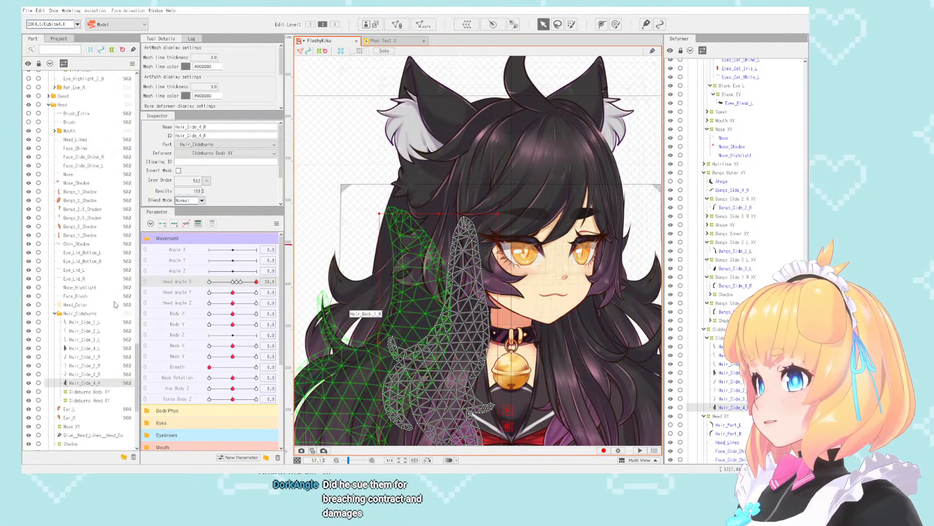
pyautogui.click(54, 313)
pyautogui.scroll(-2, 97, 317)
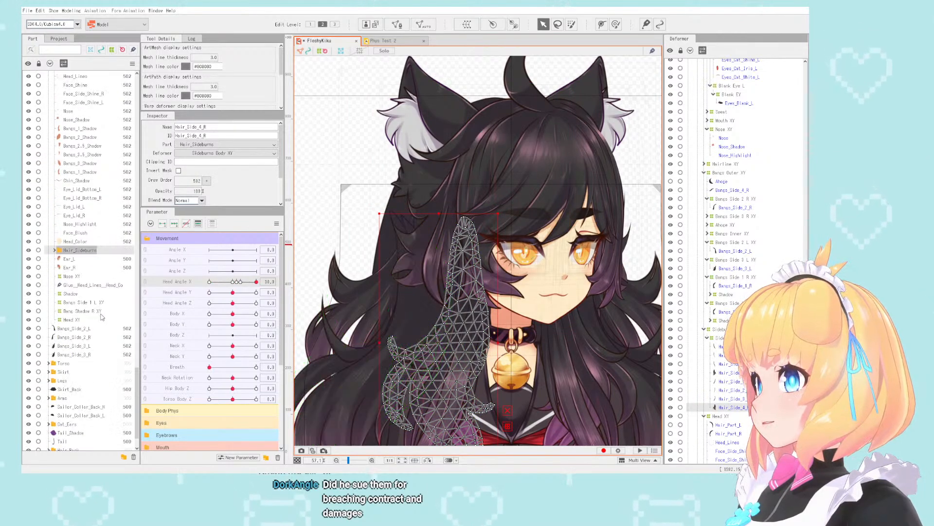
pyautogui.click(86, 329)
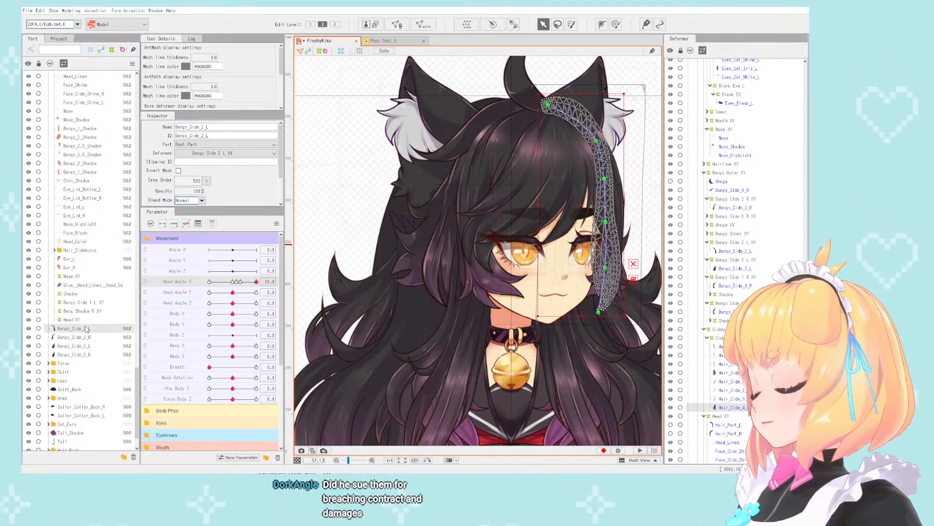
pyautogui.keyDown('ctrl'); pyautogui.click(83, 337); pyautogui.keyUp('ctrl')
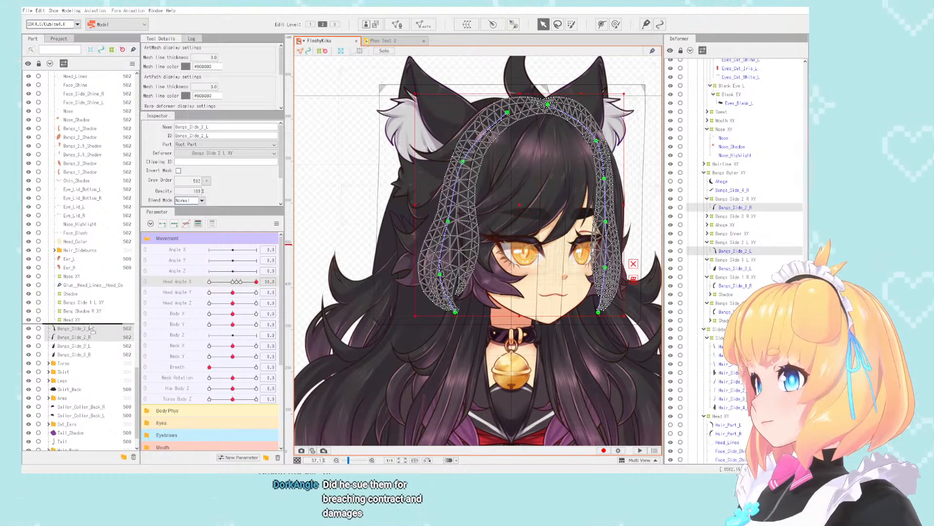
pyautogui.moveTo(95, 251); pyautogui.dragTo(95, 251)
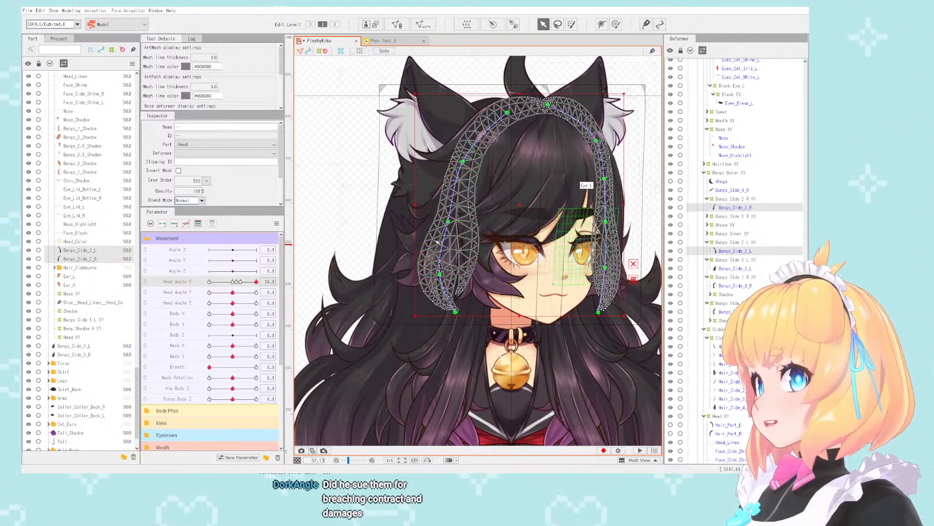
# - Select the Bangs Side 2 R XY deformer and examine the right side bangs at Head Angle X 30
pyautogui.scroll(2, 443, 237)
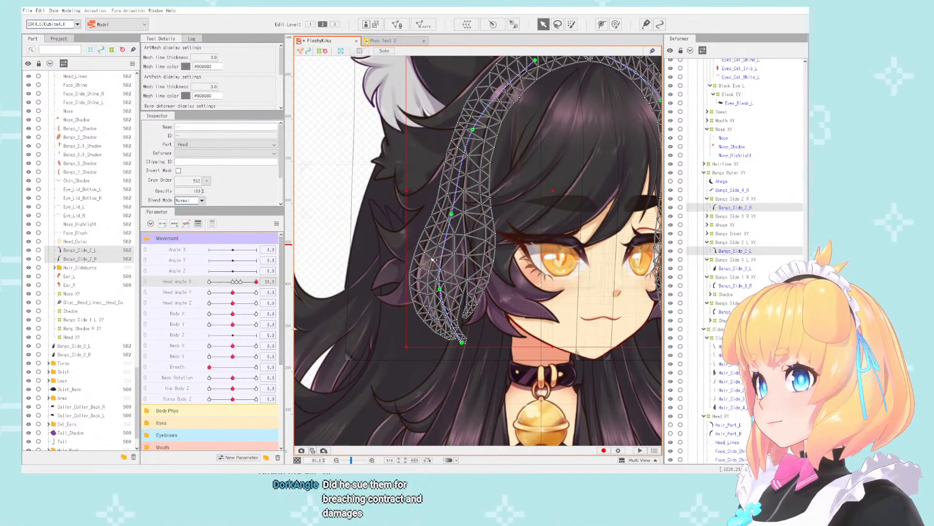
pyautogui.click(734, 208)
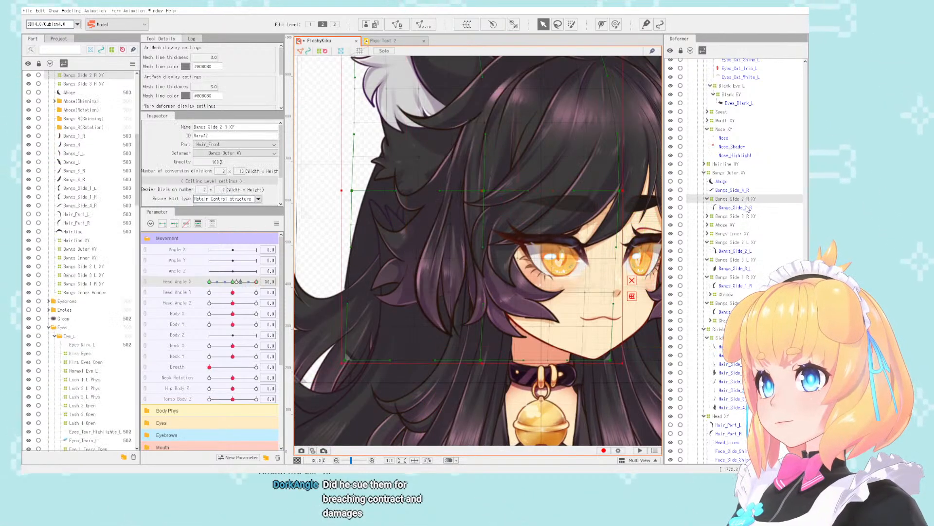
pyautogui.click(732, 199)
pyautogui.scroll(-2, 429, 224)
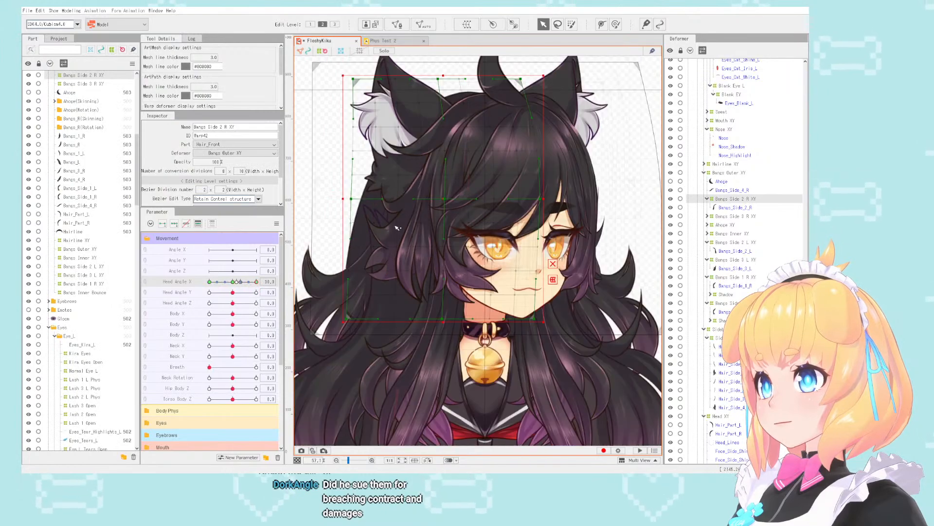
pyautogui.scroll(2, 428, 224)
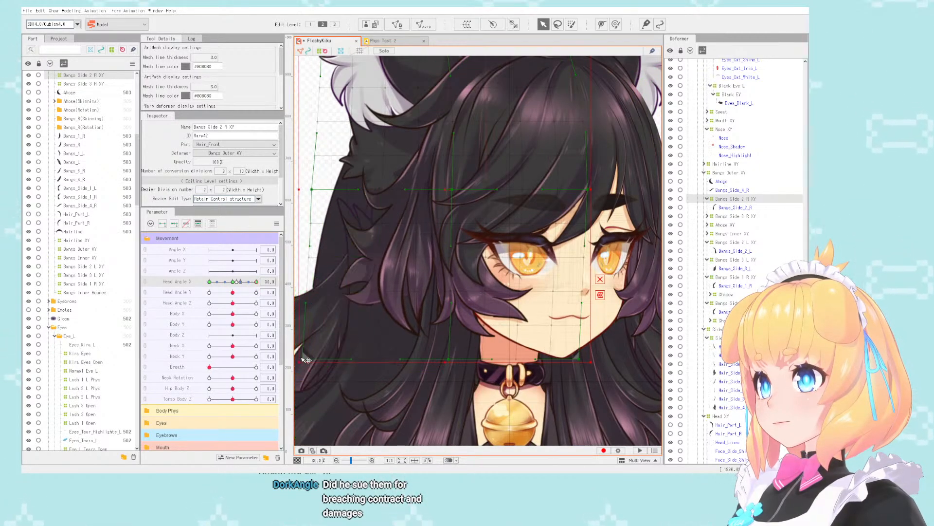
pyautogui.scroll(-2, 398, 303)
# - Set Head Angle X to -30 and shift the Bangs Side 2 R XY deformer's middle and outer lower grid points toward the face
pyautogui.moveTo(257, 281); pyautogui.dragTo(209, 281)
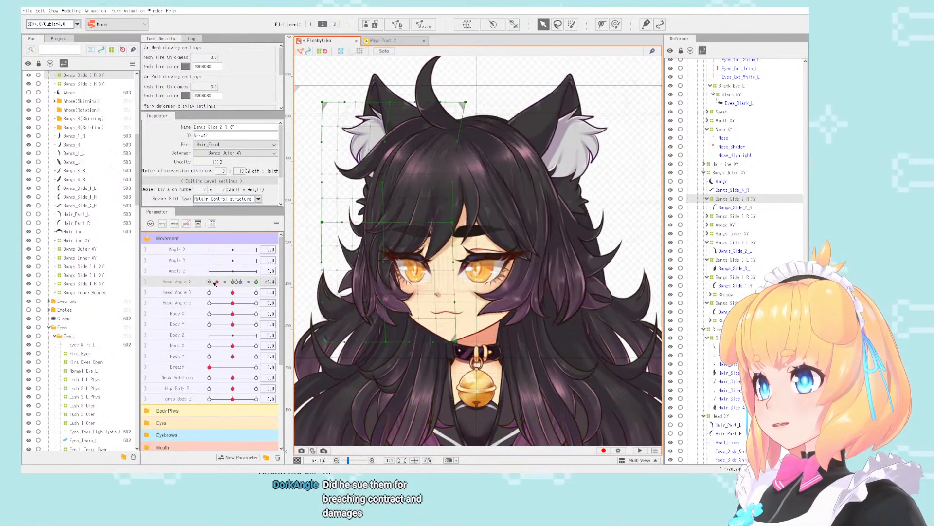
pyautogui.scroll(2, 361, 241)
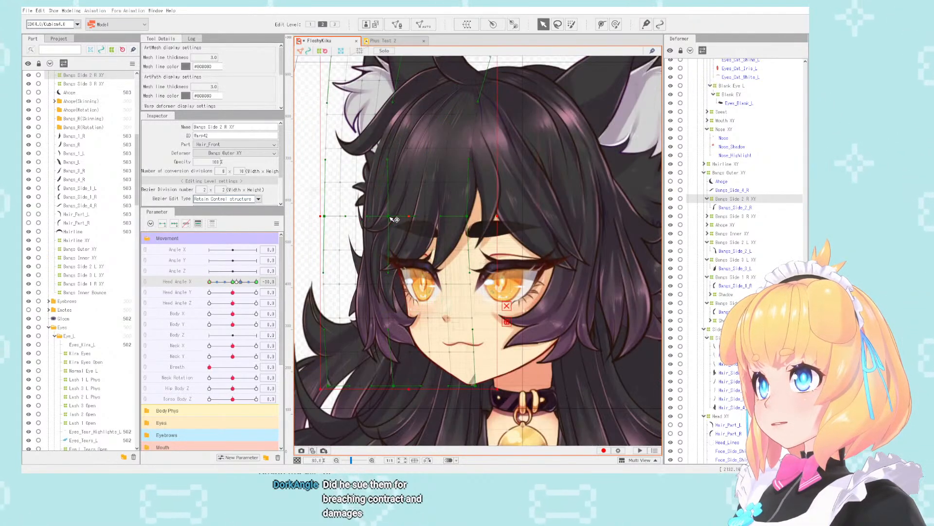
pyautogui.moveTo(325, 216); pyautogui.dragTo(341, 216)
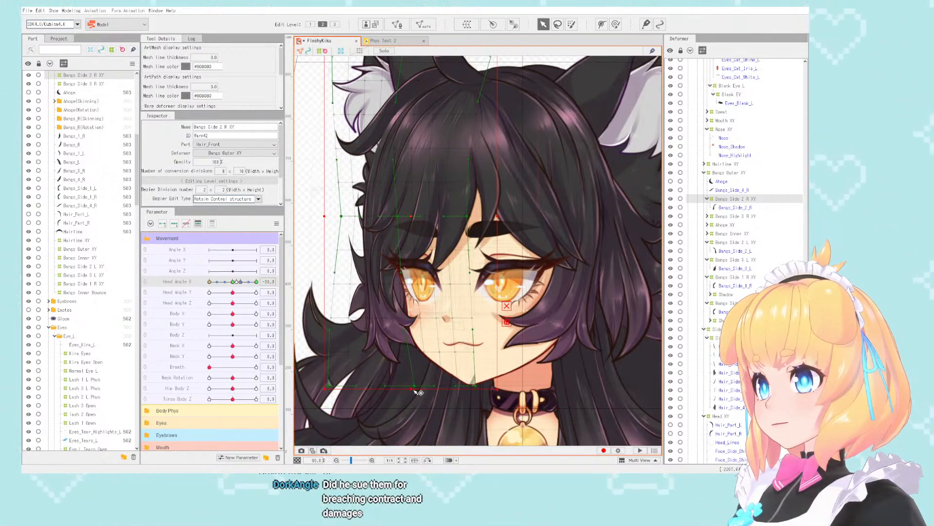
pyautogui.moveTo(329, 387); pyautogui.dragTo(349, 387)
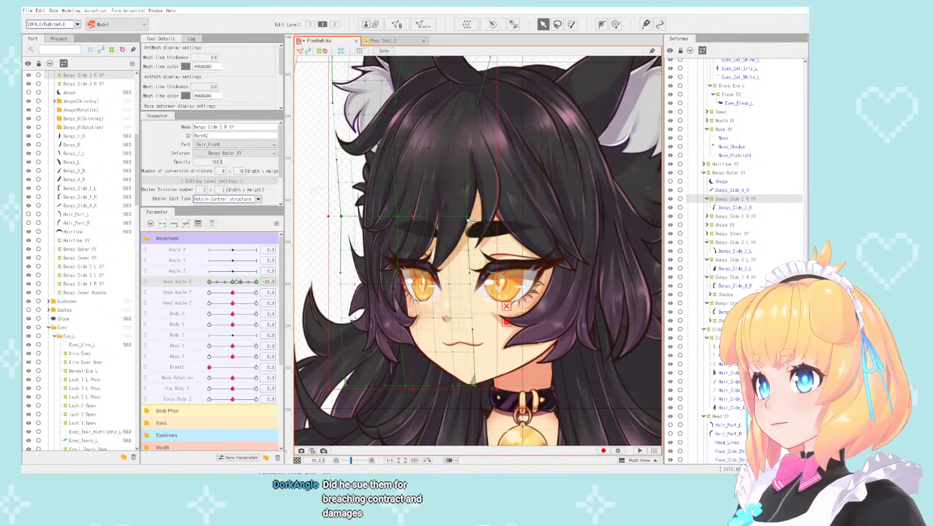
pyautogui.moveTo(477, 219); pyautogui.dragTo(480, 218)
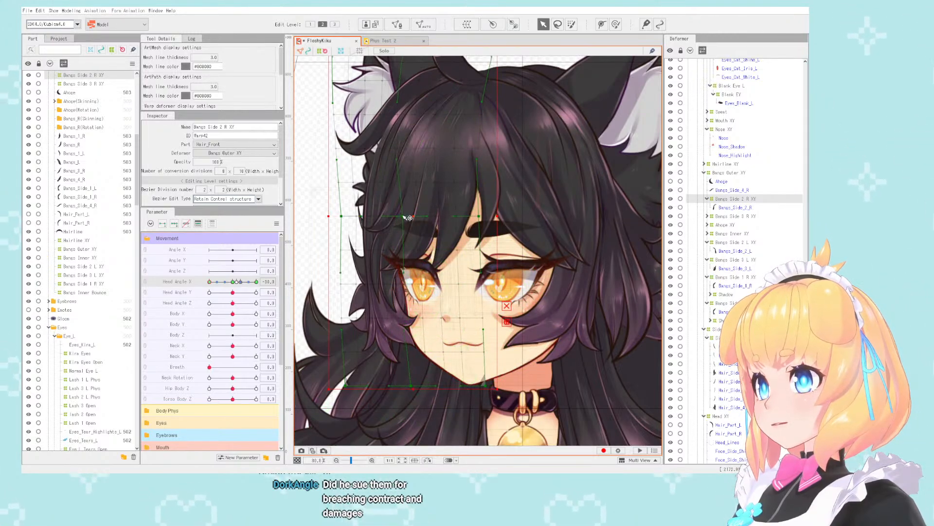
pyautogui.moveTo(210, 282); pyautogui.dragTo(153, 279)
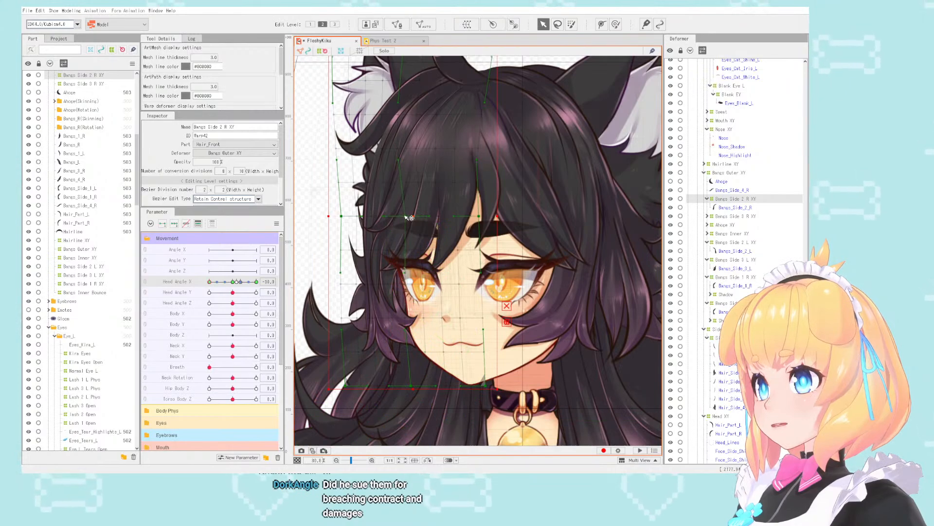
# - Open the Physics/Scene Blending Settings for the model
pyautogui.scroll(-5, 409, 218)
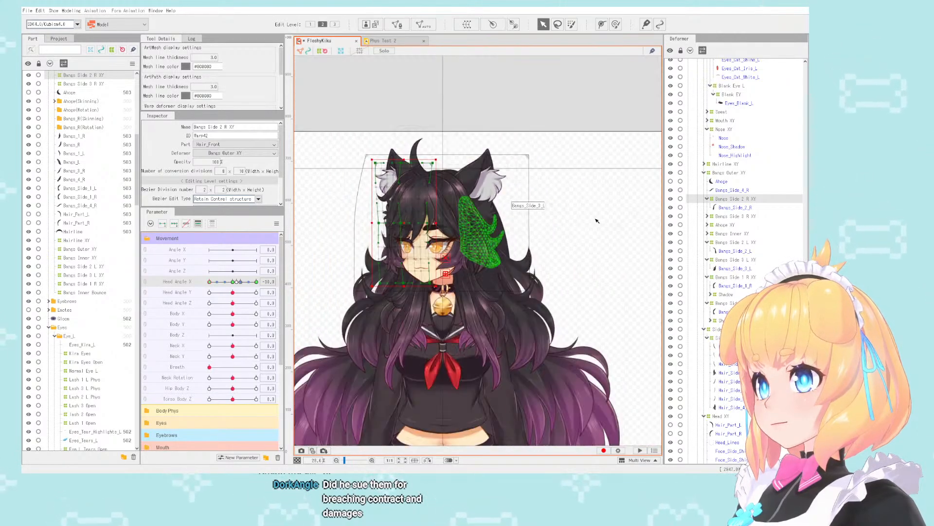
pyautogui.click(68, 10)
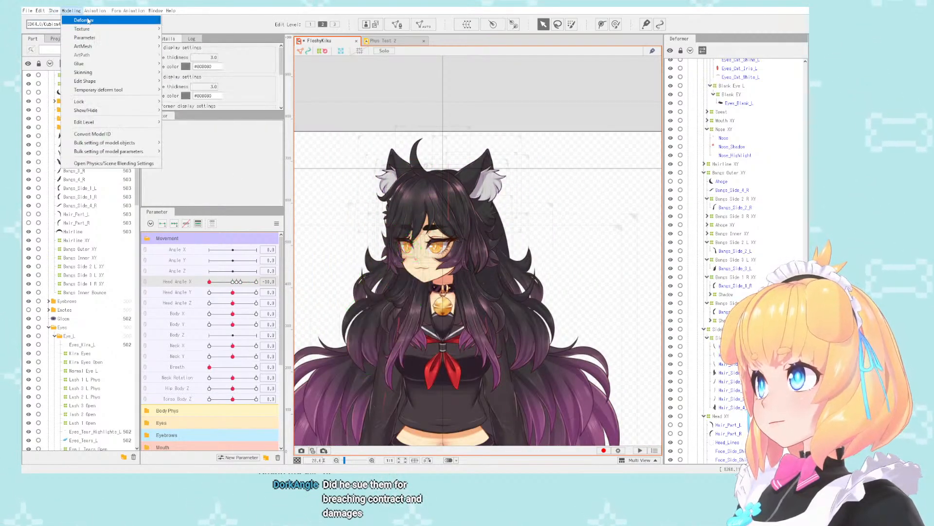
pyautogui.click(70, 10)
pyautogui.click(70, 9)
pyautogui.click(117, 163)
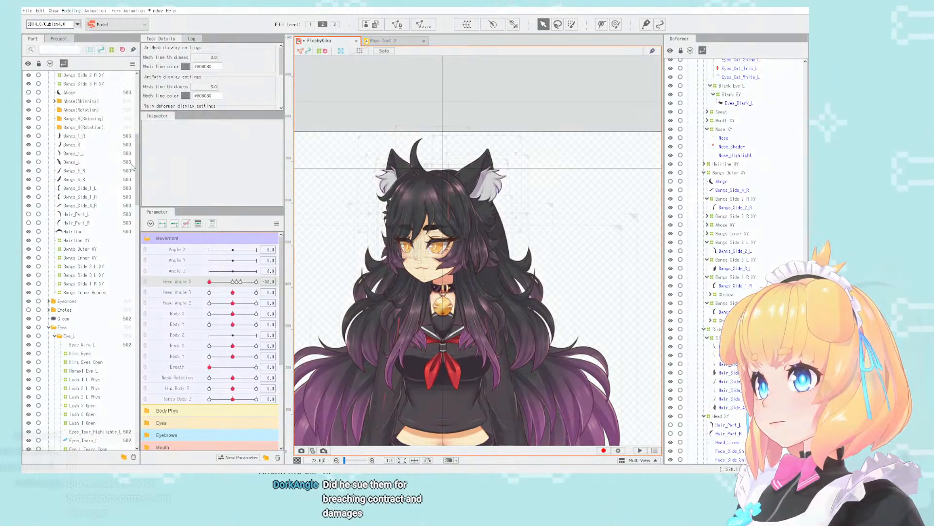
# - Preview the model's physics by swinging the head in several directions, examining the bangs up close and the whole figure
pyautogui.scroll(3, 660, 68)
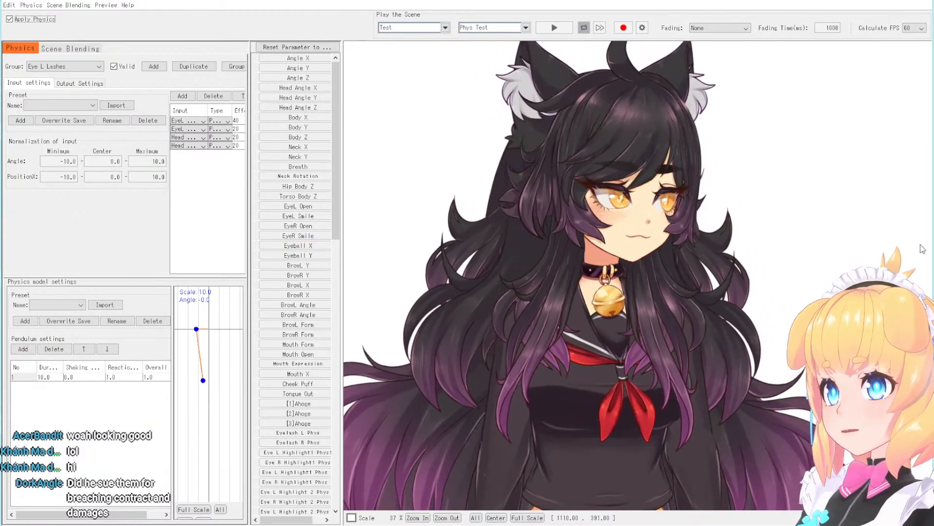
pyautogui.scroll(3, 634, 188)
pyautogui.scroll(3, 633, 185)
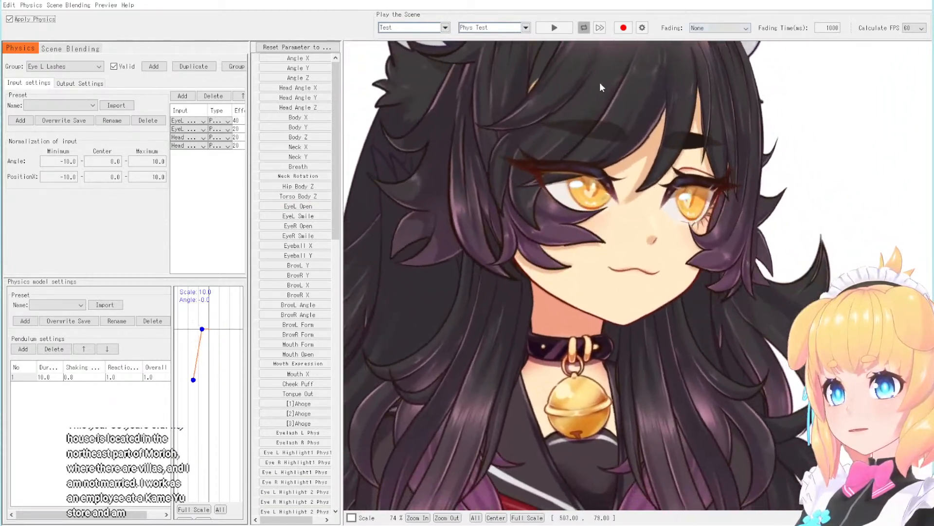
pyautogui.moveTo(600, 88); pyautogui.dragTo(361, 488)
pyautogui.moveTo(899, 222); pyautogui.dragTo(179, 495)
pyautogui.moveTo(608, 516); pyautogui.dragTo(628, 144)
pyautogui.scroll(-6, 628, 145)
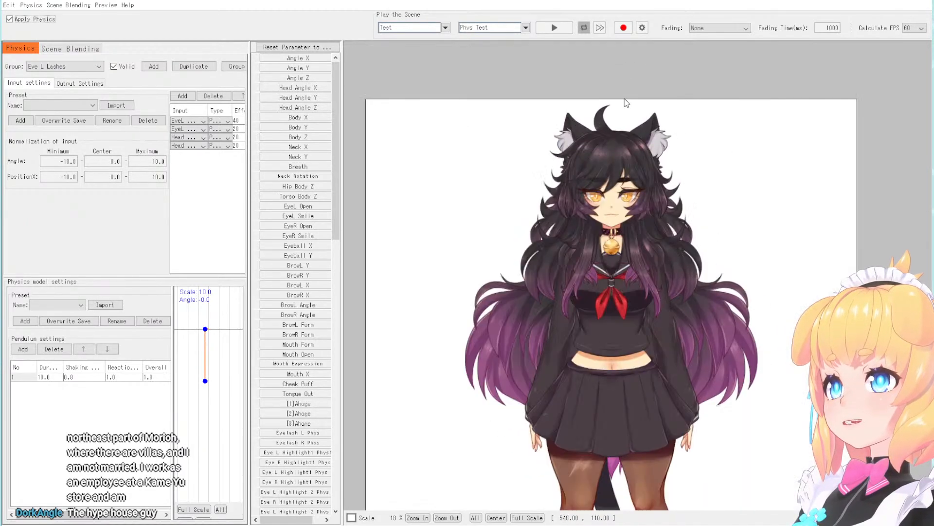
pyautogui.scroll(3, 607, 231)
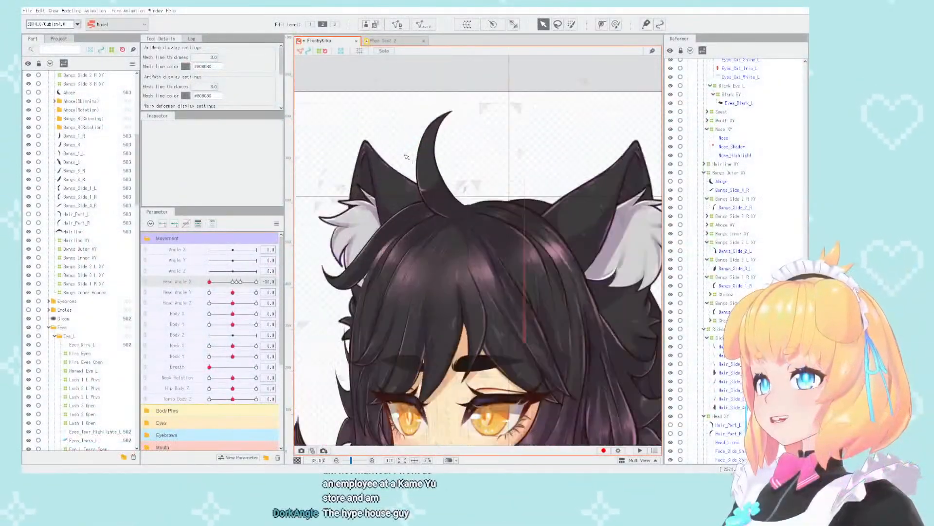
# - Back in the model, select the Bangs Inner Bounce deformer, combine Head Angle X with Head Angle Y, and set both to -30
pyautogui.scroll(3, 497, 263)
pyautogui.click(478, 254)
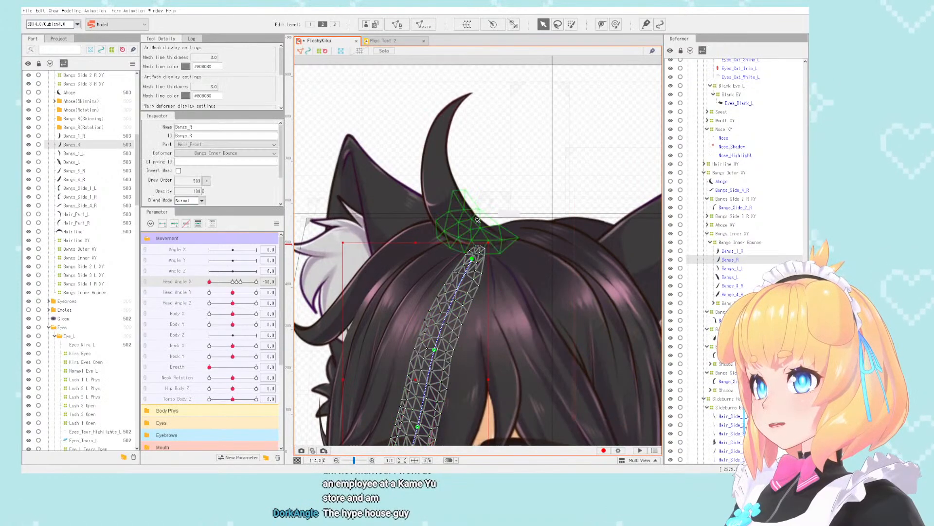
pyautogui.click(747, 242)
pyautogui.scroll(-3, 301, 332)
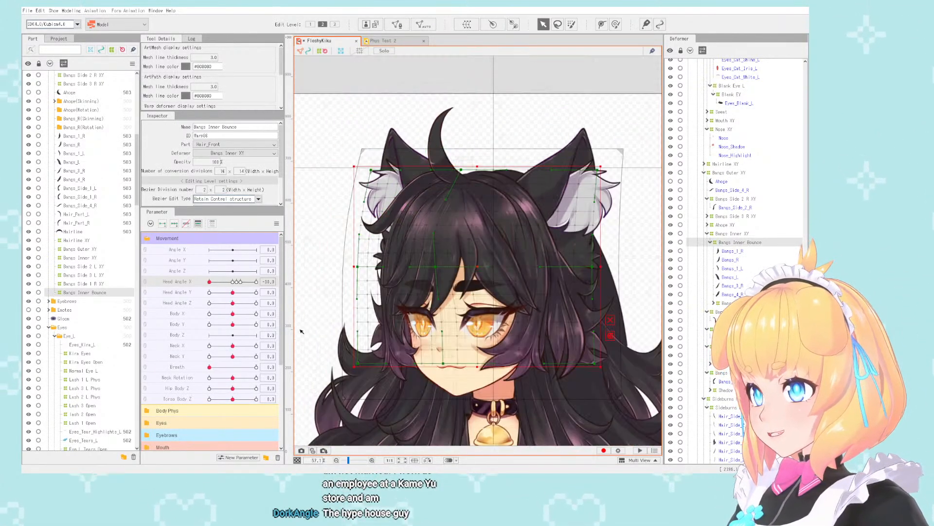
pyautogui.click(146, 282)
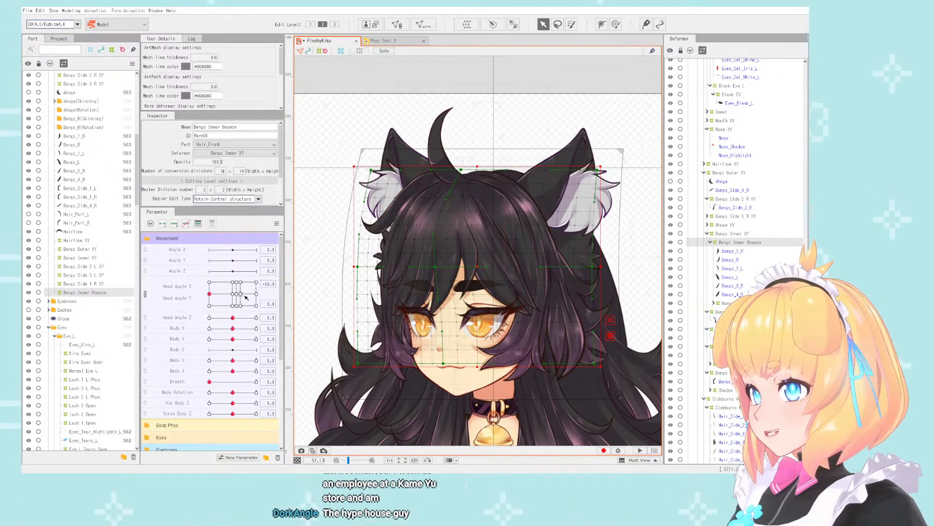
pyautogui.moveTo(210, 295); pyautogui.dragTo(193, 322)
# - Expand the Hair Phys parameter group and set Bangs Bounce to -10 to check the lowered inner bangs
pyautogui.scroll(-5, 210, 432)
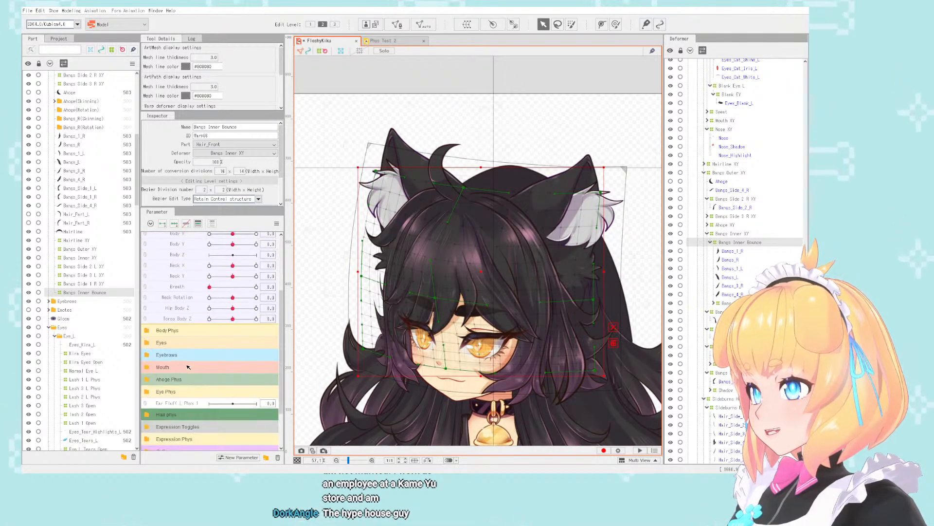
pyautogui.scroll(-1, 153, 366)
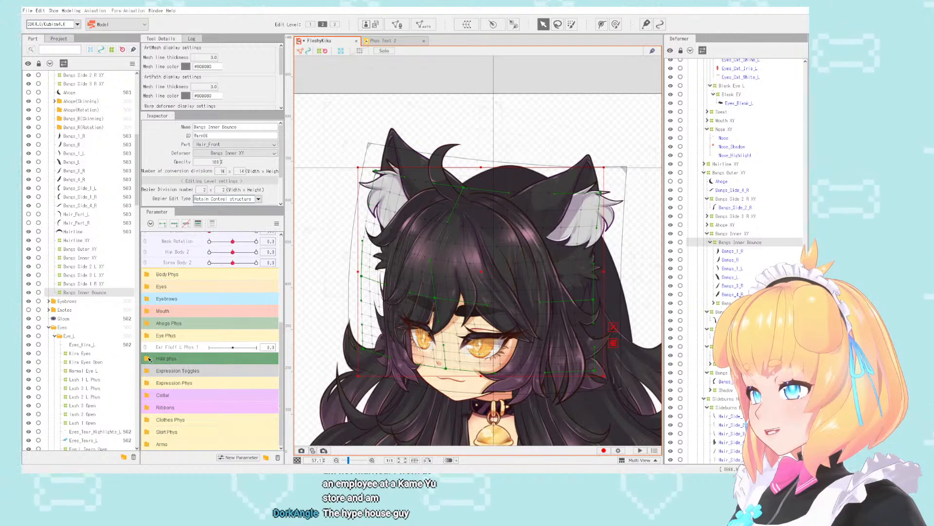
pyautogui.click(149, 359)
pyautogui.scroll(-3, 209, 373)
pyautogui.moveTo(223, 403); pyautogui.dragTo(126, 404)
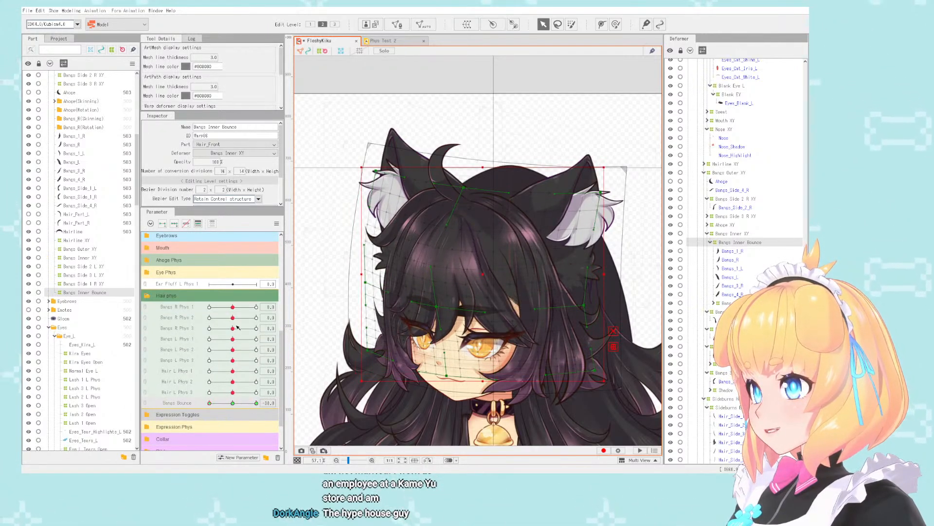
# - Reset Head Angle X and Y to 0 and examine the inner bangs from the front with Bangs Bounce at -10
pyautogui.scroll(9, 238, 327)
pyautogui.click(234, 294)
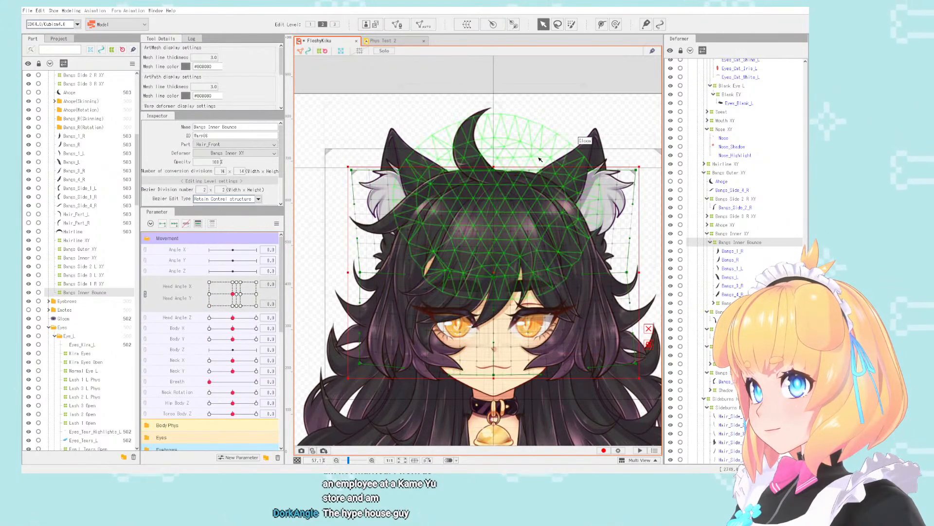
pyautogui.scroll(3, 539, 159)
pyautogui.scroll(-5, 234, 405)
pyautogui.scroll(-3, 212, 402)
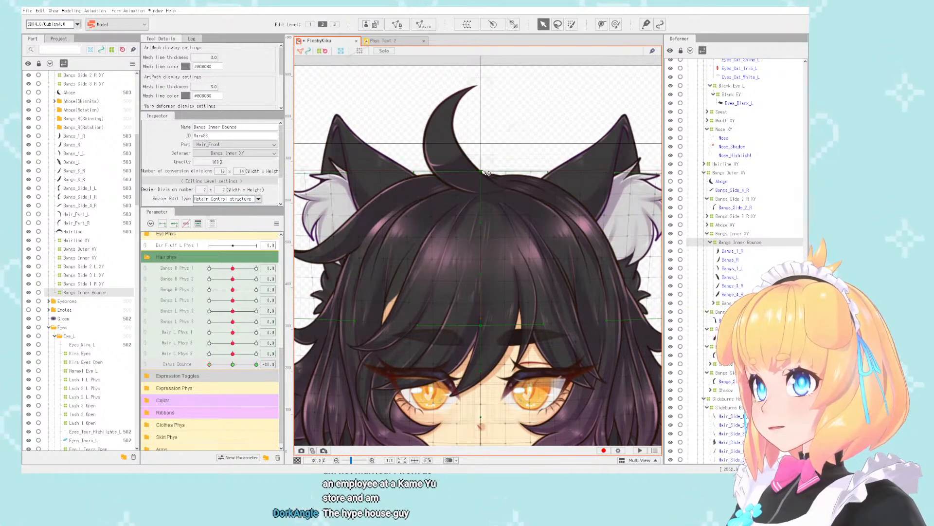
pyautogui.moveTo(218, 365); pyautogui.dragTo(112, 359)
# - Return Head Angle X and Y to -30 and set Bangs Bounce to 0
pyautogui.scroll(1, 208, 301)
pyautogui.scroll(7, 208, 300)
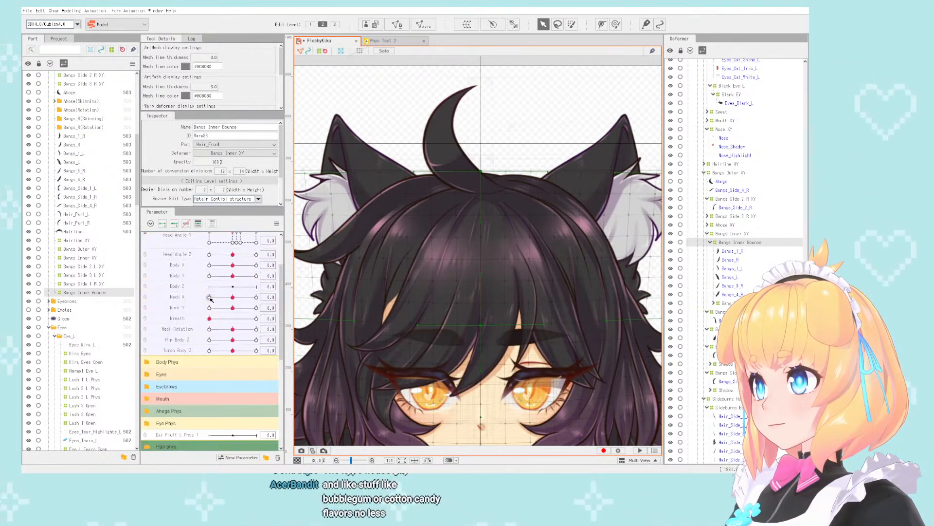
pyautogui.moveTo(233, 294); pyautogui.dragTo(185, 349)
pyautogui.scroll(-1, 185, 349)
pyautogui.scroll(-6, 185, 348)
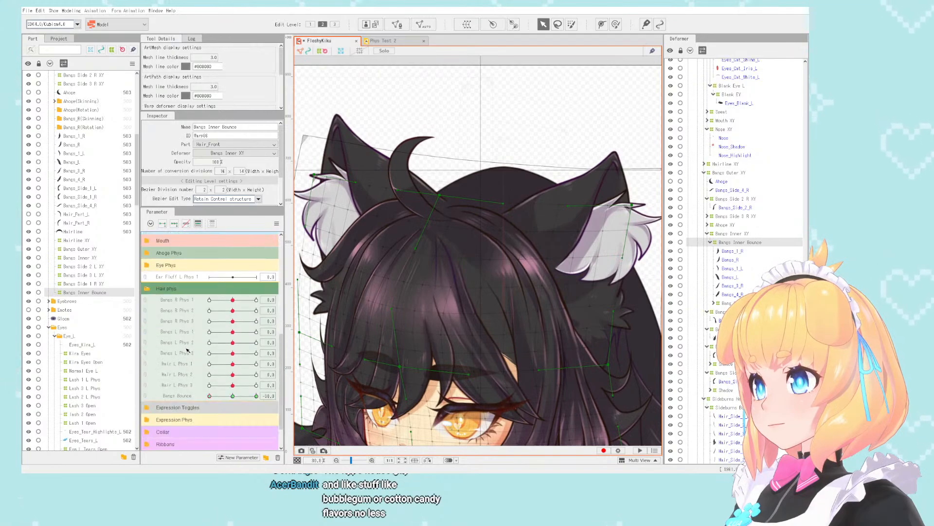
pyautogui.moveTo(209, 399); pyautogui.dragTo(232, 396)
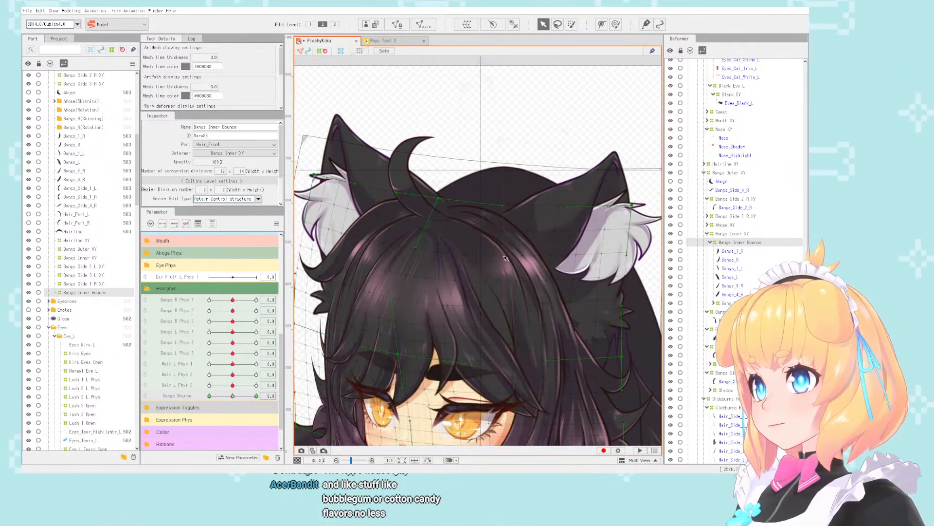
# - Select the Bangs_Side_1_L mesh and inspect its root at the hair parting in the downward-turned pose
pyautogui.click(465, 229)
pyautogui.scroll(3, 458, 235)
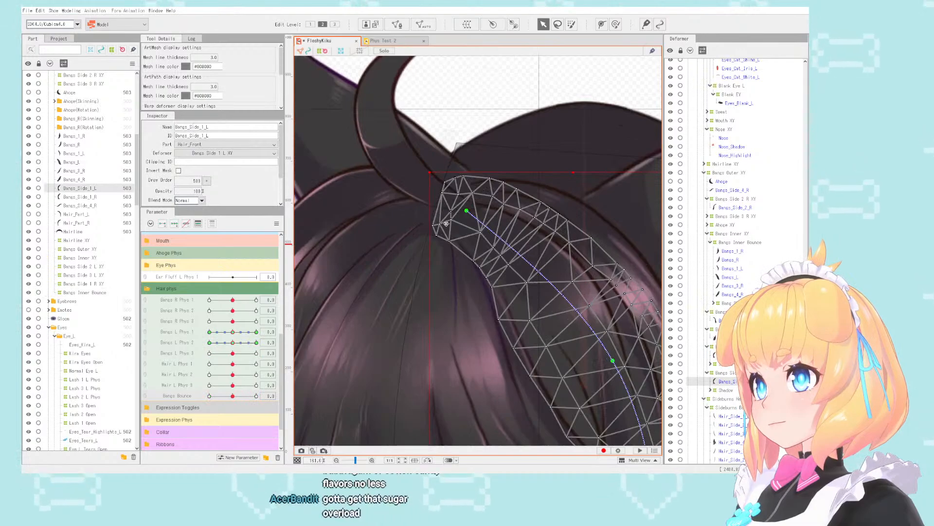
pyautogui.scroll(-3, 467, 213)
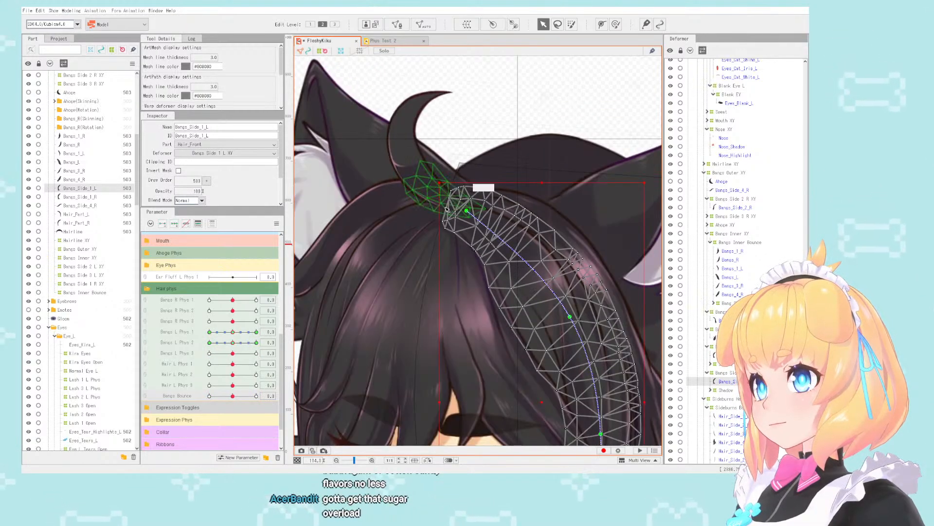
pyautogui.scroll(3, 454, 211)
pyautogui.scroll(-5, 448, 214)
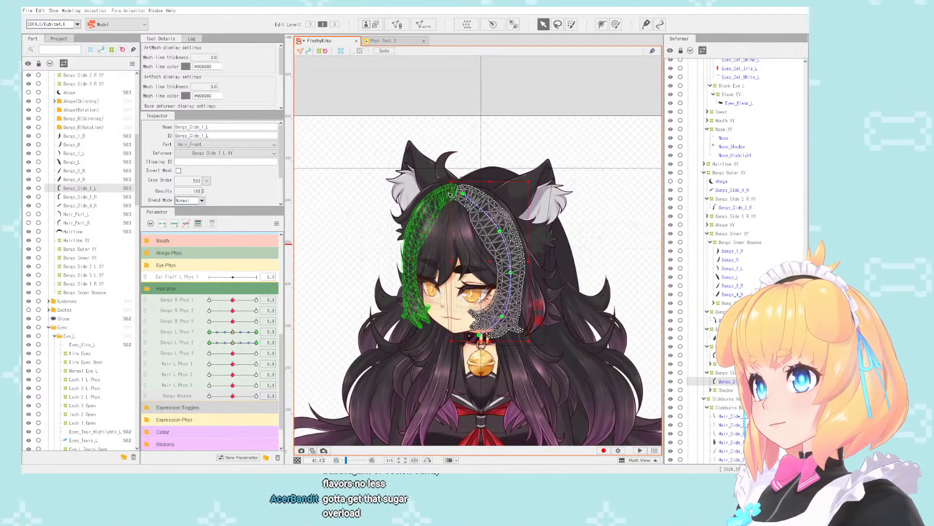
pyautogui.scroll(1, 492, 170)
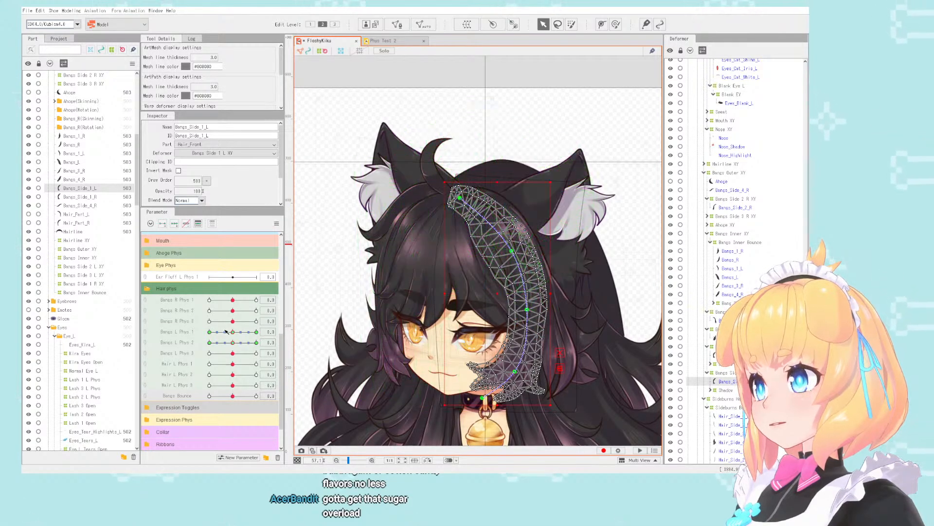
# - Set Head Angle Y to 30 with Head Angle X at -30 and inspect the bangs' roots at the crown
pyautogui.scroll(5, 193, 300)
pyautogui.click(145, 294)
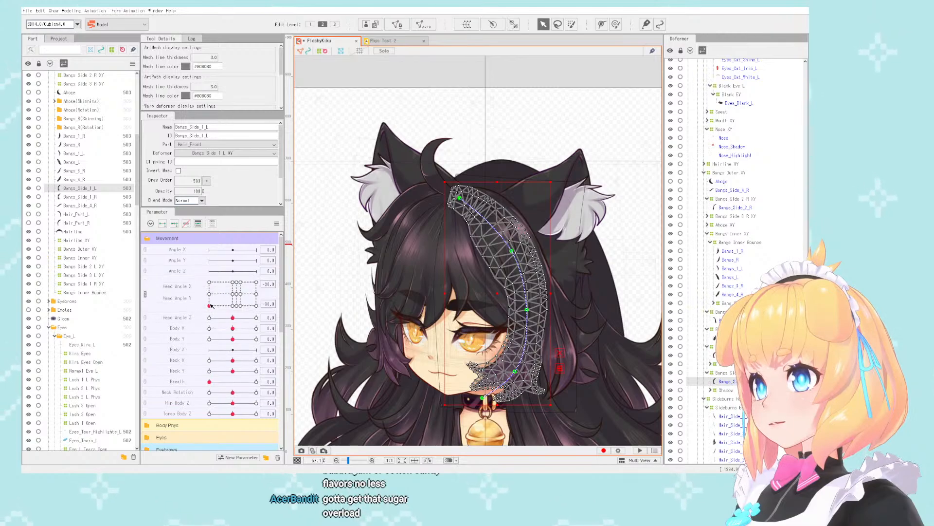
pyautogui.click(146, 287)
pyautogui.scroll(3, 459, 154)
pyautogui.click(503, 127)
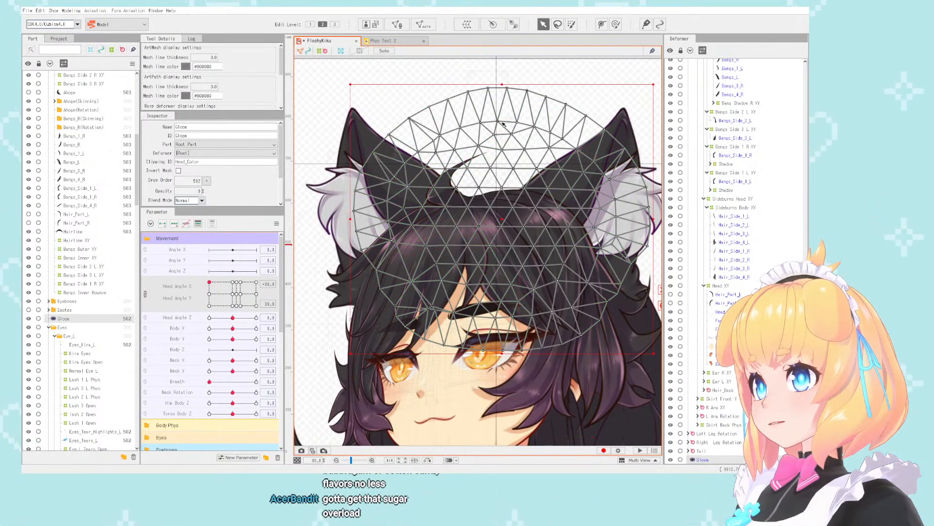
pyautogui.click(321, 51)
pyautogui.scroll(3, 425, 182)
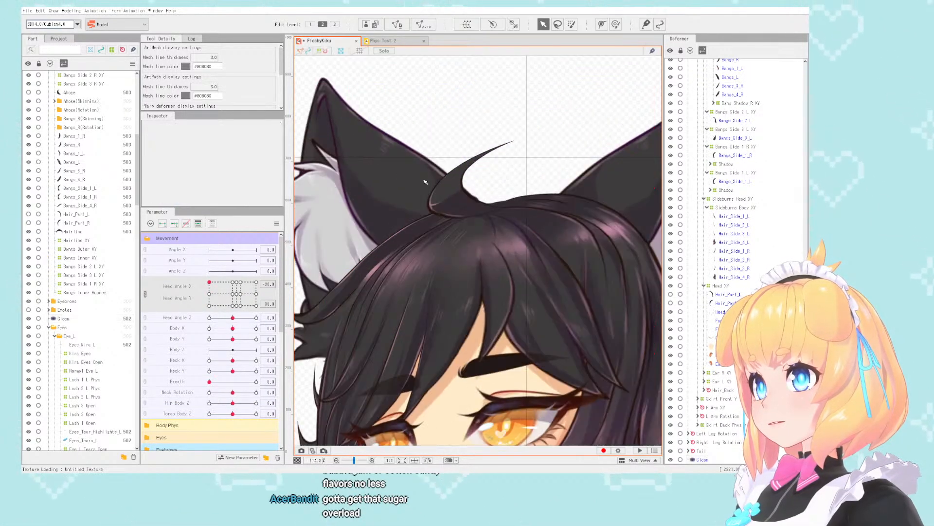
# - Set Head Angle Y to -30 and nudge the Bangs Side 1 R XY deformer's upper inner corner slightly at the hair parting
pyautogui.moveTo(210, 295); pyautogui.dragTo(205, 311)
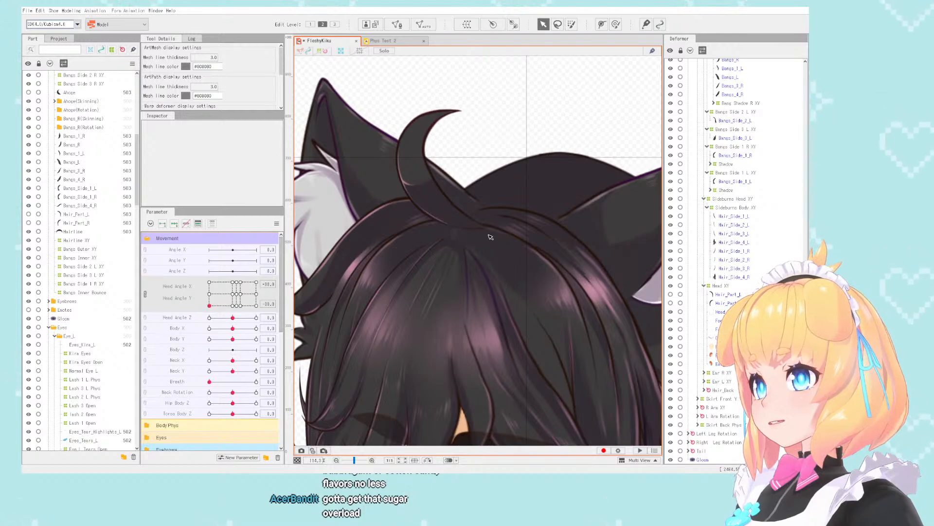
pyautogui.rightClick(451, 238)
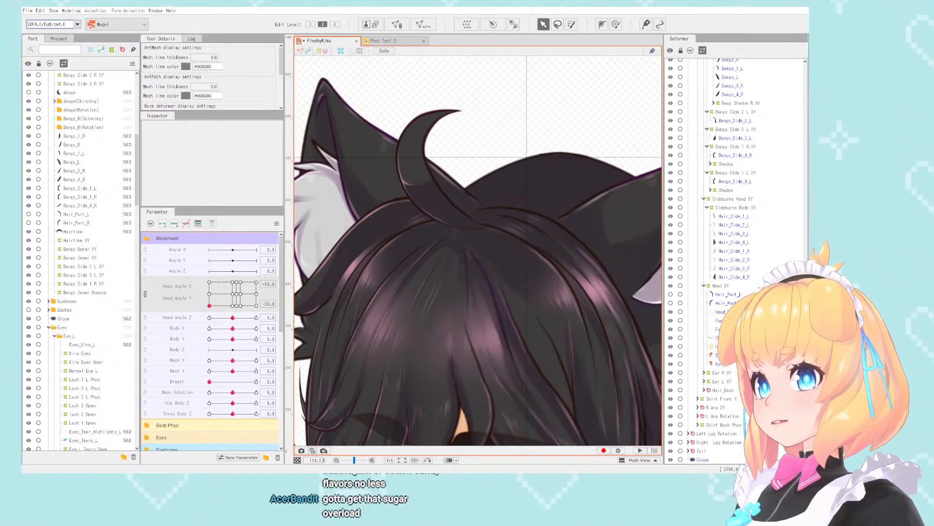
pyautogui.click(735, 200)
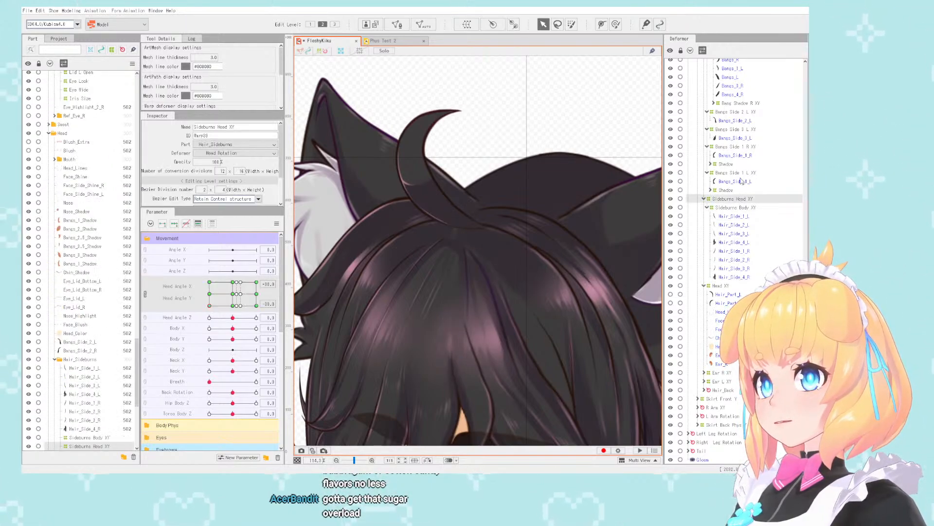
pyautogui.click(742, 173)
pyautogui.click(743, 147)
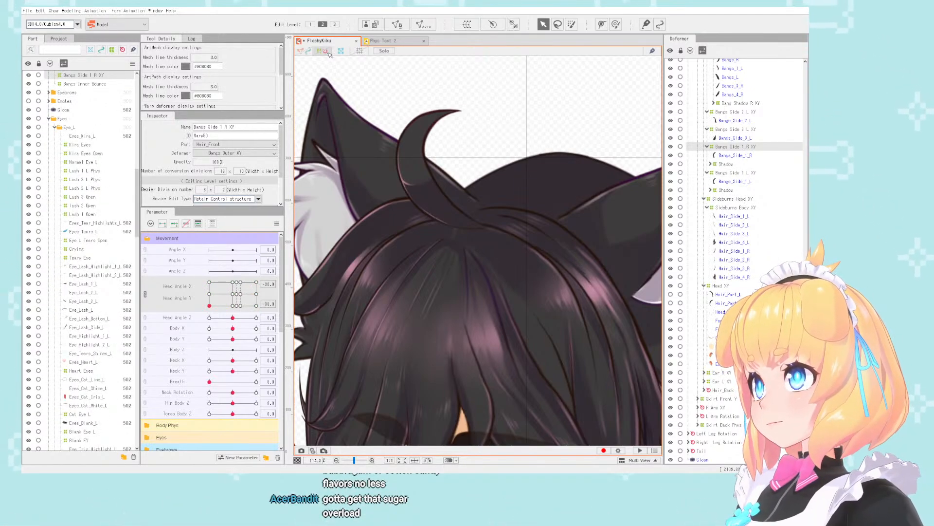
pyautogui.click(529, 88)
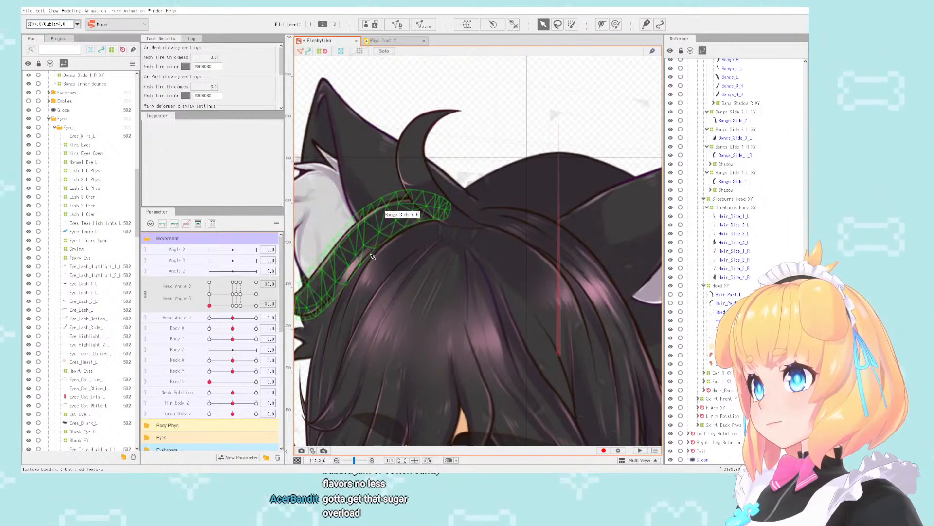
pyautogui.click(405, 232)
pyautogui.click(761, 147)
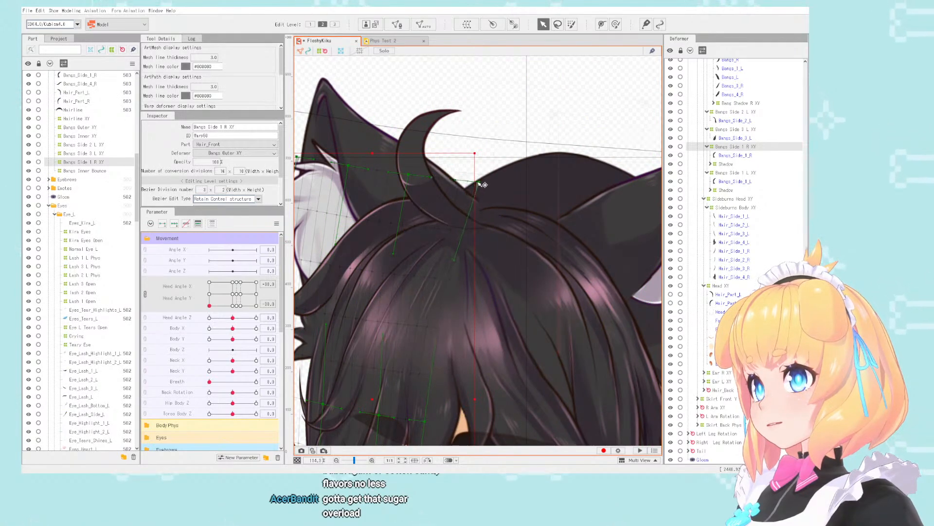
pyautogui.moveTo(479, 182); pyautogui.dragTo(479, 182)
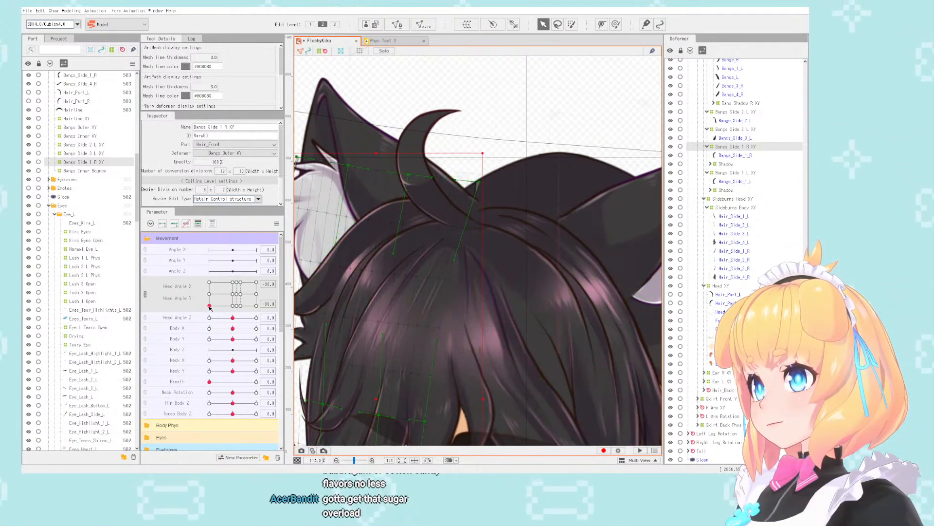
# - Set Head Angle X and Y to 30 and touch up the Bangs Side 1 R XY deformer near the parting with the deform brush
pyautogui.moveTo(209, 306); pyautogui.dragTo(251, 276)
pyautogui.scroll(3, 593, 225)
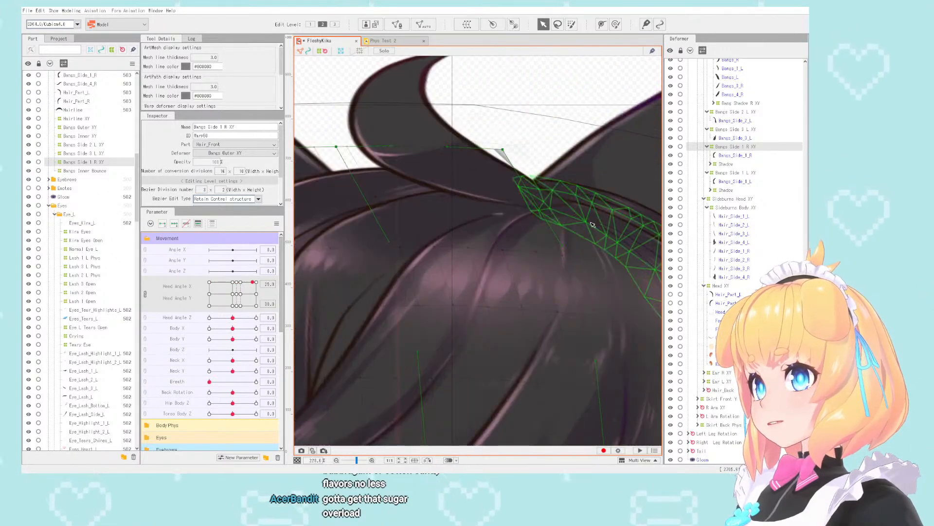
pyautogui.click(563, 249)
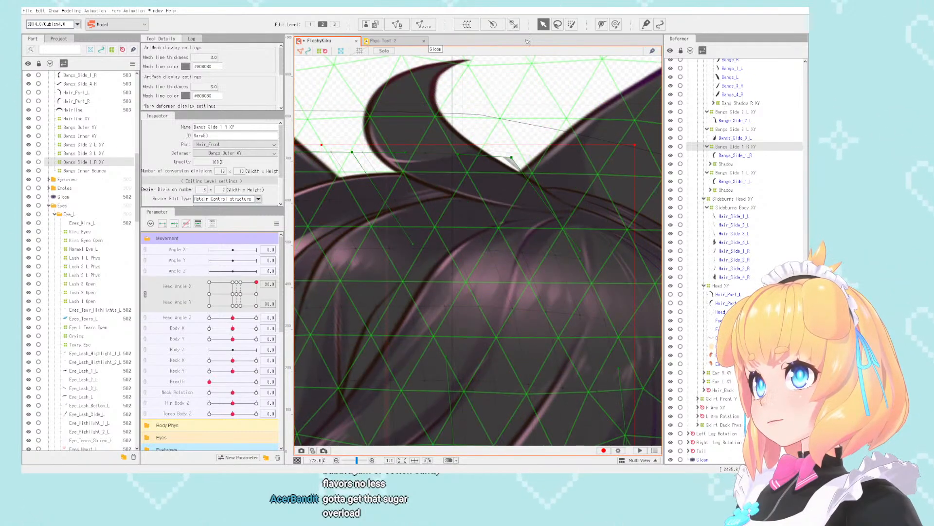
pyautogui.click(613, 25)
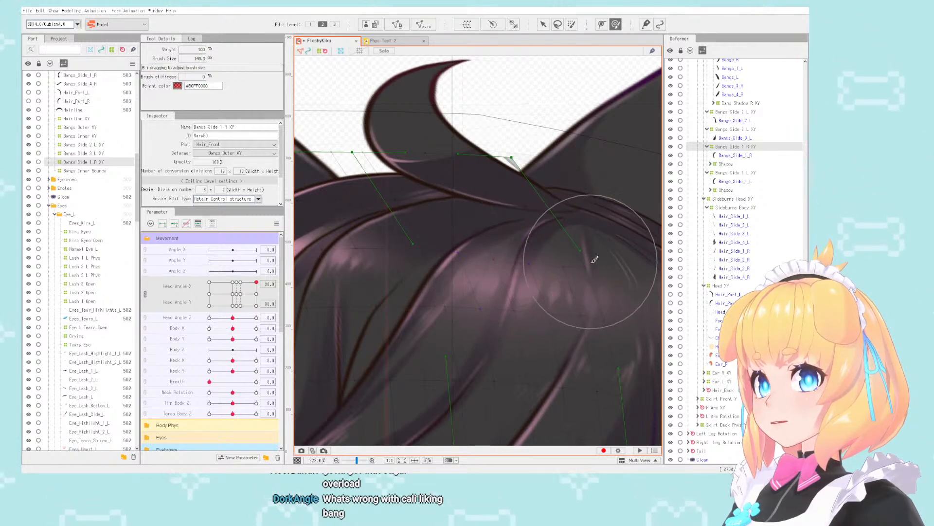
pyautogui.scroll(-4, 580, 229)
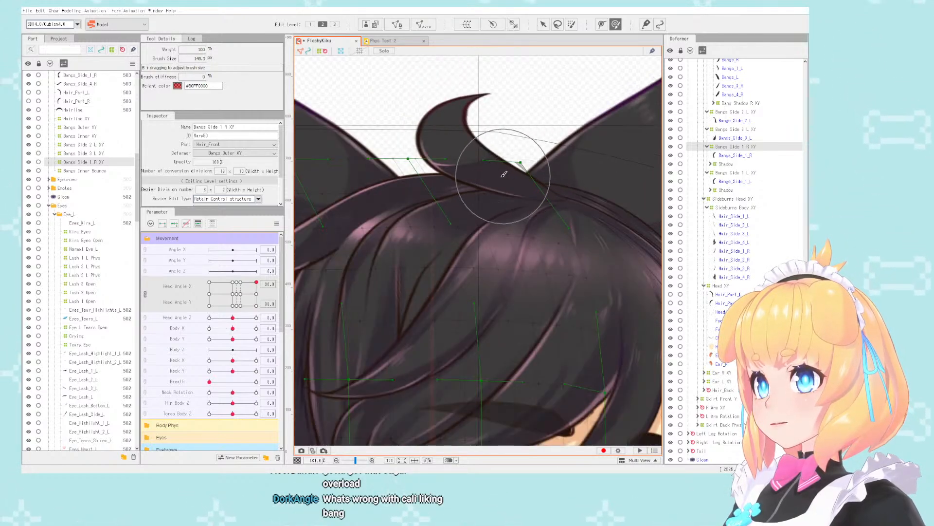
pyautogui.scroll(2, 300, 285)
# - Compare the bangs' roots at the parting with Head Angle Y at -30 and Head Angle X at -30 and 30
pyautogui.moveTo(260, 286); pyautogui.dragTo(191, 310)
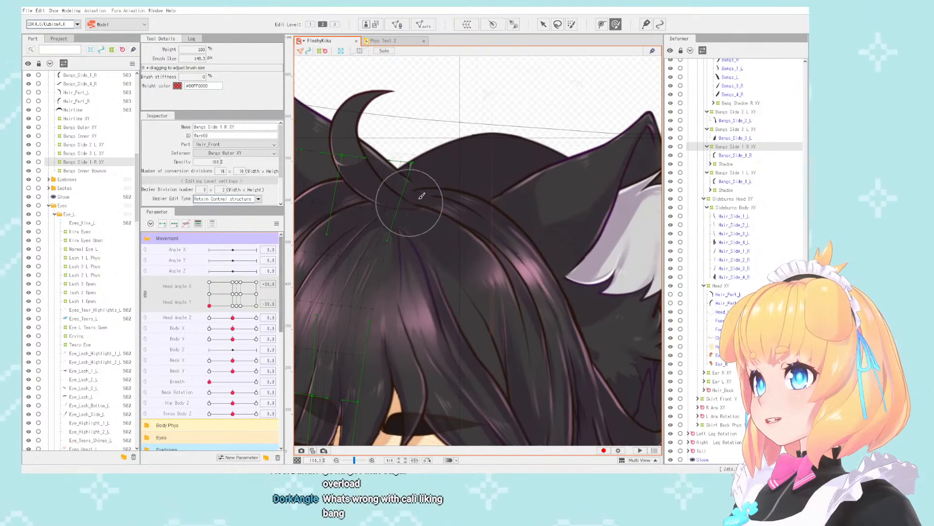
pyautogui.scroll(-3, 421, 195)
pyautogui.scroll(5, 408, 201)
pyautogui.scroll(-4, 425, 182)
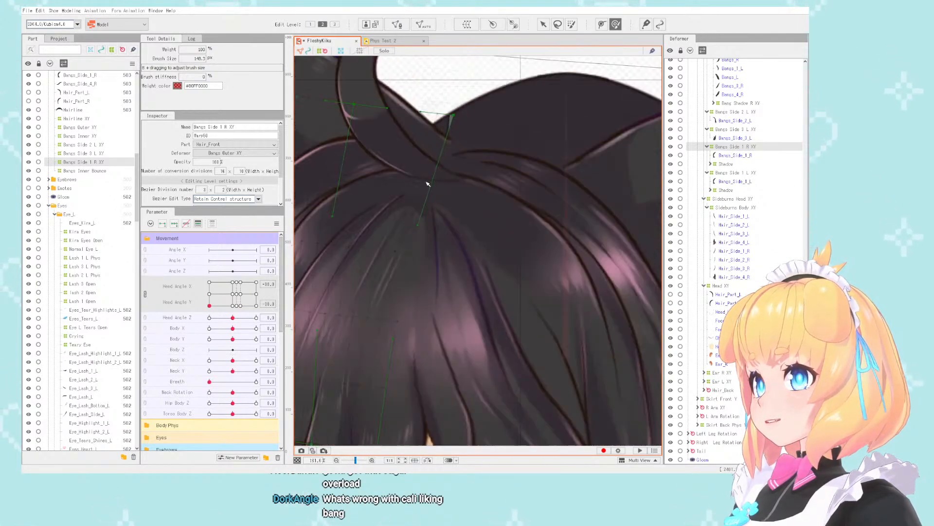
pyautogui.scroll(2, 422, 199)
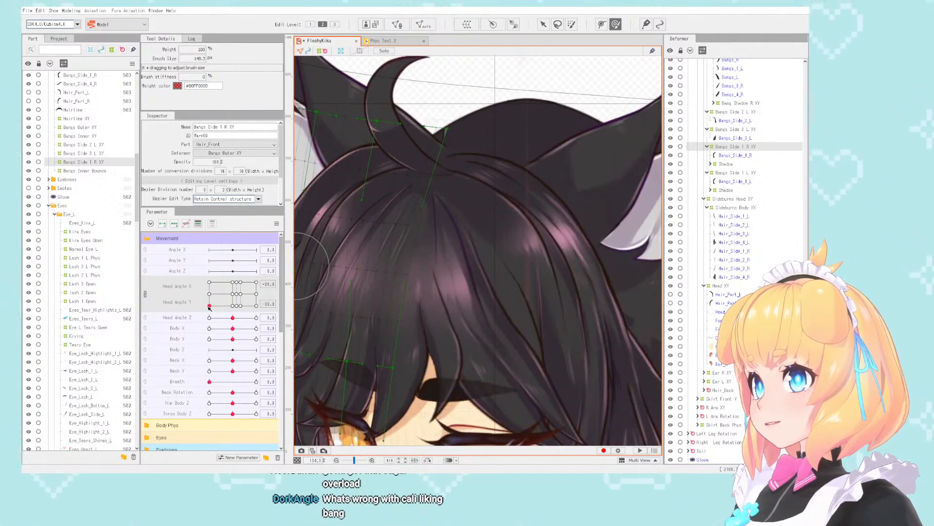
pyautogui.moveTo(209, 306); pyautogui.dragTo(266, 325)
pyautogui.scroll(-3, 364, 200)
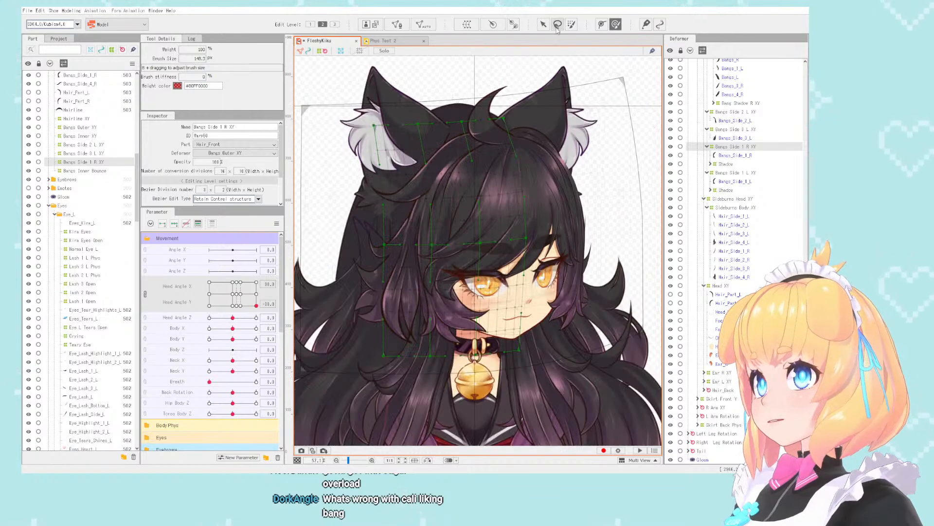
# - Select the Bangs Inner XY deformer, unlink Head Angle X from Head Angle Y, and reflect the deformer's Head Angle X motion
pyautogui.click(735, 208)
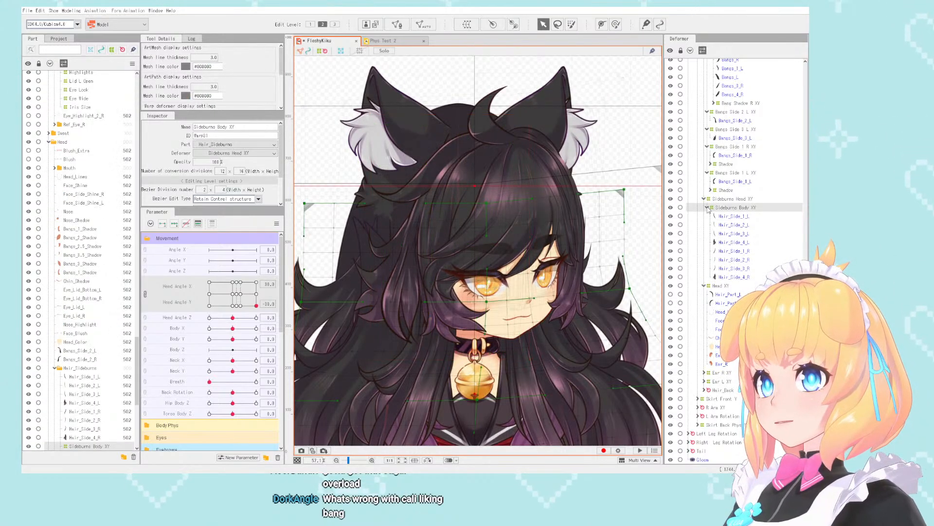
pyautogui.scroll(3, 707, 292)
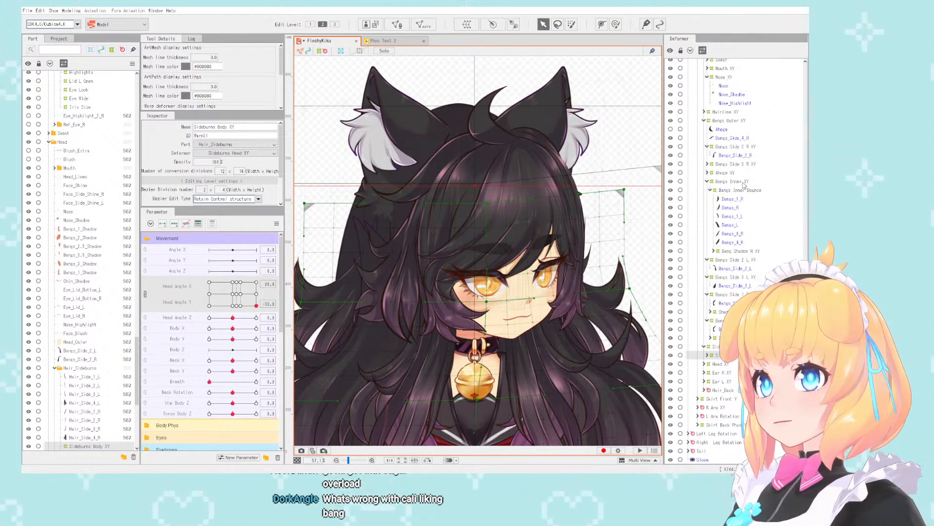
pyautogui.click(729, 185)
pyautogui.scroll(2, 368, 329)
pyautogui.scroll(-4, 367, 329)
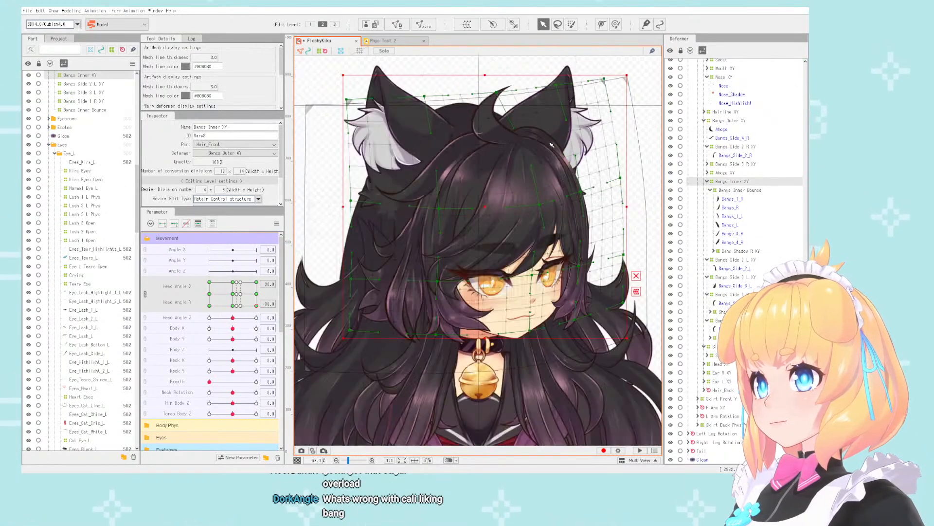
pyautogui.click(145, 295)
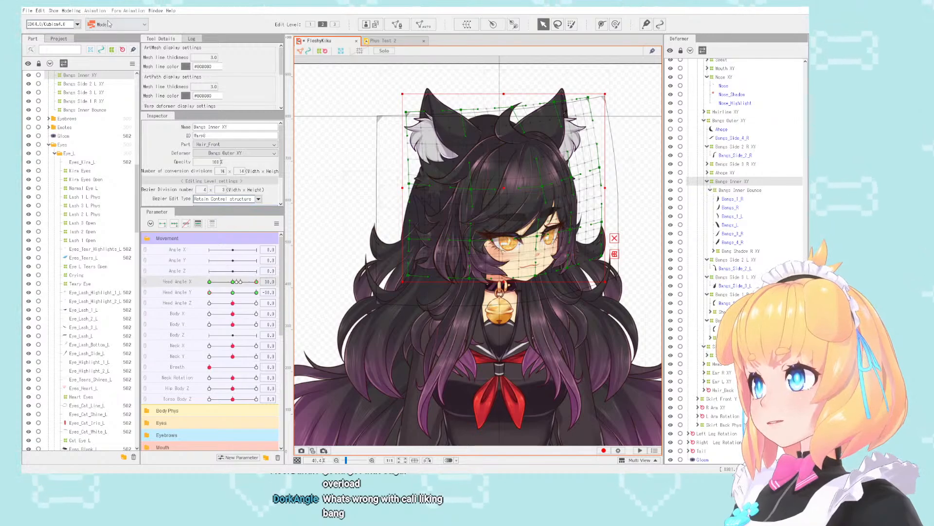
pyautogui.click(80, 11)
pyautogui.moveTo(88, 37)
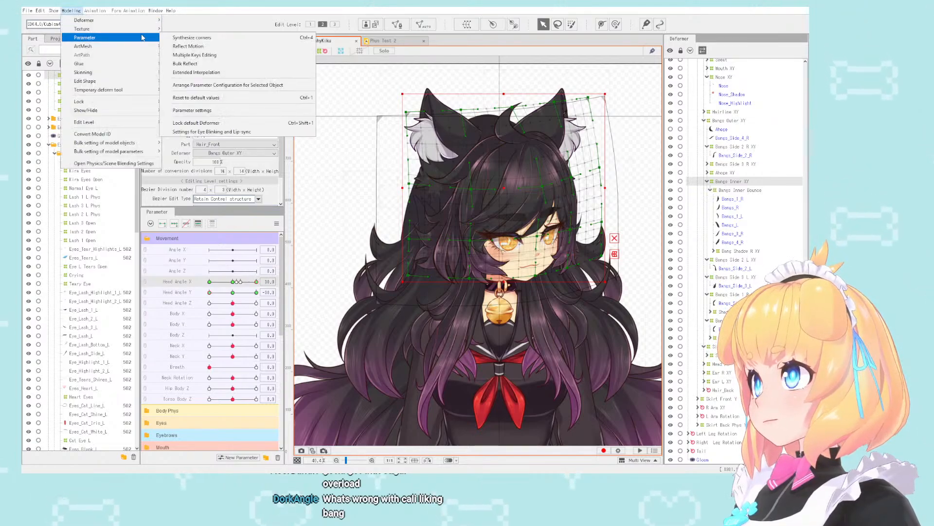
pyautogui.click(178, 46)
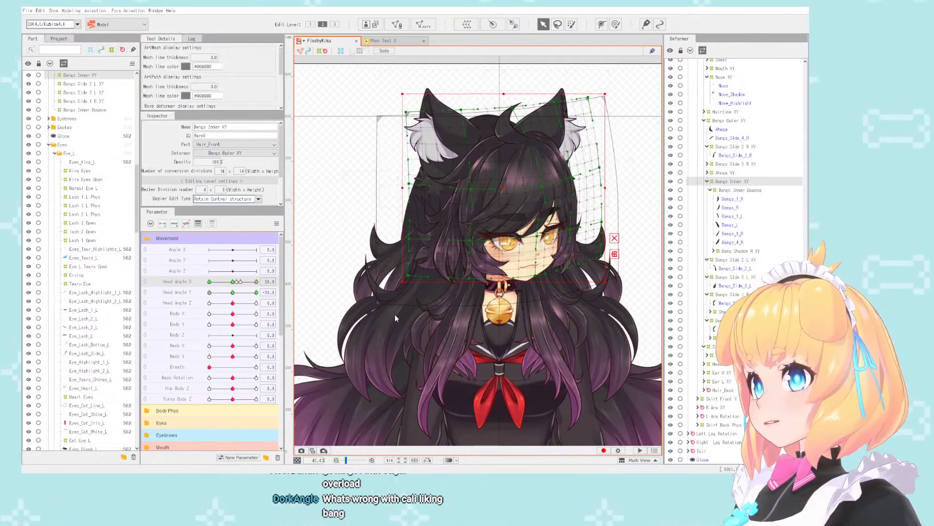
# - Set Head Angle X to -30 and inspect the reflected inner bangs in the downward-turned pose
pyautogui.moveTo(259, 284); pyautogui.dragTo(191, 287)
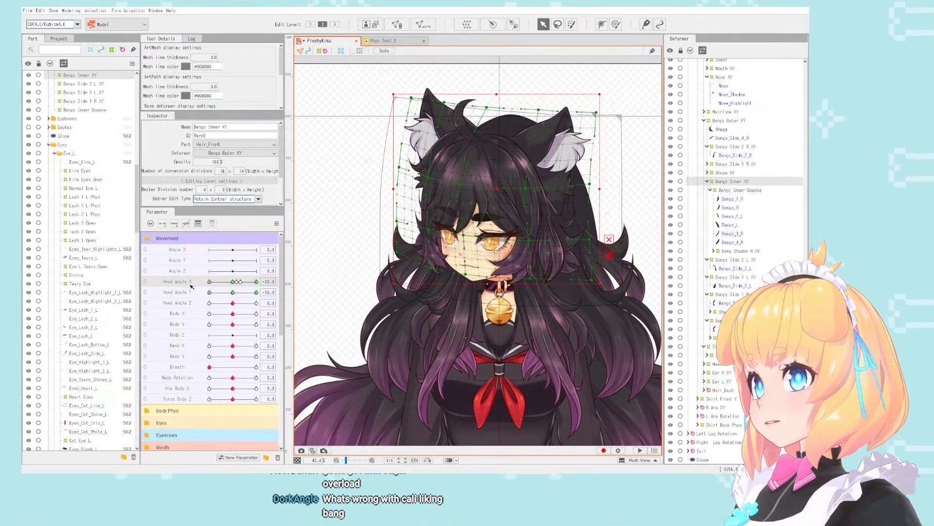
pyautogui.scroll(5, 431, 156)
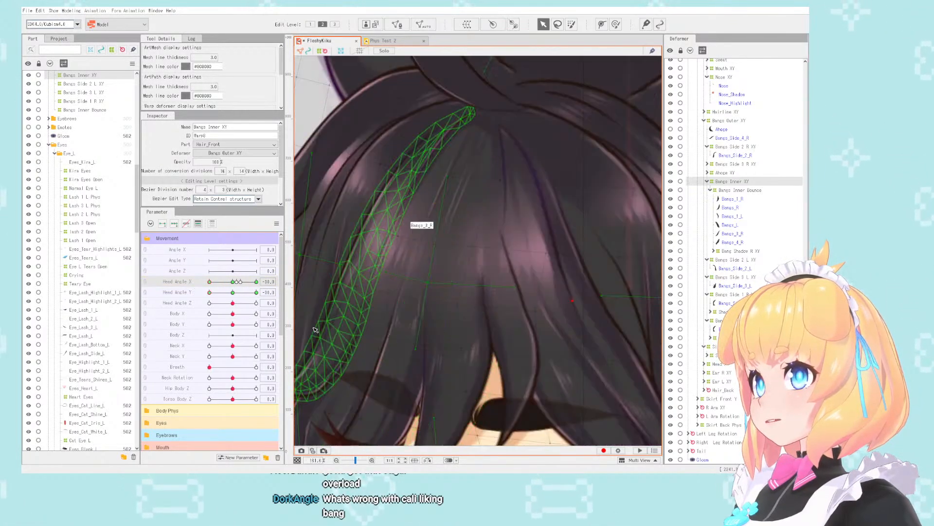
pyautogui.moveTo(211, 282); pyautogui.dragTo(188, 291)
pyautogui.scroll(-2, 330, 230)
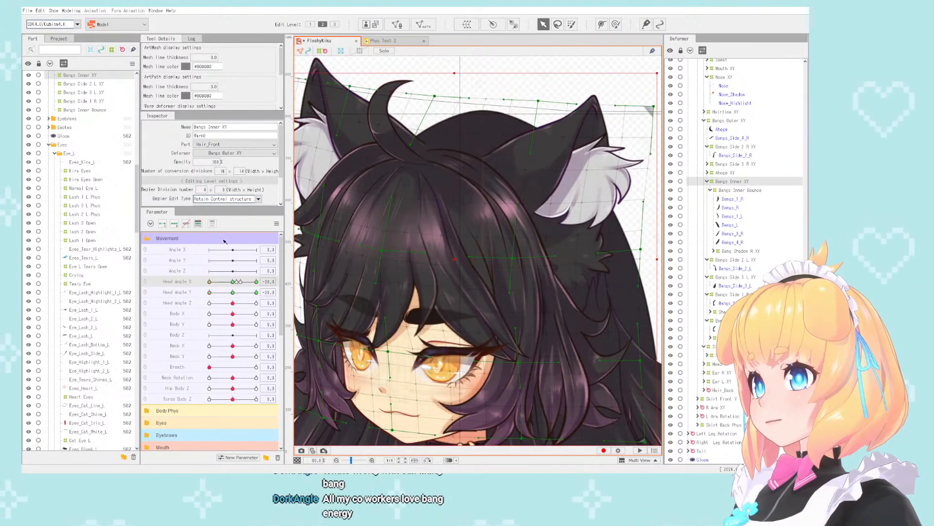
# - Deselect the inner bangs deformer and return Head Angle X and Y to 0
pyautogui.scroll(-5, 437, 154)
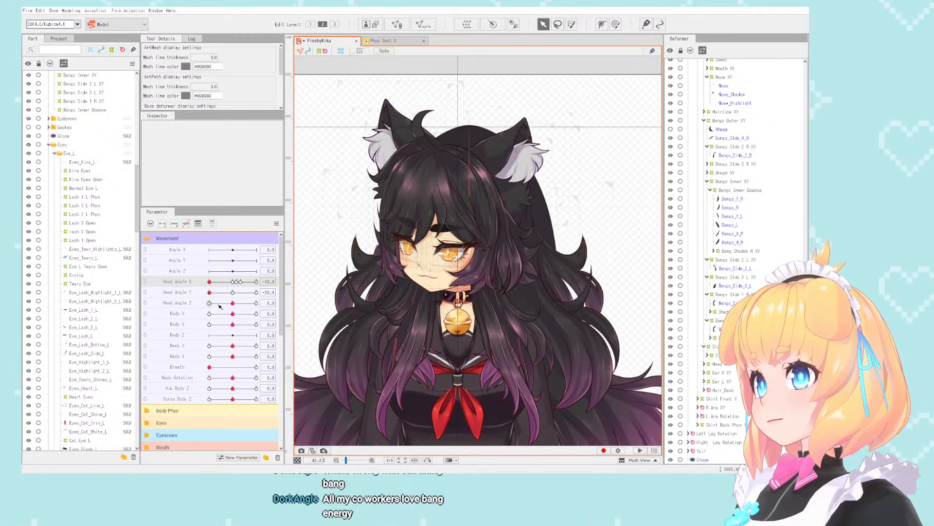
pyautogui.moveTo(209, 281); pyautogui.dragTo(232, 295)
pyautogui.click(167, 287)
pyautogui.click(145, 282)
pyautogui.click(146, 296)
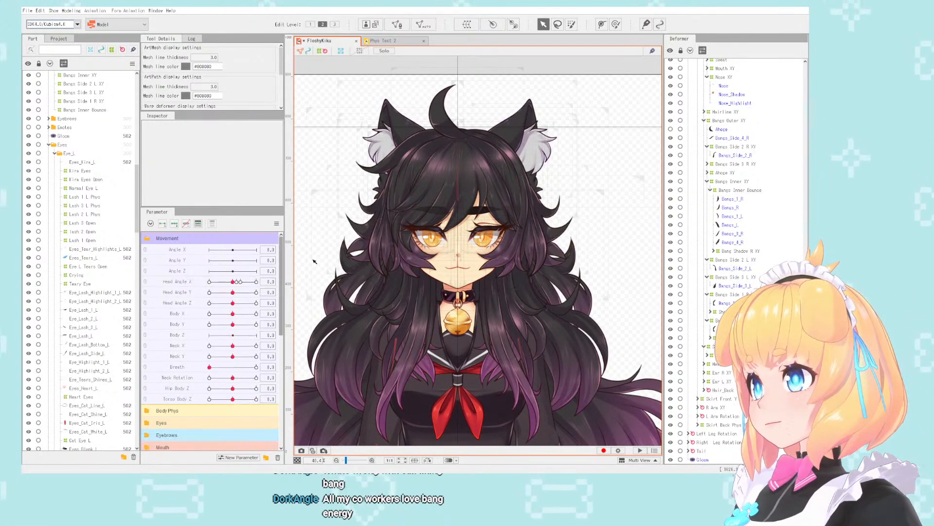
# - Open the Physics/Scene Blending Settings and examine the character's hair in the preview
pyautogui.scroll(-6, 466, 184)
pyautogui.scroll(5, 468, 231)
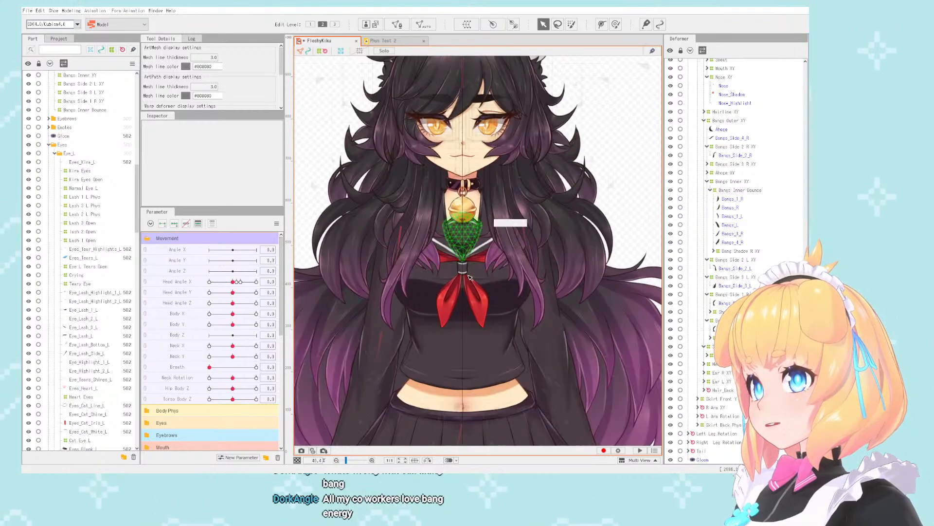
pyautogui.scroll(-2, 459, 312)
pyautogui.scroll(2, 460, 238)
pyautogui.click(336, 314)
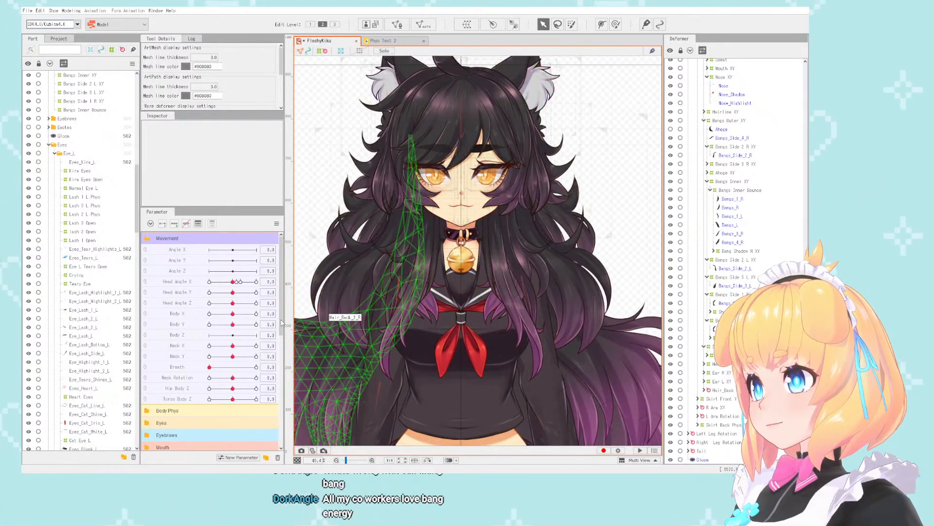
pyautogui.click(71, 11)
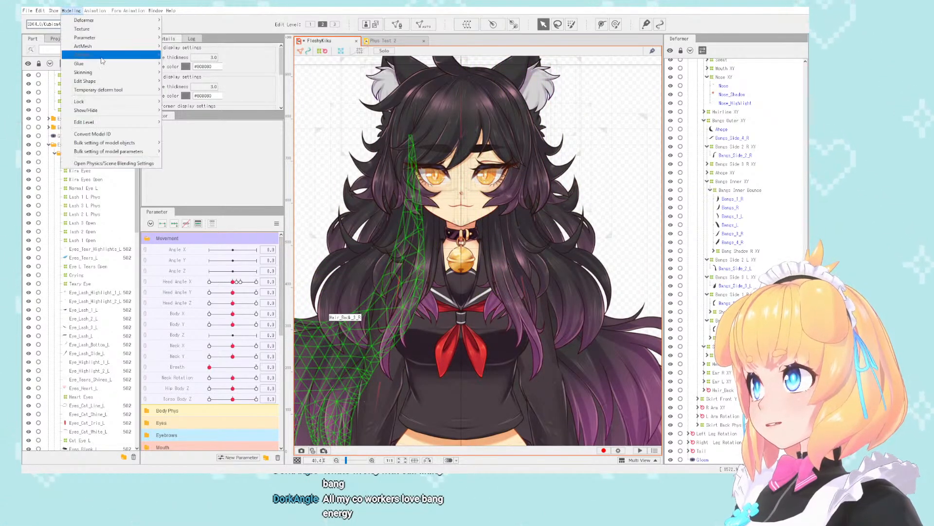
pyautogui.click(114, 163)
pyautogui.scroll(5, 665, 60)
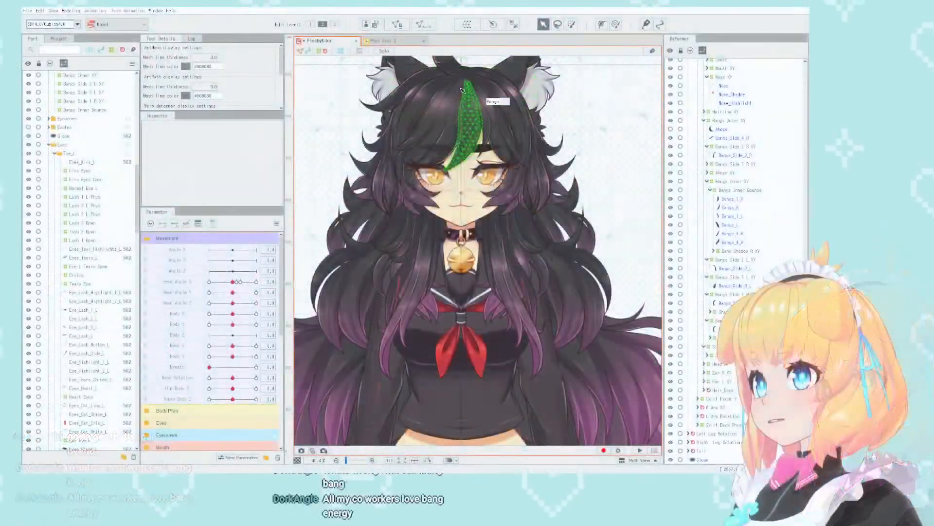
# - Select the Bangs Side 1 L XY deformer, set Head Angle X to 30, and touch up its root at the parting with the deform brush
pyautogui.scroll(6, 574, 130)
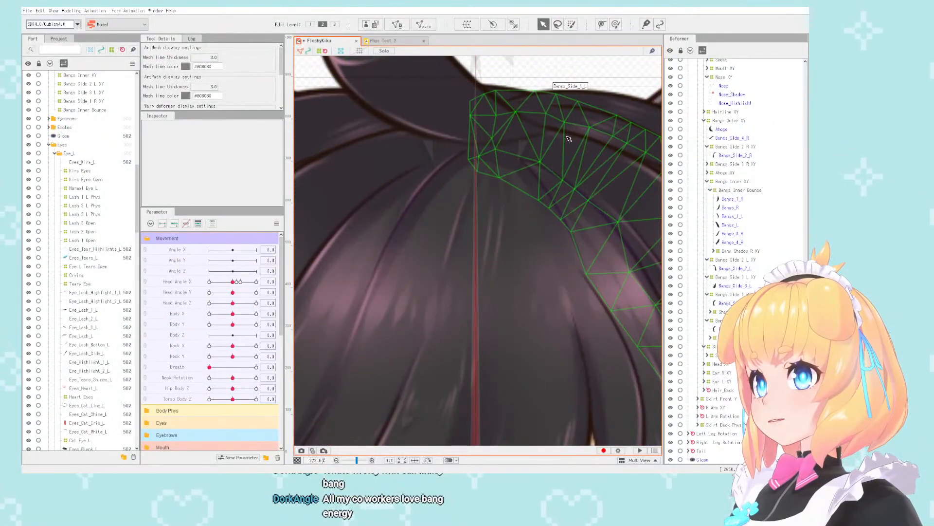
pyautogui.click(574, 132)
pyautogui.click(715, 320)
pyautogui.scroll(-10, 408, 202)
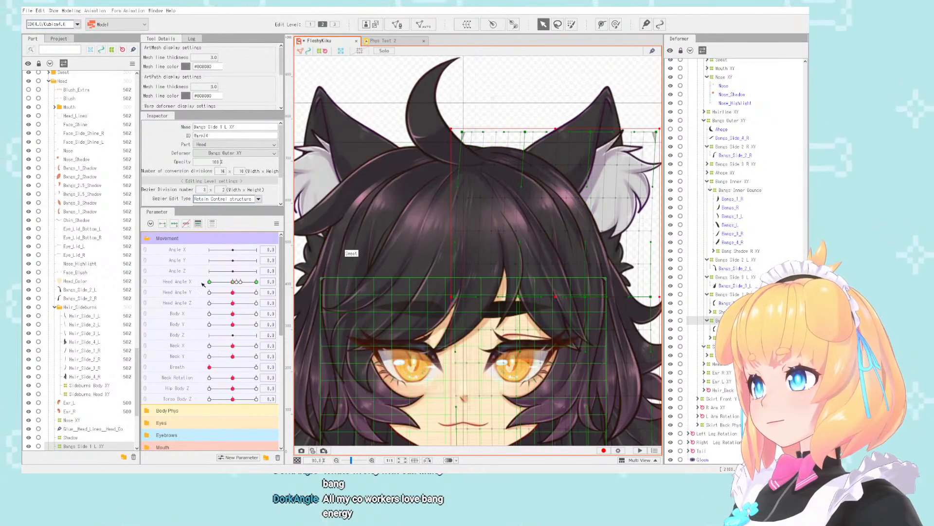
pyautogui.moveTo(233, 281); pyautogui.dragTo(257, 283)
pyautogui.scroll(10, 466, 222)
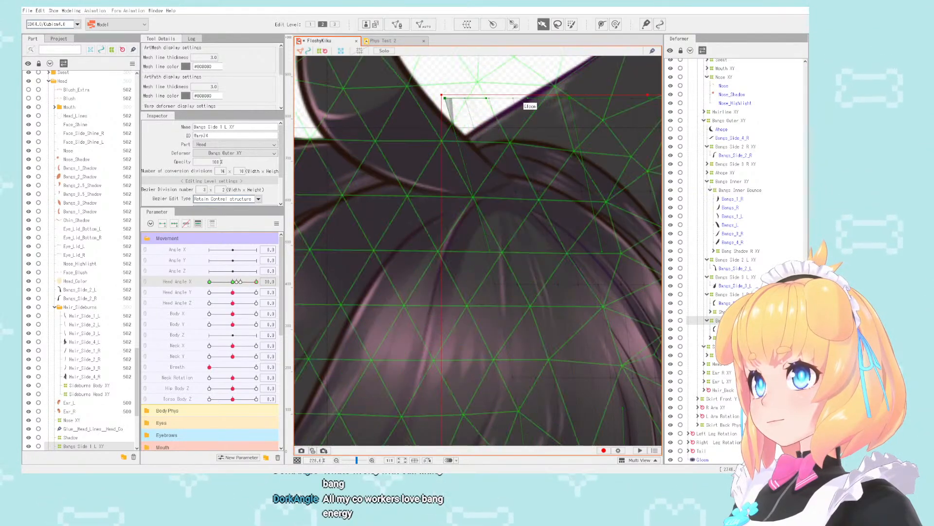
pyautogui.click(617, 24)
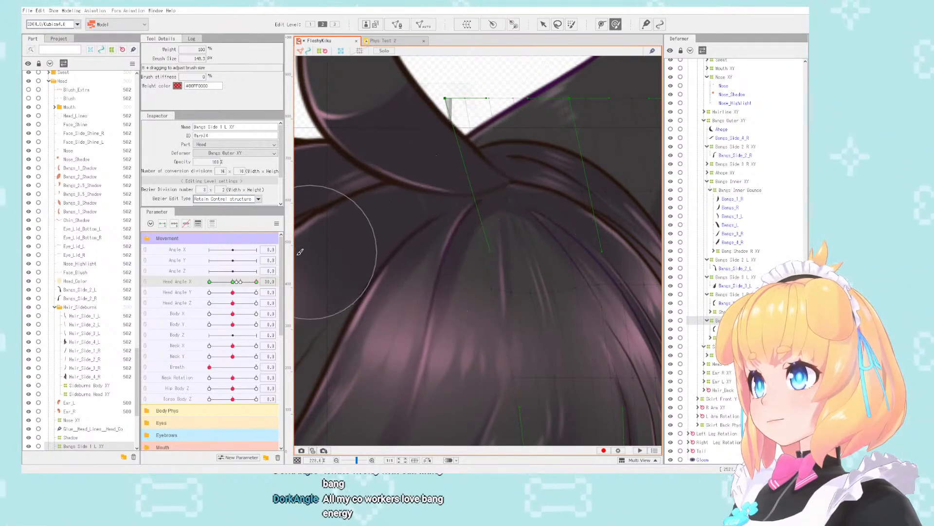
# - Set Head Angle X to -30 and check the left side bangs from the opposite turn
pyautogui.moveTo(256, 281); pyautogui.dragTo(154, 267)
pyautogui.scroll(-3, 437, 131)
pyautogui.scroll(-2, 435, 135)
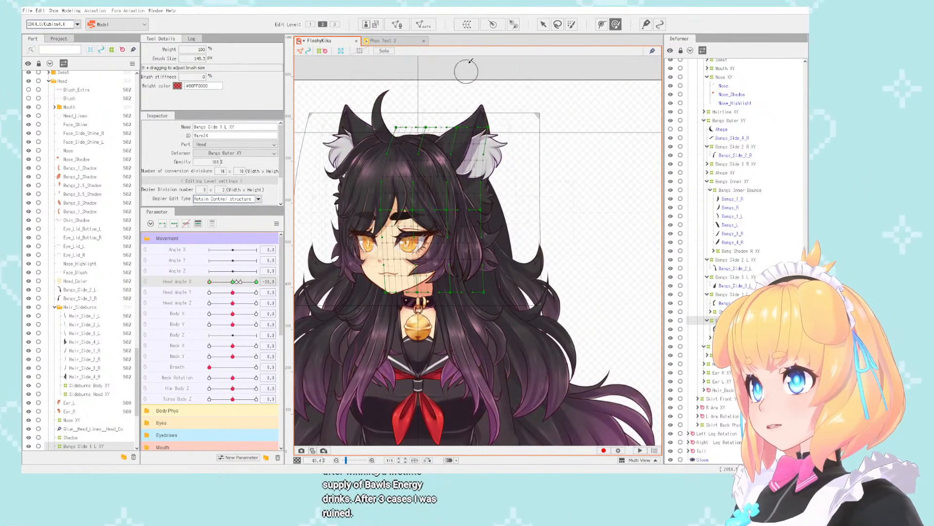
# - Open the Physics/Scene Blending Settings and turn the character's head in the preview to check the left side bangs
pyautogui.click(71, 11)
pyautogui.click(113, 163)
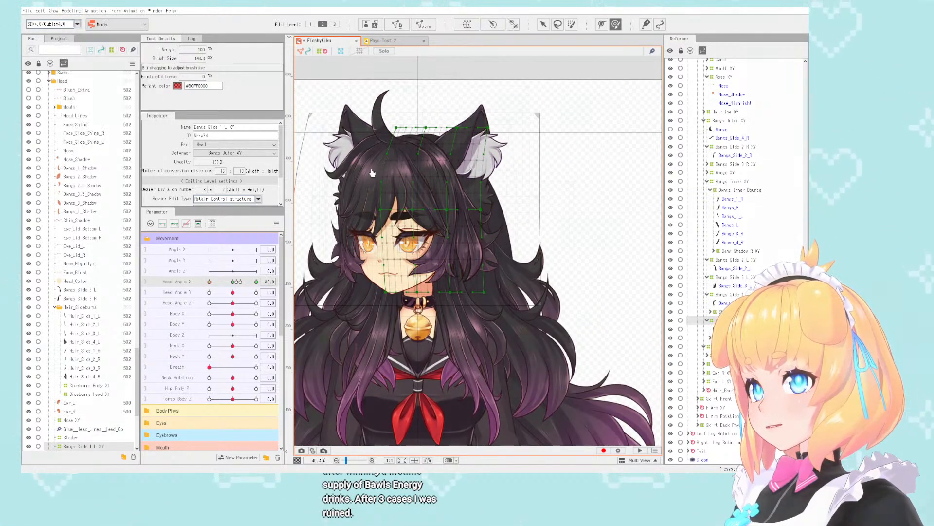
pyautogui.scroll(2, 642, 98)
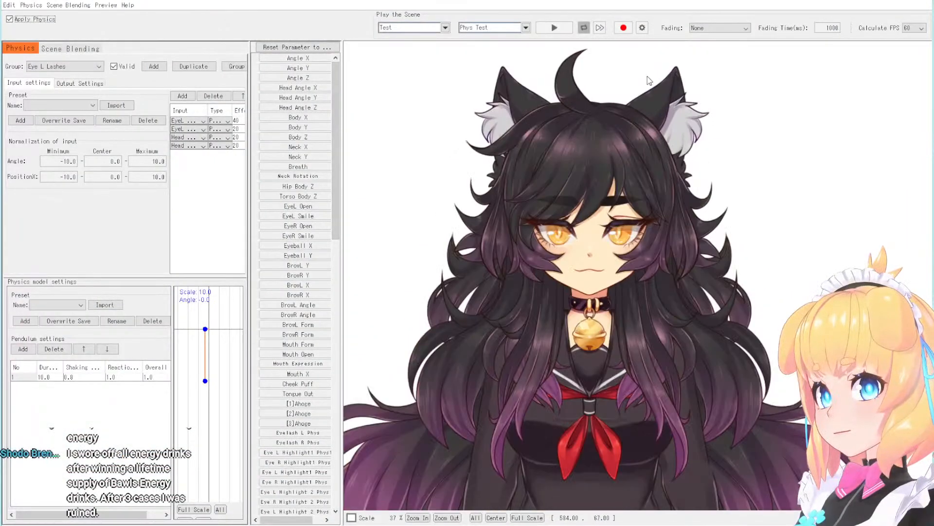
pyautogui.scroll(1, 531, 227)
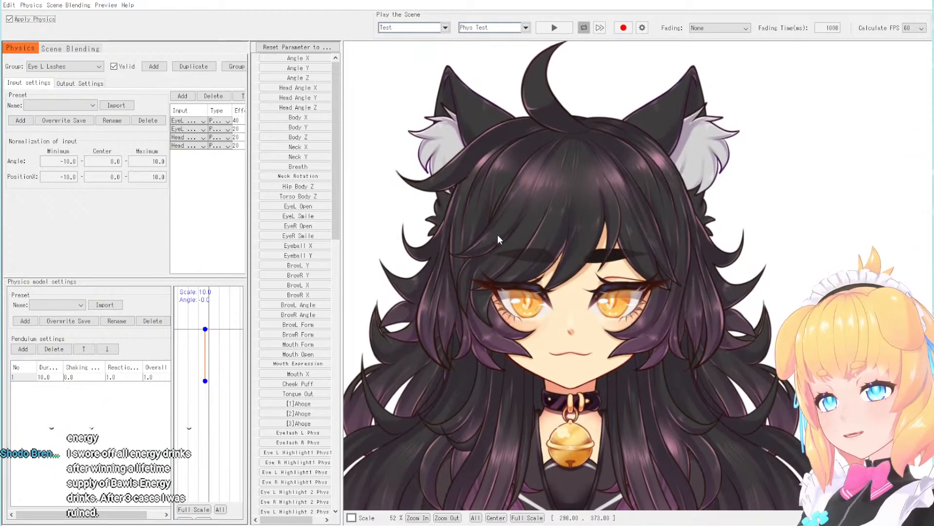
pyautogui.scroll(2, 589, 200)
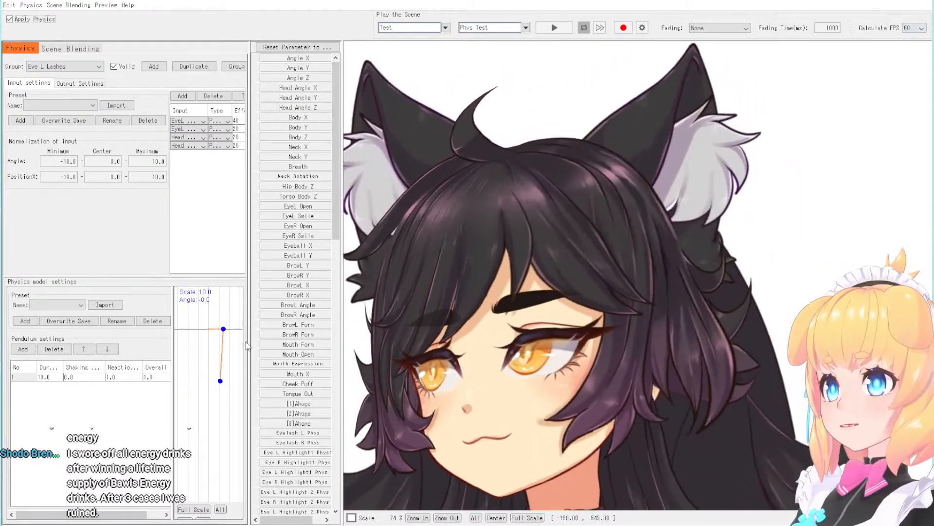
pyautogui.moveTo(366, 332); pyautogui.dragTo(730, 390)
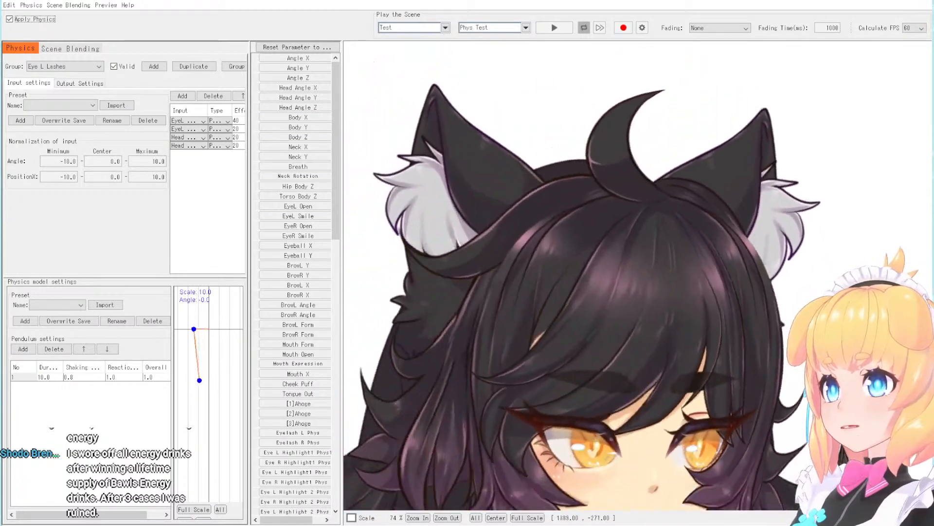
pyautogui.scroll(-5, 609, 89)
pyautogui.scroll(-2, 609, 88)
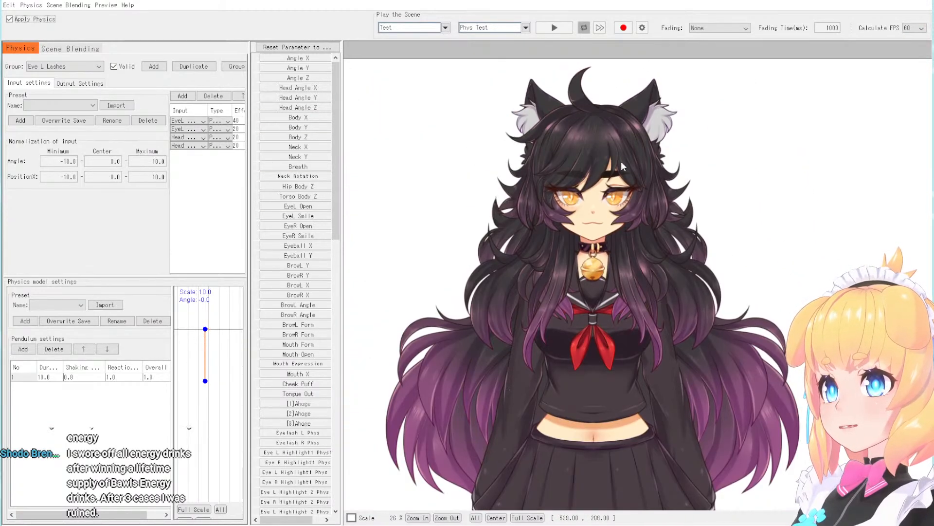
pyautogui.moveTo(640, 493); pyautogui.dragTo(648, 84)
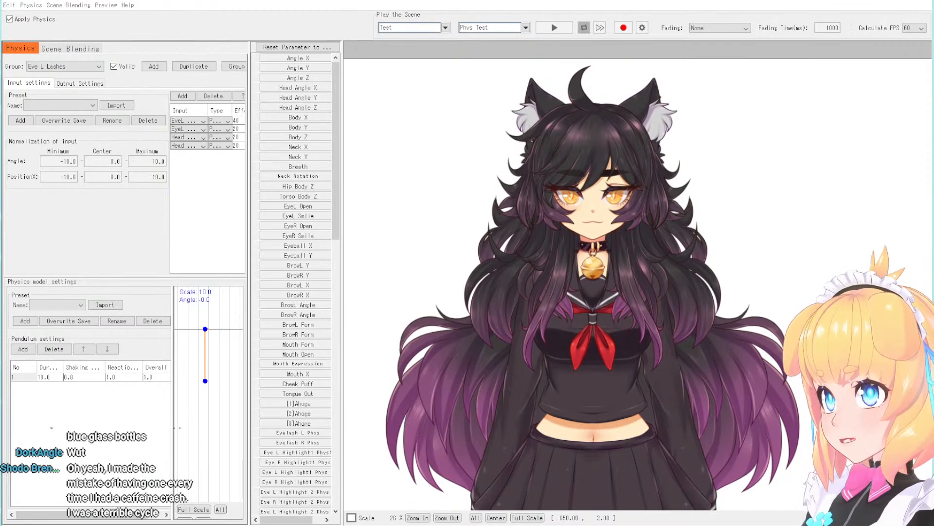
# - Examine the bangs and hair physics from close up and at full figure while swinging the head, then close the physics preview
pyautogui.click(183, 3)
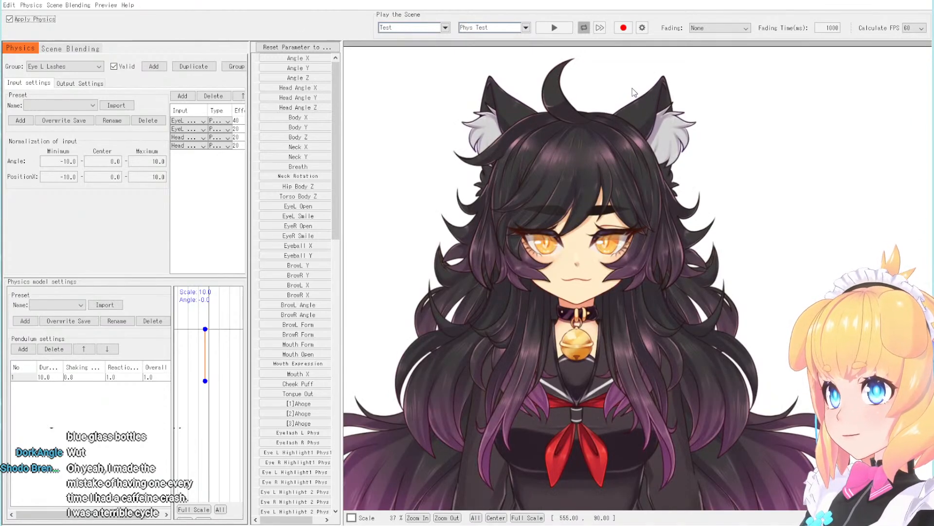
pyautogui.scroll(3, 581, 171)
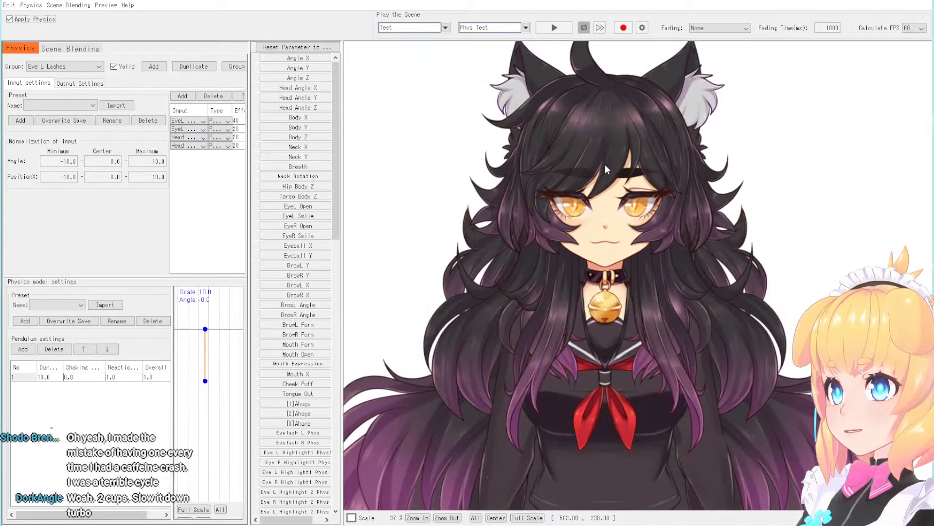
pyautogui.scroll(3, 606, 164)
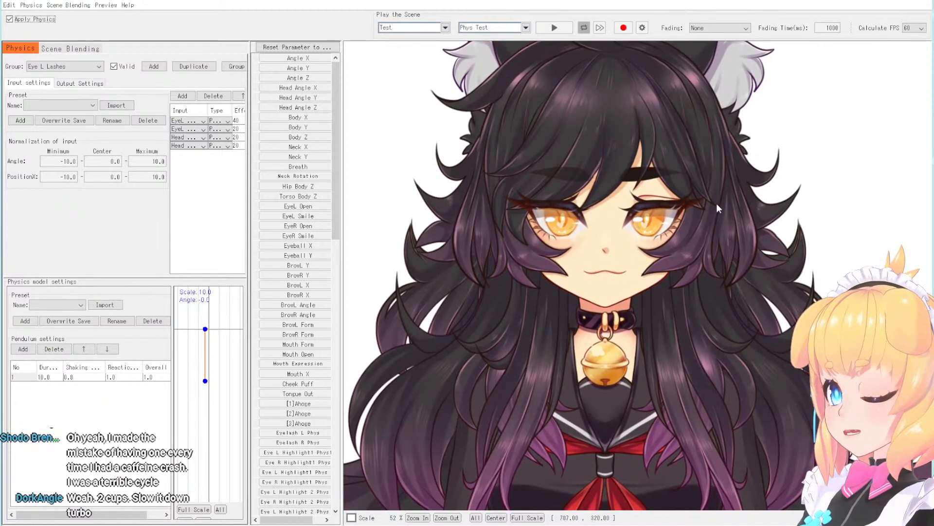
pyautogui.moveTo(647, 309); pyautogui.dragTo(864, 285)
pyautogui.moveTo(678, 235); pyautogui.dragTo(588, 50)
pyautogui.scroll(-6, 588, 50)
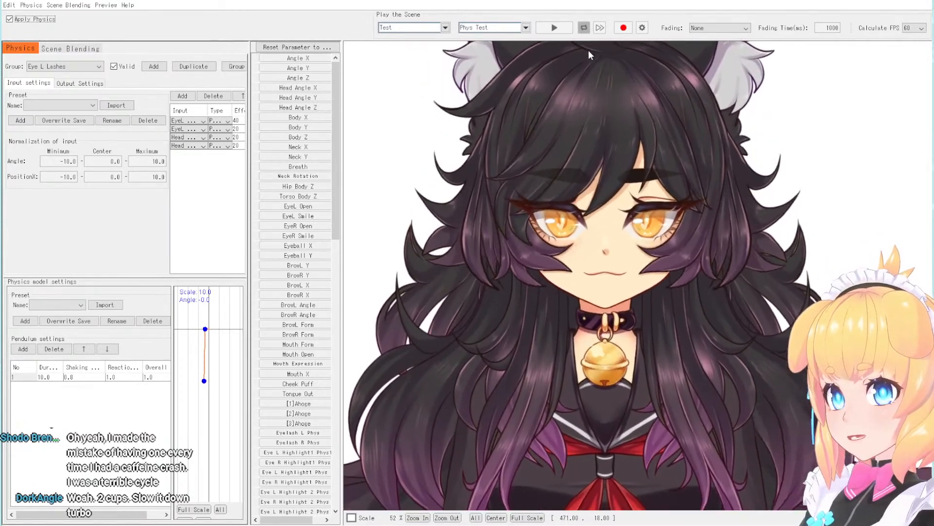
pyautogui.scroll(-1, 584, 42)
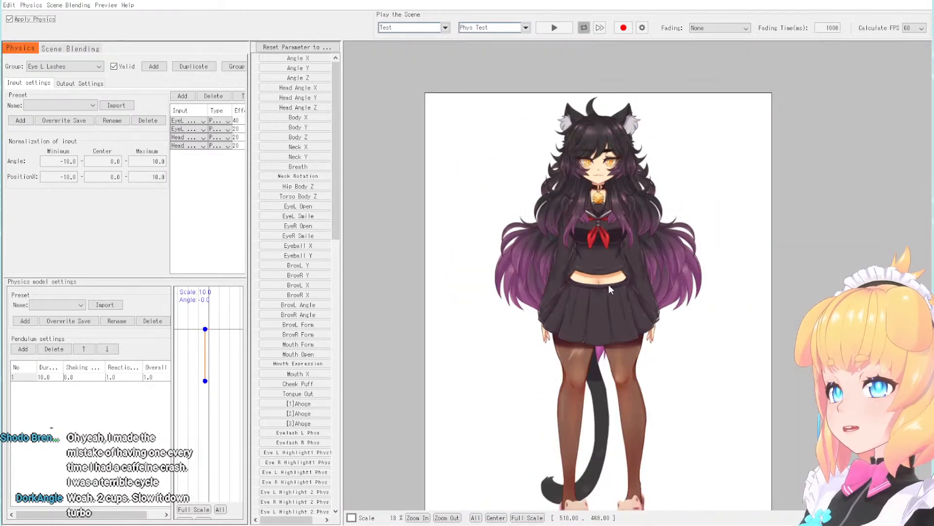
pyautogui.scroll(4, 624, 181)
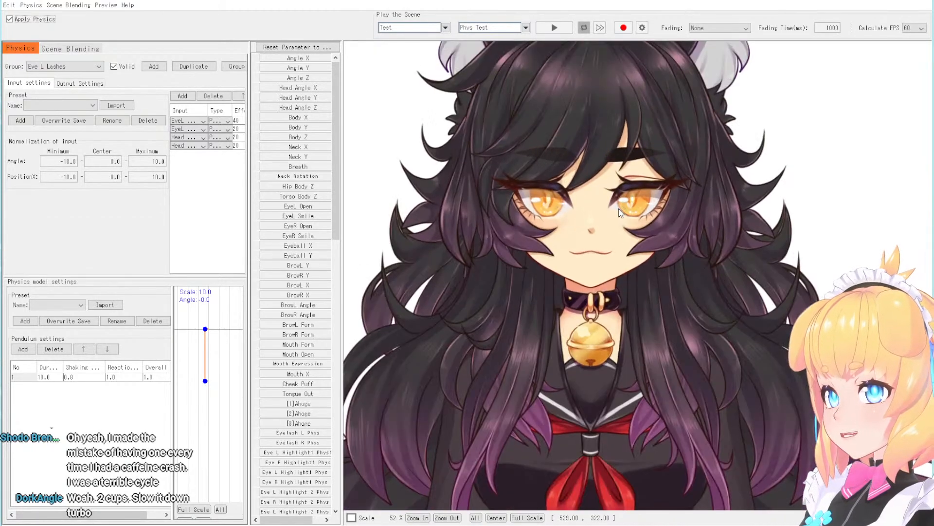
pyautogui.scroll(-2, 617, 214)
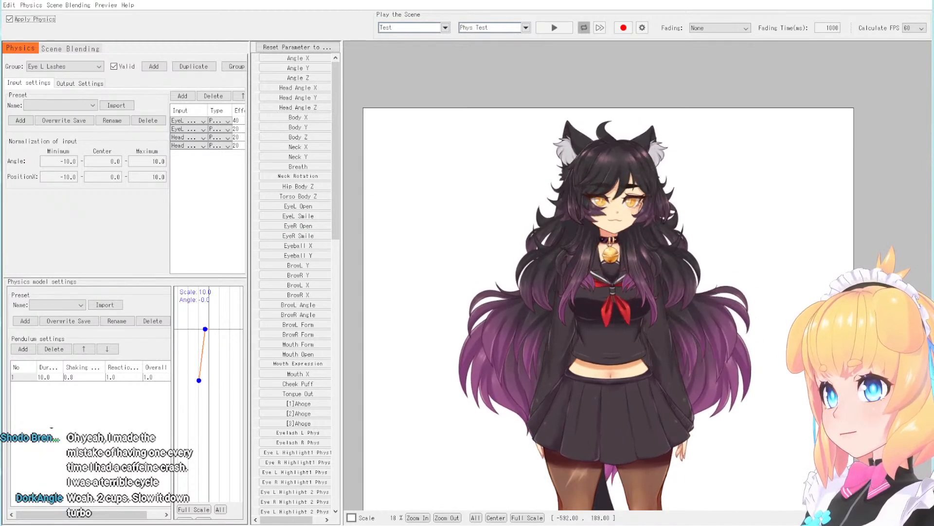
pyautogui.scroll(-2, 608, 135)
pyautogui.scroll(2, 645, 149)
pyautogui.scroll(1, 512, 146)
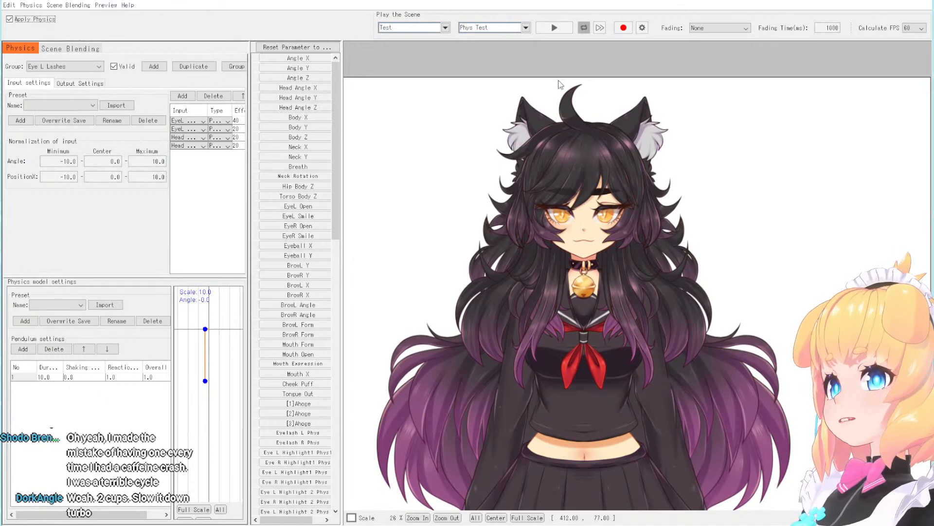
pyautogui.scroll(2, 594, 154)
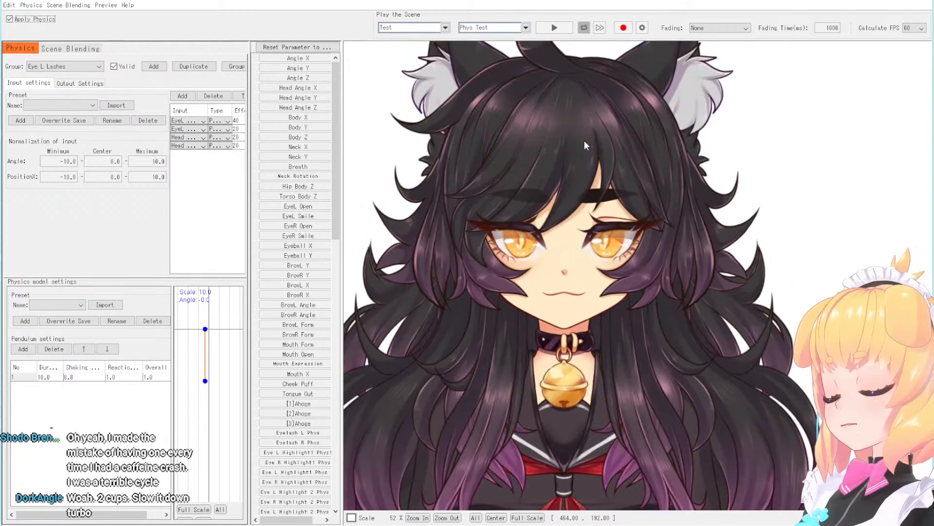
pyautogui.moveTo(557, 226); pyautogui.dragTo(655, 140)
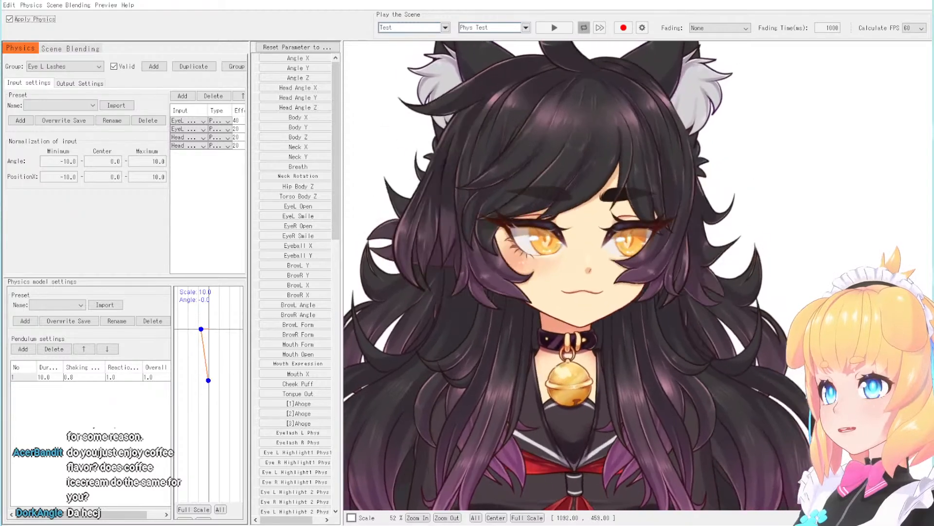
pyautogui.moveTo(689, 486); pyautogui.dragTo(544, 85)
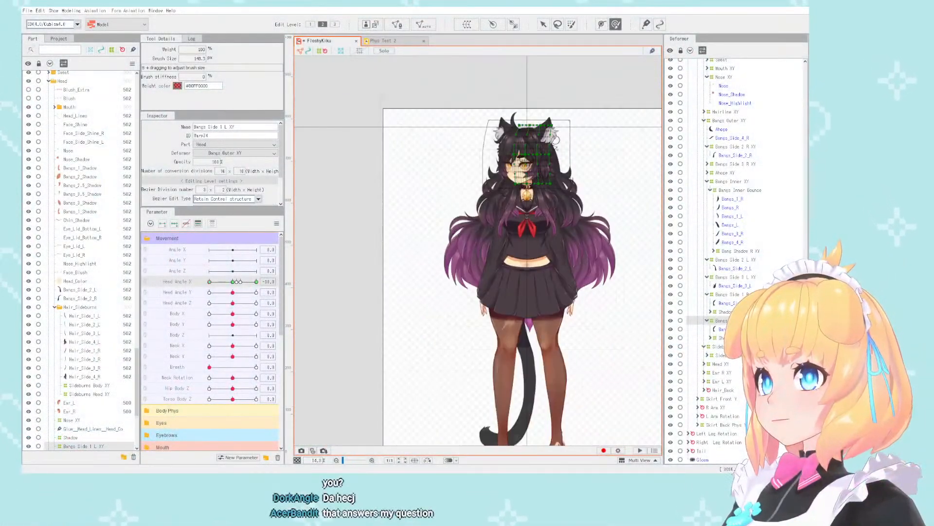
# - Switch to the Arrow tool, deselect the Bangs Side 1 L XY deformer, and examine the head at Head Angle X -30
pyautogui.click(544, 24)
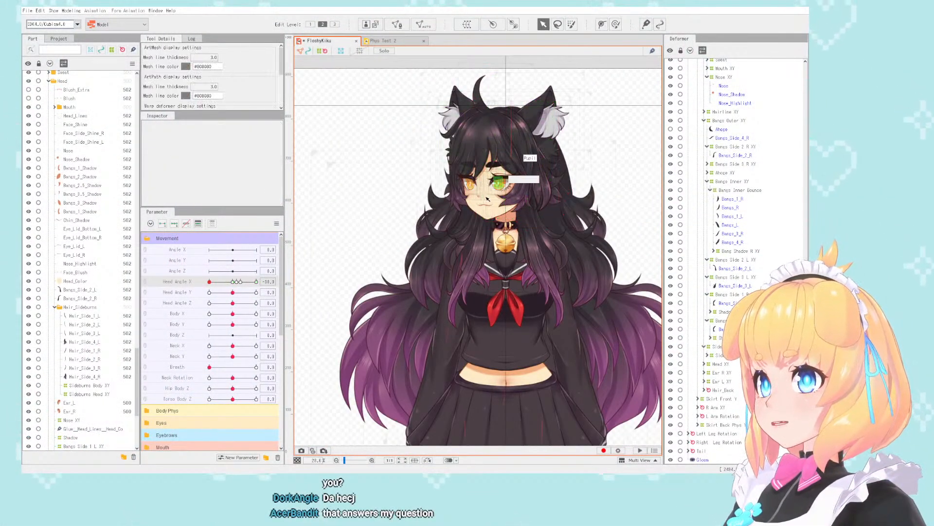
pyautogui.scroll(-5, 527, 105)
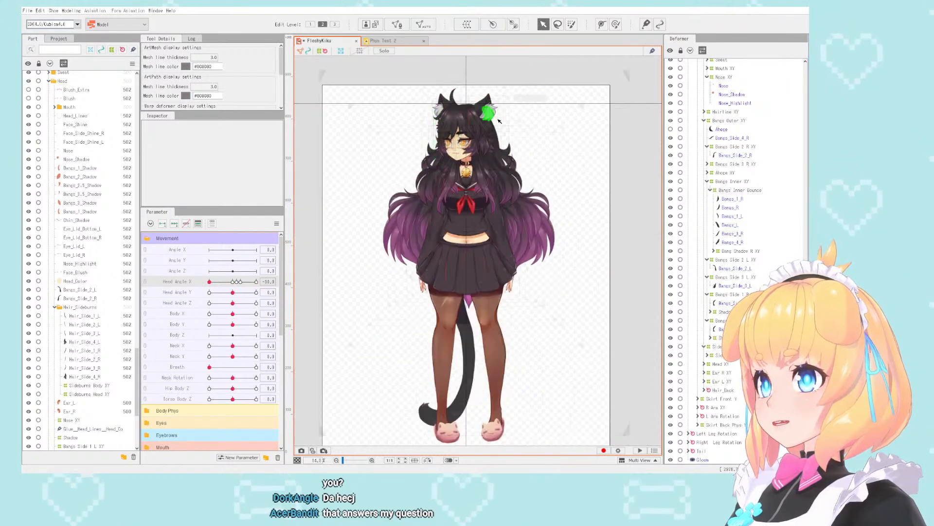
pyautogui.scroll(4, 488, 111)
pyautogui.scroll(-3, 535, 185)
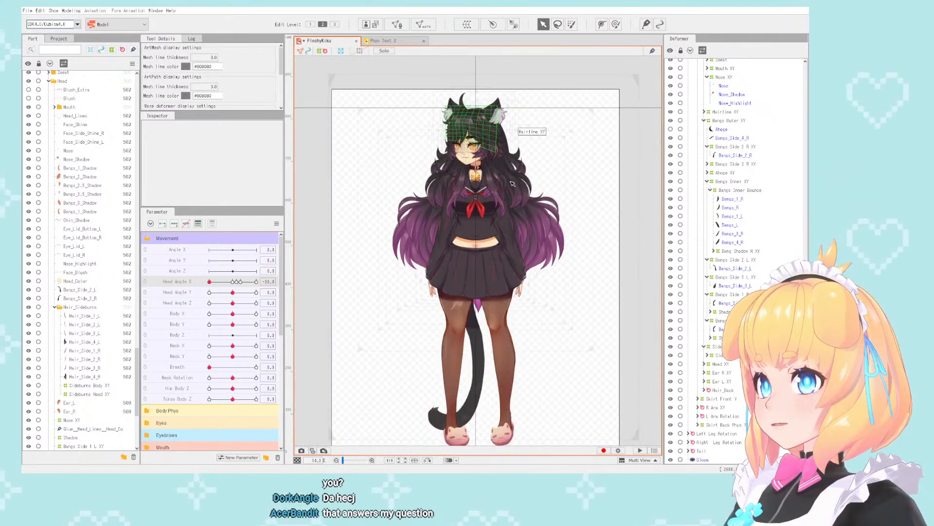
pyautogui.scroll(5, 485, 202)
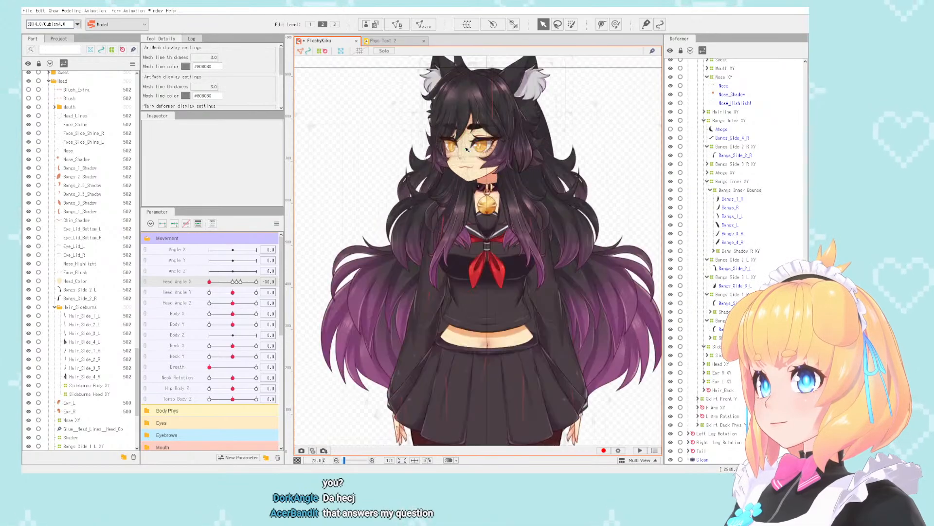
pyautogui.scroll(-5, 485, 202)
pyautogui.scroll(4, 528, 95)
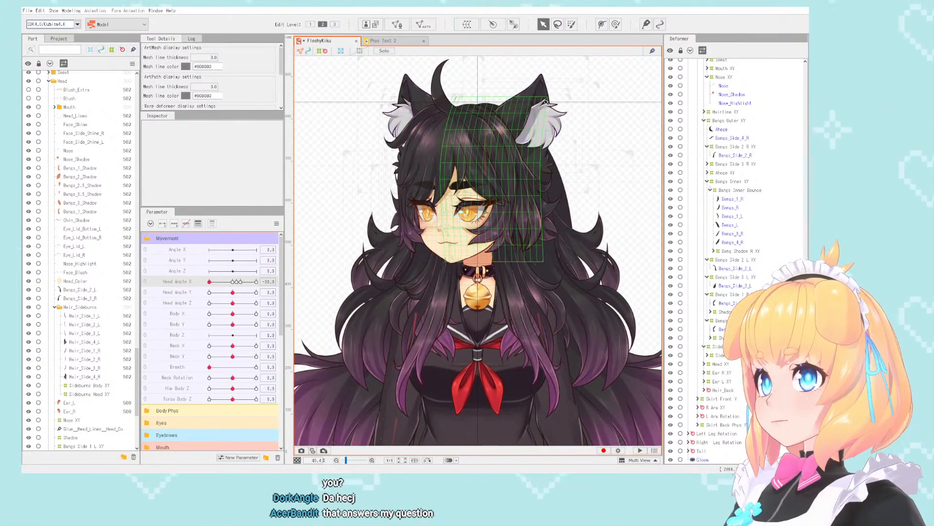
pyautogui.scroll(-5, 532, 89)
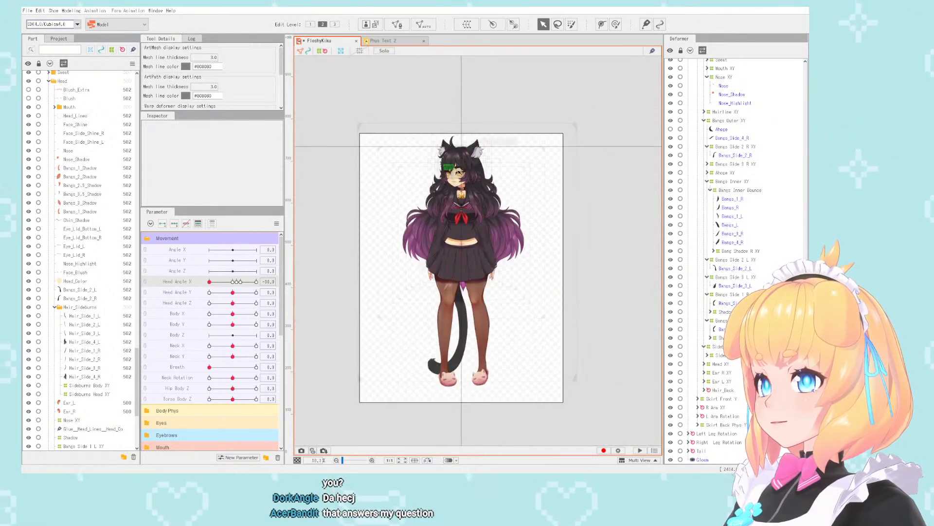
pyautogui.scroll(1, 465, 198)
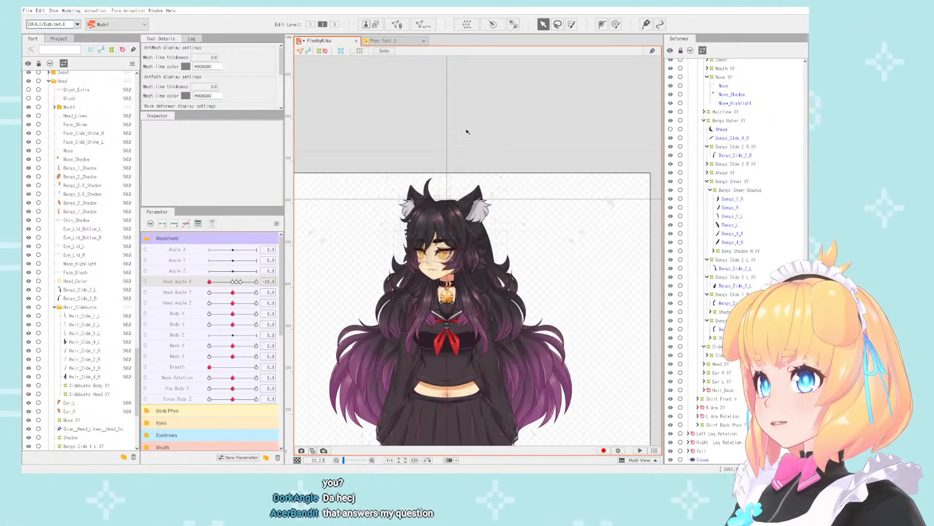
pyautogui.scroll(3, 466, 198)
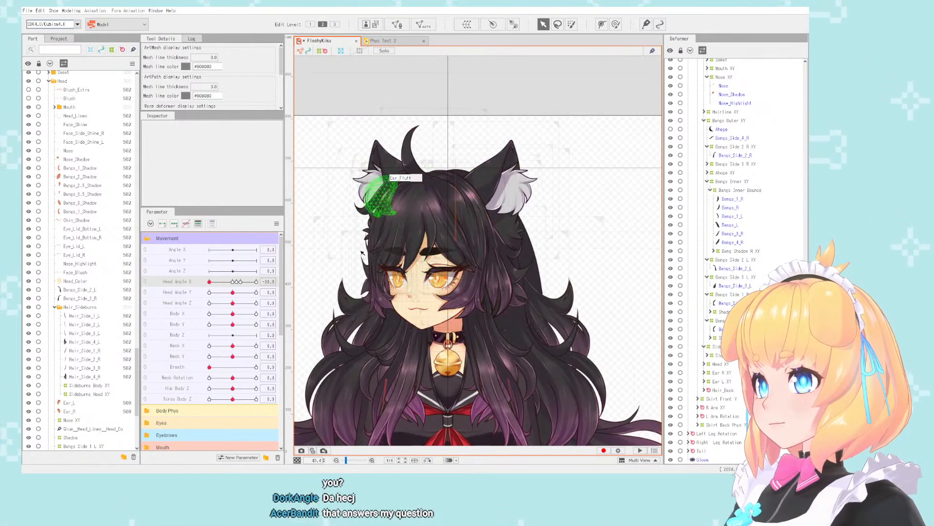
# - Select the Chin_Shadow art mesh under the jaw
pyautogui.click(421, 334)
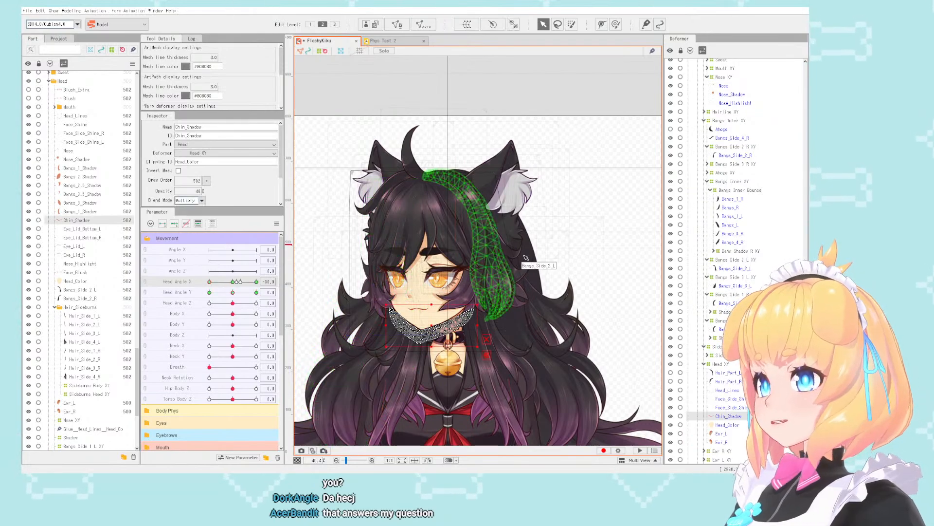
pyautogui.click(632, 191)
pyautogui.scroll(-1, 569, 190)
pyautogui.scroll(2, 480, 294)
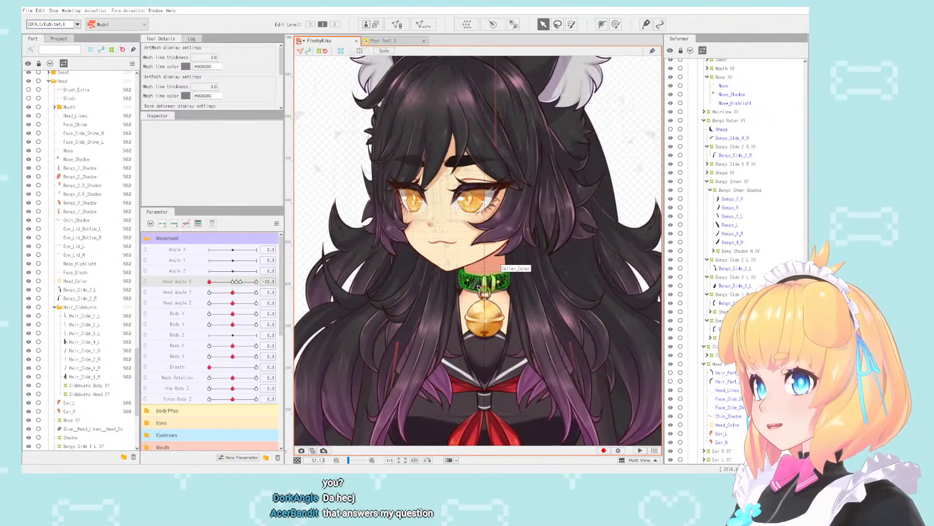
pyautogui.click(477, 263)
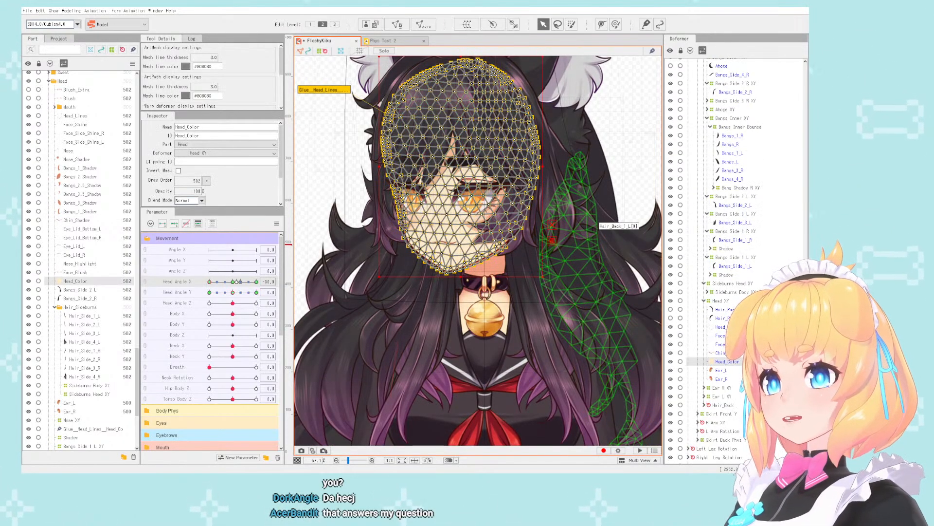
pyautogui.click(719, 353)
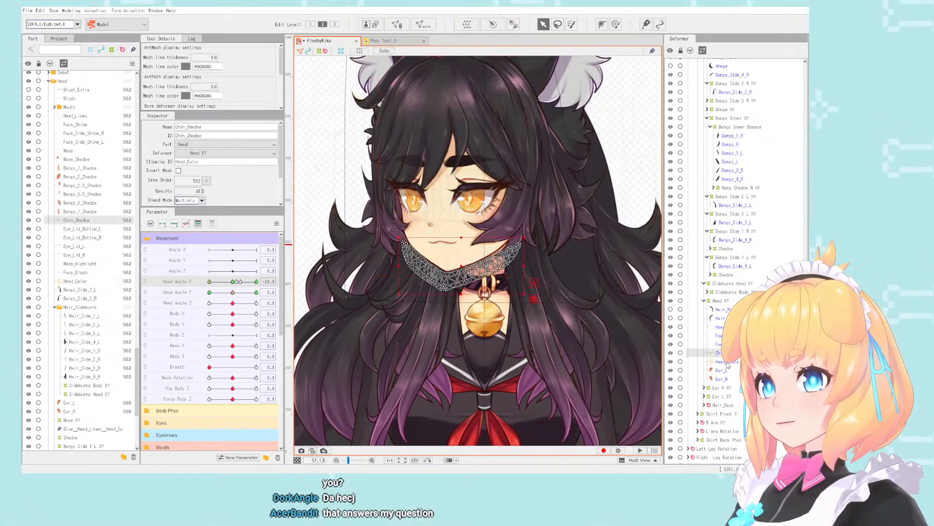
pyautogui.scroll(-1, 492, 263)
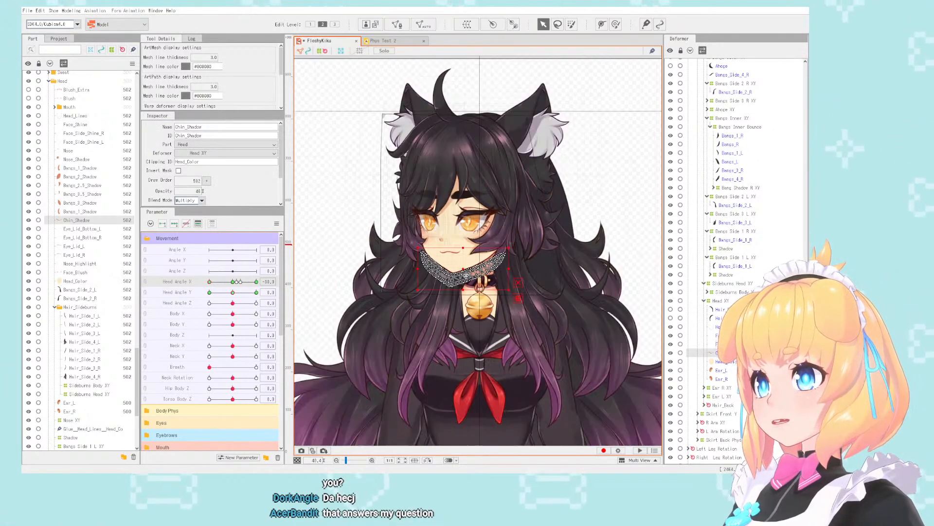
pyautogui.scroll(2, 492, 264)
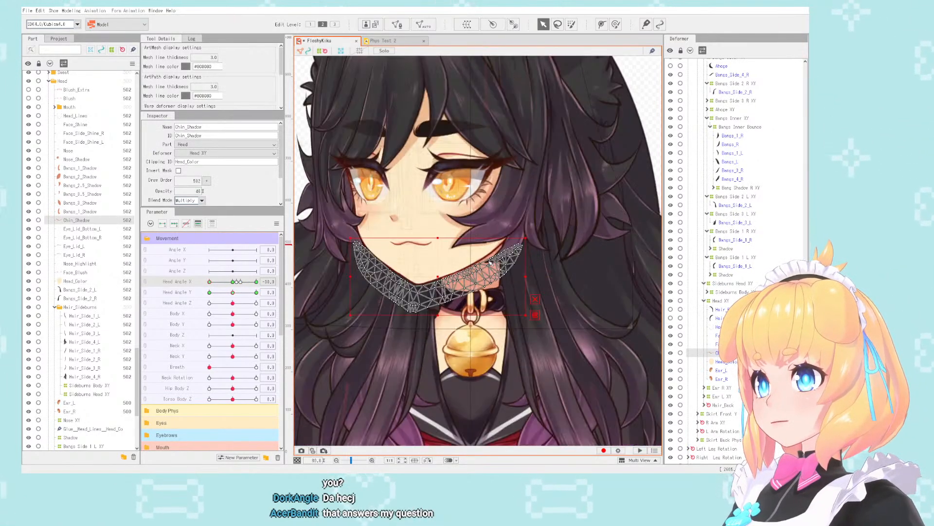
# - Combine the Head Angle X and Y parameters, set both to 30, and inspect the Chin_Shadow mesh along the jawline
pyautogui.click(145, 282)
pyautogui.moveTo(231, 297); pyautogui.dragTo(256, 282)
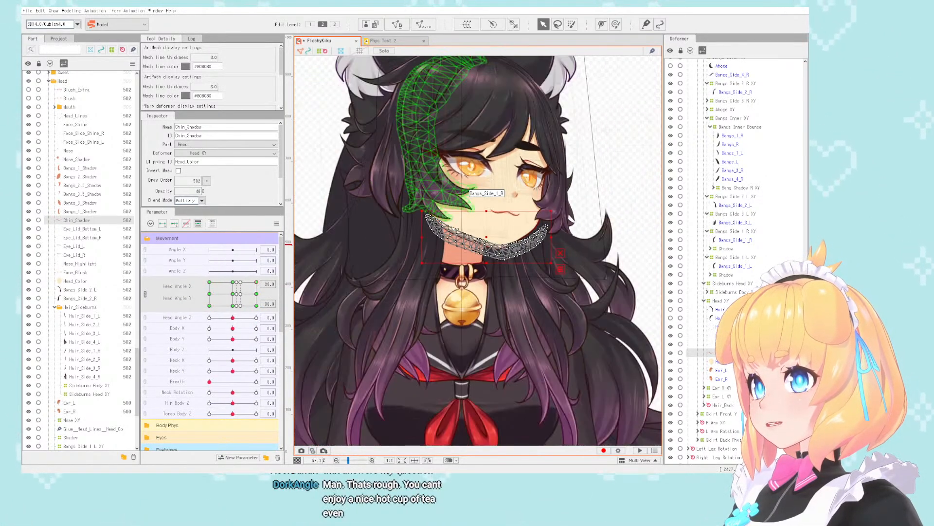
pyautogui.scroll(2, 458, 233)
pyautogui.scroll(2, 457, 232)
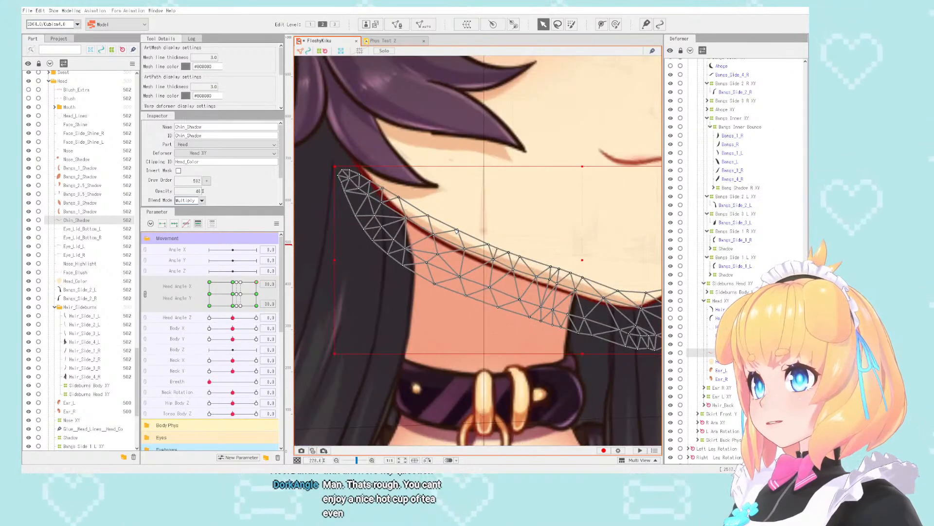
pyautogui.scroll(-4, 457, 230)
pyautogui.scroll(3, 457, 231)
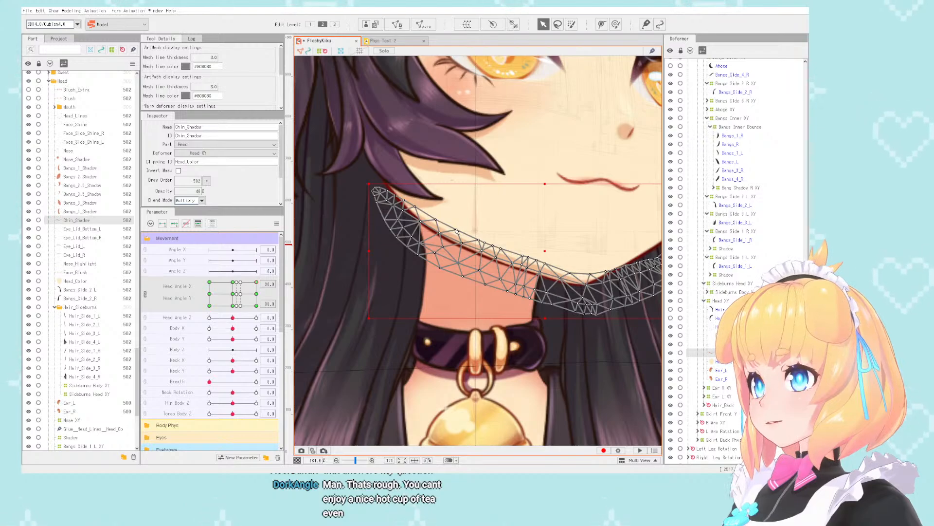
# - Return Head Angle X and Y to 0 and separate the two combined parameters
pyautogui.scroll(-4, 456, 231)
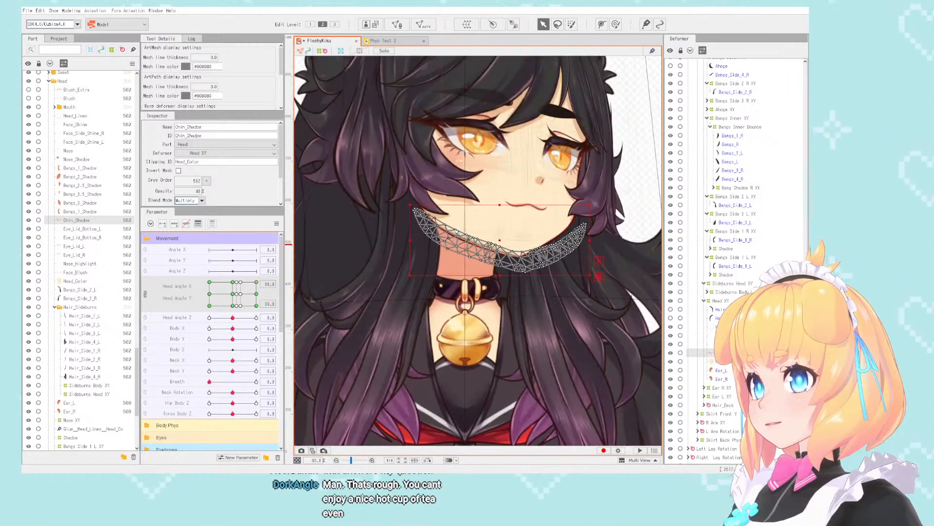
pyautogui.scroll(2, 455, 227)
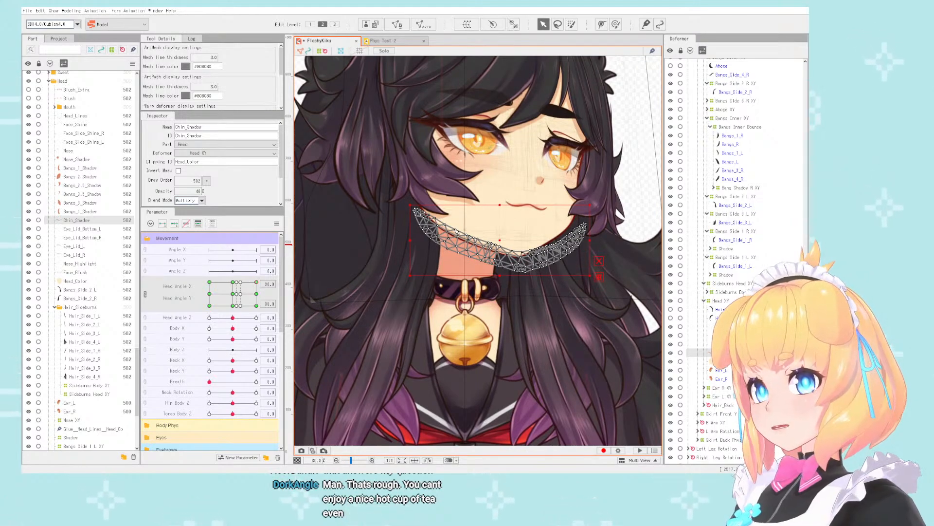
pyautogui.scroll(-1, 456, 225)
pyautogui.scroll(-1, 418, 214)
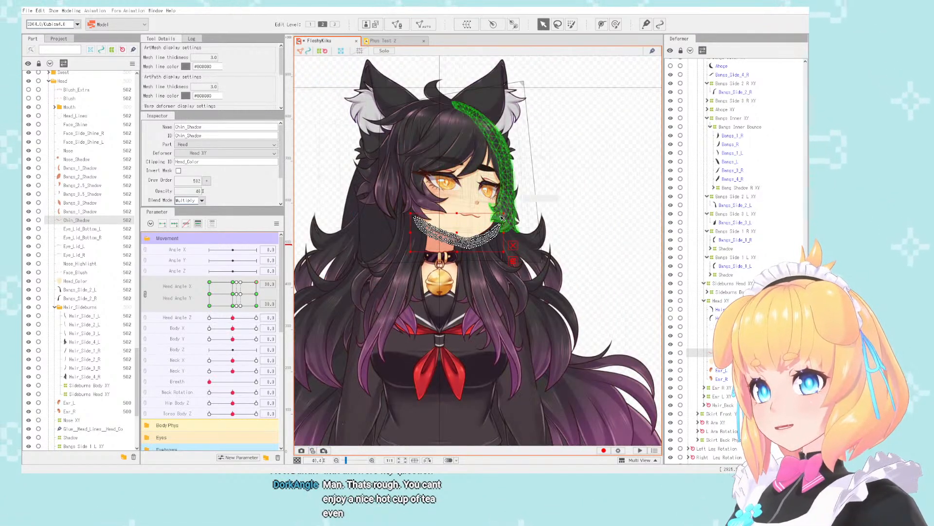
pyautogui.scroll(-1, 417, 213)
pyautogui.scroll(2, 416, 213)
pyautogui.click(234, 294)
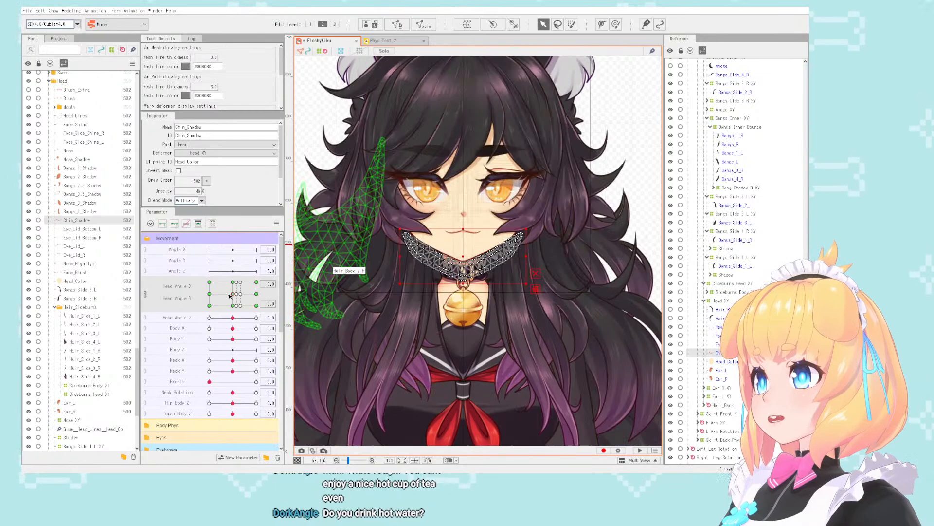
pyautogui.click(145, 294)
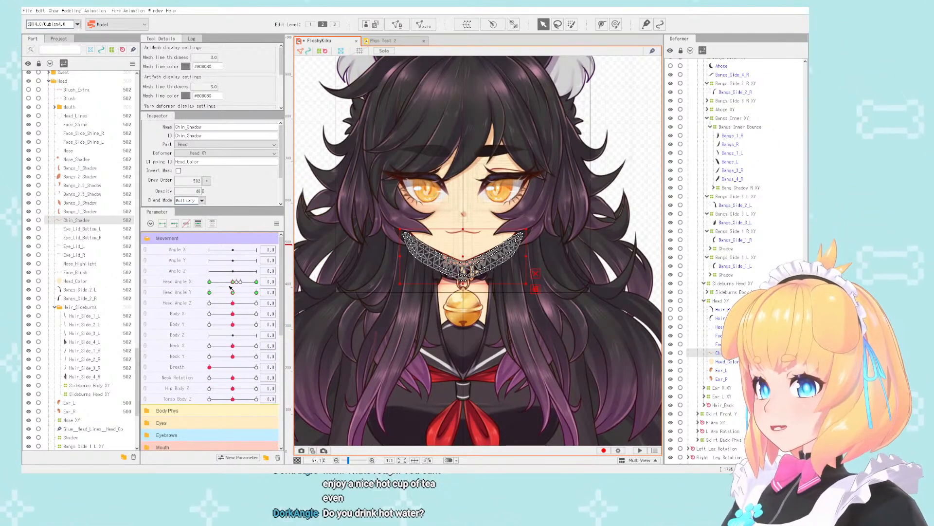
# - Examine the chin shadow, face and hair in the neutral front pose, from close up and at full figure
pyautogui.scroll(-1, 422, 180)
pyautogui.scroll(-2, 422, 179)
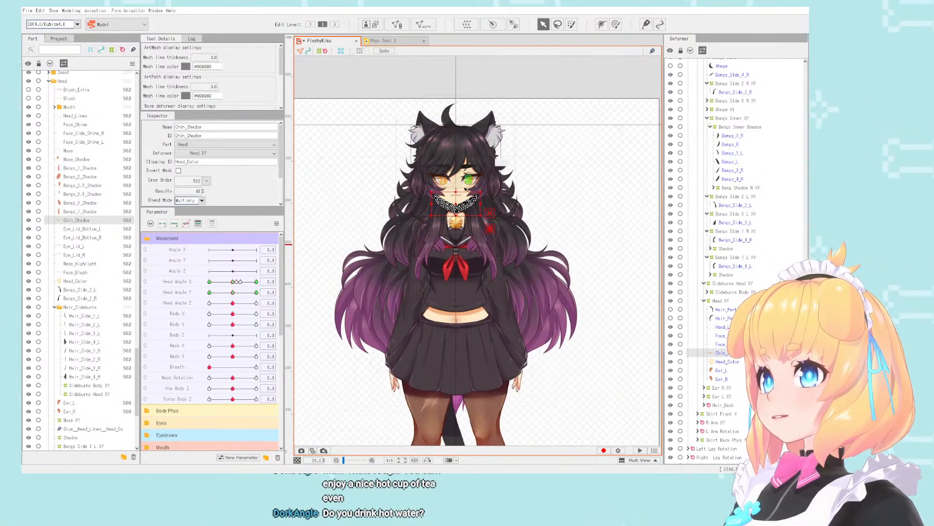
pyautogui.scroll(3, 445, 208)
pyautogui.scroll(3, 446, 207)
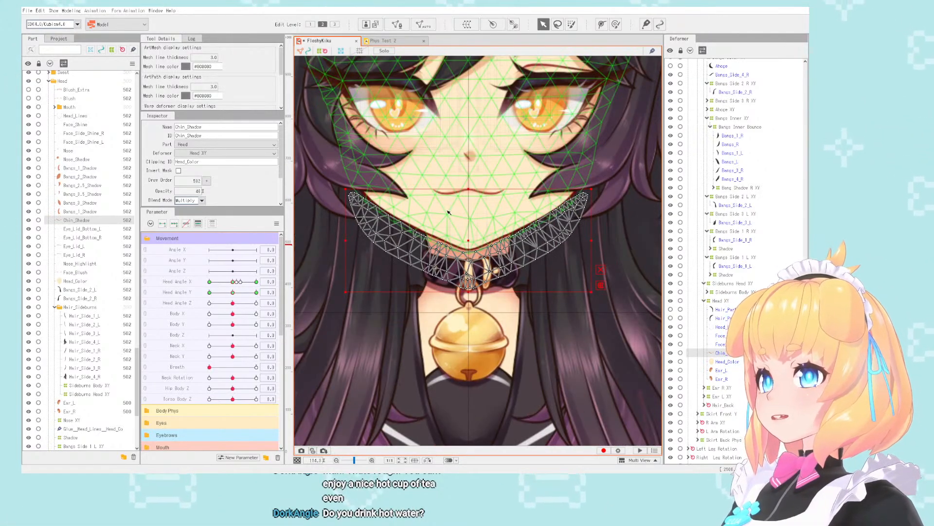
pyautogui.scroll(2, 459, 242)
pyautogui.scroll(-6, 459, 242)
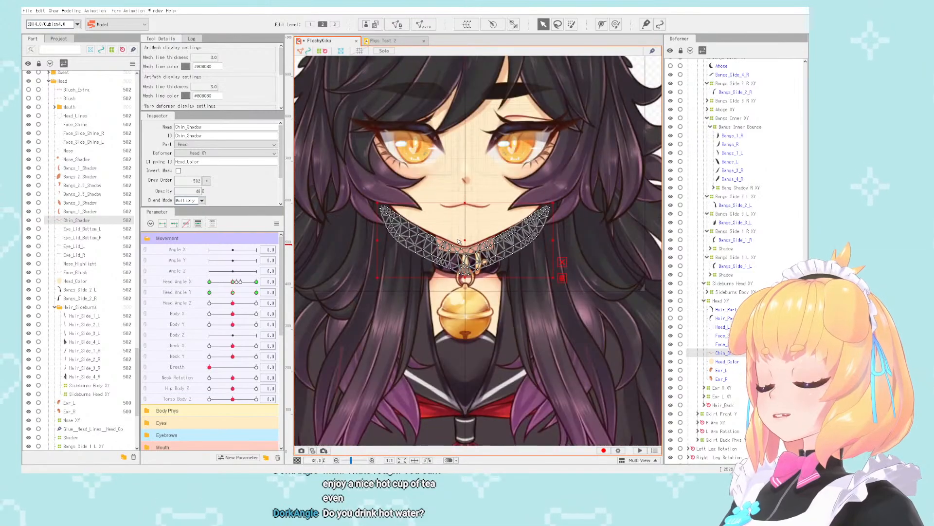
pyautogui.scroll(-1, 460, 239)
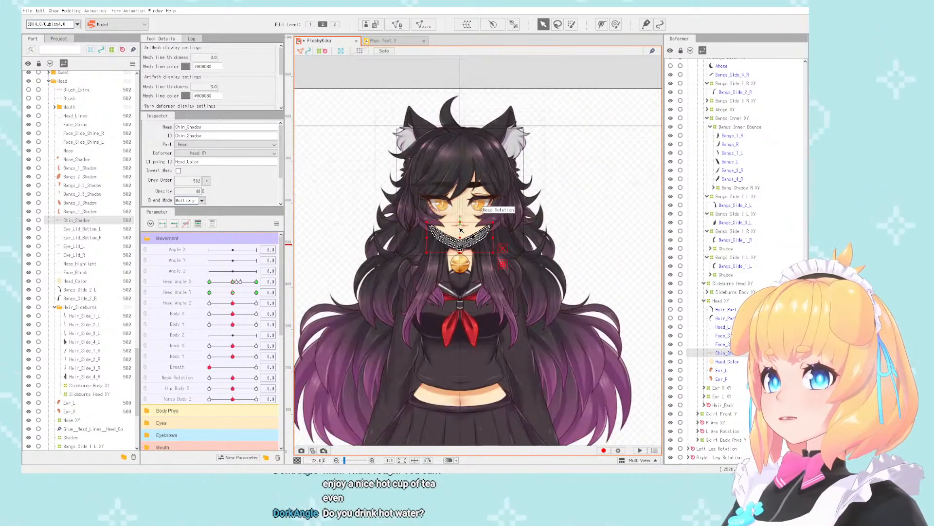
pyautogui.scroll(2, 461, 230)
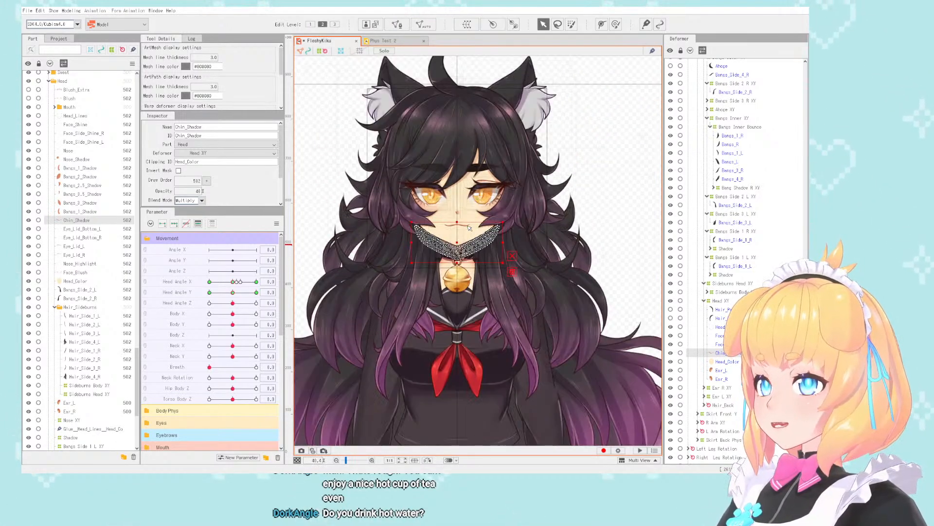
pyautogui.scroll(-1, 551, 237)
pyautogui.scroll(3, 487, 195)
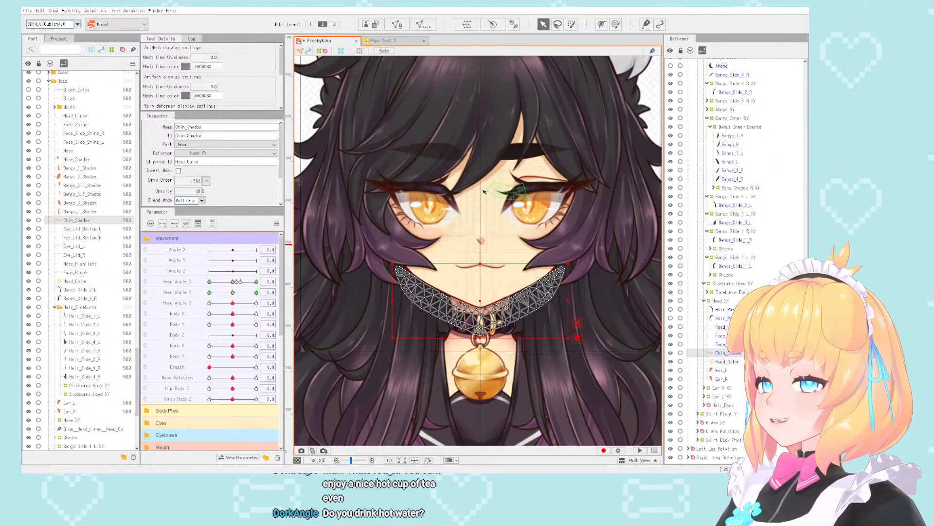
pyautogui.scroll(-2, 483, 192)
pyautogui.scroll(2, 483, 191)
pyautogui.scroll(-3, 482, 229)
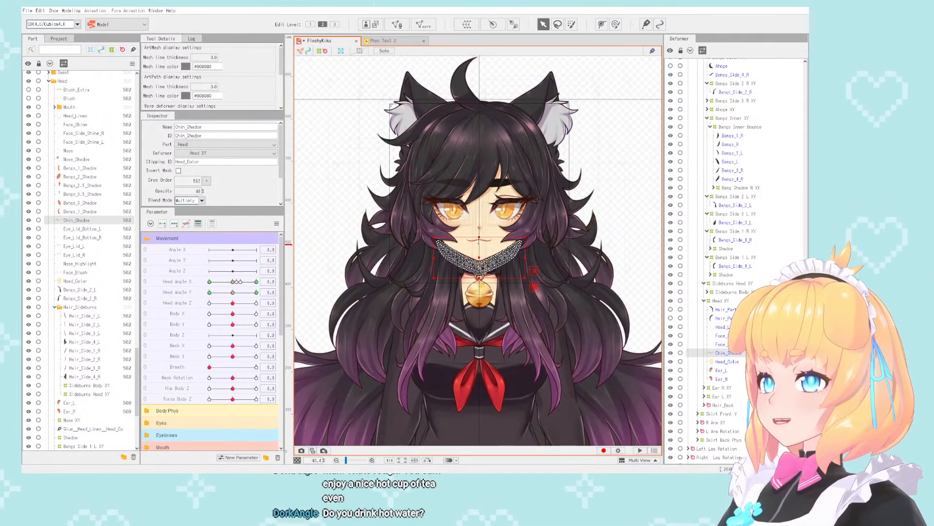
pyautogui.scroll(-2, 535, 204)
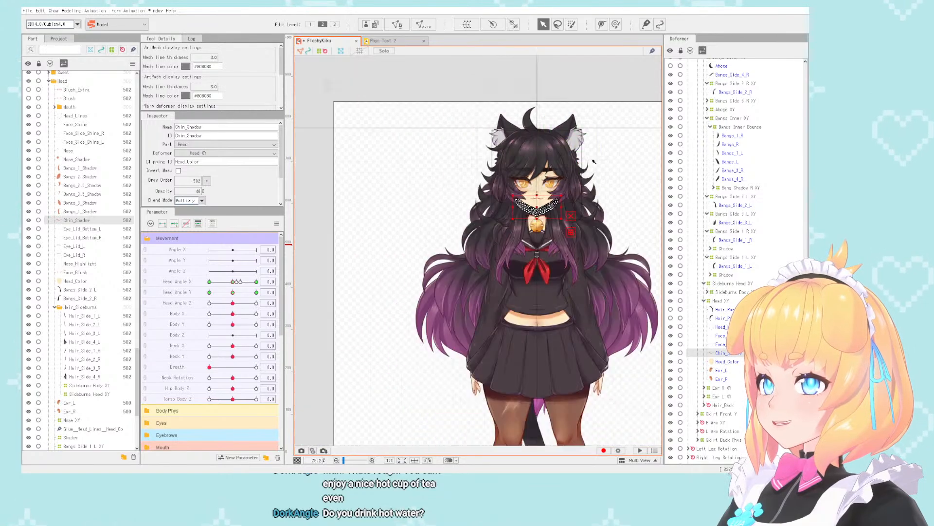
pyautogui.scroll(-2, 544, 197)
pyautogui.scroll(2, 545, 197)
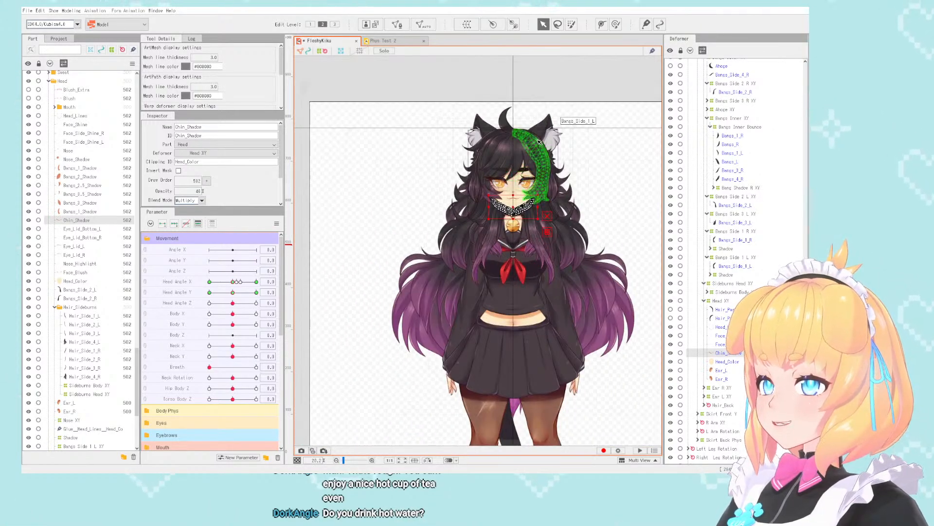
pyautogui.scroll(3, 549, 190)
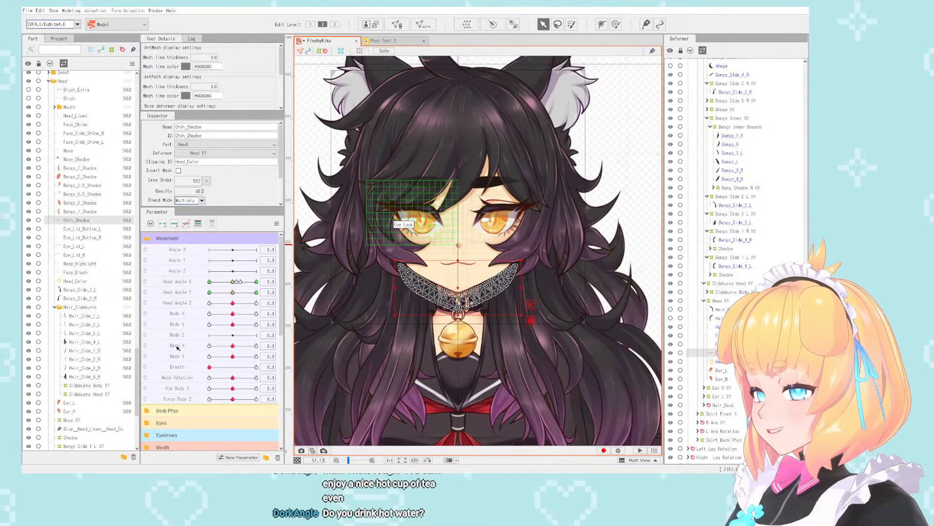
# - Open the Physics/Scene Blending Settings to preview the model with physics applied
pyautogui.moveTo(209, 368); pyautogui.dragTo(233, 390)
pyautogui.scroll(-3, 217, 321)
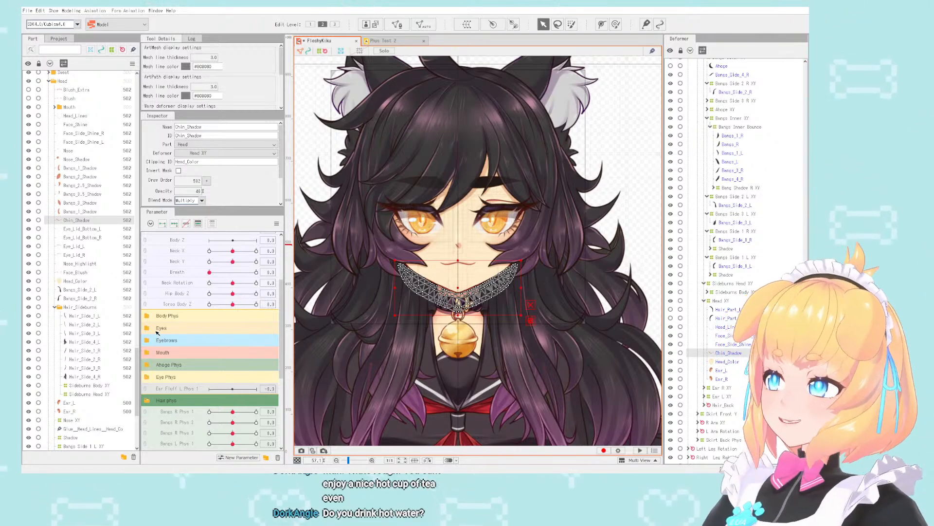
pyautogui.click(71, 10)
pyautogui.click(160, 163)
pyautogui.click(71, 11)
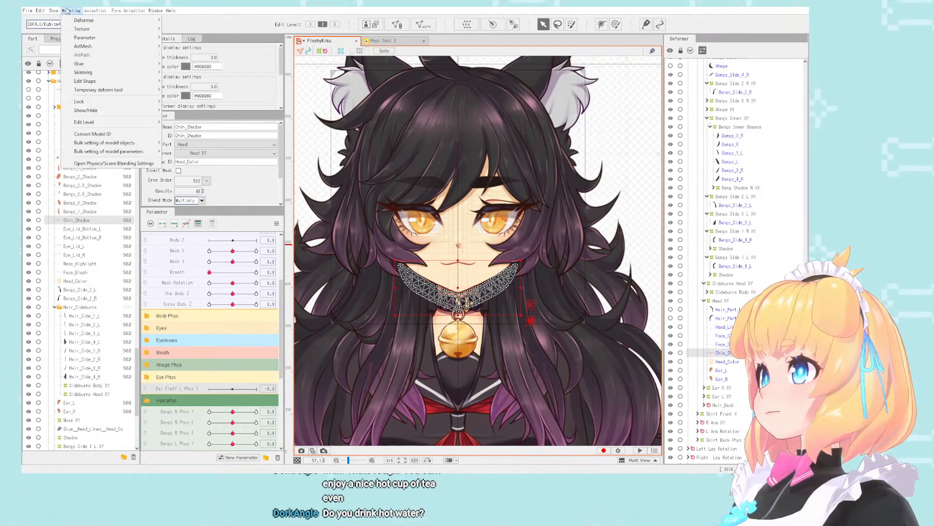
pyautogui.click(141, 163)
pyautogui.scroll(5, 629, 110)
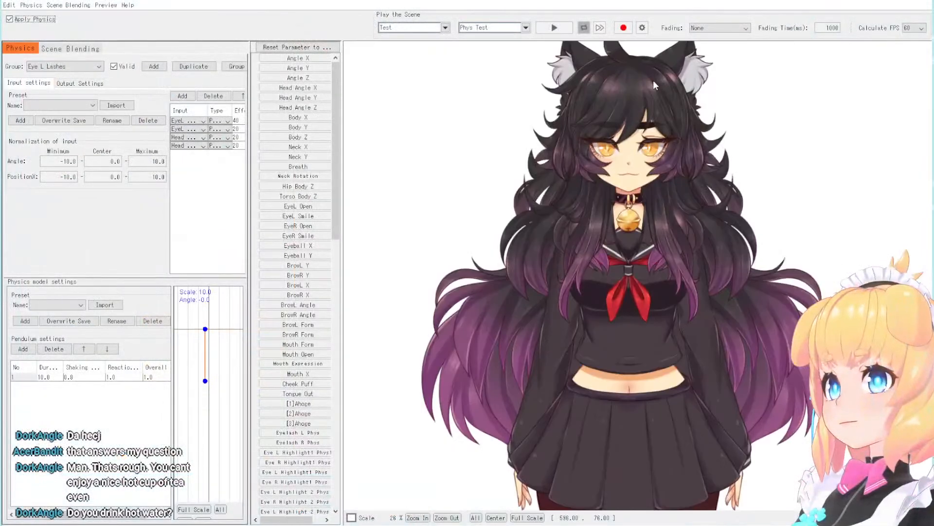
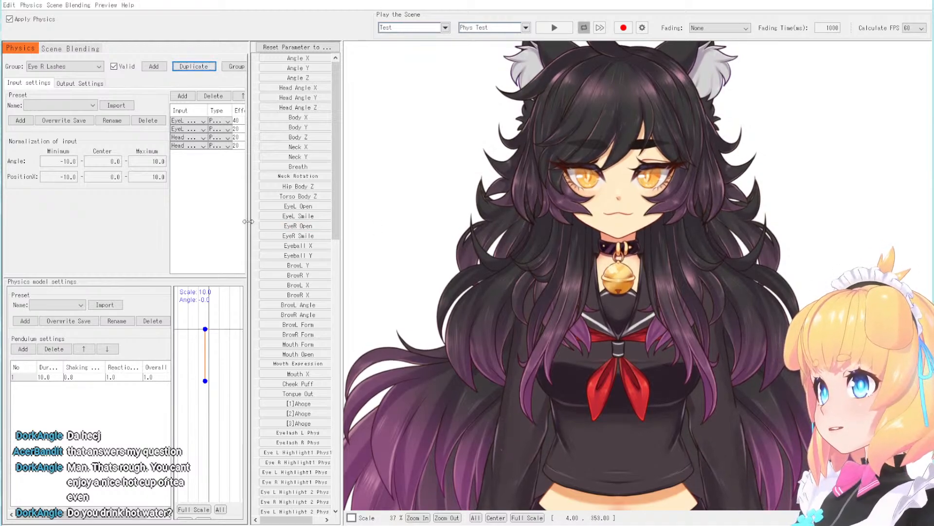
# - Change the output parameter of the Eye R Lashes physics group to Eyelash R Phys
pyautogui.moveTo(248, 221); pyautogui.dragTo(342, 226)
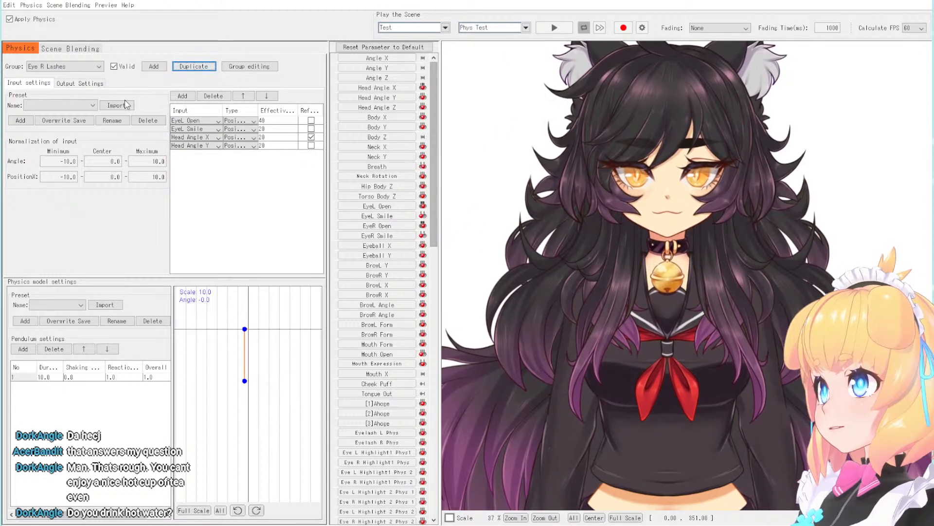
pyautogui.click(85, 86)
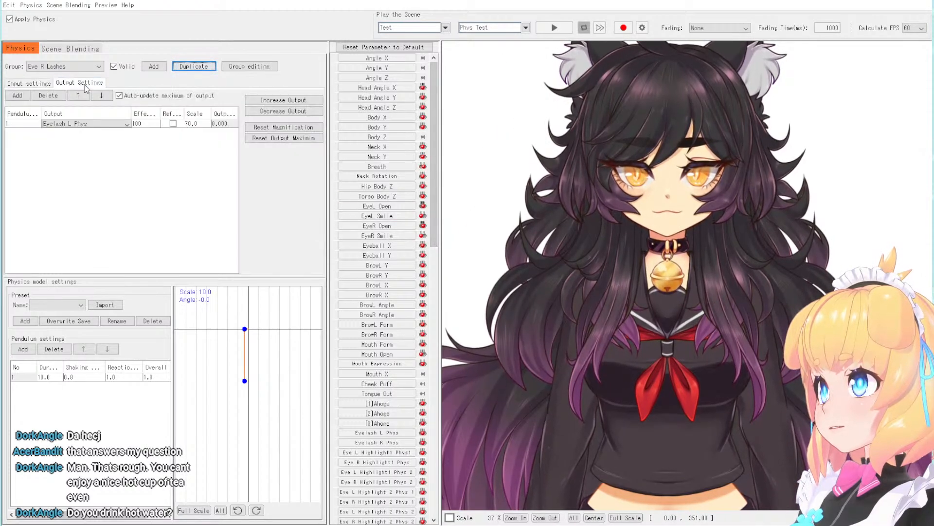
pyautogui.click(72, 125)
pyautogui.scroll(-1, 73, 146)
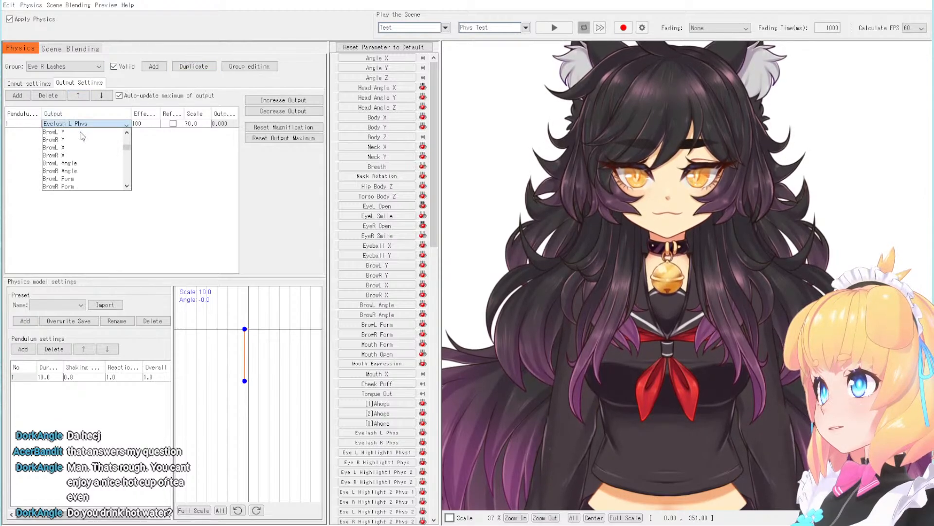
pyautogui.scroll(-8, 82, 137)
pyautogui.click(64, 147)
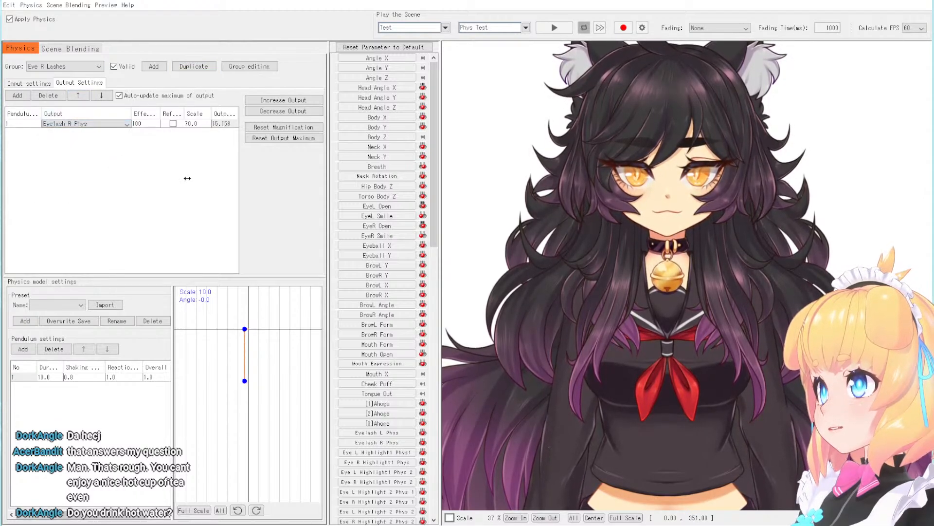
# - Raise Angle X to its maximum and check how the eyelashes react to the head turn
pyautogui.scroll(3, 696, 142)
pyautogui.scroll(2, 696, 142)
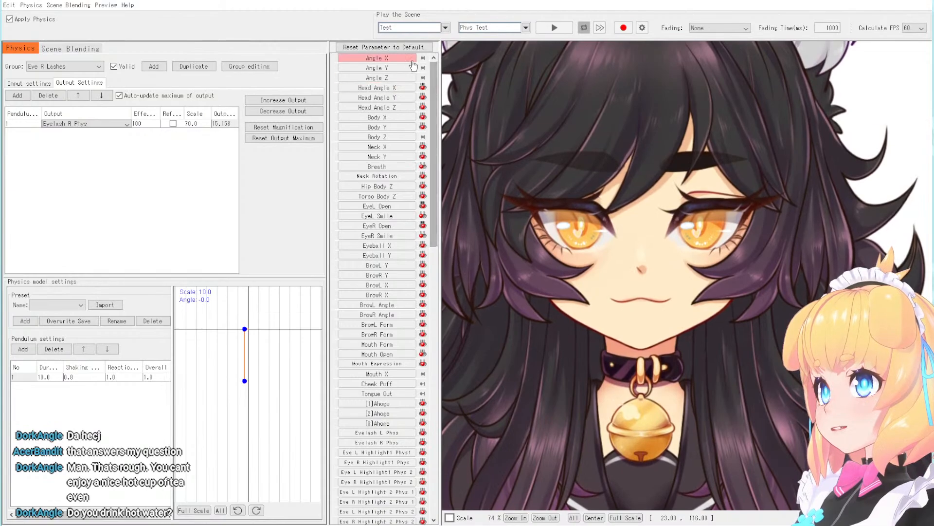
pyautogui.moveTo(329, 89); pyautogui.dragTo(276, 95)
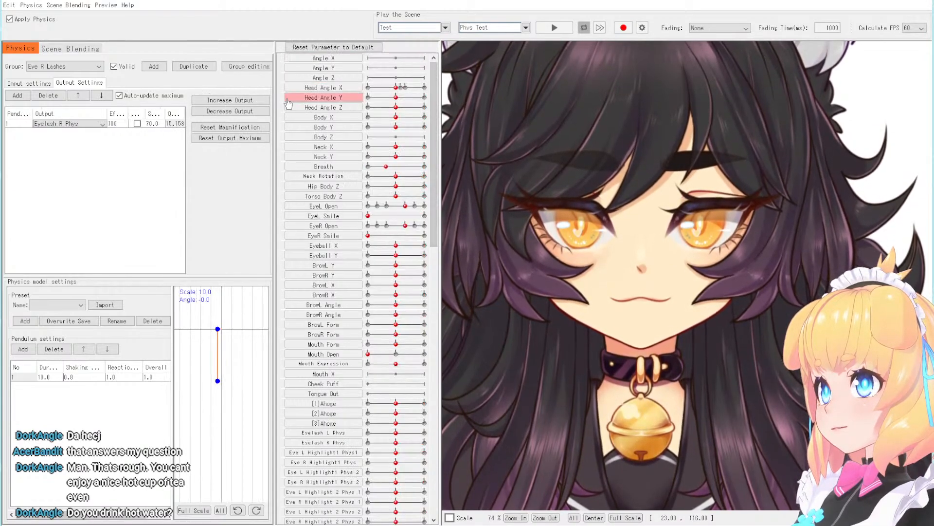
pyautogui.moveTo(399, 58); pyautogui.dragTo(419, 58)
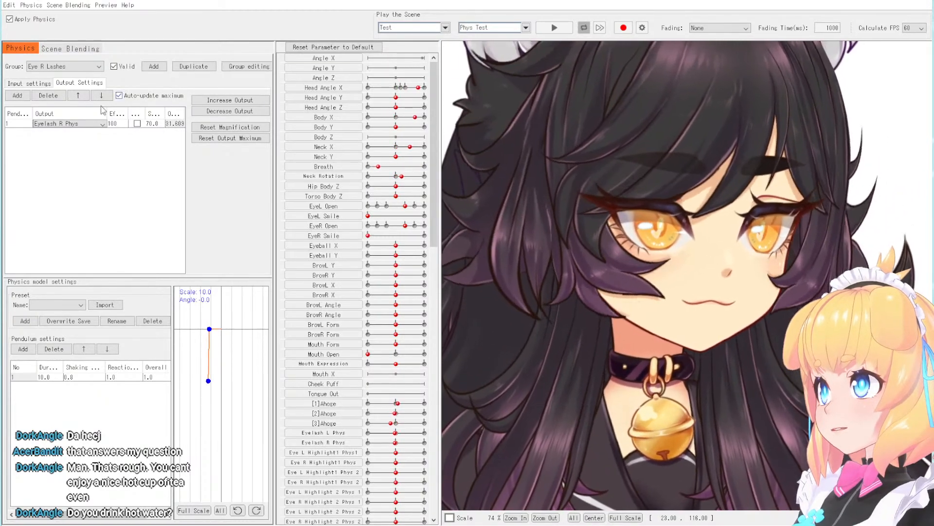
# - Turn off the reflect option for the group's Head Angle X input and test the head turn with Angle X
pyautogui.click(29, 83)
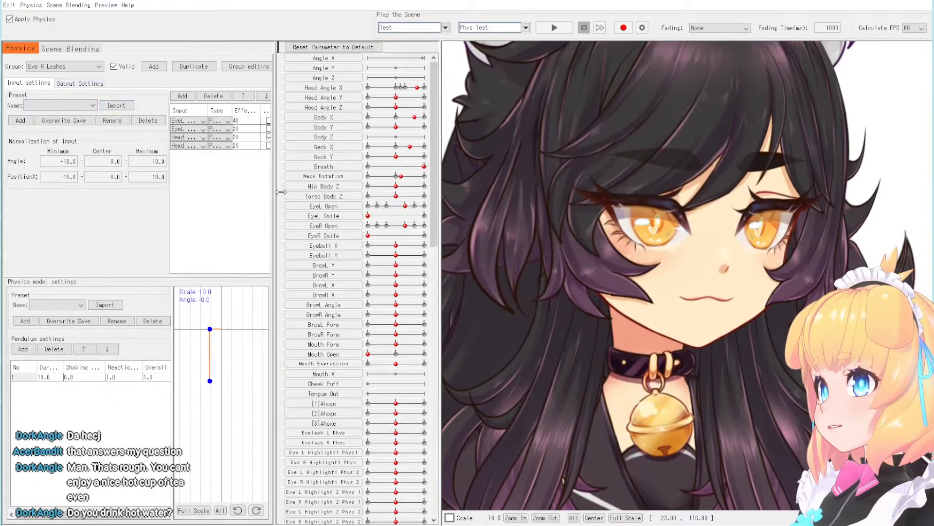
pyautogui.moveTo(281, 192); pyautogui.dragTo(314, 194)
pyautogui.click(80, 83)
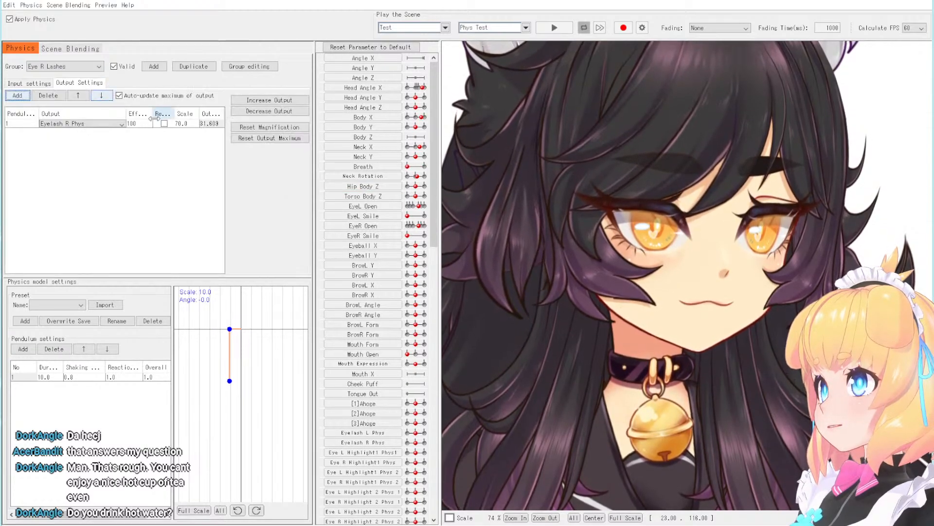
pyautogui.click(37, 84)
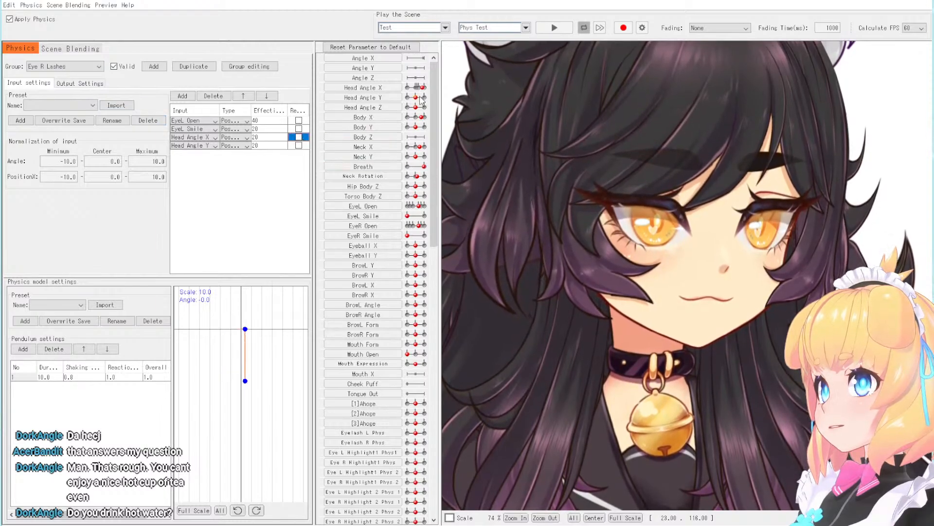
pyautogui.moveTo(417, 101)
pyautogui.mouseDown()
pyautogui.moveTo(425, 102)
pyautogui.moveTo(407, 103)
pyautogui.moveTo(424, 106)
pyautogui.moveTo(415, 106)
pyautogui.mouseUp()
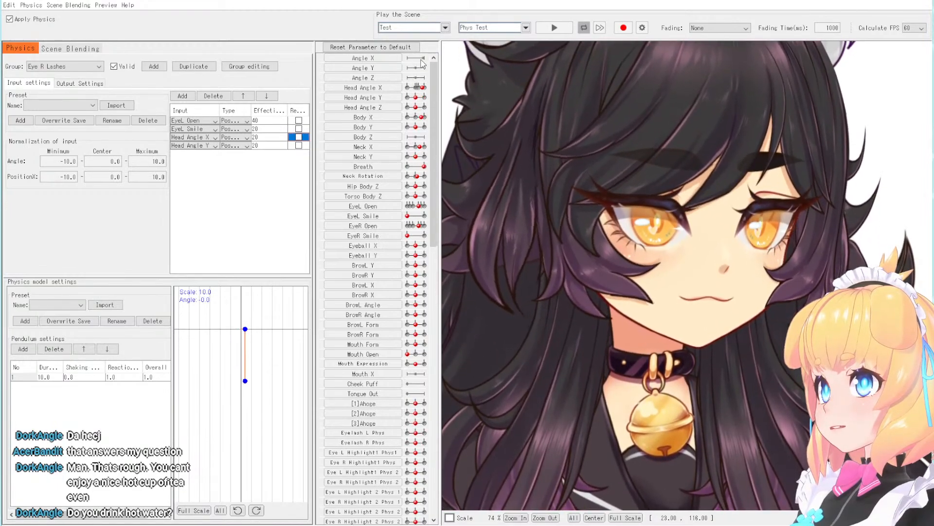
pyautogui.moveTo(421, 60)
pyautogui.mouseDown()
pyautogui.moveTo(410, 61)
pyautogui.moveTo(427, 64)
pyautogui.mouseUp()
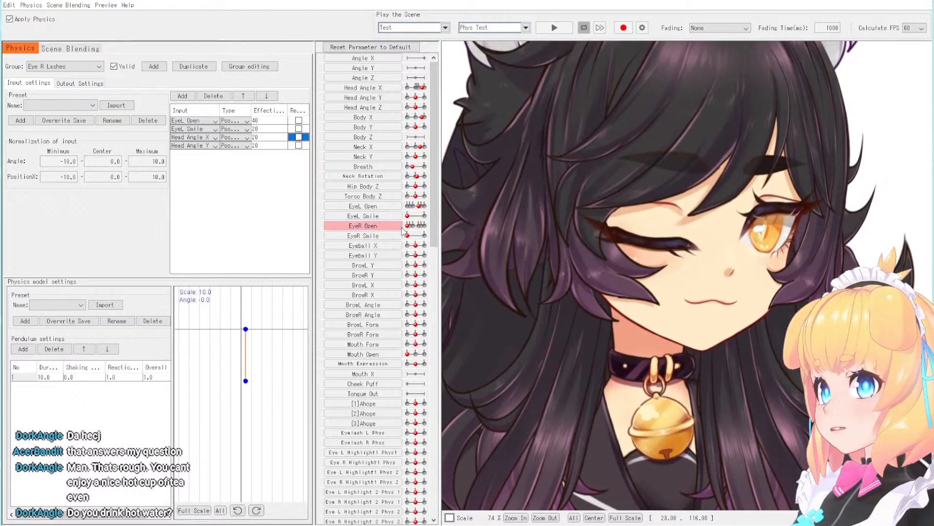
# - Replace the group's EyeL Open and EyeL Smile inputs with EyeR Open and EyeR Smile
pyautogui.click(199, 122)
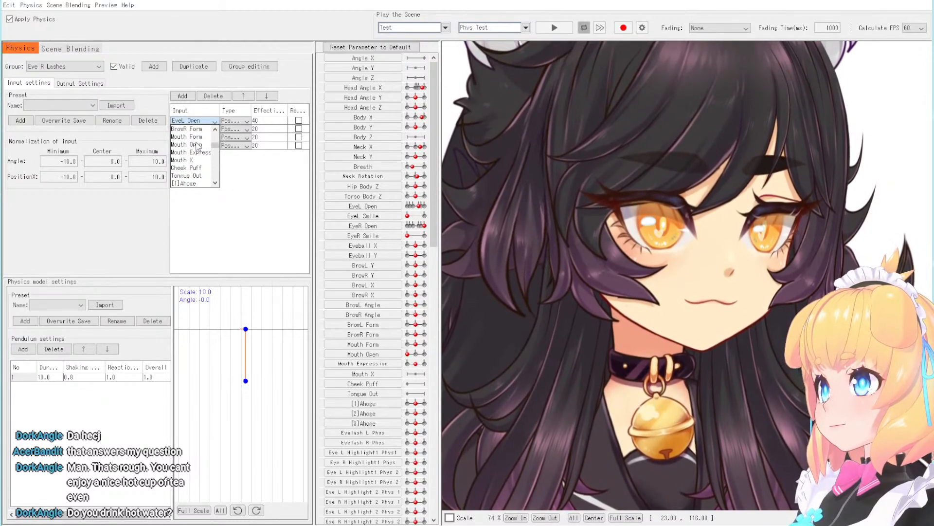
pyautogui.scroll(3, 196, 145)
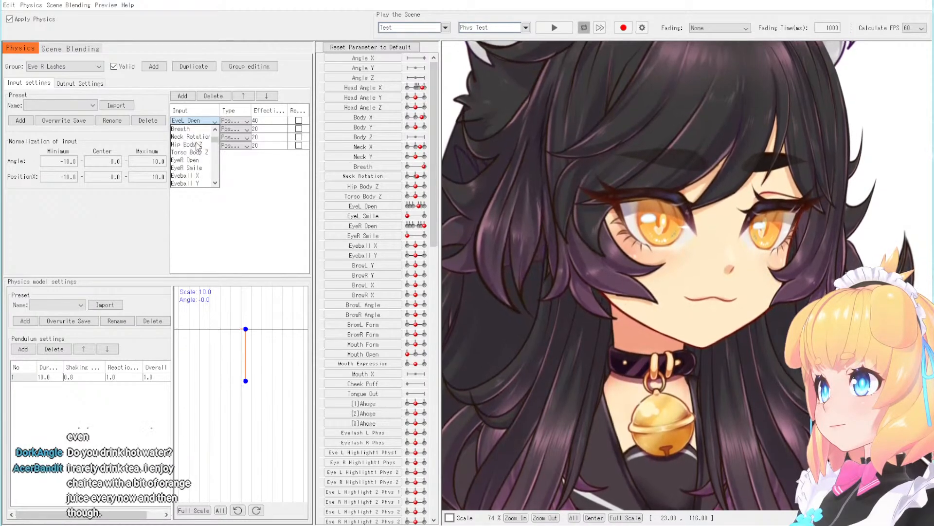
pyautogui.click(195, 161)
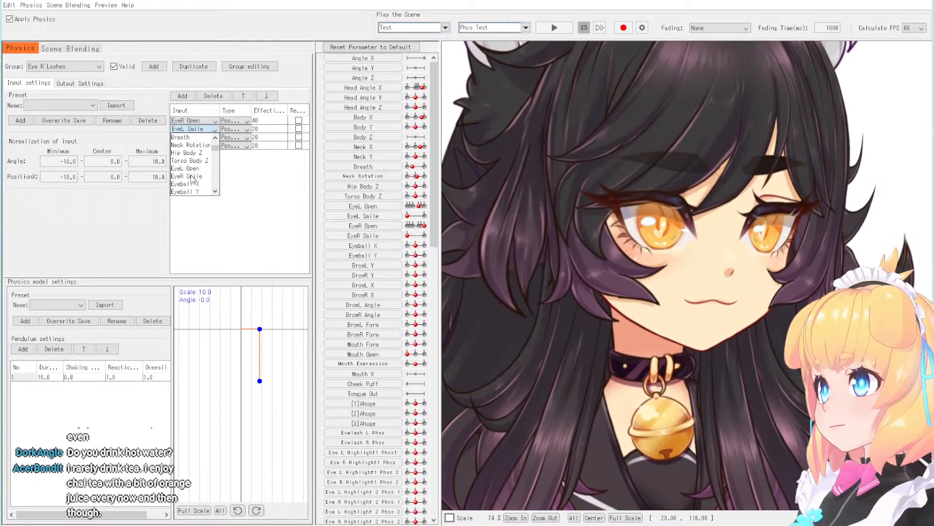
pyautogui.click(197, 176)
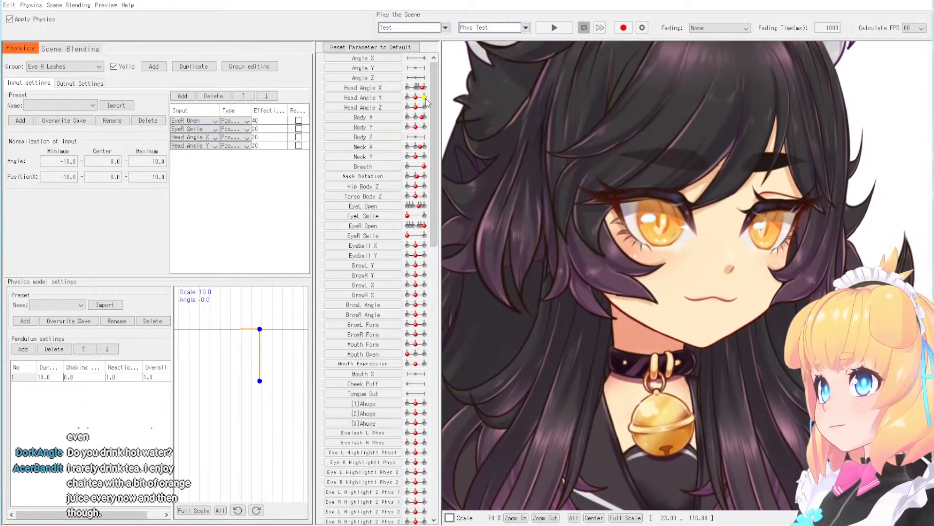
# - Close the eye with EyeR Open and examine the outer lashes up close for physics movement and clipping
pyautogui.moveTo(422, 225); pyautogui.dragTo(406, 229)
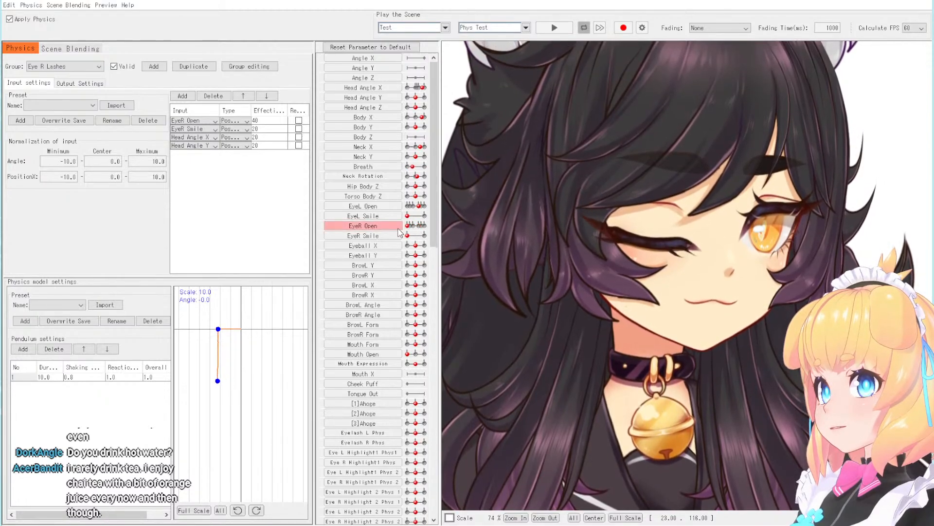
pyautogui.scroll(5, 609, 234)
pyautogui.scroll(1, 606, 234)
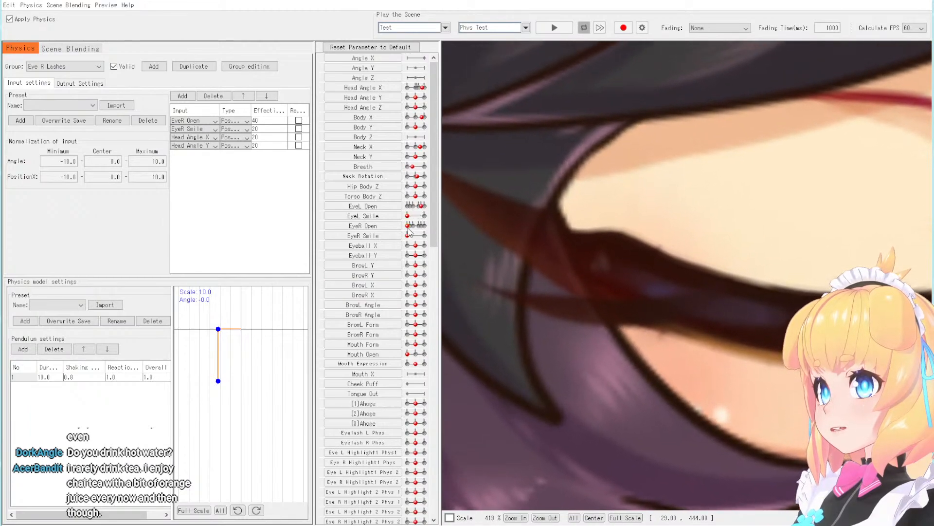
pyautogui.moveTo(407, 228)
pyautogui.mouseDown()
pyautogui.moveTo(421, 227)
pyautogui.moveTo(401, 227)
pyautogui.mouseUp()
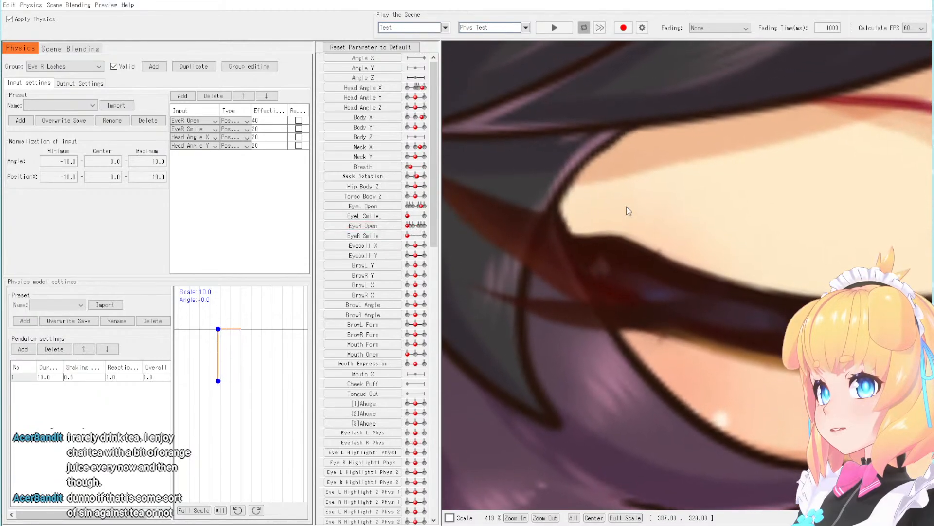
pyautogui.scroll(-6, 576, 224)
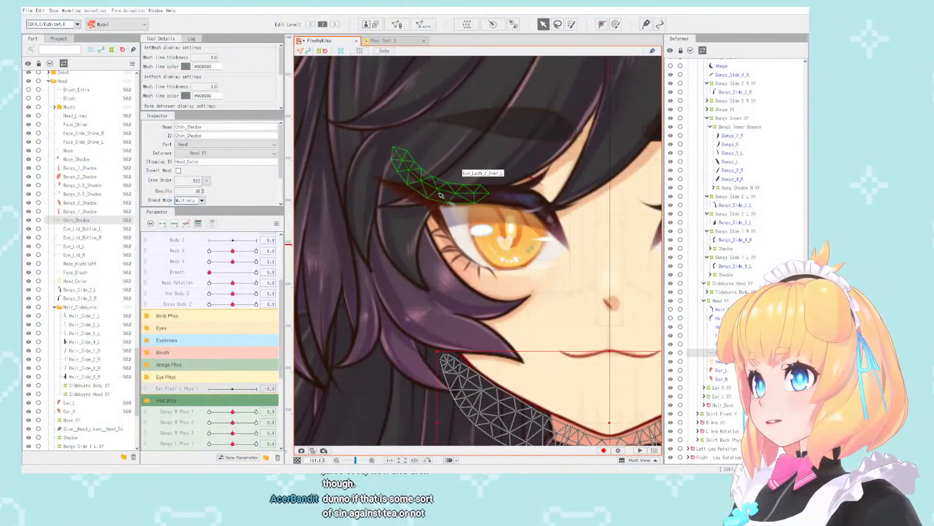
# - Select the Eye_Lash_Over_L art mesh above the eye in the model editor and inspect it
pyautogui.click(426, 197)
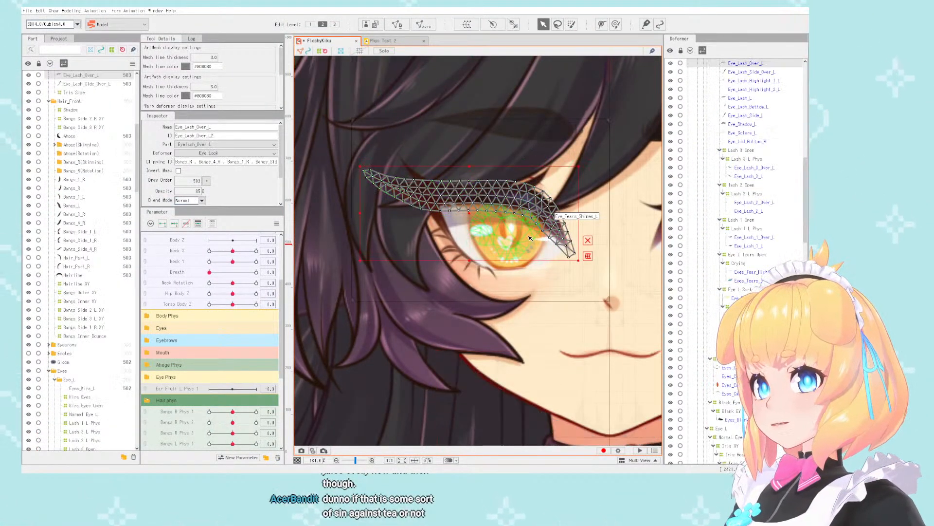
pyautogui.scroll(-5, 531, 237)
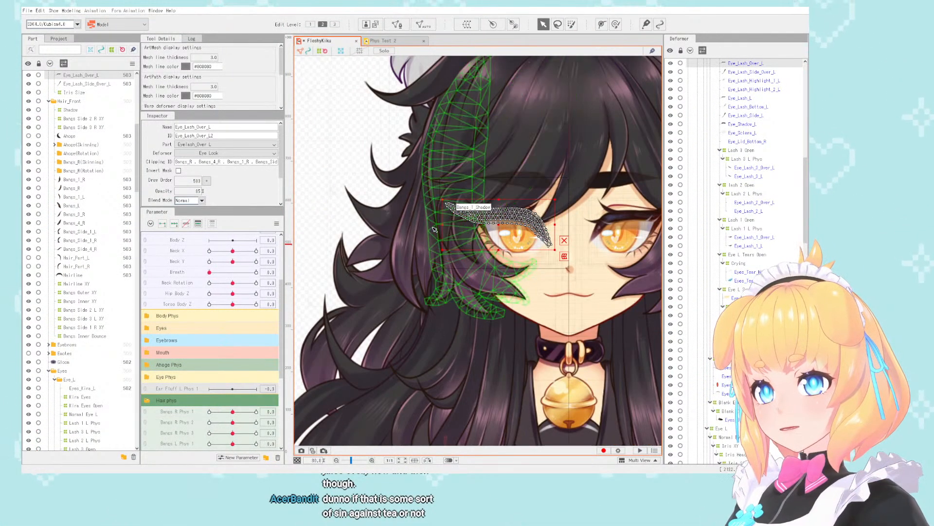
pyautogui.scroll(2, 463, 240)
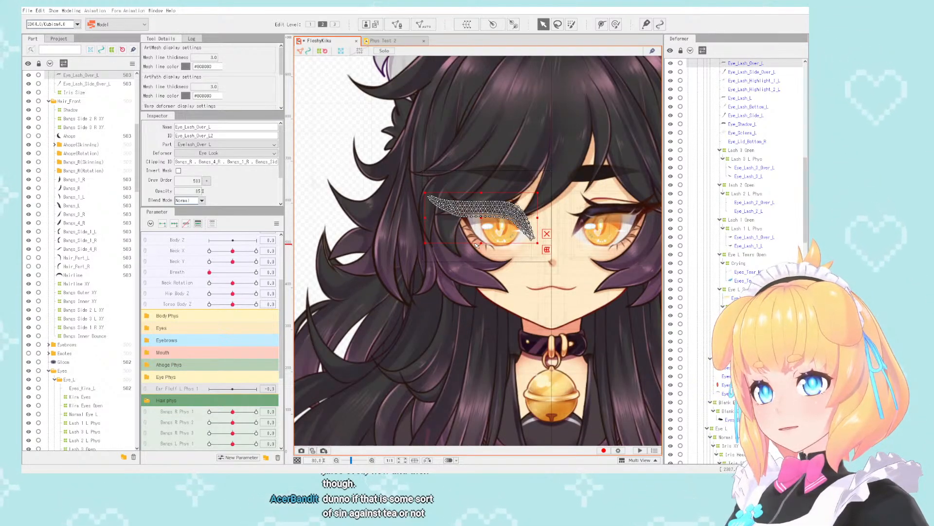
pyautogui.scroll(2, 477, 246)
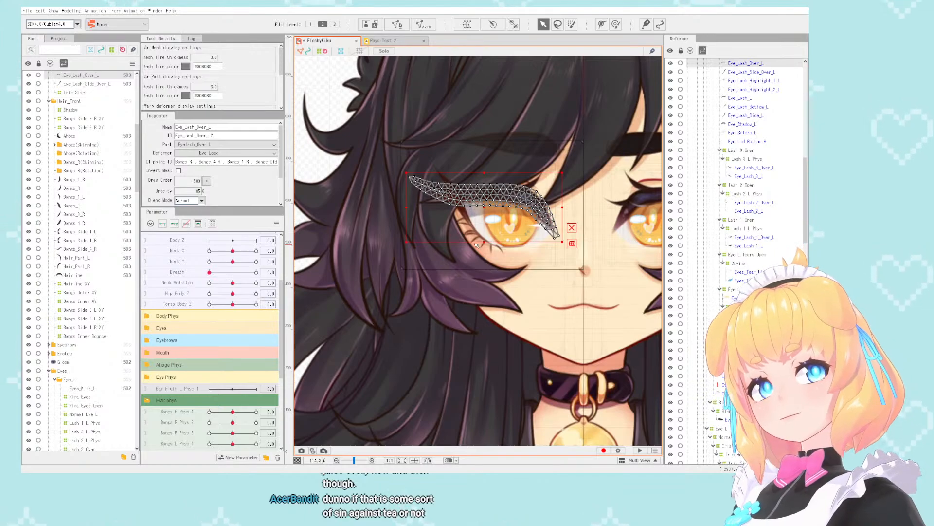
pyautogui.scroll(1, 477, 246)
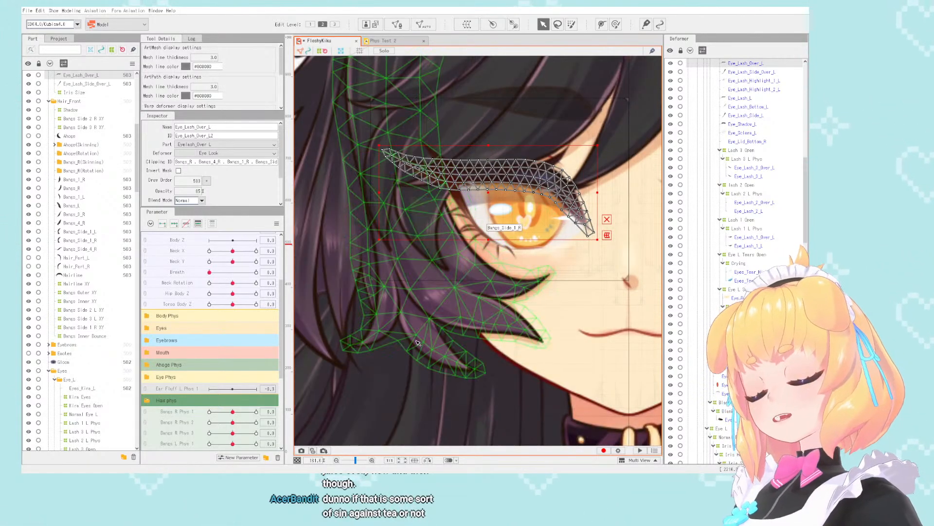
pyautogui.scroll(-2, 467, 250)
pyautogui.scroll(3, 456, 255)
pyautogui.scroll(-2, 457, 260)
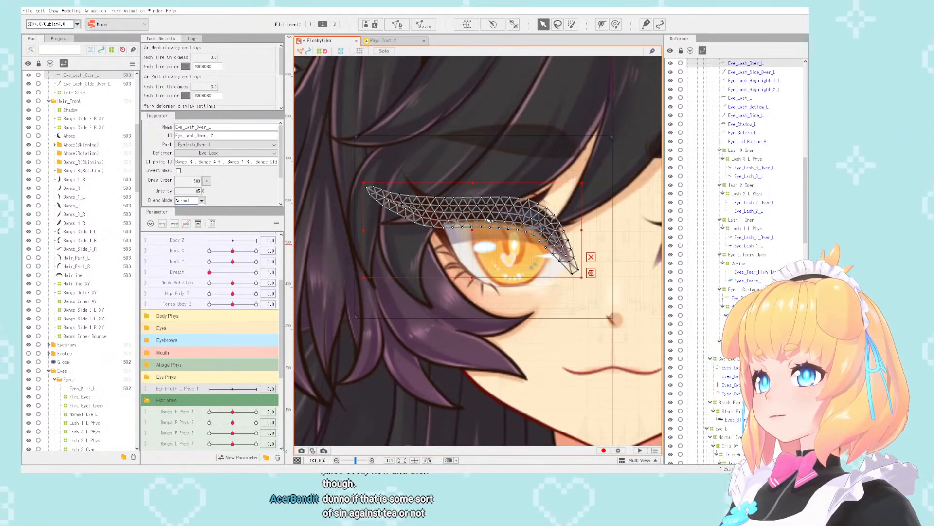
pyautogui.scroll(2, 457, 261)
pyautogui.scroll(3, 236, 341)
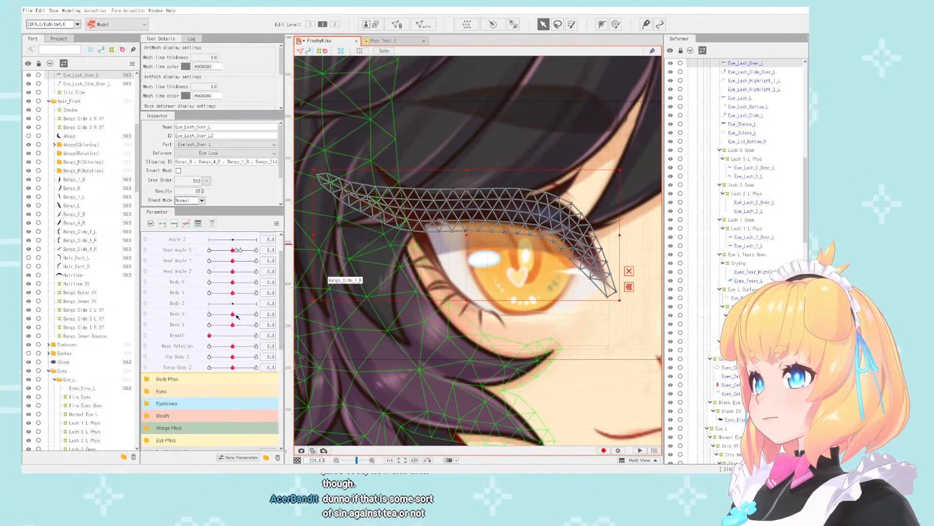
# - Set Head Angle X to its maximum and examine the Eye_Lash_Over_L mesh in the turned pose
pyautogui.moveTo(236, 285); pyautogui.dragTo(257, 283)
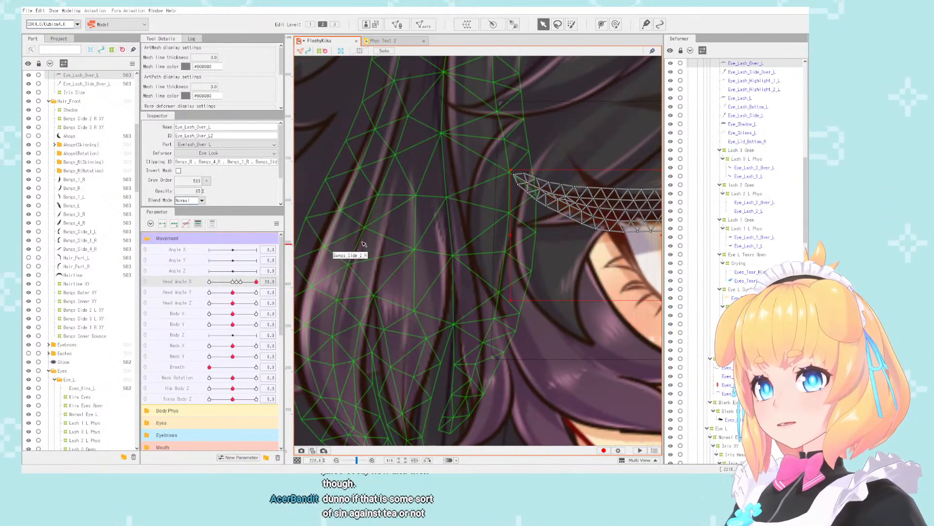
pyautogui.scroll(-5, 464, 253)
pyautogui.scroll(3, 465, 253)
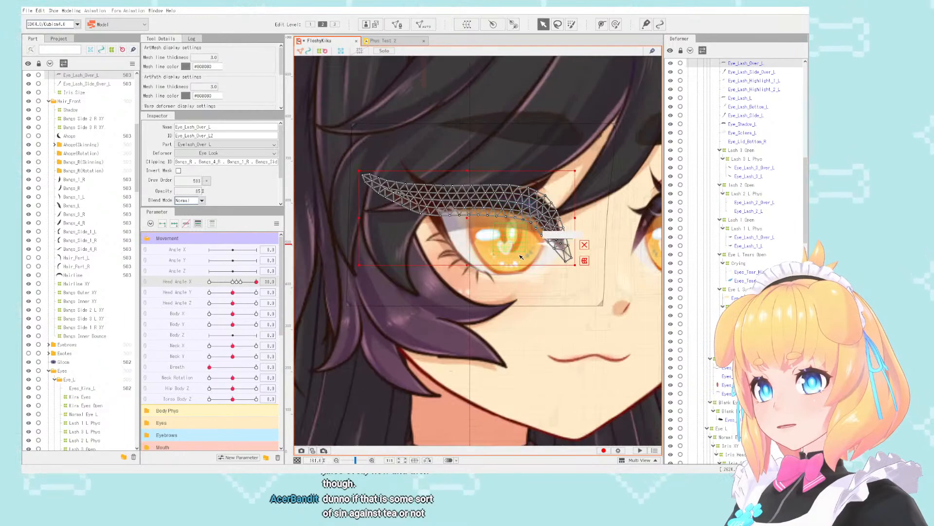
pyautogui.scroll(3, 431, 206)
pyautogui.scroll(-1, 431, 206)
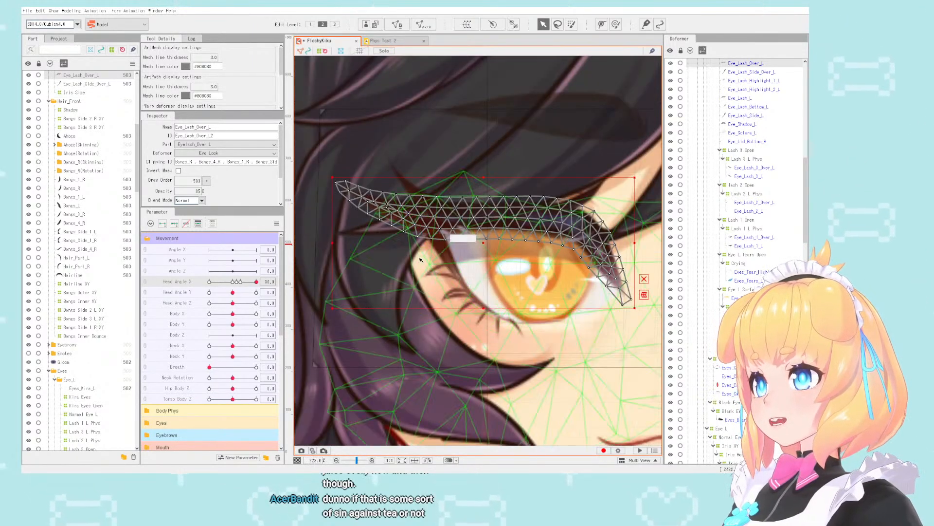
# - Set EyeR Open to 0 and examine the closed-eye lash mesh near its outer corner
pyautogui.scroll(-5, 250, 333)
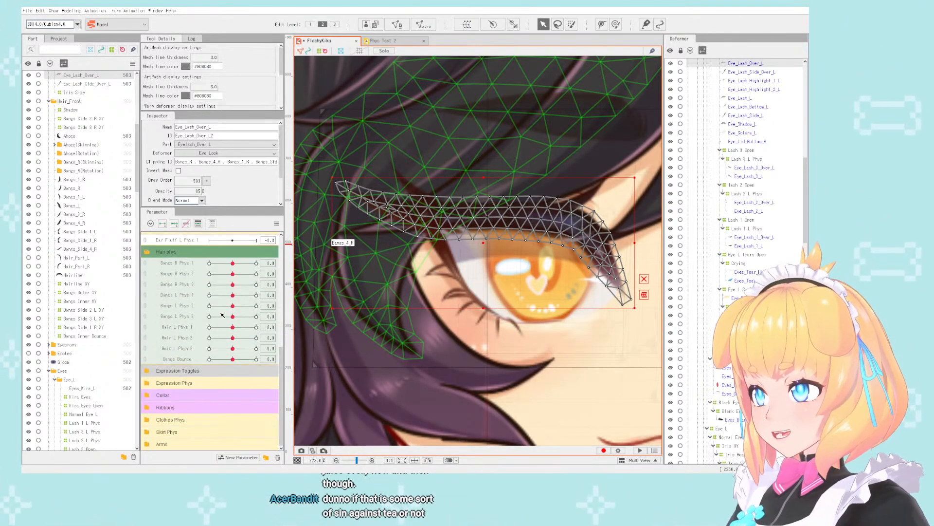
pyautogui.click(149, 338)
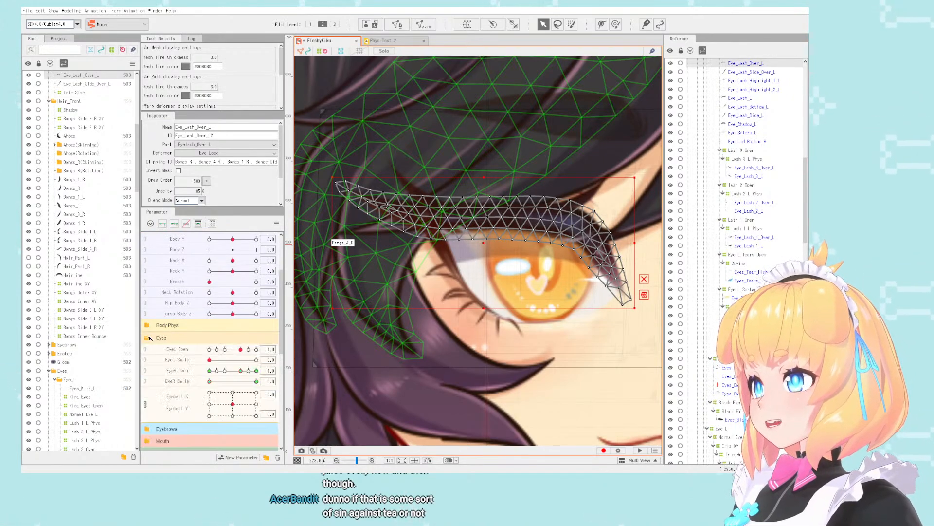
pyautogui.moveTo(240, 371); pyautogui.dragTo(207, 373)
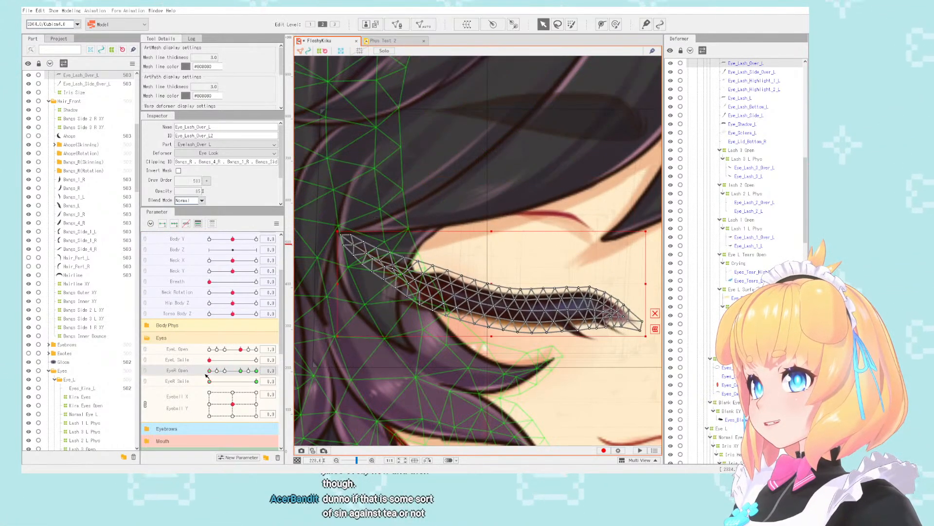
pyautogui.scroll(5, 364, 316)
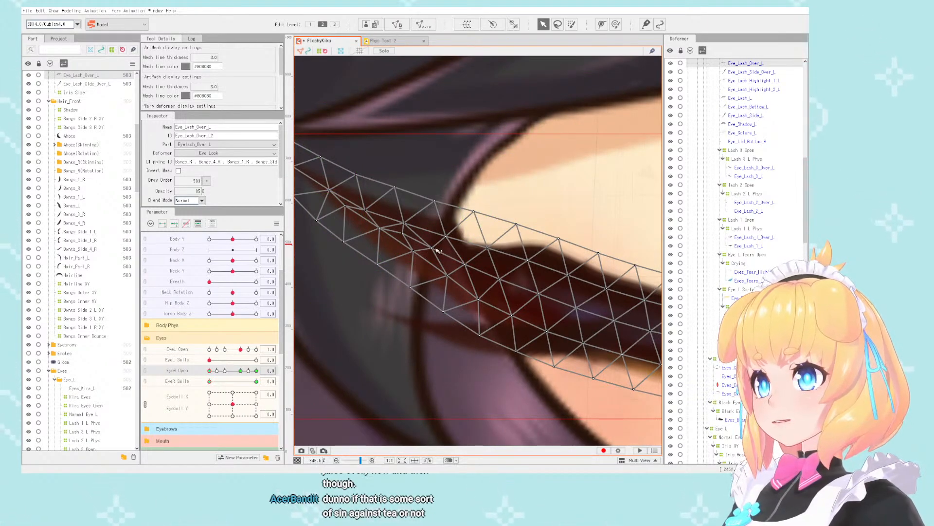
pyautogui.scroll(5, 732, 186)
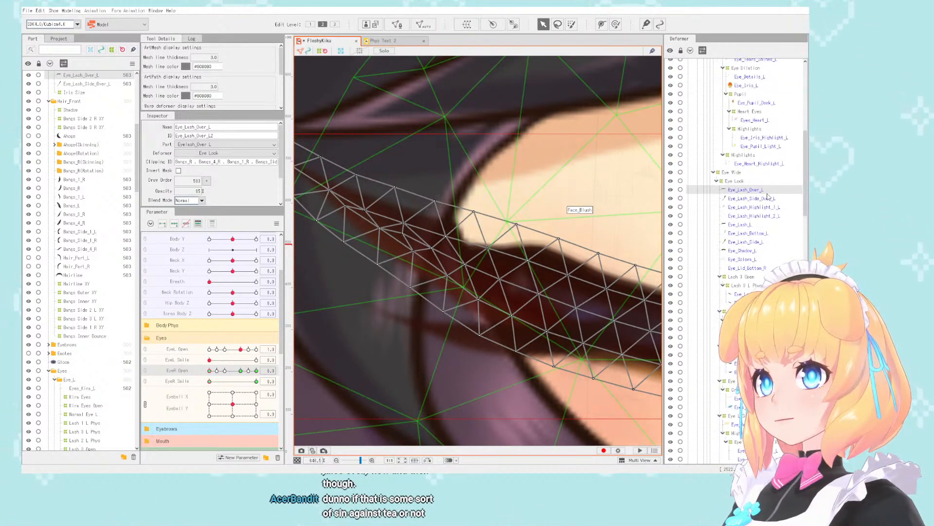
# - Glue the Eye_Lash_Over_L mesh to the Eye_Lash_L mesh by binding all their vertices in mesh editing
pyautogui.click(758, 225)
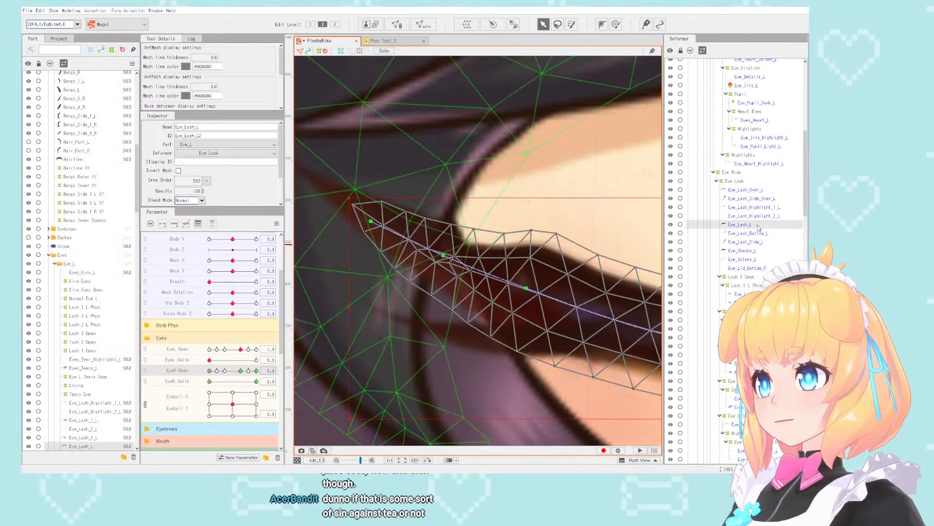
pyautogui.keyDown('ctrl'); pyautogui.click(761, 191); pyautogui.keyUp('ctrl')
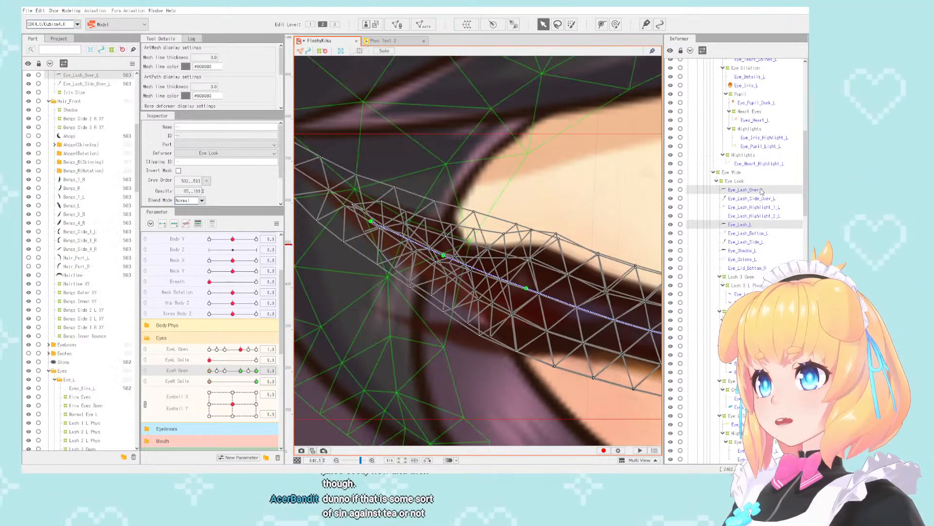
pyautogui.scroll(-6, 390, 273)
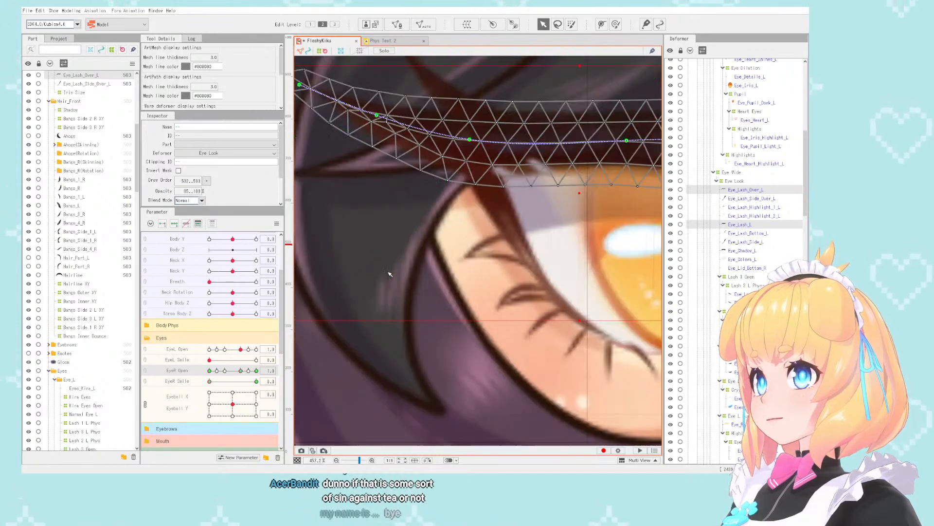
pyautogui.scroll(2, 488, 222)
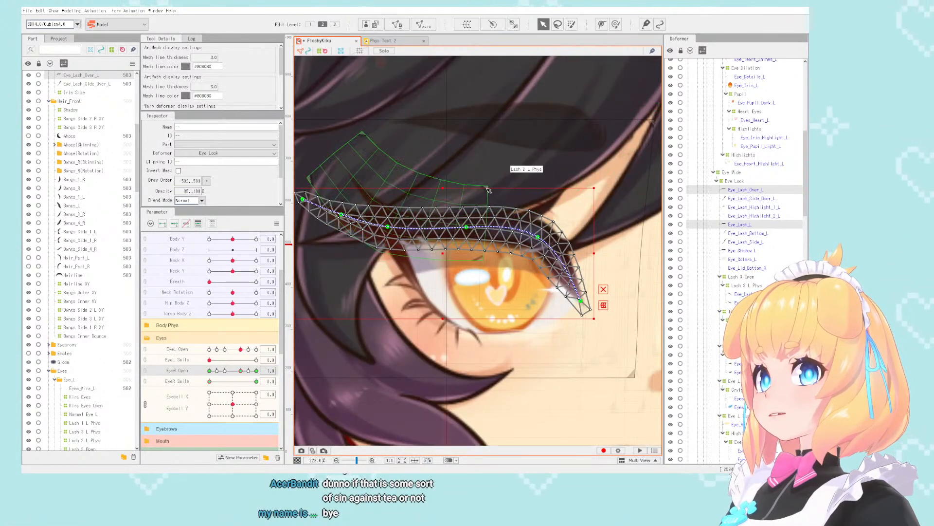
pyautogui.click(397, 24)
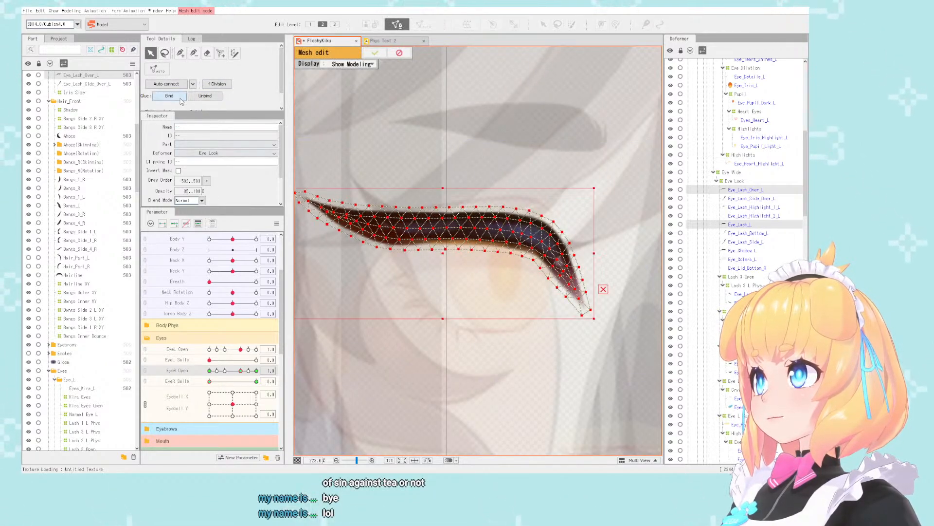
pyautogui.click(380, 52)
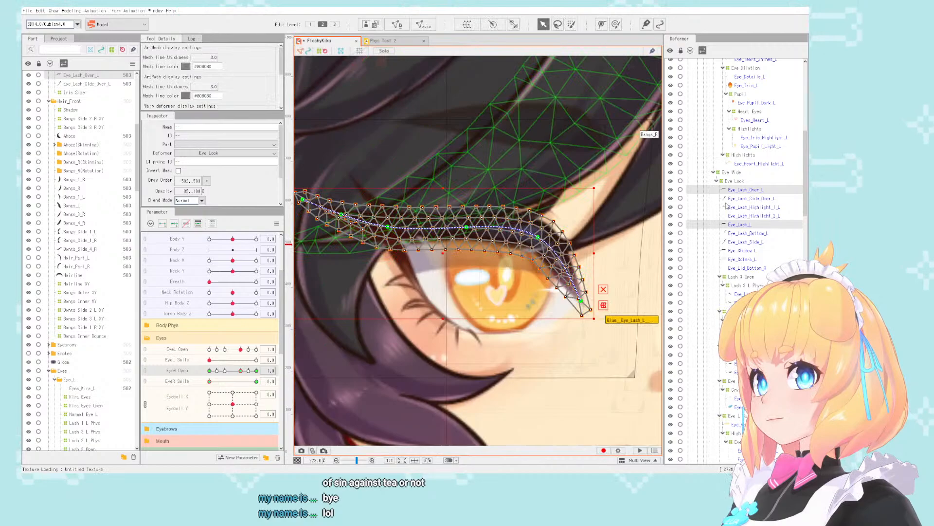
# - Bind the Eye_Lash_Side_Over_L and Eye_Lash_Side_L meshes together with glue and apply the mesh edit
pyautogui.click(770, 198)
pyautogui.keyDown('ctrl'); pyautogui.click(749, 242); pyautogui.keyUp('ctrl')
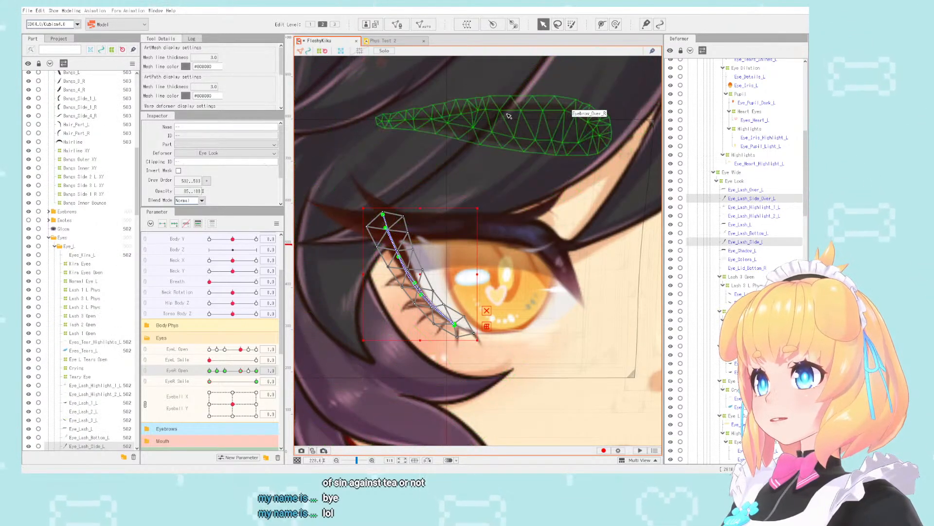
pyautogui.click(397, 24)
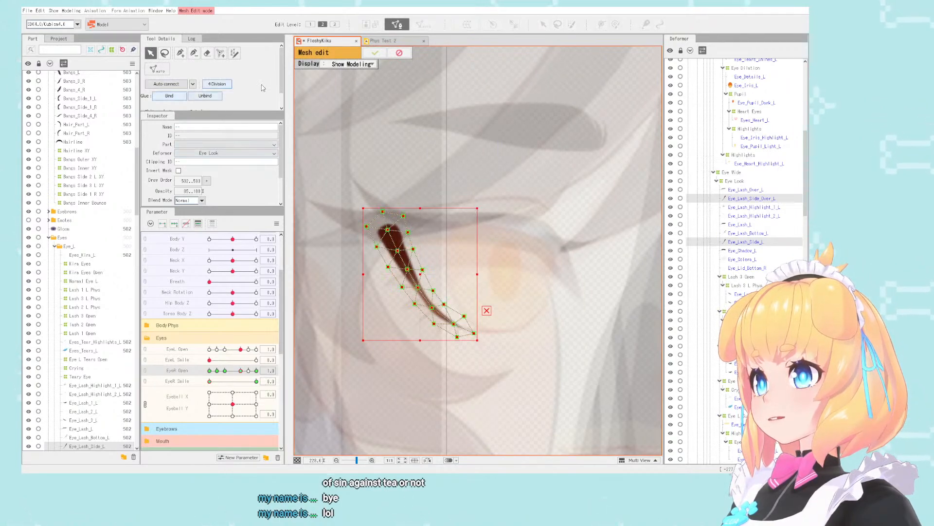
pyautogui.click(375, 53)
# - Glue the Eye_Lash_2_Over_L mesh to Eye_Lash_2_L under the Lash 2 L Phys deformer
pyautogui.click(758, 234)
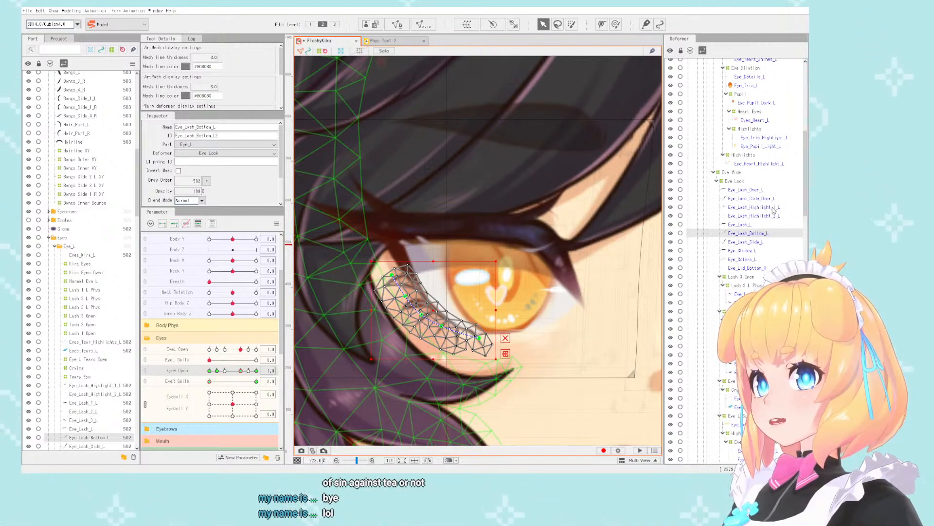
pyautogui.click(774, 215)
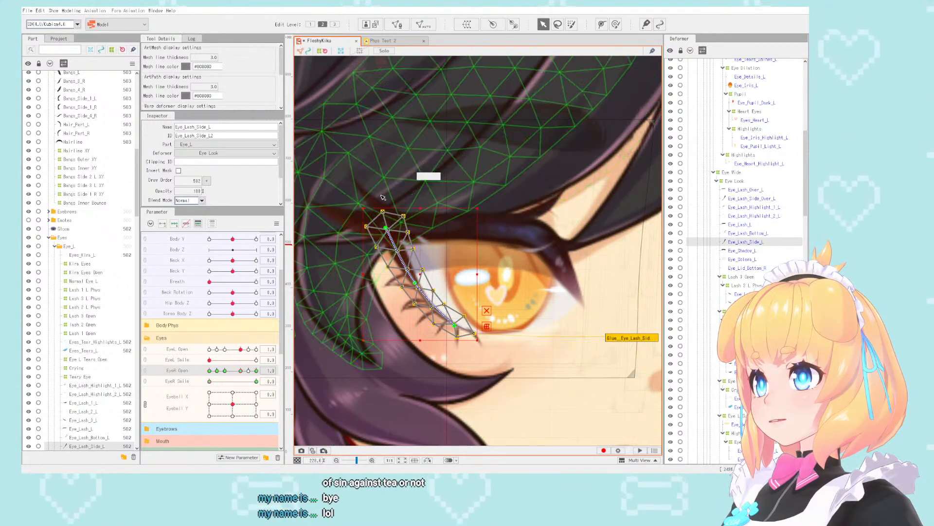
pyautogui.click(404, 178)
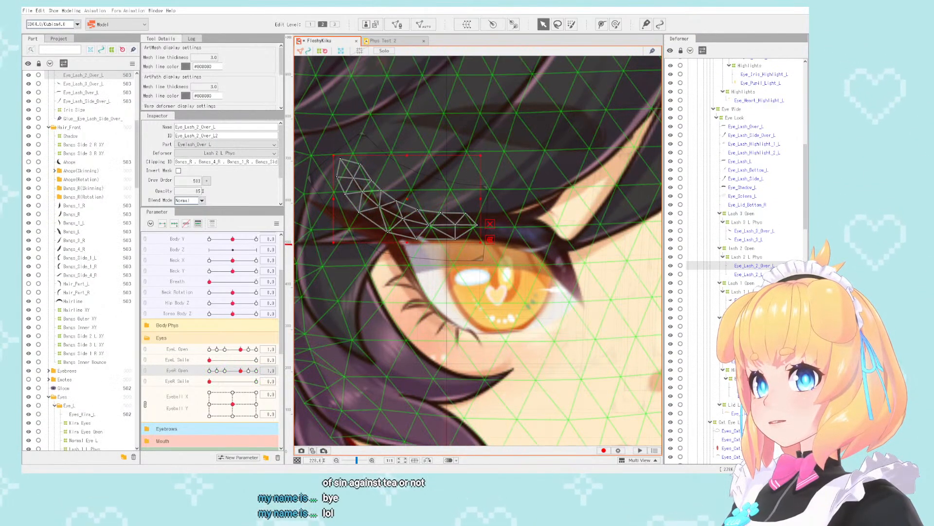
pyautogui.click(396, 24)
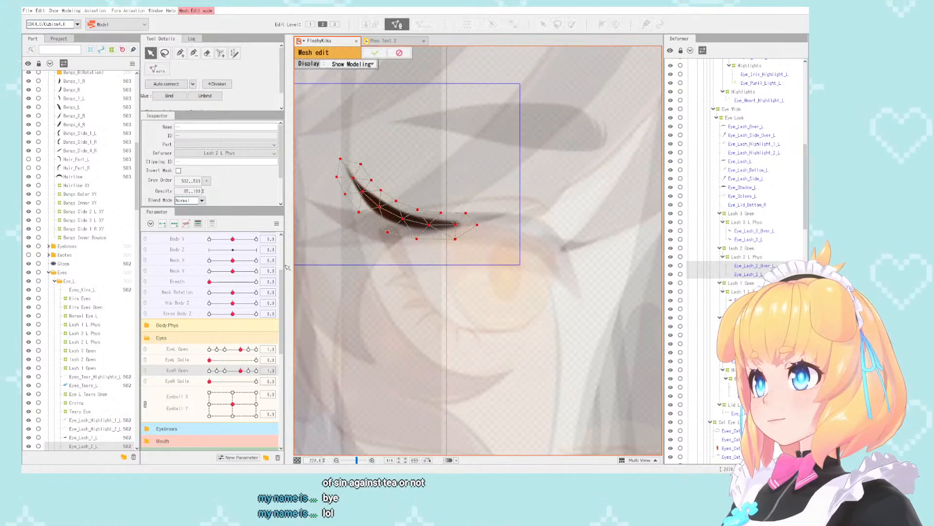
pyautogui.click(375, 52)
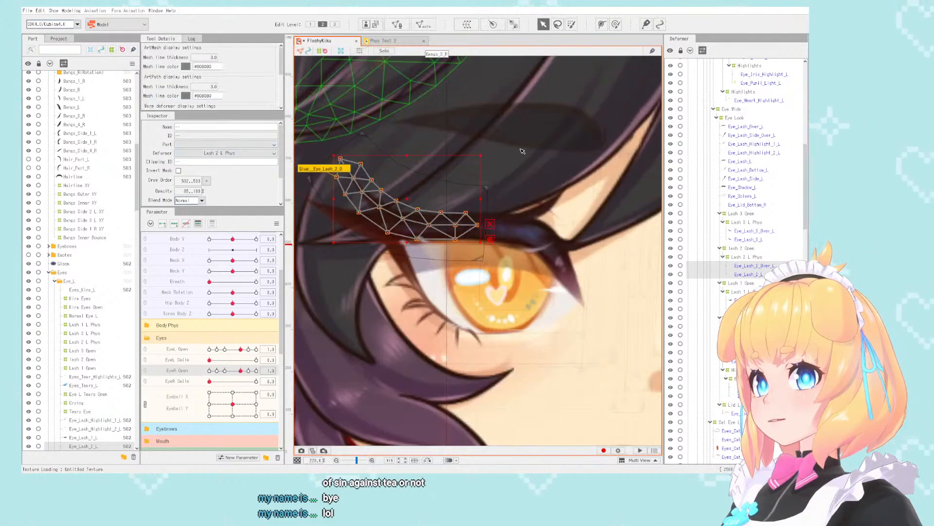
# - Glue the Eye_Lash_1_Over_L mesh to Eye_Lash_1_L under the Lash 1 L Phys deformer
pyautogui.click(737, 300)
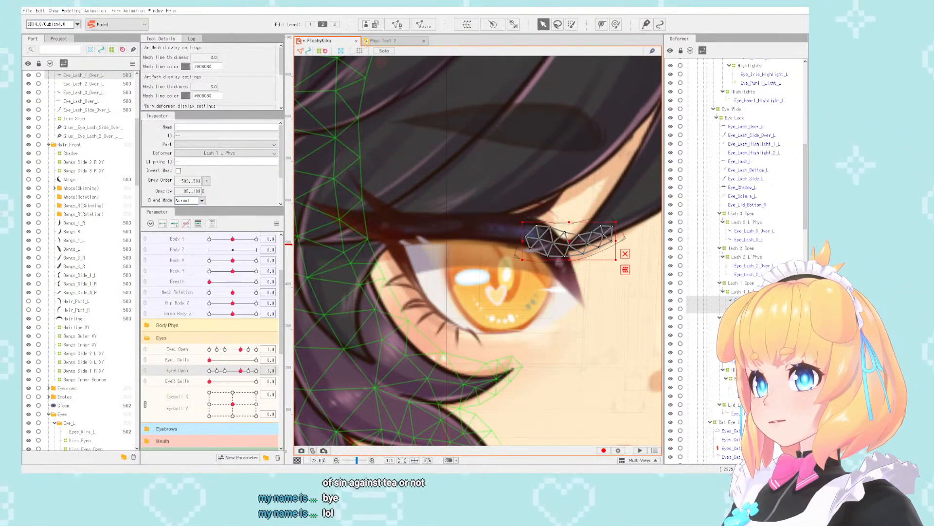
pyautogui.click(398, 25)
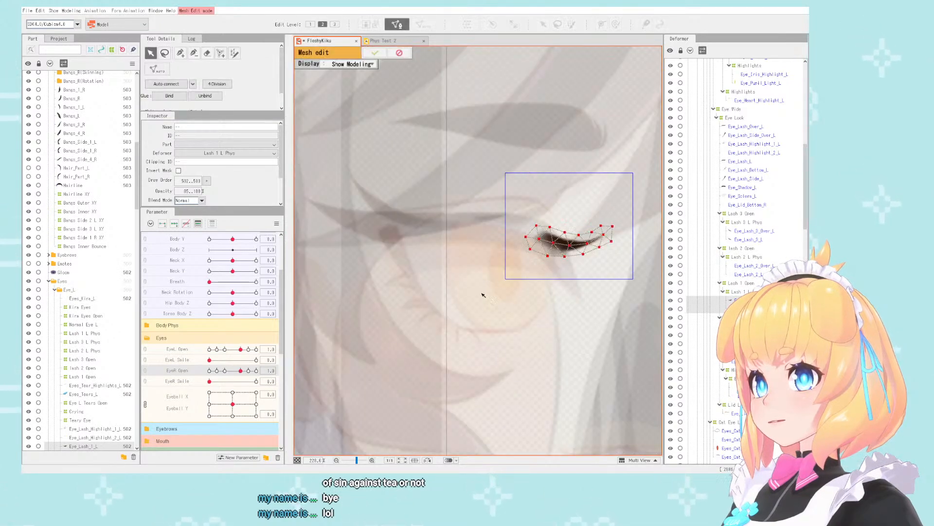
pyautogui.click(374, 53)
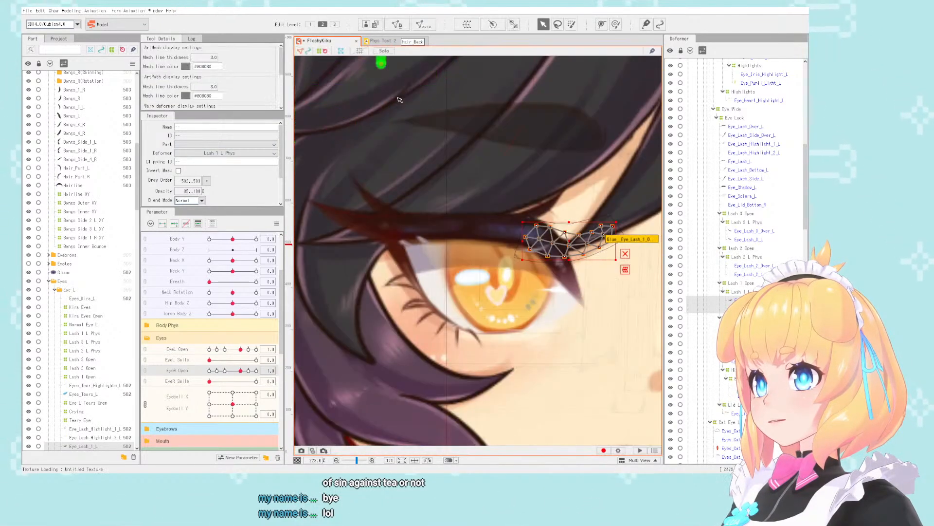
# - Glue the Eye_Lash_3_Over_L mesh to Eye_Lash_3_L under the Lash 3 L Phys deformer
pyautogui.click(539, 210)
pyautogui.keyDown('ctrl'); pyautogui.click(749, 240); pyautogui.keyUp('ctrl')
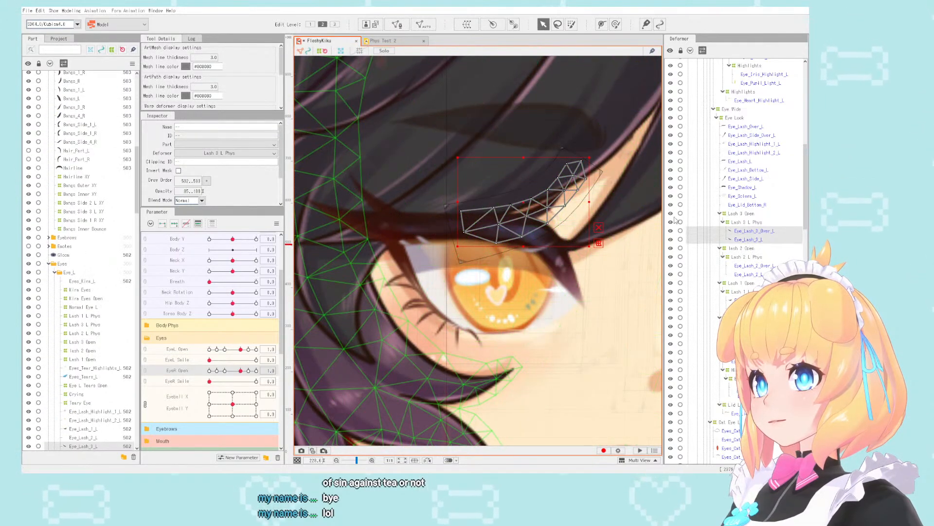
pyautogui.click(397, 25)
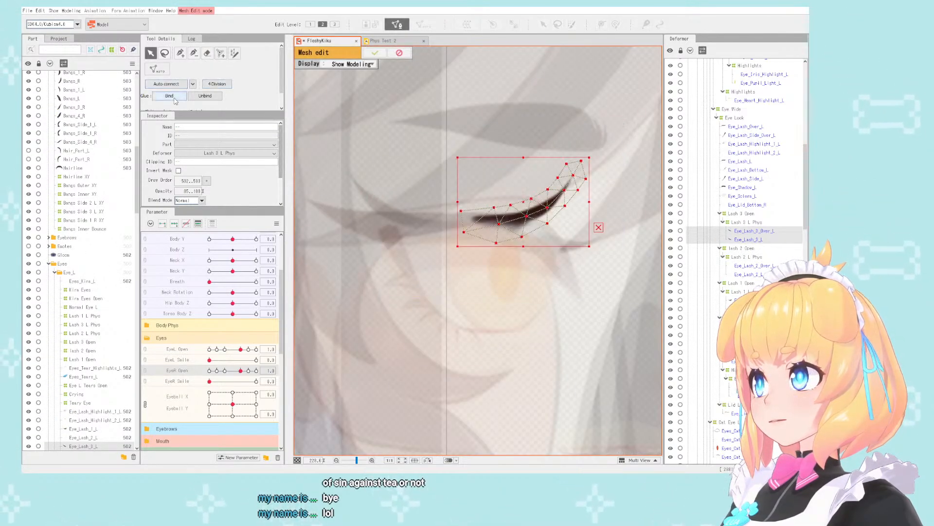
pyautogui.click(376, 54)
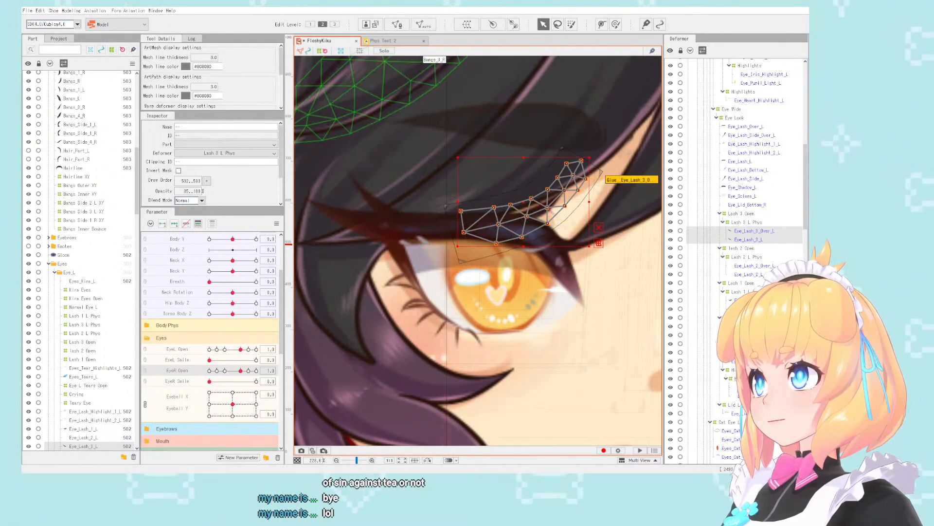
# - Open the physics and scene blending settings and view the glued lashes of the model's right eye up close
pyautogui.click(71, 10)
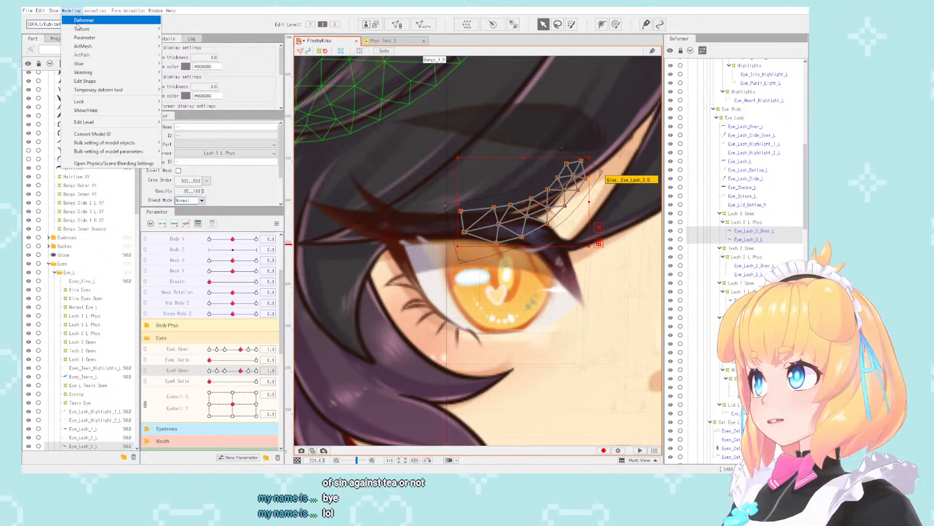
pyautogui.click(105, 164)
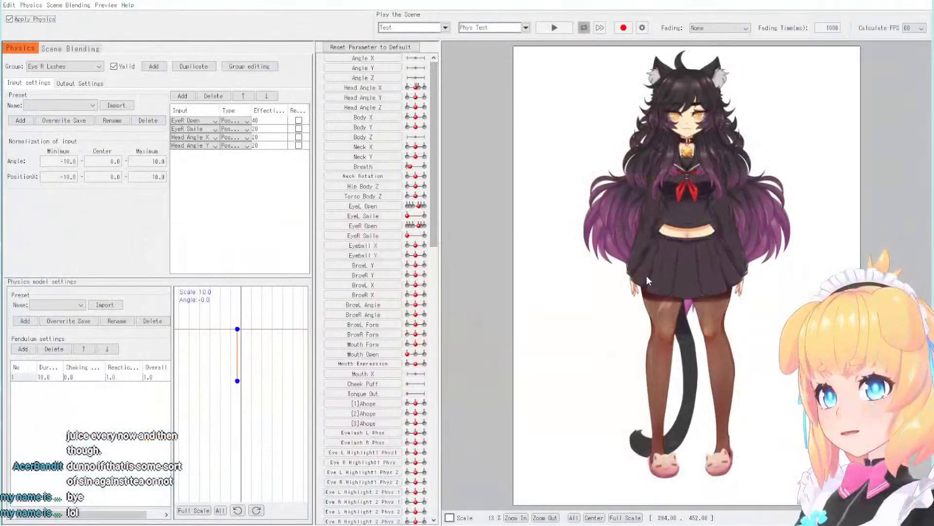
pyautogui.scroll(4, 641, 139)
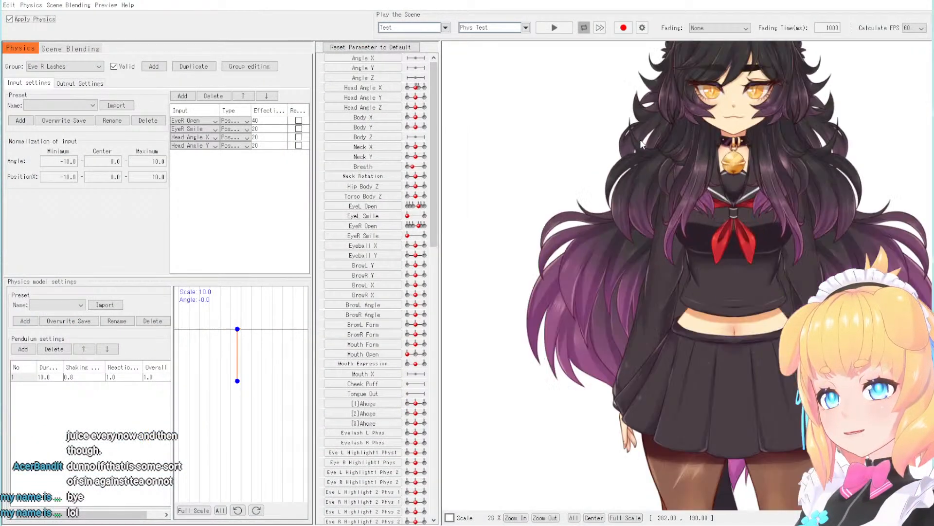
pyautogui.scroll(2, 681, 143)
pyautogui.scroll(2, 682, 142)
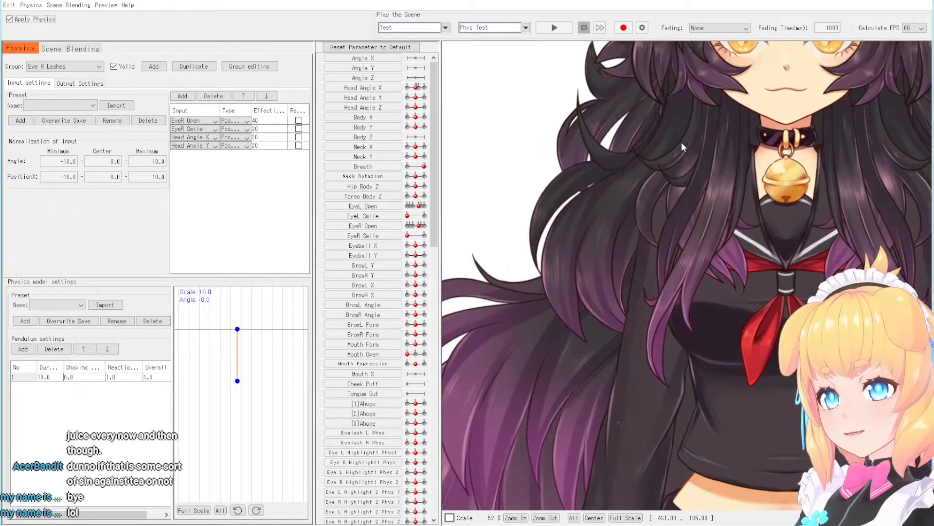
pyautogui.scroll(-2, 542, 360)
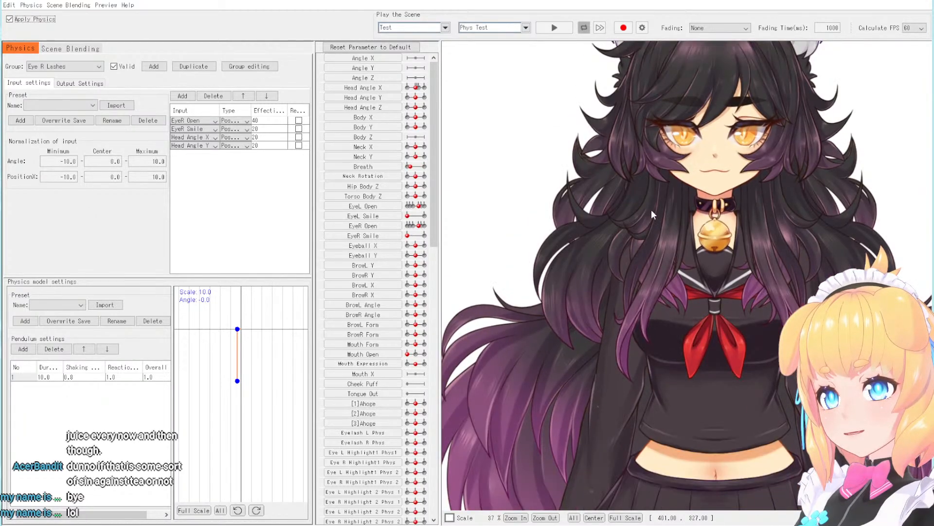
pyautogui.scroll(2, 651, 210)
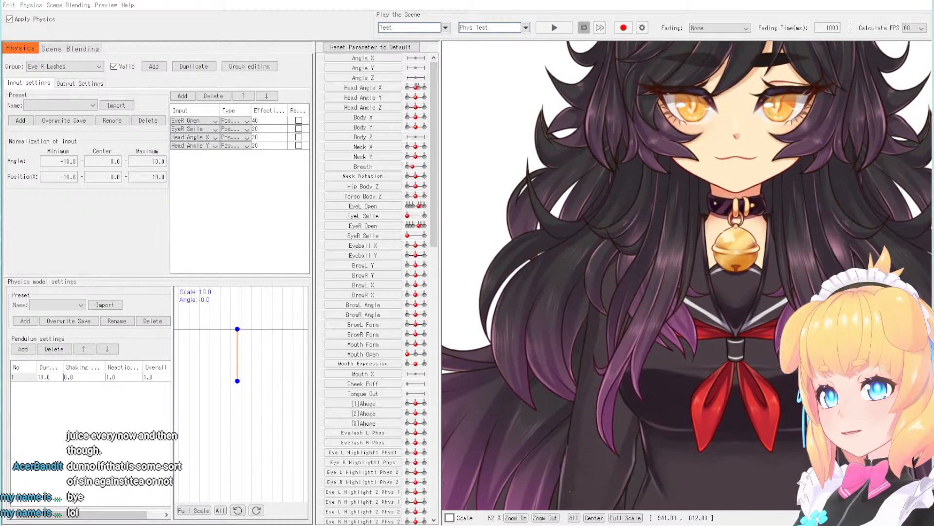
pyautogui.click(622, 87)
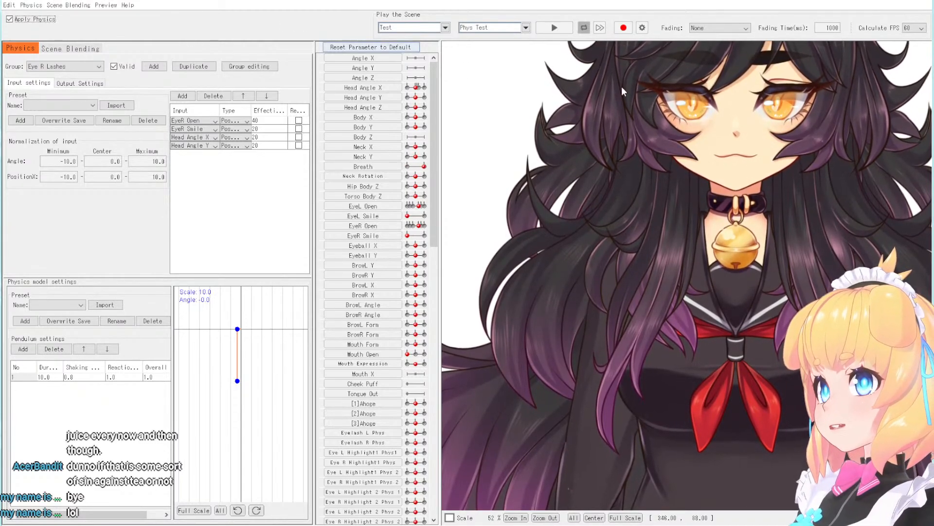
pyautogui.press('space')
pyautogui.moveTo(670, 87); pyautogui.dragTo(653, 238)
pyautogui.scroll(2, 653, 238)
pyautogui.scroll(3, 653, 238)
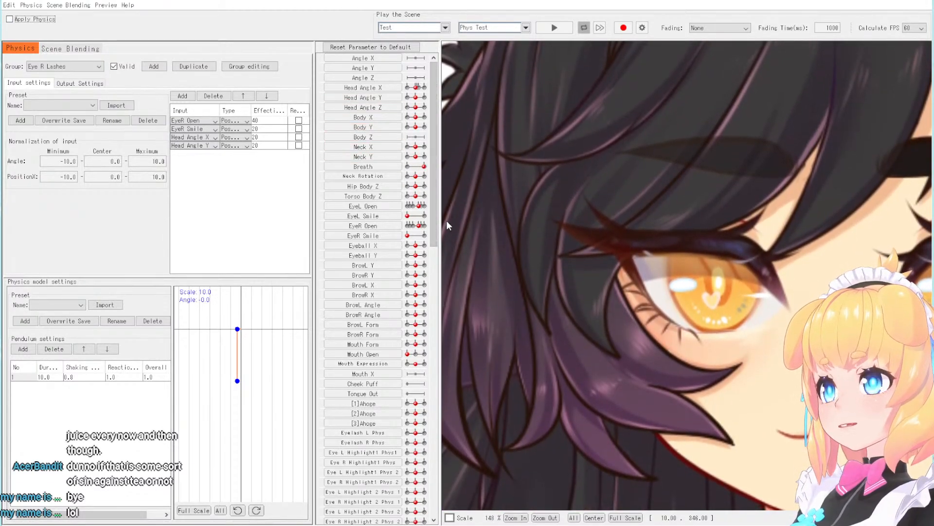
# - Turn physics on, close and reopen the eye with EyeR Open, and examine how the glued lashes move
pyautogui.scroll(-1, 435, 240)
pyautogui.scroll(-3, 436, 240)
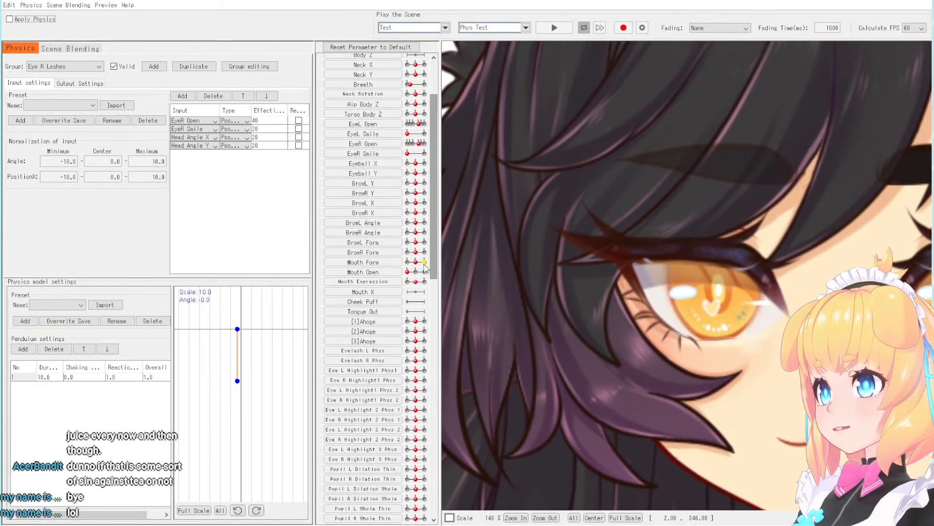
pyautogui.scroll(3, 420, 228)
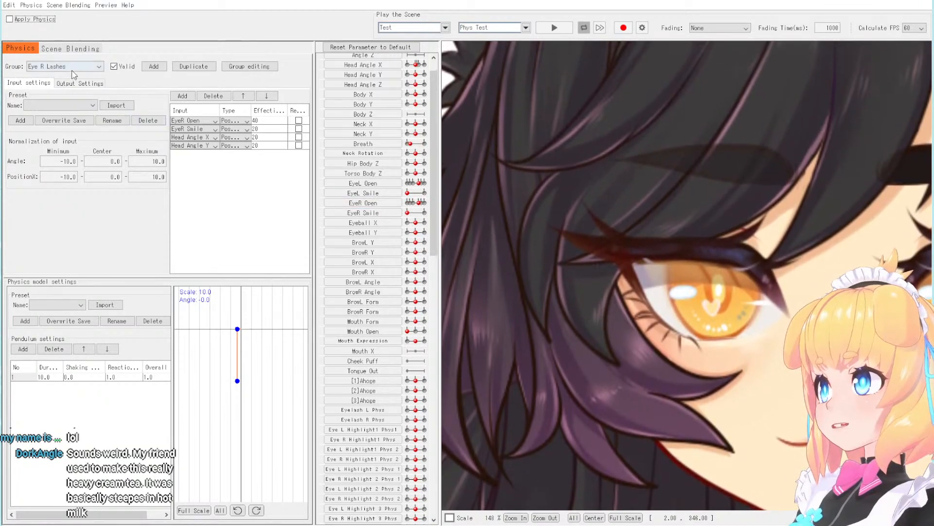
pyautogui.click(9, 19)
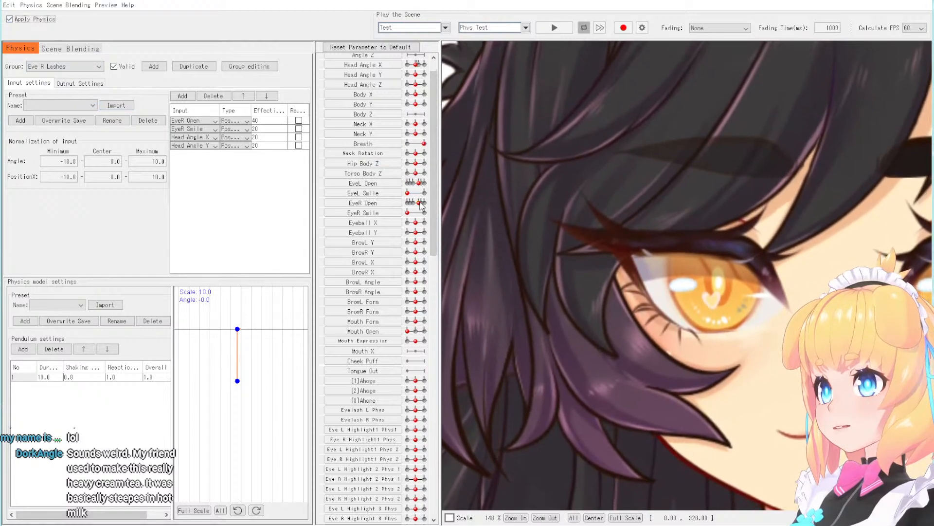
pyautogui.moveTo(417, 203); pyautogui.dragTo(406, 203)
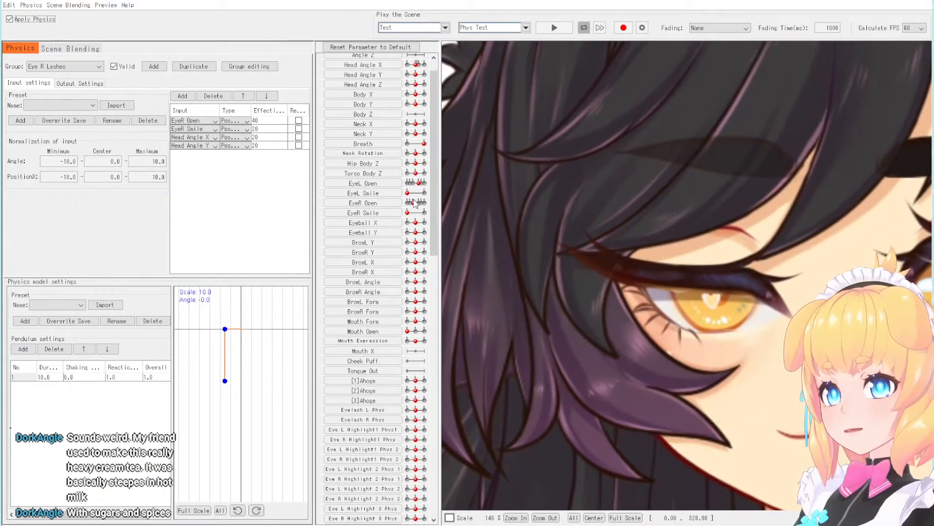
pyautogui.moveTo(414, 200)
pyautogui.mouseDown()
pyautogui.moveTo(423, 210)
pyautogui.moveTo(408, 214)
pyautogui.moveTo(422, 214)
pyautogui.moveTo(404, 218)
pyautogui.moveTo(422, 214)
pyautogui.mouseUp()
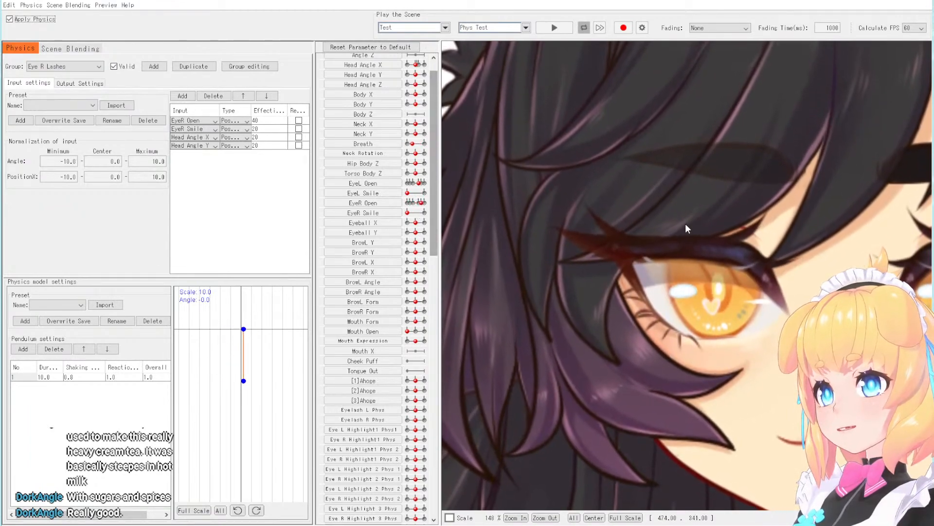
pyautogui.scroll(3, 650, 245)
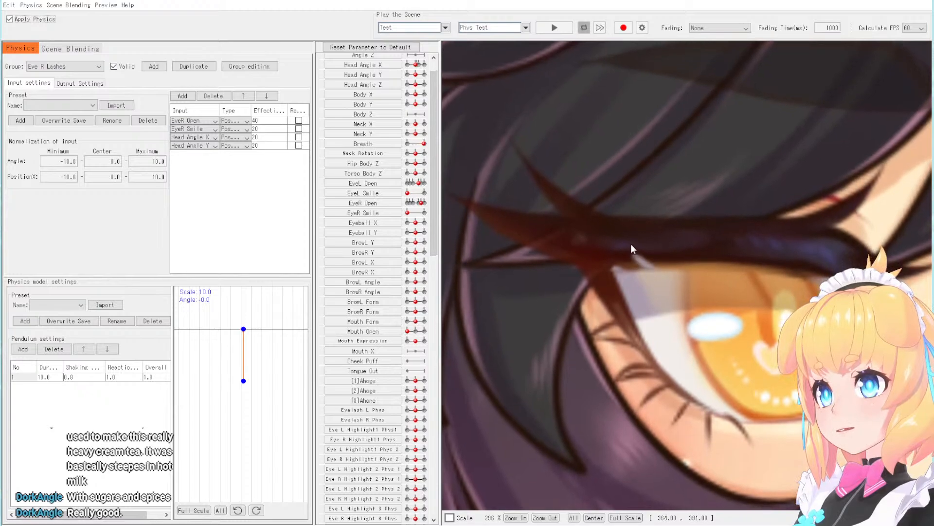
pyautogui.scroll(-3, 574, 244)
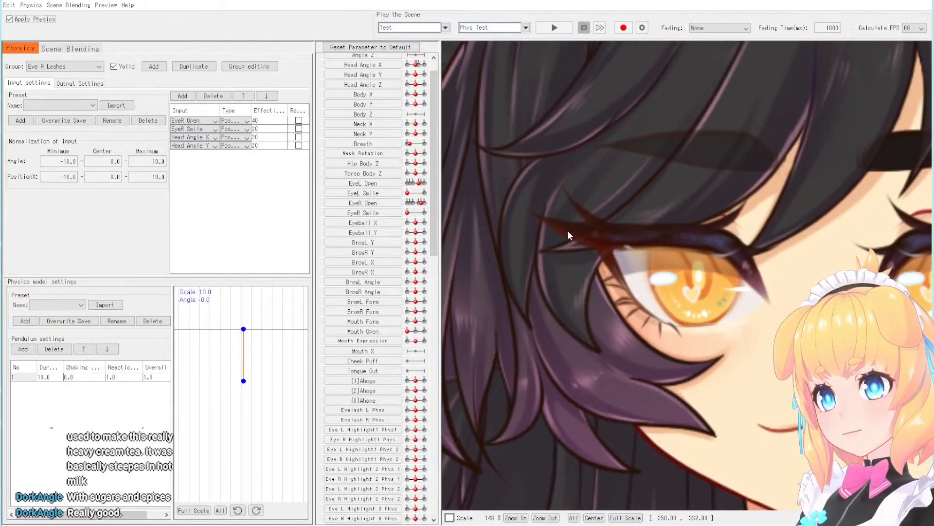
pyautogui.scroll(-2, 606, 232)
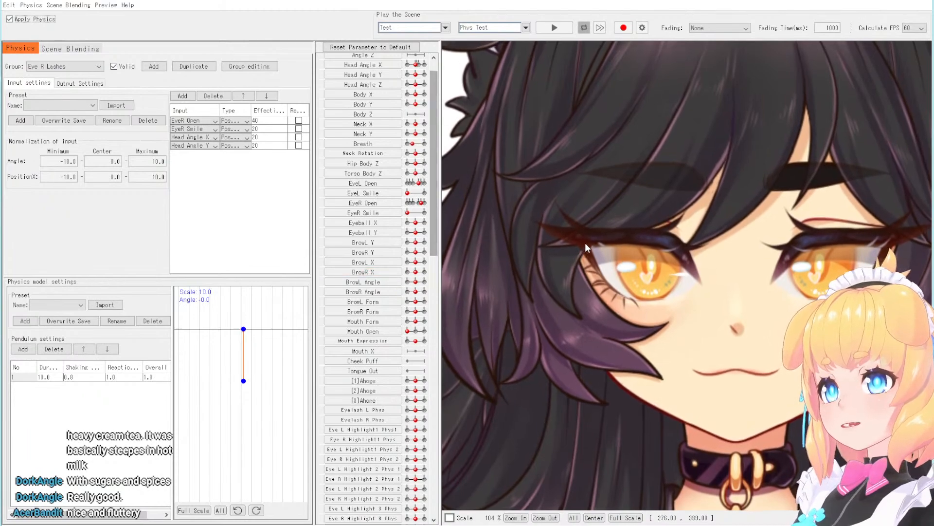
# - Play the Phys Test scene and examine the eyelash motion on the model's face, then stop playback
pyautogui.scroll(2, 585, 242)
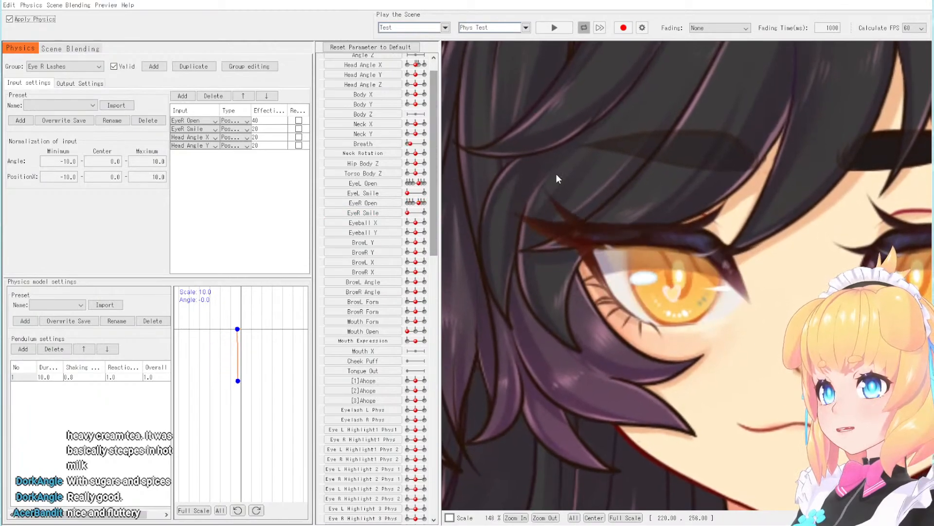
pyautogui.scroll(-5, 556, 174)
pyautogui.scroll(3, 548, 190)
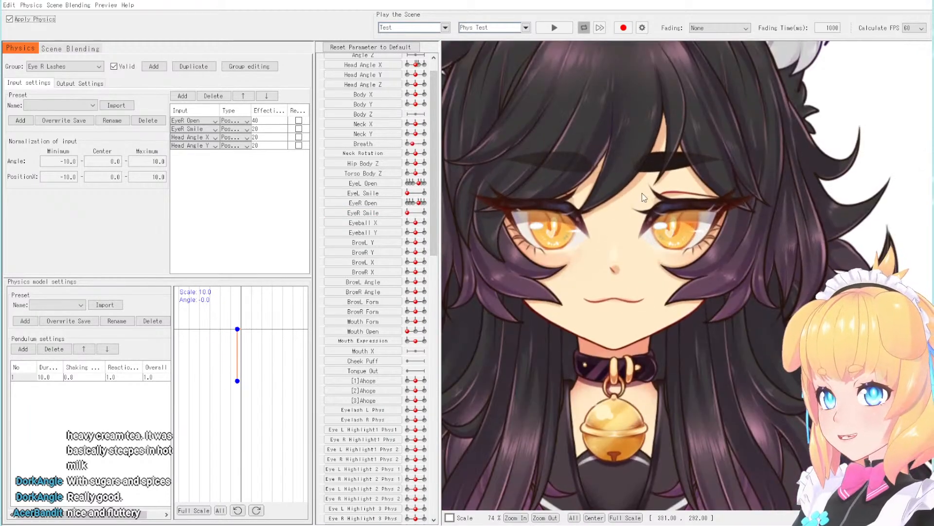
pyautogui.scroll(-3, 641, 192)
pyautogui.scroll(2, 710, 195)
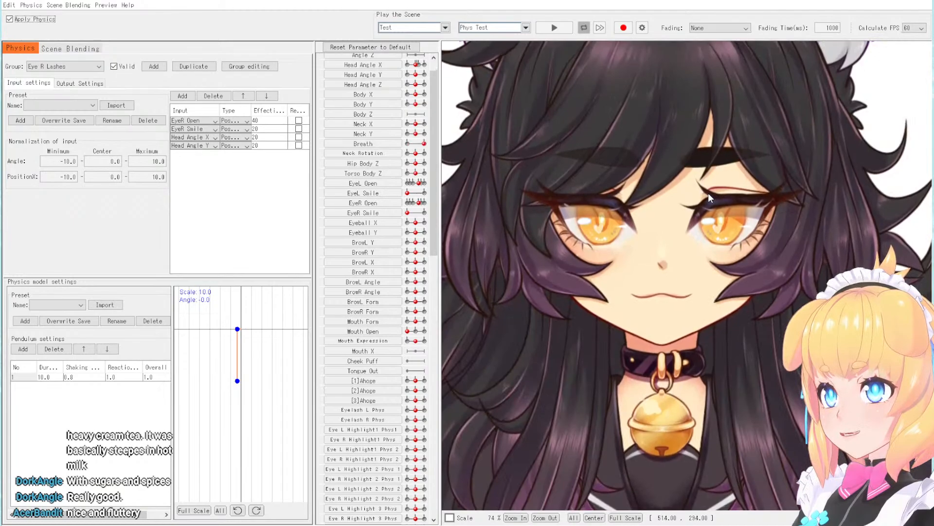
pyautogui.click(563, 31)
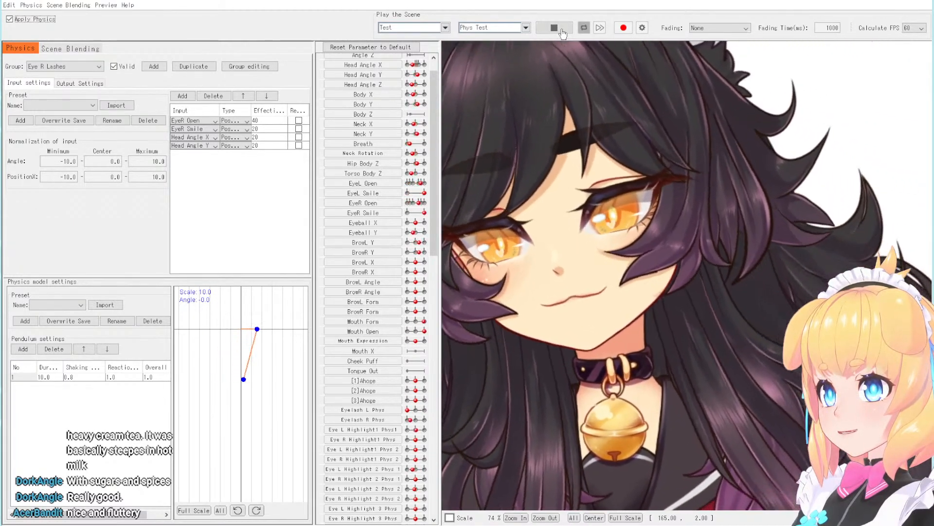
pyautogui.scroll(-3, 775, 151)
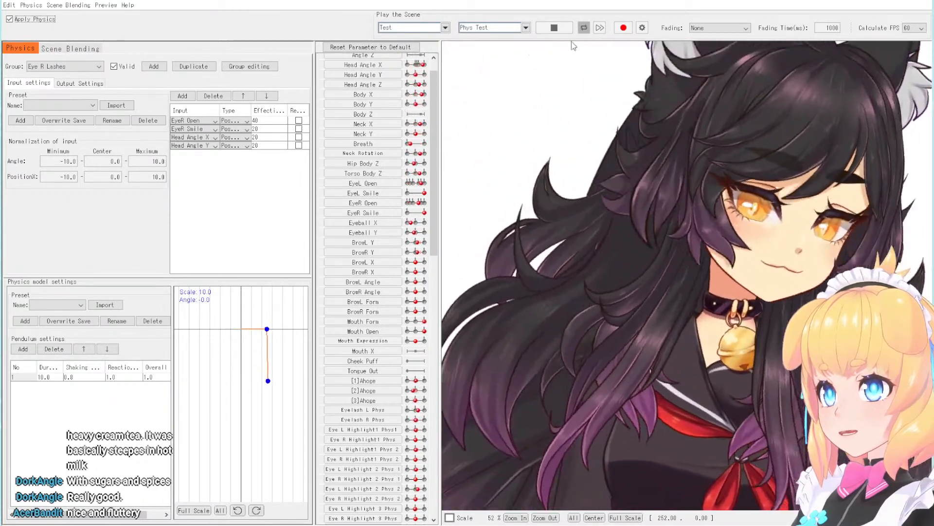
pyautogui.click(552, 31)
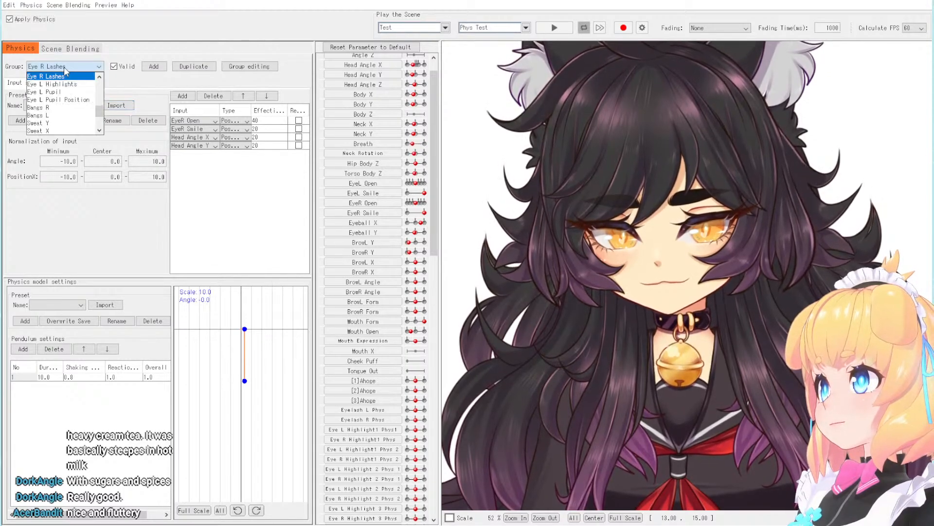
# - Set the pendulum Reaction to 1.2 in both the Eye L Lashes and Eye R Lashes physics groups
pyautogui.scroll(1, 63, 96)
pyautogui.click(93, 84)
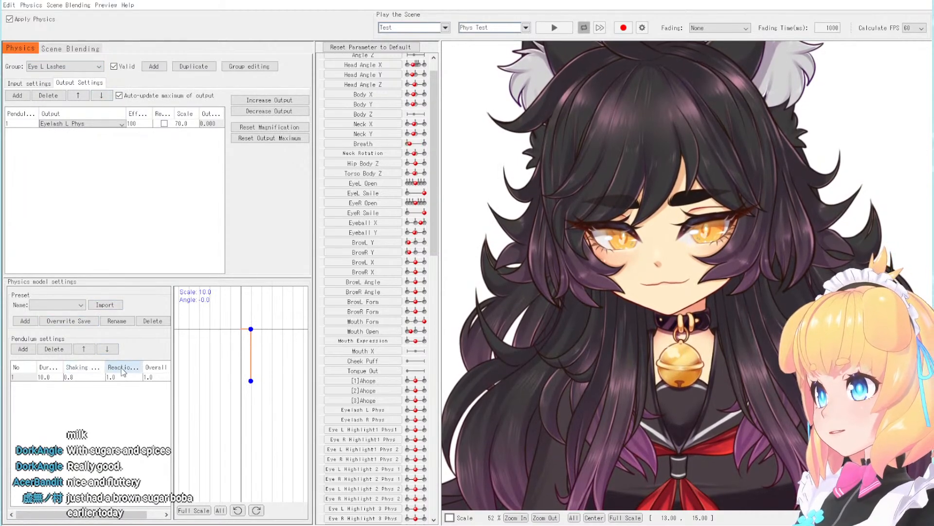
pyautogui.doubleClick(124, 382)
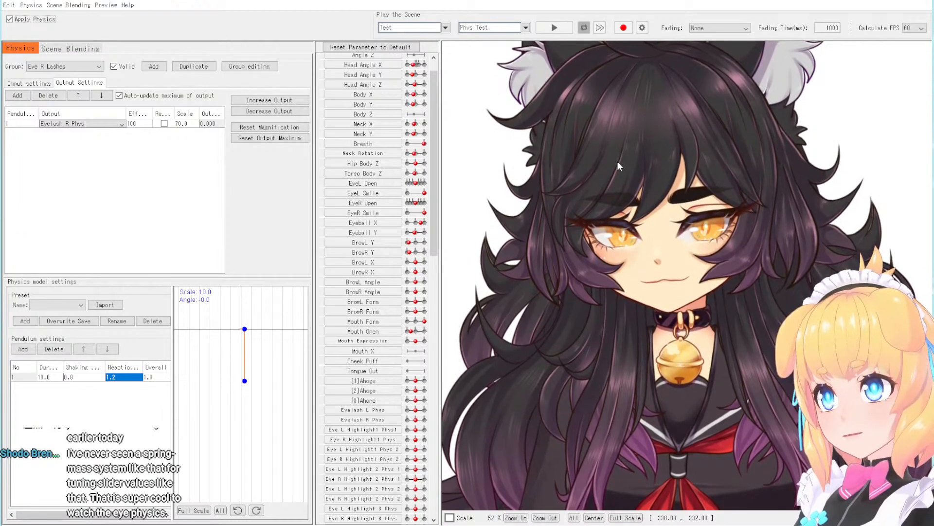
# - Play the Phys Test scene with the new Reaction value and examine the lashes close up and on the whole upper body
pyautogui.scroll(3, 633, 175)
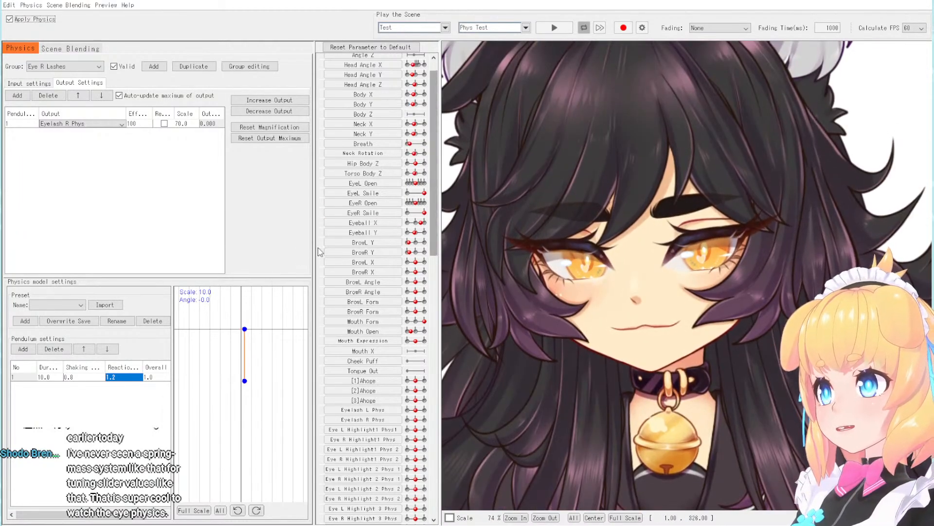
pyautogui.click(550, 30)
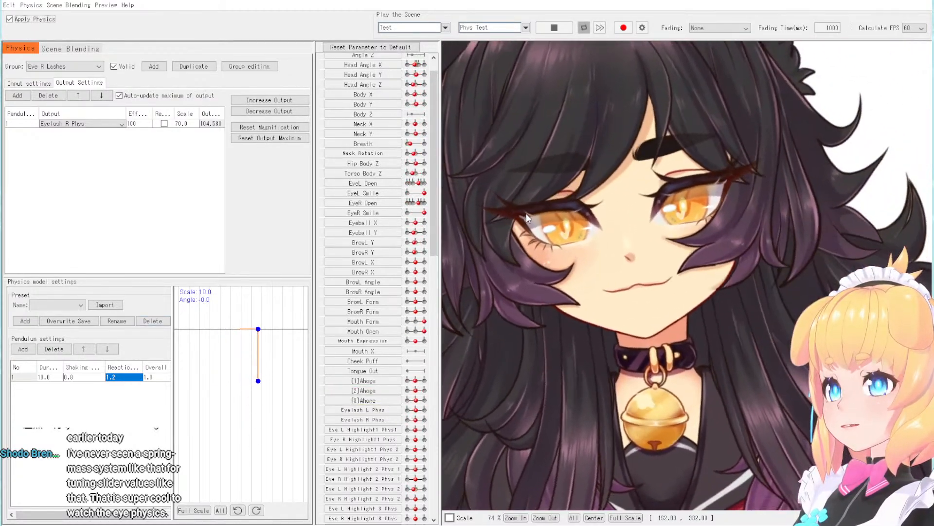
pyautogui.scroll(-5, 644, 215)
pyautogui.scroll(2, 644, 215)
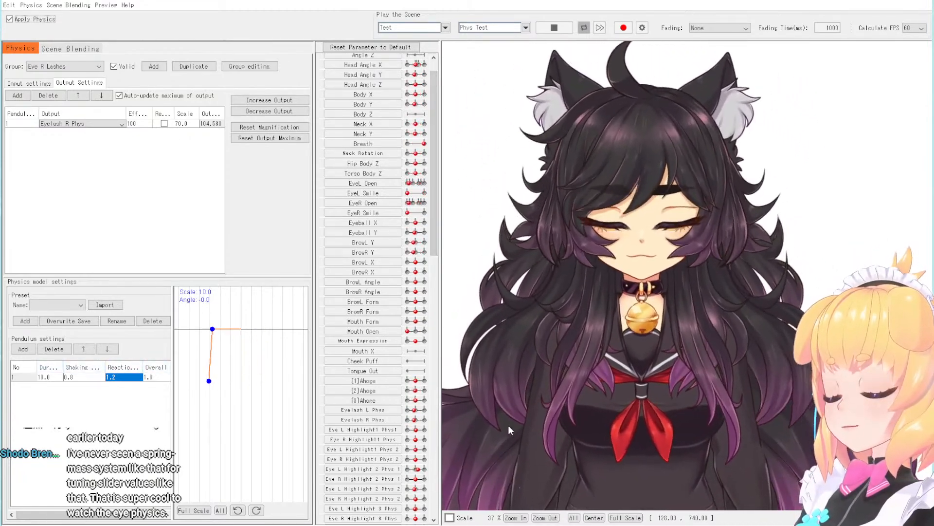
pyautogui.scroll(-3, 688, 136)
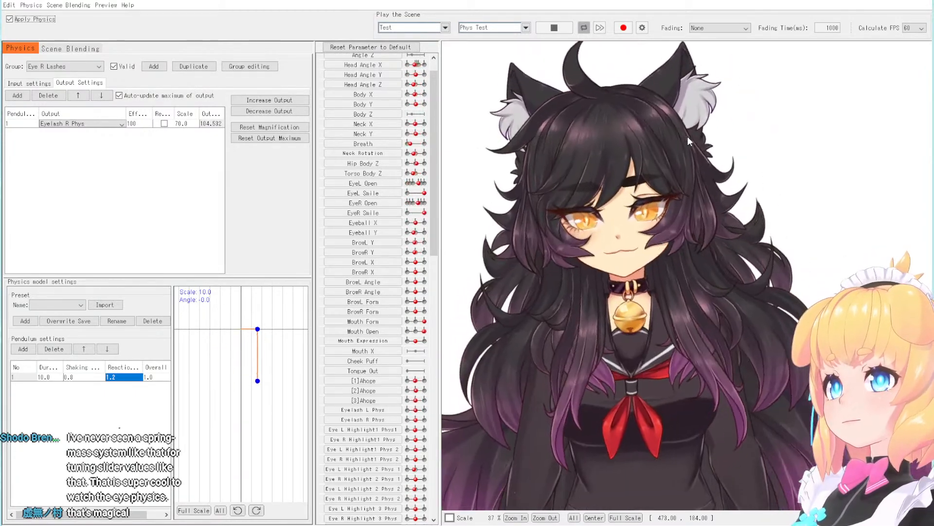
pyautogui.scroll(2, 687, 136)
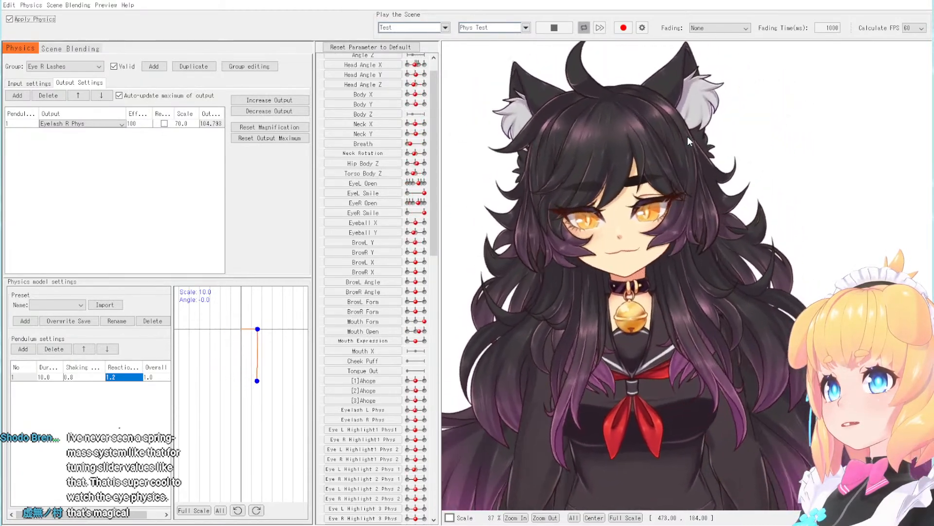
pyautogui.scroll(-2, 668, 156)
pyautogui.scroll(2, 661, 161)
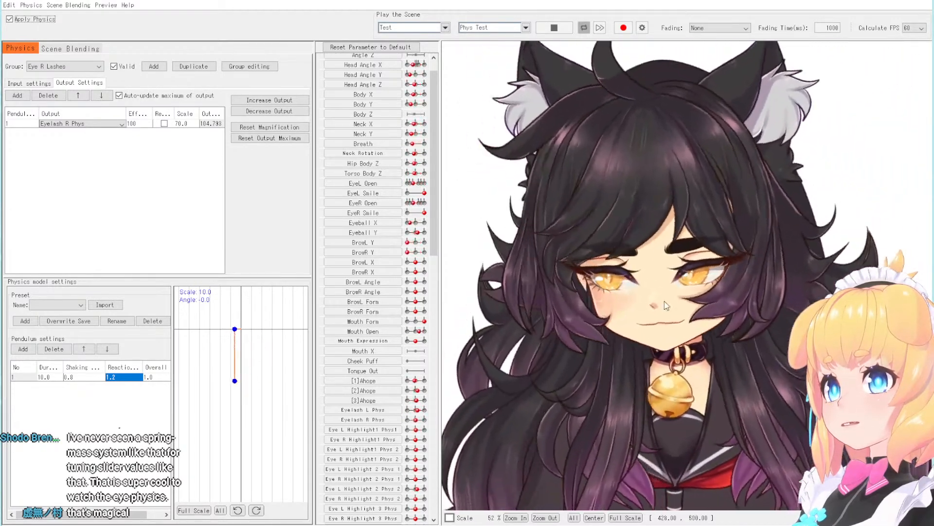
pyautogui.scroll(2, 656, 473)
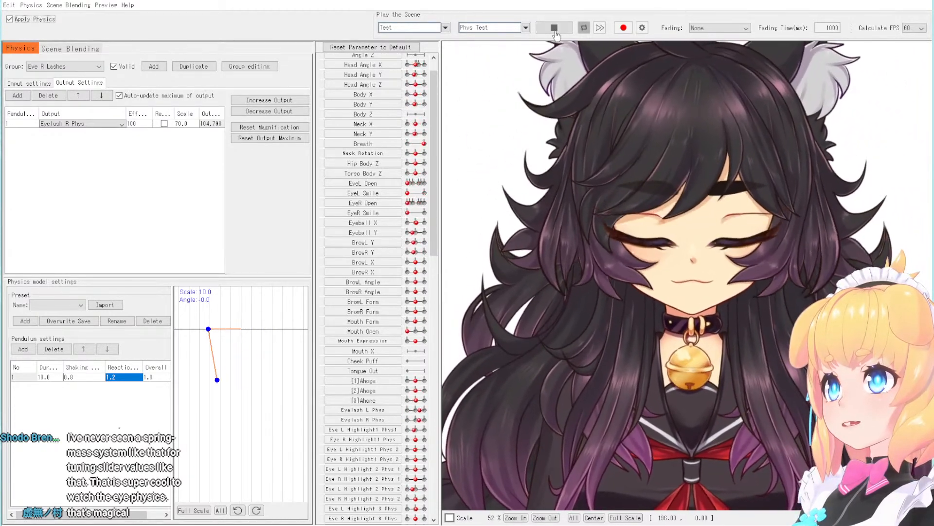
# - Play the Phys Test 2 scene to check the lashes, then stop it and reset the parameters to default
pyautogui.click(492, 28)
pyautogui.click(543, 31)
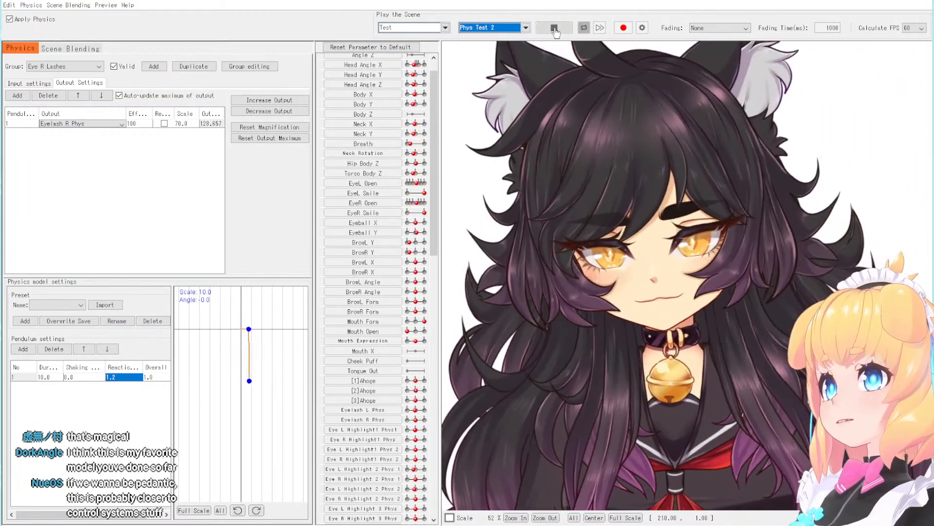
pyautogui.click(390, 48)
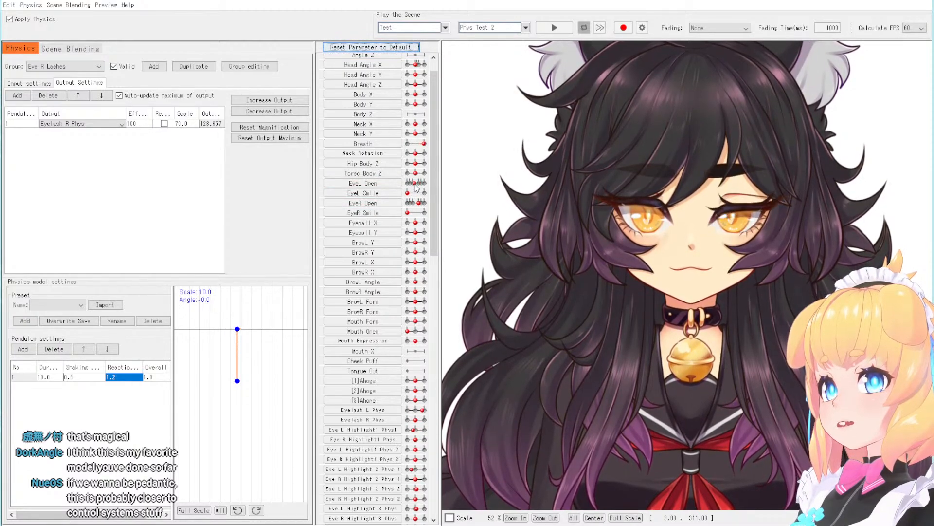
pyautogui.scroll(2, 779, 202)
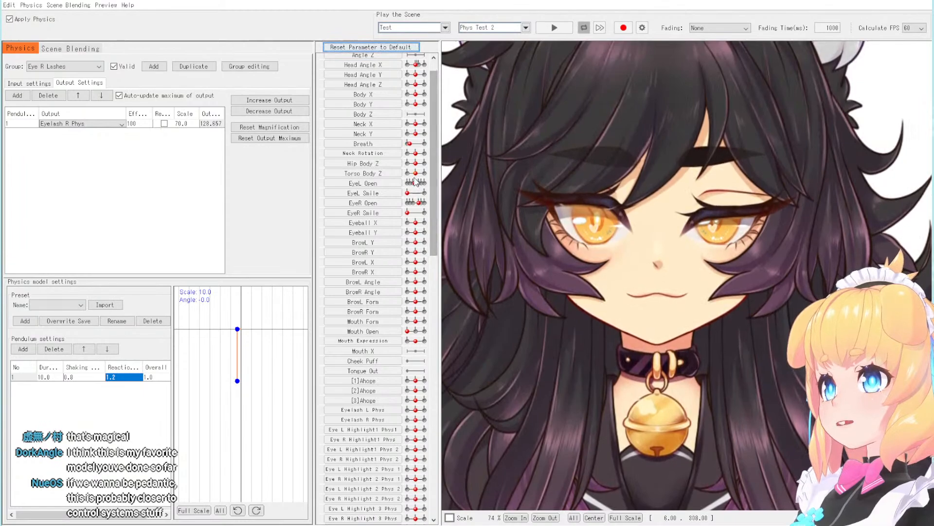
# - With the Eye R Lashes group selected, close and reopen the eye using EyeR Open and examine the lash swing
pyautogui.click(68, 66)
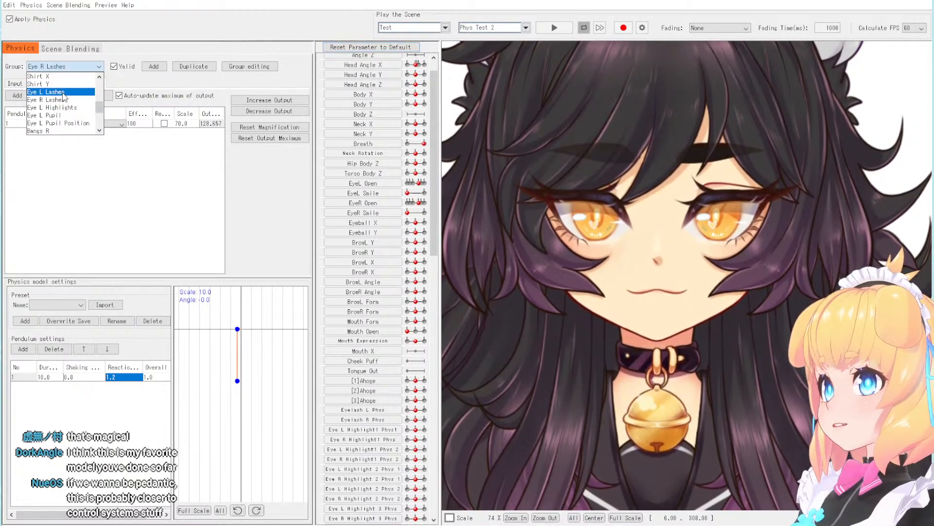
pyautogui.click(54, 99)
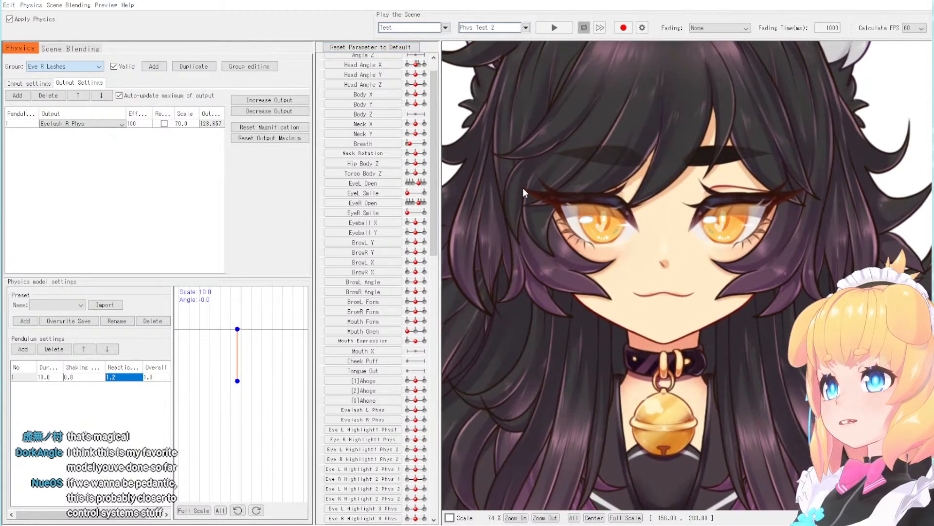
pyautogui.moveTo(419, 203); pyautogui.dragTo(396, 207)
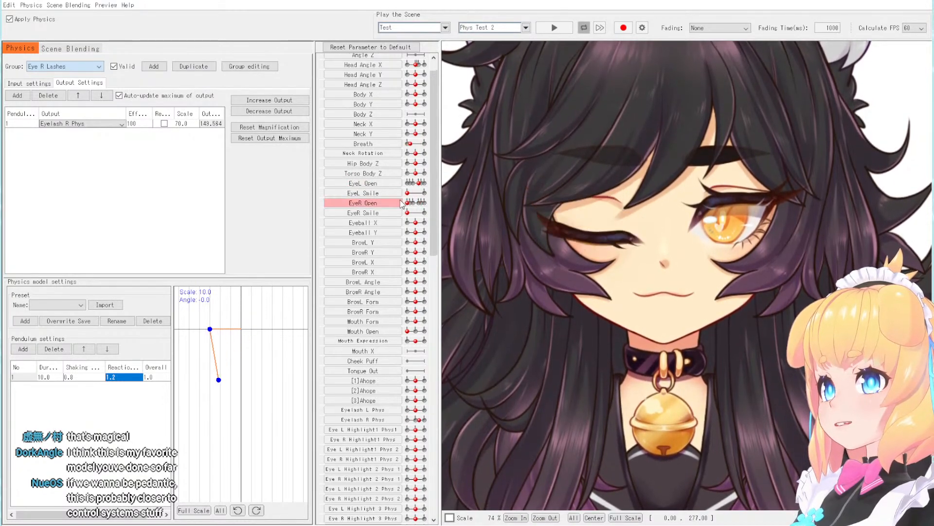
# - Set the Overall value of the Eye R Lashes pendulum to 1.2
pyautogui.click(92, 66)
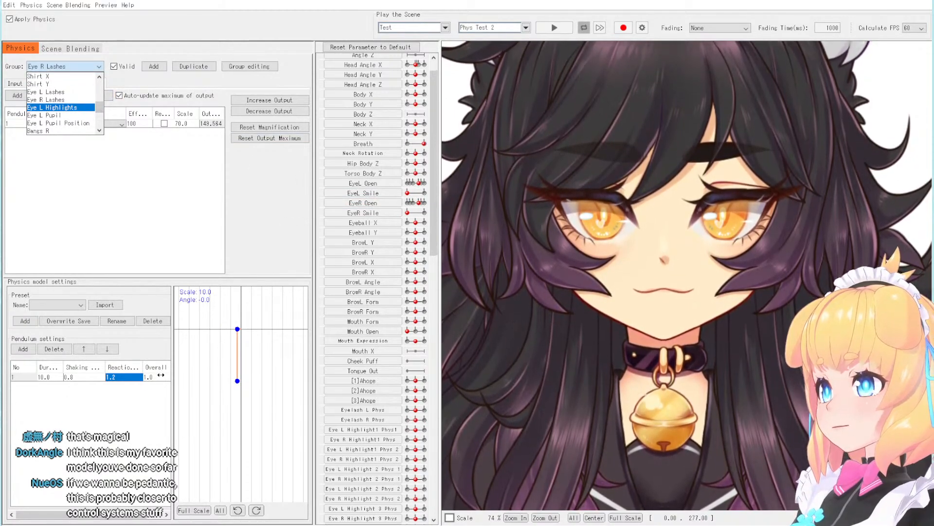
pyautogui.click(162, 377)
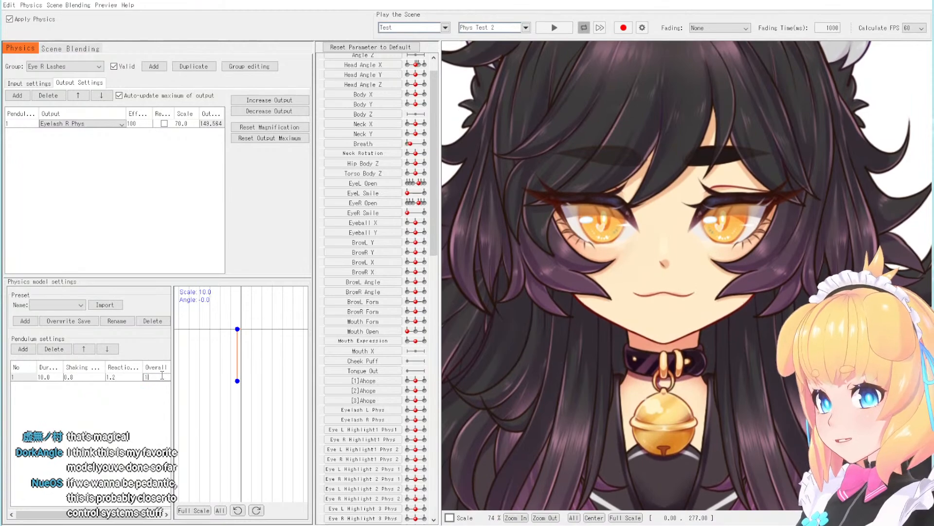
pyautogui.press('Return')
# - Try a Reaction of 1.0 on the Eye R Lashes pendulum, test the eye movement, and set Reaction back to 1.2
pyautogui.click(114, 377)
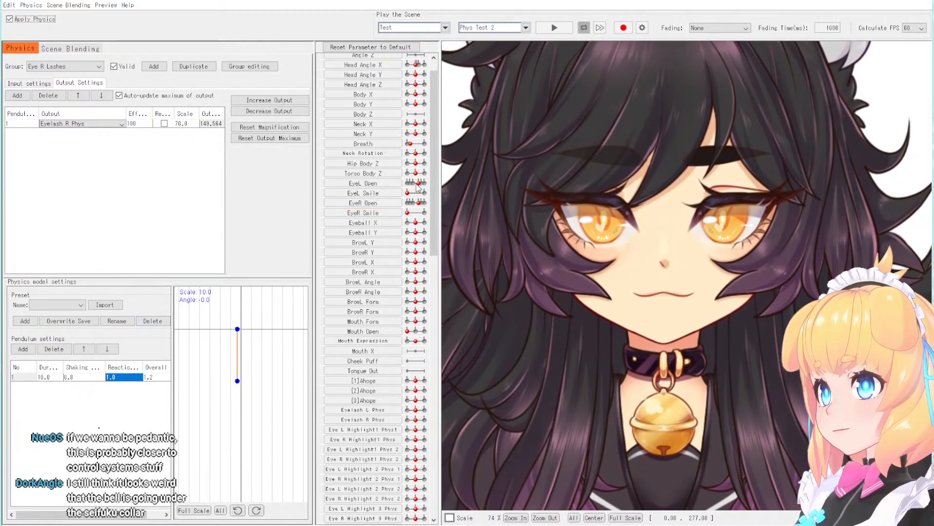
pyautogui.doubleClick(120, 375)
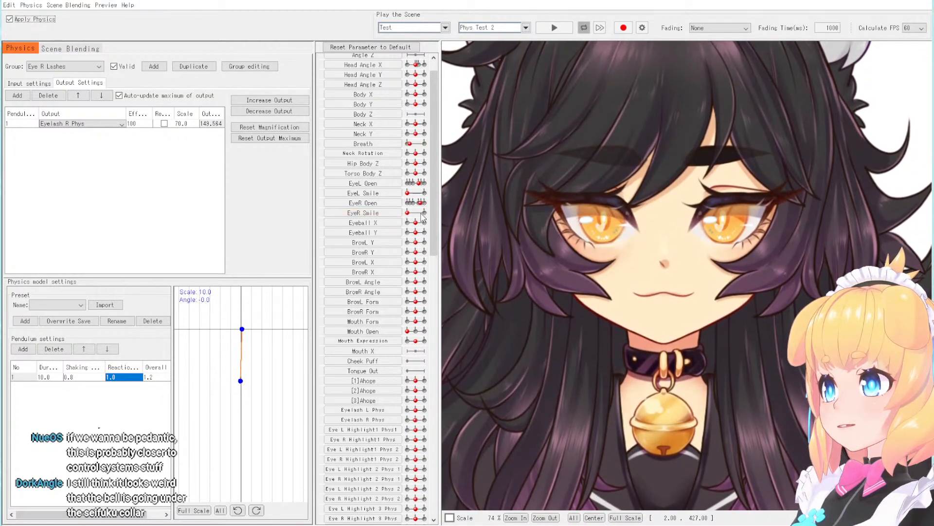
pyautogui.doubleClick(122, 378)
pyautogui.doubleClick(121, 379)
pyautogui.write('1')
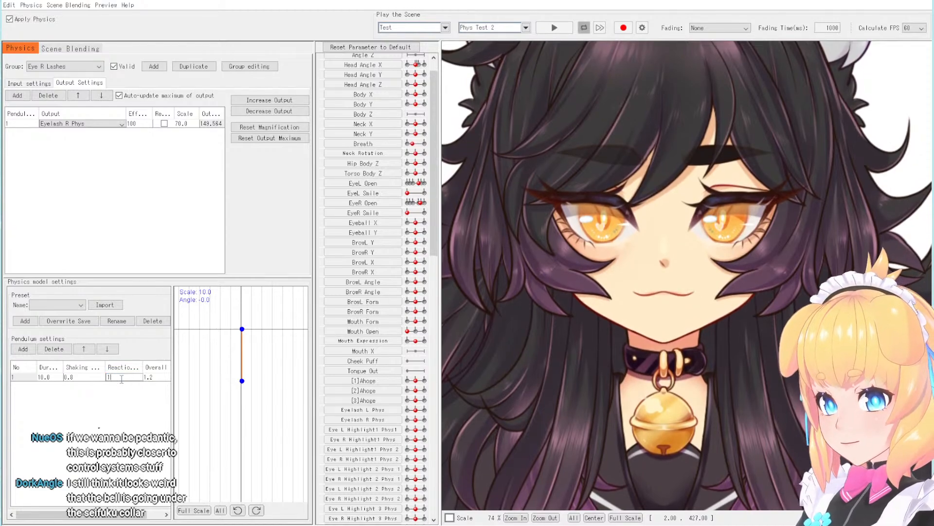
pyautogui.write('.2')
pyautogui.press('Return')
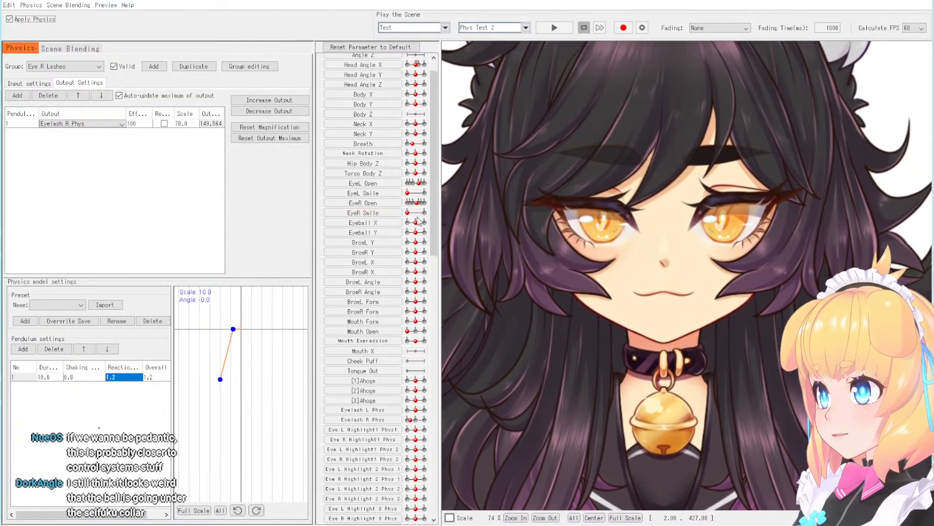
# - Set the Overall value of the Eye L Lashes pendulum to 1.2 and test the motion by moving the model's head
pyautogui.click(51, 66)
pyautogui.click(49, 76)
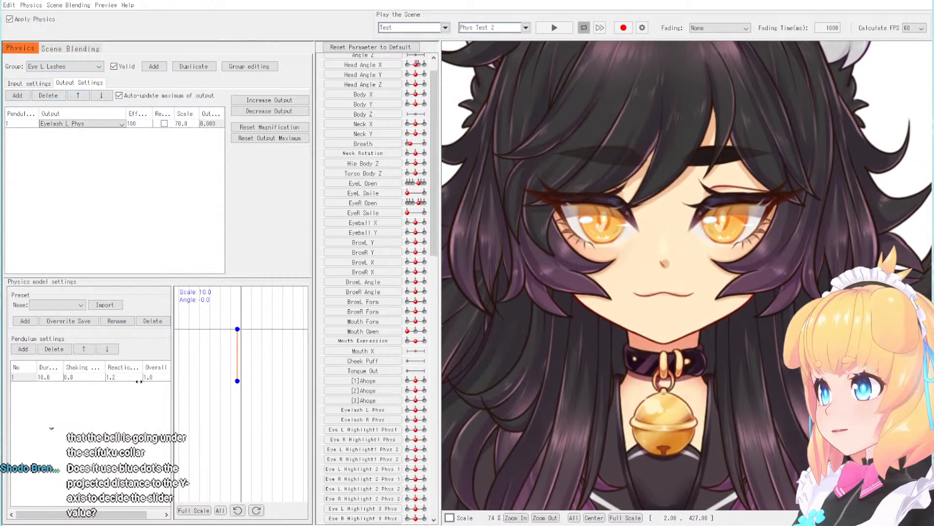
pyautogui.doubleClick(154, 378)
pyautogui.write('1.2')
pyautogui.press('Return')
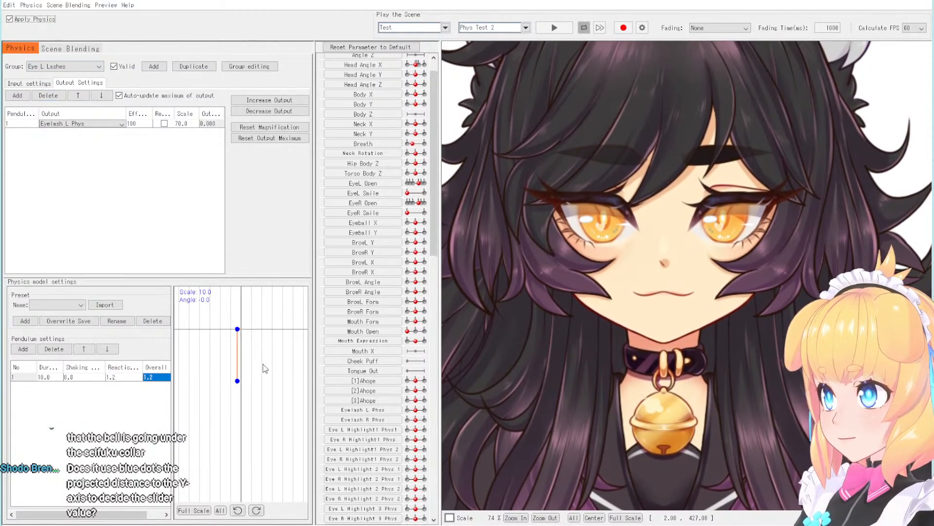
pyautogui.moveTo(625, 155); pyautogui.dragTo(743, 142)
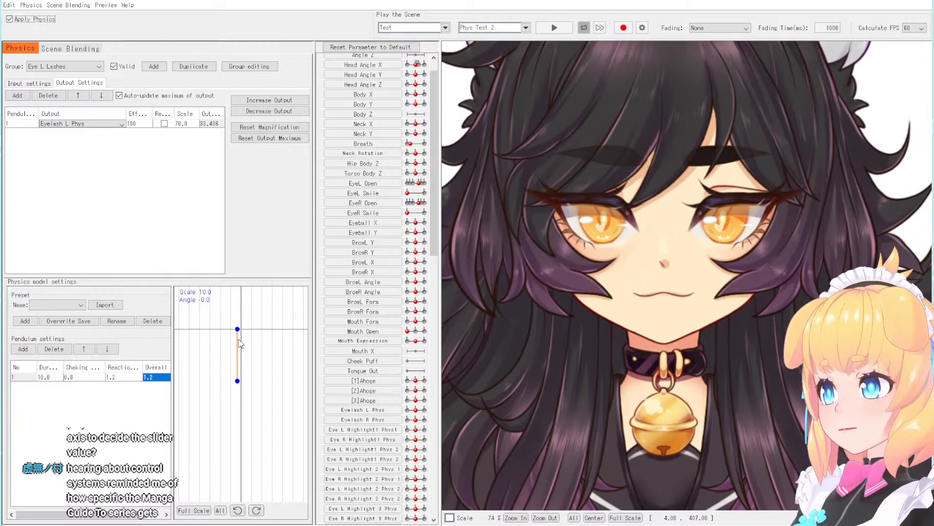
# - Open the Shirt X physics group and move the model to examine how its shirt pendulums swing
pyautogui.click(73, 66)
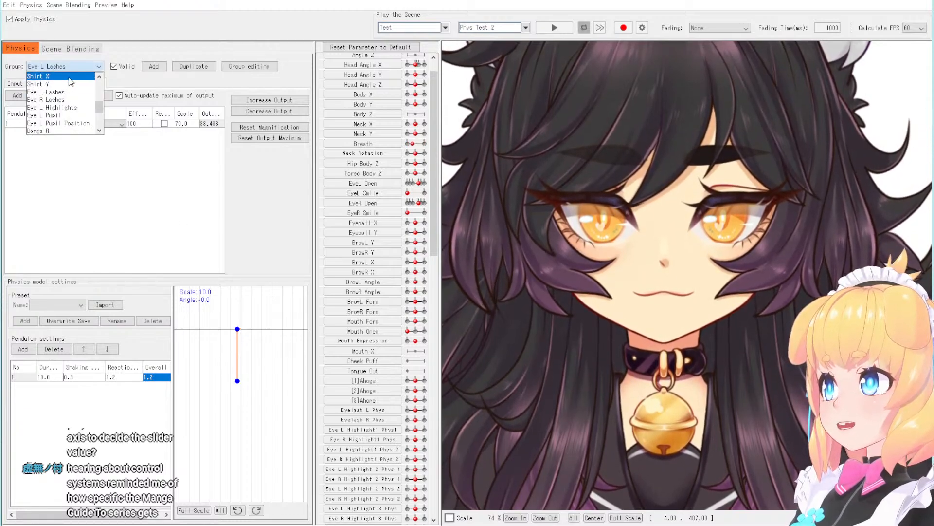
pyautogui.click(69, 77)
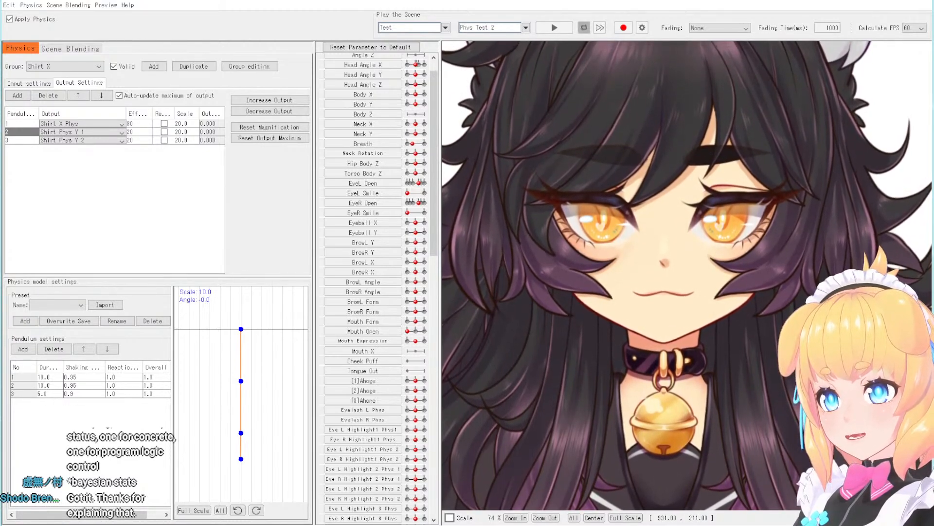
pyautogui.scroll(-5, 523, 150)
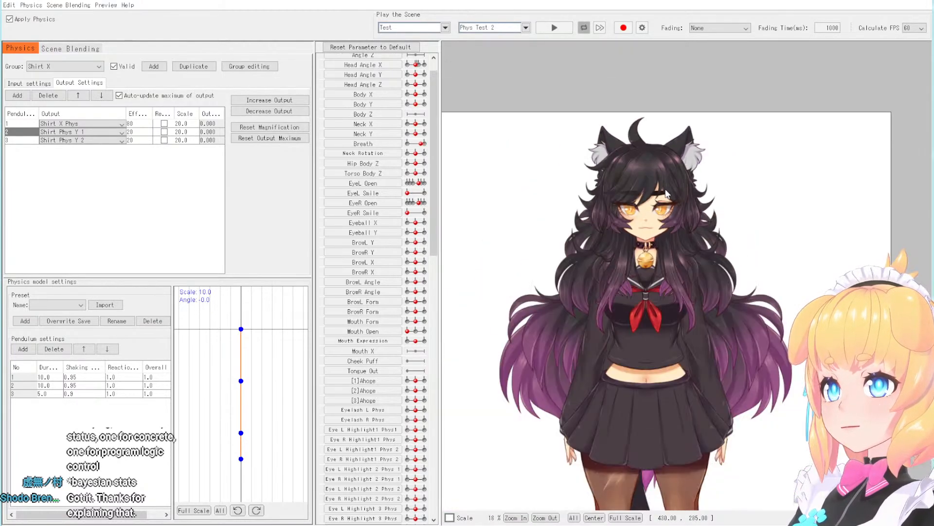
pyautogui.moveTo(667, 194); pyautogui.dragTo(598, 174)
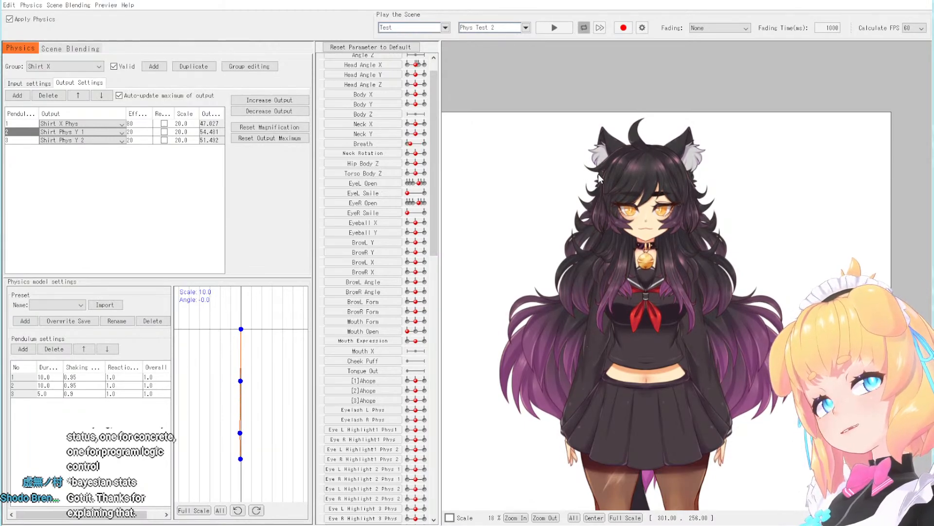
pyautogui.scroll(4, 593, 92)
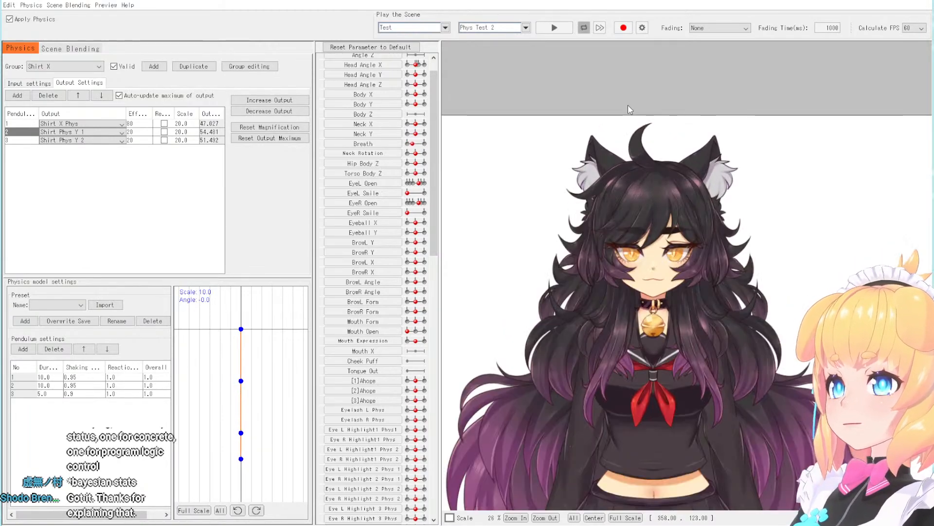